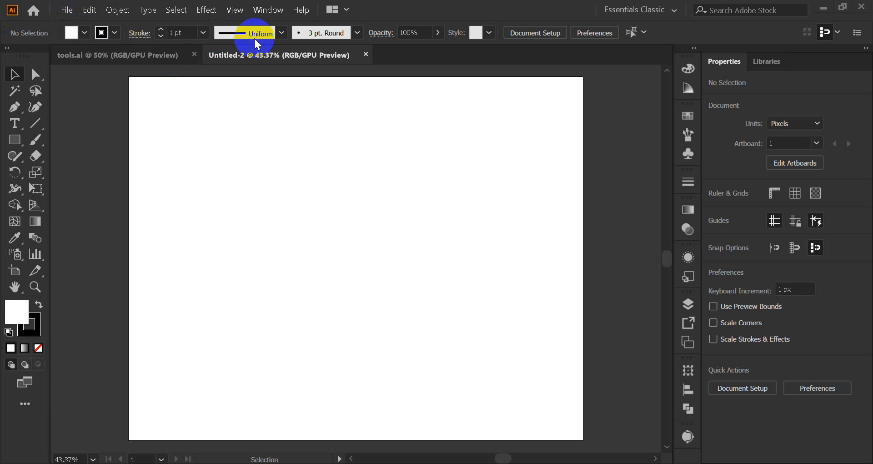
Step: Examine where colours can be chosen: the list of panels, the fill swatches and the fill Color Picker
{"action": "left_click", "coordinate": [263, 13]}
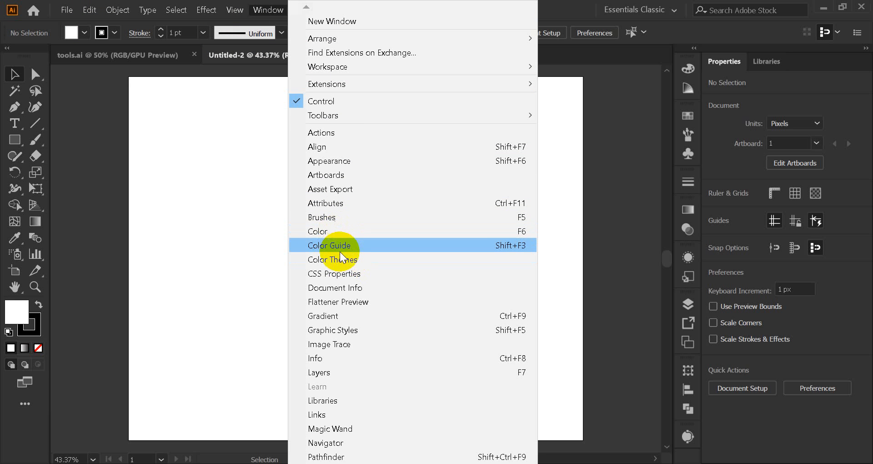
{"action": "mouse_move", "coordinate": [344, 463]}
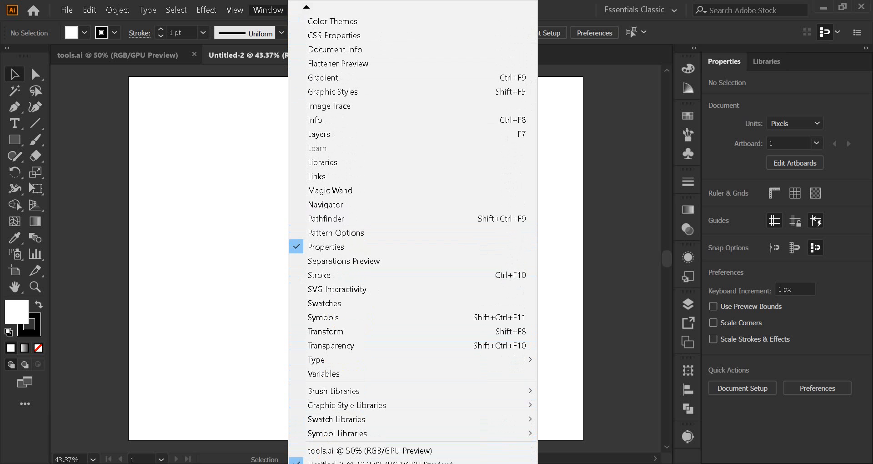
{"action": "left_click", "coordinate": [268, 14]}
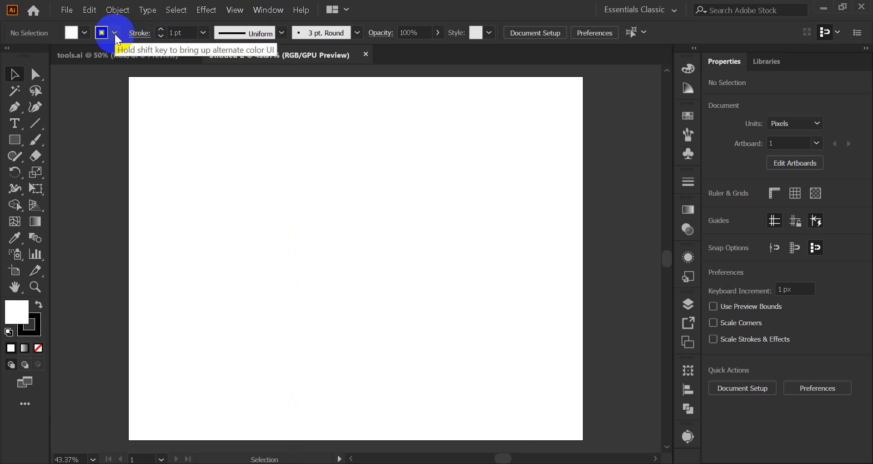
{"action": "left_click", "coordinate": [87, 34]}
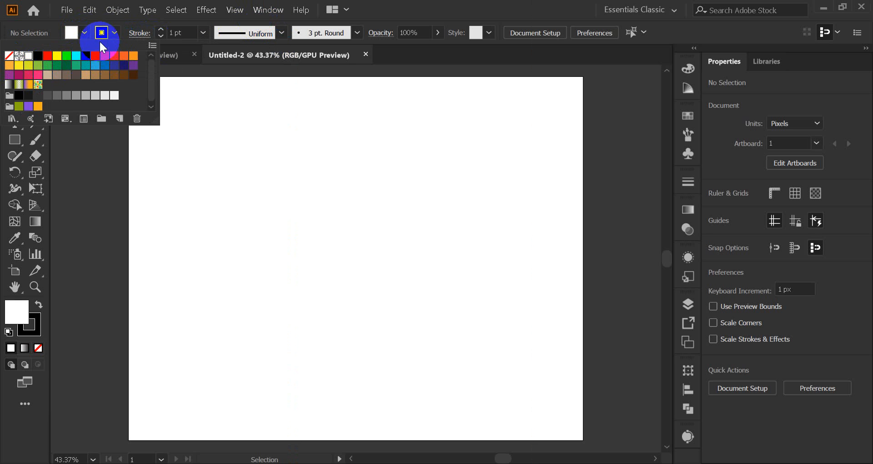
{"action": "left_click", "coordinate": [86, 35]}
{"action": "left_click", "coordinate": [27, 302]}
{"action": "double_click", "coordinate": [13, 317]}
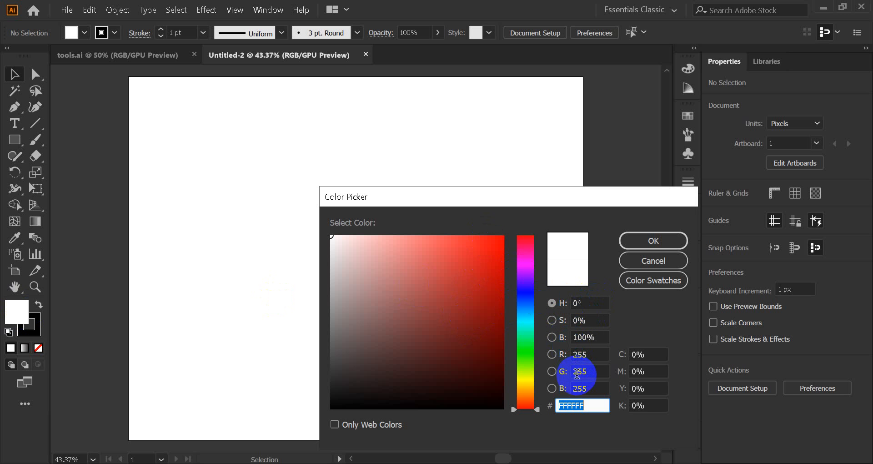
{"action": "left_click", "coordinate": [658, 260]}
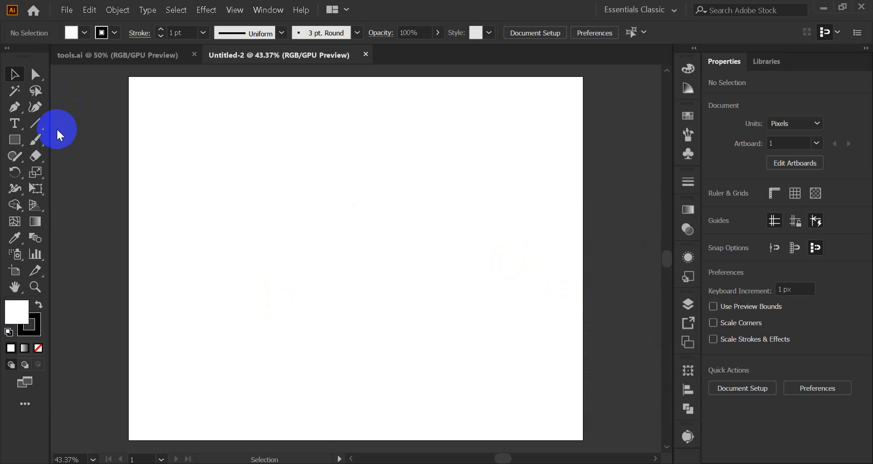
Step: Draw a square of about 166 px near the artboard's upper-left corner and give it a black fill with no stroke
{"action": "left_click", "coordinate": [15, 140]}
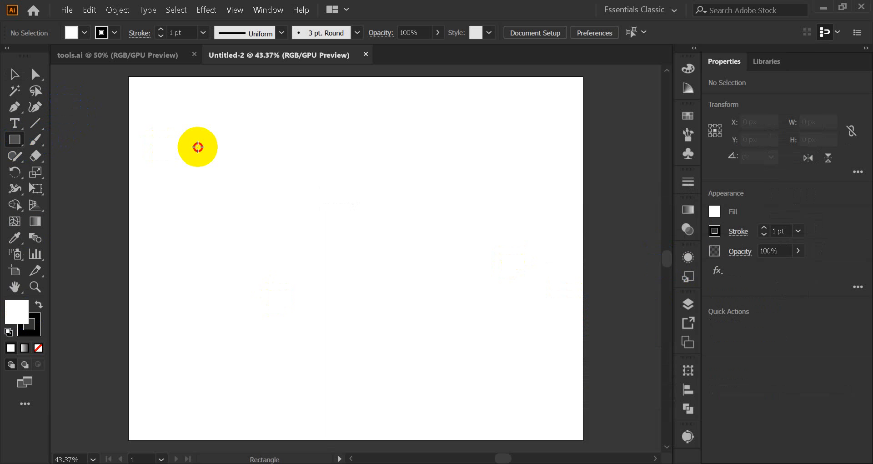
{"action": "left_click_drag", "start_coordinate": [198, 147], "coordinate": [235, 184]}
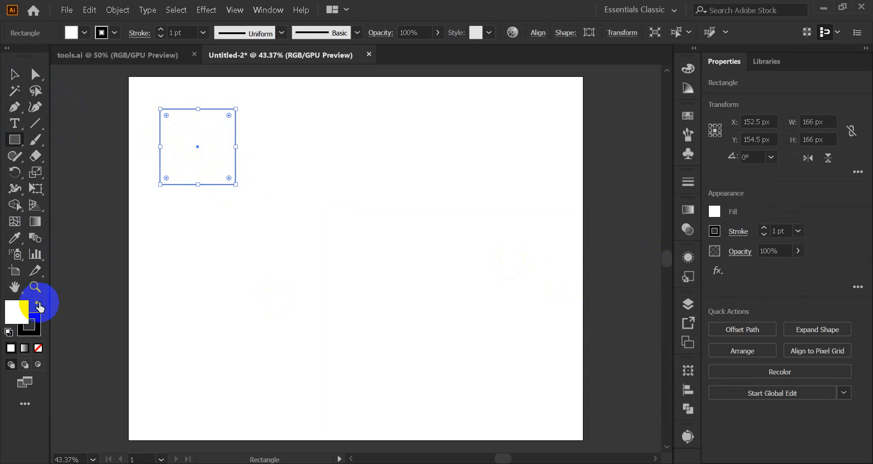
{"action": "left_click", "coordinate": [38, 305]}
{"action": "left_click", "coordinate": [37, 326]}
{"action": "left_click", "coordinate": [38, 347]}
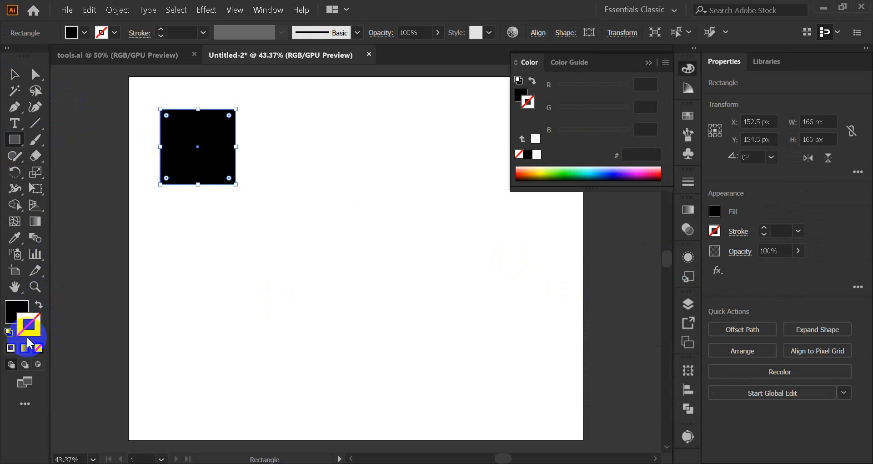
{"action": "left_click", "coordinate": [12, 313]}
Step: Copy the black square twice to the right, evenly spaced, to form a row of three
{"action": "left_click", "coordinate": [15, 73]}
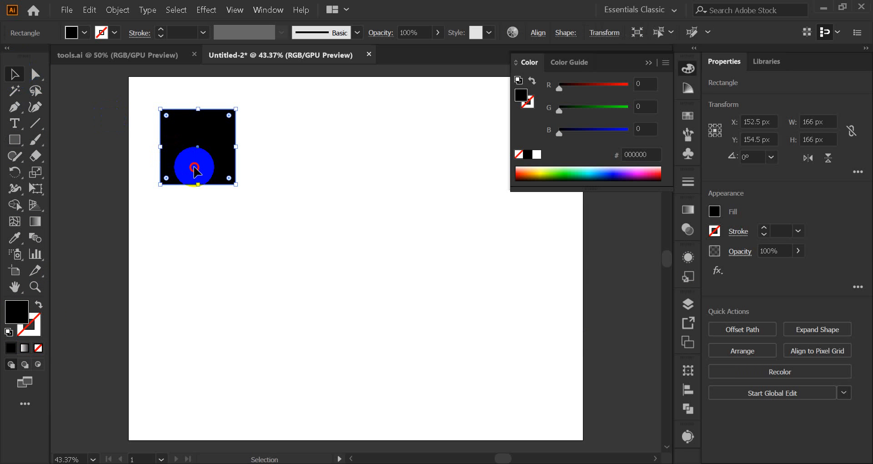
{"action": "left_click_drag", "start_coordinate": [194, 169], "coordinate": [282, 175], "text": "alt"}
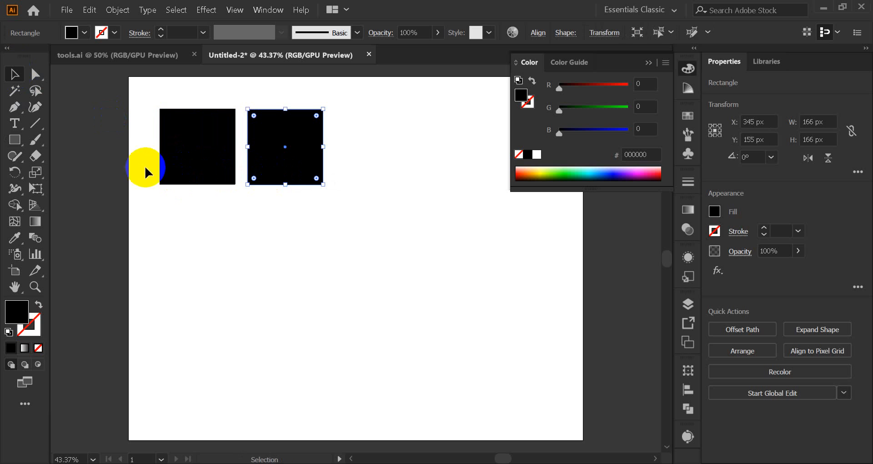
{"action": "left_click", "coordinate": [353, 160]}
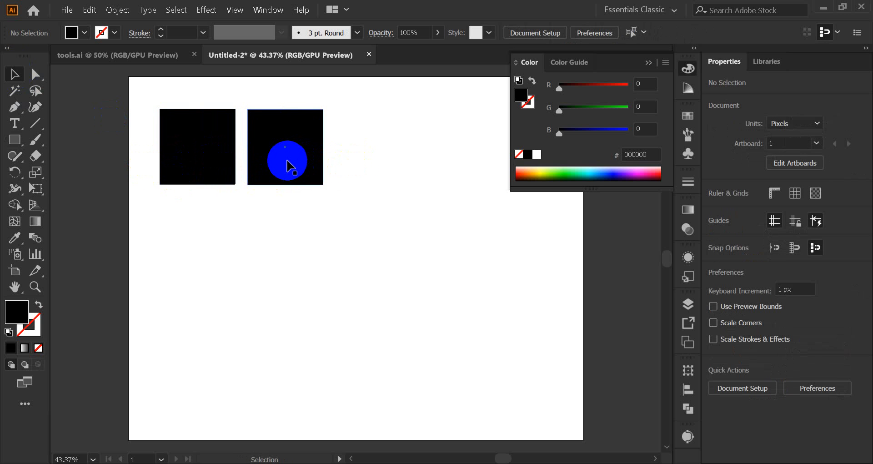
{"action": "key", "text": "ctrl+d"}
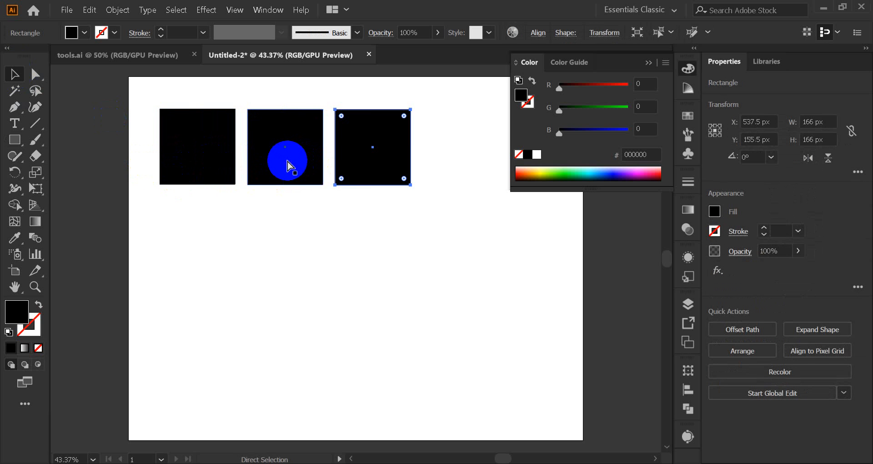
Step: Copy the row of three squares downward twice to build a three-by-three grid, and deselect everything
{"action": "left_click_drag", "start_coordinate": [156, 103], "coordinate": [378, 187]}
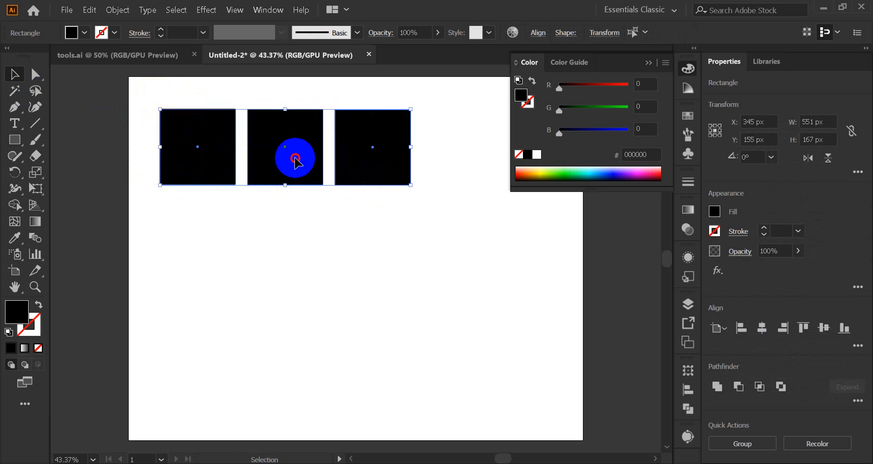
{"action": "left_click_drag", "start_coordinate": [295, 162], "coordinate": [284, 250], "text": "alt+shift"}
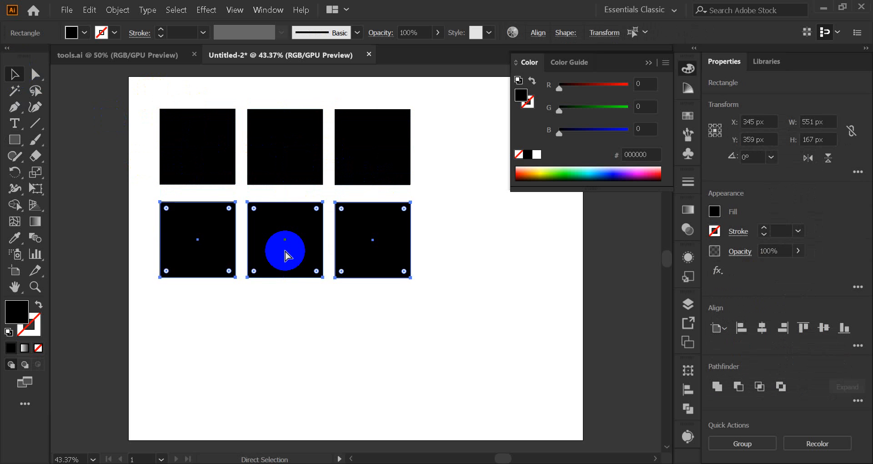
{"action": "key", "text": "ctrl+d"}
{"action": "left_click", "coordinate": [171, 107]}
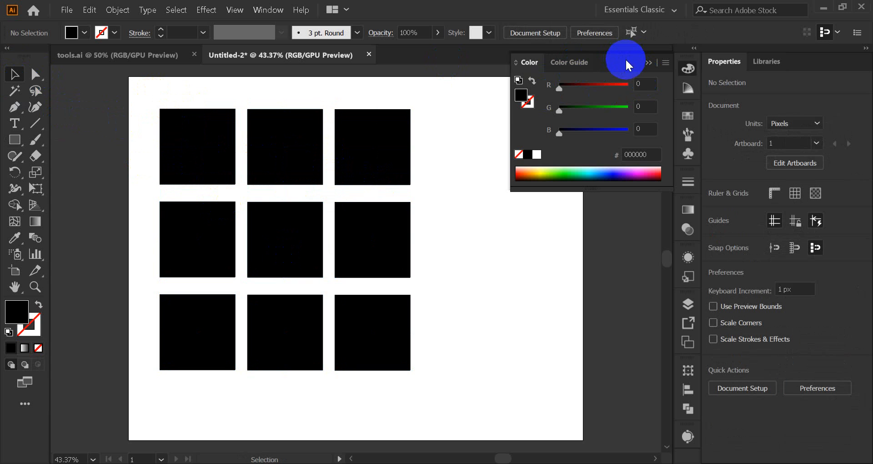
Step: Examine the Color, Color Guide and Swatches panels one after another
{"action": "left_click", "coordinate": [648, 63]}
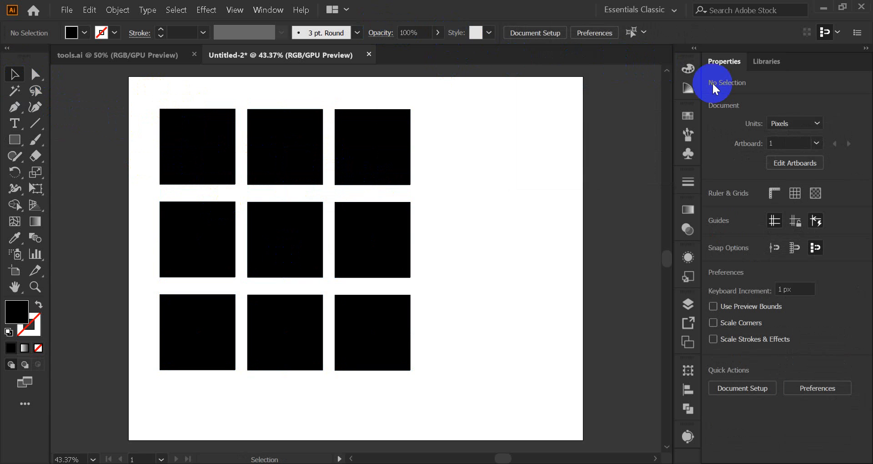
{"action": "left_click", "coordinate": [685, 69]}
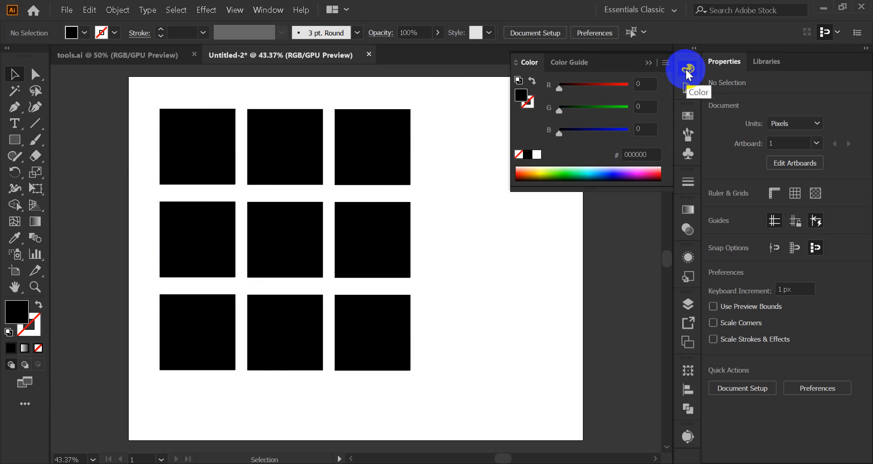
{"action": "left_click", "coordinate": [688, 89]}
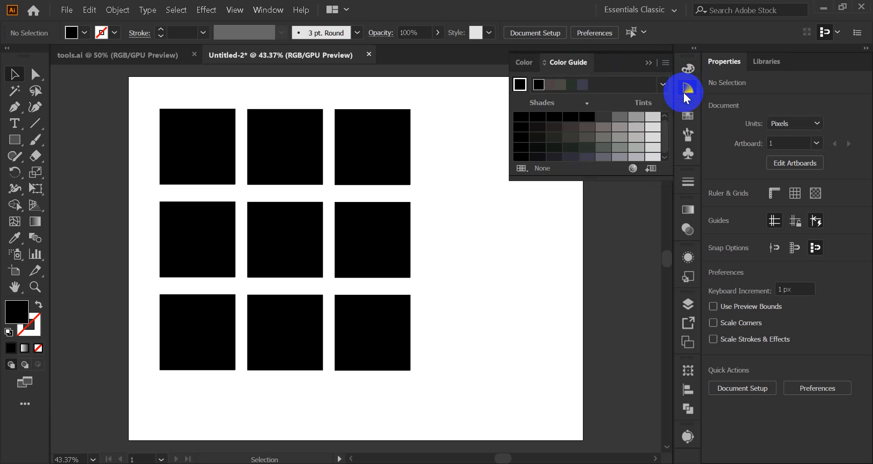
{"action": "left_click", "coordinate": [688, 90]}
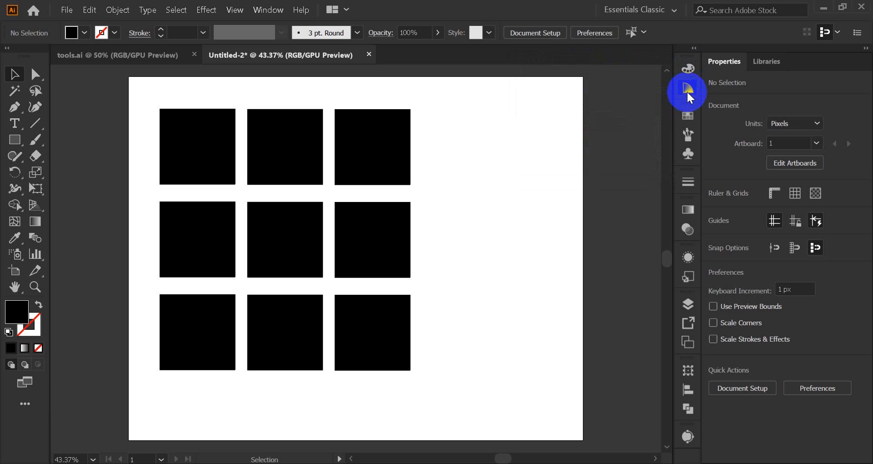
{"action": "left_click", "coordinate": [687, 119]}
{"action": "left_click", "coordinate": [687, 119]}
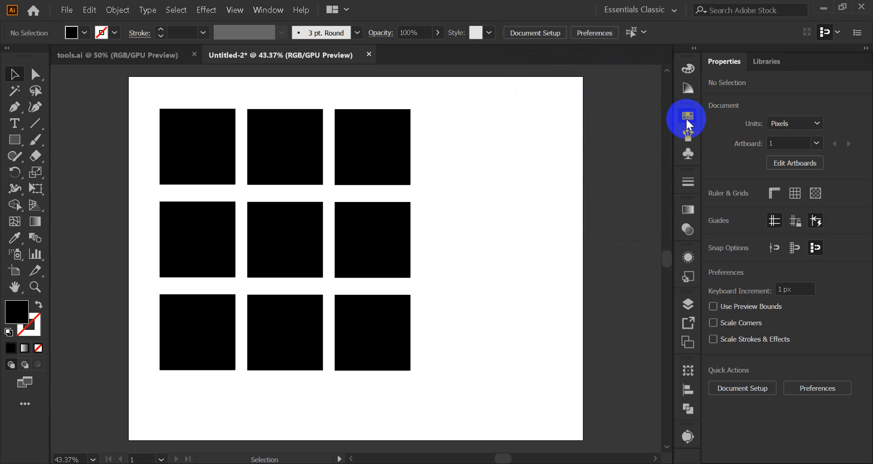
{"action": "left_click", "coordinate": [262, 14]}
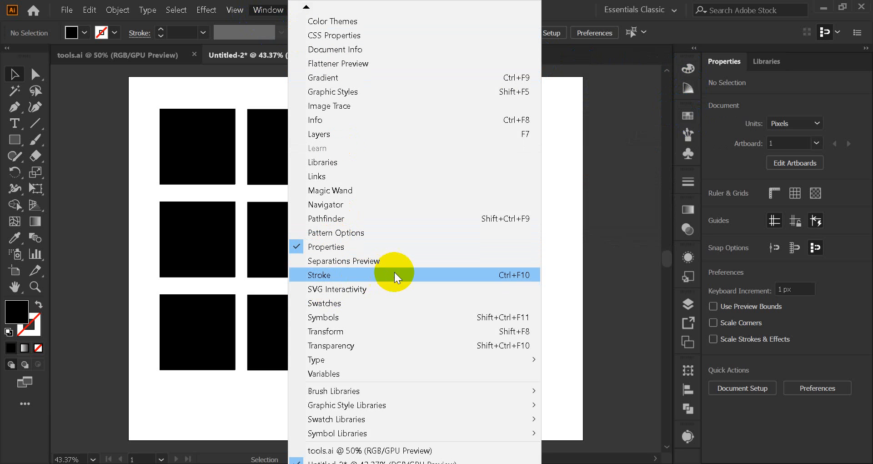
{"action": "left_click", "coordinate": [350, 302]}
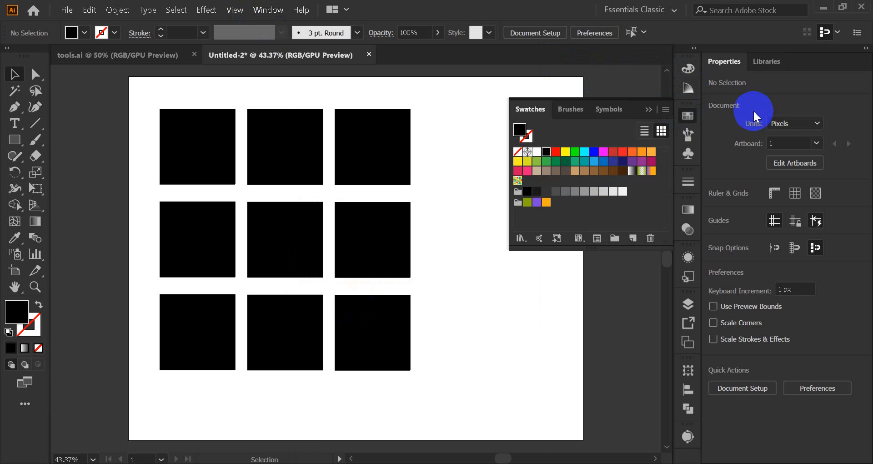
{"action": "left_click", "coordinate": [688, 117]}
Step: Examine the Adobe Color Themes panel and the Color panel, closing each after viewing
{"action": "left_click", "coordinate": [268, 10]}
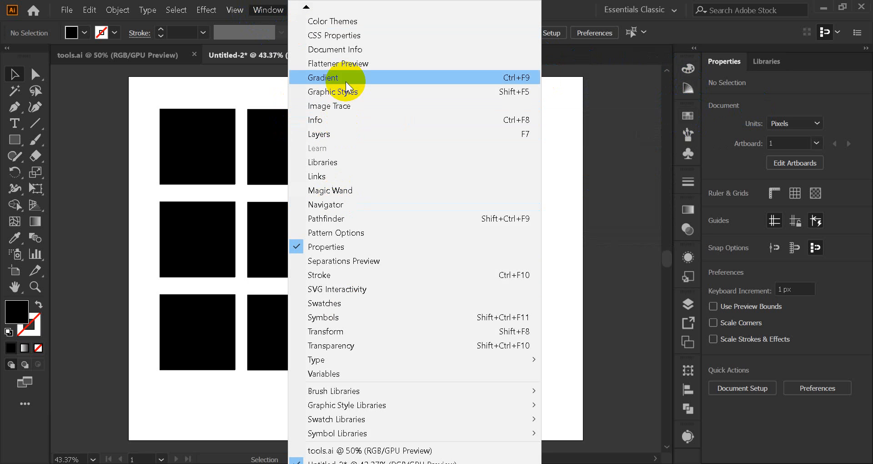
{"action": "left_click", "coordinate": [349, 25]}
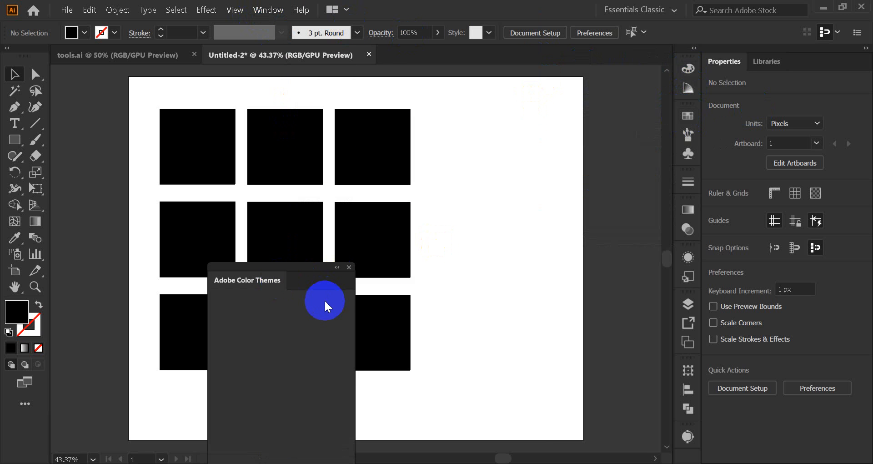
{"action": "left_click", "coordinate": [349, 267]}
{"action": "left_click", "coordinate": [267, 12]}
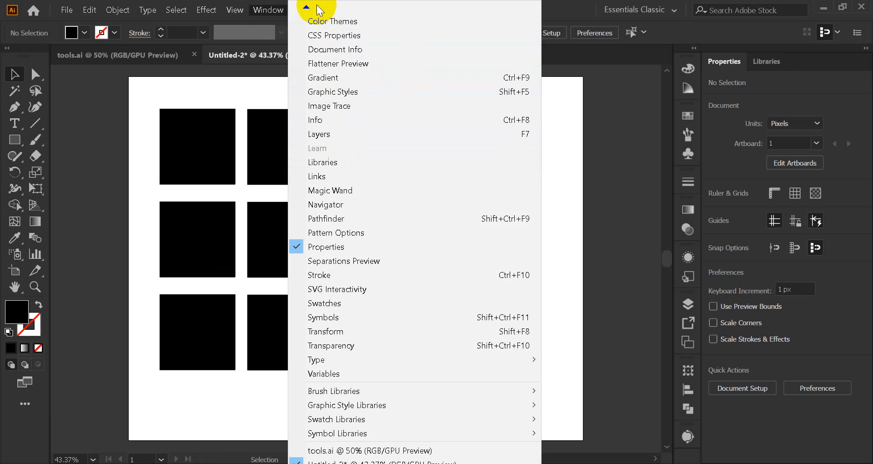
{"action": "left_click", "coordinate": [324, 25]}
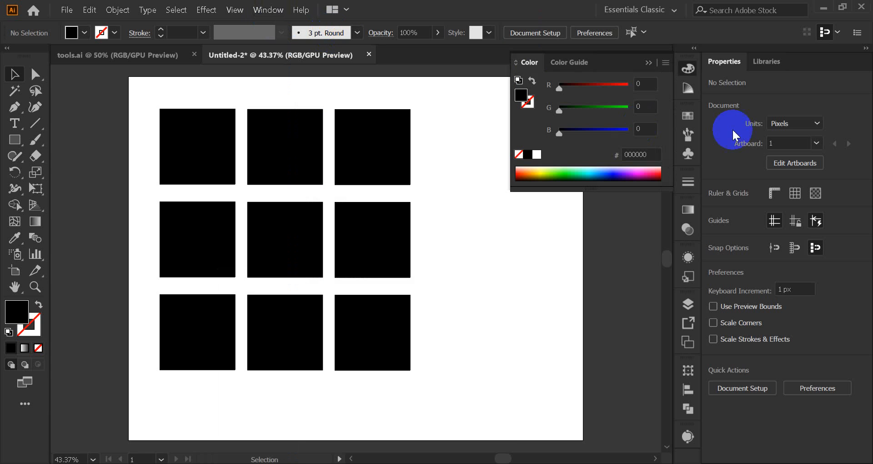
{"action": "left_click", "coordinate": [650, 62]}
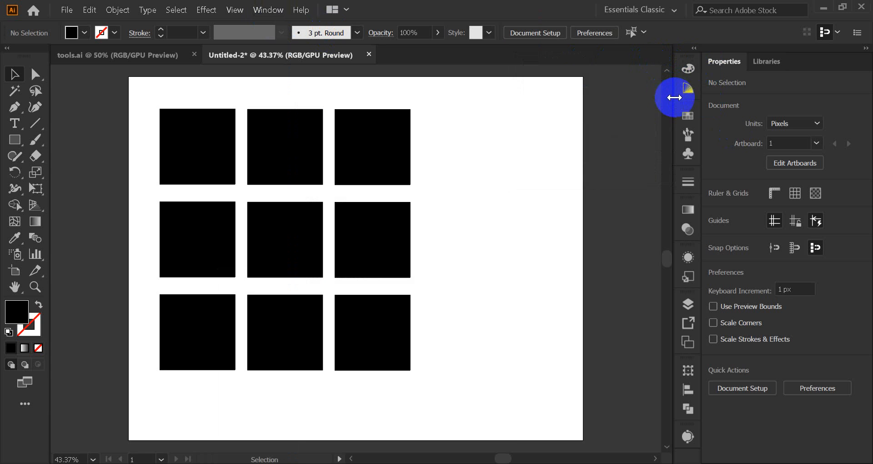
Step: Try the red and yellow swatches on the grid's upper-left square and settle on a bright green fill
{"action": "left_click", "coordinate": [193, 151]}
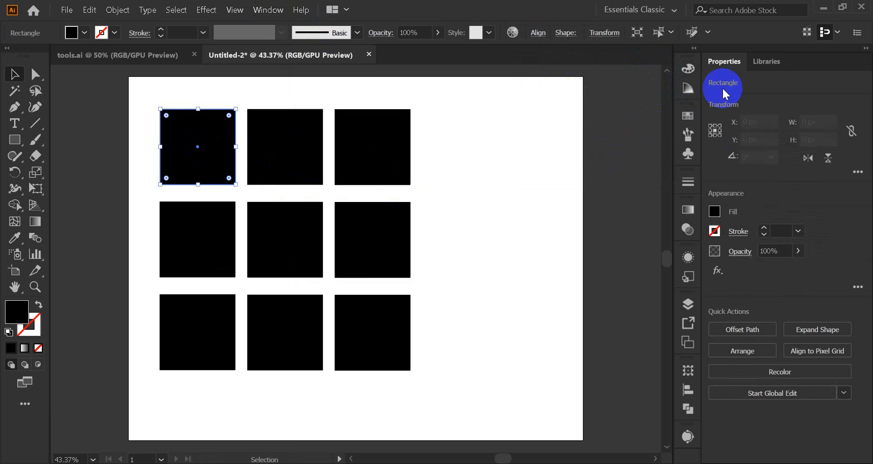
{"action": "left_click", "coordinate": [688, 125]}
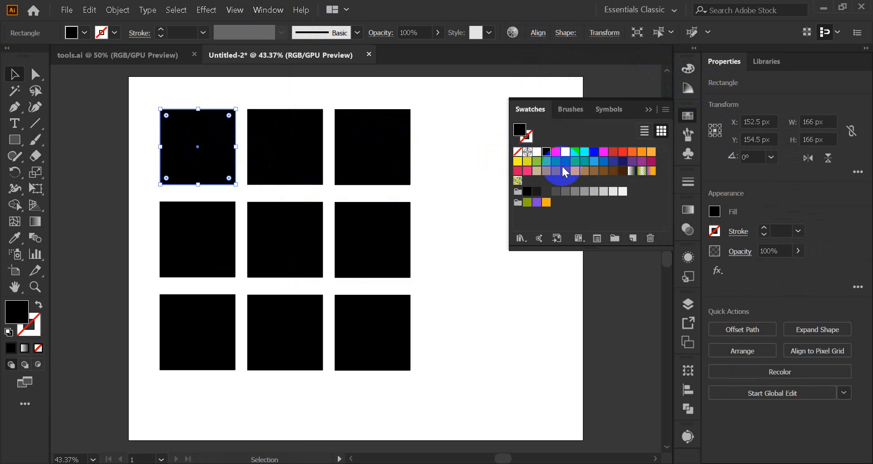
{"action": "left_click", "coordinate": [557, 154]}
{"action": "left_click", "coordinate": [566, 154]}
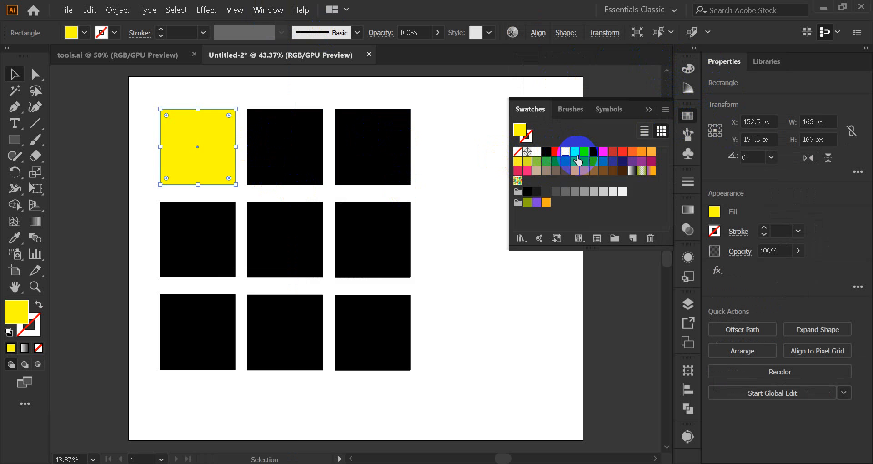
{"action": "left_click", "coordinate": [575, 157]}
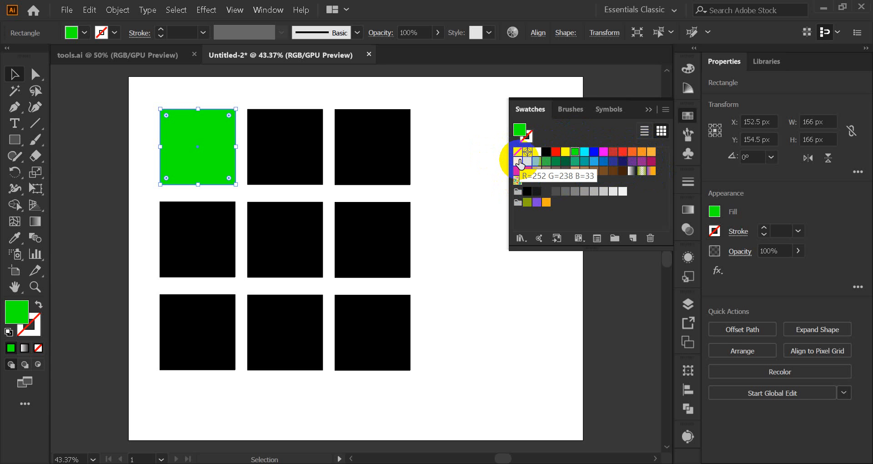
Step: Switch to the Chrome browser and search Google for "color" in a new tab
{"action": "mouse_move", "coordinate": [451, 463]}
{"action": "left_click", "coordinate": [414, 428]}
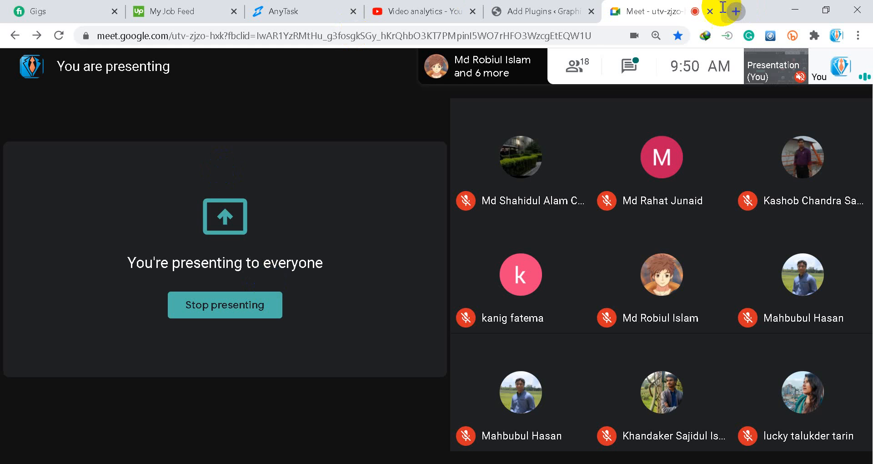
{"action": "left_click", "coordinate": [736, 10]}
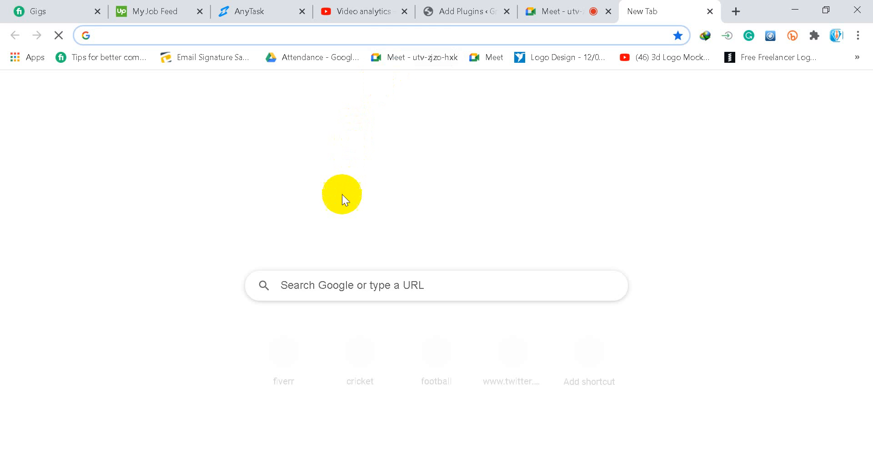
{"action": "left_click", "coordinate": [336, 277]}
{"action": "type", "text": "ci"}
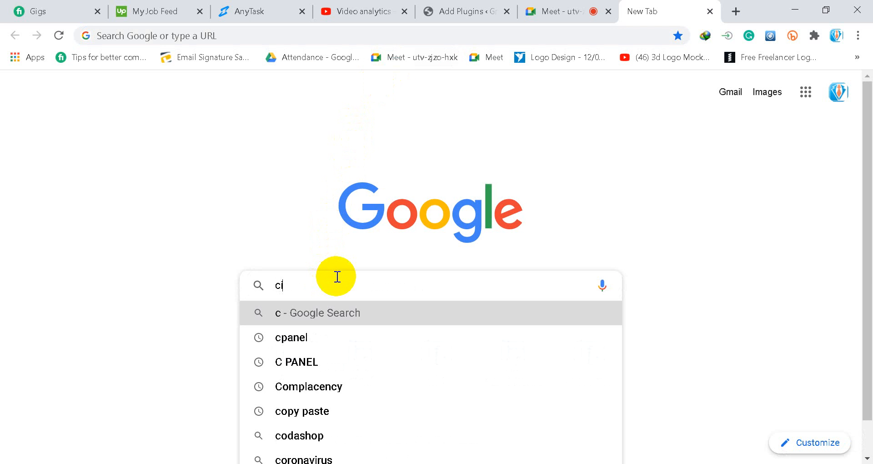
{"action": "key", "text": "BackSpace"}
{"action": "type", "text": "o"}
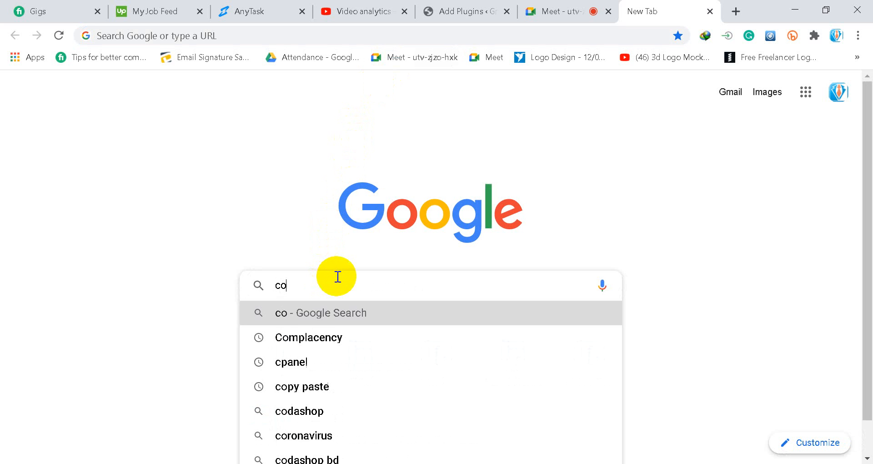
{"action": "type", "text": "lor"}
{"action": "key", "text": "Return"}
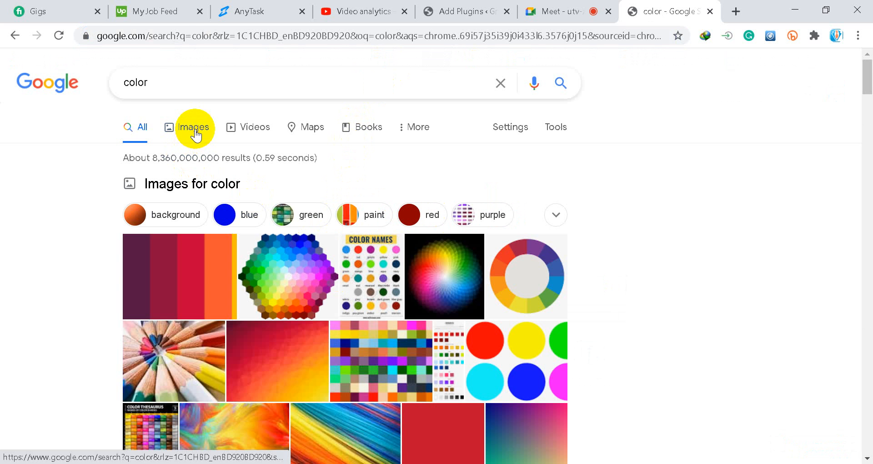
Step: Examine the Google image results for "color", including the Color Names chart
{"action": "left_click", "coordinate": [199, 132]}
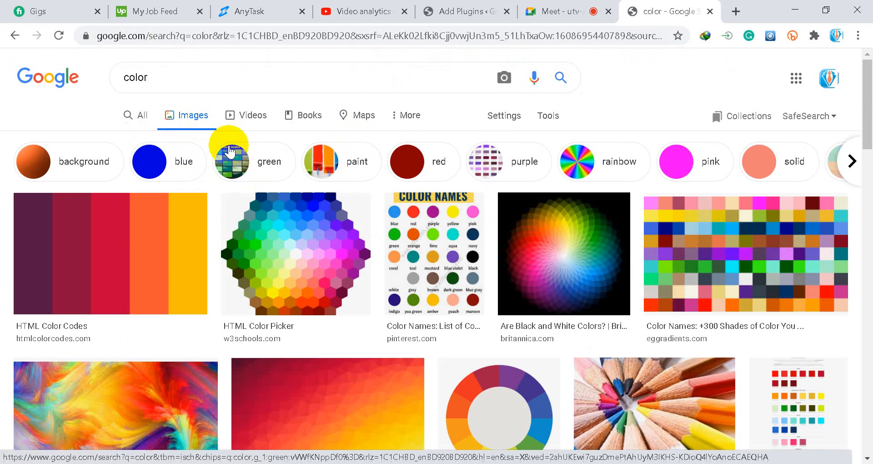
{"action": "scroll", "coordinate": [230, 153], "scroll_direction": "down", "scroll_amount": 15}
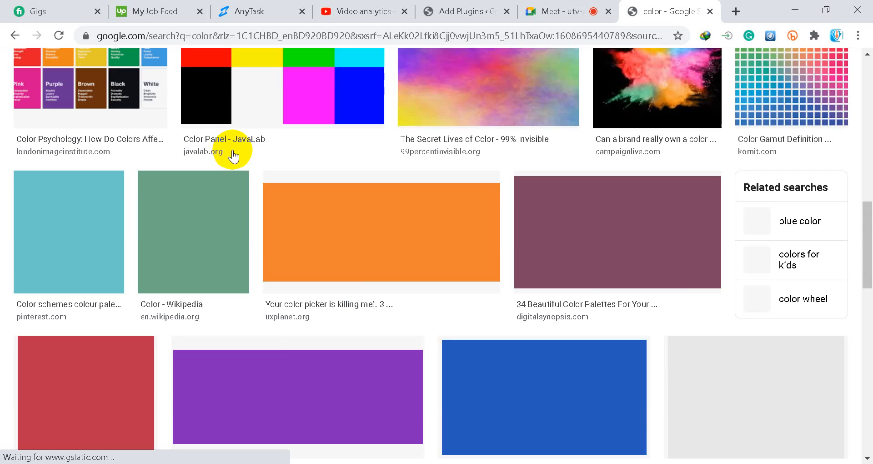
{"action": "scroll", "coordinate": [232, 155], "scroll_direction": "down", "scroll_amount": 6}
{"action": "scroll", "coordinate": [231, 153], "scroll_direction": "up", "scroll_amount": 6}
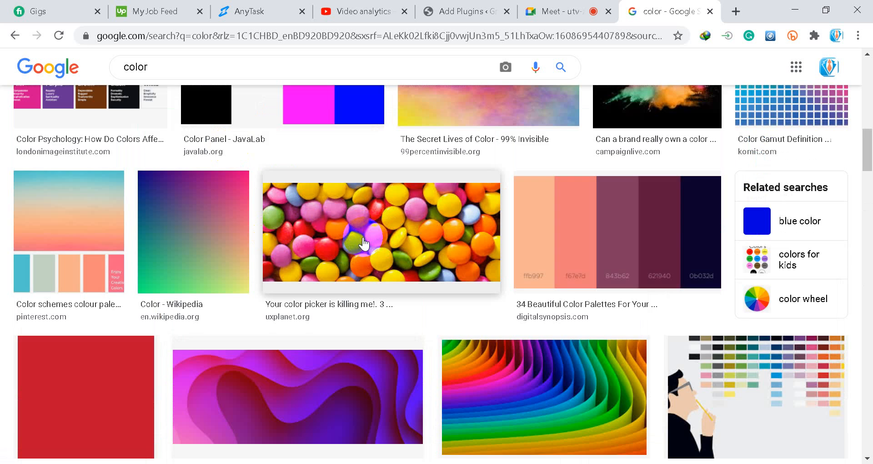
{"action": "scroll", "coordinate": [364, 244], "scroll_direction": "down", "scroll_amount": 9}
{"action": "scroll", "coordinate": [362, 244], "scroll_direction": "up", "scroll_amount": 15}
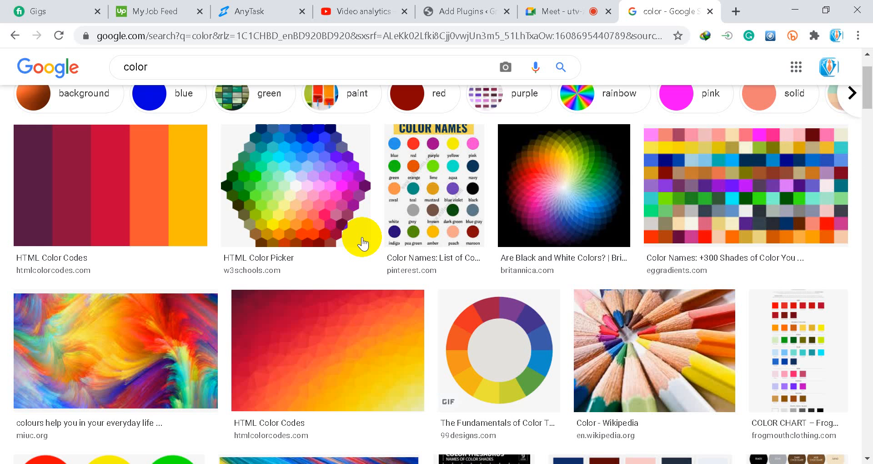
{"action": "scroll", "coordinate": [412, 189], "scroll_direction": "up", "scroll_amount": 2}
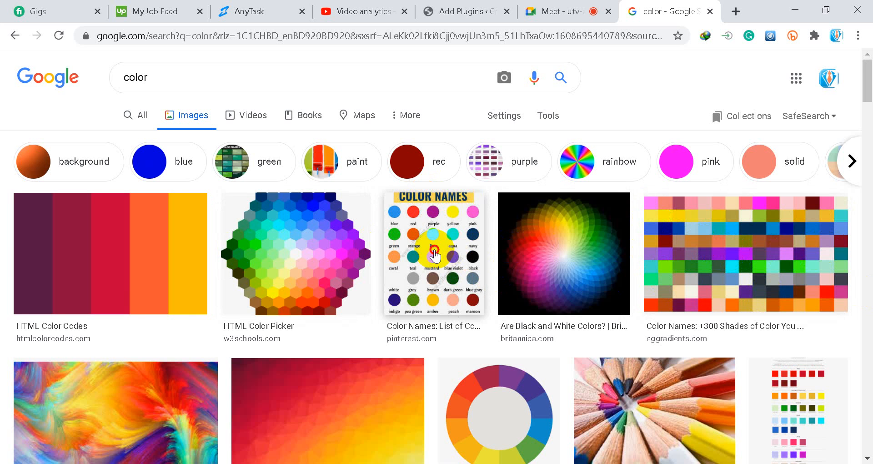
{"action": "left_click", "coordinate": [434, 251]}
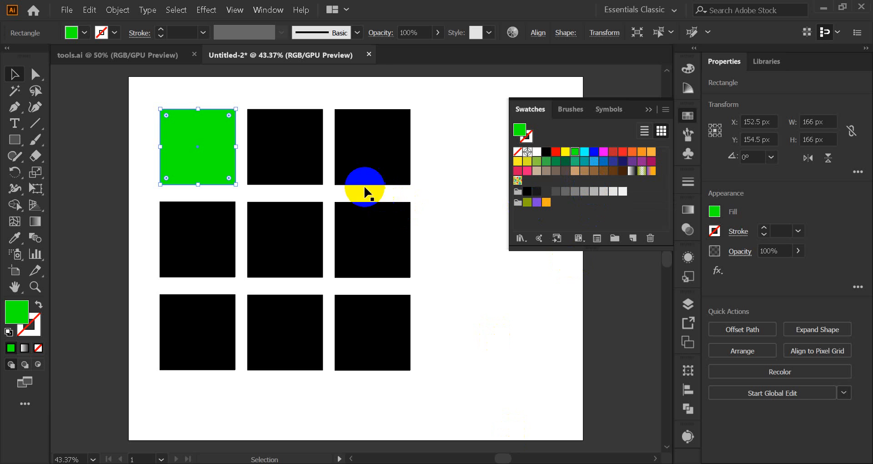
Step: Fill the middle square of the grid's upper row with the bright red swatch
{"action": "left_click", "coordinate": [302, 156]}
{"action": "left_click", "coordinate": [554, 151]}
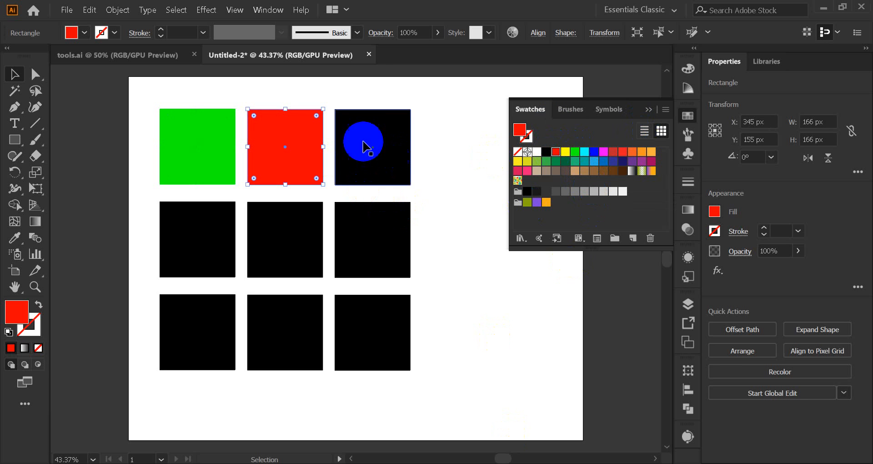
{"action": "left_click_drag", "start_coordinate": [233, 96], "coordinate": [274, 147]}
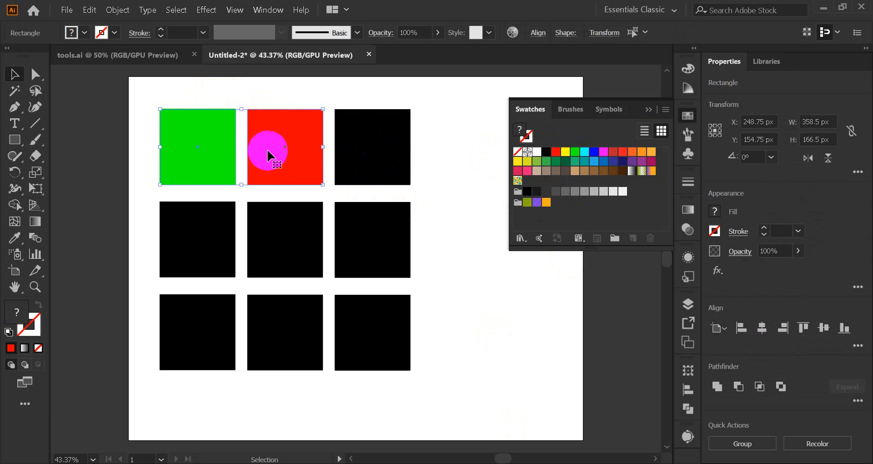
{"action": "left_click", "coordinate": [246, 98]}
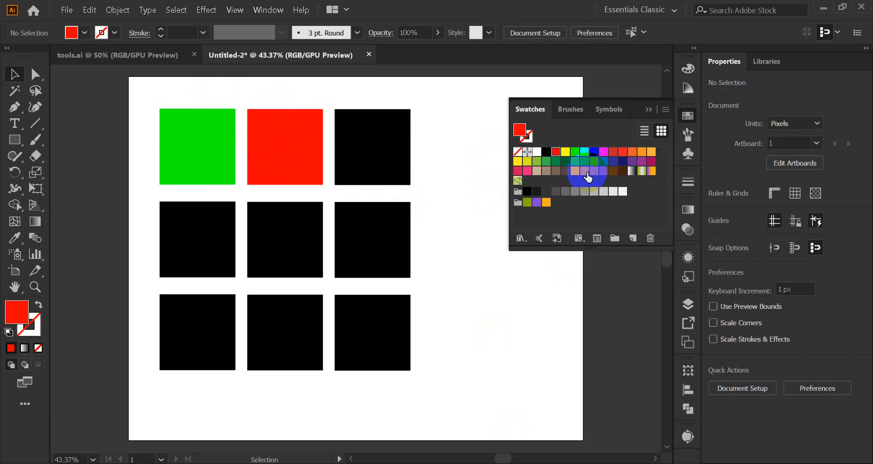
{"action": "left_click_drag", "start_coordinate": [179, 91], "coordinate": [495, 417]}
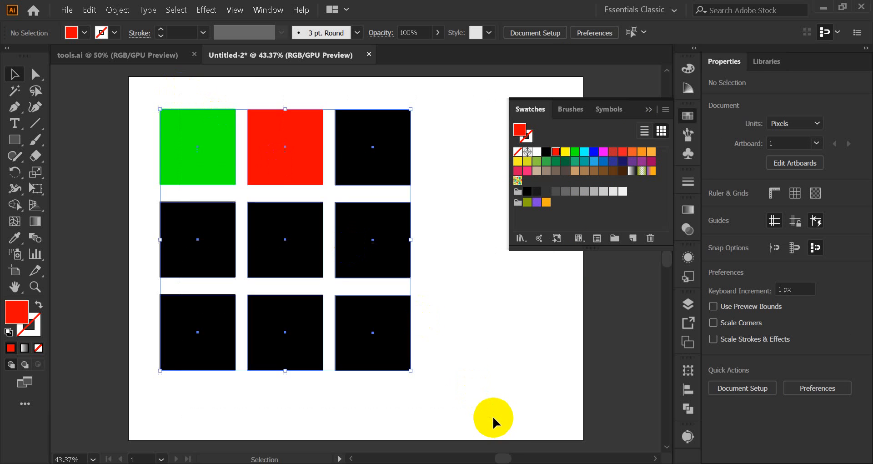
{"action": "left_click", "coordinate": [220, 108]}
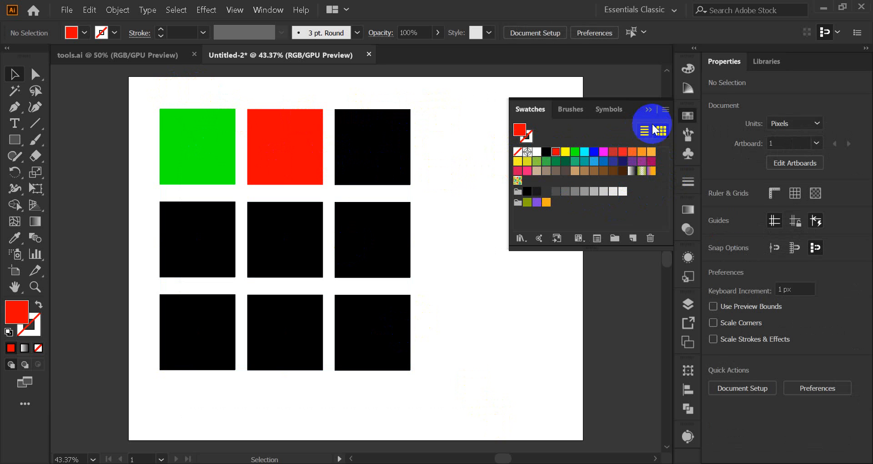
Step: Select the upper-right square and open the Ancient swatch library from the Art History collection
{"action": "left_click", "coordinate": [402, 136]}
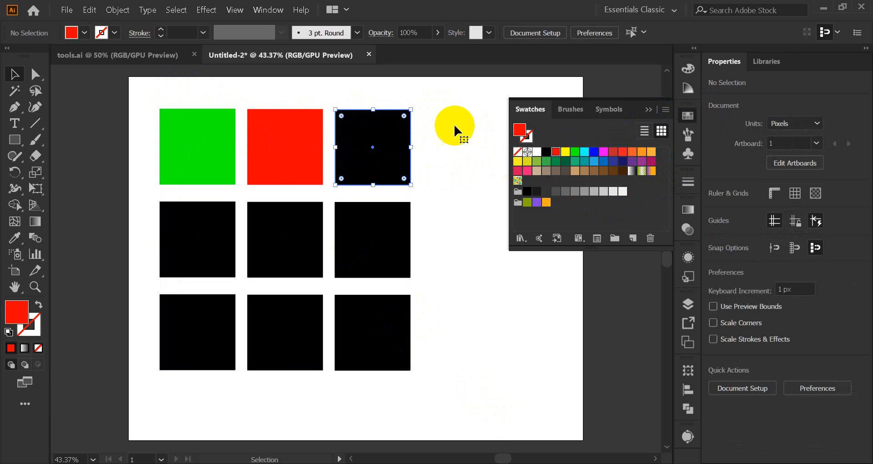
{"action": "left_click", "coordinate": [664, 110]}
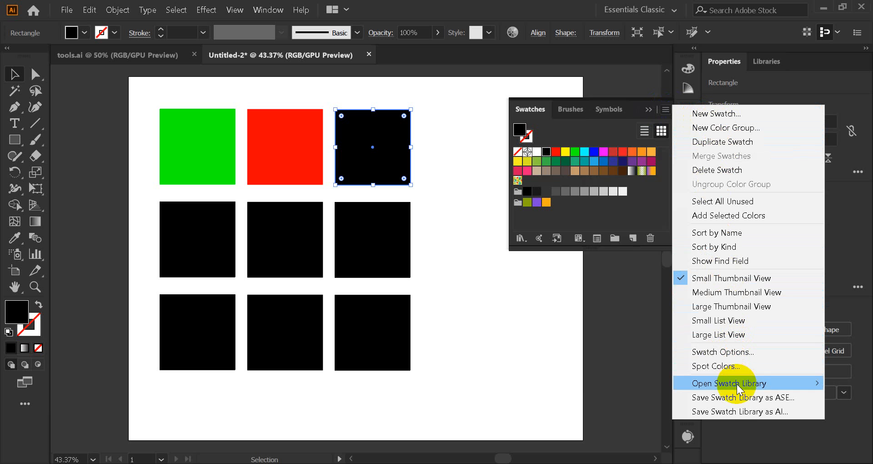
{"action": "mouse_move", "coordinate": [737, 387]}
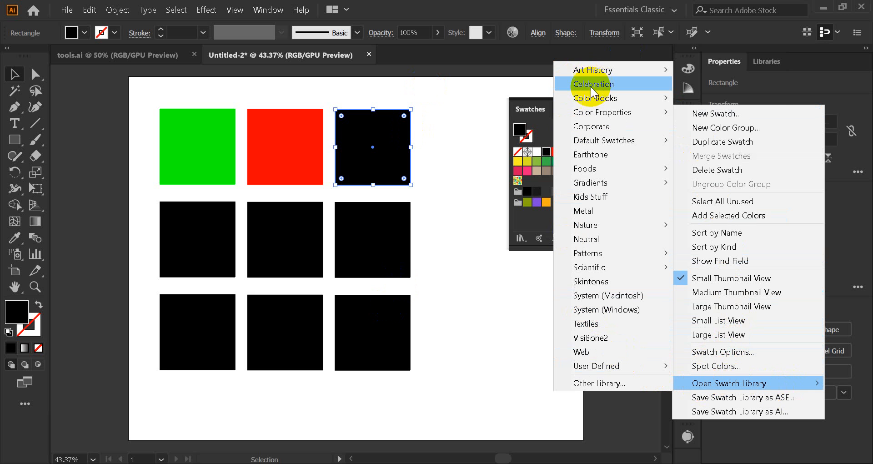
{"action": "left_click", "coordinate": [590, 69]}
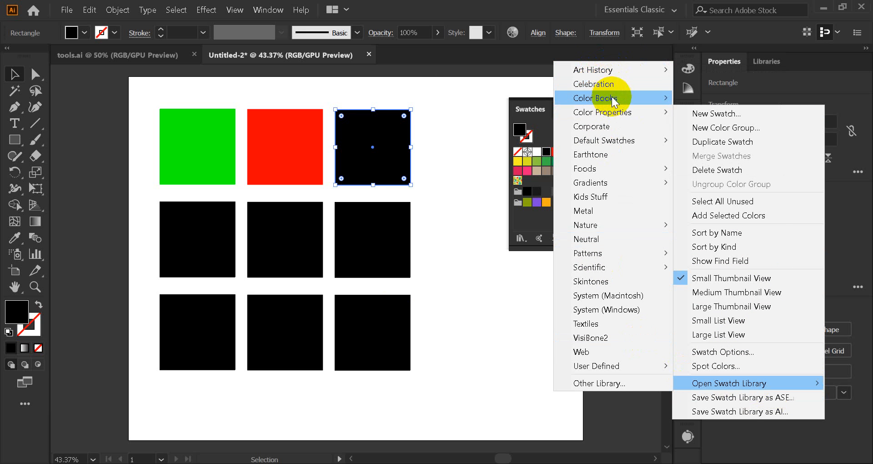
{"action": "mouse_move", "coordinate": [611, 98]}
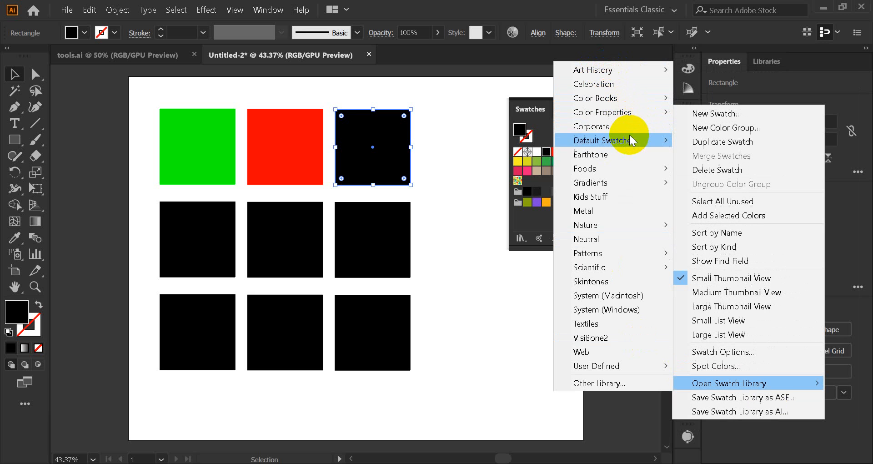
{"action": "left_click", "coordinate": [614, 70]}
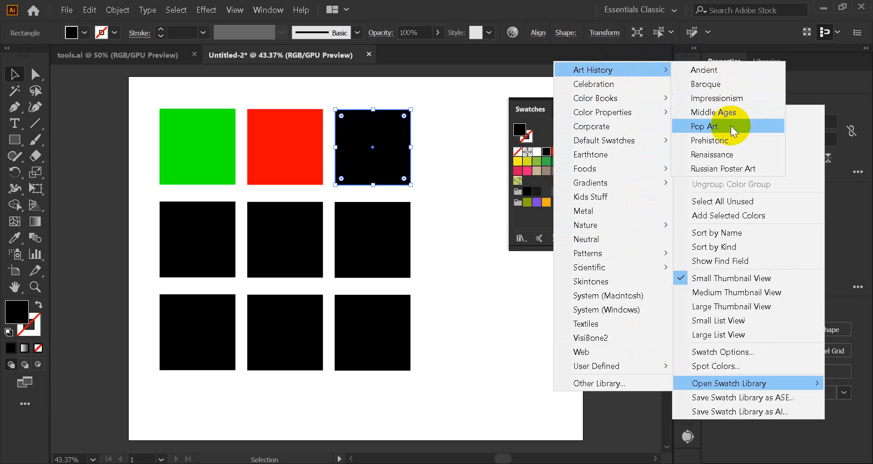
{"action": "left_click", "coordinate": [710, 69]}
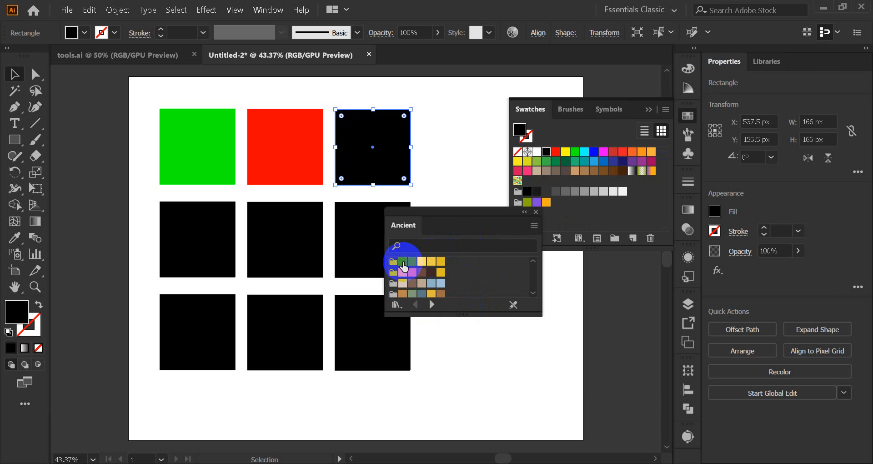
Step: Try blue, teal, golden yellow and dark brown swatches from the Ancient library on the upper-right square
{"action": "left_click", "coordinate": [403, 262]}
{"action": "left_click_drag", "start_coordinate": [404, 268], "coordinate": [381, 143]}
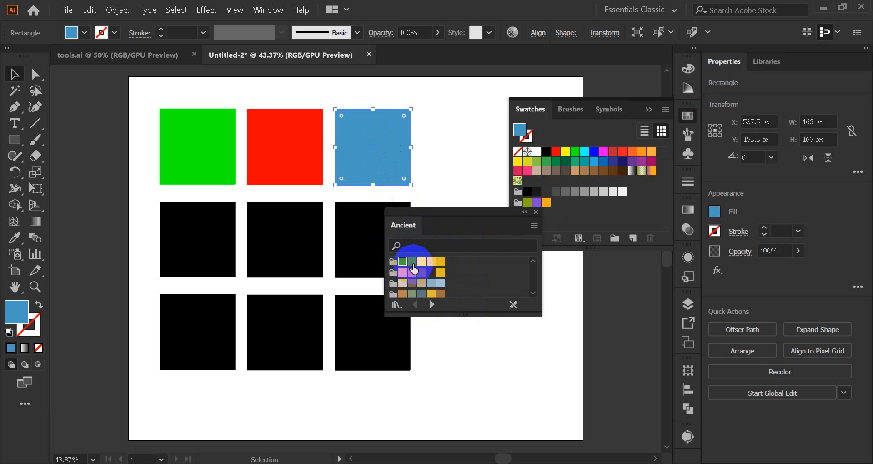
{"action": "left_click", "coordinate": [413, 268]}
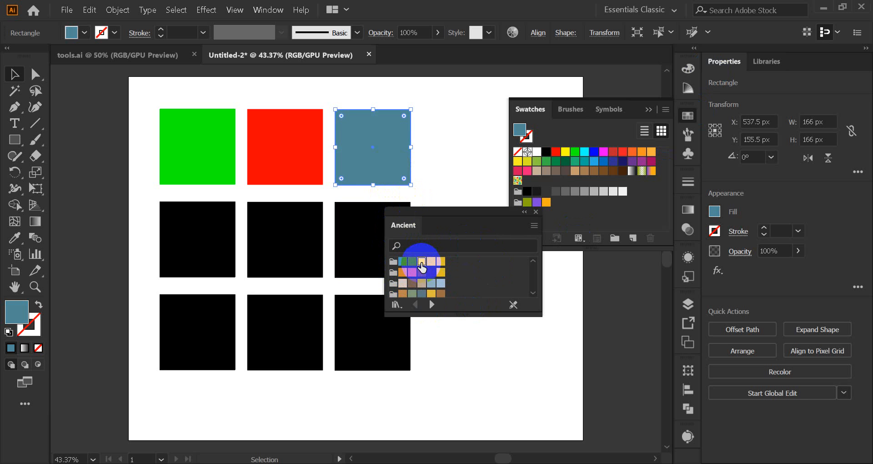
{"action": "left_click_drag", "start_coordinate": [422, 267], "coordinate": [381, 175]}
{"action": "left_click", "coordinate": [432, 262]}
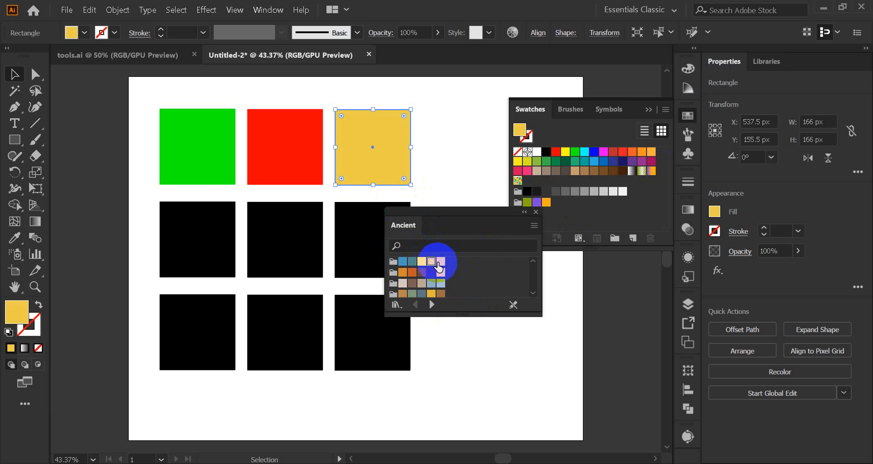
{"action": "left_click", "coordinate": [431, 283]}
{"action": "left_click", "coordinate": [431, 272]}
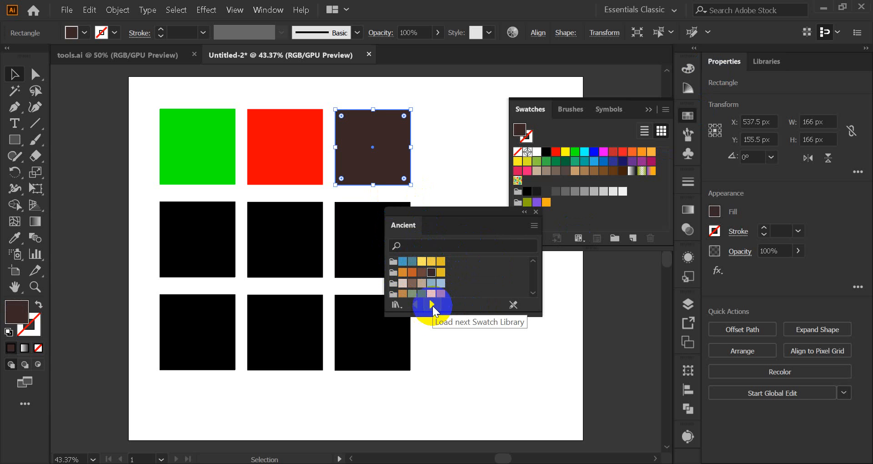
Step: Load the Baroque swatch library, check the Art History library list, and fill the upper-right square with the cream swatch
{"action": "left_click", "coordinate": [431, 304]}
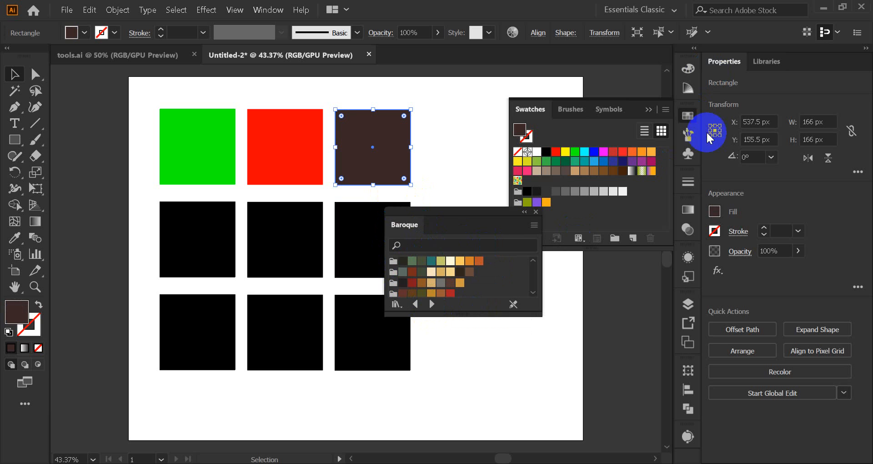
{"action": "left_click", "coordinate": [666, 110]}
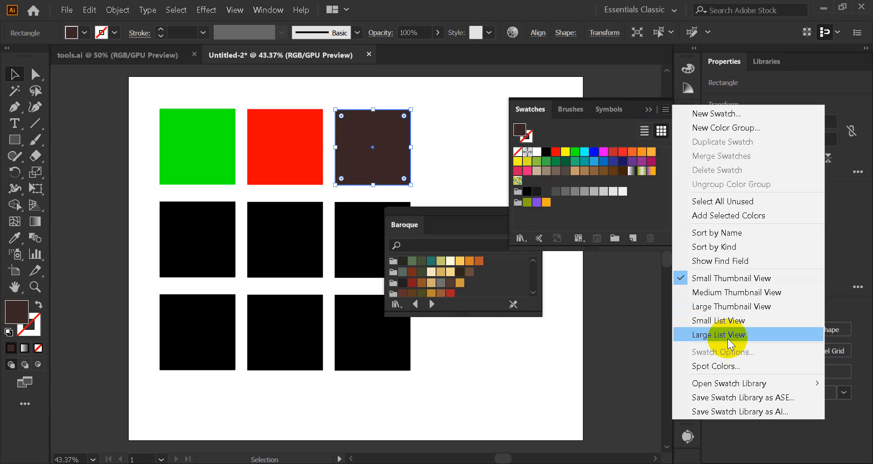
{"action": "mouse_move", "coordinate": [733, 383]}
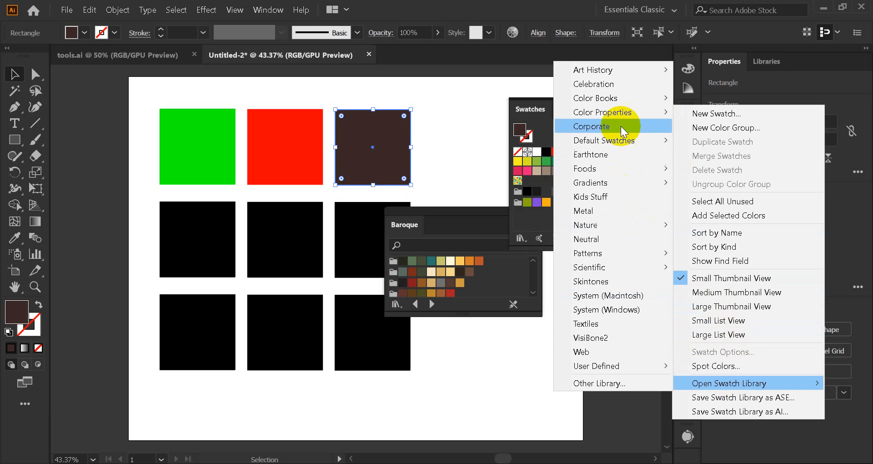
{"action": "left_click", "coordinate": [624, 72]}
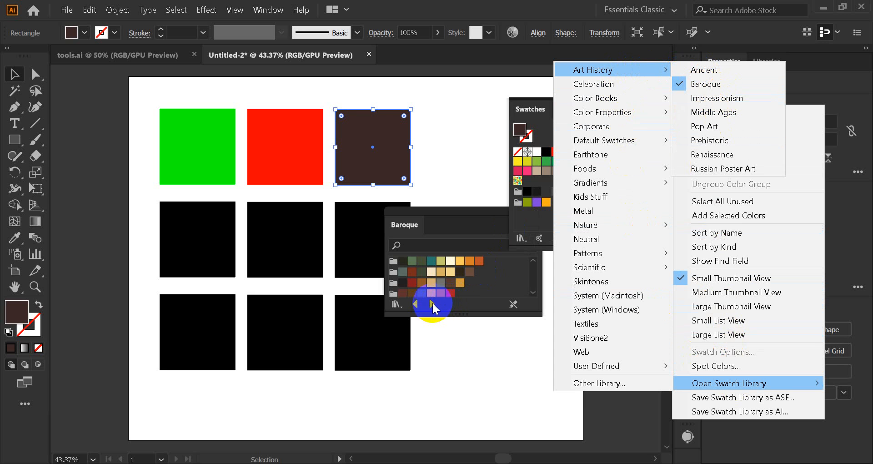
{"action": "left_click", "coordinate": [431, 272]}
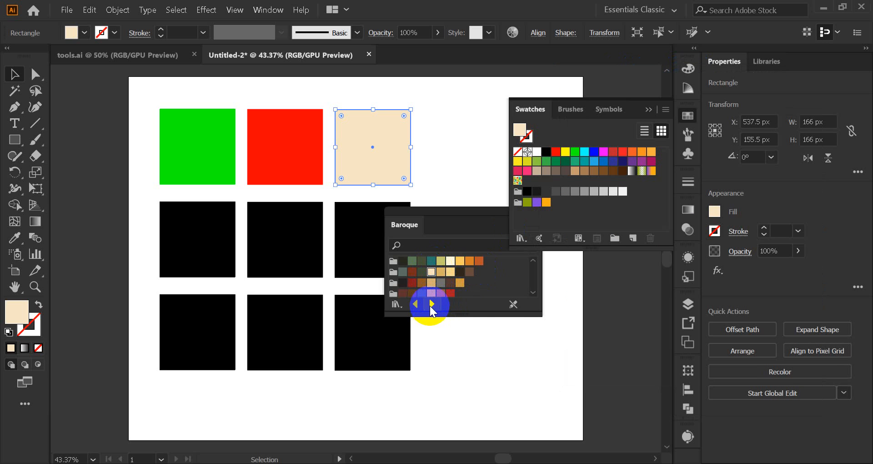
Step: Load the Impressionism swatch library, try its blue swatches on the upper-right square, and settle on a grey-green fill
{"action": "left_click", "coordinate": [432, 303]}
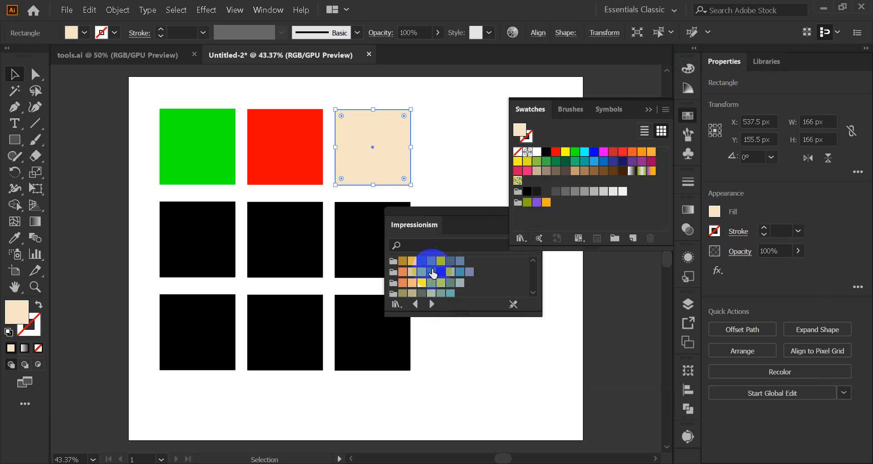
{"action": "left_click", "coordinate": [451, 260]}
{"action": "left_click", "coordinate": [460, 271]}
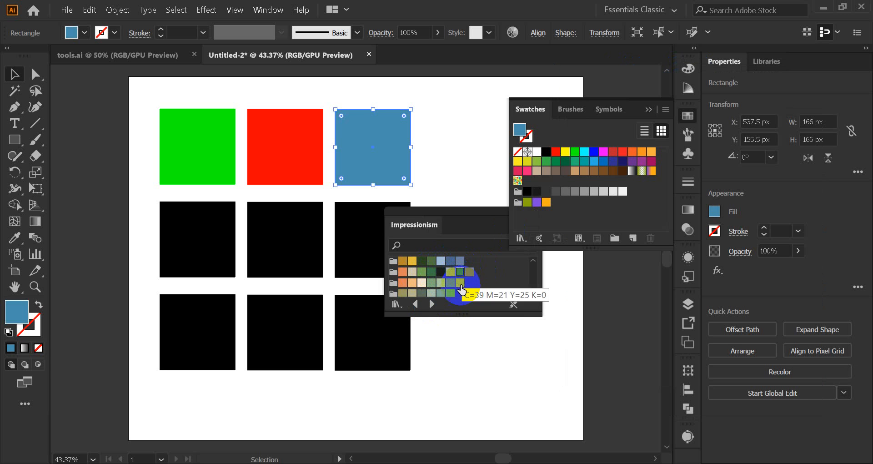
{"action": "left_click", "coordinate": [440, 293]}
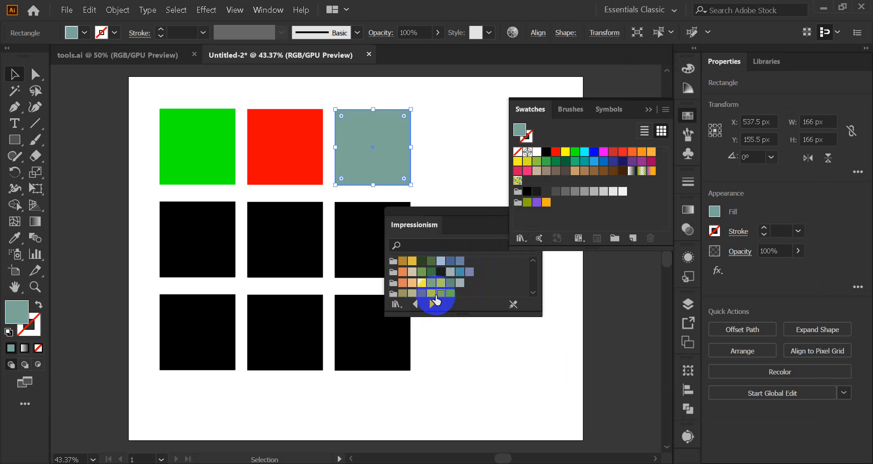
Step: Load the Middle Ages swatch library and try its yellow, blue and olive swatches on the upper-right square
{"action": "left_click", "coordinate": [431, 293]}
{"action": "left_click", "coordinate": [432, 305]}
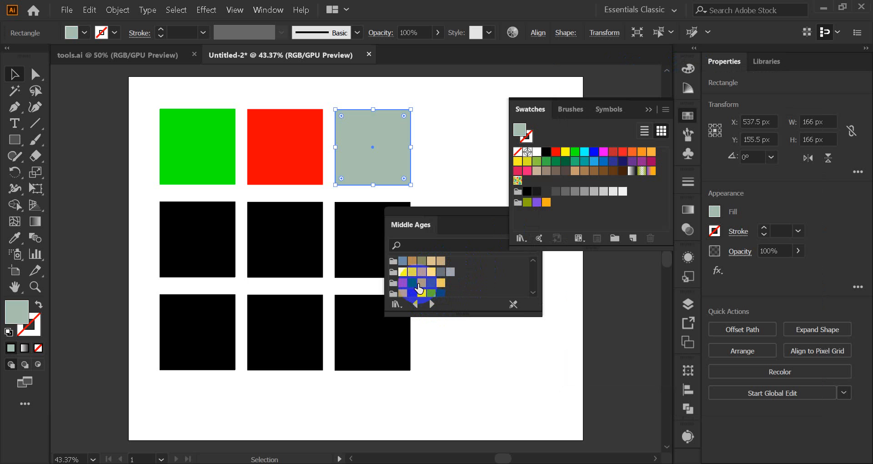
{"action": "left_click", "coordinate": [403, 272]}
{"action": "left_click", "coordinate": [403, 271]}
{"action": "left_click", "coordinate": [403, 261]}
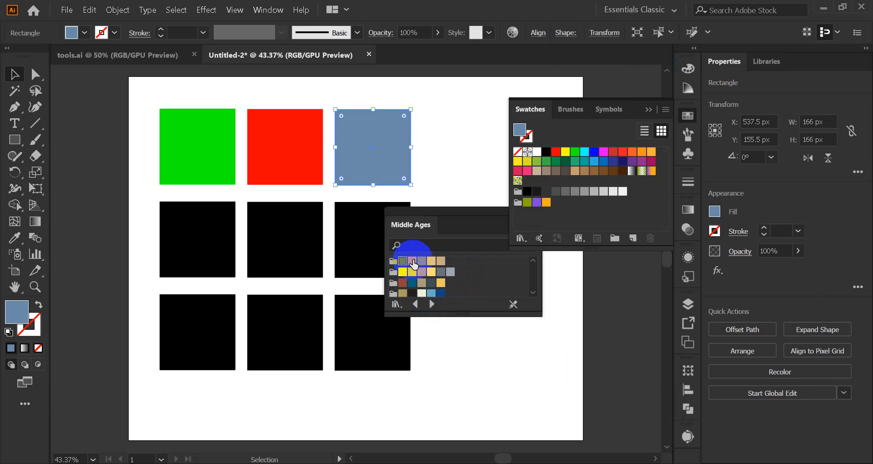
{"action": "left_click", "coordinate": [421, 261]}
Step: Fill the upper-right square with a red swatch from the Pop Art library, and close the Swatches and library panels
{"action": "left_click", "coordinate": [432, 304]}
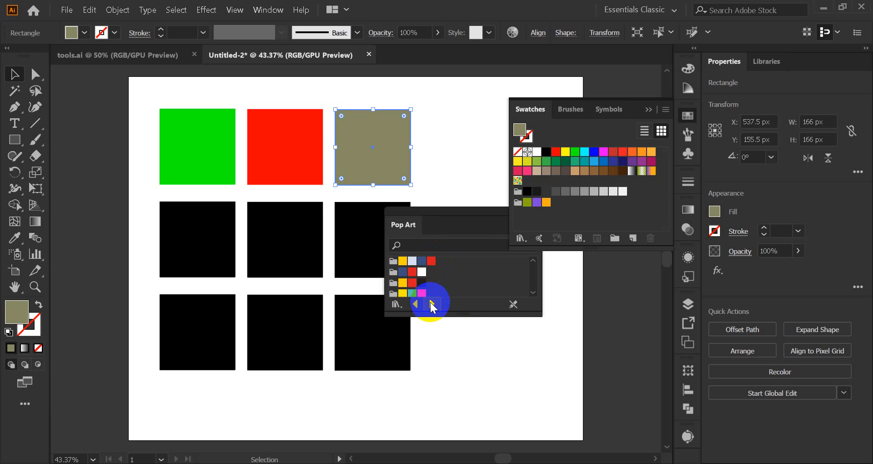
{"action": "left_click", "coordinate": [413, 284]}
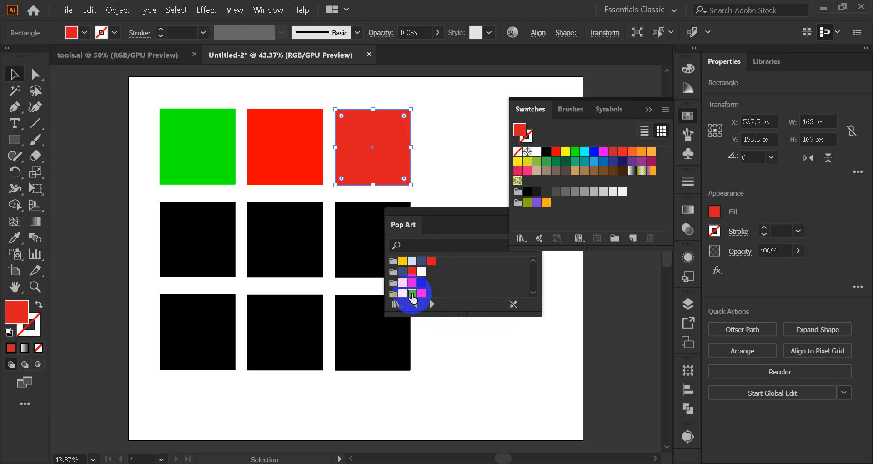
{"action": "left_click", "coordinate": [413, 292]}
{"action": "left_click", "coordinate": [413, 282]}
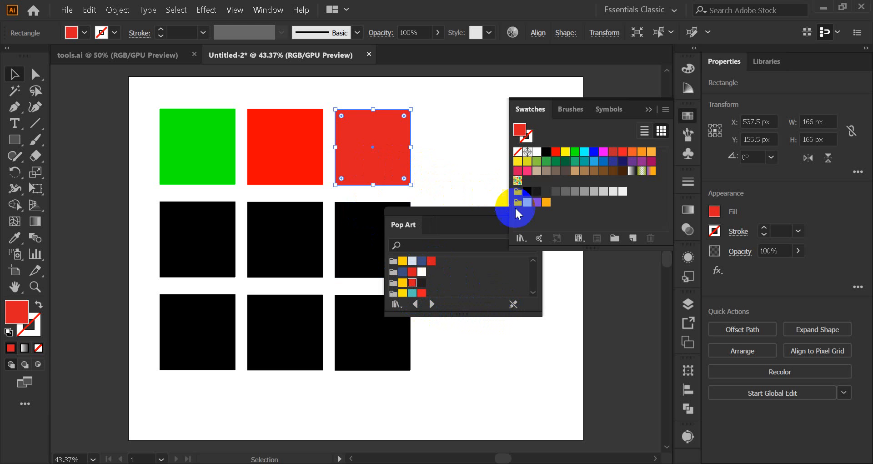
{"action": "left_click", "coordinate": [644, 111]}
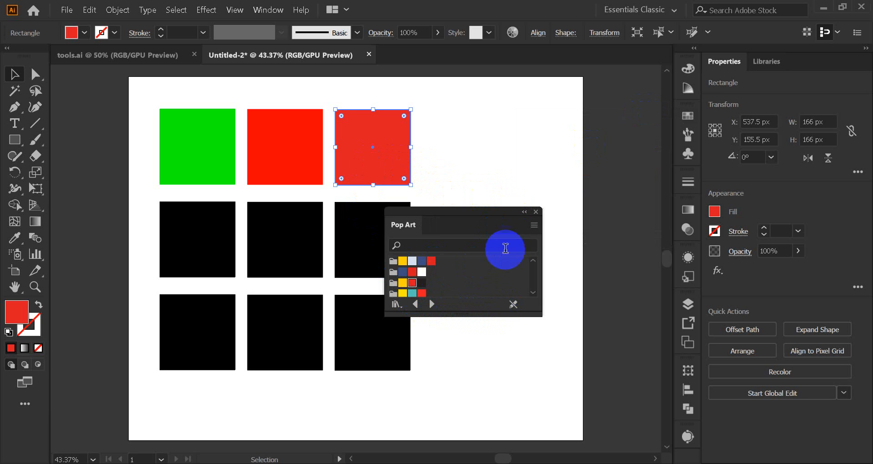
{"action": "left_click", "coordinate": [538, 212]}
{"action": "left_click", "coordinate": [439, 180]}
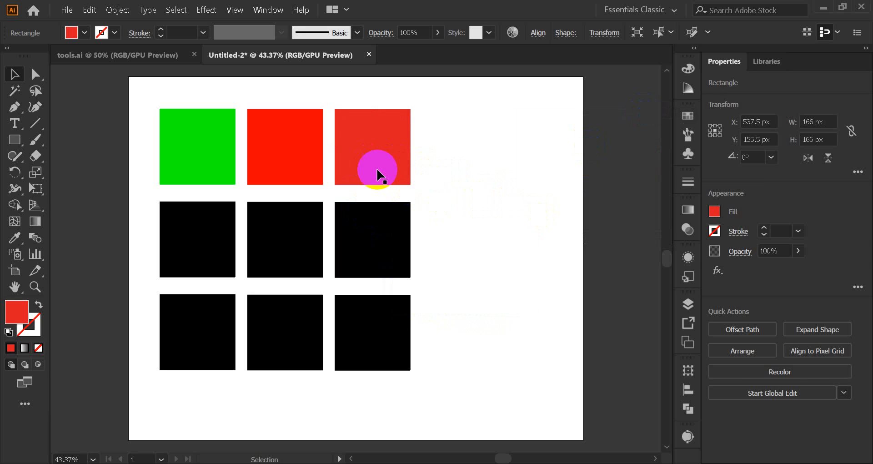
Step: Save the upper-right square's red fill as a global process swatch named R=219 G=26 B=33
{"action": "left_click", "coordinate": [365, 162]}
{"action": "left_click", "coordinate": [421, 157]}
{"action": "left_click", "coordinate": [408, 157]}
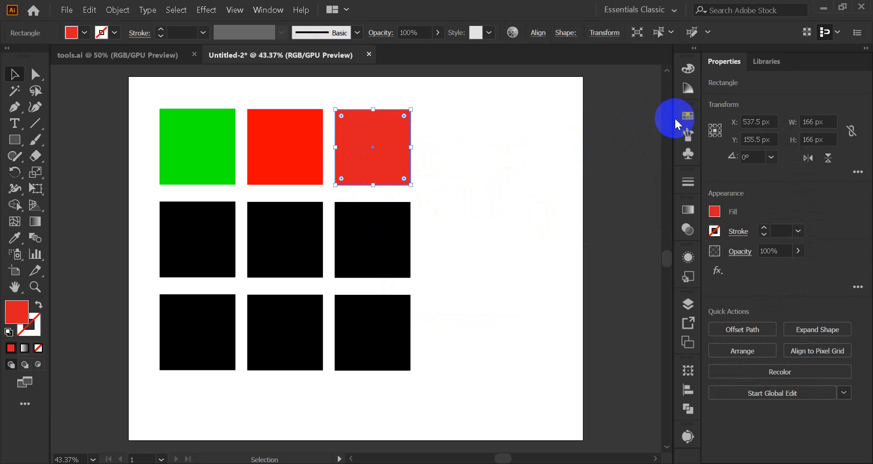
{"action": "left_click", "coordinate": [686, 116]}
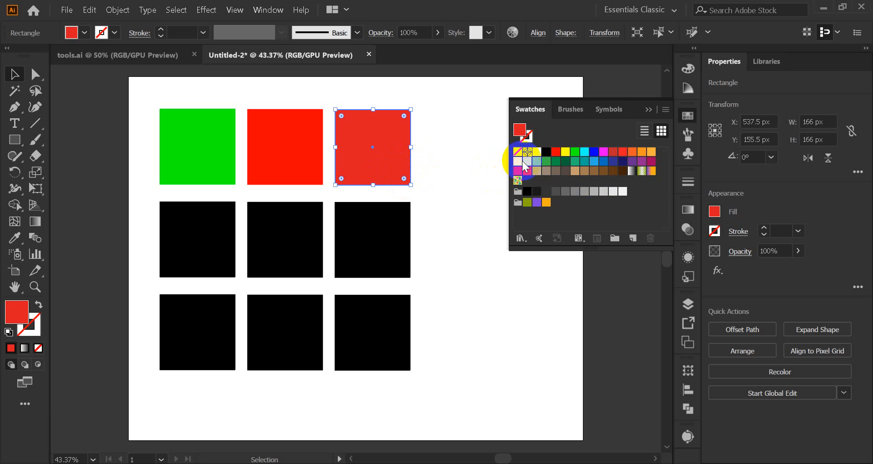
{"action": "left_click", "coordinate": [633, 238]}
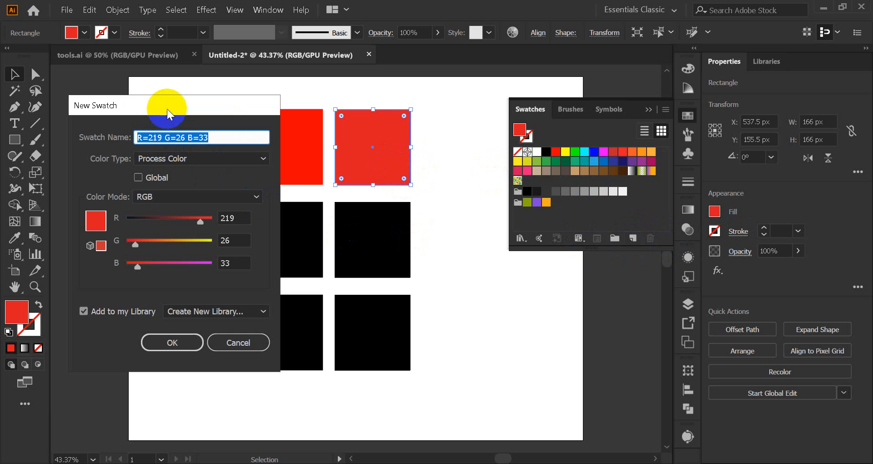
{"action": "left_click_drag", "start_coordinate": [165, 108], "coordinate": [611, 100]}
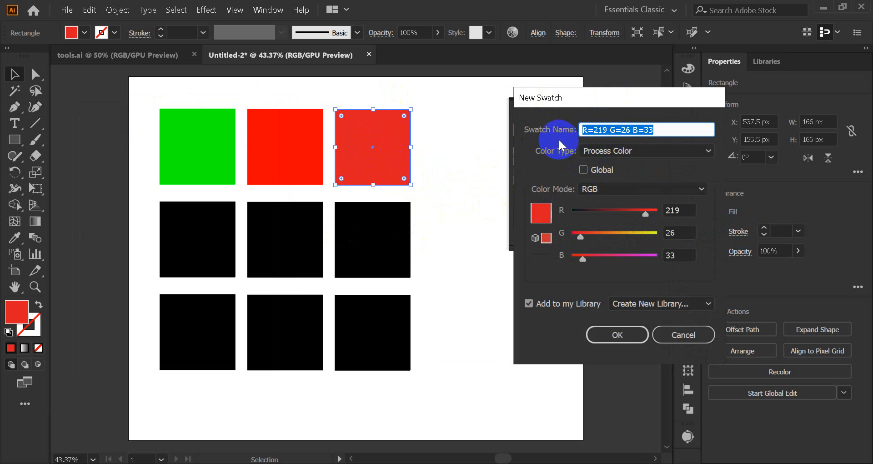
{"action": "left_click", "coordinate": [584, 170]}
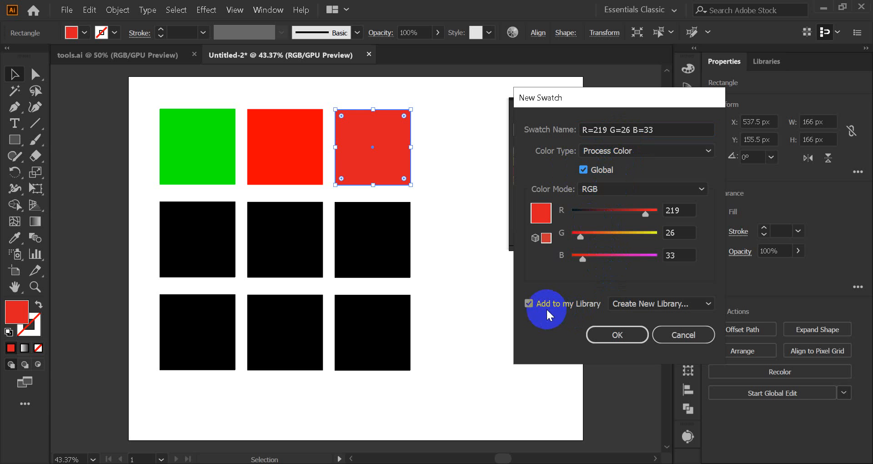
{"action": "left_click", "coordinate": [617, 334]}
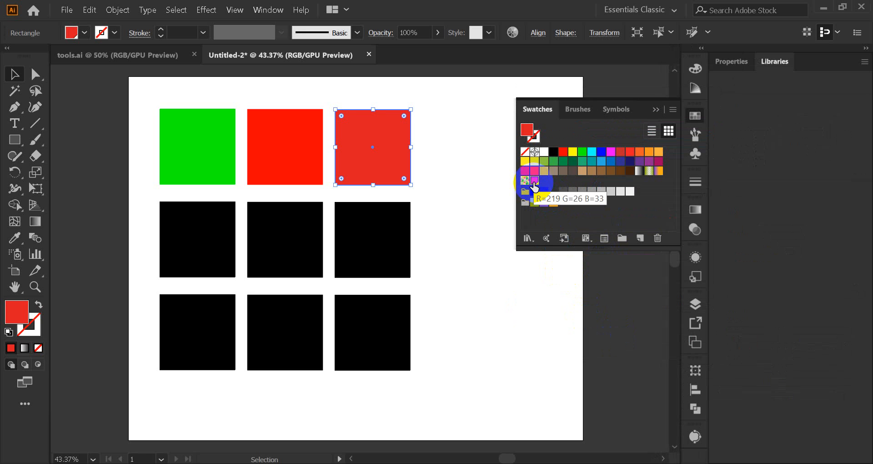
Step: Delete the upper-right square and fill the right-hand square of the middle row with the new global red swatch
{"action": "left_click_drag", "start_coordinate": [534, 182], "coordinate": [370, 161]}
{"action": "left_click", "coordinate": [368, 273]}
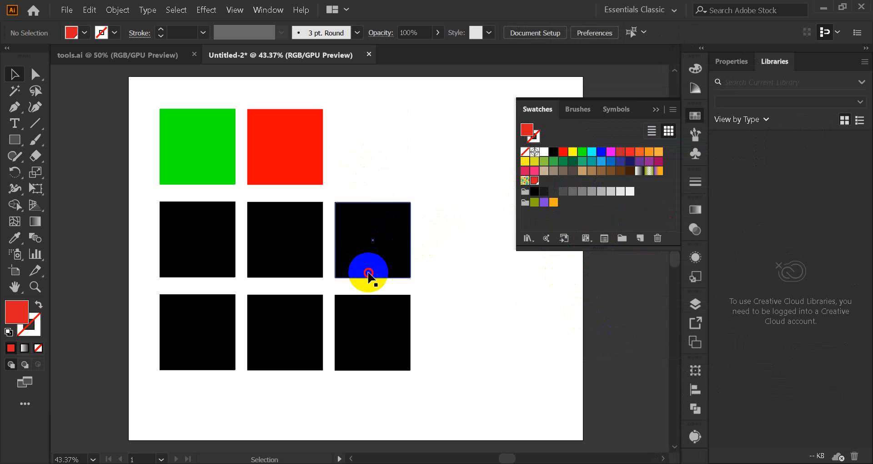
{"action": "left_click", "coordinate": [534, 182]}
{"action": "left_click", "coordinate": [416, 220]}
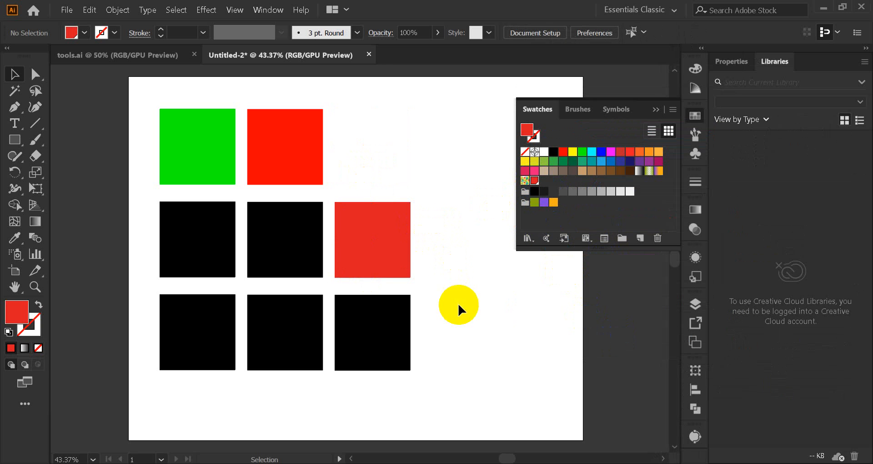
Step: Save the current swatches as an AI swatch library named "red black"
{"action": "left_click", "coordinate": [374, 255]}
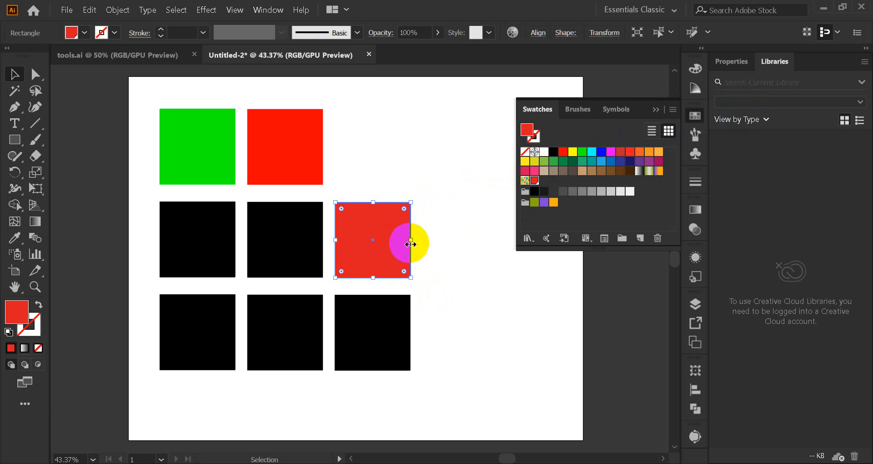
{"action": "left_click", "coordinate": [672, 110]}
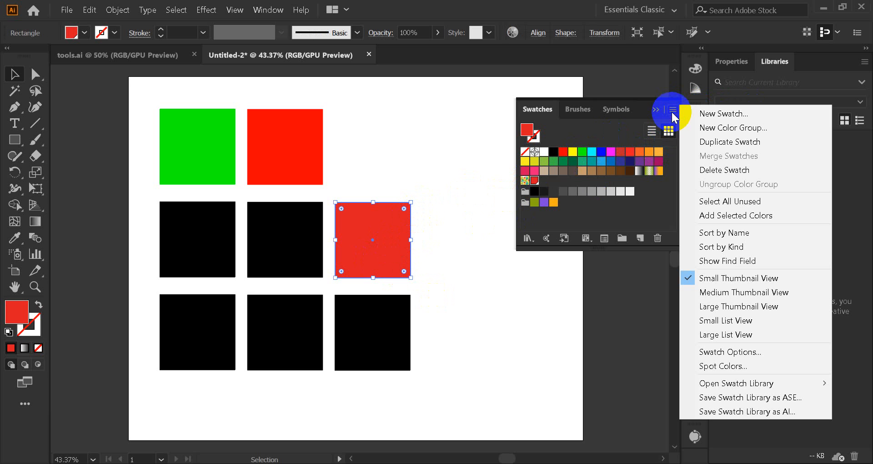
{"action": "left_click", "coordinate": [760, 411]}
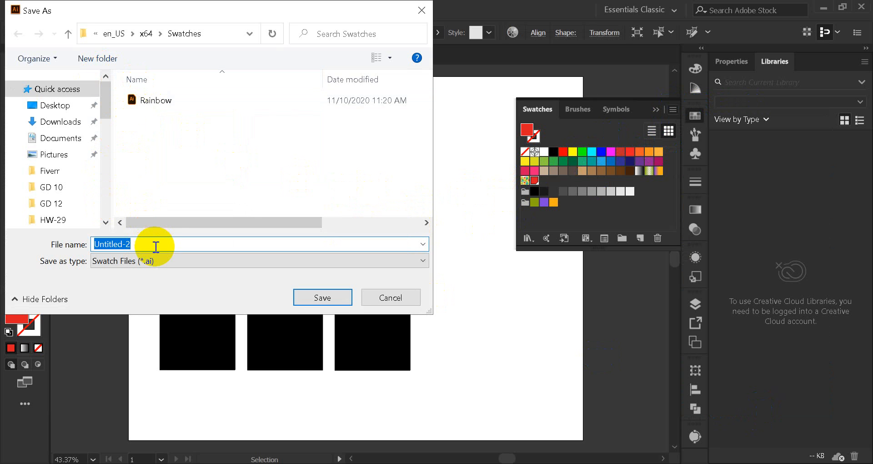
{"action": "type", "text": "red black"}
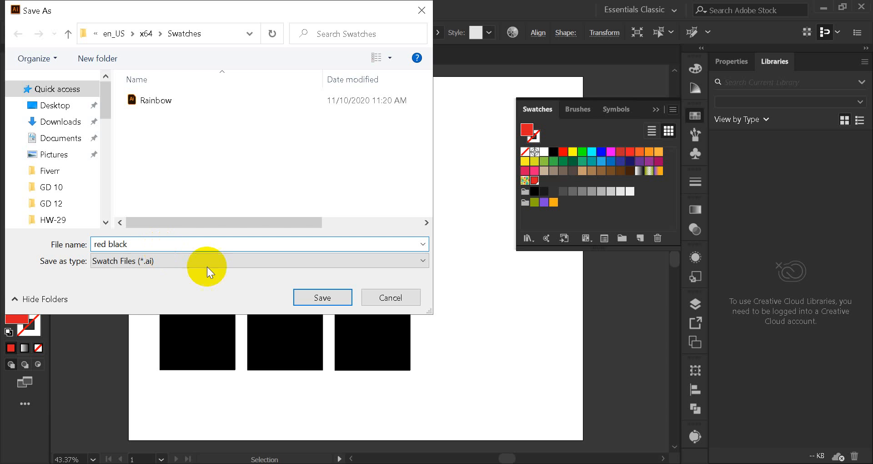
{"action": "left_click", "coordinate": [322, 297]}
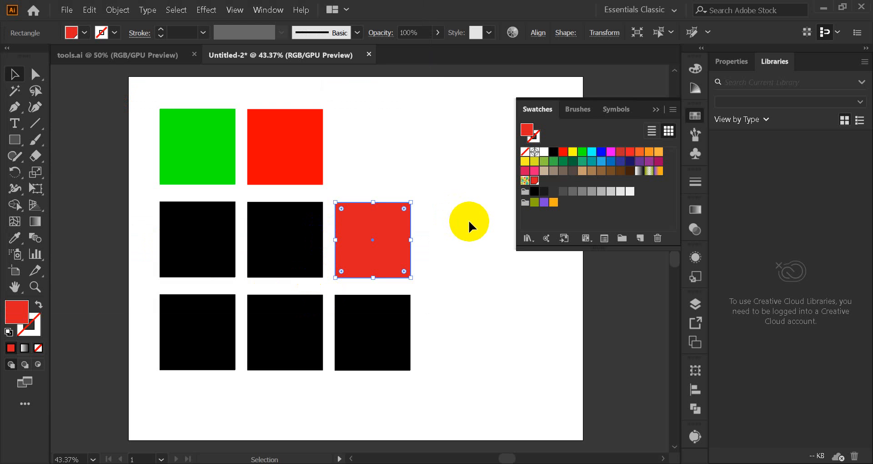
{"action": "left_click", "coordinate": [527, 238]}
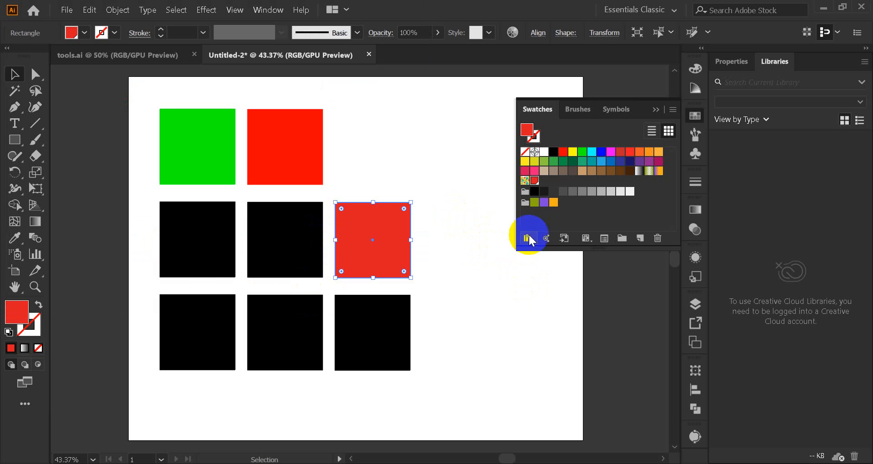
{"action": "left_click", "coordinate": [432, 217]}
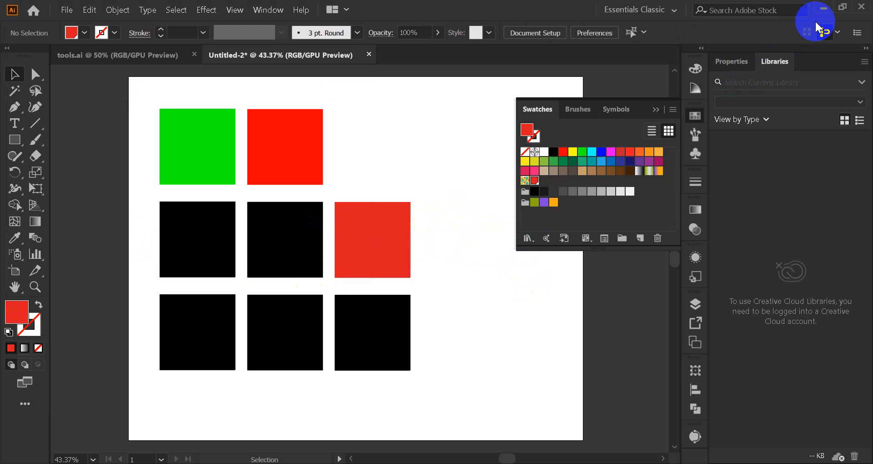
Step: Switch to Chrome to check the Google Meet call, and return to Illustrator
{"action": "left_click", "coordinate": [823, 7]}
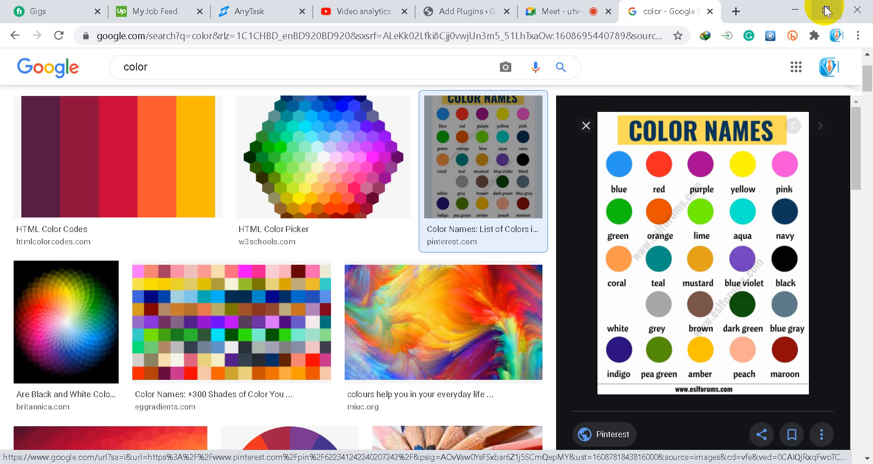
{"action": "left_click", "coordinate": [528, 11]}
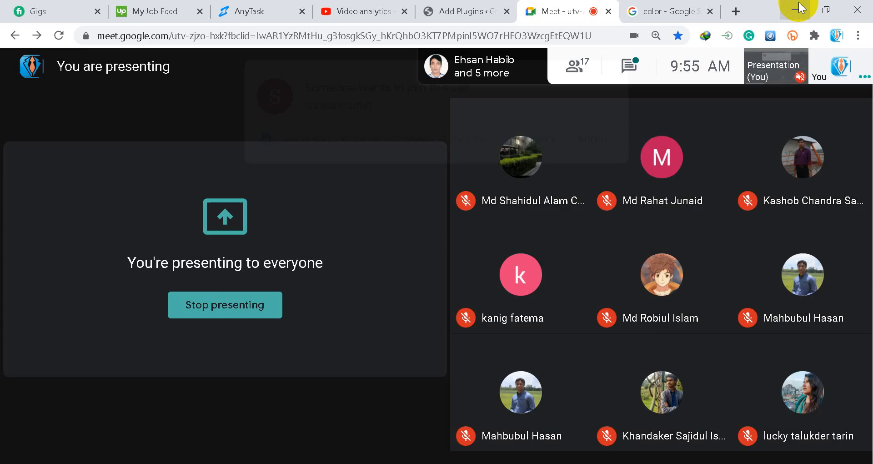
{"action": "left_click", "coordinate": [794, 9]}
{"action": "left_click", "coordinate": [593, 463]}
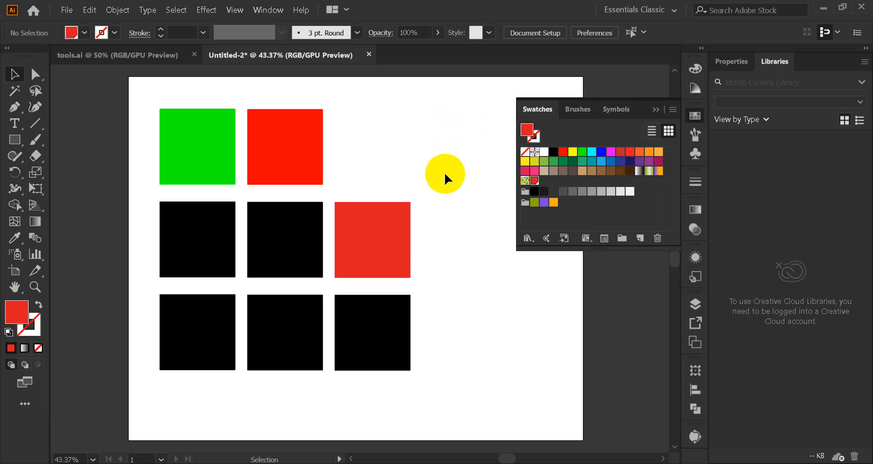
{"action": "left_click", "coordinate": [673, 109]}
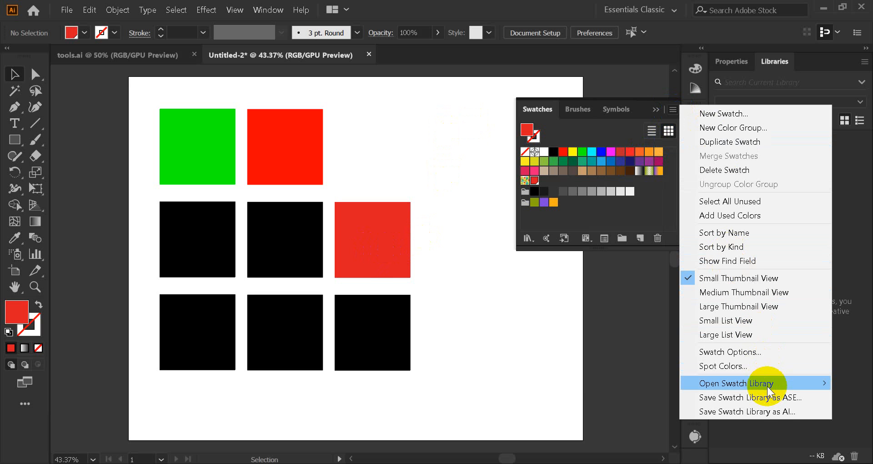
{"action": "mouse_move", "coordinate": [768, 383]}
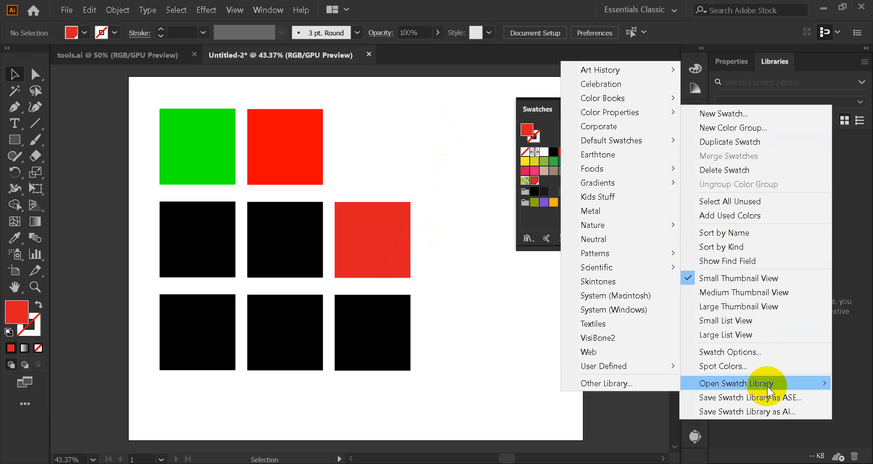
{"action": "left_click", "coordinate": [623, 382]}
{"action": "scroll", "coordinate": [307, 182], "scroll_direction": "down", "scroll_amount": 3}
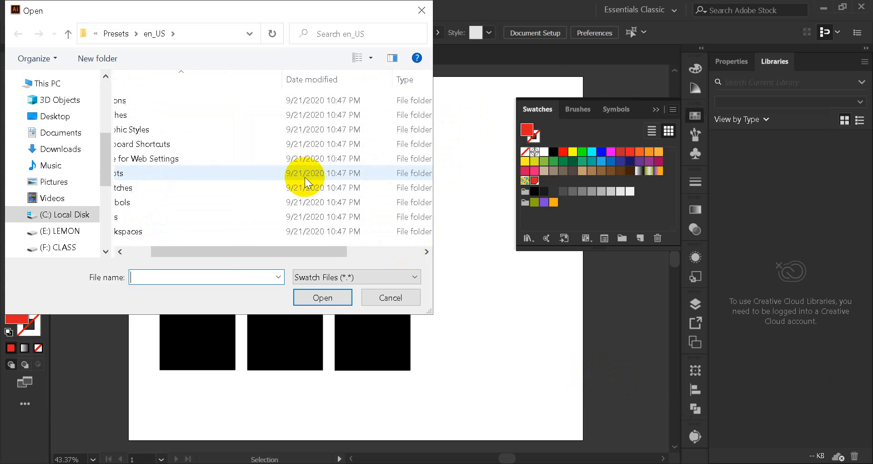
{"action": "scroll", "coordinate": [308, 182], "scroll_direction": "up", "scroll_amount": 3}
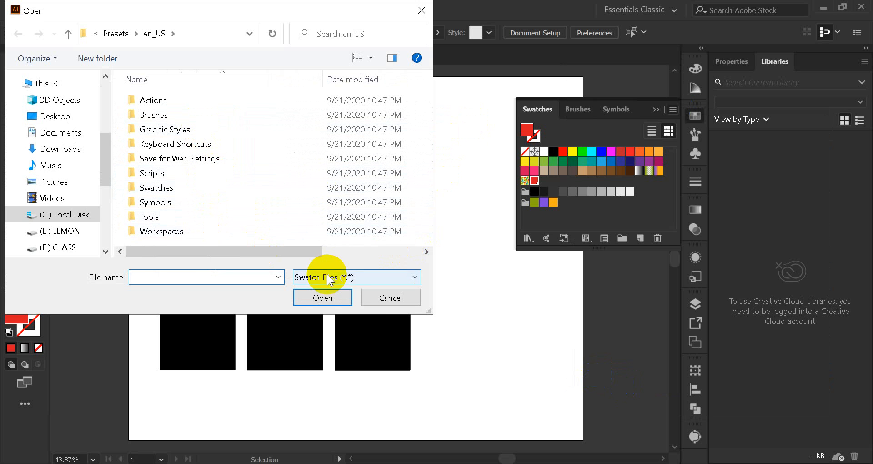
{"action": "left_click", "coordinate": [387, 303]}
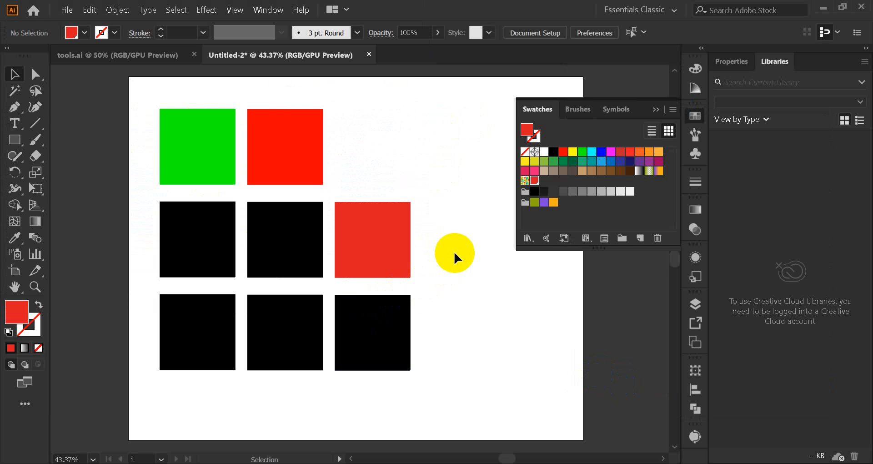
Step: Open the HKS E color book library, move its panel above the middle row, and select the centre square
{"action": "left_click", "coordinate": [676, 116]}
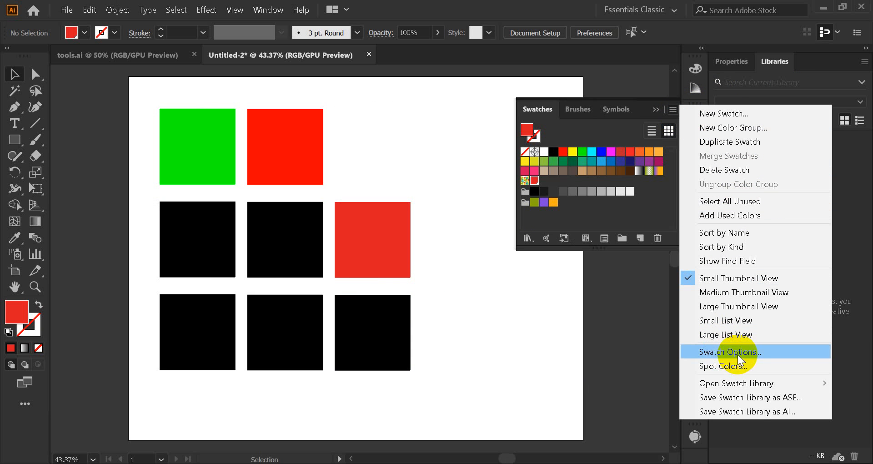
{"action": "mouse_move", "coordinate": [738, 384]}
{"action": "mouse_move", "coordinate": [623, 128]}
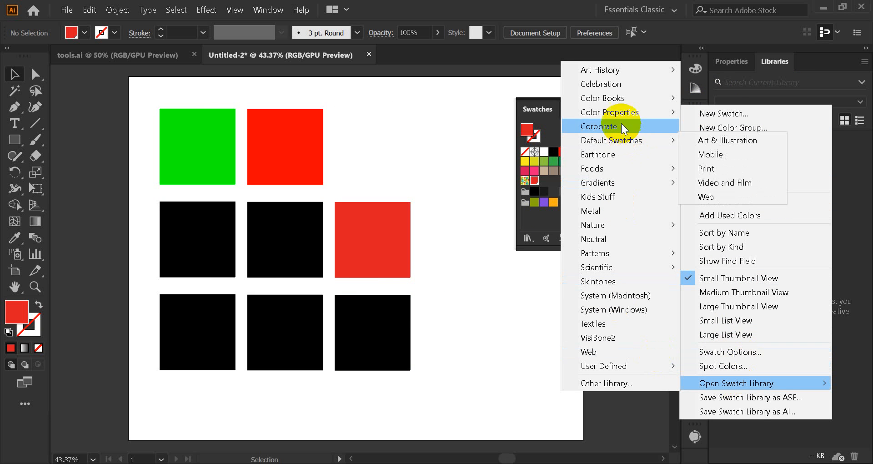
{"action": "mouse_move", "coordinate": [615, 97]}
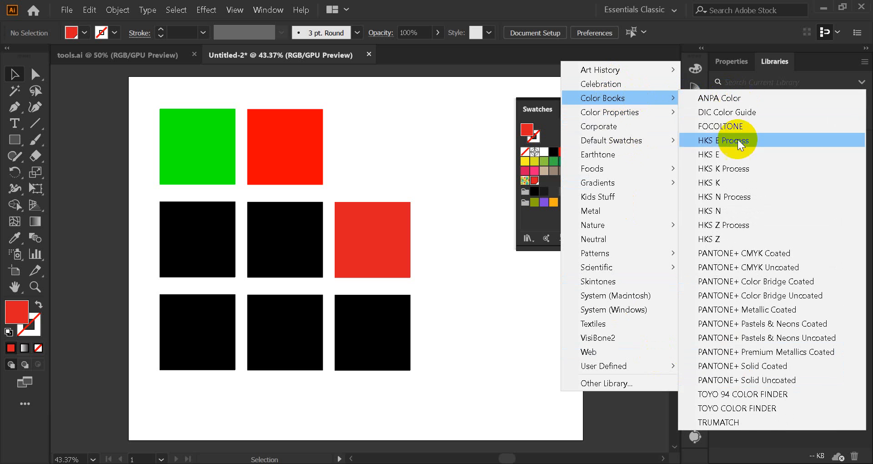
{"action": "left_click", "coordinate": [735, 153]}
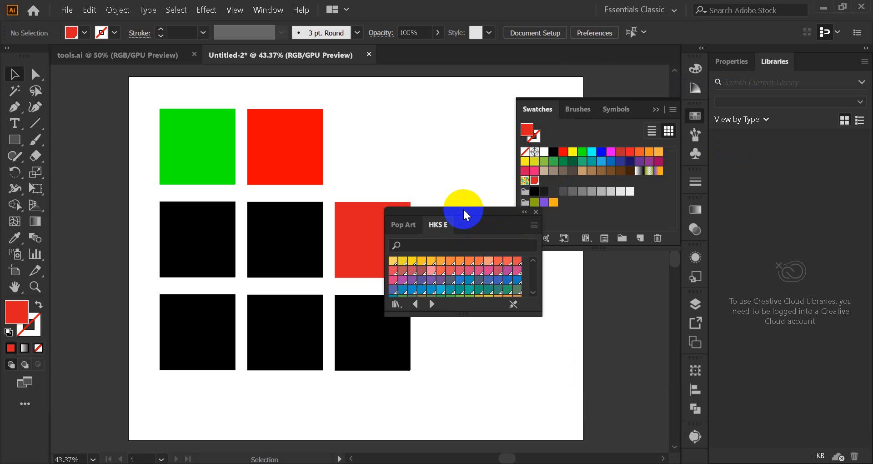
{"action": "left_click_drag", "start_coordinate": [462, 208], "coordinate": [434, 79]}
{"action": "left_click", "coordinate": [299, 226]}
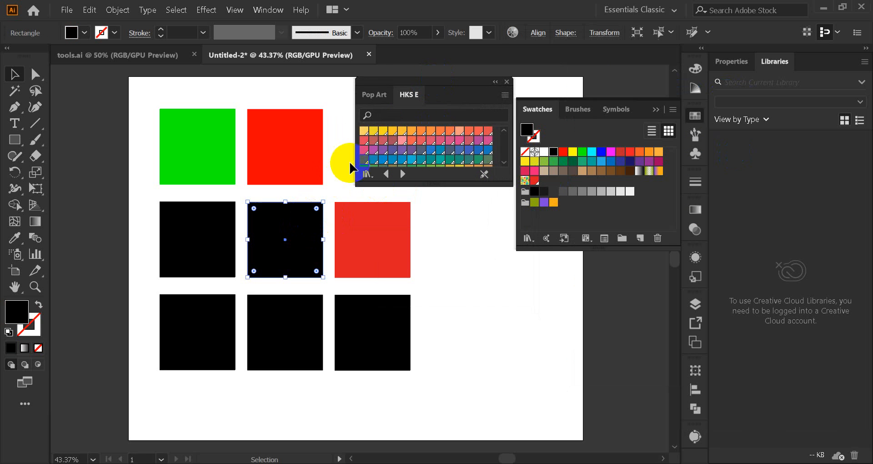
Step: Fill the centre square with a succession of HKS E swatches, from yellow through blue to teal
{"action": "left_click", "coordinate": [364, 131]}
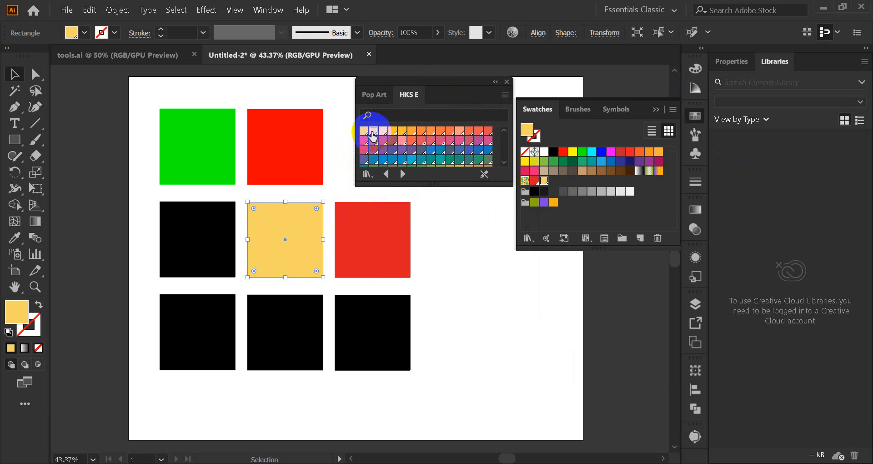
{"action": "left_click", "coordinate": [374, 130]}
{"action": "left_click", "coordinate": [383, 131]}
{"action": "left_click", "coordinate": [393, 159]}
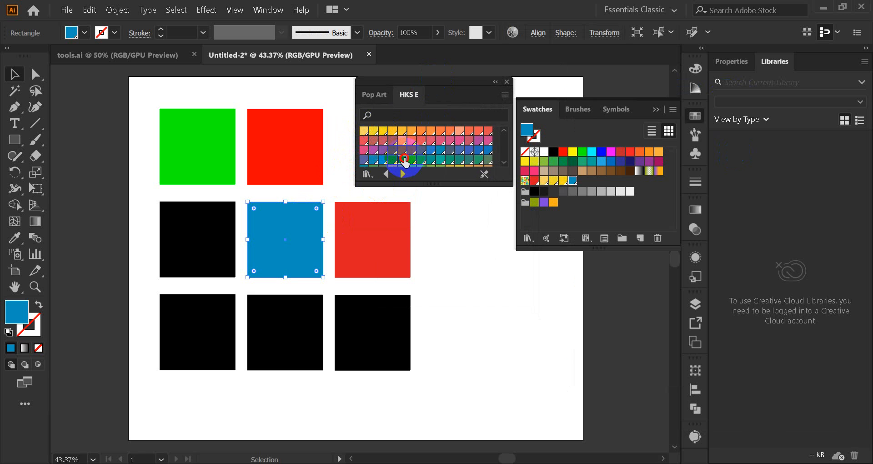
{"action": "left_click", "coordinate": [402, 160]}
{"action": "left_click", "coordinate": [411, 159]}
{"action": "left_click", "coordinate": [421, 160]}
{"action": "left_click", "coordinate": [431, 160]}
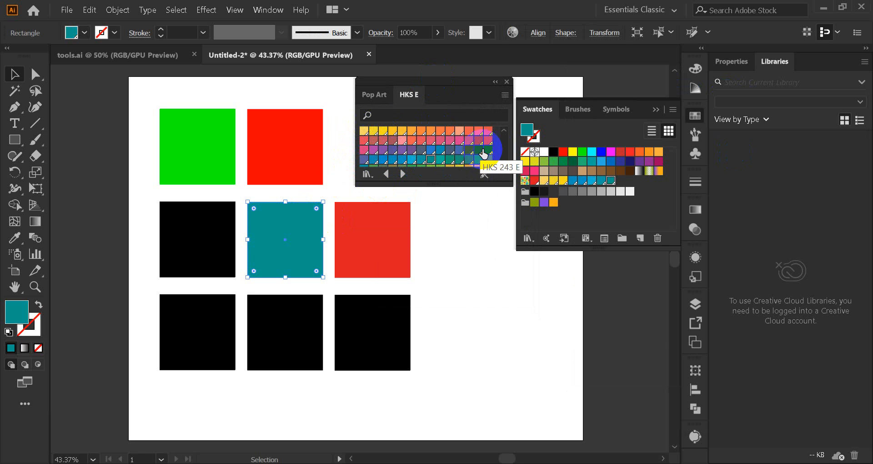
Step: Try brown swatches from the lower part of the HKS E library on the centre square, ending with a dark brown
{"action": "left_click", "coordinate": [503, 161]}
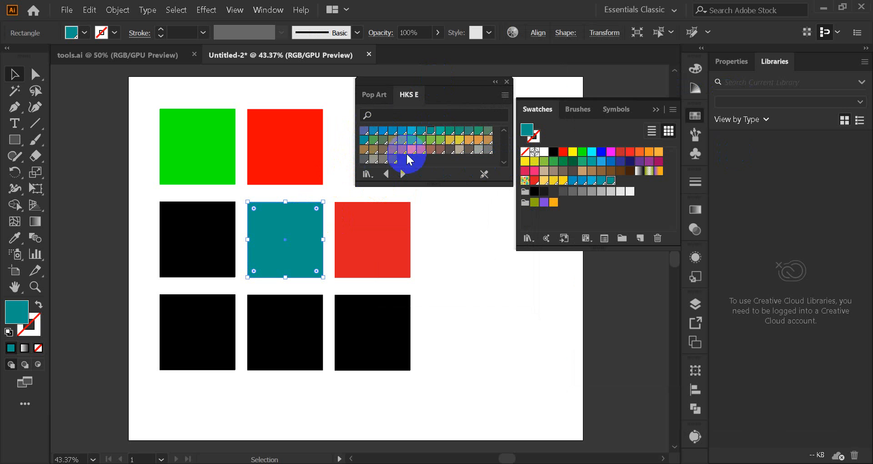
{"action": "left_click", "coordinate": [420, 150]}
{"action": "left_click", "coordinate": [430, 150]}
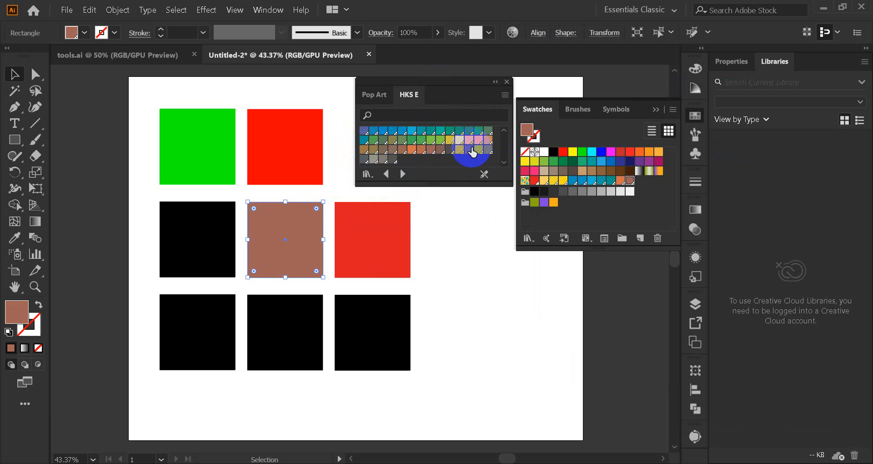
{"action": "left_click", "coordinate": [450, 150]}
{"action": "left_click", "coordinate": [440, 150]}
Step: Switch to the HKS K Process library and recolour the centre square with a rust and finally a green swatch
{"action": "left_click", "coordinate": [405, 174]}
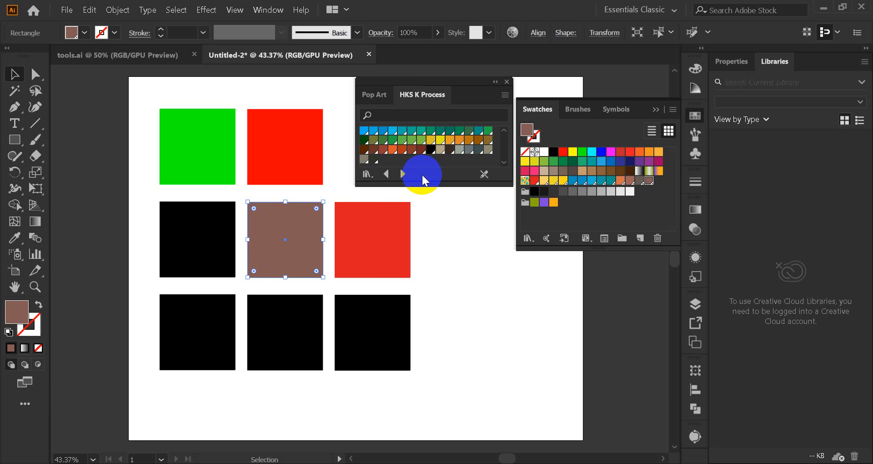
{"action": "left_click", "coordinate": [393, 150]}
{"action": "left_click", "coordinate": [404, 150]}
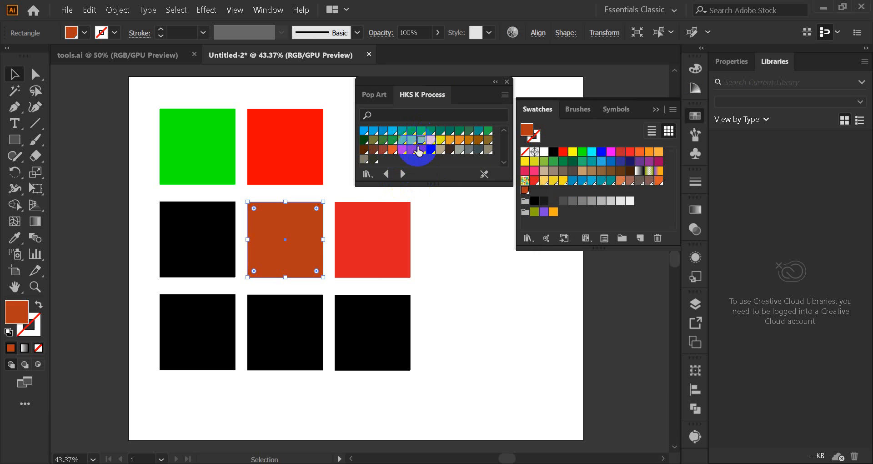
{"action": "left_click", "coordinate": [413, 150]}
Step: Switch to the HKS K library, apply HKS 67 K with the conflicting swatches merged, and fill the centre square with gold
{"action": "left_click", "coordinate": [402, 174]}
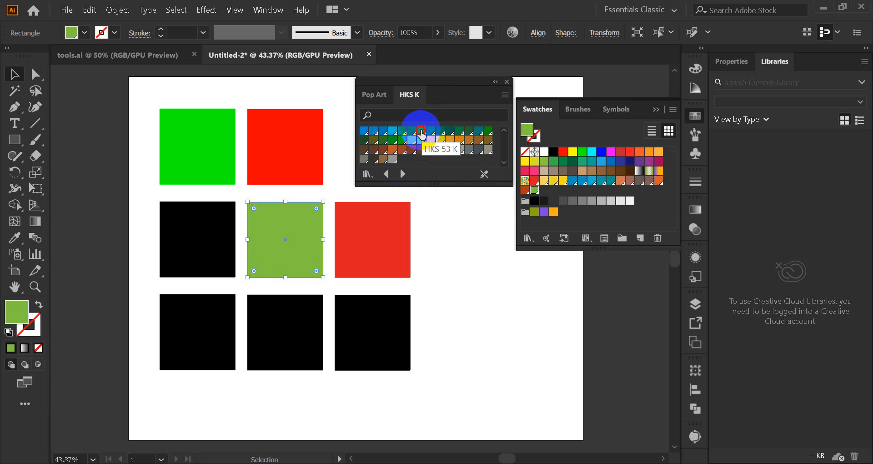
{"action": "left_click", "coordinate": [421, 139]}
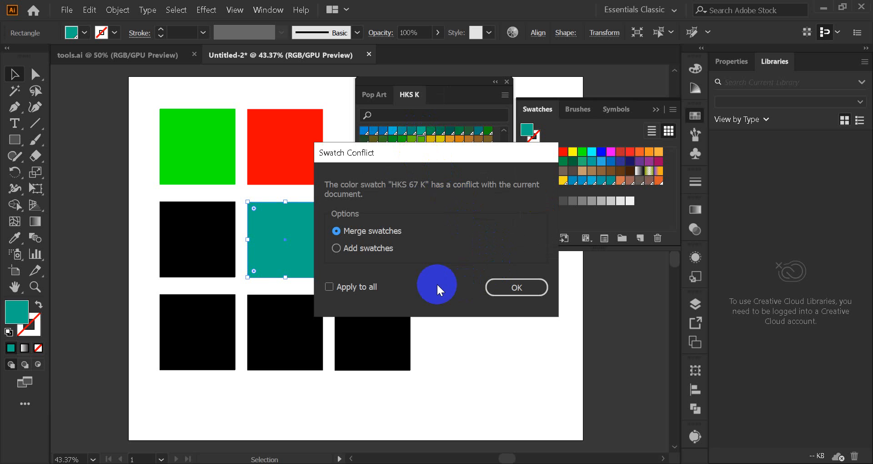
{"action": "left_click", "coordinate": [519, 291]}
{"action": "left_click", "coordinate": [411, 140]}
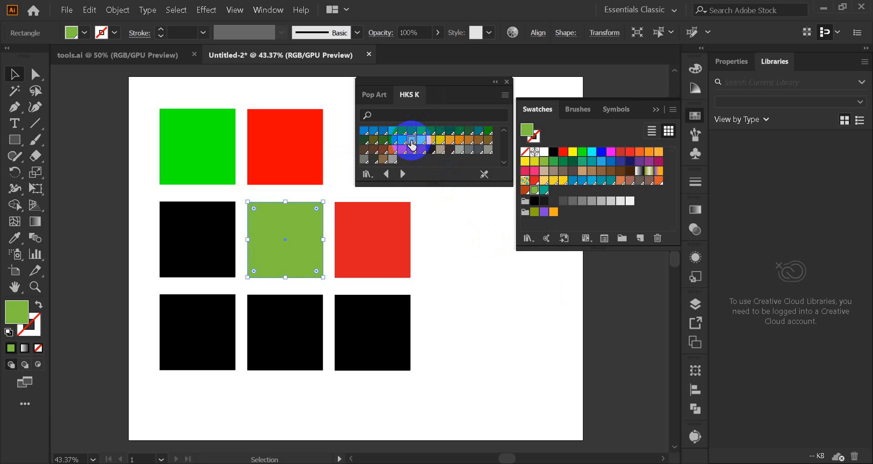
{"action": "left_click", "coordinate": [430, 141]}
Step: Advance through HKS N Process to the HKS N library, fill the centre square with terracotta, and close the library panel
{"action": "left_click", "coordinate": [403, 173]}
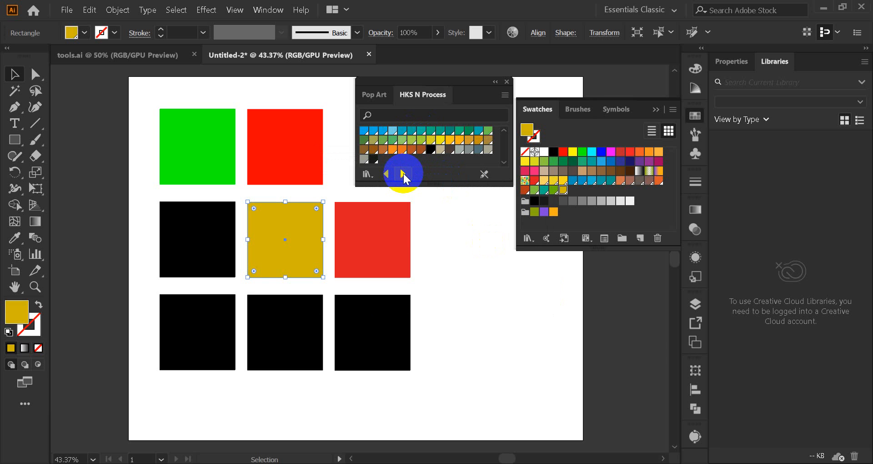
{"action": "left_click", "coordinate": [402, 149]}
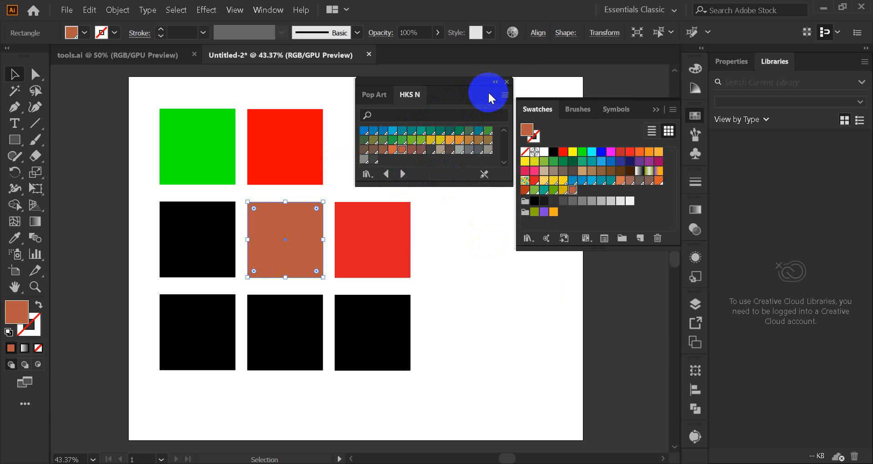
{"action": "left_click", "coordinate": [507, 82]}
Step: Open the Brights swatch library from the Gradients collection
{"action": "left_click", "coordinate": [673, 110]}
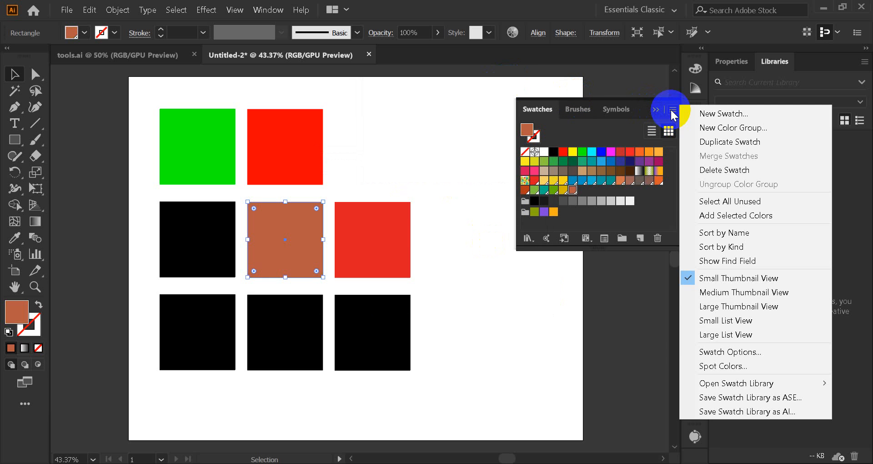
{"action": "mouse_move", "coordinate": [739, 384]}
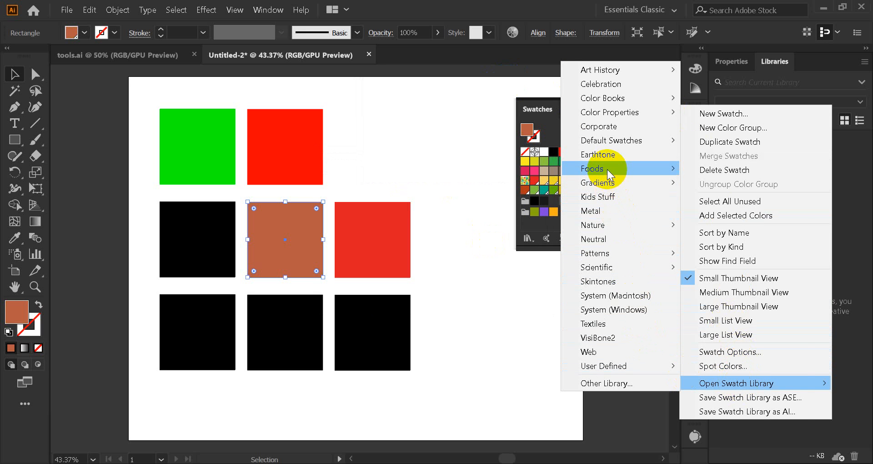
{"action": "mouse_move", "coordinate": [615, 184]}
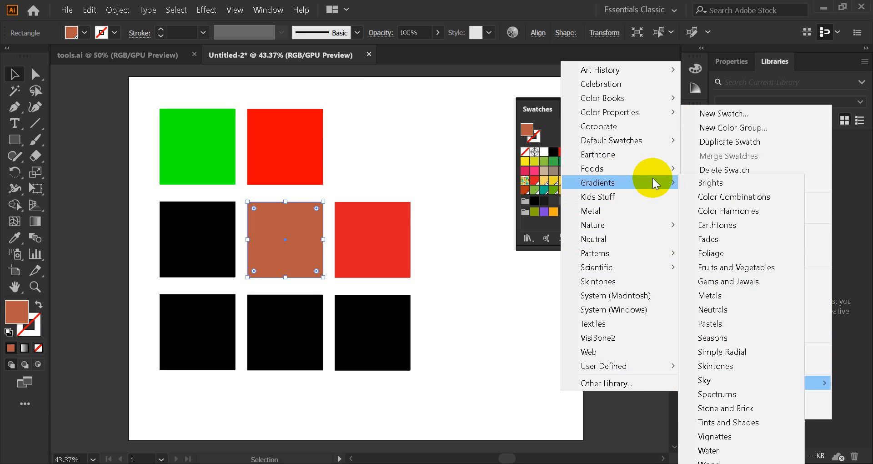
{"action": "left_click", "coordinate": [727, 185]}
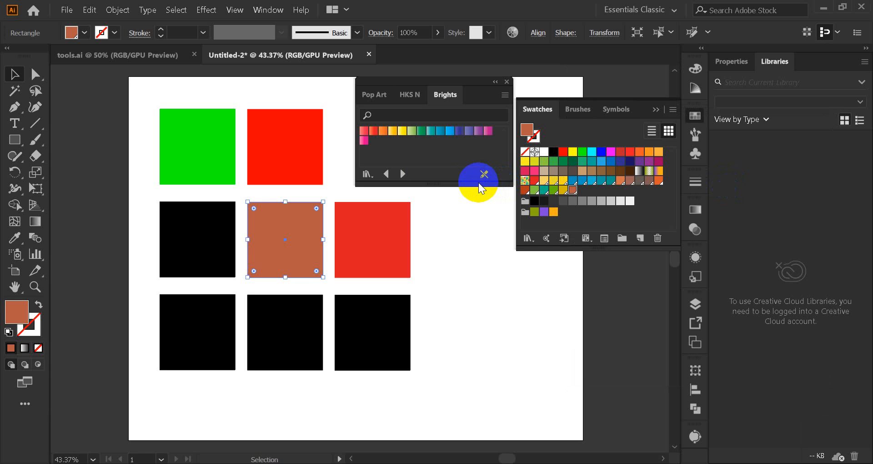
Step: Try the Brights gradients on the centre square one after another, from red through orange and yellow to light green
{"action": "left_click", "coordinate": [365, 132]}
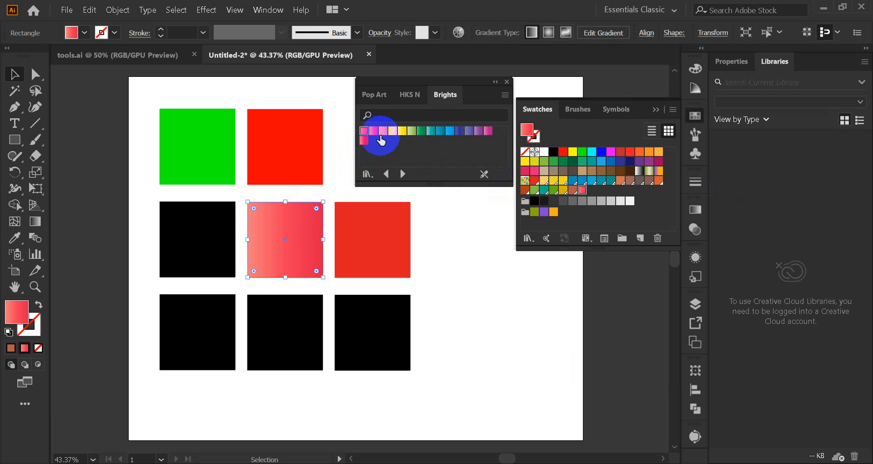
{"action": "left_click", "coordinate": [373, 132]}
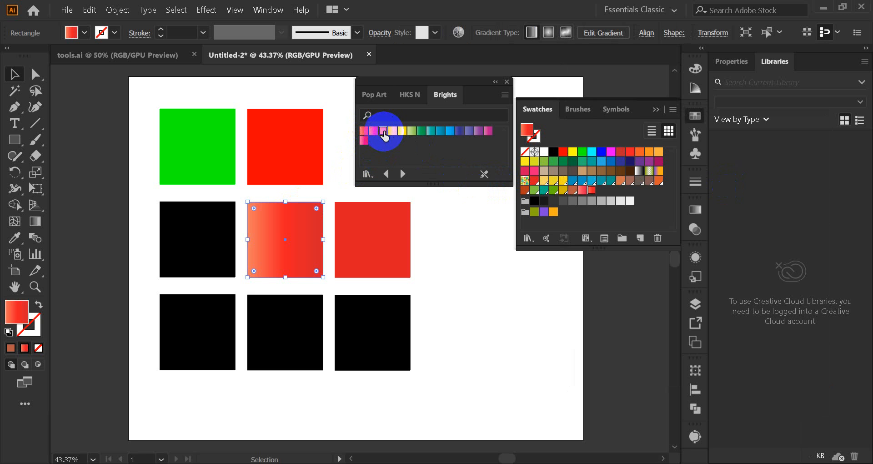
{"action": "left_click", "coordinate": [392, 131]}
{"action": "left_click_drag", "start_coordinate": [392, 132], "coordinate": [289, 254]}
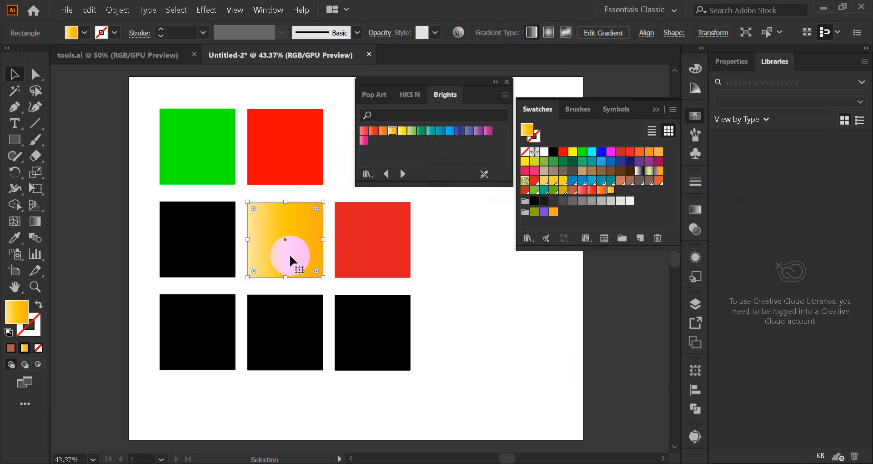
{"action": "left_click", "coordinate": [402, 131]}
{"action": "left_click", "coordinate": [412, 131]}
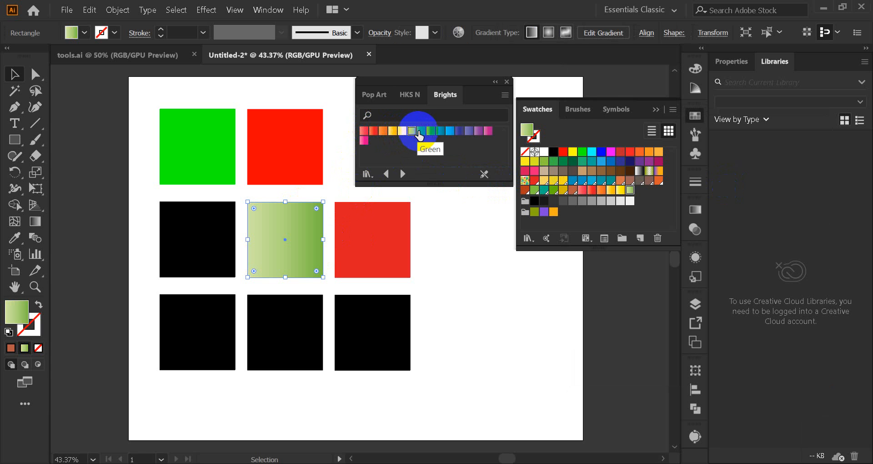
Step: Continue filling the centre square with Brights gradients, from teal through blue and purple to magenta
{"action": "left_click", "coordinate": [421, 131]}
{"action": "left_click", "coordinate": [440, 132]}
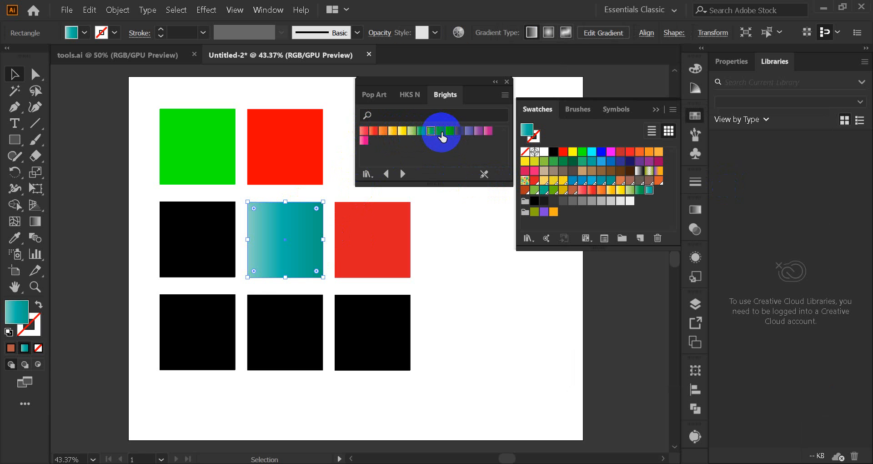
{"action": "left_click", "coordinate": [440, 132]}
{"action": "left_click", "coordinate": [450, 132]}
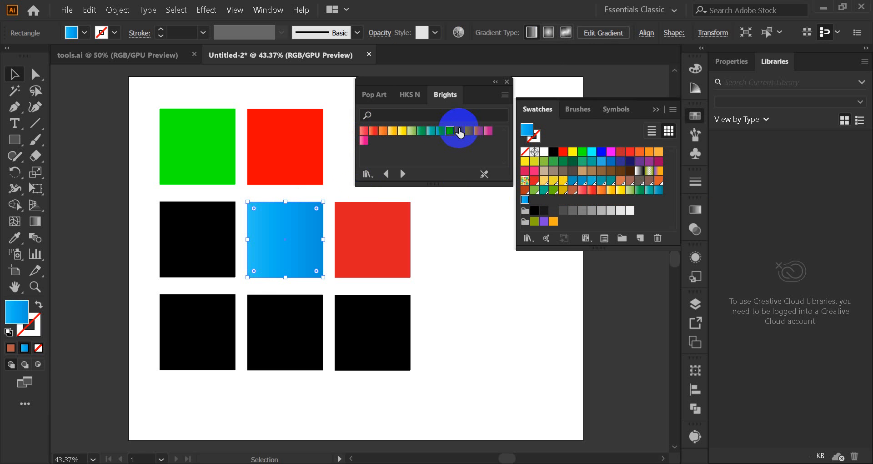
{"action": "left_click", "coordinate": [459, 132]}
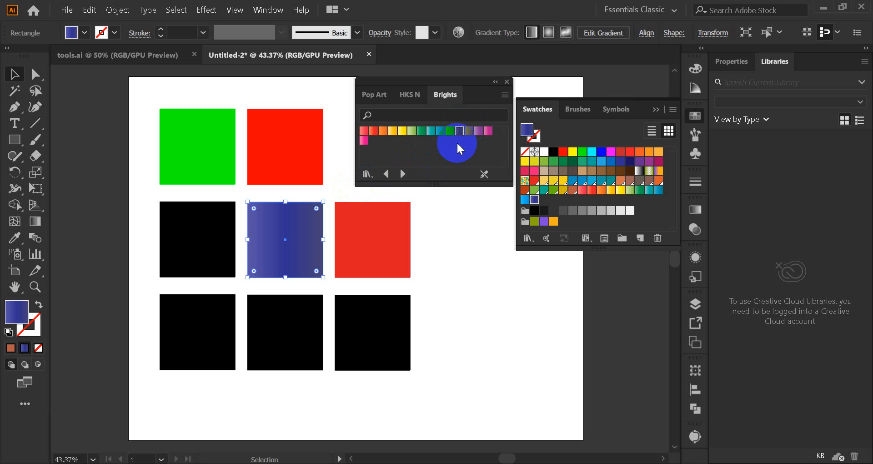
{"action": "left_click", "coordinate": [468, 132]}
{"action": "left_click", "coordinate": [487, 132]}
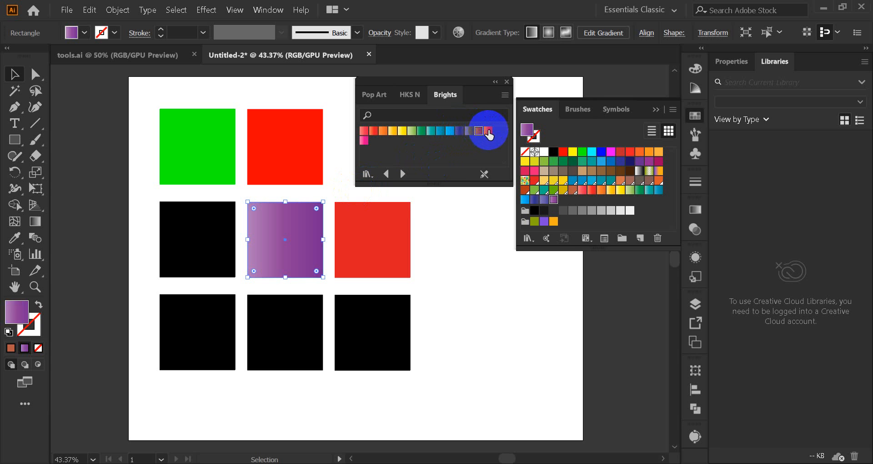
{"action": "left_click", "coordinate": [490, 132]}
Step: Switch to the Color Combinations gradients and try multicolour ones on the centre square, starting with Magenta, Green, Yellow
{"action": "left_click", "coordinate": [402, 173]}
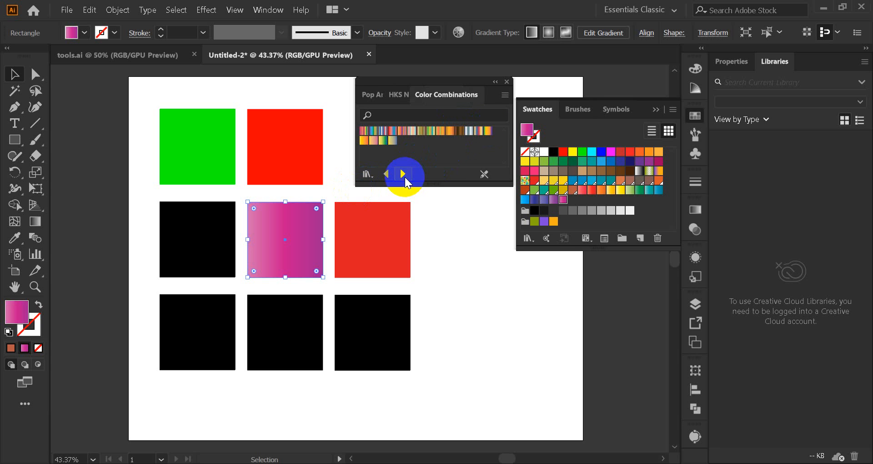
{"action": "left_click", "coordinate": [362, 131]}
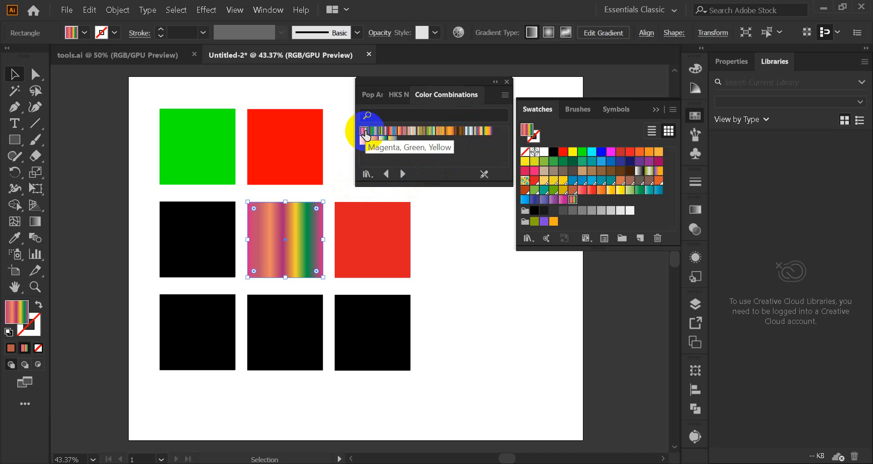
{"action": "left_click", "coordinate": [382, 131]}
{"action": "left_click", "coordinate": [418, 131]}
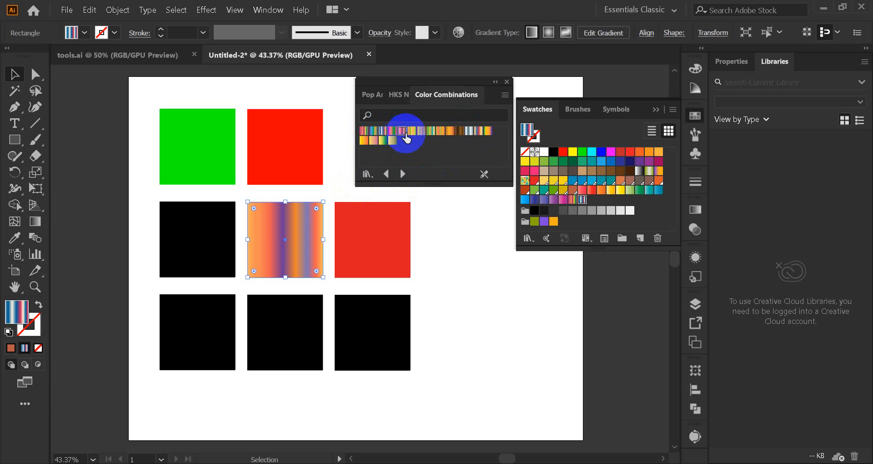
{"action": "left_click", "coordinate": [427, 131]}
{"action": "left_click", "coordinate": [439, 131]}
{"action": "left_click", "coordinate": [450, 131]}
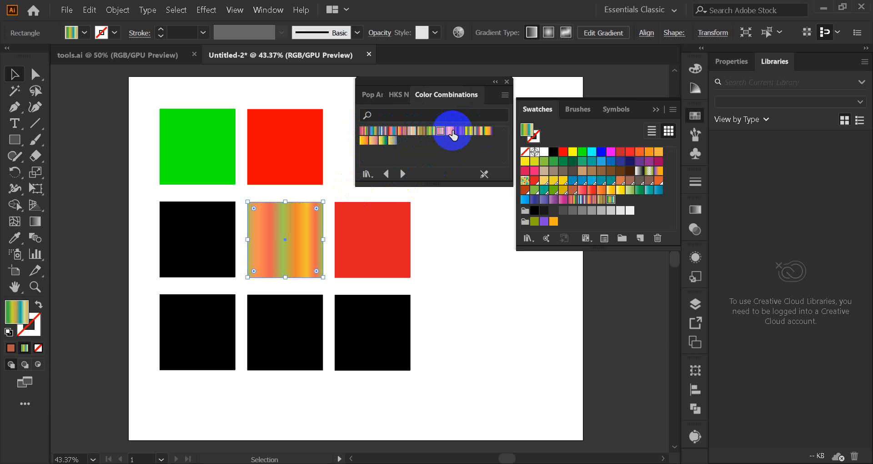
Step: Try the remaining Color Combinations gradients on the centre square, ending with the yellow-to-blue gradient
{"action": "left_click", "coordinate": [460, 131]}
{"action": "left_click", "coordinate": [477, 131]}
{"action": "left_click", "coordinate": [482, 131]}
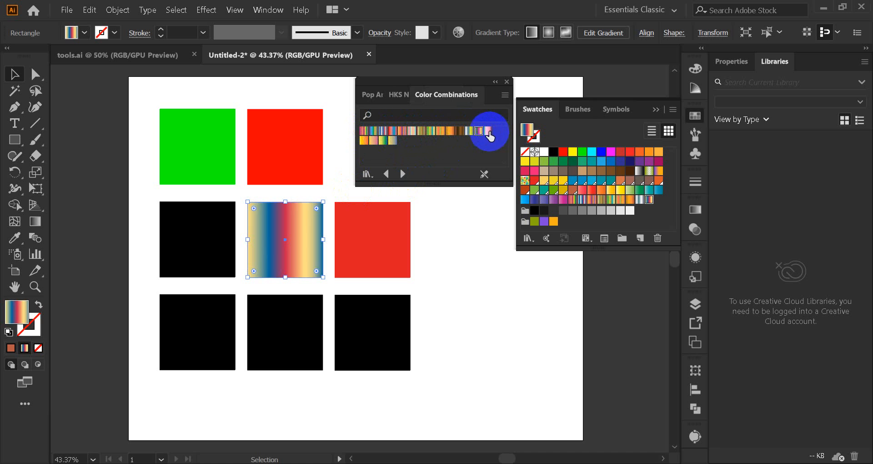
{"action": "left_click", "coordinate": [364, 140]}
{"action": "left_click", "coordinate": [373, 141]}
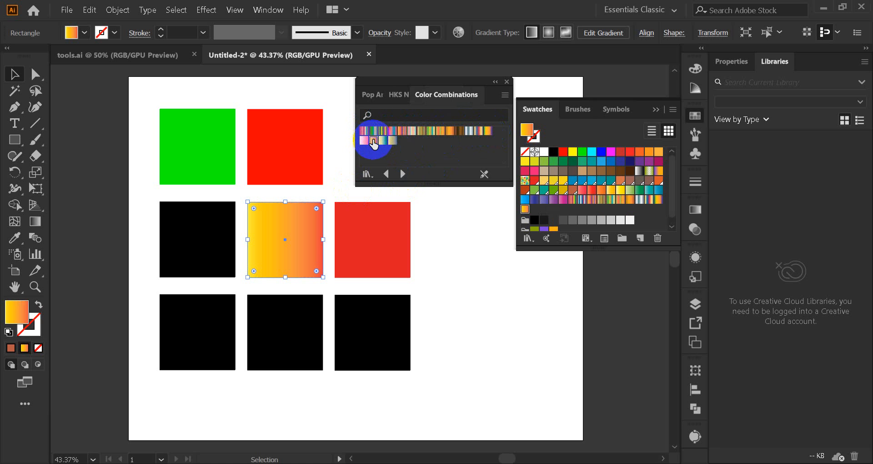
{"action": "left_click", "coordinate": [383, 141]}
{"action": "left_click", "coordinate": [392, 140]}
Step: Switch to the Earthtones gradients and try several on the centre square, including dark red ones, ending with a dark teal radial
{"action": "left_click", "coordinate": [403, 174]}
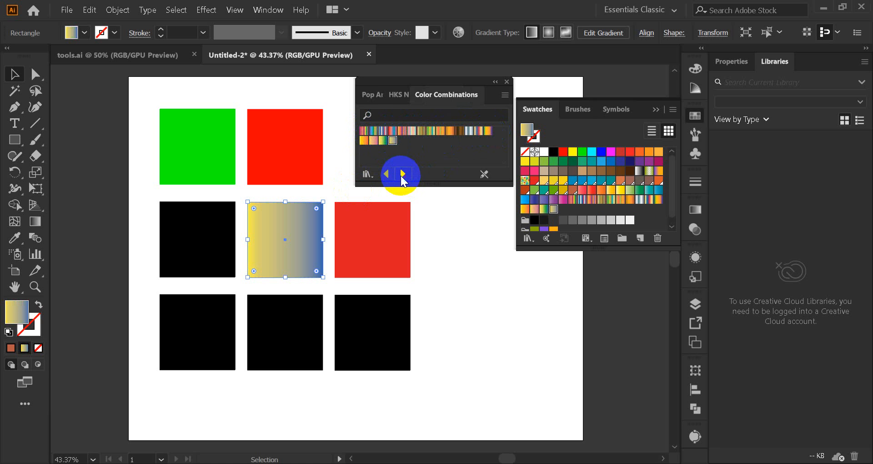
{"action": "left_click", "coordinate": [402, 174]}
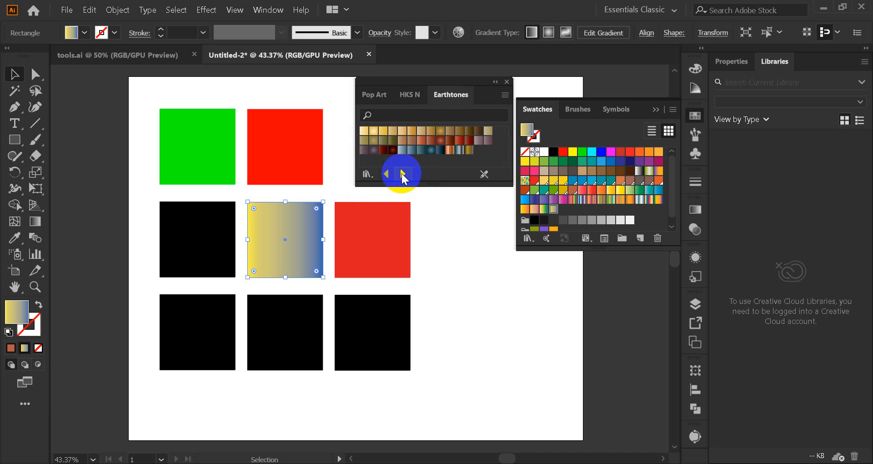
{"action": "left_click", "coordinate": [390, 140]}
{"action": "left_click", "coordinate": [392, 151]}
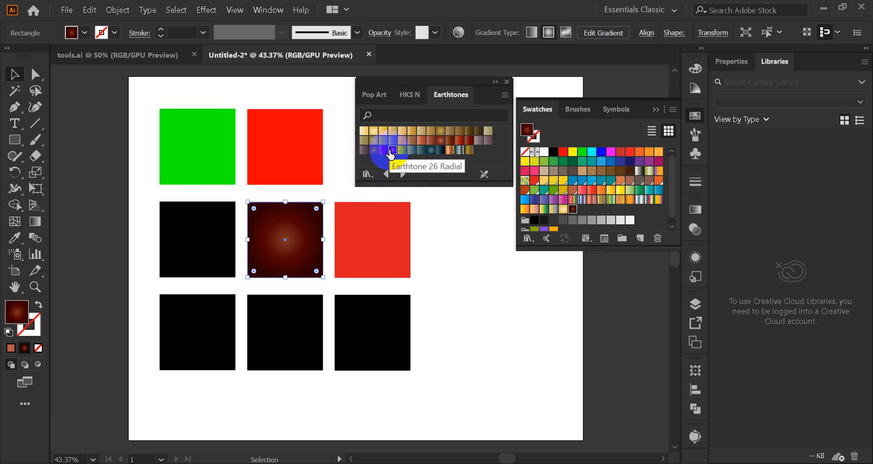
{"action": "left_click", "coordinate": [388, 154]}
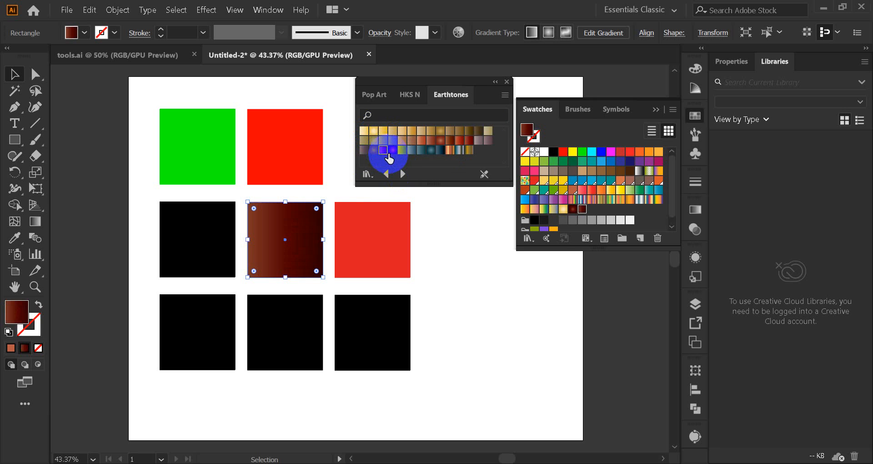
{"action": "left_click", "coordinate": [438, 151]}
{"action": "left_click", "coordinate": [428, 151]}
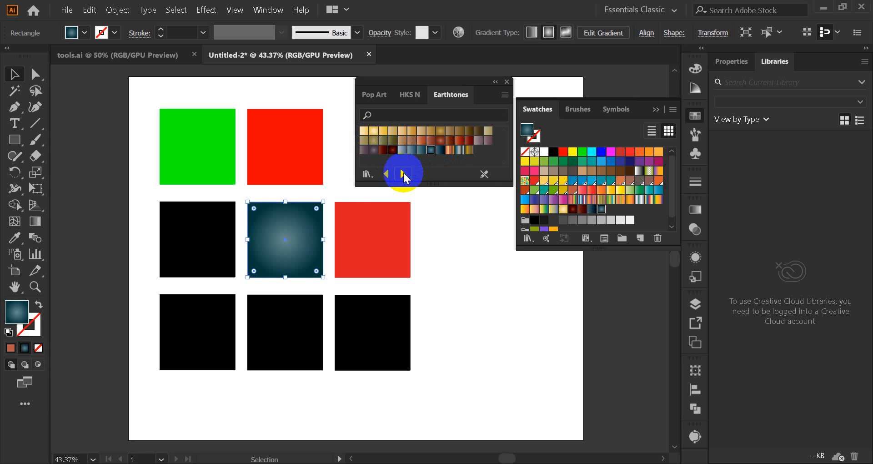
Step: Switch to the Fades gradients and try several on the centre square, ending with the striped red gradient
{"action": "left_click", "coordinate": [403, 172]}
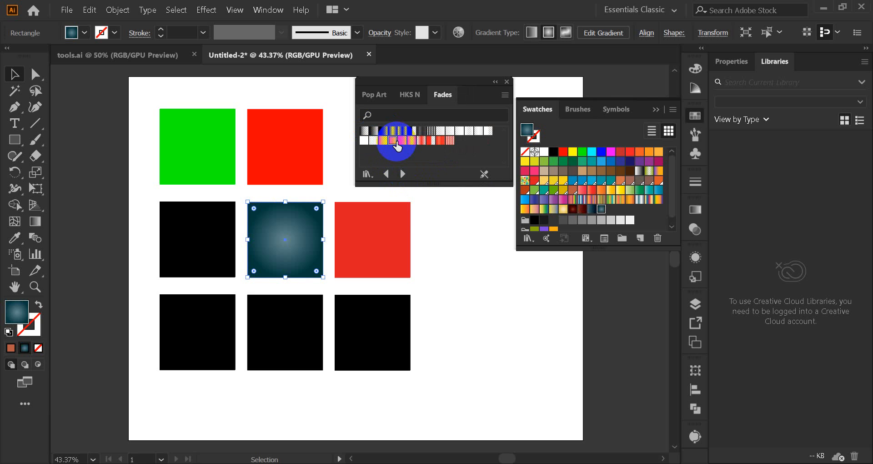
{"action": "left_click", "coordinate": [392, 141]}
{"action": "left_click", "coordinate": [402, 140]}
{"action": "left_click", "coordinate": [420, 141]}
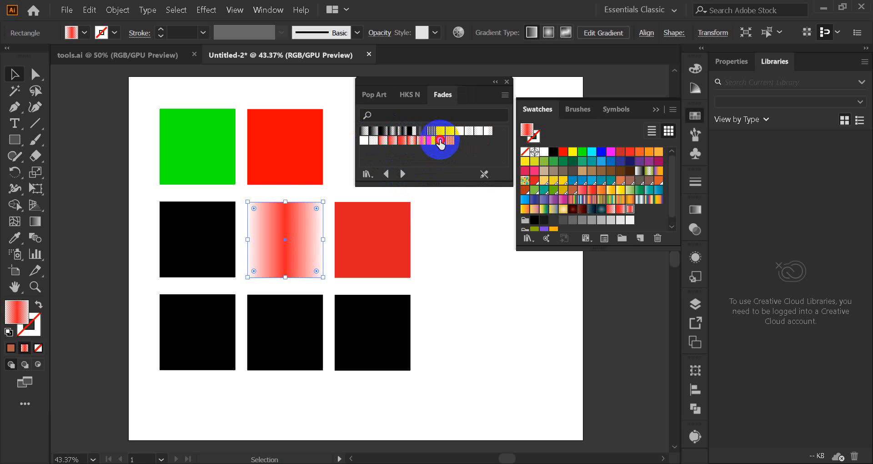
{"action": "left_click", "coordinate": [440, 140]}
Step: Switch to the Foliage gradients, try several on the centre square ending with the first green one, and close the library
{"action": "left_click", "coordinate": [403, 174]}
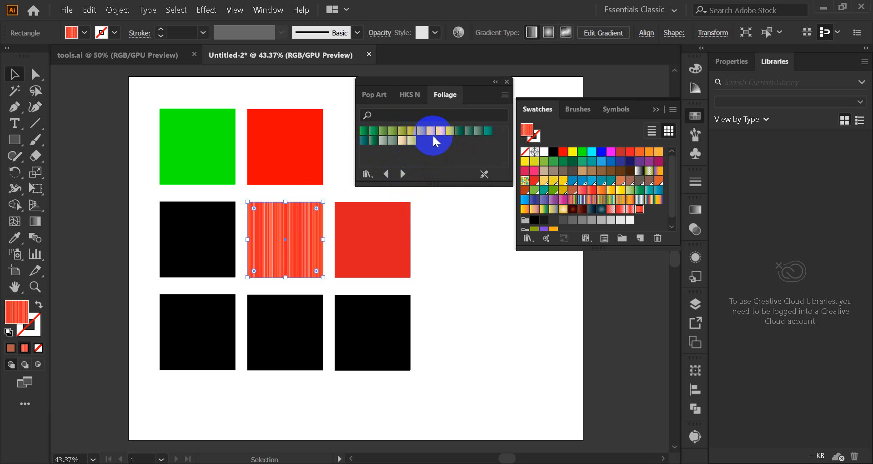
{"action": "left_click", "coordinate": [374, 132]}
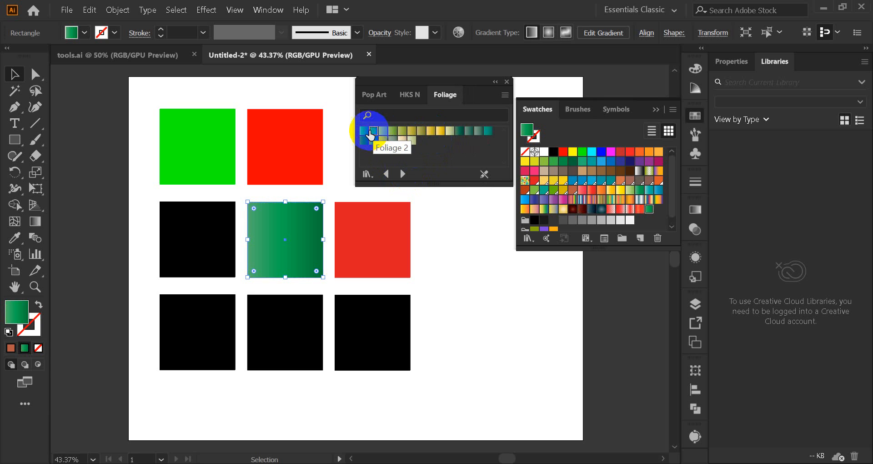
{"action": "left_click", "coordinate": [383, 132]}
{"action": "left_click", "coordinate": [401, 132]}
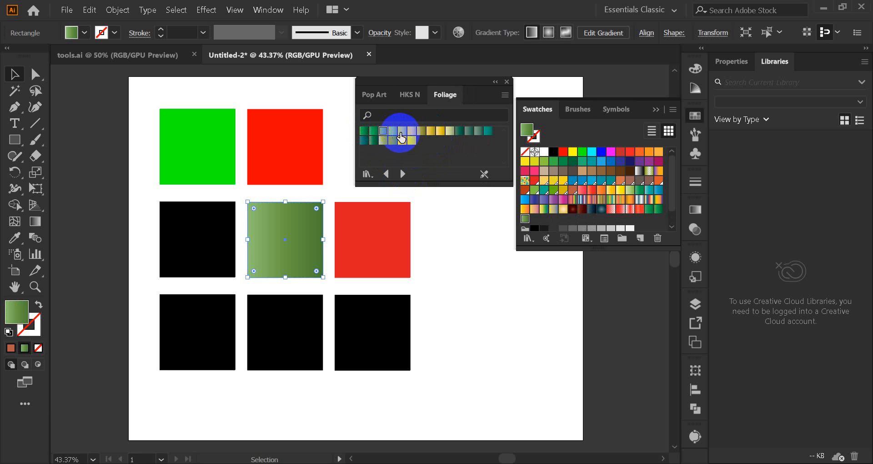
{"action": "left_click", "coordinate": [442, 132]}
{"action": "left_click", "coordinate": [459, 132]}
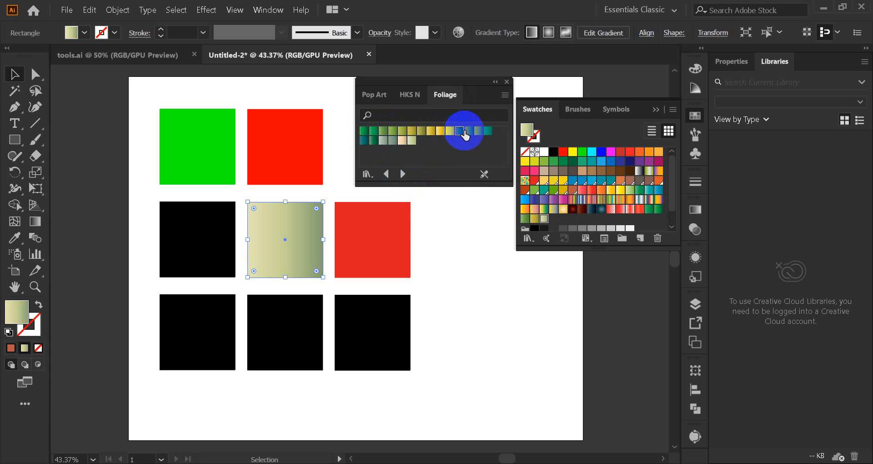
{"action": "left_click", "coordinate": [477, 131]}
{"action": "left_click", "coordinate": [488, 131]}
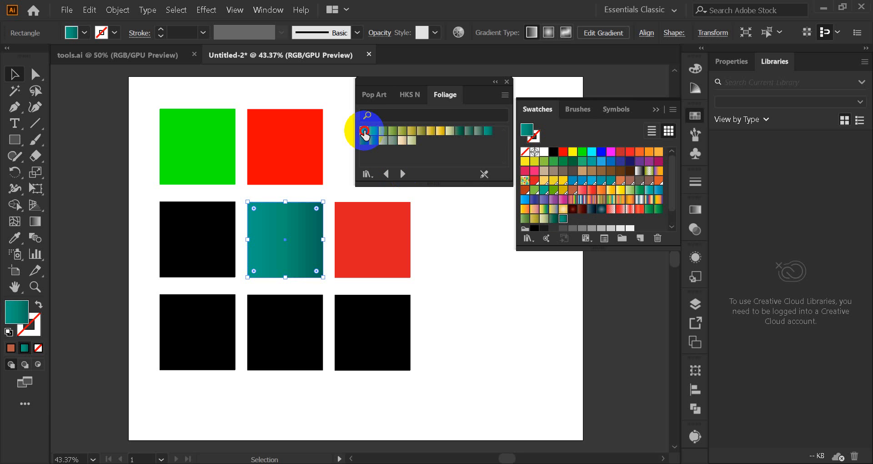
{"action": "left_click", "coordinate": [364, 132]}
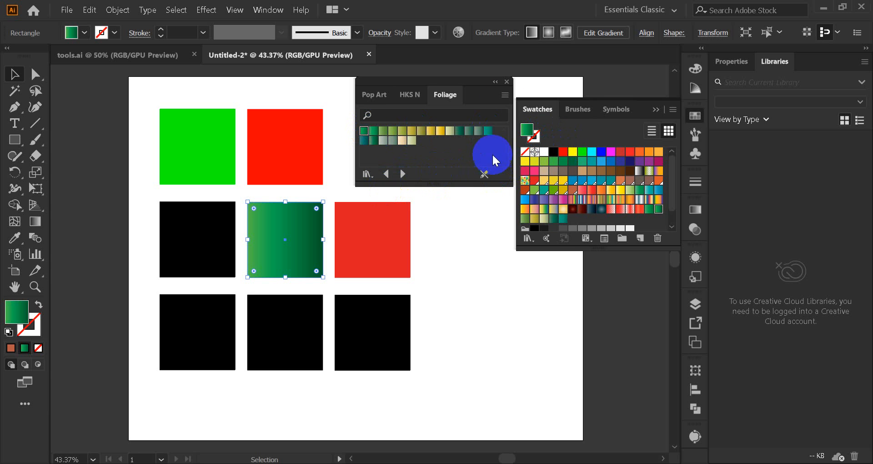
{"action": "left_click", "coordinate": [506, 81]}
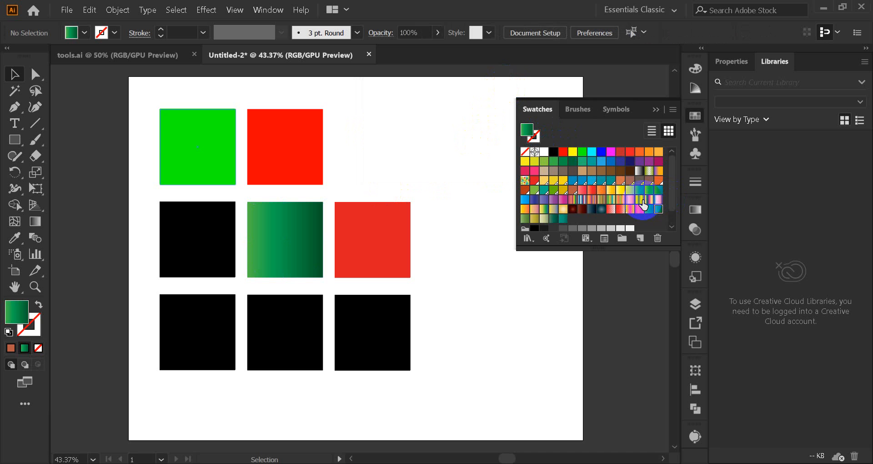
Step: Fill the bottom-right square with the red R=219 G=26 B=33 swatch from the document swatches
{"action": "scroll", "coordinate": [589, 184], "scroll_direction": "down", "scroll_amount": 2}
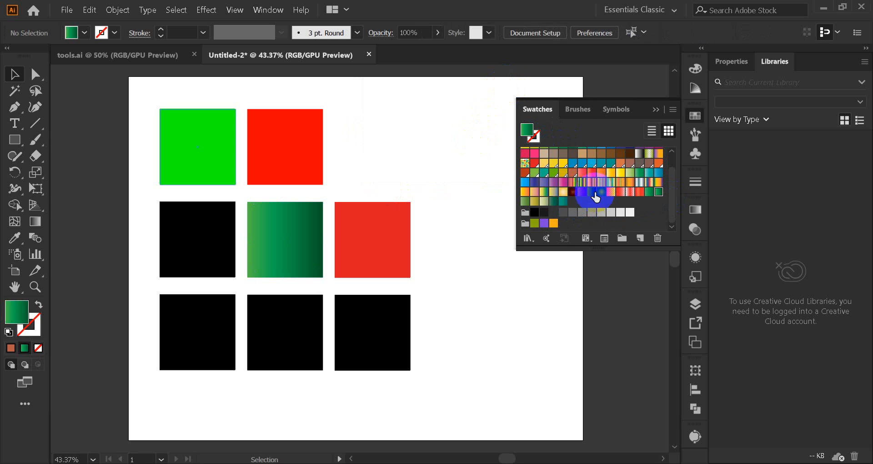
{"action": "left_click_drag", "start_coordinate": [563, 191], "coordinate": [388, 239]}
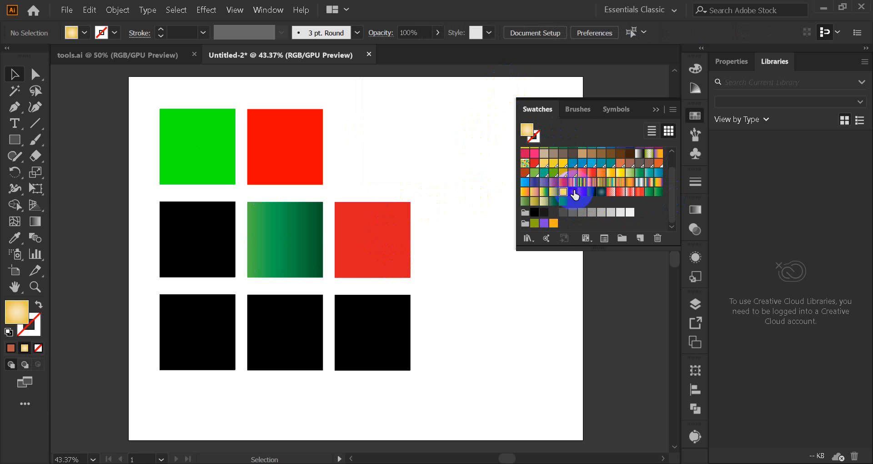
{"action": "scroll", "coordinate": [591, 186], "scroll_direction": "up", "scroll_amount": 2}
{"action": "left_click", "coordinate": [370, 339]}
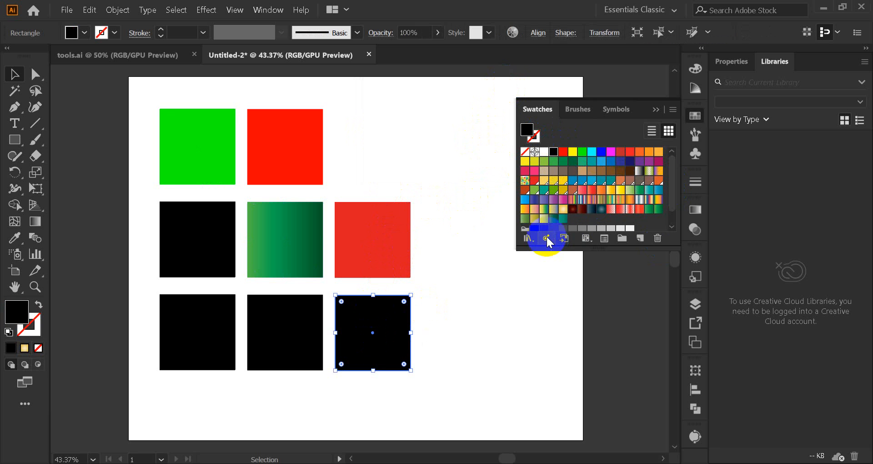
{"action": "scroll", "coordinate": [573, 184], "scroll_direction": "down", "scroll_amount": 2}
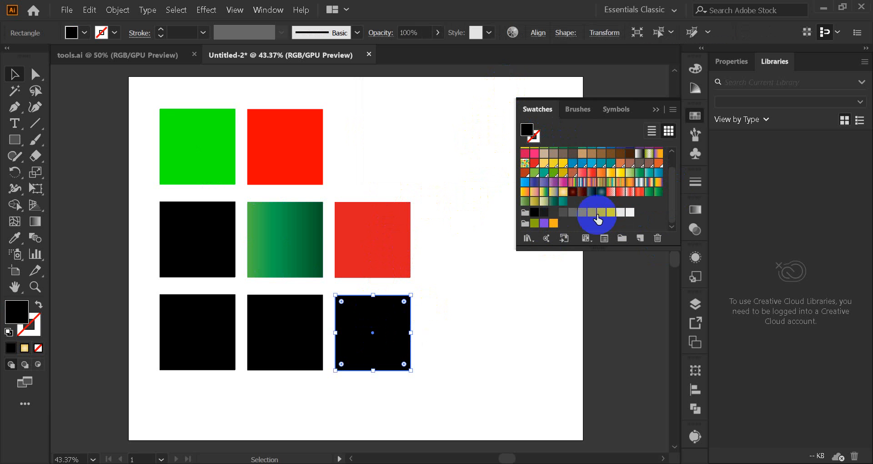
{"action": "scroll", "coordinate": [564, 205], "scroll_direction": "up", "scroll_amount": 2}
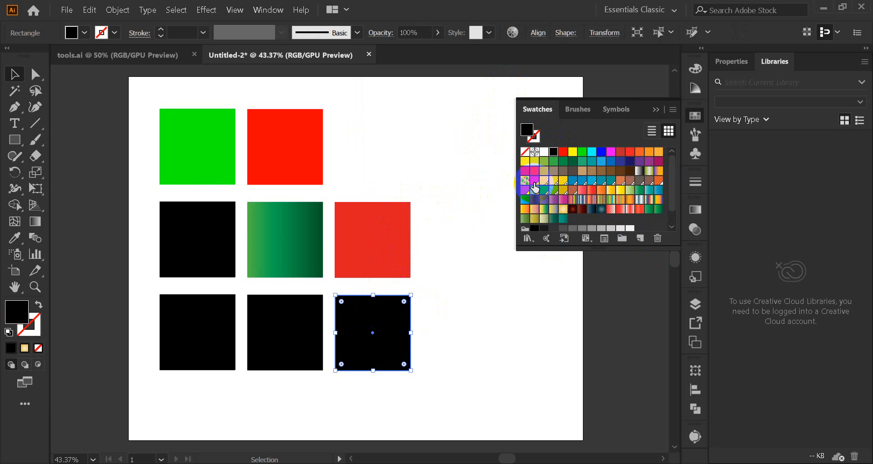
{"action": "left_click", "coordinate": [534, 180]}
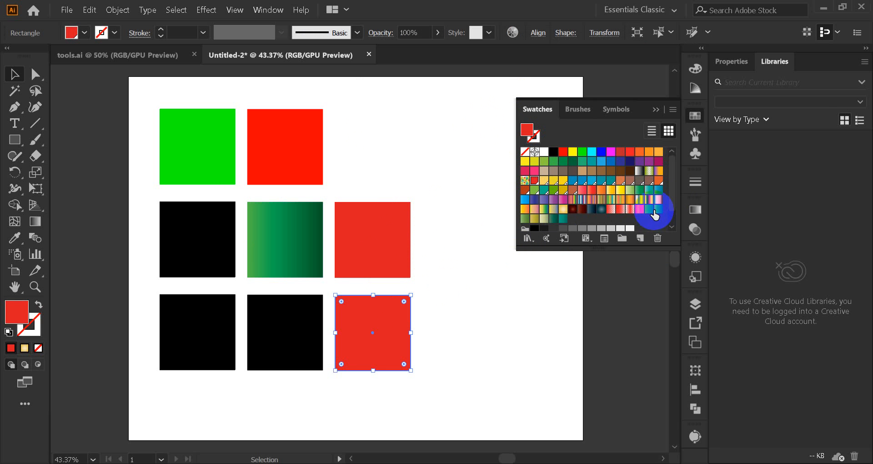
Step: Create a global process colour swatch R=162 G=122 B=98 for the bottom-right square and deselect it
{"action": "left_click", "coordinate": [673, 109]}
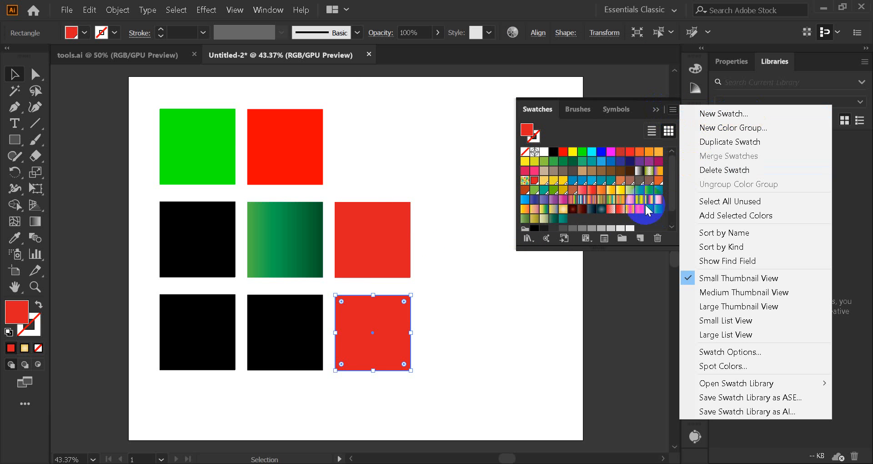
{"action": "left_click", "coordinate": [673, 109]}
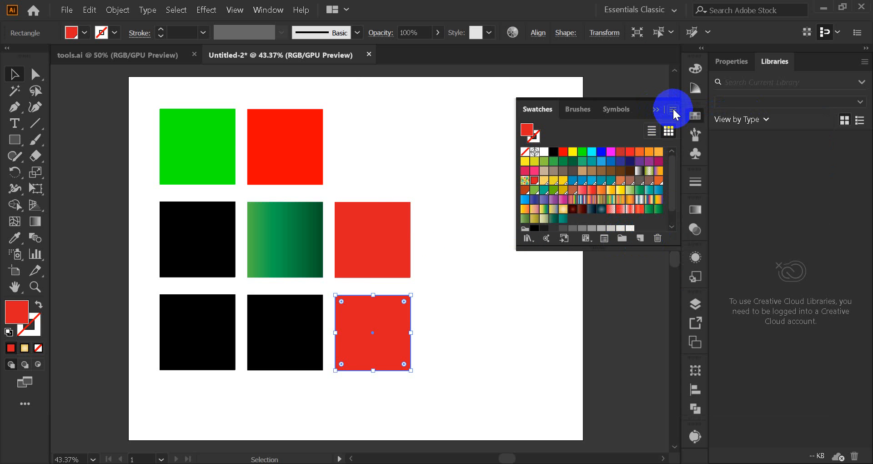
{"action": "left_click", "coordinate": [673, 110]}
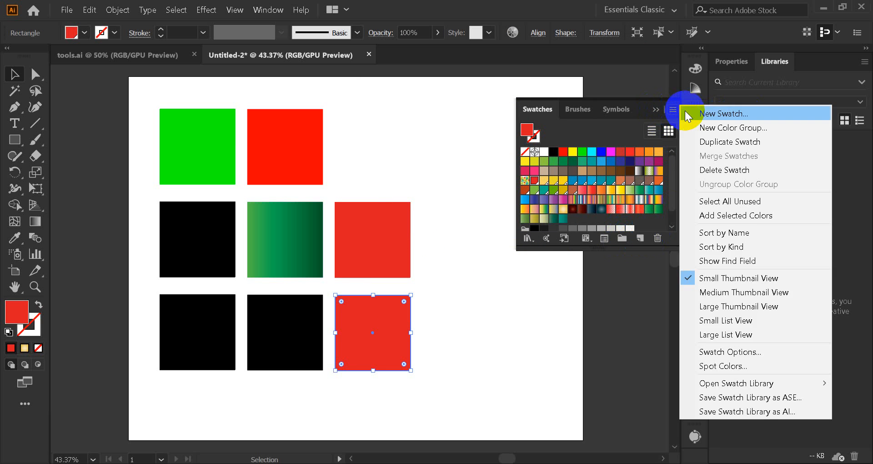
{"action": "left_click", "coordinate": [712, 114]}
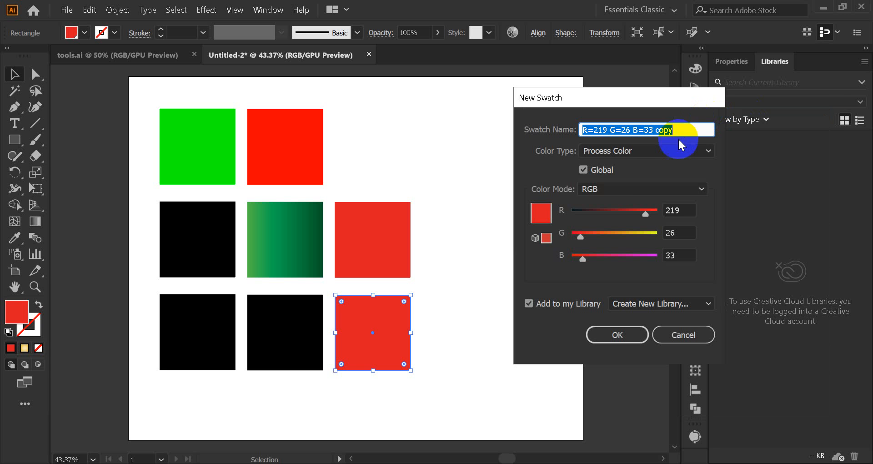
{"action": "left_click", "coordinate": [587, 172]}
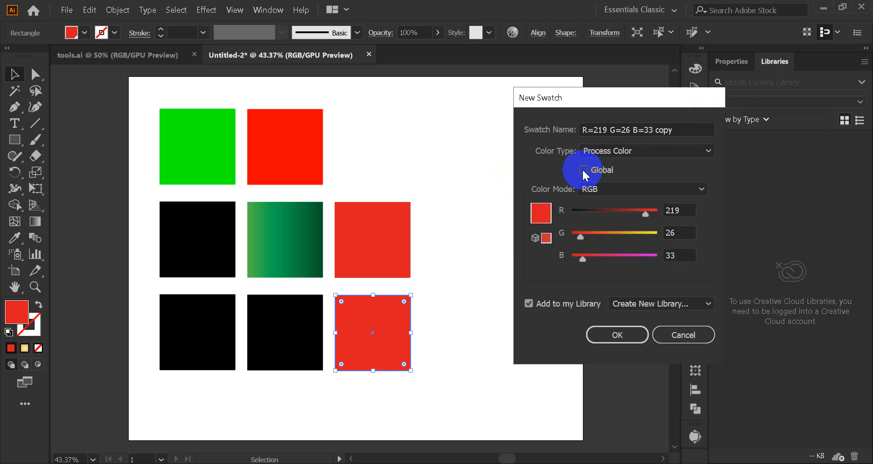
{"action": "left_click_drag", "start_coordinate": [645, 214], "coordinate": [626, 214]}
{"action": "left_click_drag", "start_coordinate": [580, 236], "coordinate": [613, 236]}
{"action": "left_click", "coordinate": [613, 334]}
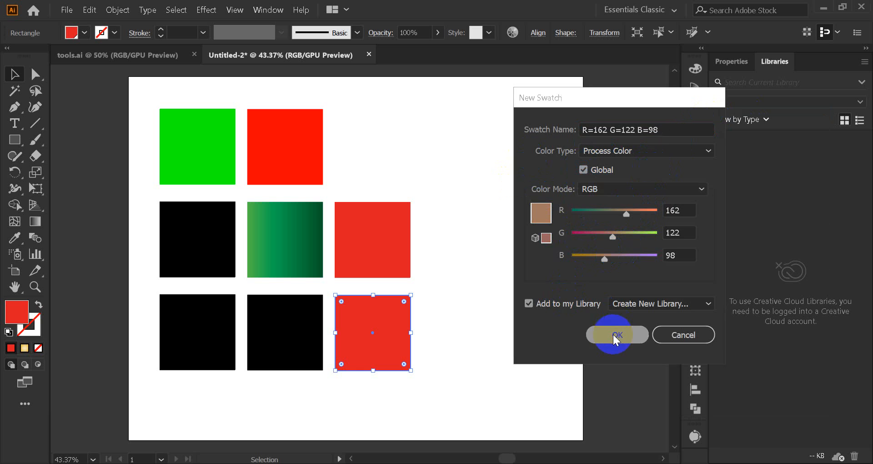
{"action": "left_click", "coordinate": [474, 322]}
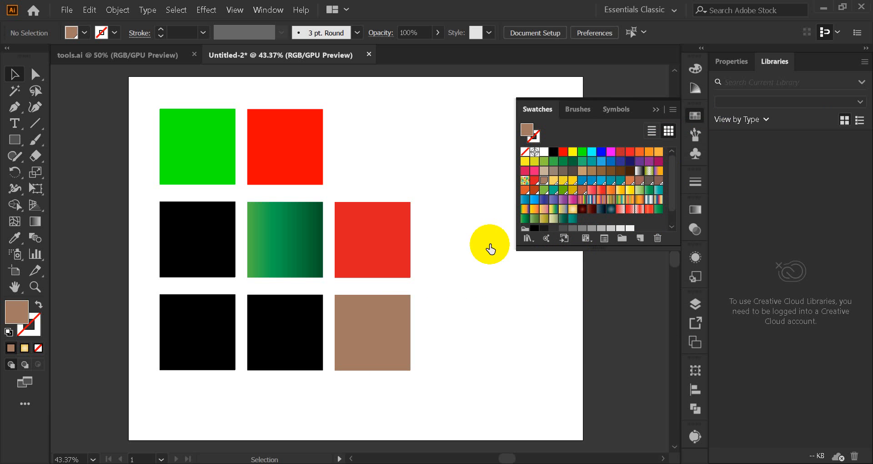
Step: Shift the brown square slightly down, collapse the Swatches panel and clear the selection
{"action": "left_click", "coordinate": [370, 345]}
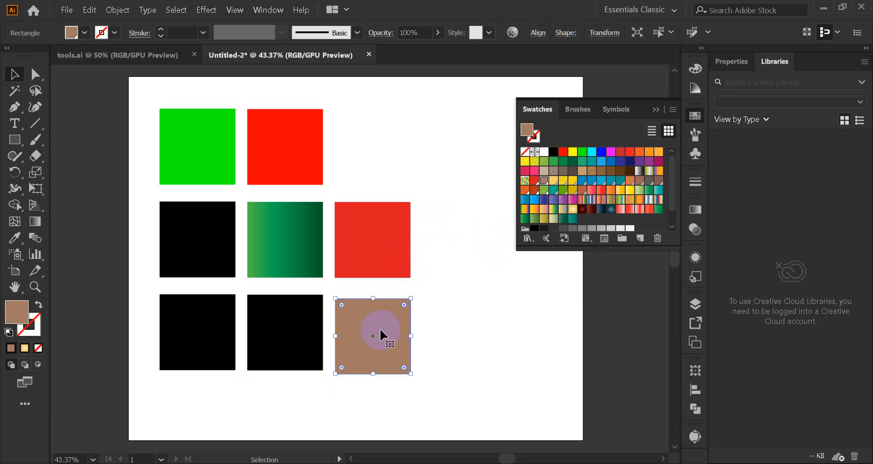
{"action": "left_click", "coordinate": [655, 109]}
{"action": "left_click", "coordinate": [343, 286]}
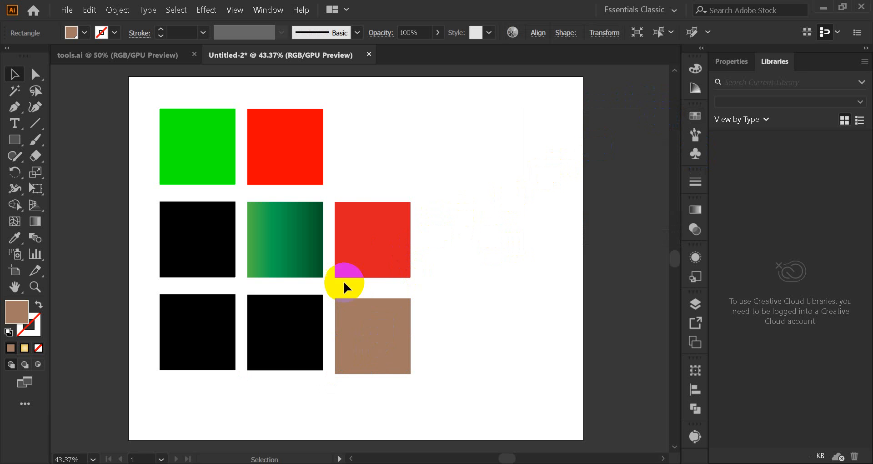
Step: Select the bottom-middle black square and switch its Color sliders to HSB mode
{"action": "left_click", "coordinate": [290, 341]}
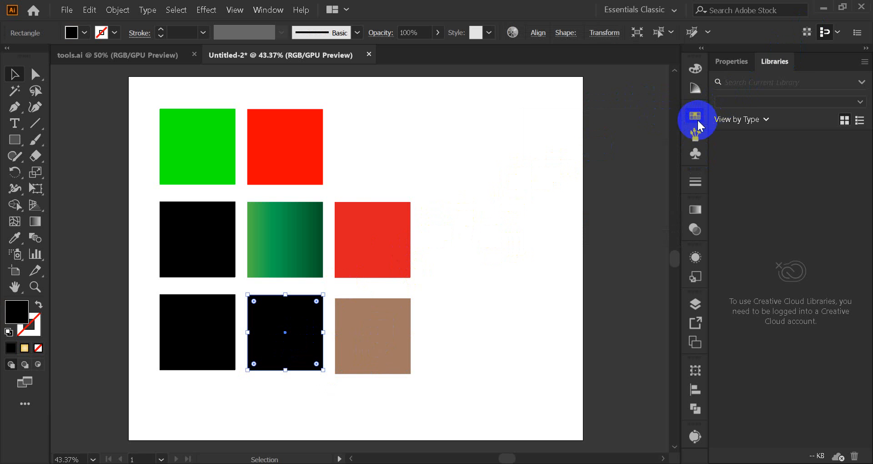
{"action": "left_click", "coordinate": [696, 116]}
{"action": "left_click", "coordinate": [694, 69]}
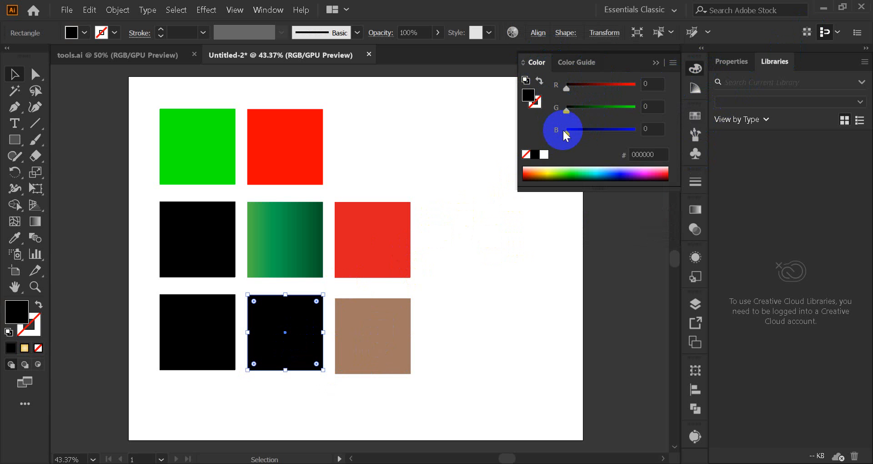
{"action": "left_click", "coordinate": [673, 62]}
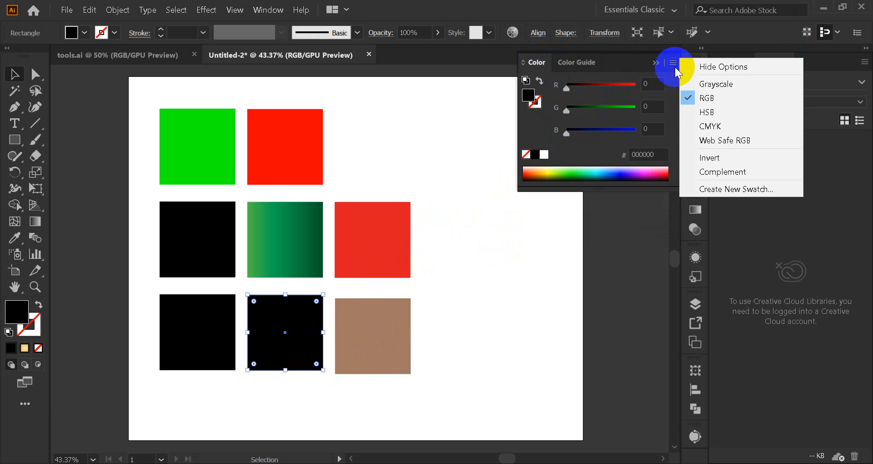
{"action": "left_click", "coordinate": [708, 113]}
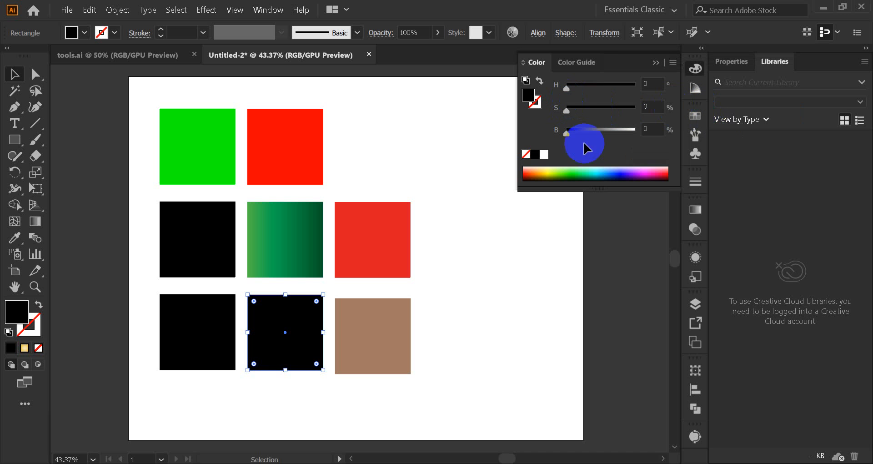
Step: Switch to the Google Images page in Chrome and search for "hsb color"
{"action": "mouse_move", "coordinate": [448, 463]}
{"action": "left_click", "coordinate": [417, 421]}
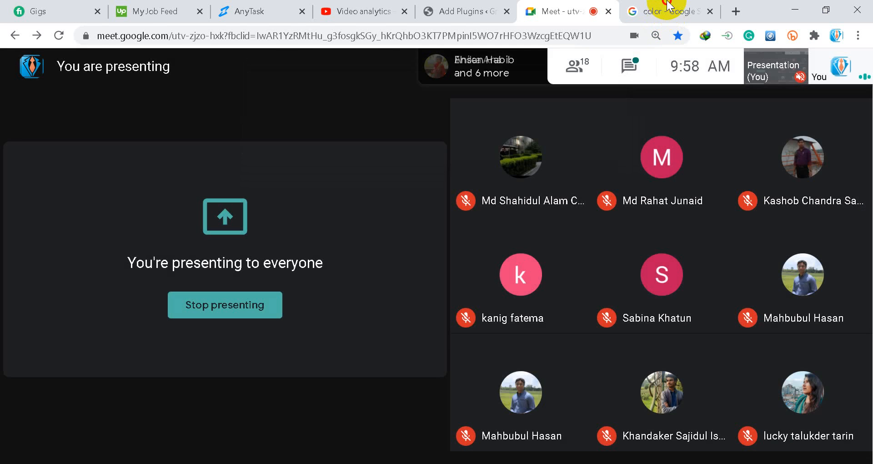
{"action": "left_click", "coordinate": [637, 11]}
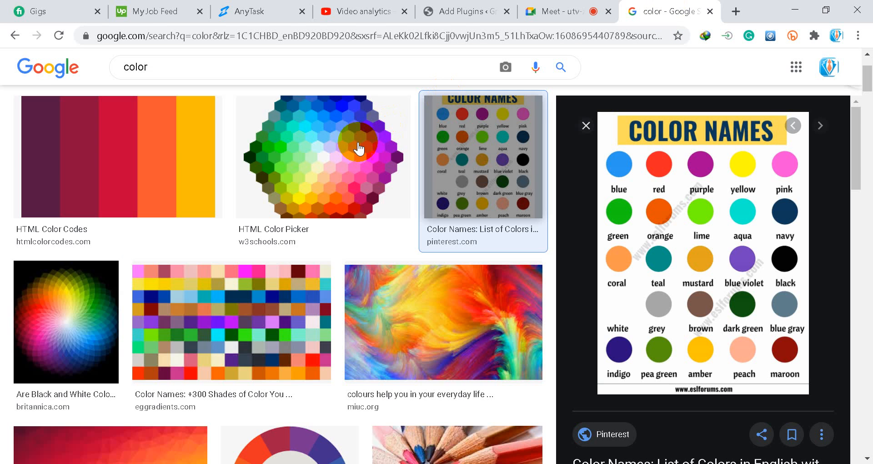
{"action": "scroll", "coordinate": [359, 148], "scroll_direction": "up", "scroll_amount": 3}
{"action": "double_click", "coordinate": [137, 78]}
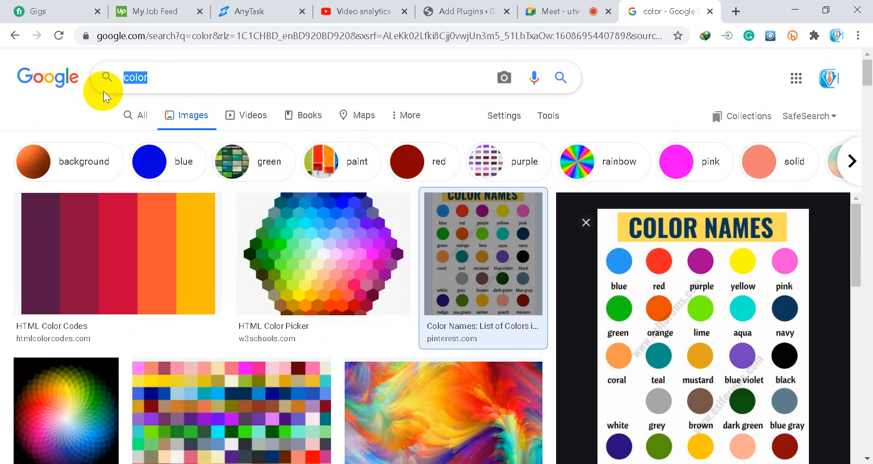
{"action": "type", "text": "hsv"}
{"action": "key", "text": "BackSpace"}
{"action": "type", "text": "b"}
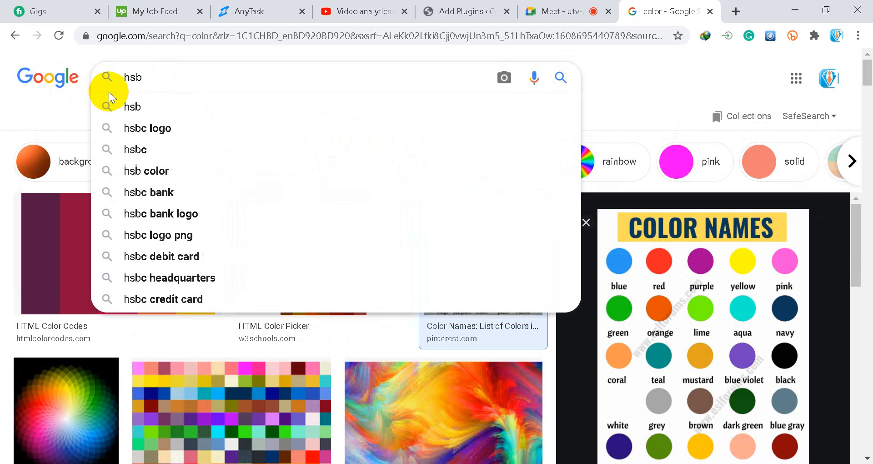
{"action": "left_click", "coordinate": [155, 171]}
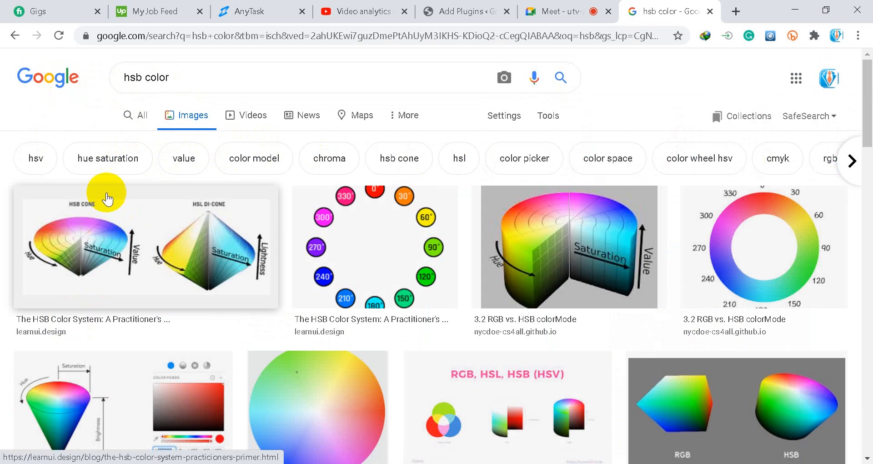
Step: Show all web results for "hsb color" and read through the entries describing the HSB colour model
{"action": "left_click", "coordinate": [135, 119]}
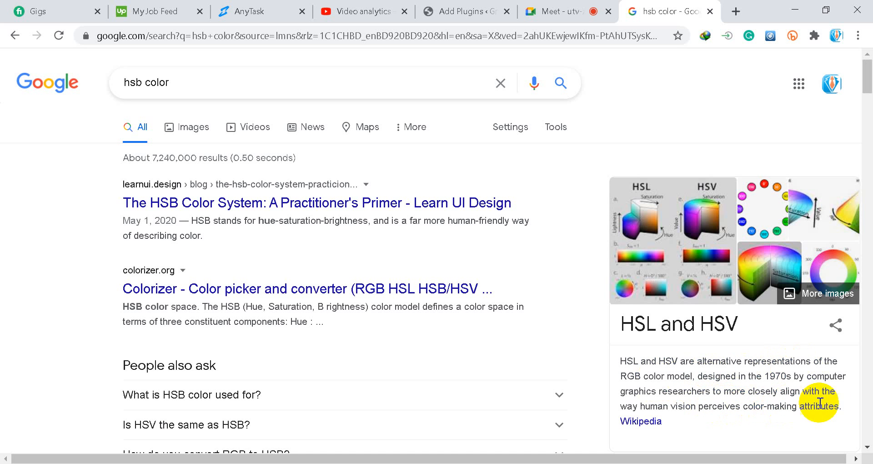
{"action": "scroll", "coordinate": [626, 377], "scroll_direction": "down", "scroll_amount": 5}
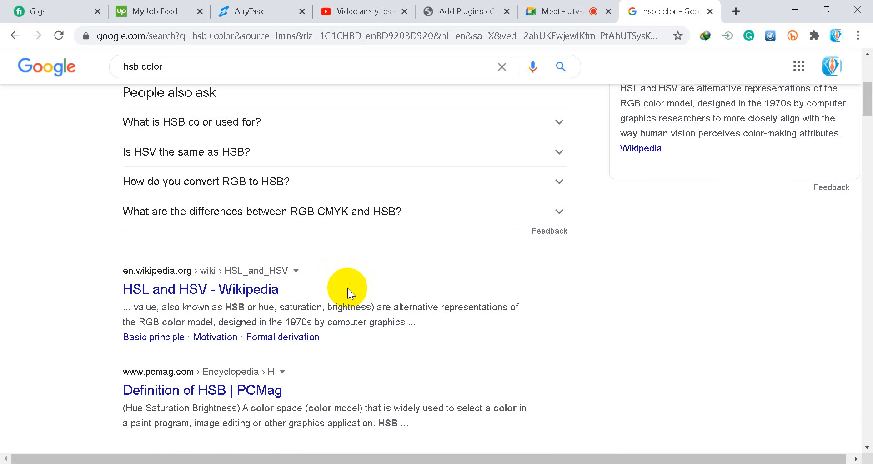
{"action": "scroll", "coordinate": [341, 286], "scroll_direction": "up", "scroll_amount": 5}
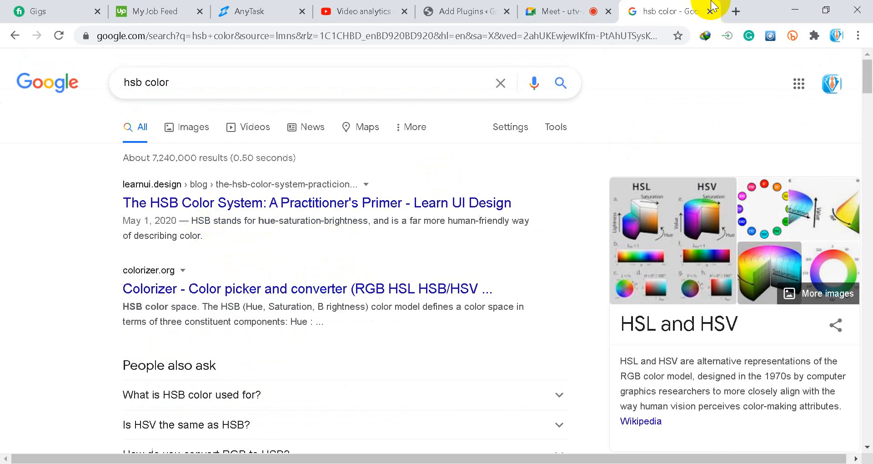
Step: Switch back to Illustrator and fill the bottom-middle square with light cyan from the HSB colour spectrum
{"action": "left_click", "coordinate": [484, 463]}
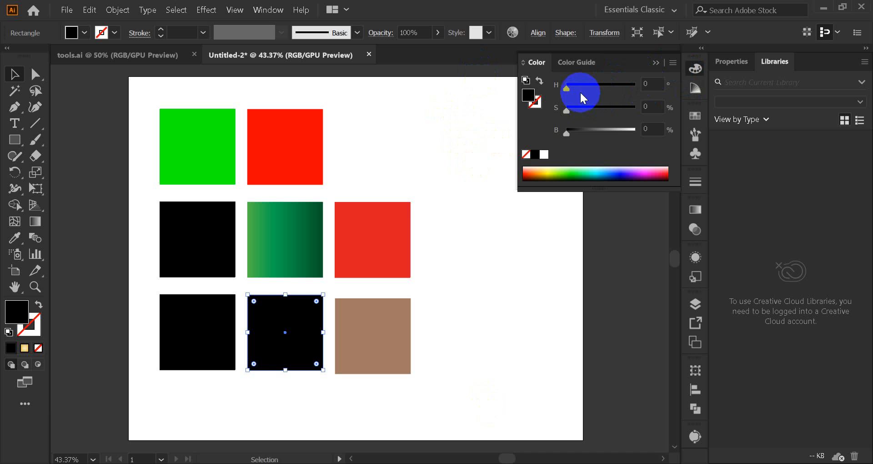
{"action": "left_click", "coordinate": [576, 166]}
{"action": "left_click", "coordinate": [594, 169]}
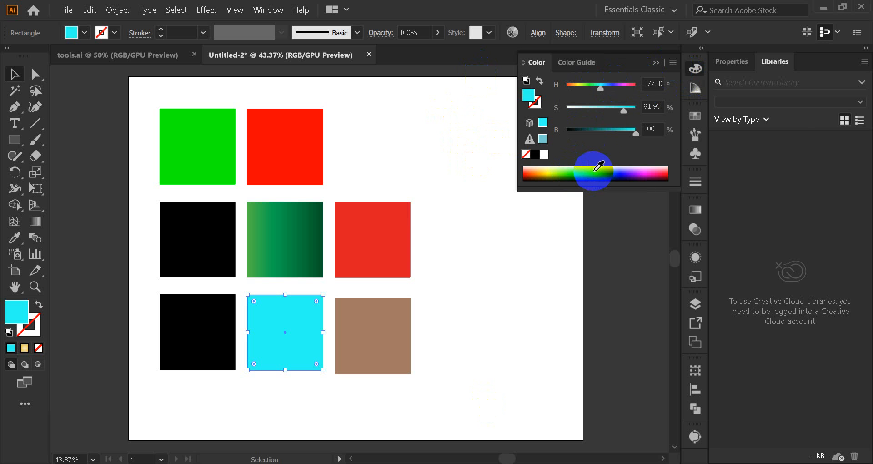
Step: Change the Color panel to RGB mode and pick a bright green from the spectrum for the bottom-middle square
{"action": "left_click", "coordinate": [674, 67]}
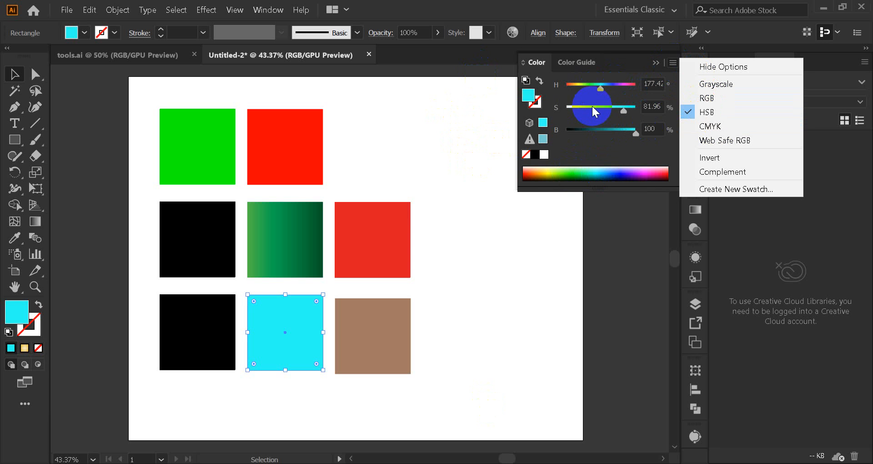
{"action": "left_click", "coordinate": [707, 98]}
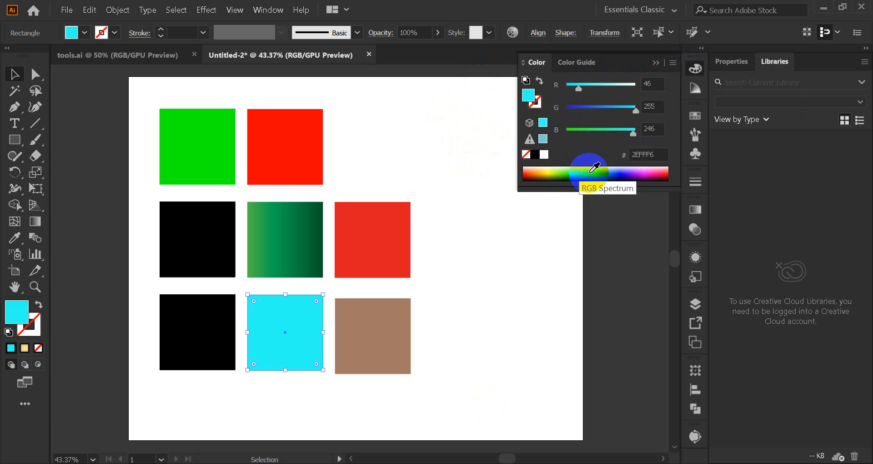
{"action": "left_click_drag", "start_coordinate": [587, 172], "coordinate": [572, 170]}
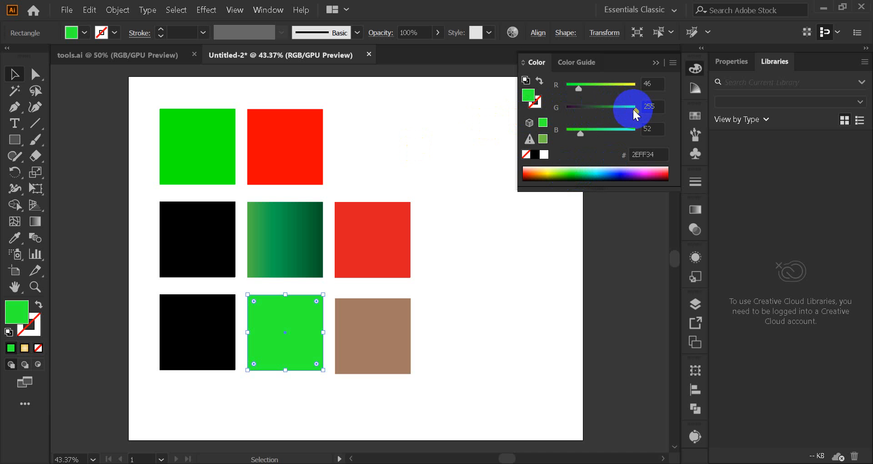
Step: Set the bottom-middle square's fill to pure green with R=0, G=255 and B=0
{"action": "mouse_move", "coordinate": [633, 109]}
{"action": "left_mouse_down"}
{"action": "mouse_move", "coordinate": [586, 110]}
{"action": "mouse_move", "coordinate": [580, 94]}
{"action": "mouse_move", "coordinate": [563, 92]}
{"action": "mouse_move", "coordinate": [608, 109]}
{"action": "mouse_move", "coordinate": [643, 109]}
{"action": "left_mouse_up"}
{"action": "left_click", "coordinate": [577, 132]}
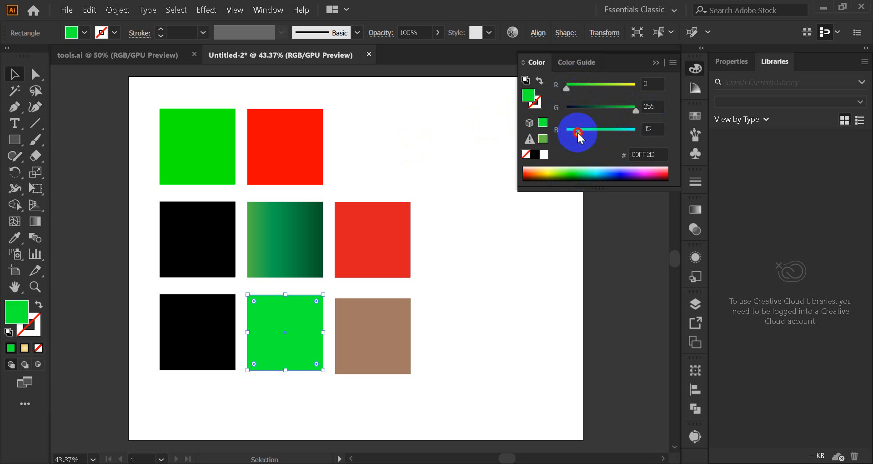
{"action": "left_click_drag", "start_coordinate": [577, 133], "coordinate": [557, 132]}
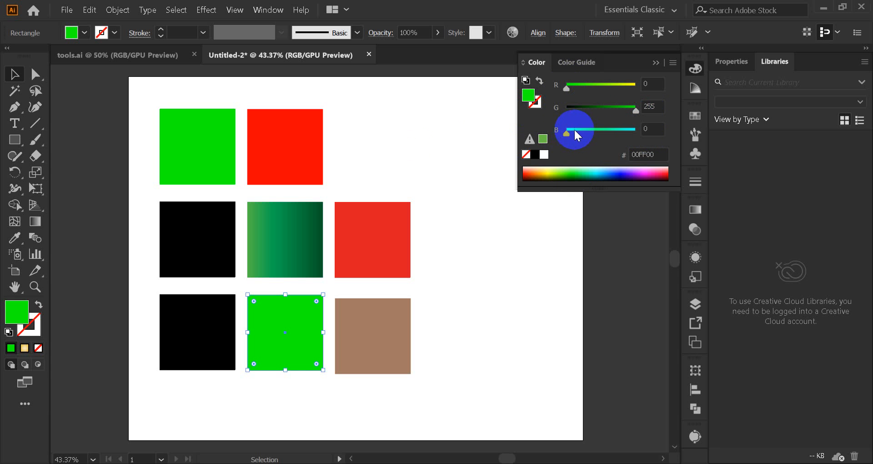
Step: Mix an olive green for the bottom-middle square with R=128, G=194 and B=0
{"action": "left_click_drag", "start_coordinate": [575, 132], "coordinate": [628, 131]}
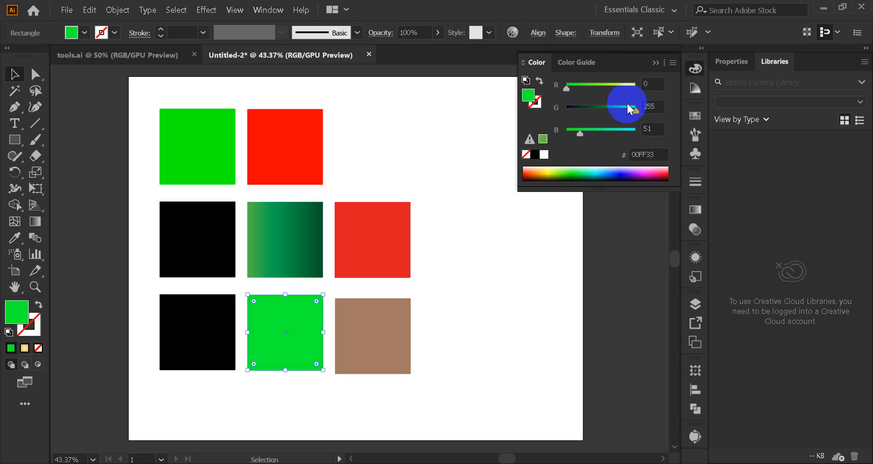
{"action": "left_click_drag", "start_coordinate": [566, 88], "coordinate": [602, 88]}
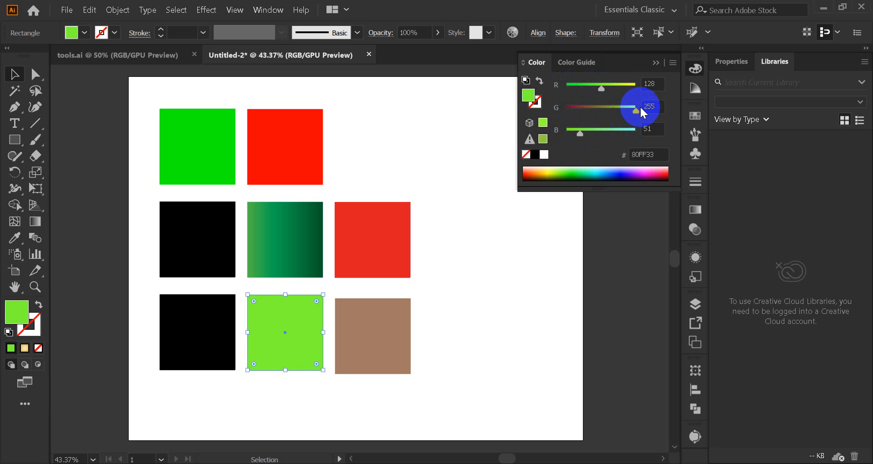
{"action": "left_click_drag", "start_coordinate": [639, 106], "coordinate": [618, 112]}
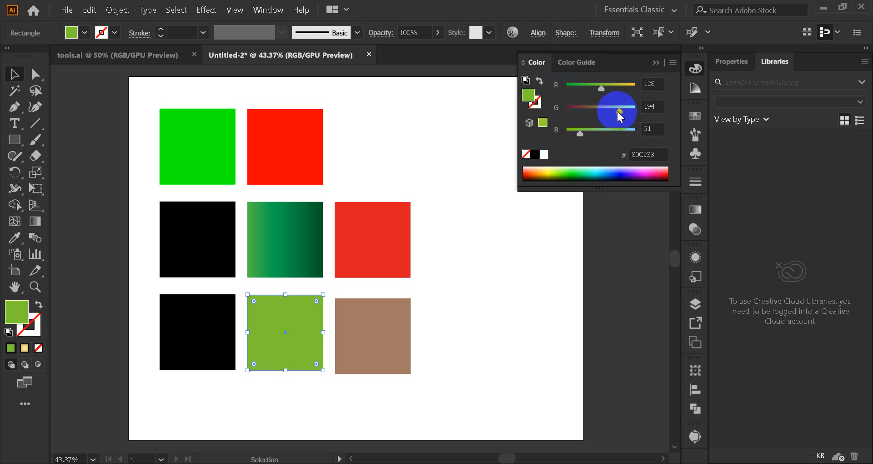
{"action": "mouse_move", "coordinate": [580, 132]}
{"action": "left_mouse_down"}
{"action": "mouse_move", "coordinate": [591, 133]}
{"action": "mouse_move", "coordinate": [571, 133]}
{"action": "left_mouse_up"}
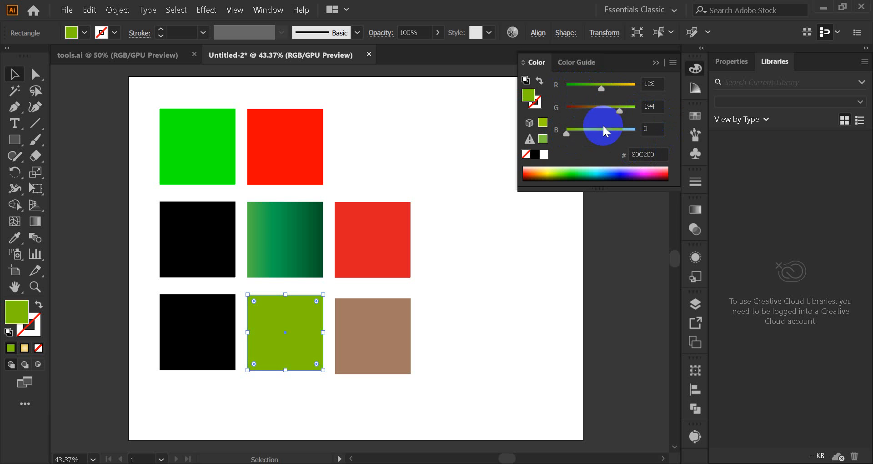
Step: Sample a blue from the compact colour spectrum, then adjust the bottom-middle square's fill to R=143, G=60, B=237
{"action": "left_click", "coordinate": [522, 61]}
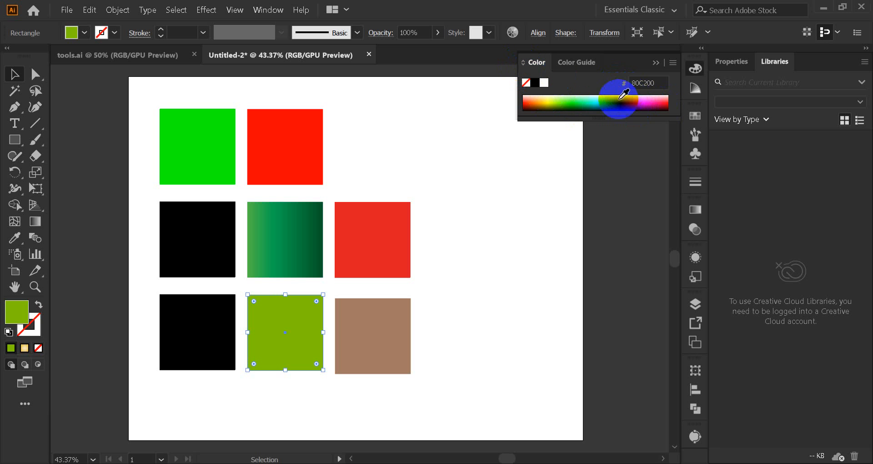
{"action": "left_click_drag", "start_coordinate": [591, 99], "coordinate": [622, 99]}
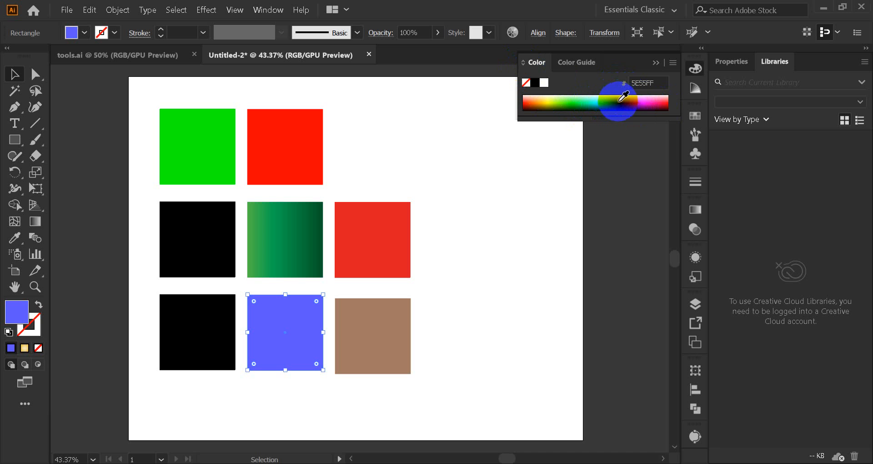
{"action": "left_click", "coordinate": [525, 65]}
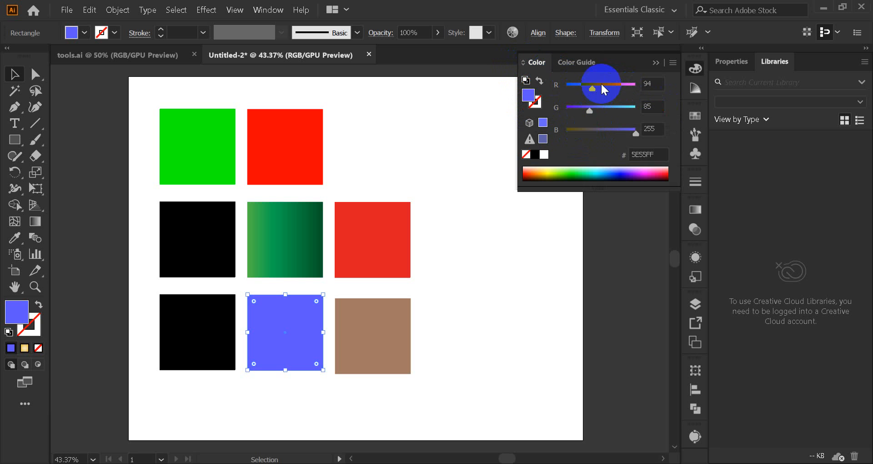
{"action": "left_click_drag", "start_coordinate": [592, 88], "coordinate": [583, 108]}
{"action": "left_click_drag", "start_coordinate": [627, 129], "coordinate": [627, 132]}
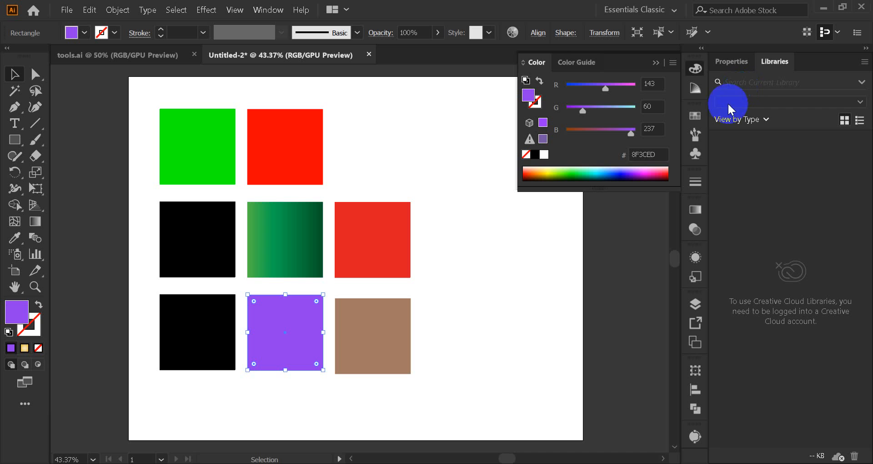
Step: Compare the Color and Color Guide panels for the purple square and the black middle-left square
{"action": "left_click", "coordinate": [574, 63]}
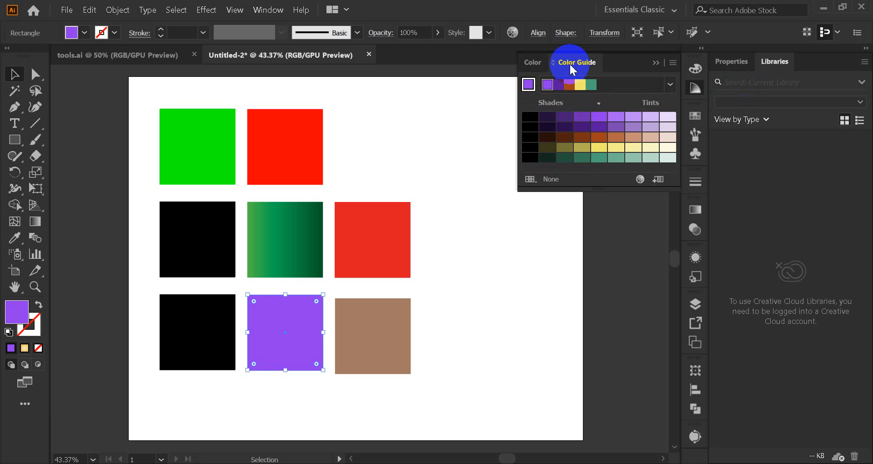
{"action": "left_click", "coordinate": [538, 62]}
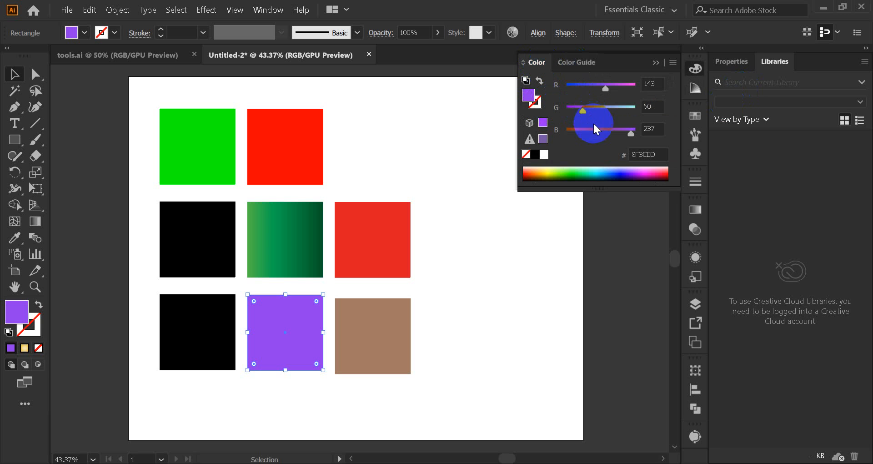
{"action": "left_click", "coordinate": [438, 332]}
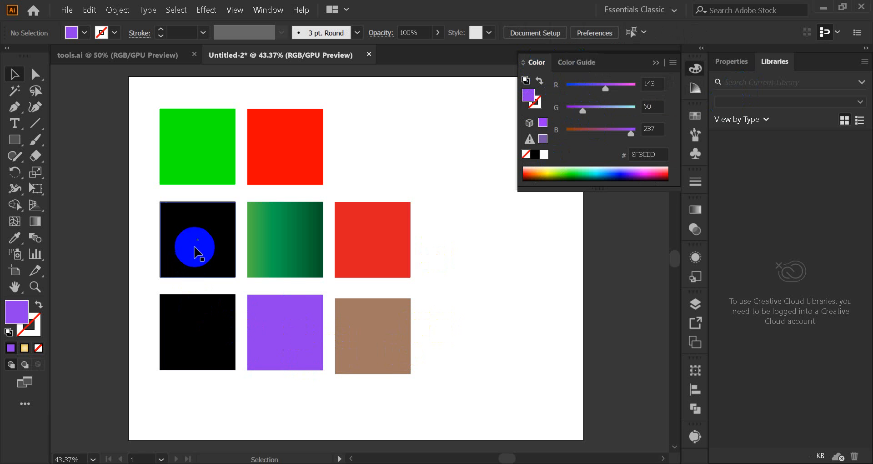
{"action": "left_click", "coordinate": [216, 274]}
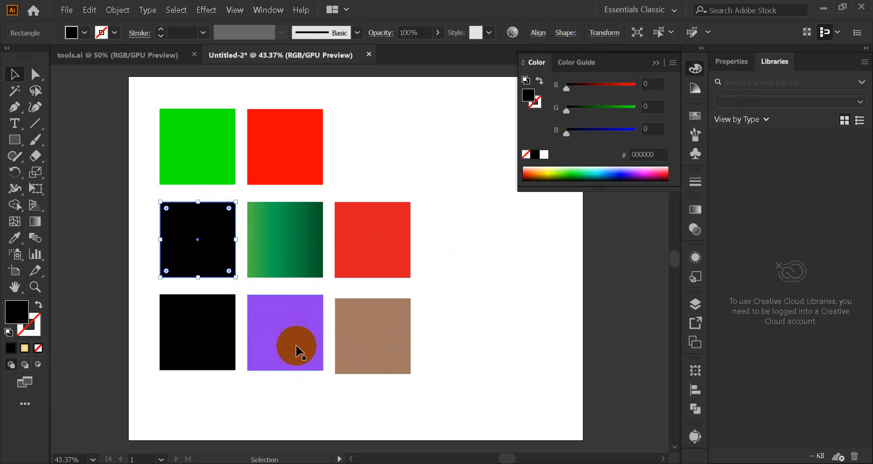
{"action": "left_click", "coordinate": [573, 66]}
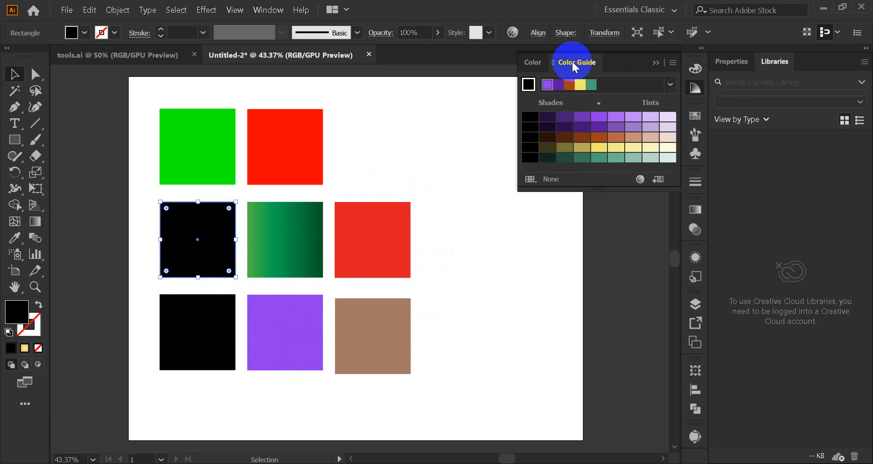
{"action": "left_click", "coordinate": [540, 64]}
Step: Use the purple square's Color Guide harmony to fill the bottom-right brown square with a dark purple shade, then deselect it
{"action": "left_click", "coordinate": [298, 331]}
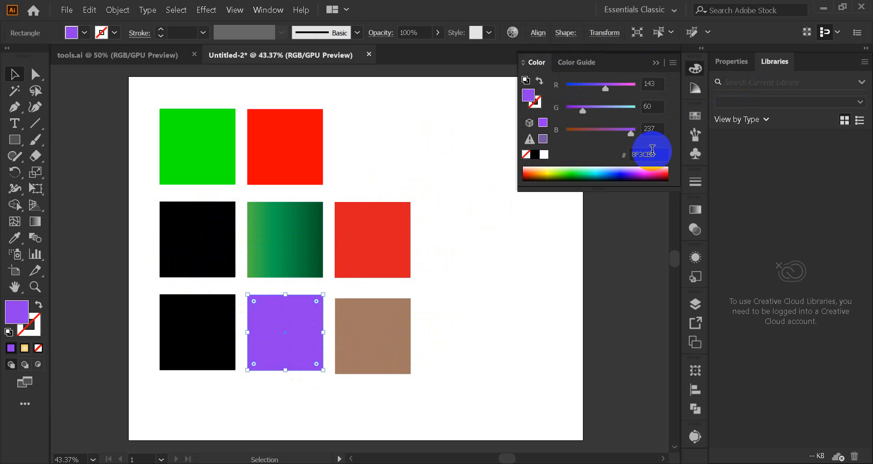
{"action": "left_click", "coordinate": [586, 62]}
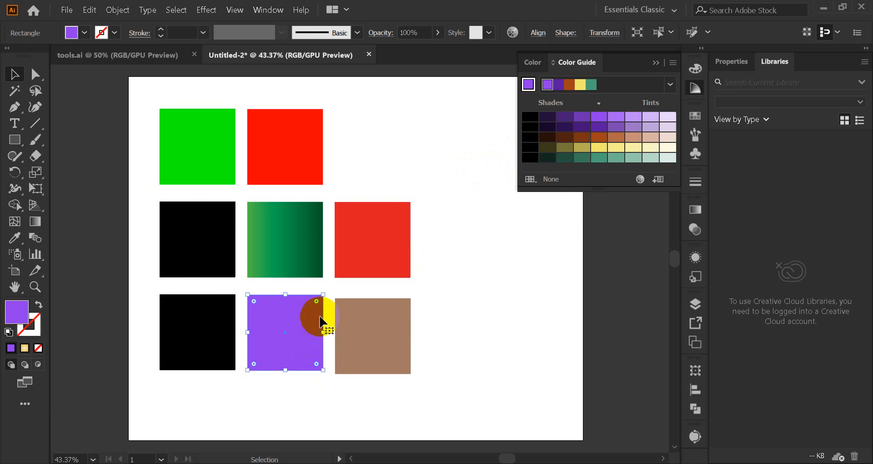
{"action": "left_click", "coordinate": [386, 331]}
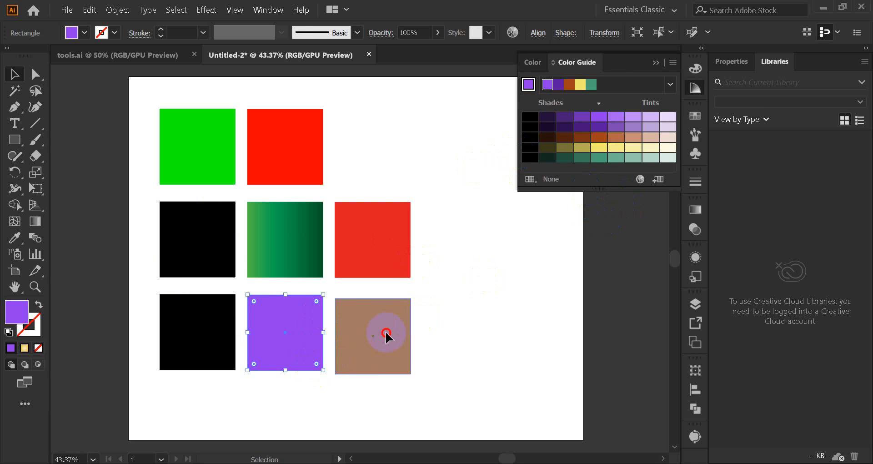
{"action": "left_click", "coordinate": [565, 119]}
{"action": "left_click", "coordinate": [446, 296]}
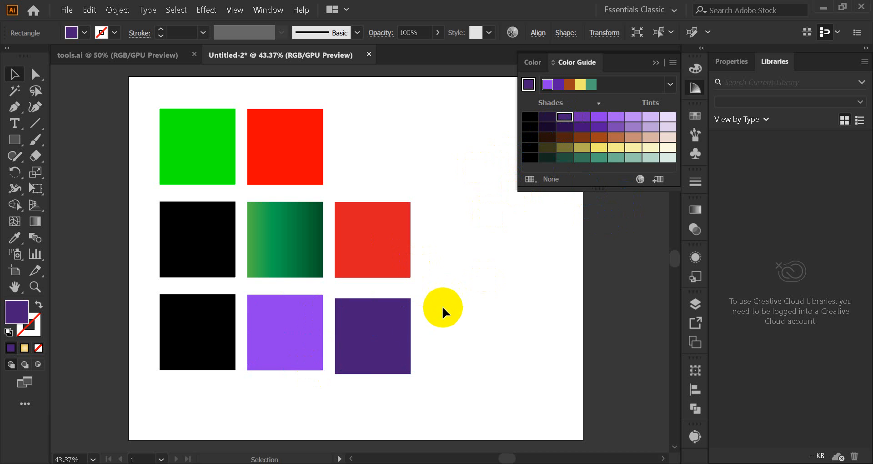
Step: Fill the red square in the middle row with the base purple from the Color Guide and clear the selection
{"action": "left_click", "coordinate": [221, 337]}
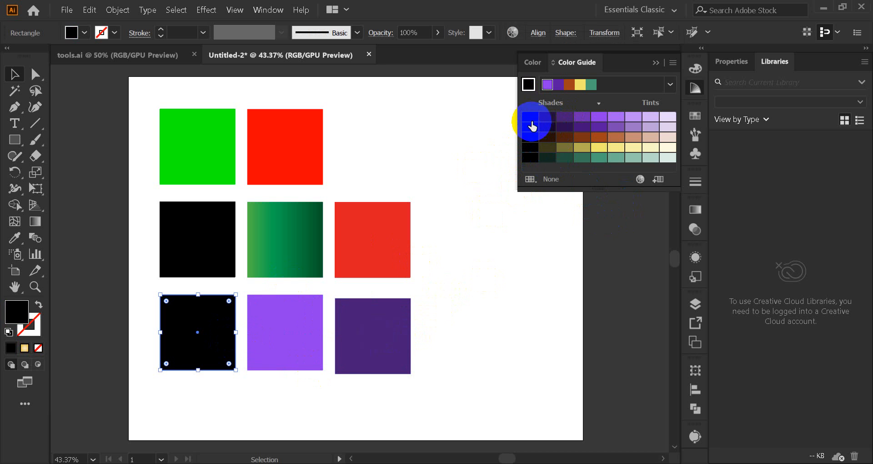
{"action": "left_click", "coordinate": [361, 220]}
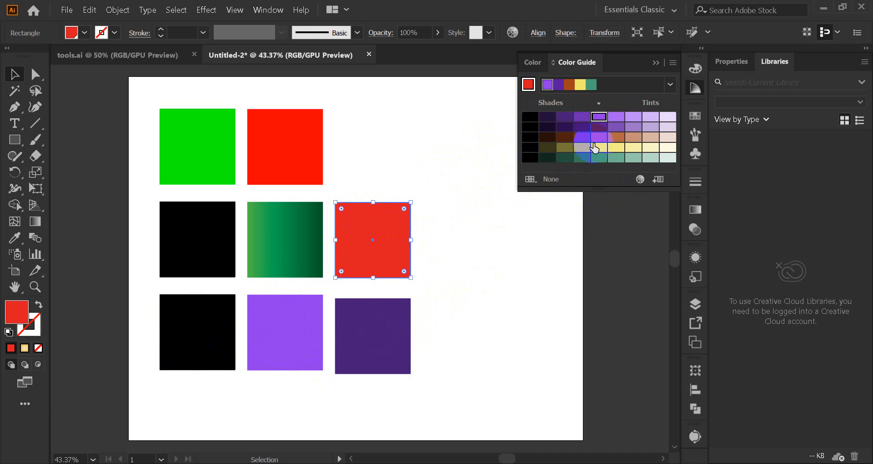
{"action": "left_click", "coordinate": [599, 120]}
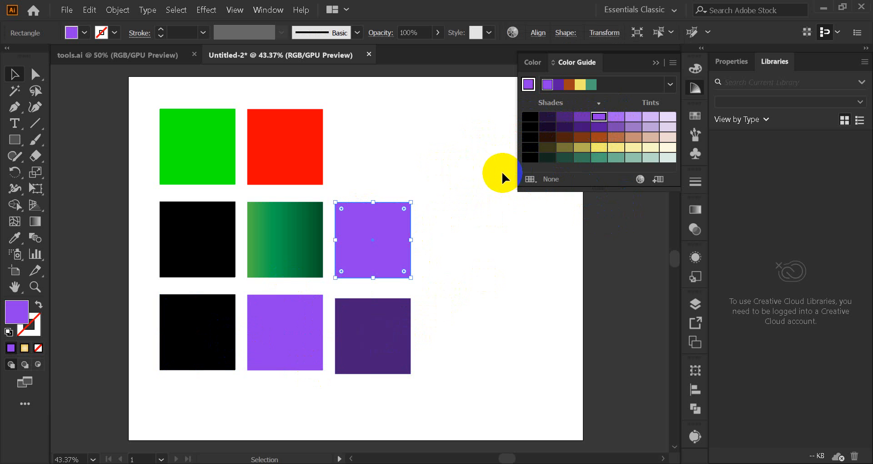
{"action": "left_click", "coordinate": [329, 218]}
Step: Replace the green gradient of the centre square with the lightest purple tint from the Color Guide
{"action": "left_click", "coordinate": [283, 220]}
{"action": "left_click", "coordinate": [650, 117]}
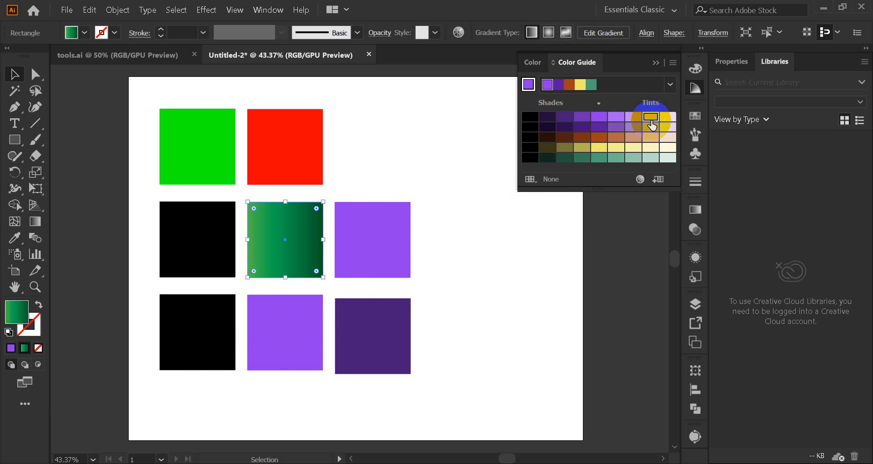
{"action": "left_click", "coordinate": [459, 200]}
{"action": "left_click", "coordinate": [282, 243]}
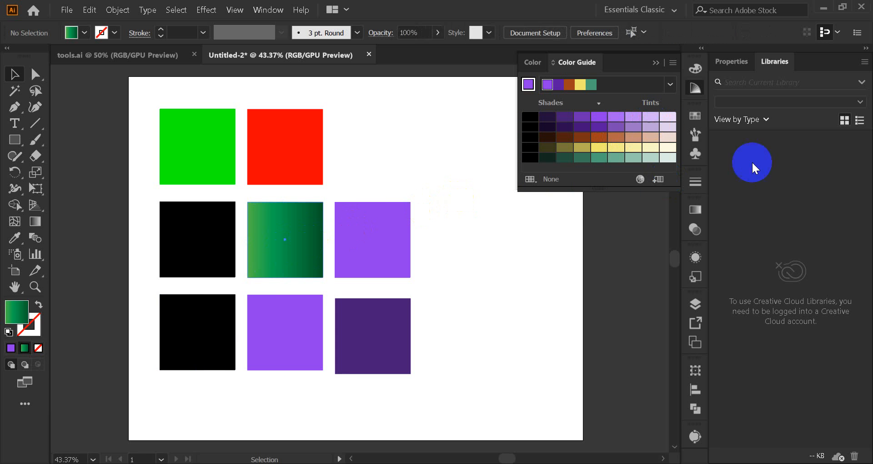
{"action": "left_click", "coordinate": [667, 118]}
Step: Fill the black middle-left square with a muted dark green shade from the Color Guide and deselect it
{"action": "left_click", "coordinate": [212, 238]}
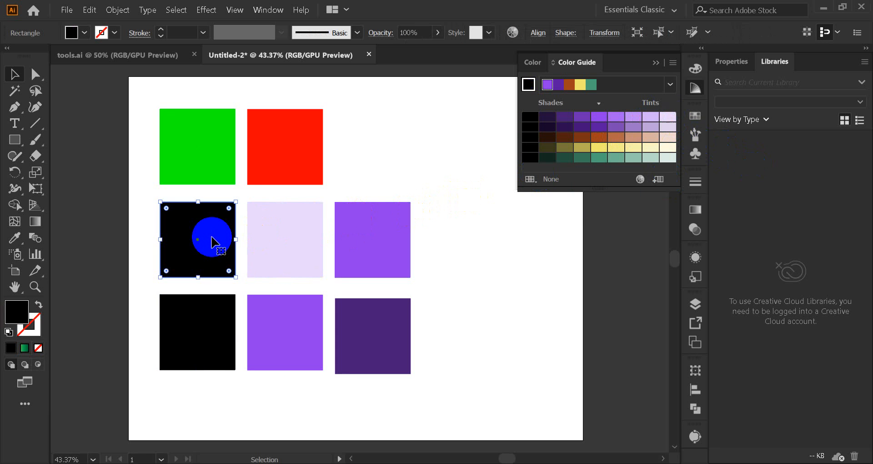
{"action": "left_click", "coordinate": [582, 158]}
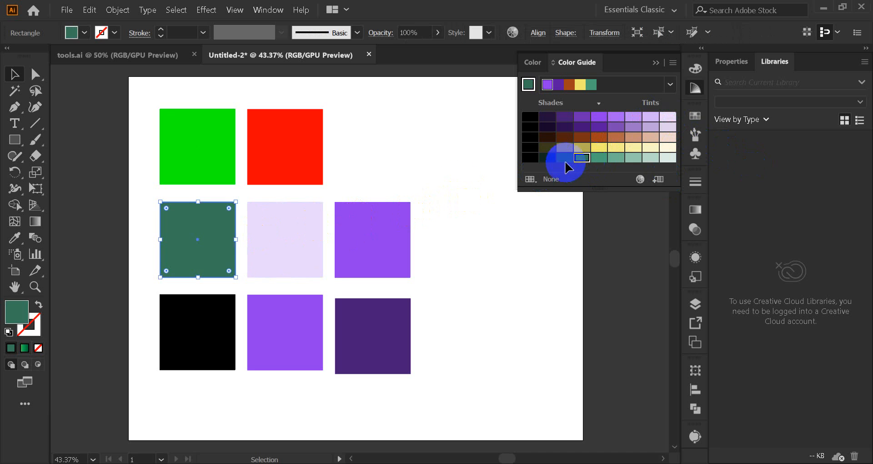
{"action": "left_click", "coordinate": [430, 181]}
Step: Fill the red square in the top row with a muted olive-yellow shade from the Color Guide and deselect it
{"action": "left_click", "coordinate": [259, 165]}
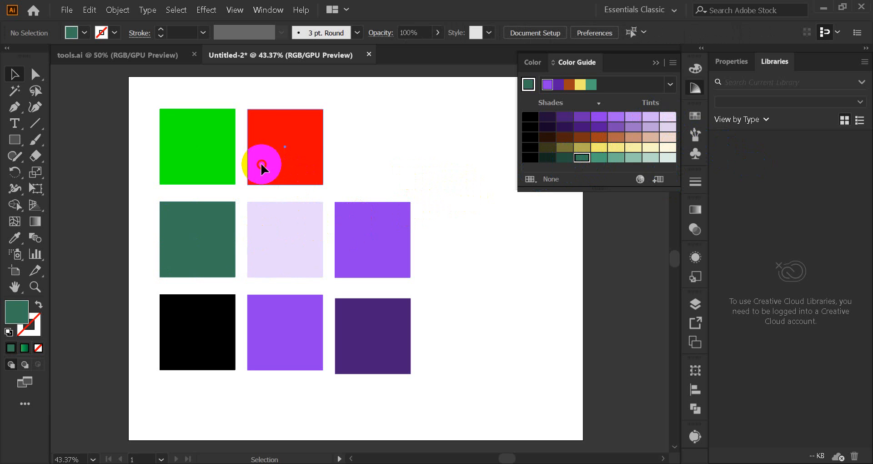
{"action": "left_click", "coordinate": [588, 149]}
{"action": "left_click", "coordinate": [371, 174]}
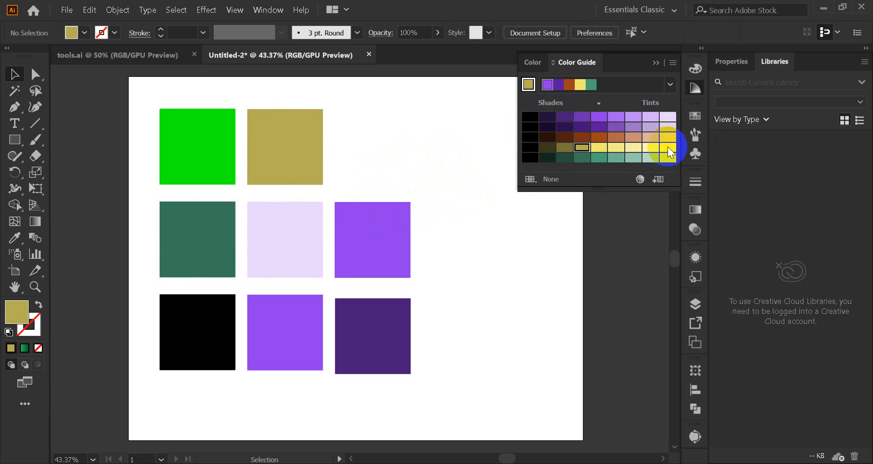
Step: Try the harmony's dark purple, rust, yellow and green base colours as the active fill with no object selected
{"action": "left_click", "coordinate": [557, 88]}
{"action": "left_click", "coordinate": [565, 88]}
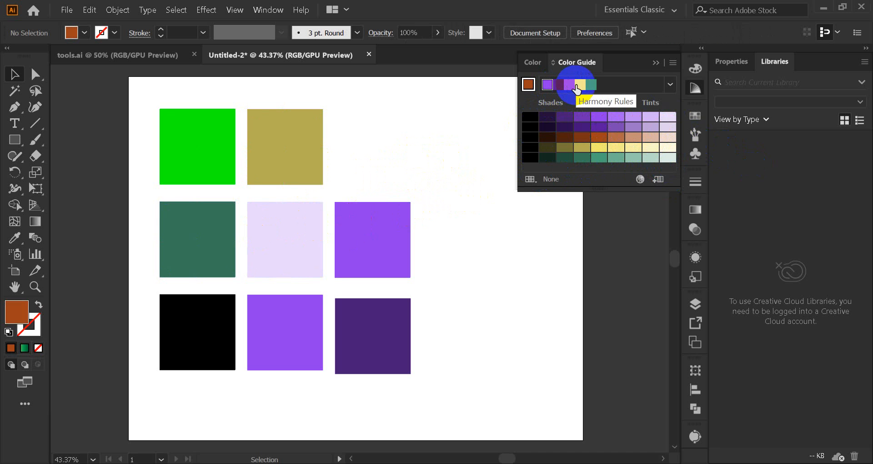
{"action": "left_click", "coordinate": [576, 89]}
{"action": "left_click", "coordinate": [590, 85]}
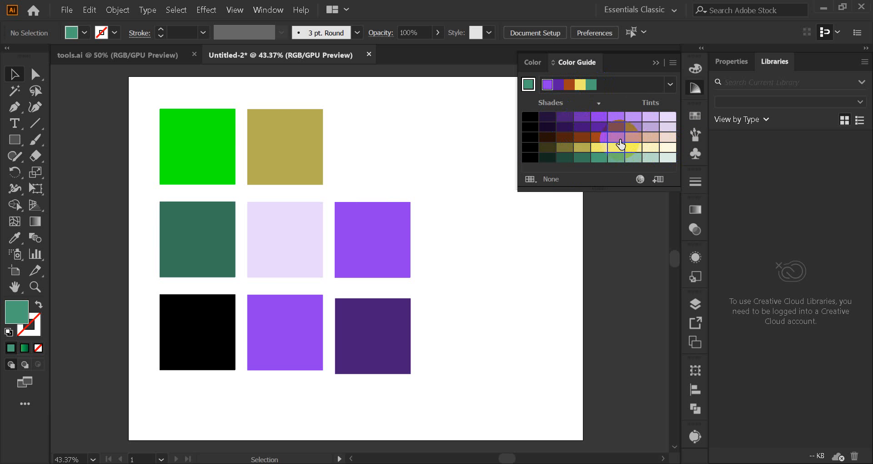
Step: Switch the Color Guide harmony rule to Split Complementary and fill the centre square with its lime green, clearing the selection
{"action": "left_click", "coordinate": [671, 84]}
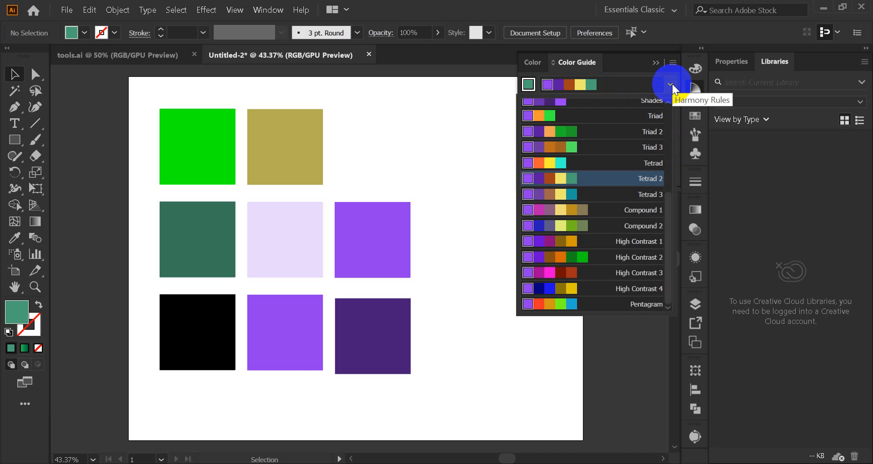
{"action": "left_click", "coordinate": [670, 84]}
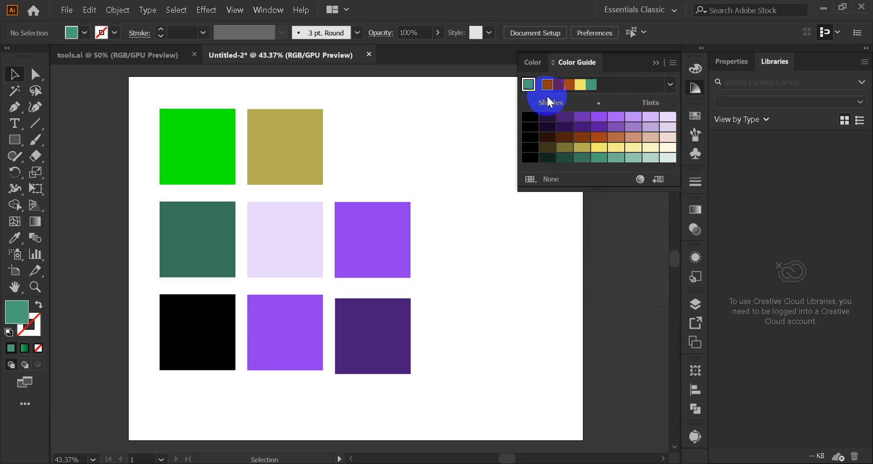
{"action": "left_click", "coordinate": [670, 86]}
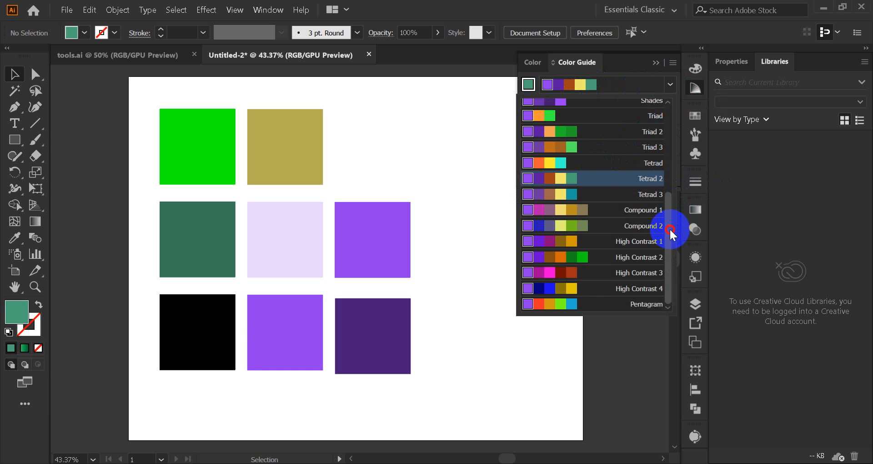
{"action": "left_click_drag", "start_coordinate": [669, 228], "coordinate": [675, 119]}
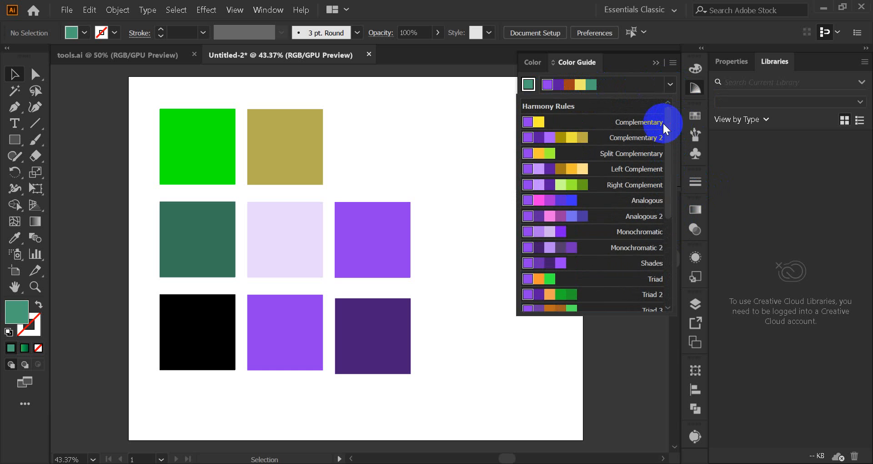
{"action": "left_click", "coordinate": [539, 152]}
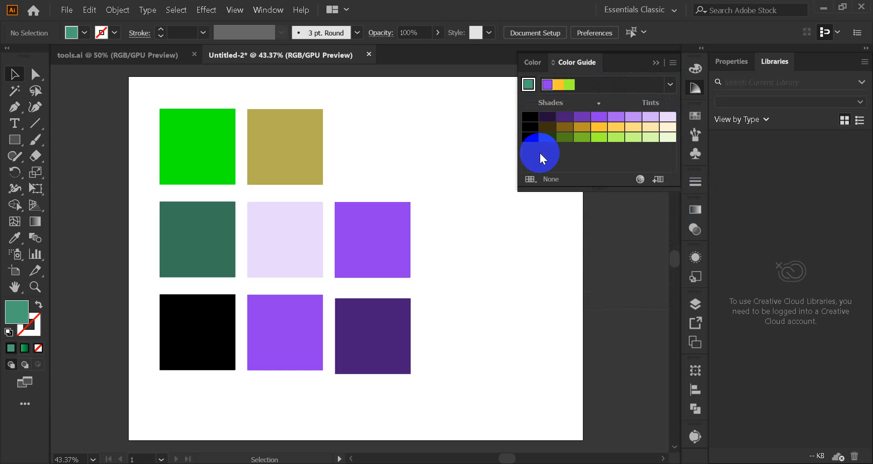
{"action": "left_click", "coordinate": [599, 136]}
{"action": "left_click", "coordinate": [296, 234]}
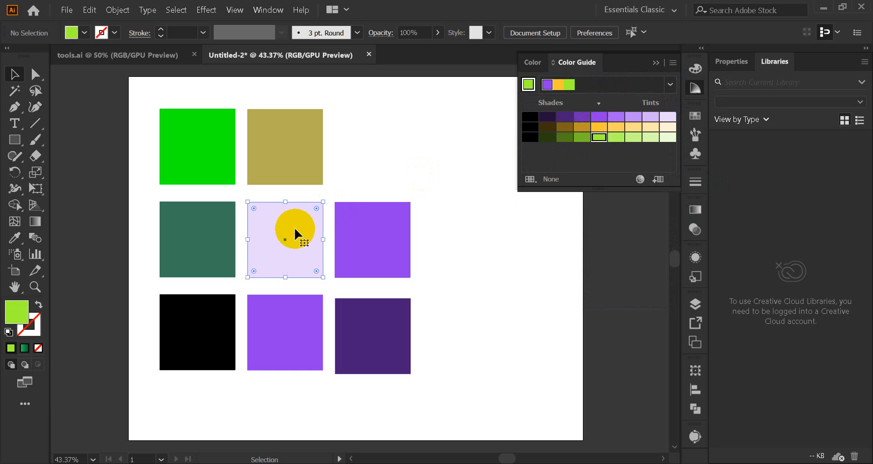
{"action": "left_click", "coordinate": [600, 137]}
{"action": "left_click", "coordinate": [454, 167]}
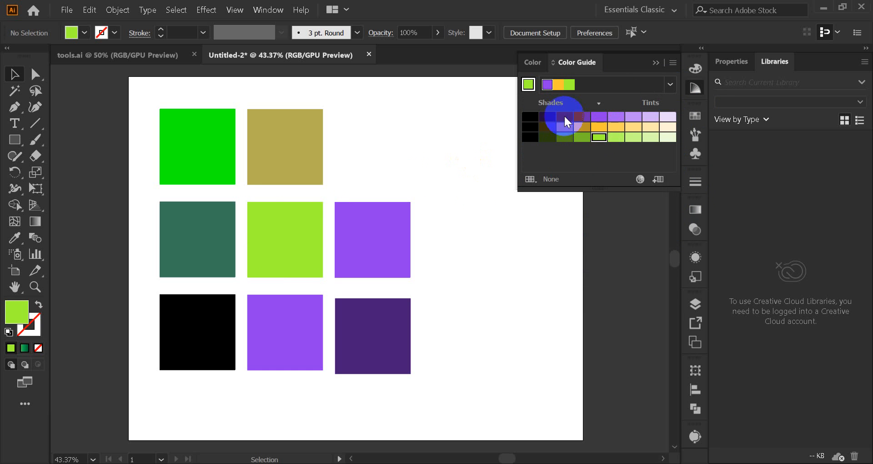
Step: Switch the harmony rule to Pentagram and fill the purple bottom-middle square with its orange-red, clearing the selection
{"action": "left_click", "coordinate": [671, 86]}
{"action": "left_click_drag", "start_coordinate": [670, 199], "coordinate": [662, 292]}
{"action": "left_click", "coordinate": [536, 304]}
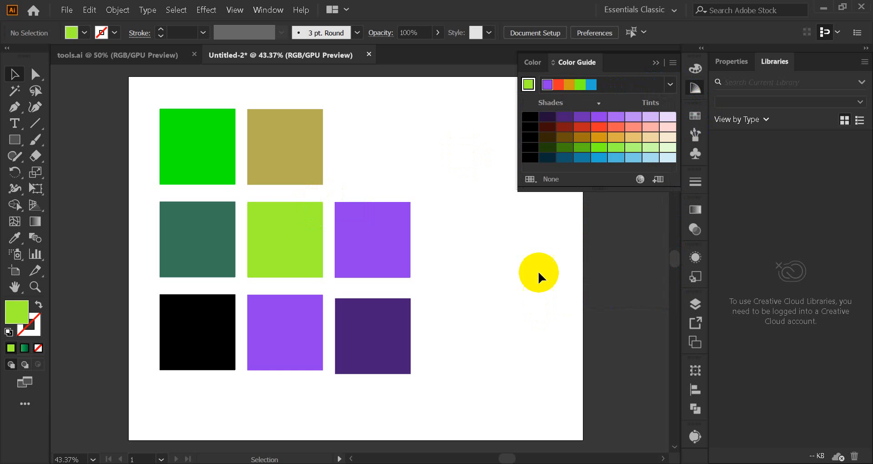
{"action": "left_click", "coordinate": [308, 332]}
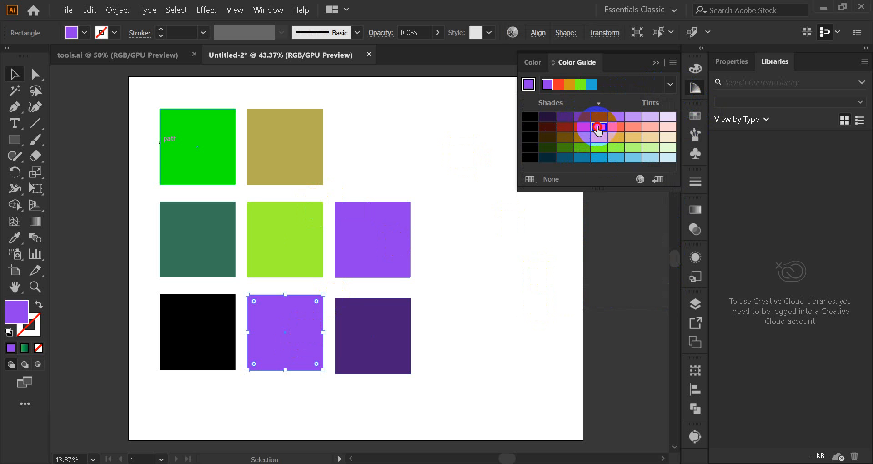
{"action": "left_click", "coordinate": [599, 128]}
{"action": "left_click", "coordinate": [490, 131]}
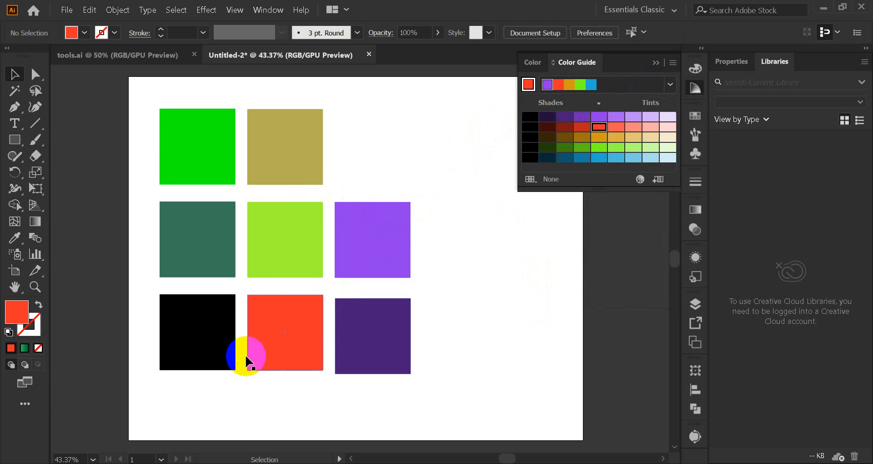
Step: Look through the harmony rules, apply Analogous and pick its bright pink as the active fill
{"action": "left_click", "coordinate": [665, 84]}
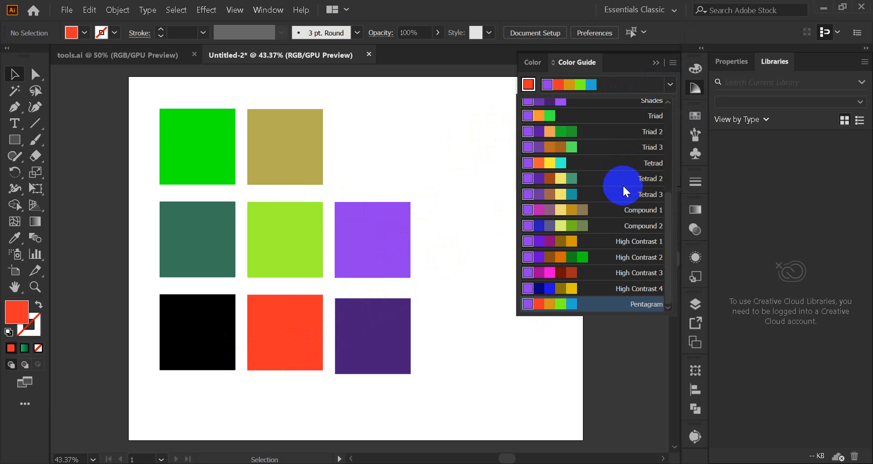
{"action": "scroll", "coordinate": [623, 184], "scroll_direction": "up", "scroll_amount": 4}
{"action": "scroll", "coordinate": [623, 184], "scroll_direction": "down", "scroll_amount": 4}
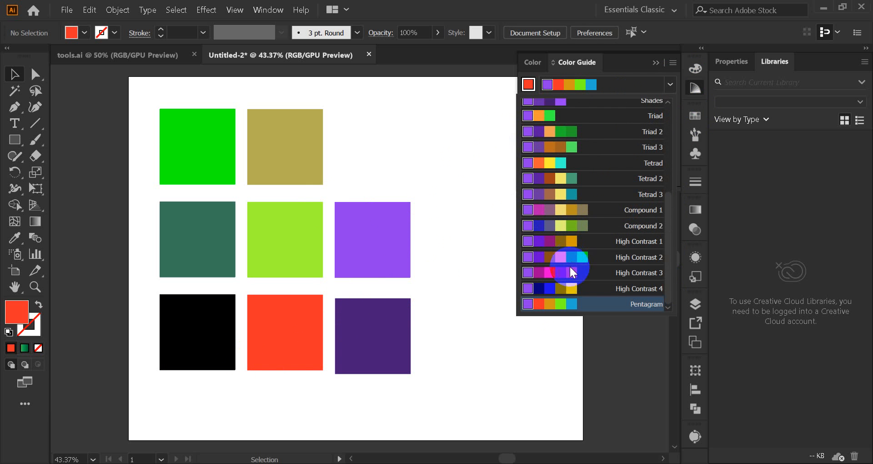
{"action": "scroll", "coordinate": [603, 252], "scroll_direction": "up", "scroll_amount": 4}
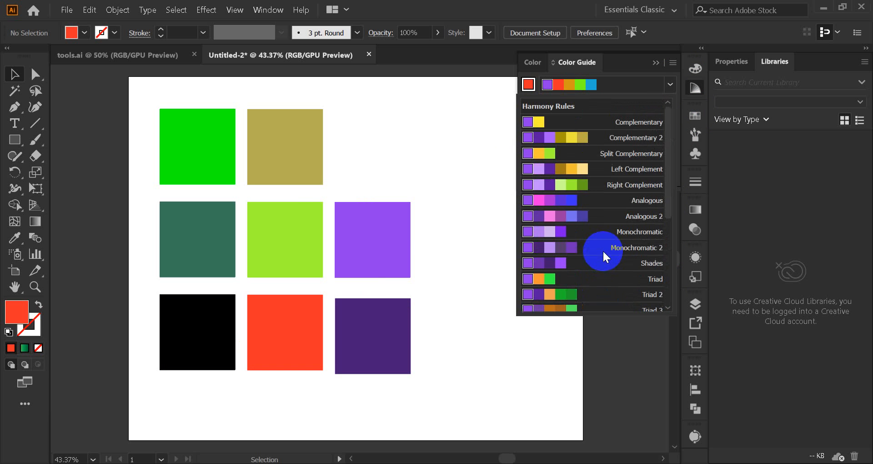
{"action": "left_click", "coordinate": [542, 202]}
{"action": "left_click", "coordinate": [599, 127]}
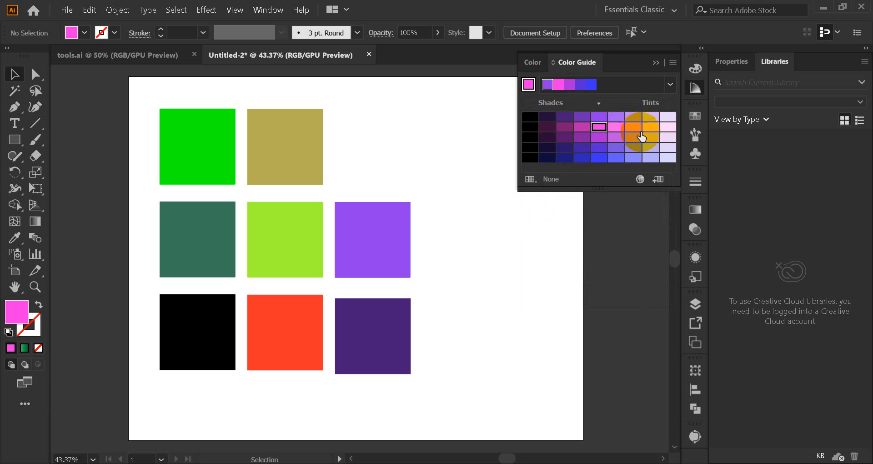
Step: Fill the lime green centre square with a darker magenta shade of the Analogous harmony and deselect it
{"action": "left_click", "coordinate": [288, 243]}
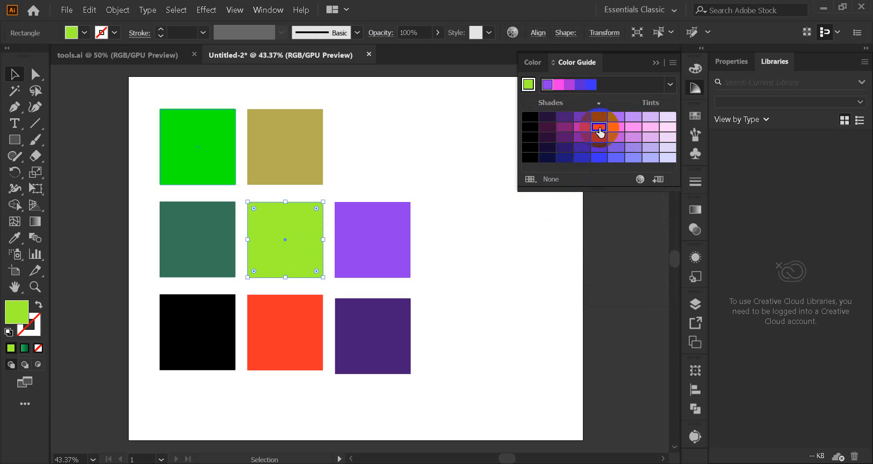
{"action": "left_click", "coordinate": [583, 128]}
{"action": "left_click", "coordinate": [438, 173]}
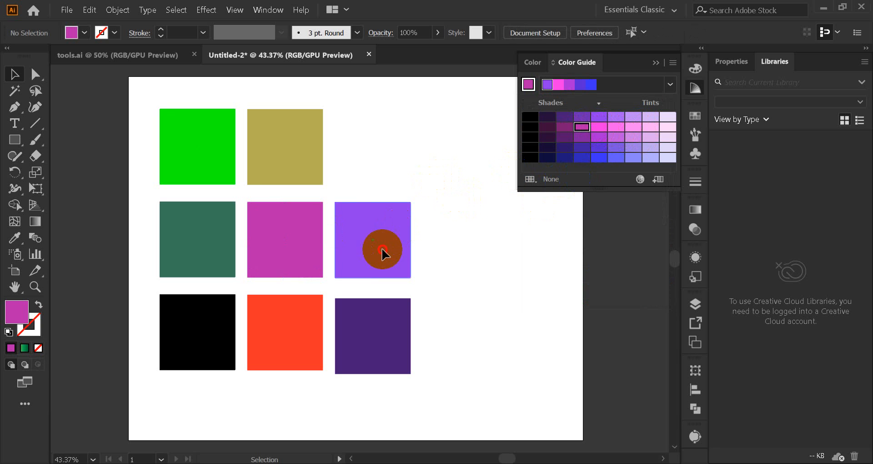
Step: Fill the purple middle-right square with a light lilac tint from the Color Guide and deselect it
{"action": "left_click", "coordinate": [382, 250]}
{"action": "left_click", "coordinate": [651, 137]}
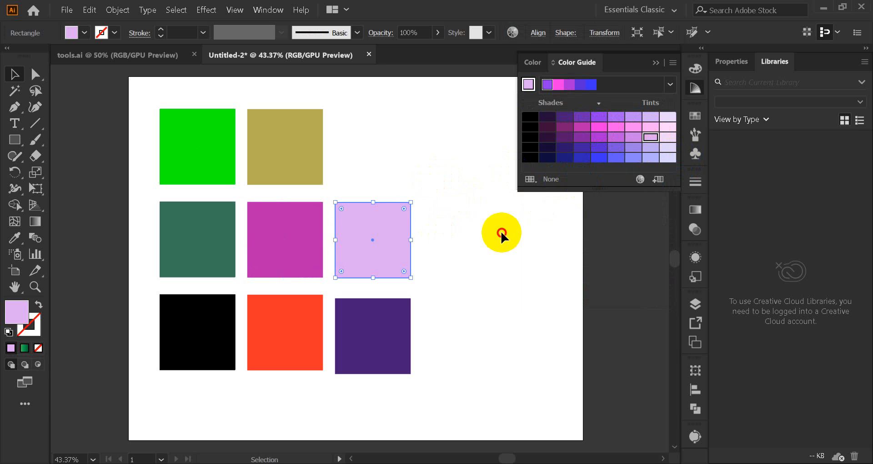
{"action": "left_click", "coordinate": [502, 234]}
Step: Review the Swatches and Color Guide panels, select the dark green middle-left square and look through the harmony rules
{"action": "left_click", "coordinate": [696, 116]}
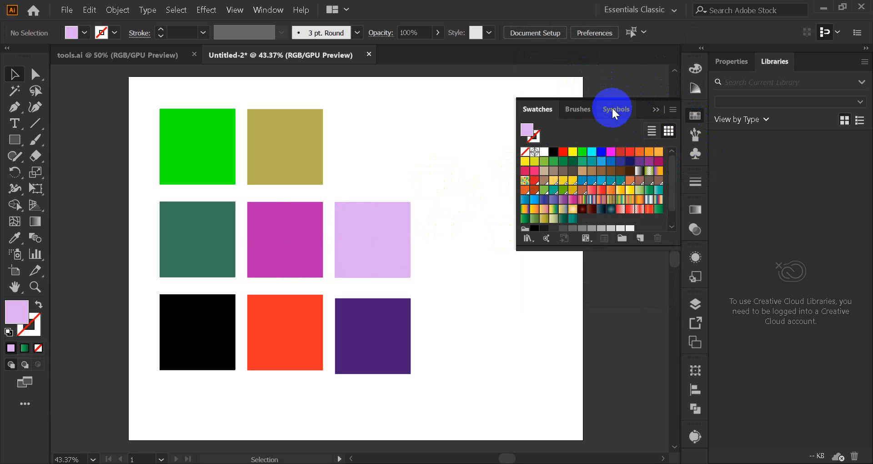
{"action": "left_click", "coordinate": [689, 90]}
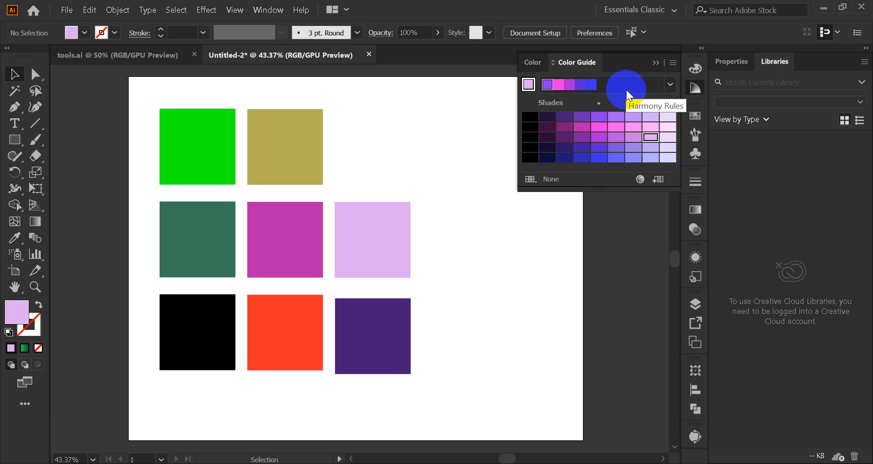
{"action": "left_click", "coordinate": [193, 259]}
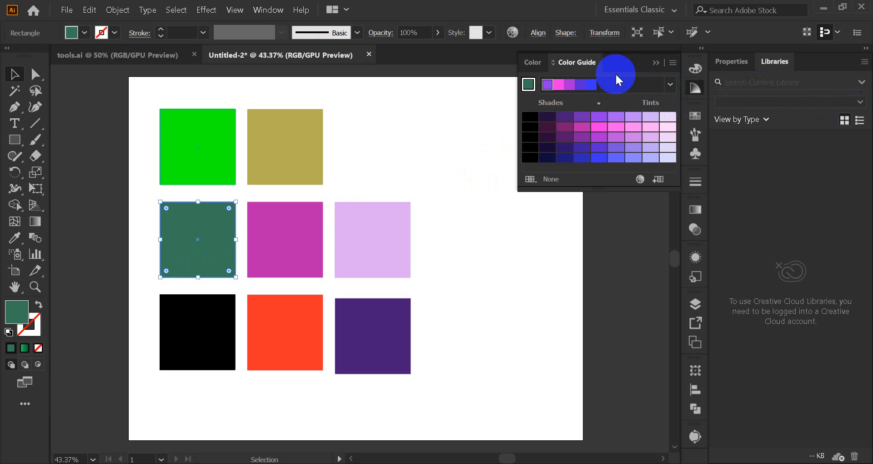
{"action": "left_click", "coordinate": [532, 64]}
{"action": "left_click", "coordinate": [579, 61]}
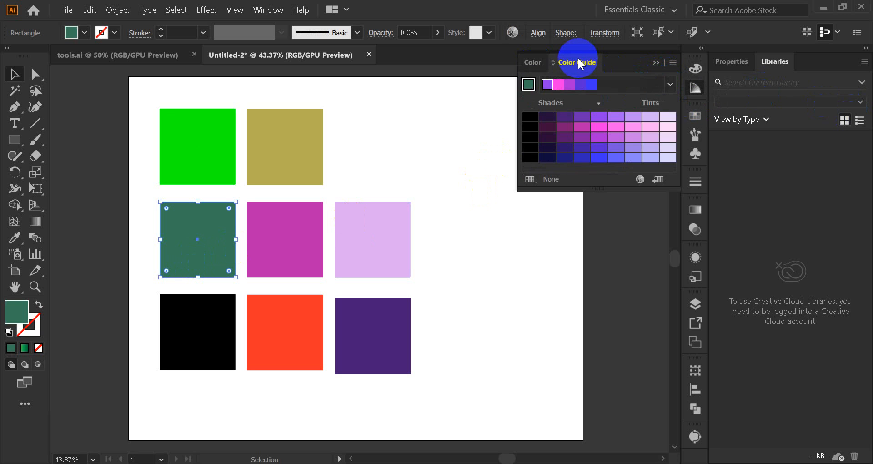
{"action": "left_click", "coordinate": [676, 87]}
{"action": "scroll", "coordinate": [587, 178], "scroll_direction": "down", "scroll_amount": 3}
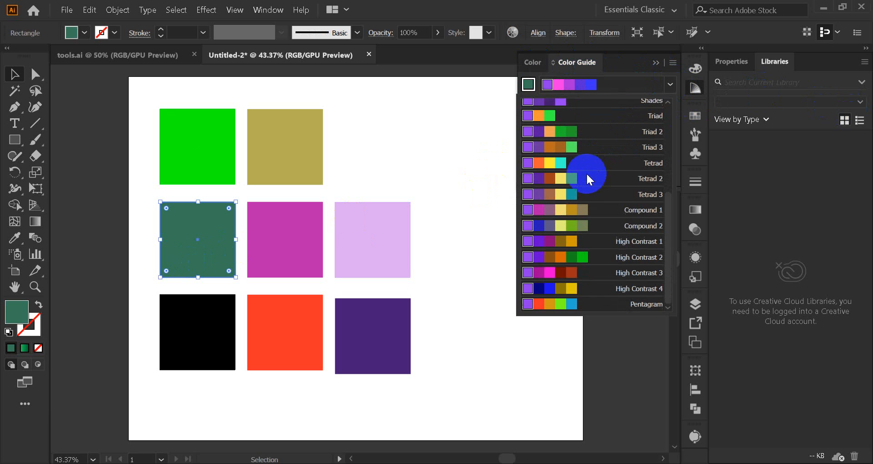
{"action": "scroll", "coordinate": [587, 179], "scroll_direction": "up", "scroll_amount": 3}
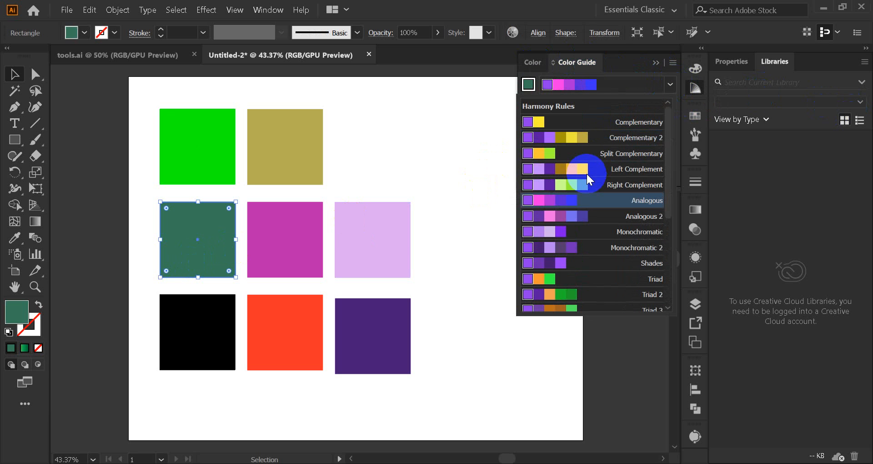
Step: Save the Analogous harmony colours as swatches, check the new group in the Swatches panel, clear the selection and collapse the panel
{"action": "left_click", "coordinate": [672, 67]}
{"action": "left_click", "coordinate": [672, 66]}
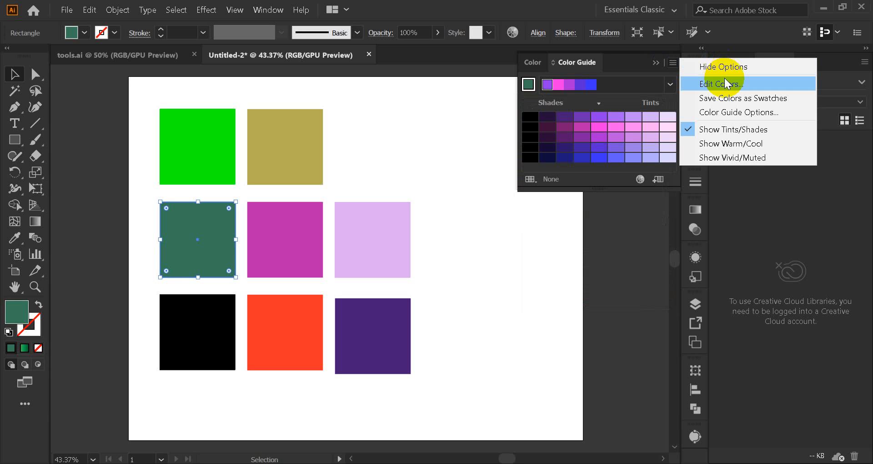
{"action": "left_click", "coordinate": [728, 105]}
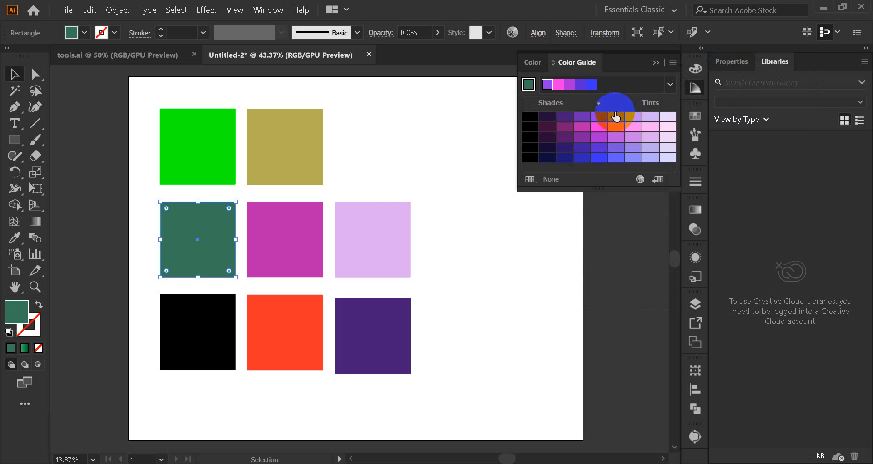
{"action": "left_click", "coordinate": [691, 120]}
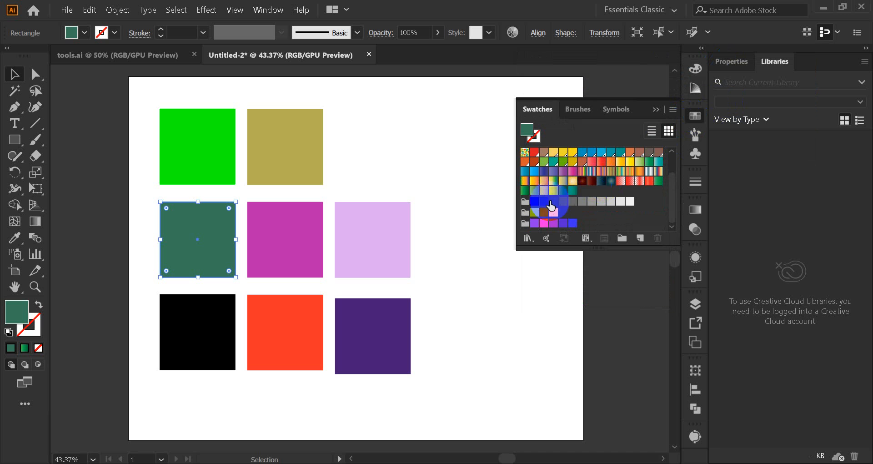
{"action": "left_click", "coordinate": [484, 199]}
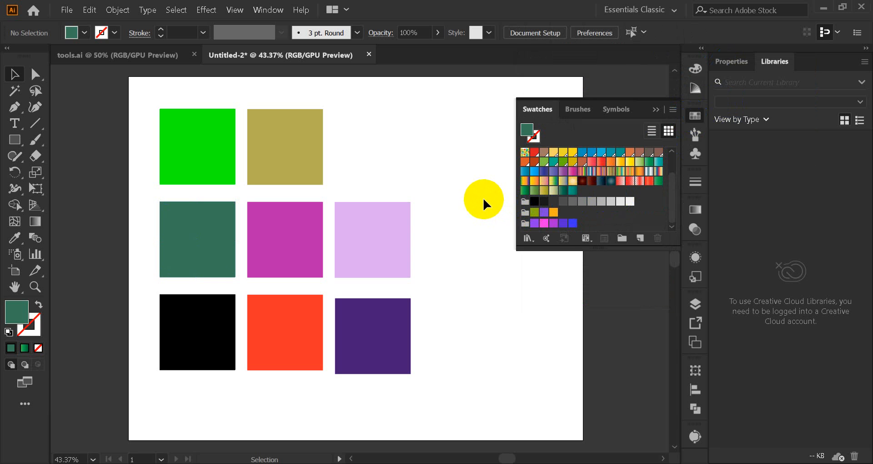
{"action": "left_click", "coordinate": [657, 110]}
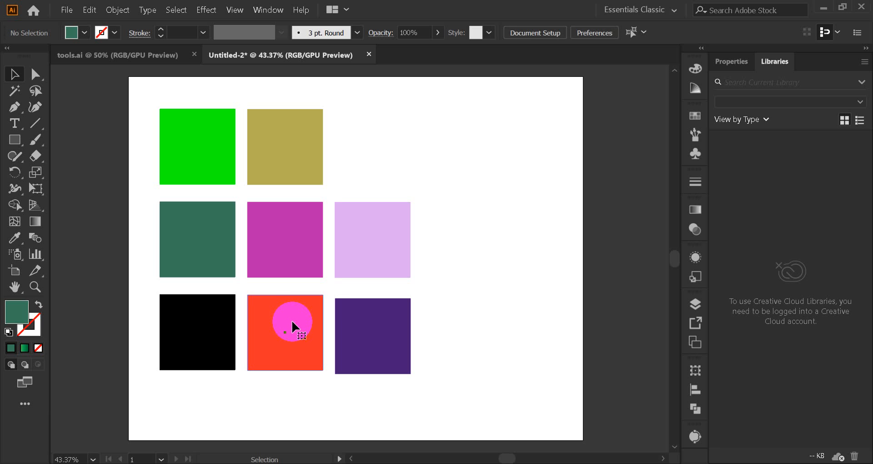
{"action": "left_click", "coordinate": [291, 322]}
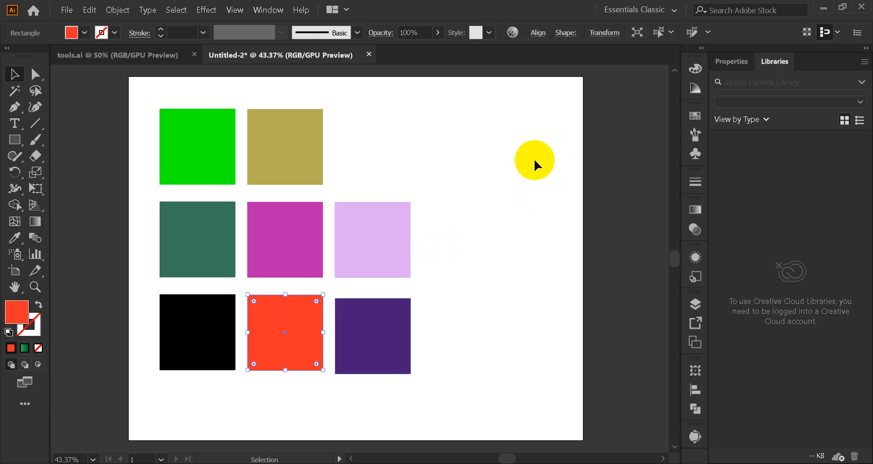
{"action": "left_click", "coordinate": [512, 182]}
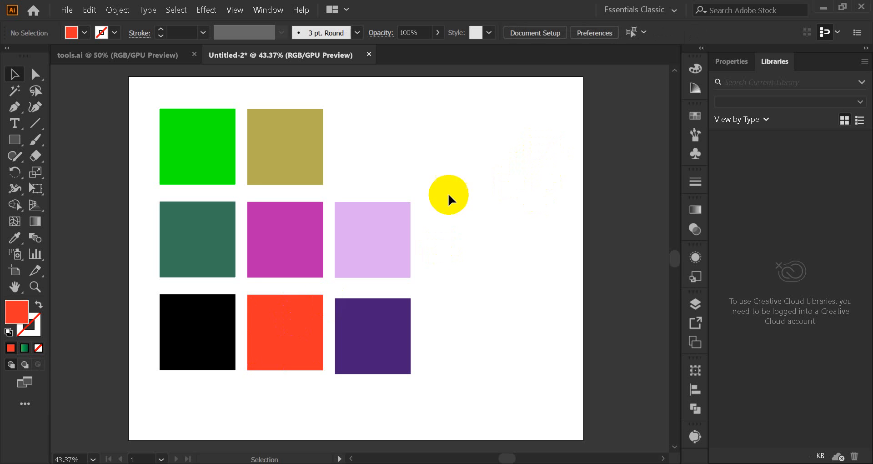
{"action": "left_click", "coordinate": [294, 249]}
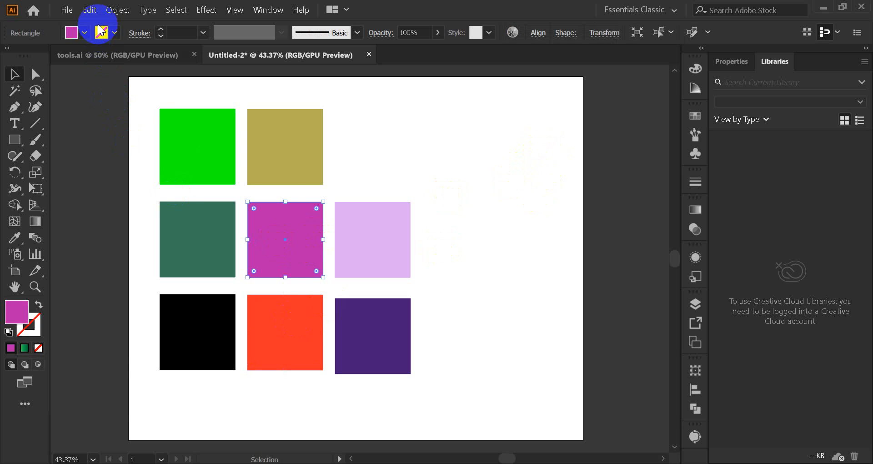
{"action": "left_click", "coordinate": [90, 12]}
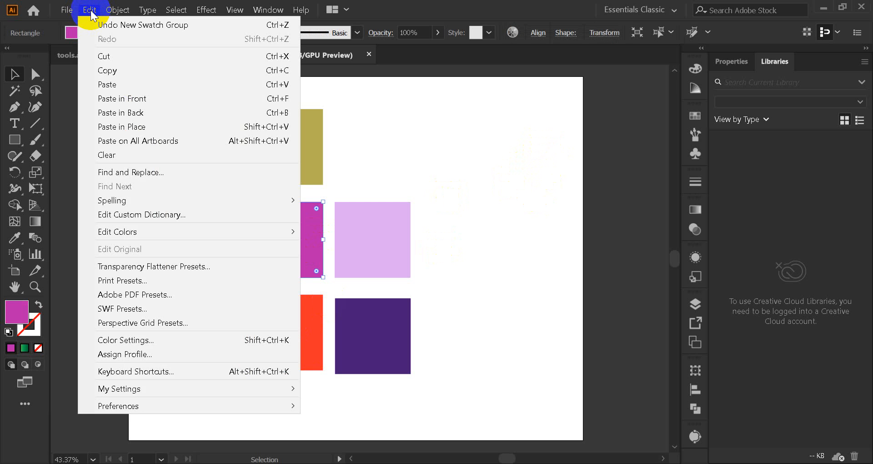
{"action": "left_click", "coordinate": [443, 147]}
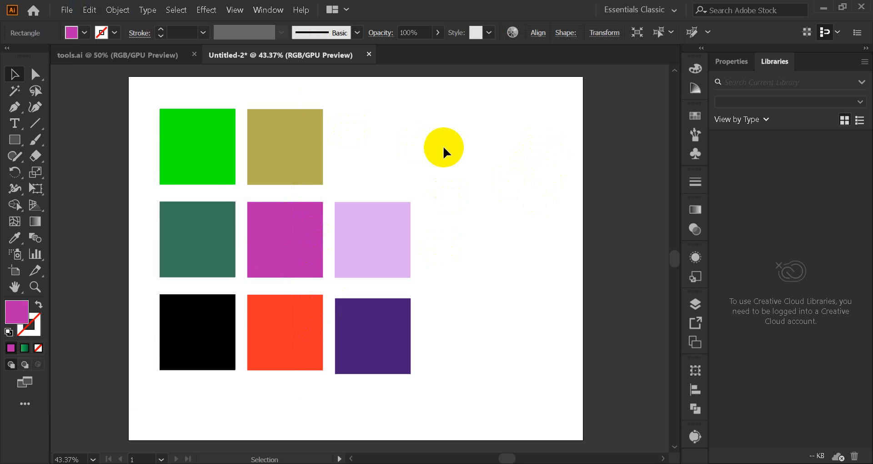
Step: Try recolouring the dark green middle-left square with the Mobile Color Group in Recolor Artwork, then cancel and deselect it
{"action": "left_click", "coordinate": [202, 235]}
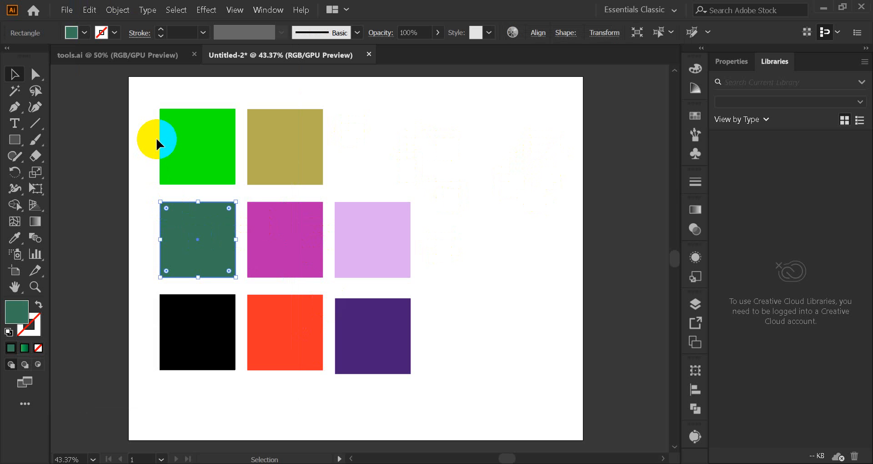
{"action": "left_click", "coordinate": [701, 119]}
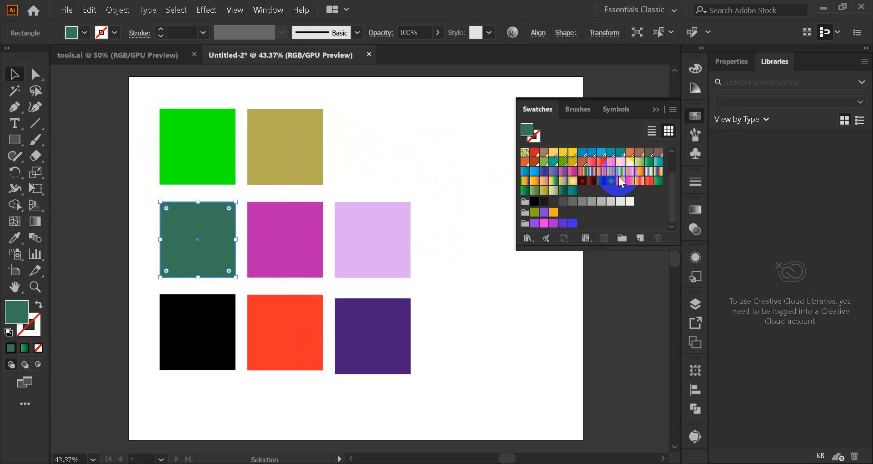
{"action": "left_click", "coordinate": [693, 117]}
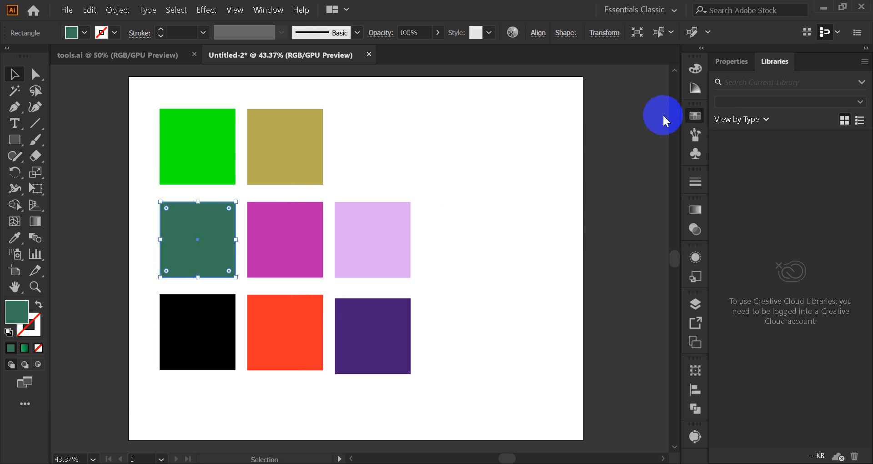
{"action": "left_click", "coordinate": [89, 10]}
{"action": "mouse_move", "coordinate": [149, 233]}
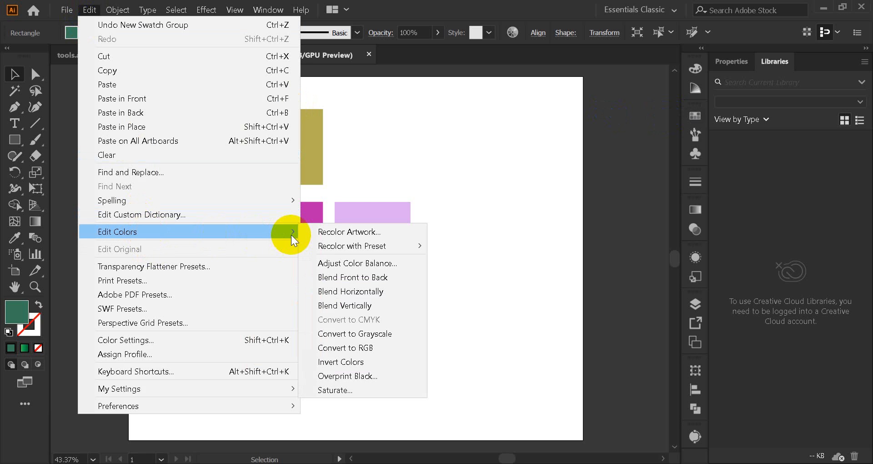
{"action": "left_click", "coordinate": [351, 230]}
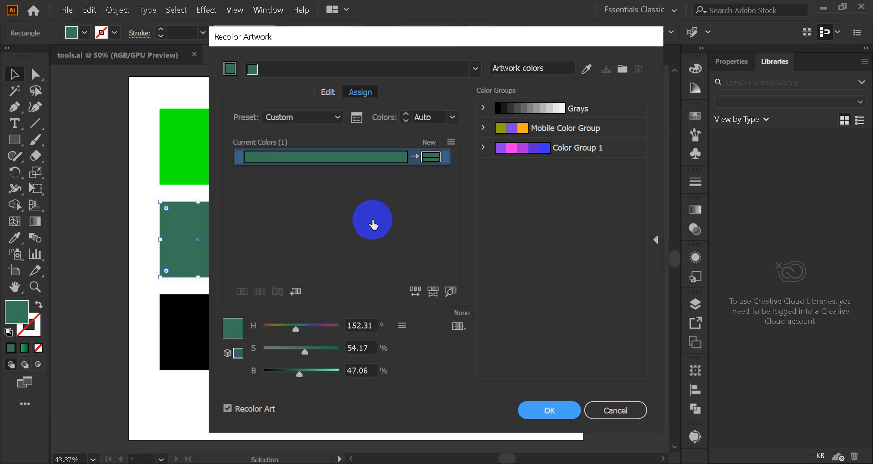
{"action": "left_click_drag", "start_coordinate": [434, 37], "coordinate": [650, 47]}
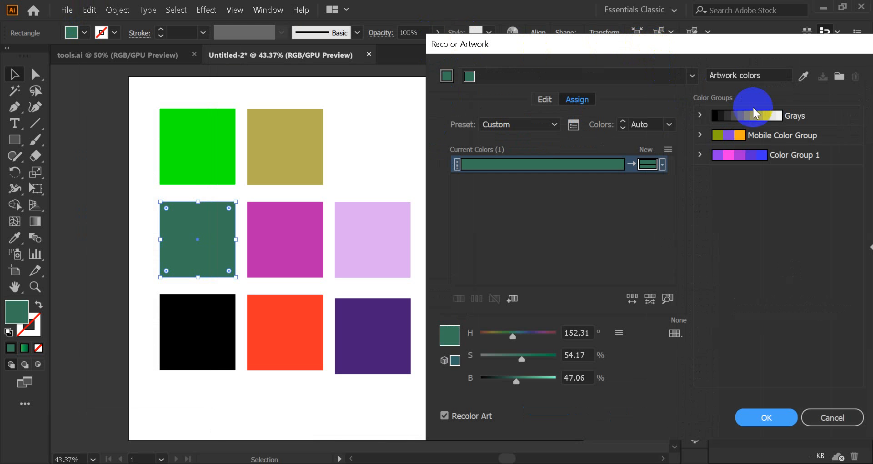
{"action": "left_click", "coordinate": [727, 135]}
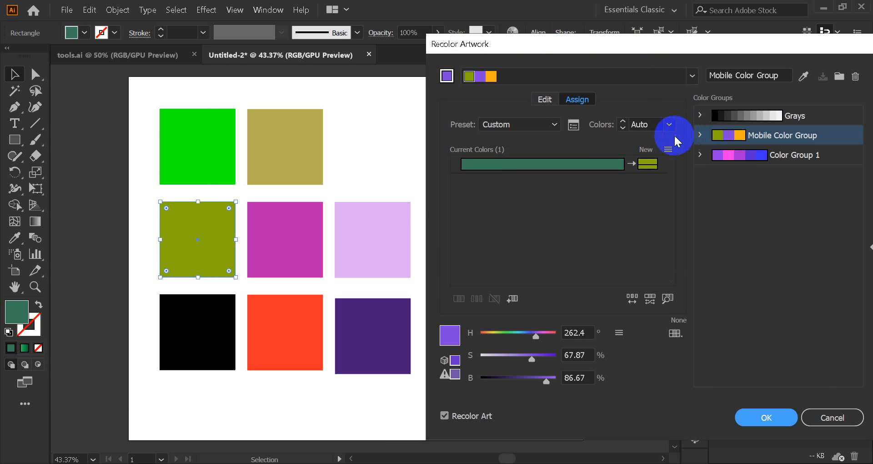
{"action": "left_click", "coordinate": [832, 417]}
{"action": "left_click", "coordinate": [513, 281]}
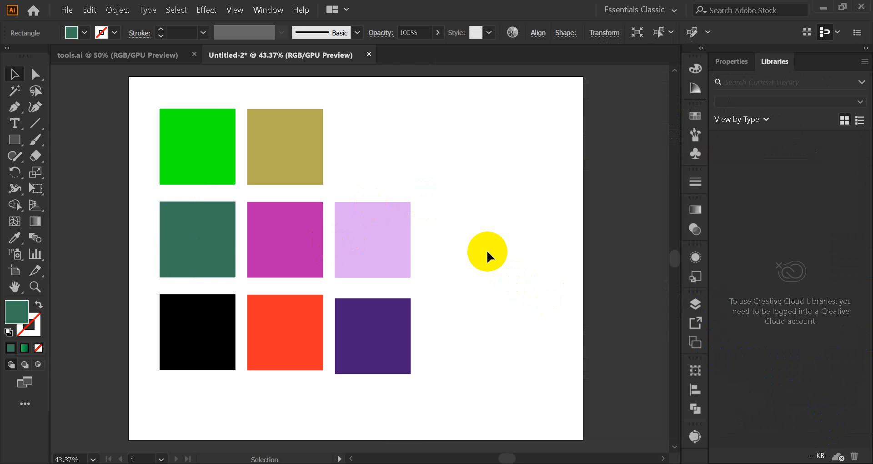
Step: Open the Illustrator file Real Property Group-3 from the REAL PROPERTY GROUP folder inside Freelancer on the G: drive
{"action": "left_click", "coordinate": [67, 10]}
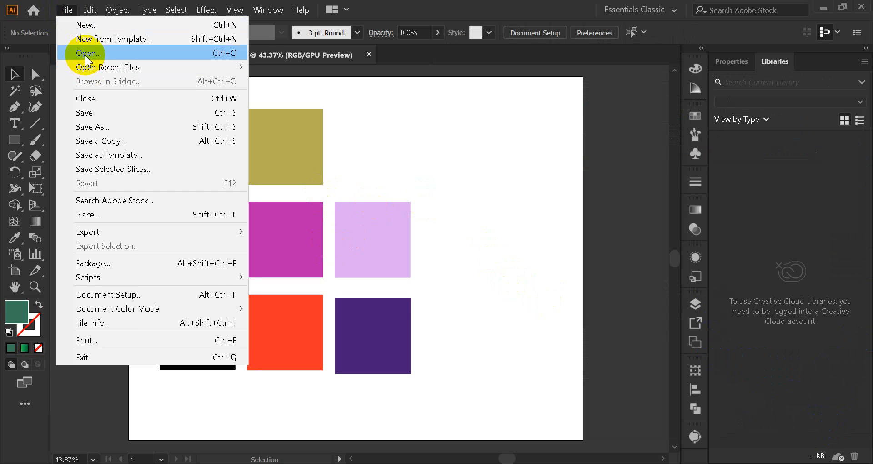
{"action": "left_click", "coordinate": [86, 53]}
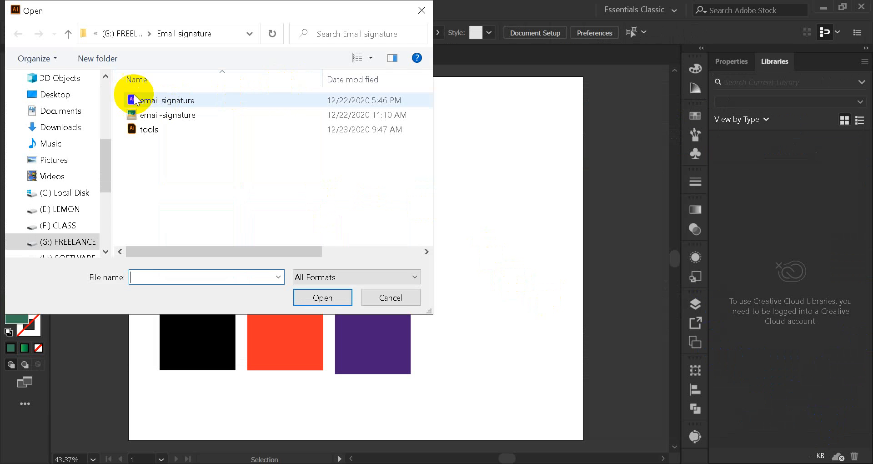
{"action": "left_click", "coordinate": [80, 246]}
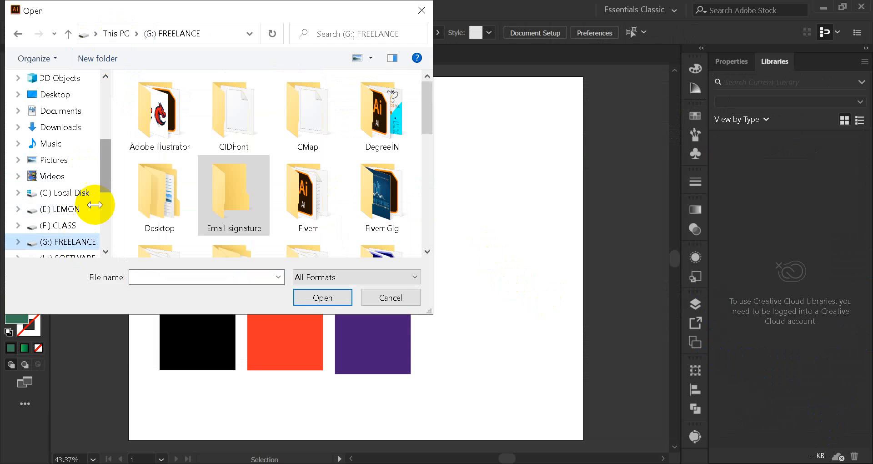
{"action": "scroll", "coordinate": [296, 156], "scroll_direction": "down", "scroll_amount": 1}
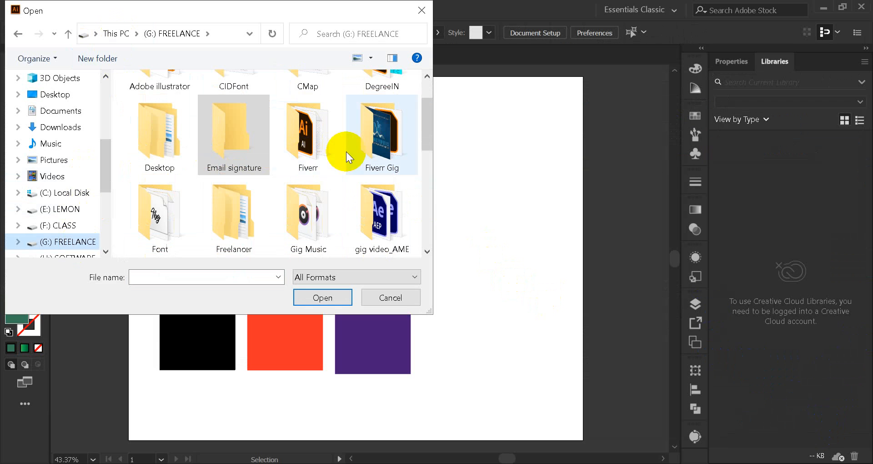
{"action": "left_click", "coordinate": [238, 217]}
{"action": "double_click", "coordinate": [238, 216]}
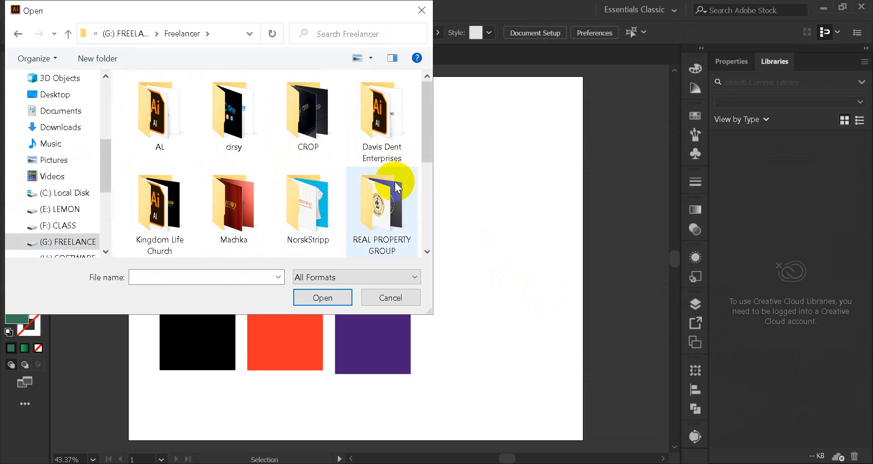
{"action": "double_click", "coordinate": [383, 196]}
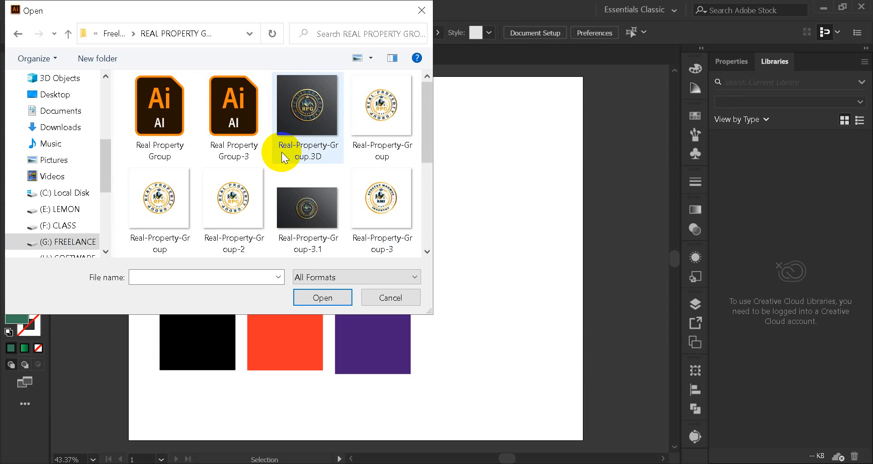
{"action": "scroll", "coordinate": [281, 152], "scroll_direction": "down", "scroll_amount": 3}
{"action": "scroll", "coordinate": [169, 220], "scroll_direction": "up", "scroll_amount": 4}
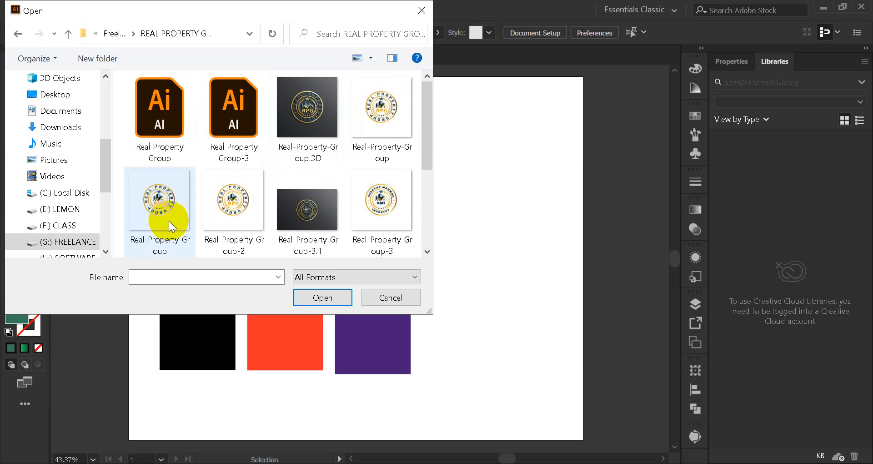
{"action": "double_click", "coordinate": [236, 123]}
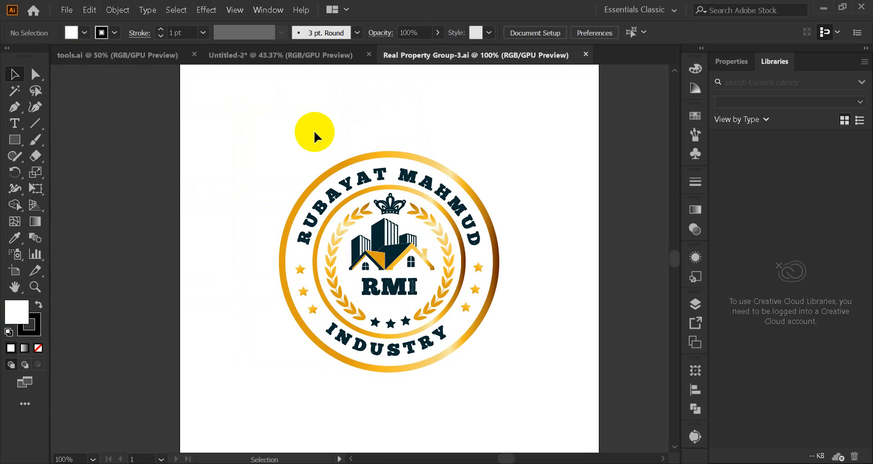
Step: Select the whole round logo group and apply the Web Color Group to it in Recolor Artwork, keeping the logo in view
{"action": "left_click", "coordinate": [402, 195]}
{"action": "left_click", "coordinate": [231, 195]}
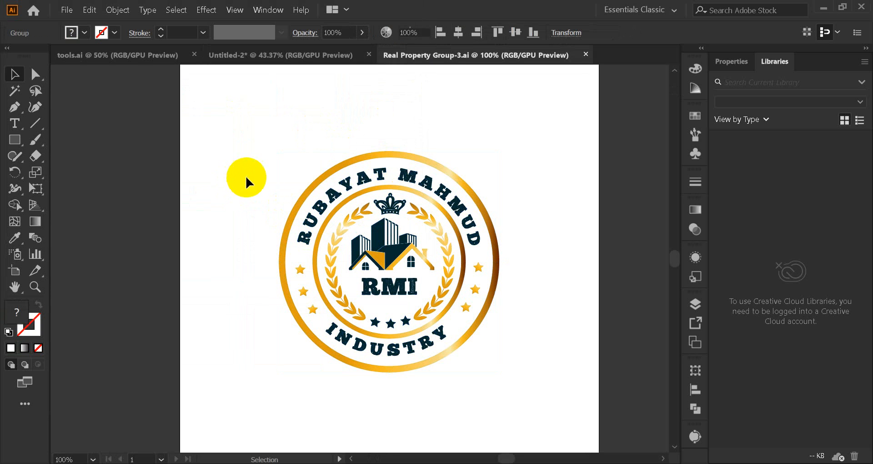
{"action": "left_click", "coordinate": [351, 187]}
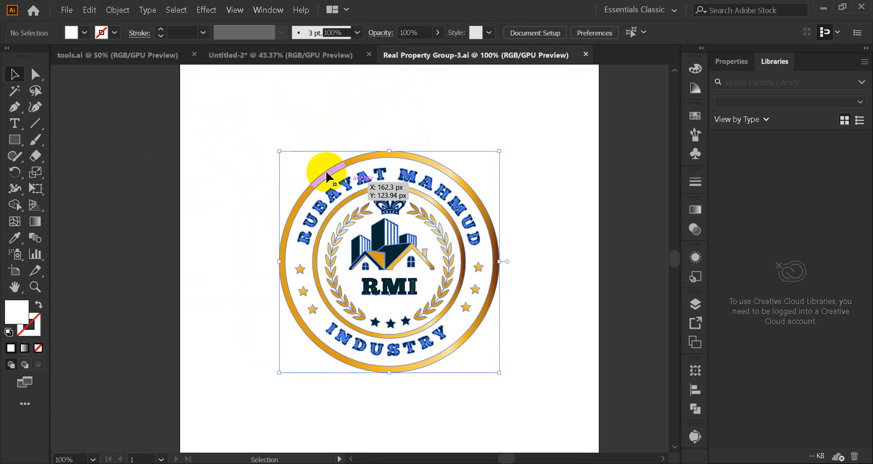
{"action": "left_click", "coordinate": [90, 9]}
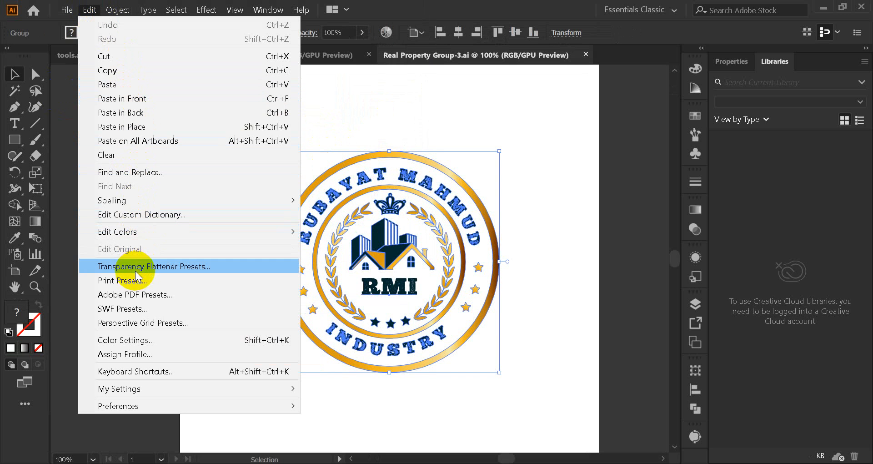
{"action": "mouse_move", "coordinate": [143, 236]}
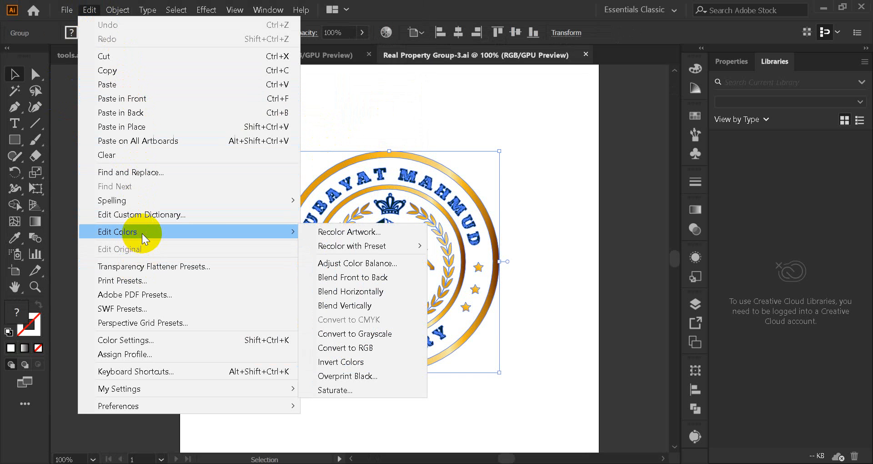
{"action": "left_click", "coordinate": [349, 232]}
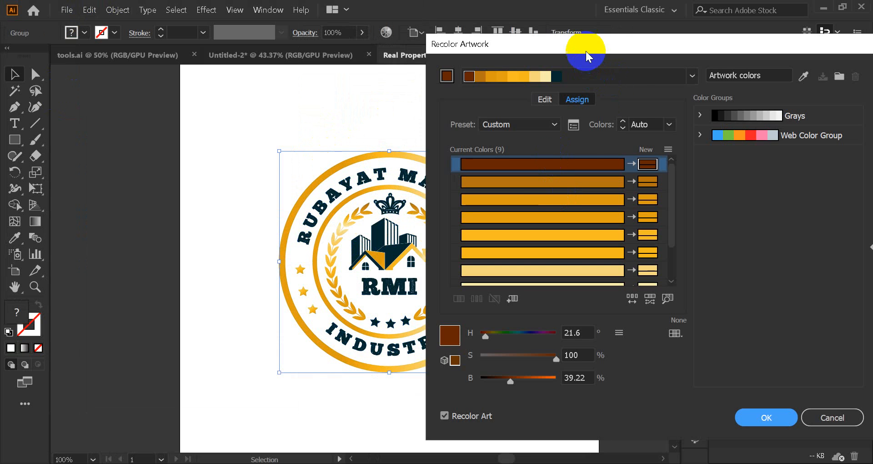
{"action": "left_click_drag", "start_coordinate": [586, 57], "coordinate": [683, 50]}
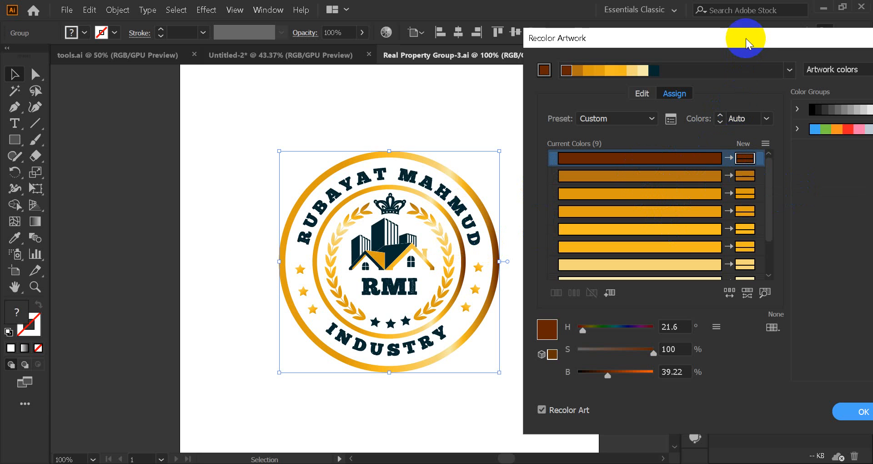
{"action": "left_click_drag", "start_coordinate": [746, 38], "coordinate": [702, 45]}
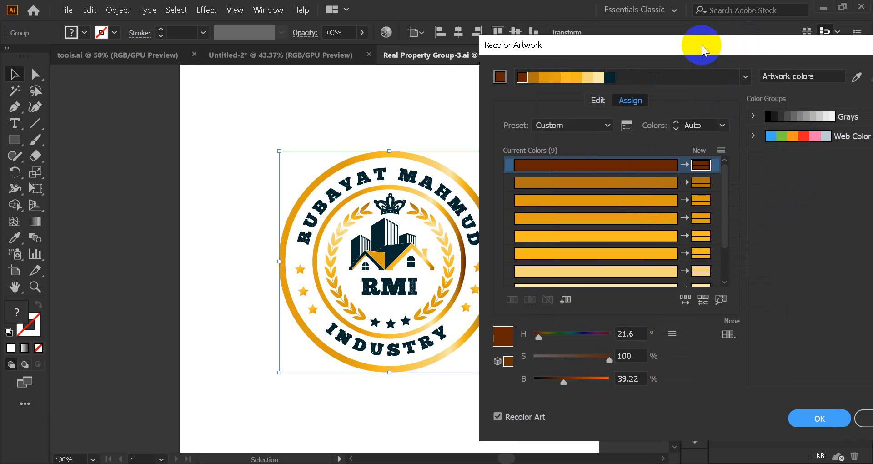
{"action": "left_click", "coordinate": [795, 137]}
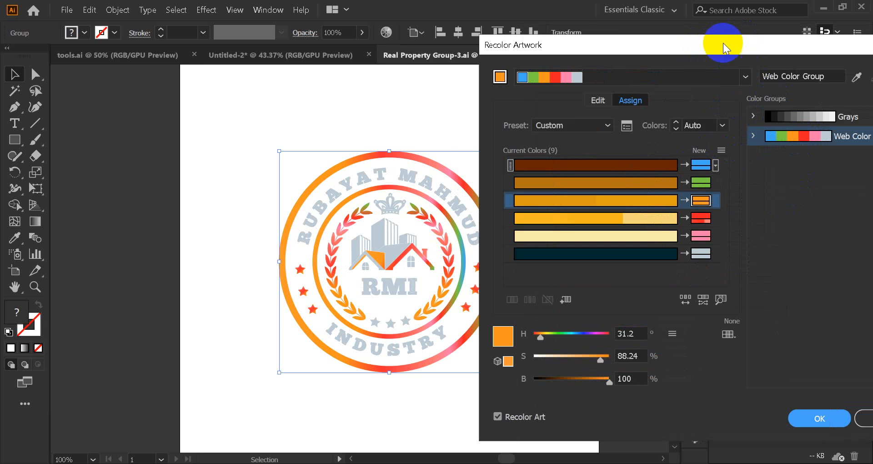
Step: Examine how the active colours of the Web Color Group are assigned to the logo's current colours in Recolor Artwork
{"action": "left_click_drag", "start_coordinate": [723, 43], "coordinate": [676, 72]}
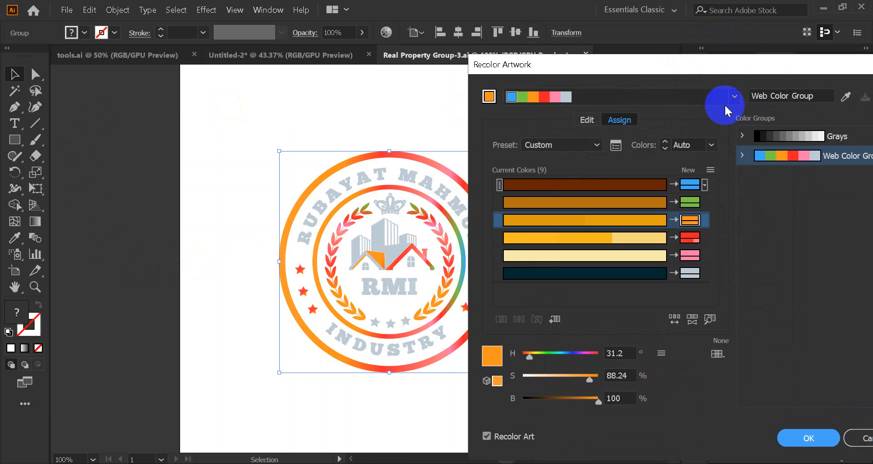
{"action": "left_click", "coordinate": [805, 156]}
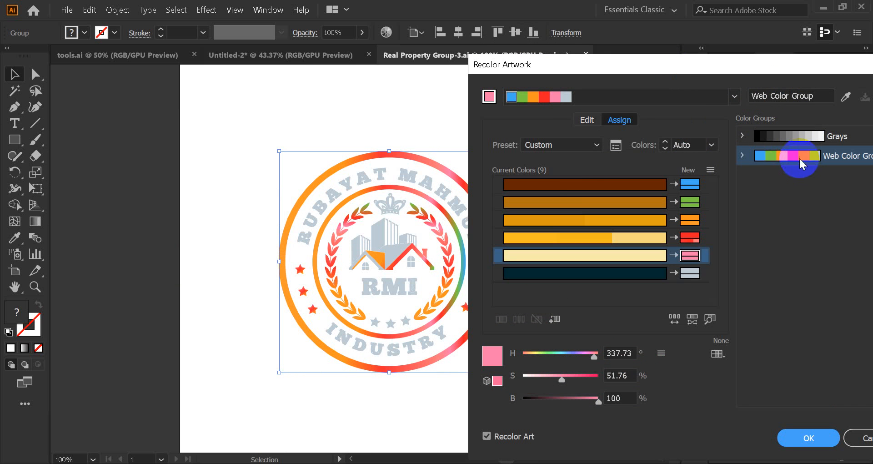
{"action": "left_click", "coordinate": [764, 155]}
{"action": "left_click", "coordinate": [762, 156]}
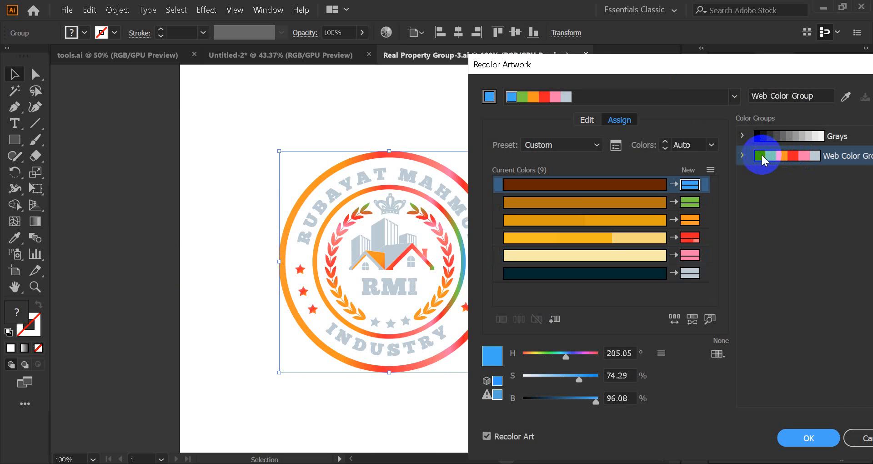
{"action": "left_click", "coordinate": [522, 97]}
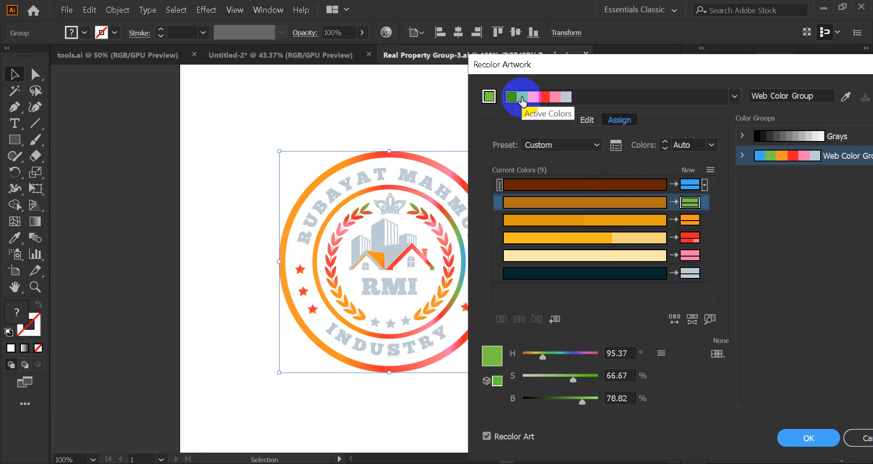
{"action": "left_click", "coordinate": [537, 97]}
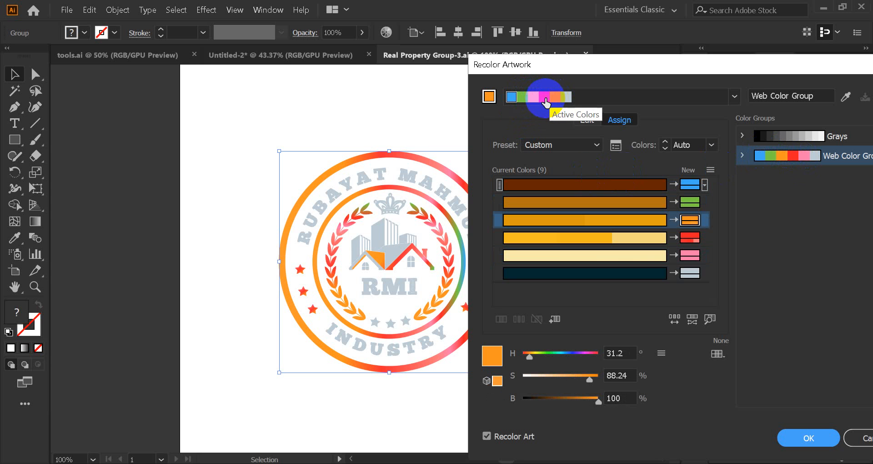
{"action": "left_click_drag", "start_coordinate": [545, 100], "coordinate": [534, 99]}
{"action": "left_click", "coordinate": [550, 99]}
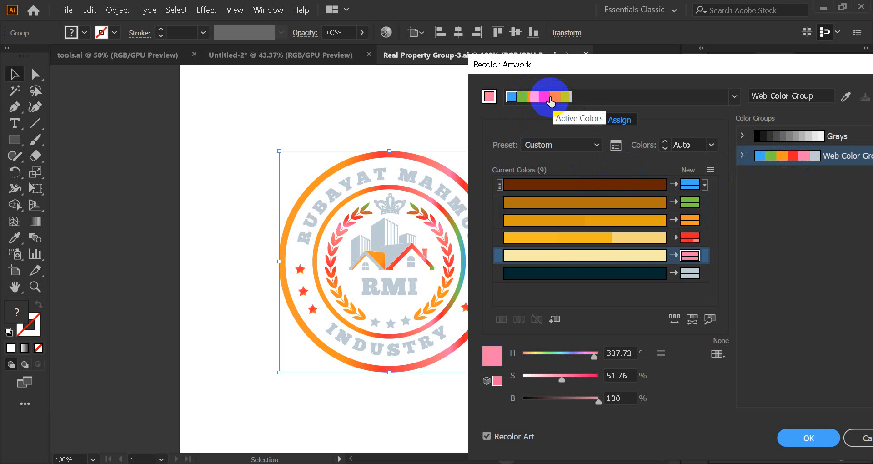
{"action": "left_click", "coordinate": [552, 239]}
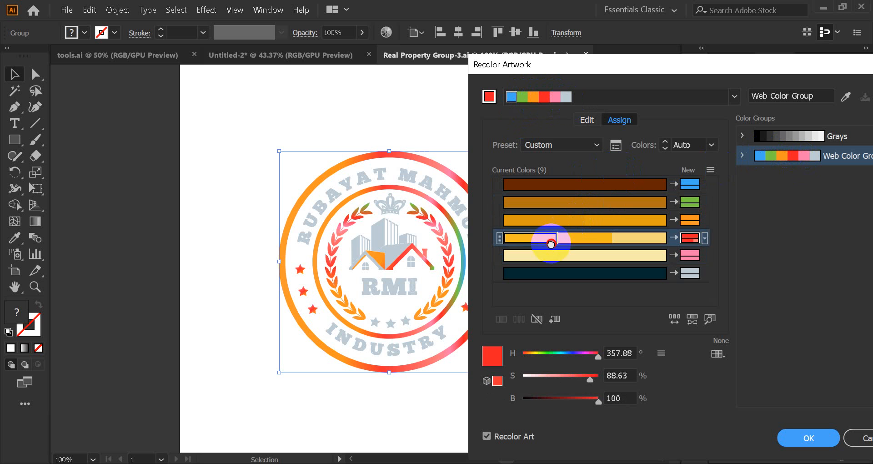
{"action": "left_click", "coordinate": [563, 220]}
{"action": "left_click_drag", "start_coordinate": [563, 220], "coordinate": [690, 221]}
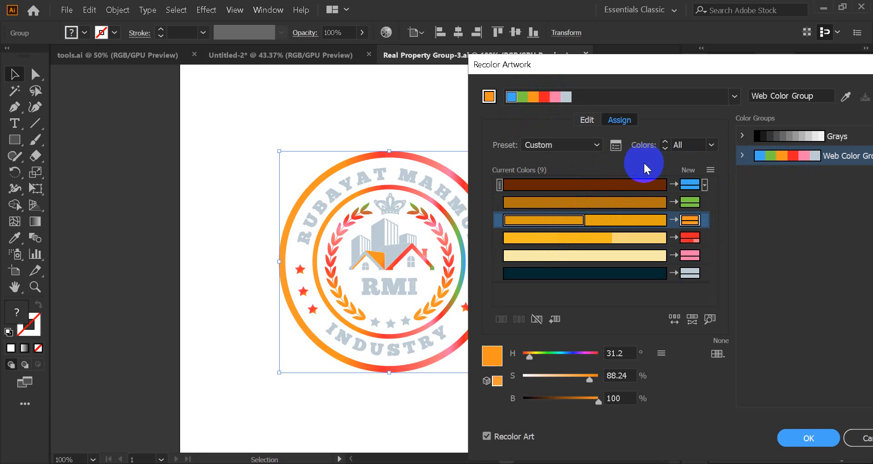
Step: Limit the logo's recolouring with the Web Color Group to 2 colours, apply it and clear the selection
{"action": "left_click", "coordinate": [712, 149]}
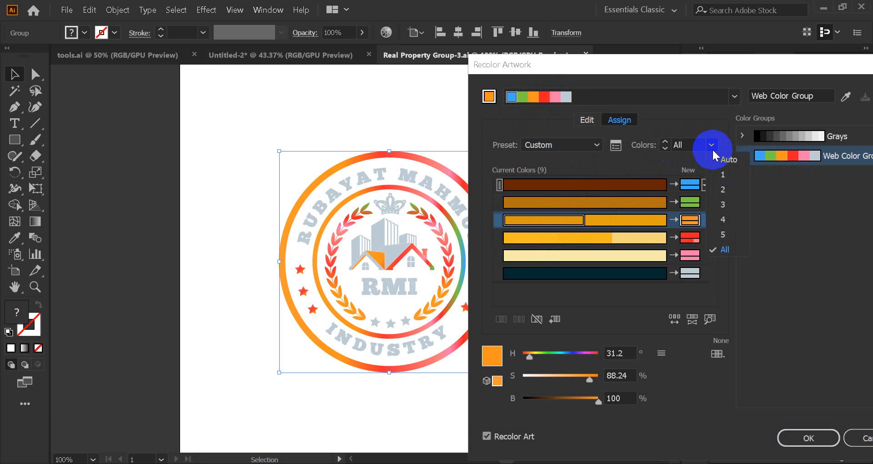
{"action": "left_click", "coordinate": [710, 146]}
{"action": "left_click", "coordinate": [710, 146]}
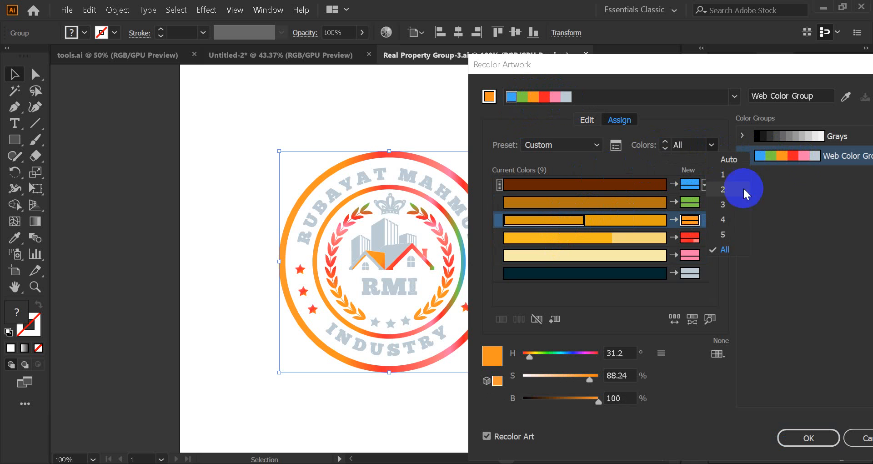
{"action": "left_click", "coordinate": [724, 187]}
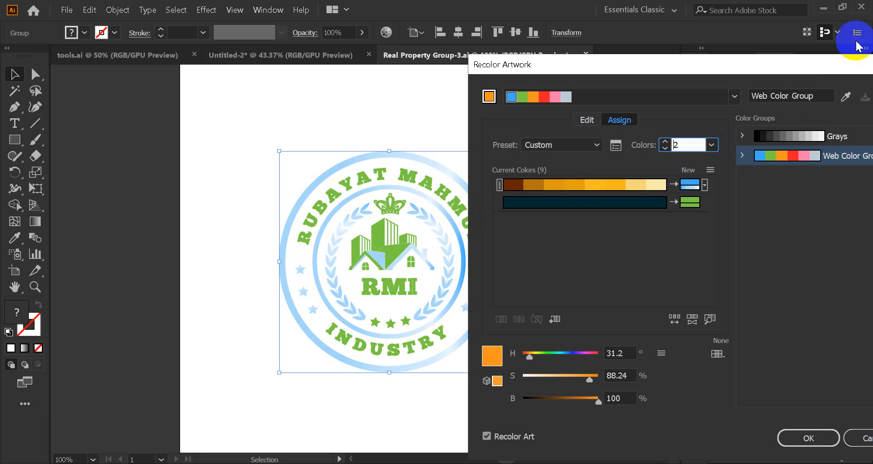
{"action": "left_click_drag", "start_coordinate": [816, 71], "coordinate": [597, 73]}
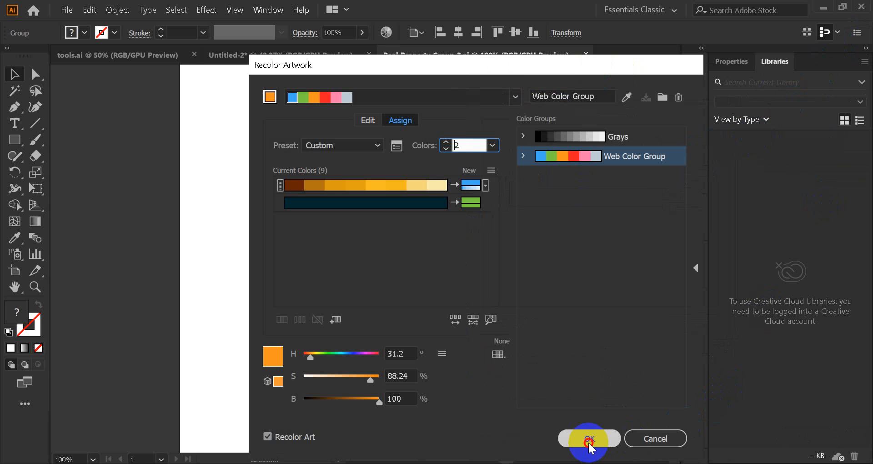
{"action": "left_click", "coordinate": [588, 438]}
{"action": "left_click", "coordinate": [496, 119]}
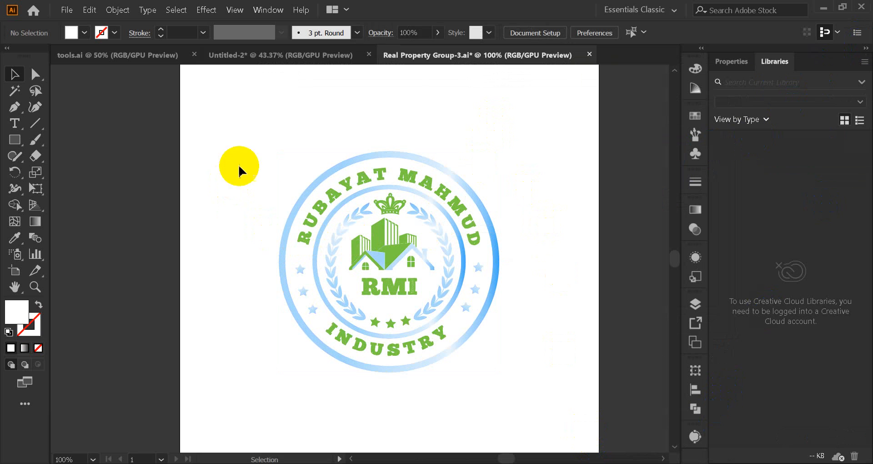
Step: Select the whole recoloured round logo on the artboard
{"action": "left_click_drag", "start_coordinate": [243, 164], "coordinate": [520, 416]}
{"action": "left_click", "coordinate": [518, 416]}
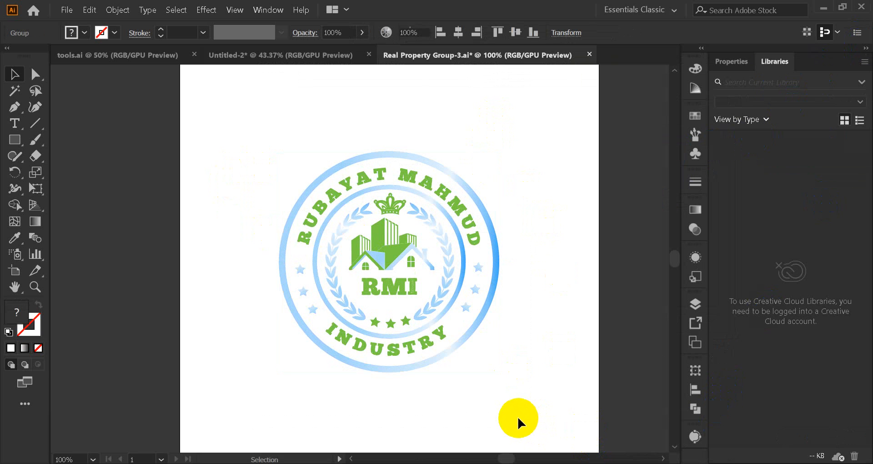
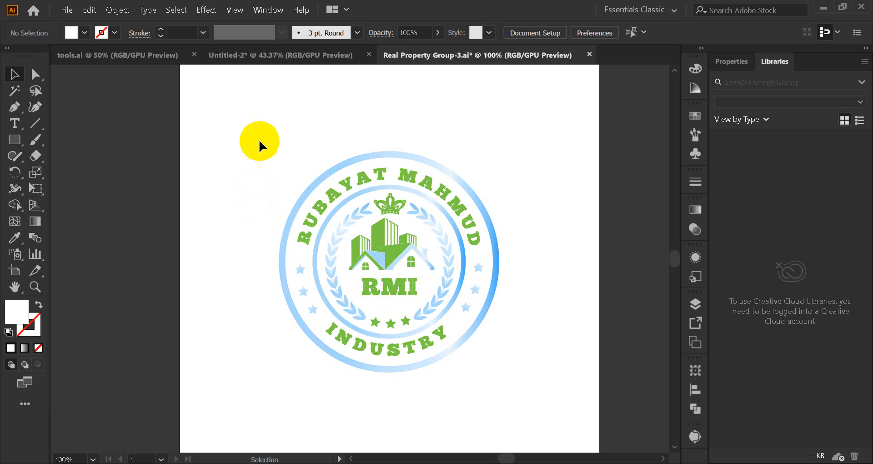
Step: Select the whole round logo group and apply the Web Color Group to it in Recolor Artwork, keeping the logo in view
{"action": "left_click_drag", "start_coordinate": [259, 141], "coordinate": [559, 431]}
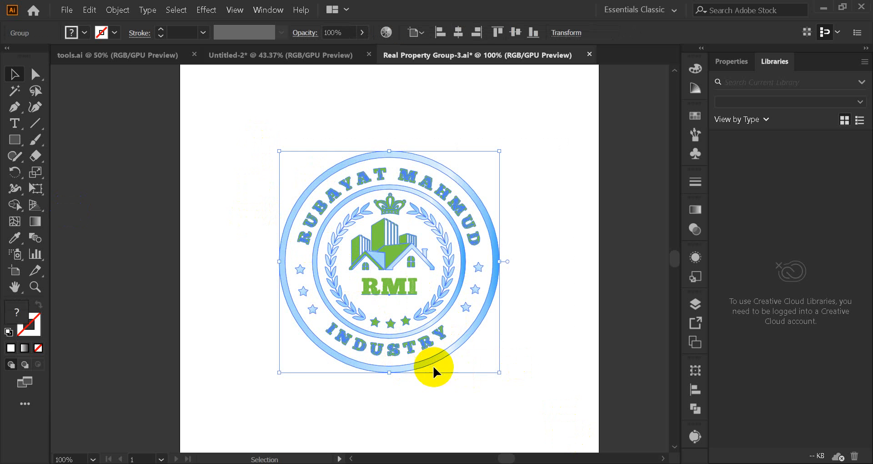
{"action": "left_click_drag", "start_coordinate": [434, 367], "coordinate": [242, 362]}
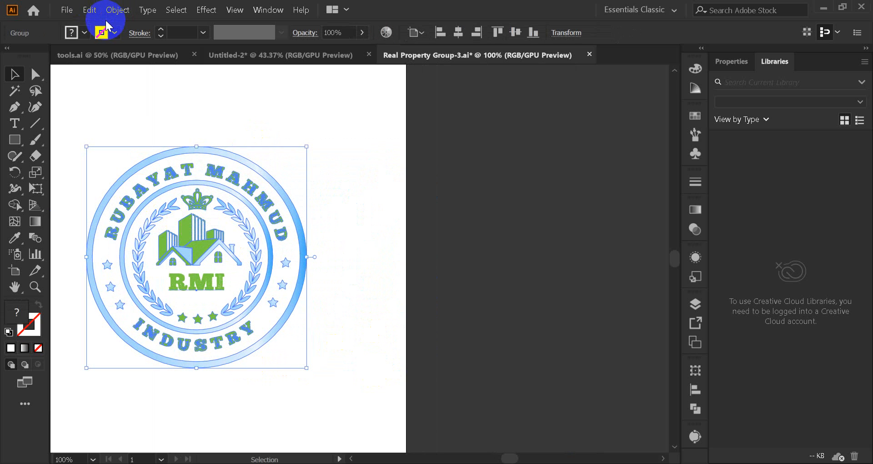
{"action": "left_click", "coordinate": [89, 14]}
{"action": "mouse_move", "coordinate": [166, 231]}
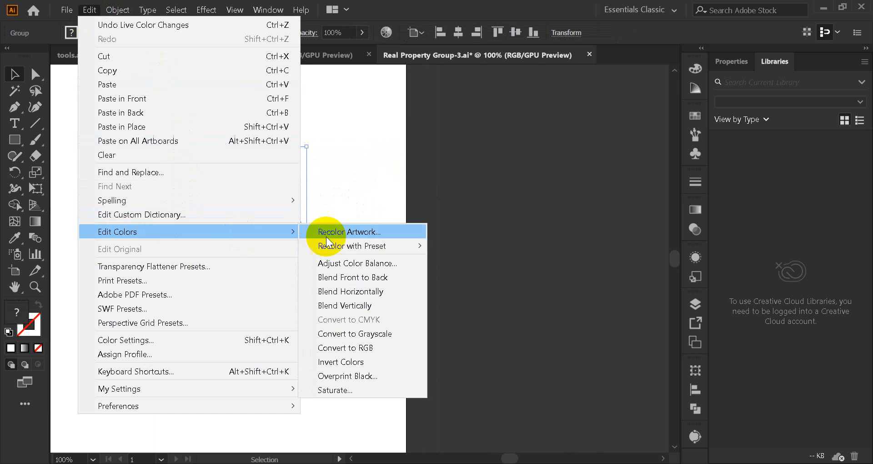
{"action": "mouse_move", "coordinate": [368, 244]}
{"action": "left_click", "coordinate": [386, 233]}
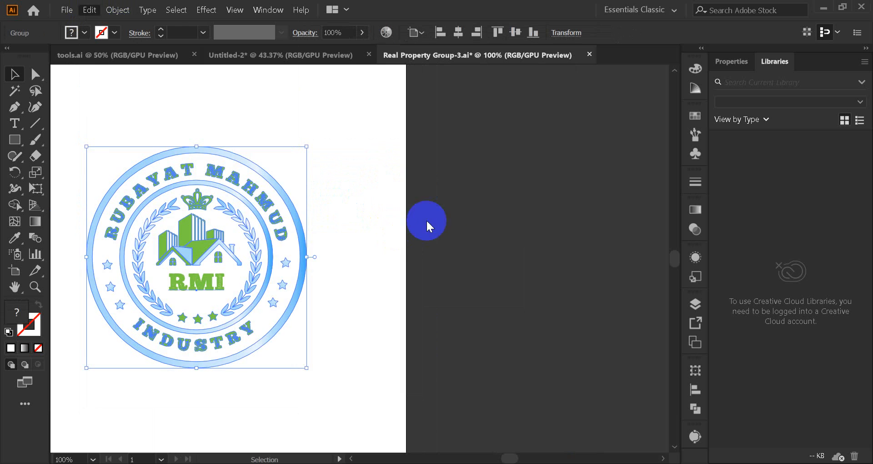
{"action": "left_click_drag", "start_coordinate": [466, 72], "coordinate": [576, 73]}
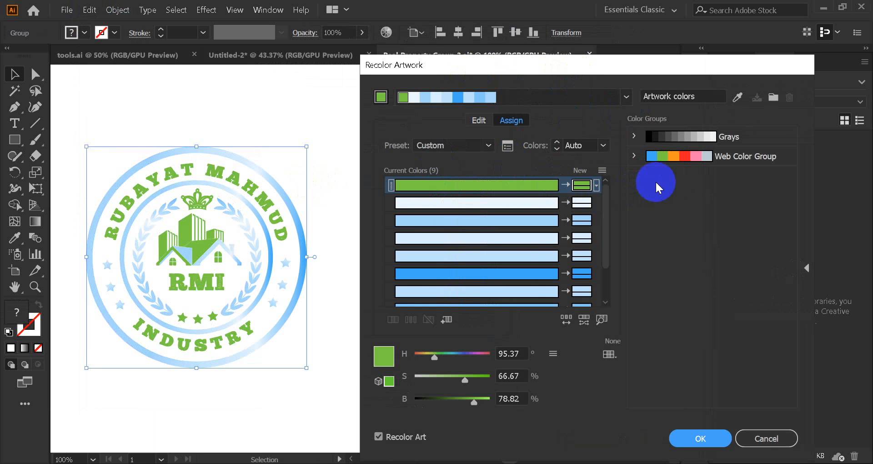
{"action": "left_click", "coordinate": [684, 154]}
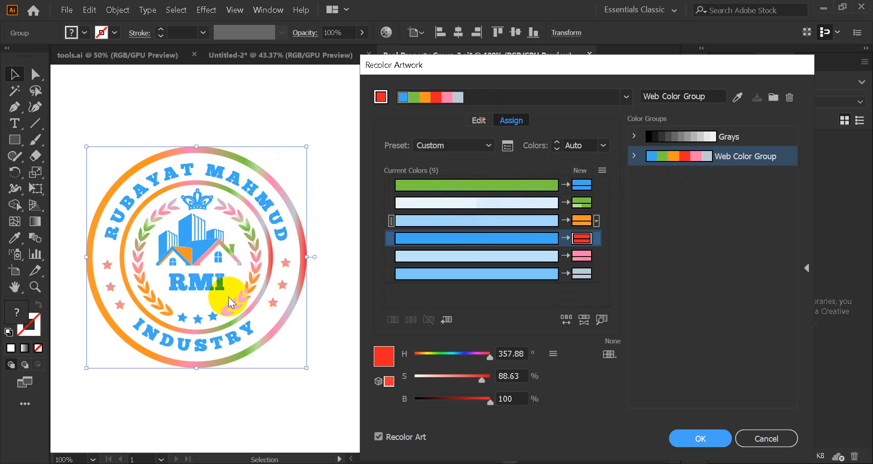
Step: Preview the logo's recolouring with the Web Color Group limited to 2, 3, 4 and 5 colours in turn
{"action": "left_click", "coordinate": [602, 146]}
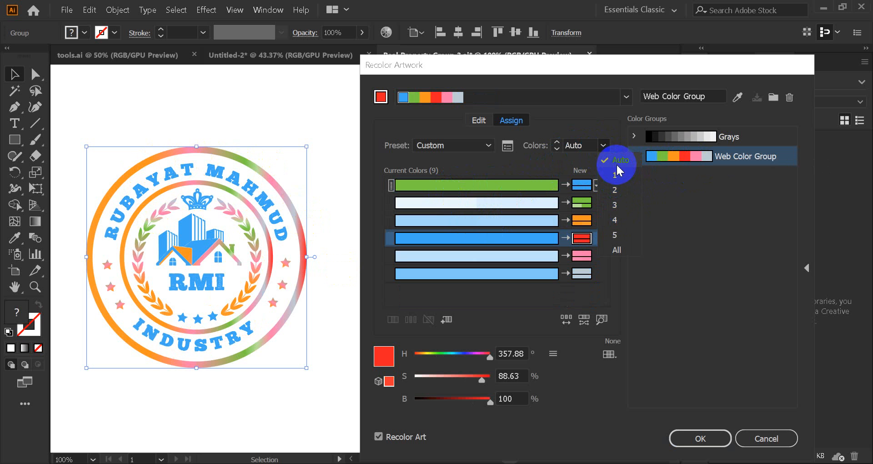
{"action": "left_click", "coordinate": [623, 188]}
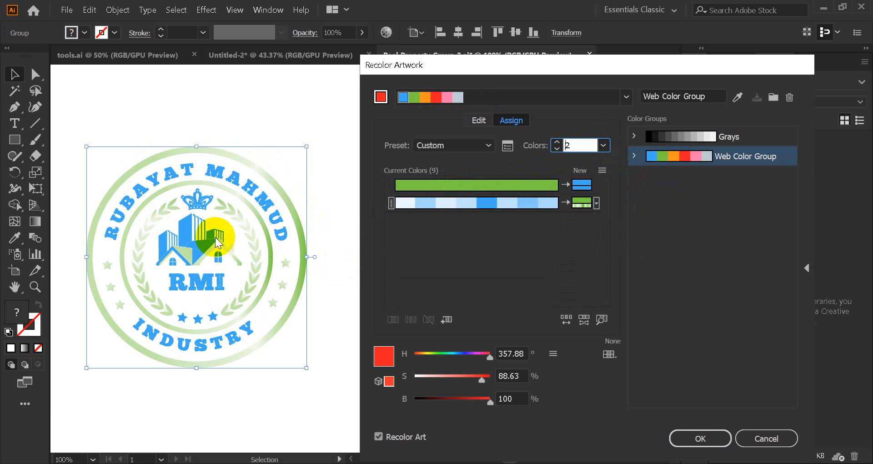
{"action": "left_click", "coordinate": [602, 146]}
{"action": "left_click", "coordinate": [612, 202]}
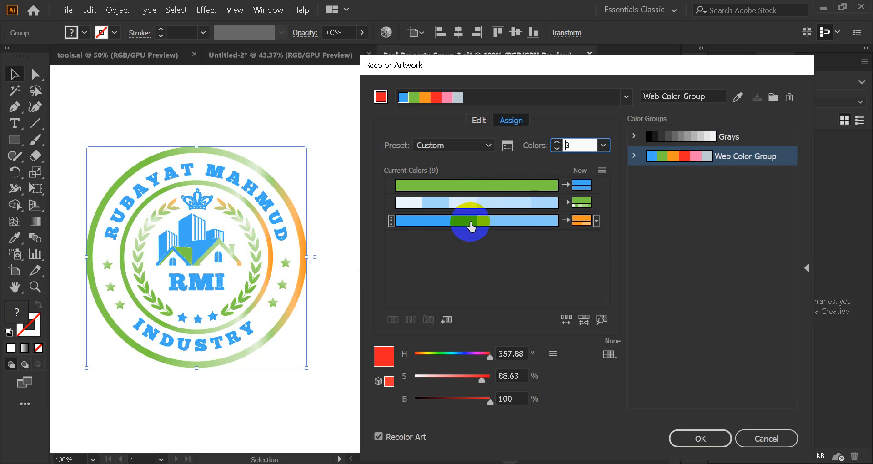
{"action": "left_click", "coordinate": [603, 146]}
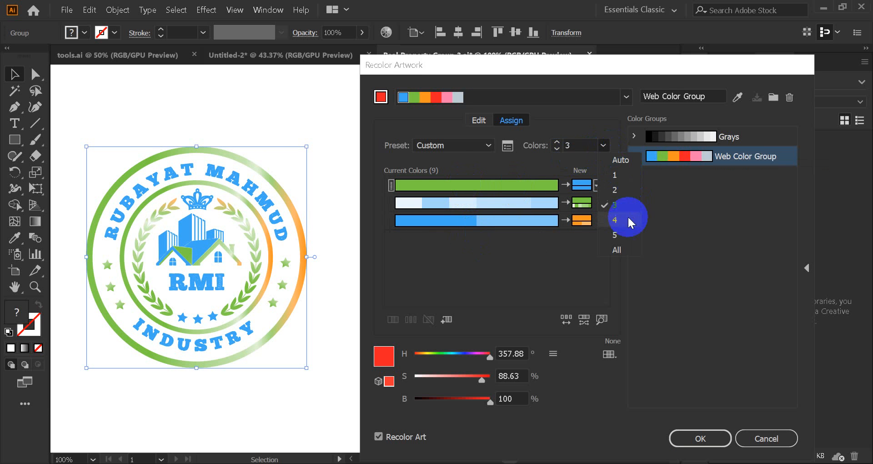
{"action": "left_click", "coordinate": [615, 220]}
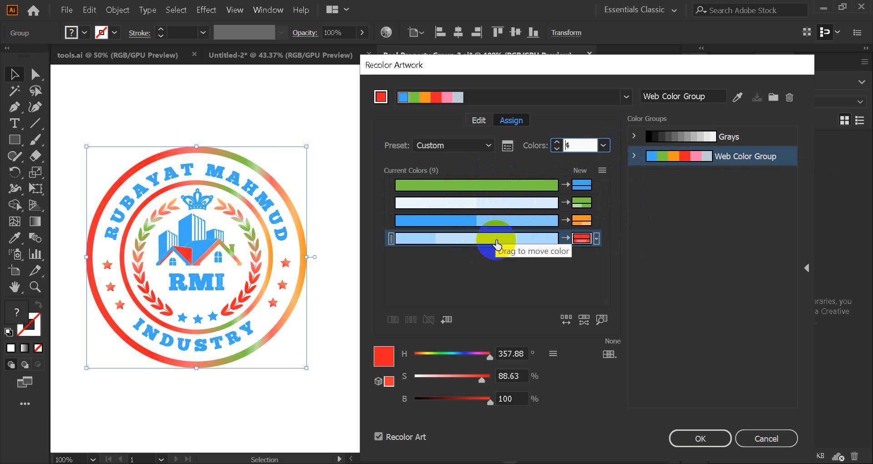
{"action": "left_click", "coordinate": [603, 146]}
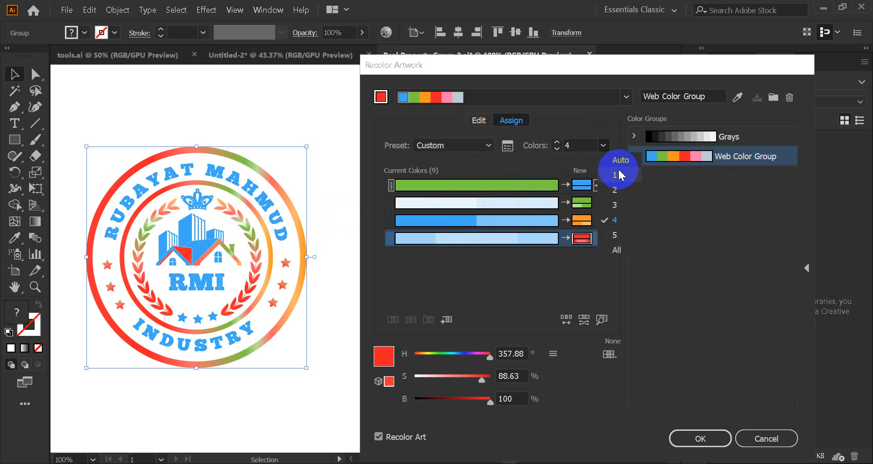
{"action": "left_click", "coordinate": [616, 237]}
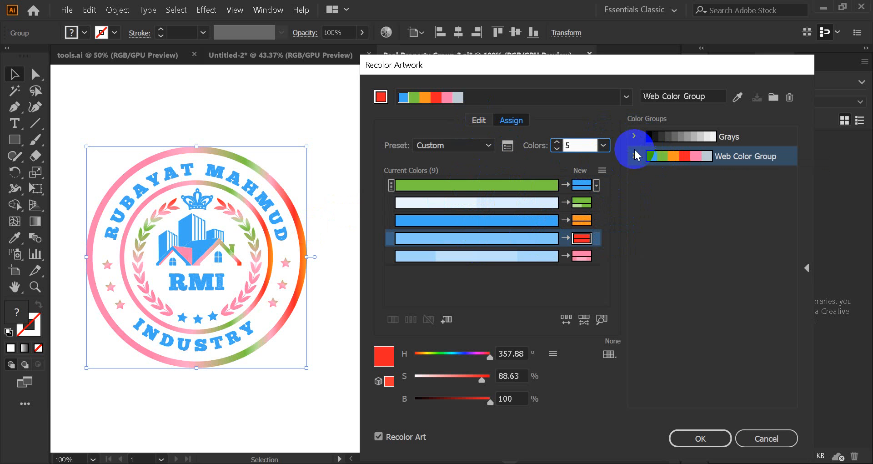
Step: Set the number of recolouring colours to All and check the whole list of current colours and their assignments
{"action": "left_click", "coordinate": [603, 146]}
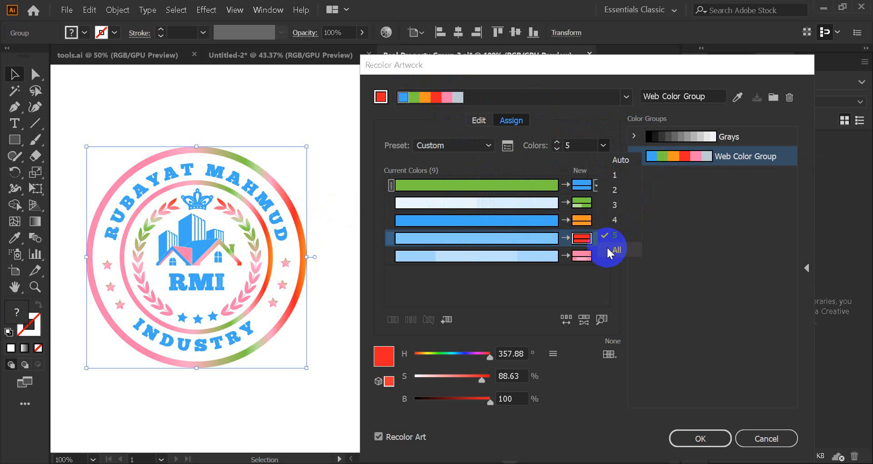
{"action": "left_click", "coordinate": [617, 249]}
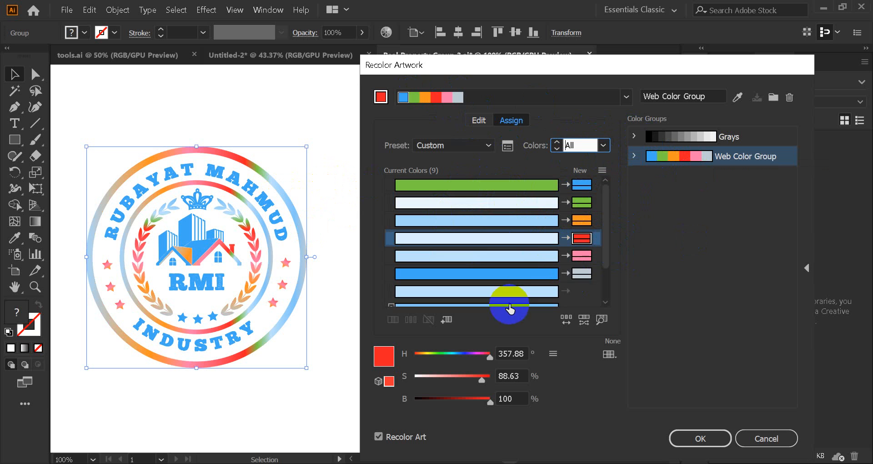
{"action": "scroll", "coordinate": [531, 255], "scroll_direction": "down", "scroll_amount": 1}
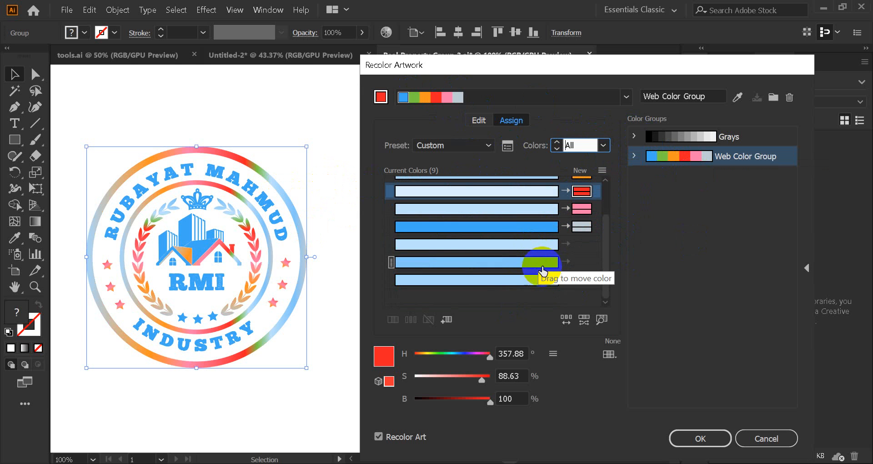
{"action": "scroll", "coordinate": [514, 300], "scroll_direction": "up", "scroll_amount": 4}
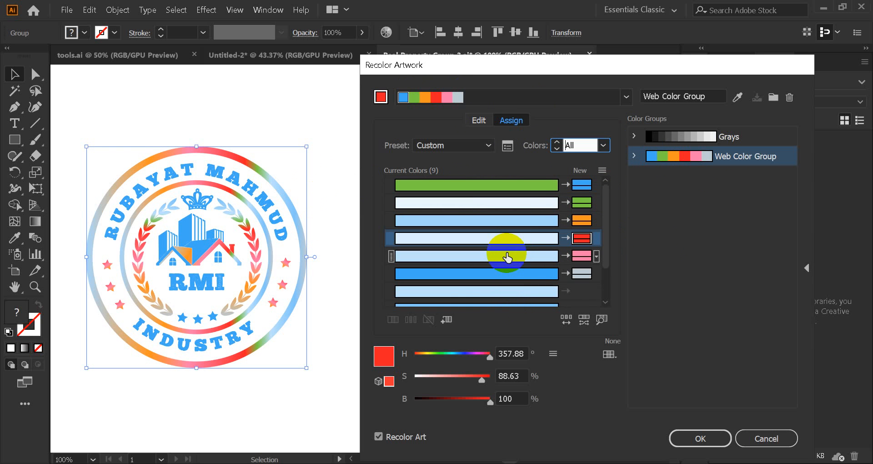
Step: Shift the linked harmony on the colour wheel by moving the grey-blue colour to about 245° hue and 28% saturation, and check the new assignments
{"action": "left_click", "coordinate": [483, 121]}
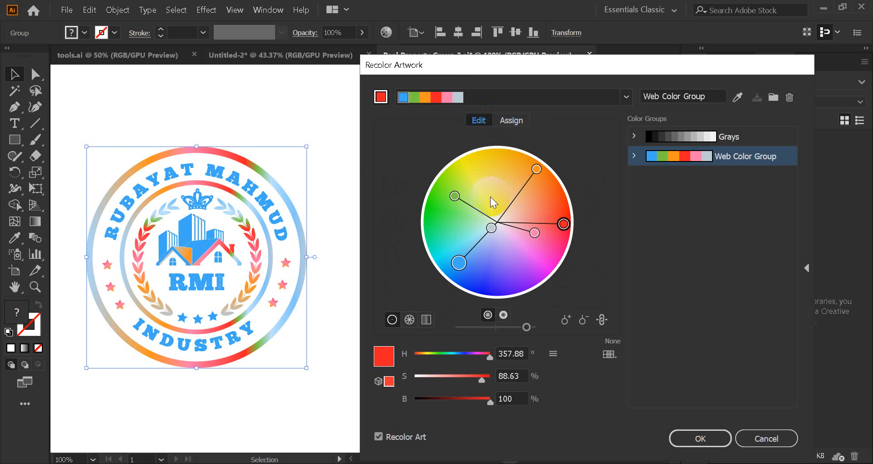
{"action": "left_click", "coordinate": [492, 227]}
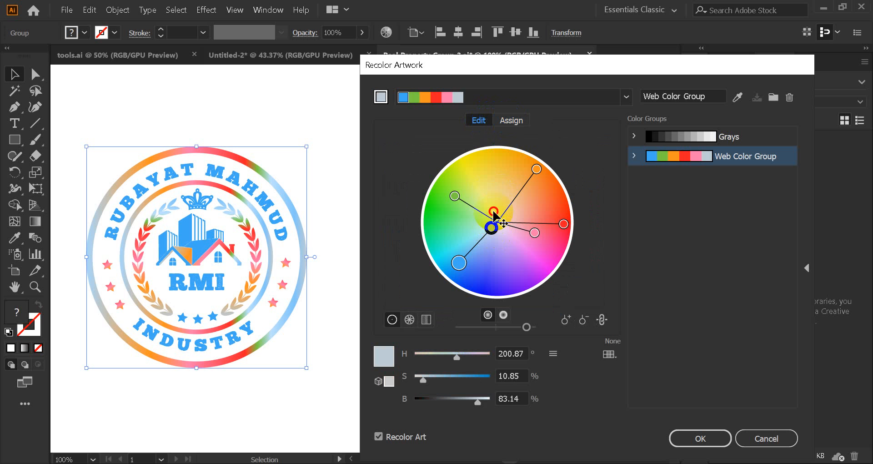
{"action": "left_click_drag", "start_coordinate": [493, 226], "coordinate": [495, 243]}
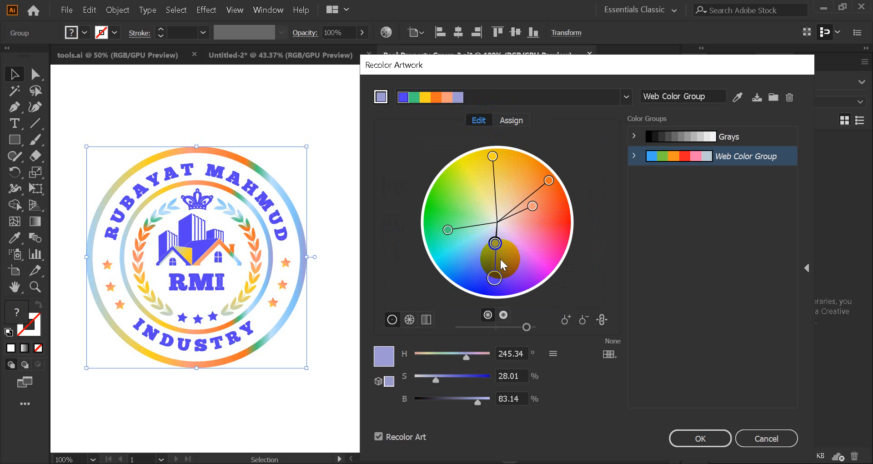
{"action": "left_click", "coordinate": [509, 120]}
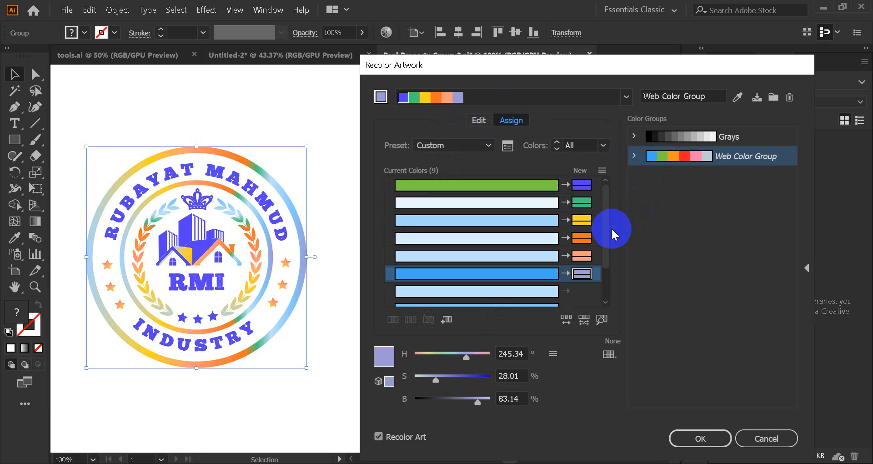
{"action": "scroll", "coordinate": [605, 231], "scroll_direction": "down", "scroll_amount": 3}
{"action": "scroll", "coordinate": [600, 230], "scroll_direction": "up", "scroll_amount": 3}
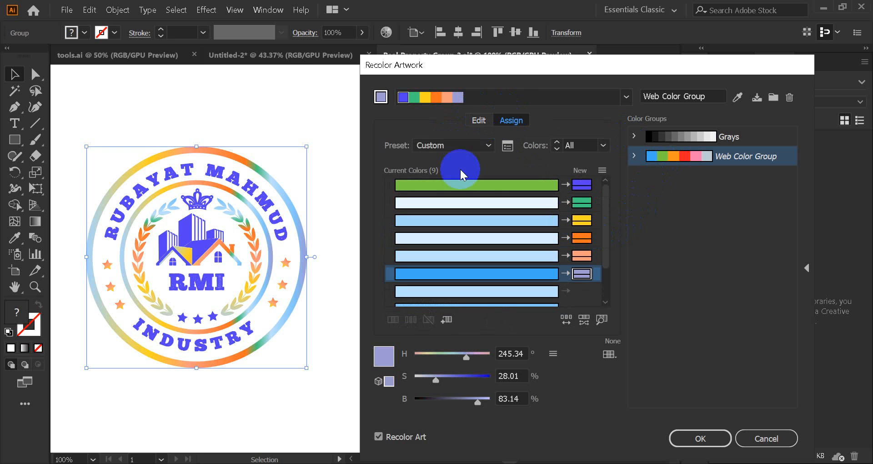
{"action": "left_click", "coordinate": [481, 121]}
{"action": "left_click", "coordinate": [511, 122]}
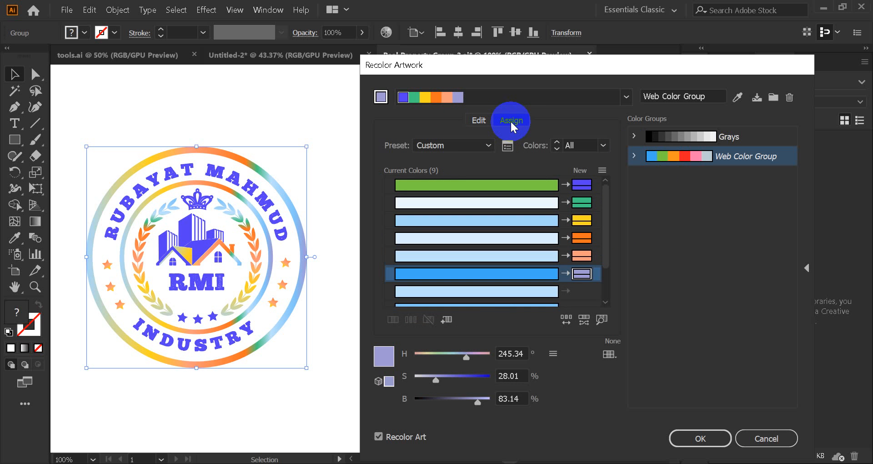
Step: Rotate the linked colours around the colour wheel through several handles, finishing with the main colour as violet-blue at about 249° hue and 81% saturation
{"action": "left_click", "coordinate": [478, 120]}
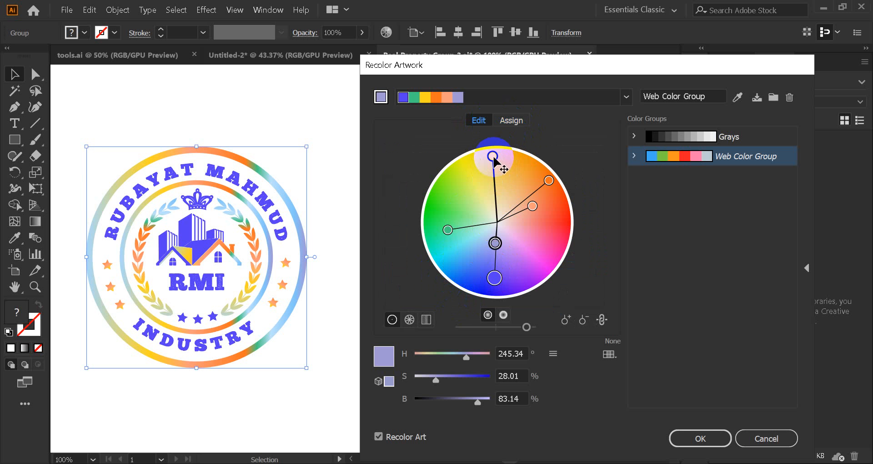
{"action": "mouse_move", "coordinate": [492, 157]}
{"action": "left_mouse_down"}
{"action": "mouse_move", "coordinate": [457, 189]}
{"action": "mouse_move", "coordinate": [455, 230]}
{"action": "left_mouse_up"}
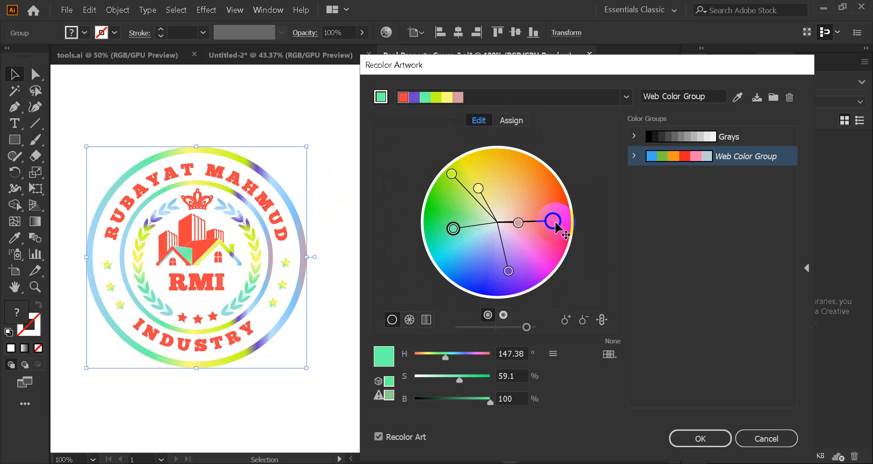
{"action": "left_click_drag", "start_coordinate": [555, 223], "coordinate": [545, 194]}
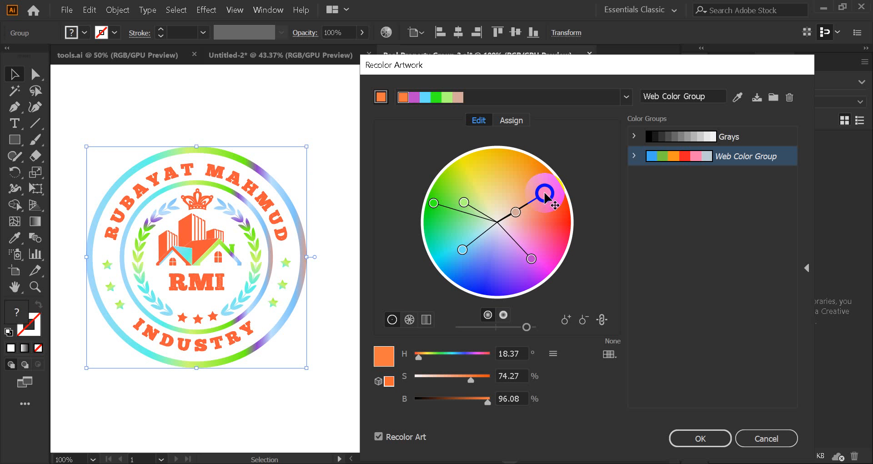
{"action": "mouse_move", "coordinate": [464, 251]}
{"action": "left_mouse_down"}
{"action": "mouse_move", "coordinate": [538, 249]}
{"action": "mouse_move", "coordinate": [535, 258]}
{"action": "left_mouse_up"}
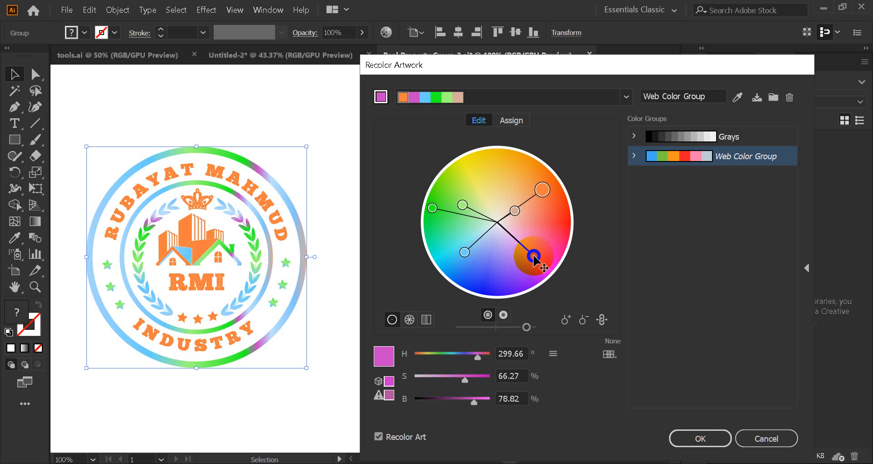
{"action": "left_click_drag", "start_coordinate": [461, 253], "coordinate": [464, 259]}
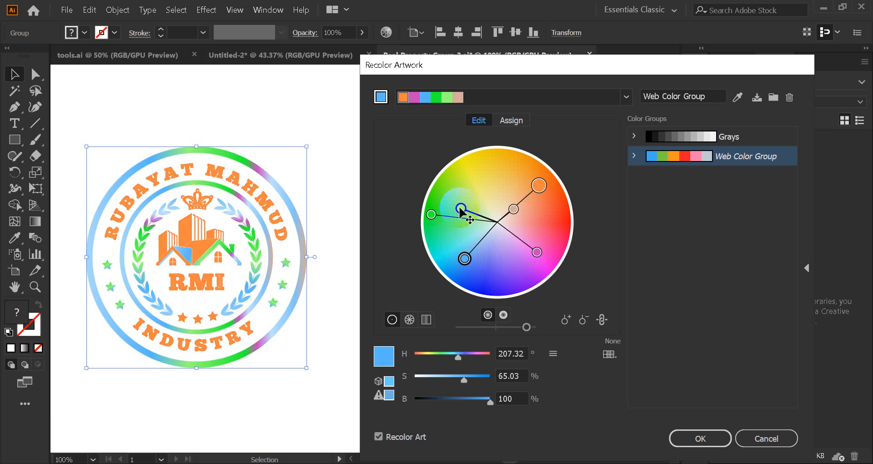
{"action": "left_click_drag", "start_coordinate": [461, 209], "coordinate": [532, 208]}
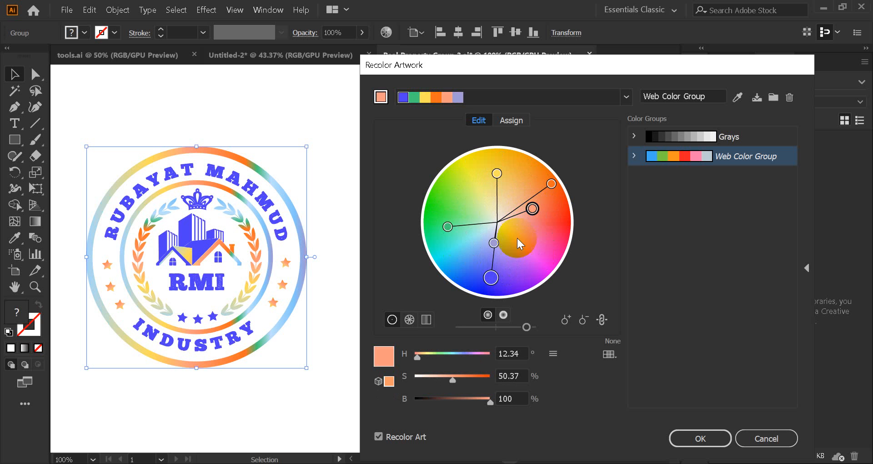
{"action": "mouse_move", "coordinate": [490, 277]}
{"action": "left_mouse_down"}
{"action": "mouse_move", "coordinate": [498, 240]}
{"action": "mouse_move", "coordinate": [496, 281]}
{"action": "left_mouse_up"}
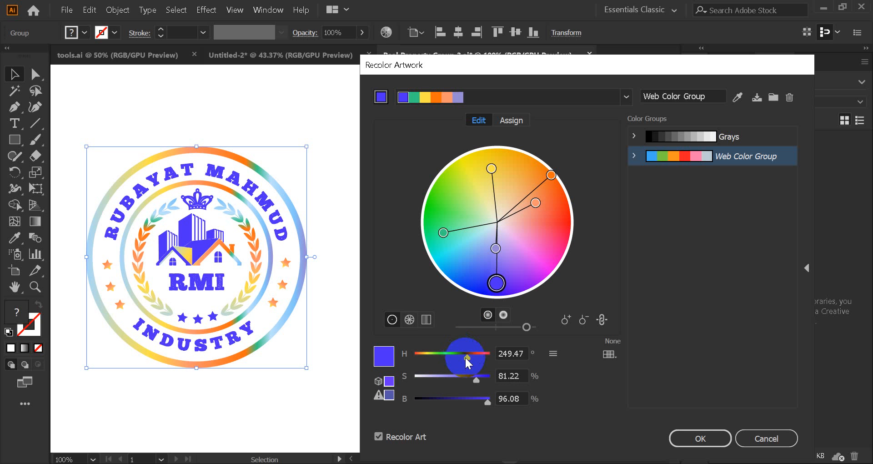
Step: Change the logo's main new colour to purple with hue 290°, saturation 55% and brightness 83%
{"action": "left_click_drag", "start_coordinate": [466, 358], "coordinate": [470, 384]}
{"action": "left_click_drag", "start_coordinate": [456, 362], "coordinate": [468, 357]}
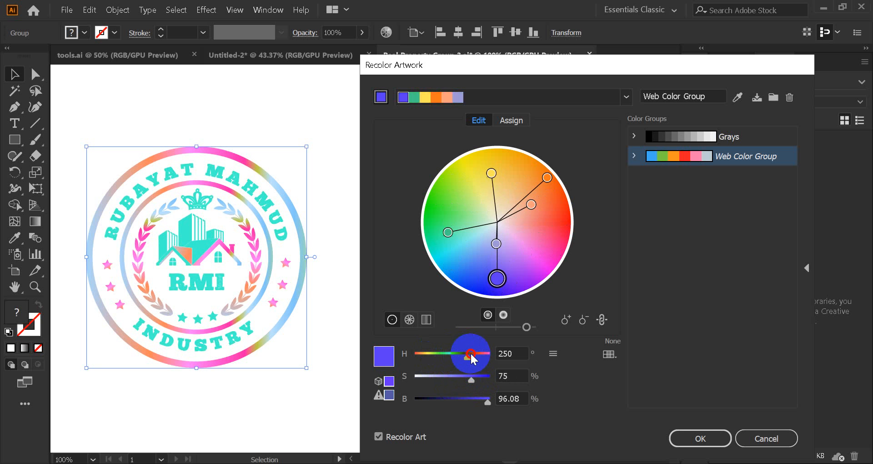
{"action": "left_click_drag", "start_coordinate": [486, 400], "coordinate": [456, 380]}
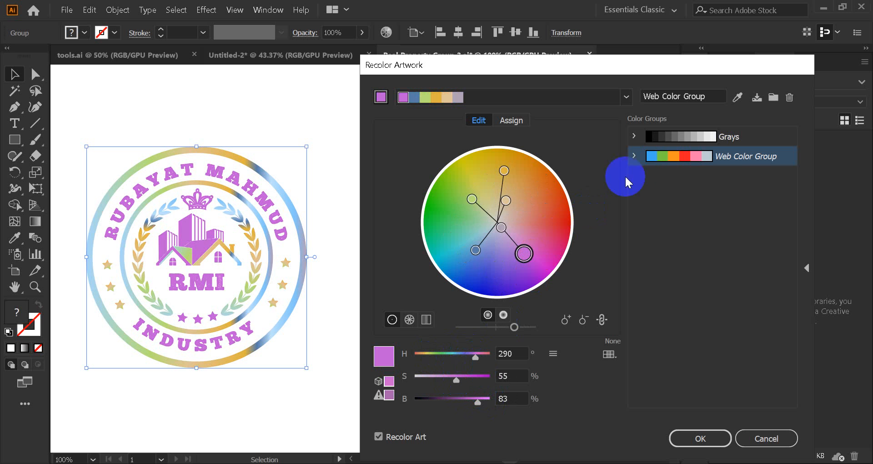
Step: Apply the recolouring, save the changes to the Web Color Group swatch group and clear the selection
{"action": "left_click", "coordinate": [703, 440]}
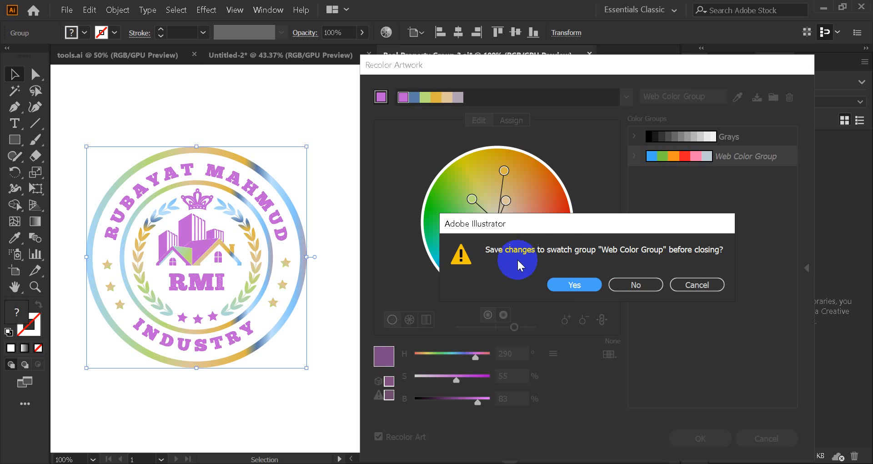
{"action": "left_click", "coordinate": [588, 282]}
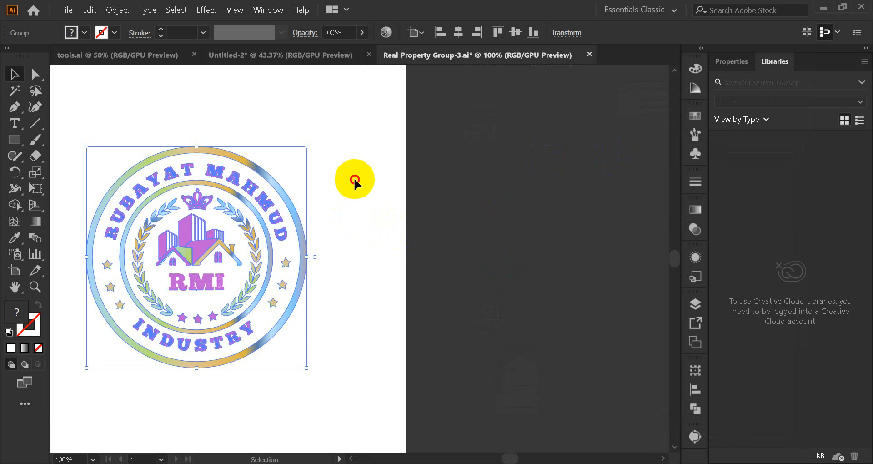
{"action": "left_click", "coordinate": [354, 180]}
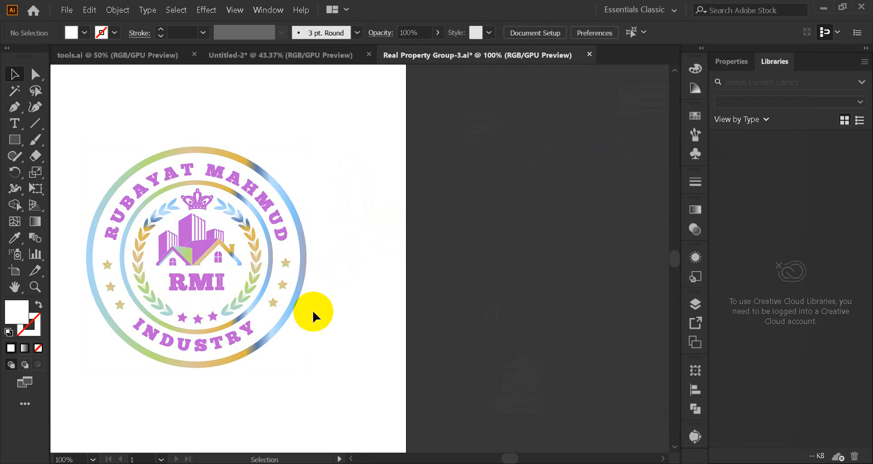
Step: Examine the recoloured logo up close alongside the document's swatches, and leave nothing selected
{"action": "left_click_drag", "start_coordinate": [331, 318], "coordinate": [483, 328]}
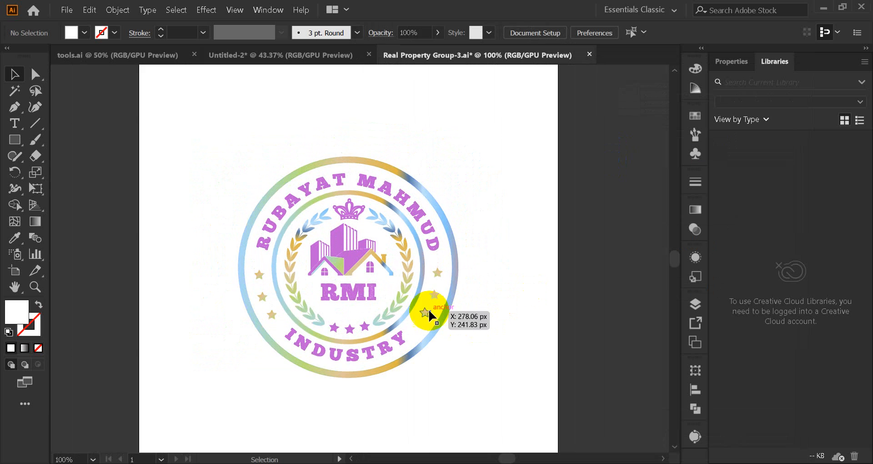
{"action": "scroll", "coordinate": [411, 291], "scroll_direction": "up", "scroll_amount": 2}
{"action": "scroll", "coordinate": [409, 291], "scroll_direction": "down", "scroll_amount": 1}
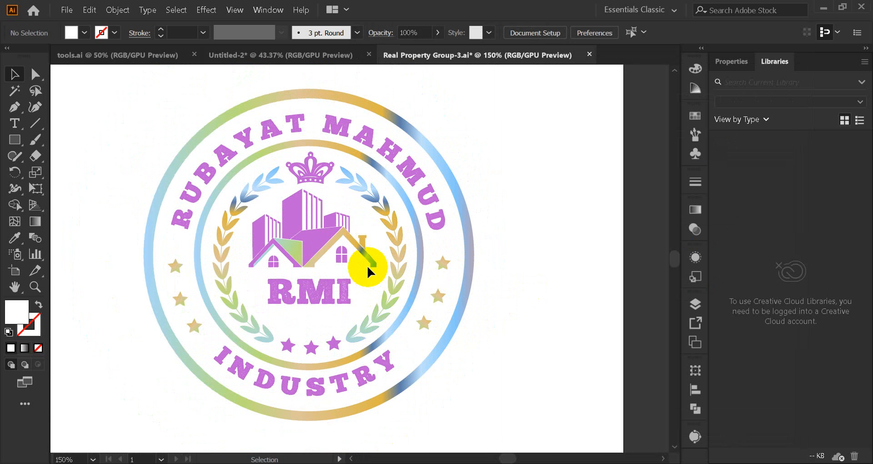
{"action": "left_click", "coordinate": [694, 114]}
{"action": "left_click", "coordinate": [84, 33]}
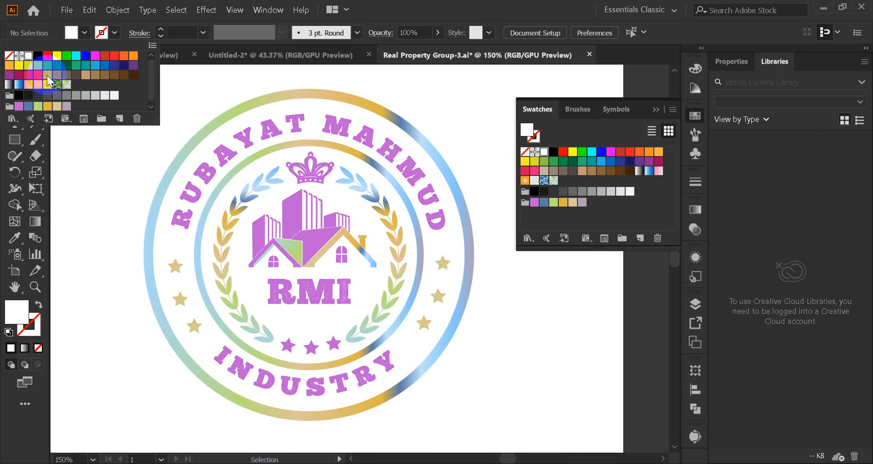
{"action": "left_click", "coordinate": [418, 132]}
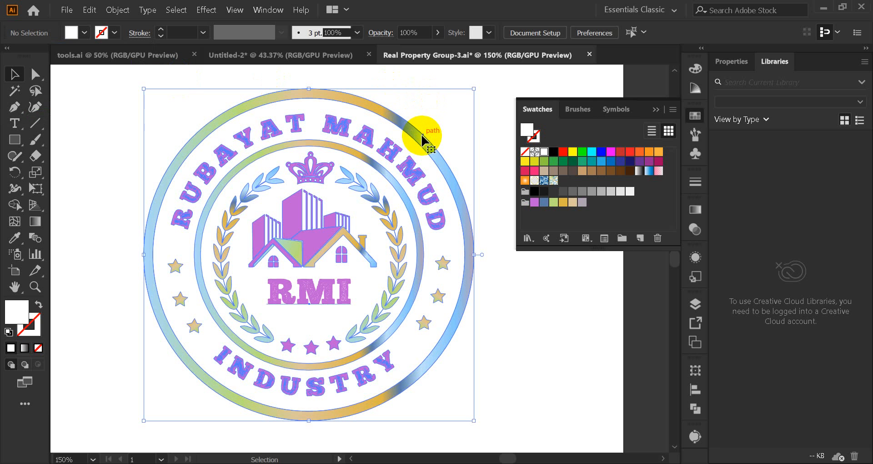
{"action": "left_click", "coordinate": [482, 112]}
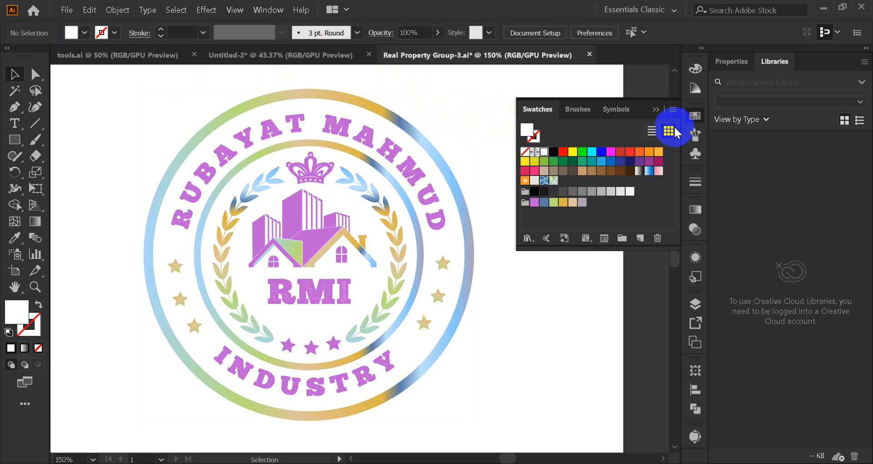
Step: Open the Web swatch library and browse through its colours
{"action": "left_click", "coordinate": [673, 111]}
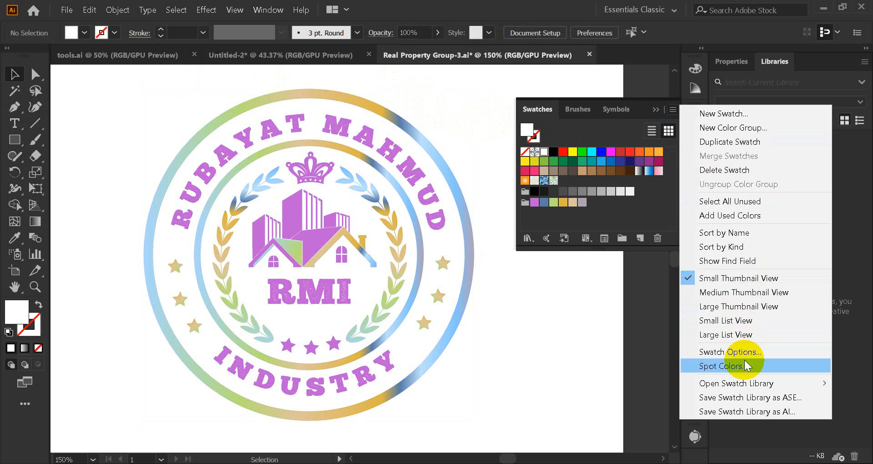
{"action": "mouse_move", "coordinate": [740, 384]}
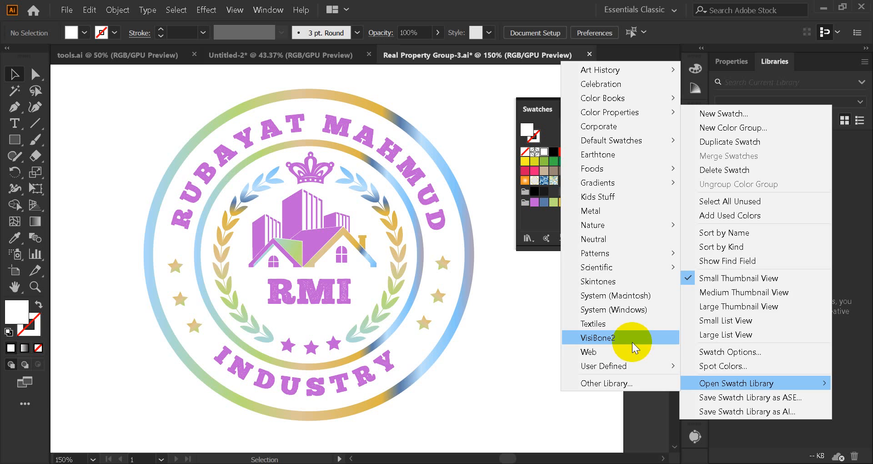
{"action": "left_click", "coordinate": [623, 351]}
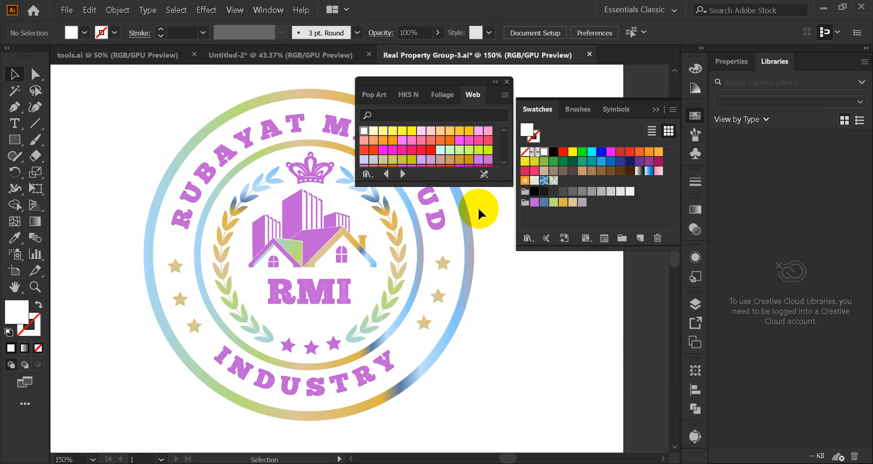
{"action": "scroll", "coordinate": [411, 155], "scroll_direction": "down", "scroll_amount": 5}
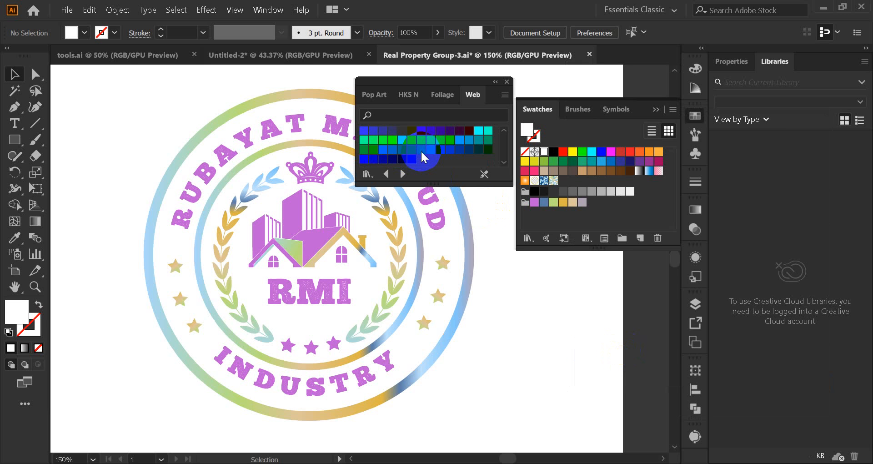
{"action": "scroll", "coordinate": [421, 153], "scroll_direction": "up", "scroll_amount": 6}
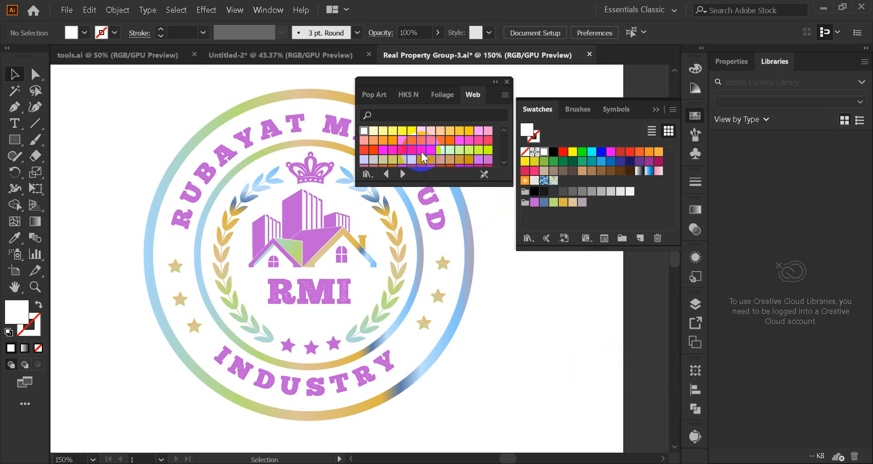
Step: Try several Web library swatches as the fill colour, including red FF0033 and a pink, finishing with yellow FFFF33
{"action": "left_click", "coordinate": [424, 152]}
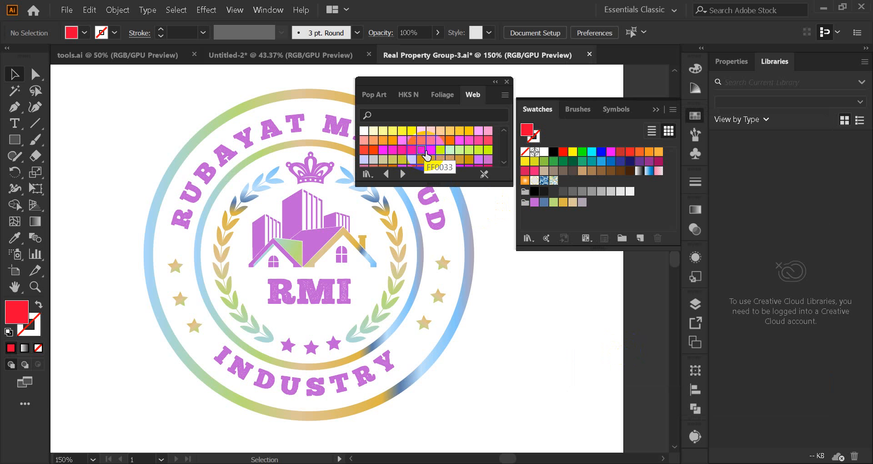
{"action": "left_click", "coordinate": [415, 141]}
{"action": "left_click", "coordinate": [405, 143]}
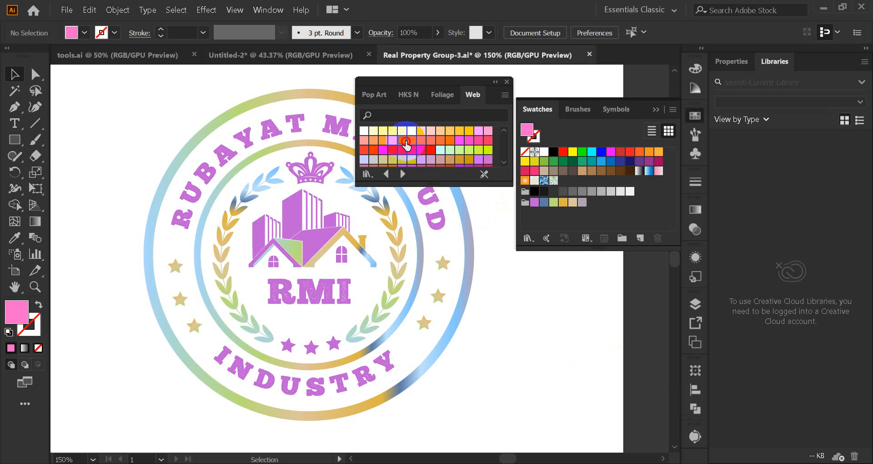
{"action": "left_click", "coordinate": [402, 130]}
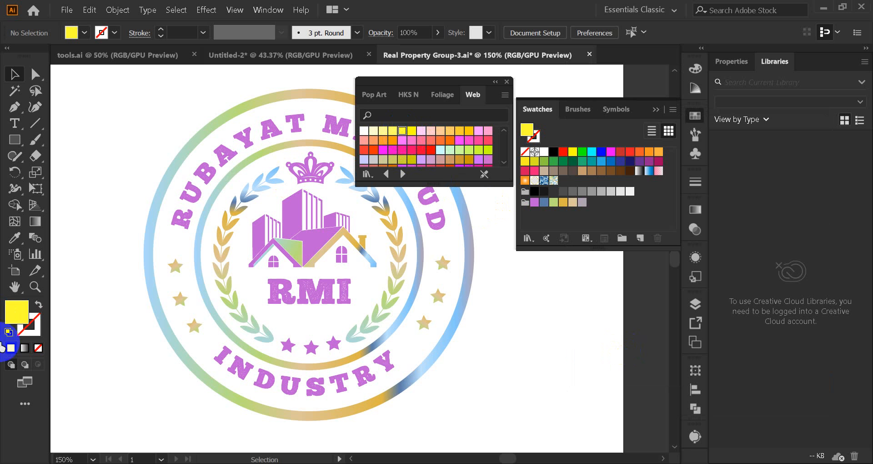
Step: Inspect the yellow fill's hex code and colour values in the Color Picker, and leave it without changes
{"action": "left_click", "coordinate": [13, 313]}
{"action": "double_click", "coordinate": [13, 314]}
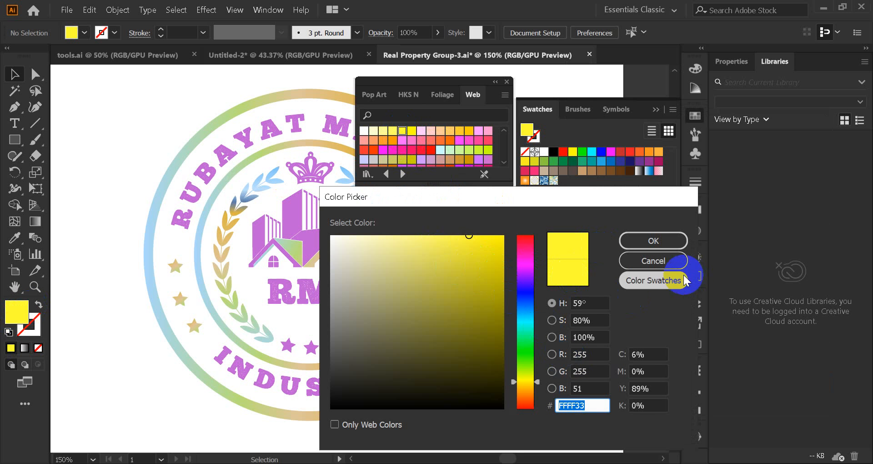
{"action": "left_click", "coordinate": [655, 260]}
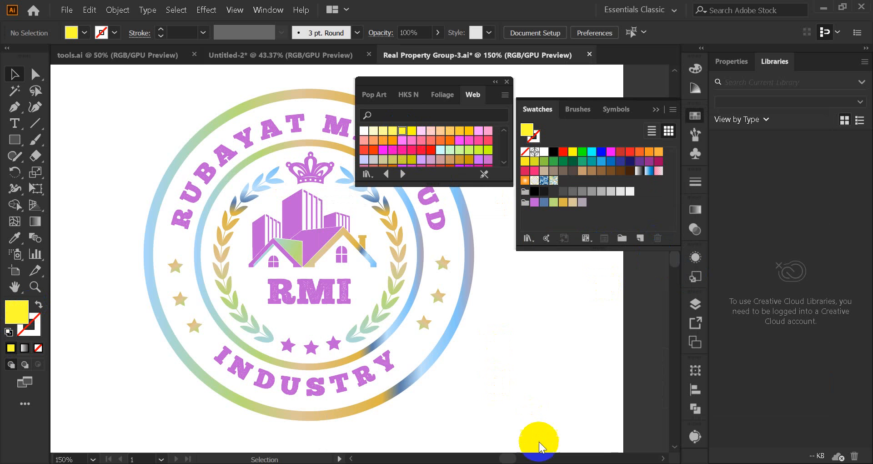
Step: Switch to Google Chrome and replace the existing Google search with "color code"
{"action": "left_click", "coordinate": [409, 418]}
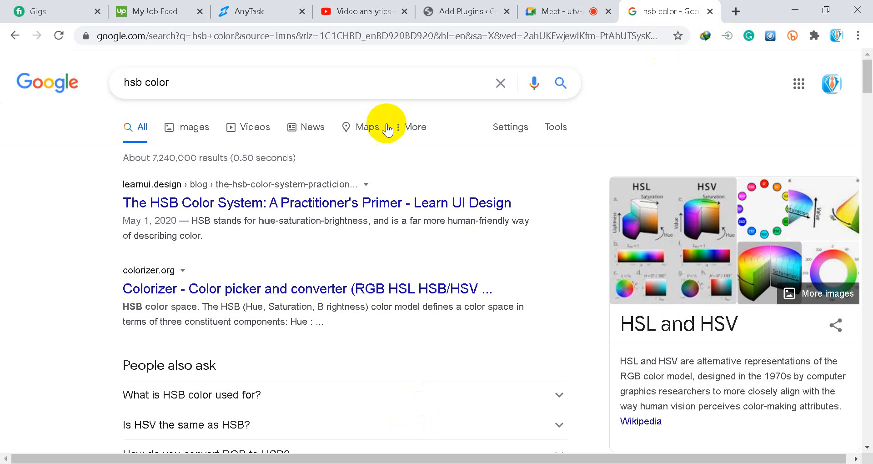
{"action": "left_click_drag", "start_coordinate": [227, 96], "coordinate": [111, 92]}
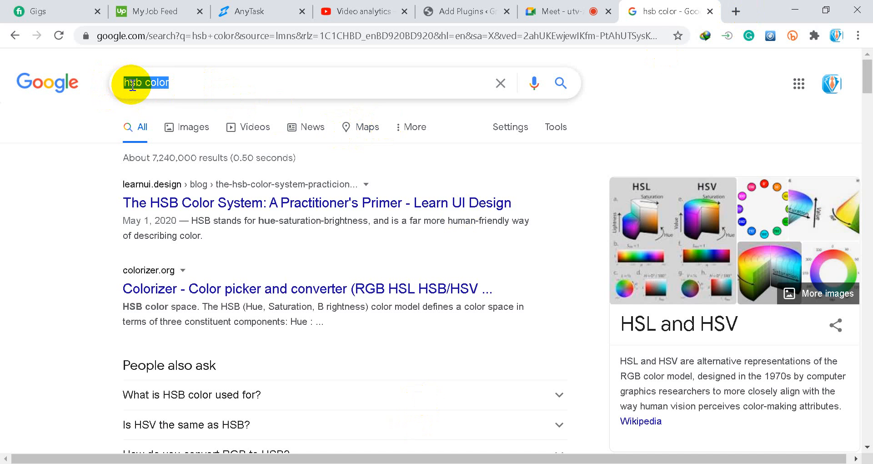
{"action": "type", "text": "co"}
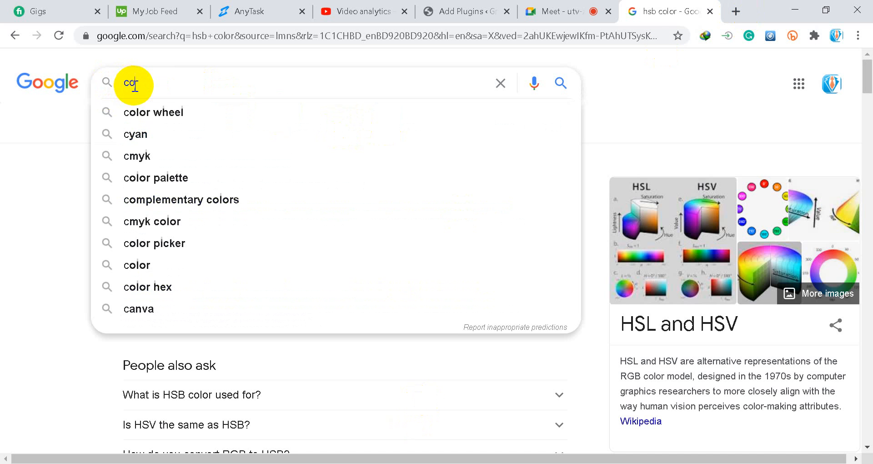
{"action": "type", "text": "lor c"}
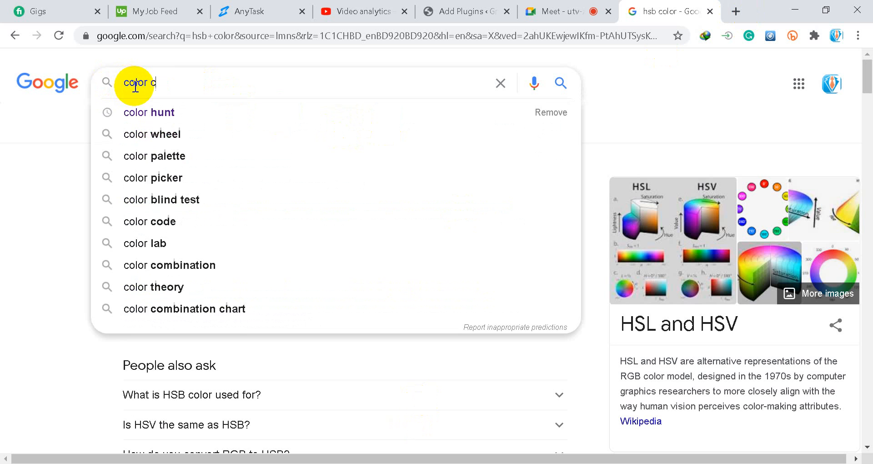
{"action": "type", "text": "ode"}
{"action": "key", "text": "Return"}
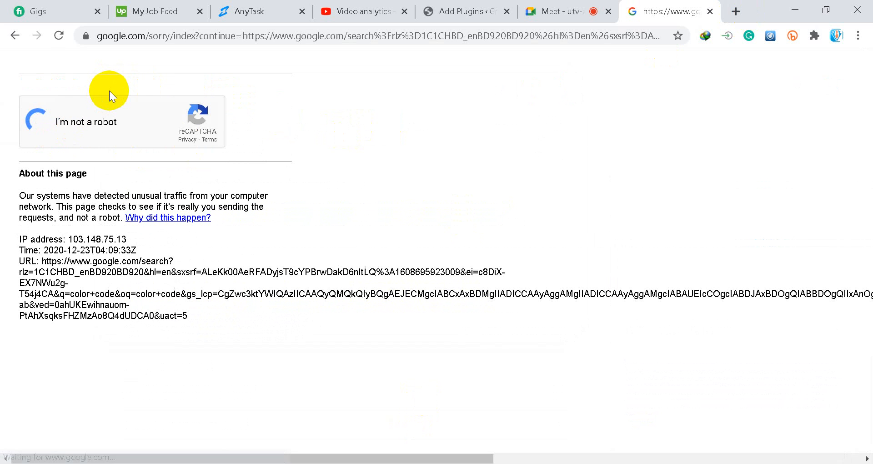
Step: Complete the reCAPTCHA check by marking the squares with traffic lights and the squares with buses
{"action": "left_click", "coordinate": [205, 203]}
{"action": "left_click", "coordinate": [216, 228]}
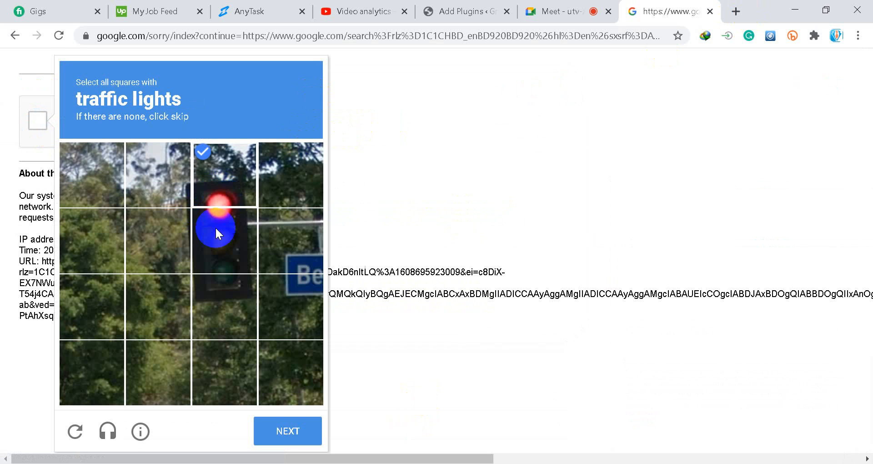
{"action": "left_click", "coordinate": [222, 284]}
{"action": "left_click", "coordinate": [282, 431]}
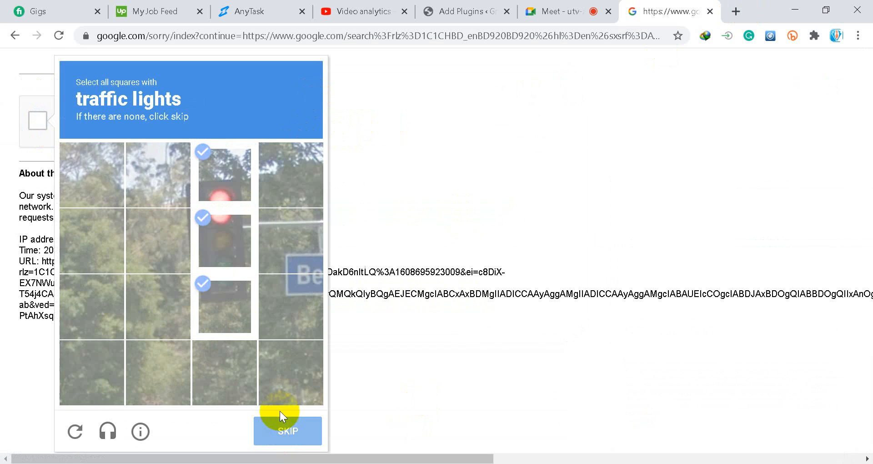
{"action": "left_click", "coordinate": [223, 253]}
{"action": "left_click", "coordinate": [214, 190]}
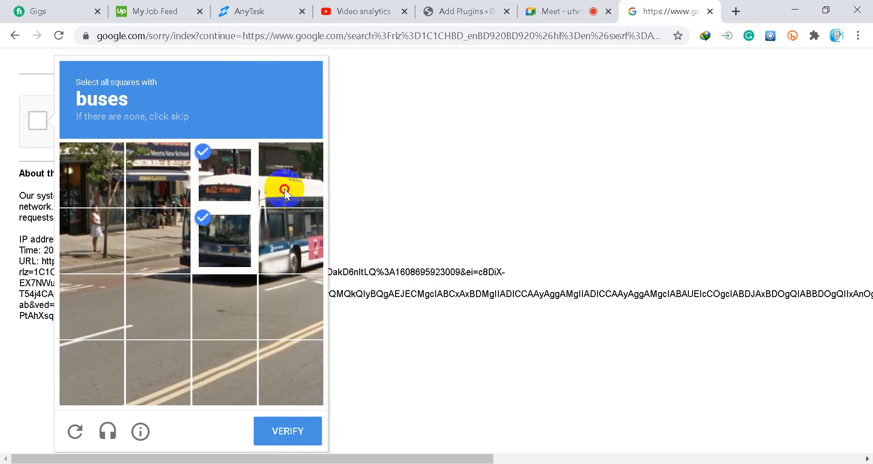
{"action": "left_click", "coordinate": [284, 189]}
{"action": "left_click", "coordinate": [273, 269]}
{"action": "left_click", "coordinate": [287, 432]}
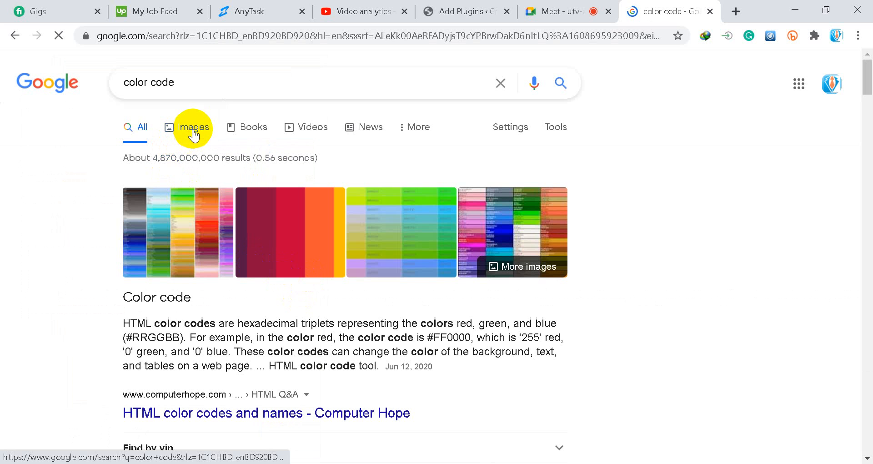
Step: Browse the image results for "color code" to examine the hex colour charts
{"action": "left_click", "coordinate": [193, 133]}
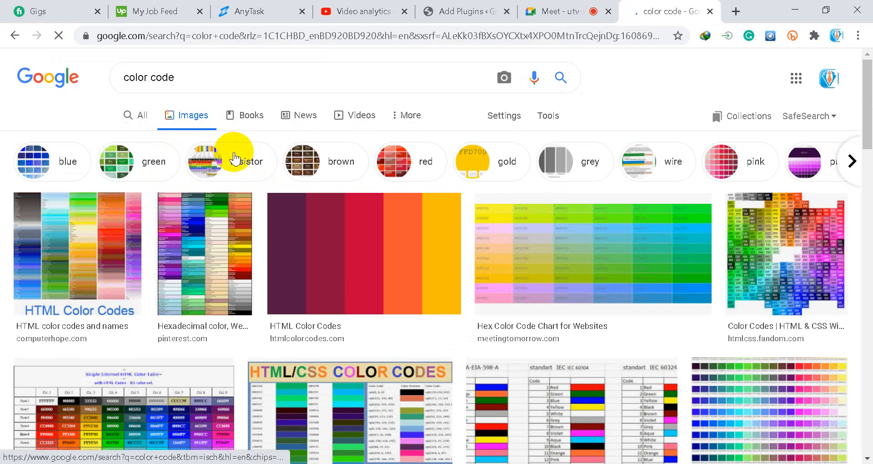
{"action": "scroll", "coordinate": [227, 160], "scroll_direction": "down", "scroll_amount": 2}
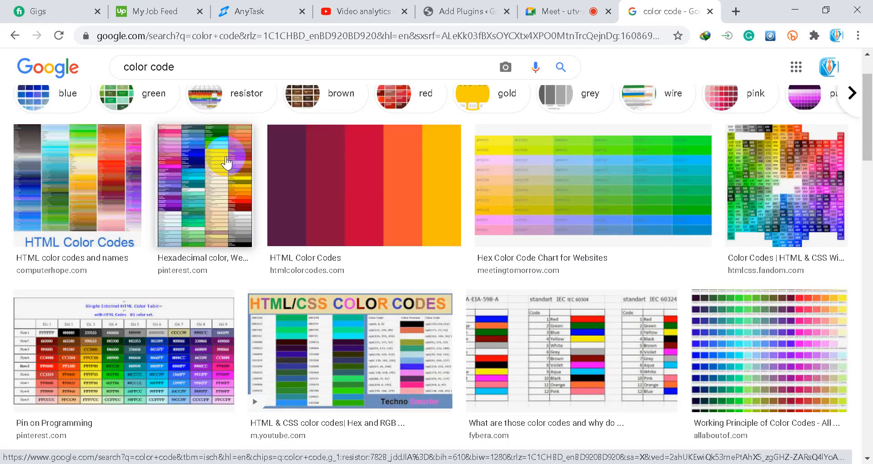
{"action": "scroll", "coordinate": [226, 162], "scroll_direction": "down", "scroll_amount": 15}
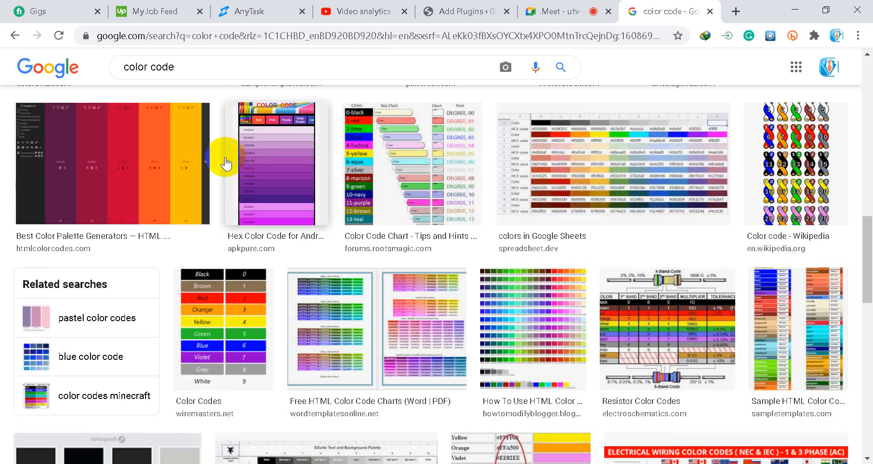
{"action": "scroll", "coordinate": [226, 163], "scroll_direction": "down", "scroll_amount": 6}
{"action": "scroll", "coordinate": [225, 157], "scroll_direction": "up", "scroll_amount": 20}
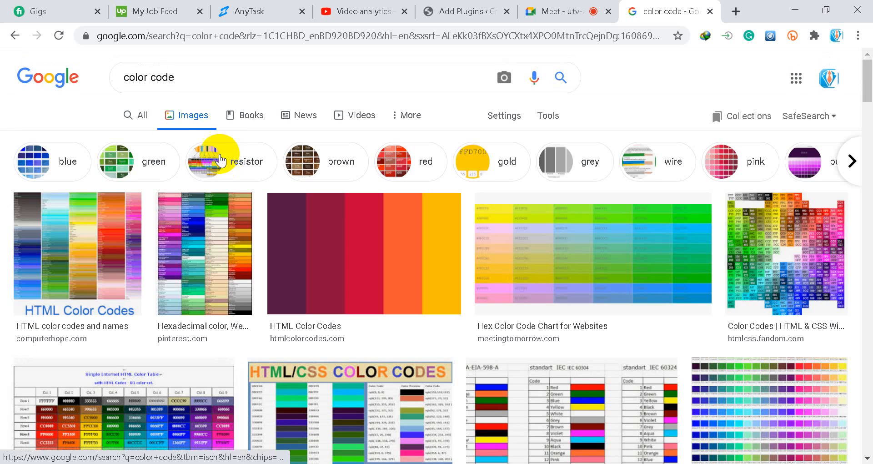
Step: Return to all search results and highlight the code #FF0000 in the excerpt about HTML color codes
{"action": "left_click", "coordinate": [141, 115]}
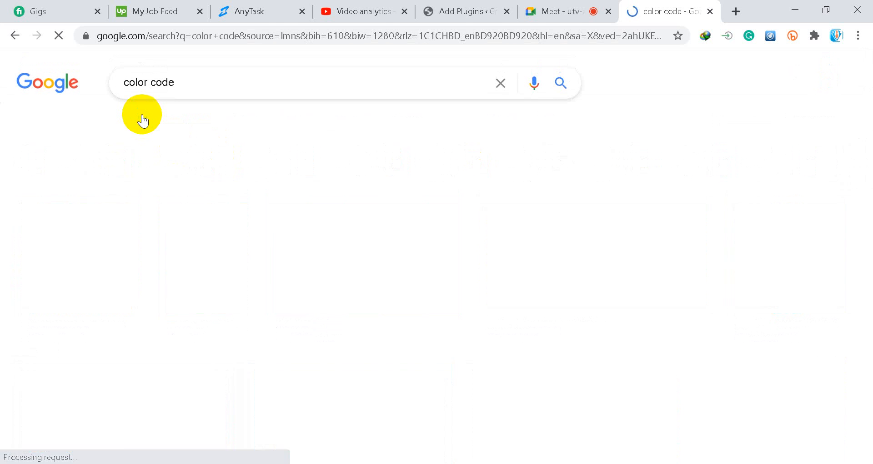
{"action": "scroll", "coordinate": [275, 239], "scroll_direction": "down", "scroll_amount": 3}
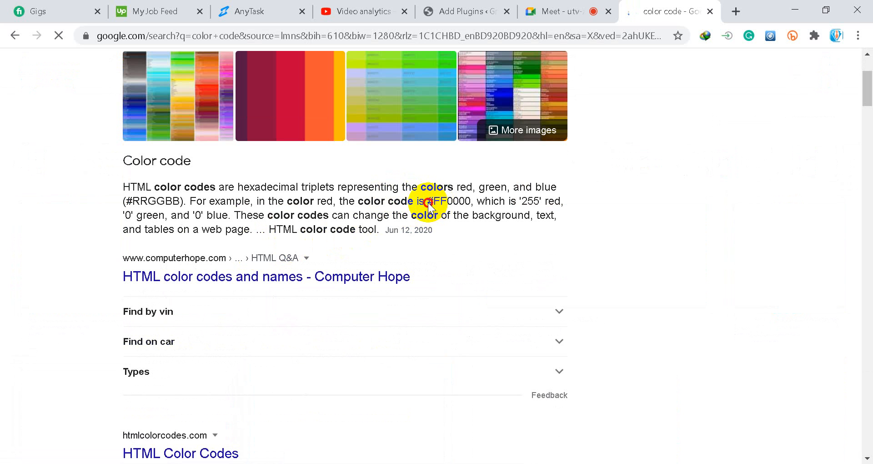
{"action": "left_click_drag", "start_coordinate": [447, 204], "coordinate": [471, 206]}
{"action": "key", "text": "ctrl+c"}
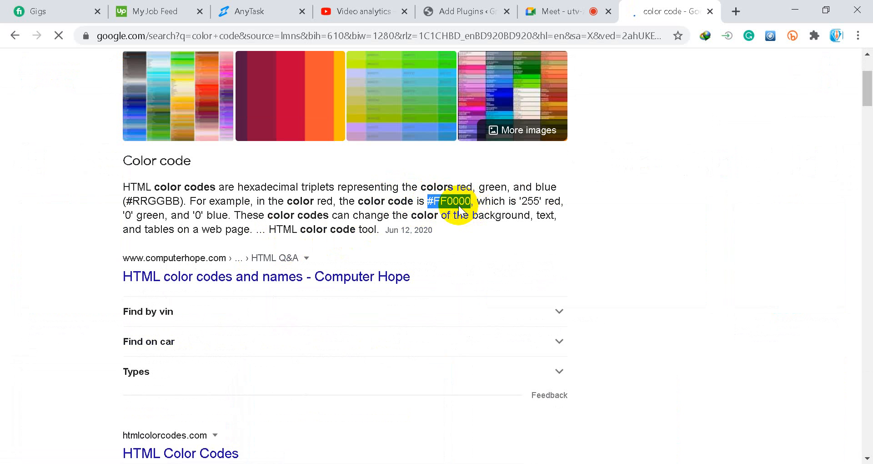
Step: Switch back to Illustrator and bring up the Untitled-2 document with the coloured squares
{"action": "left_click", "coordinate": [557, 11]}
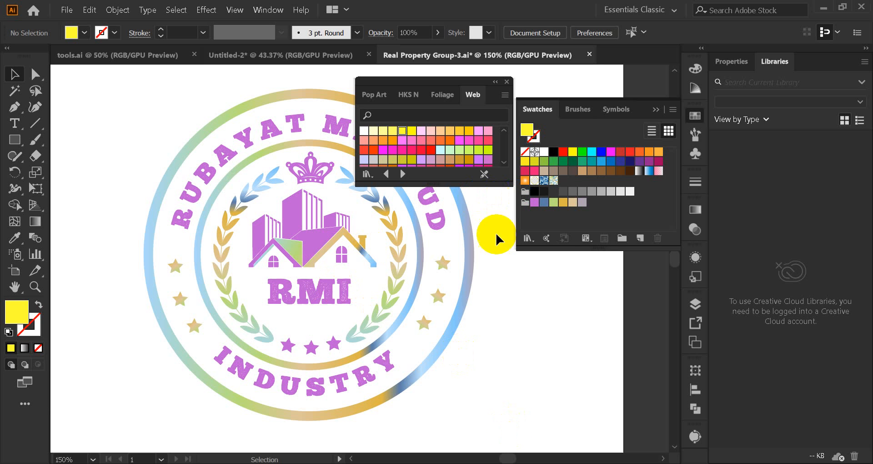
{"action": "left_click", "coordinate": [337, 310]}
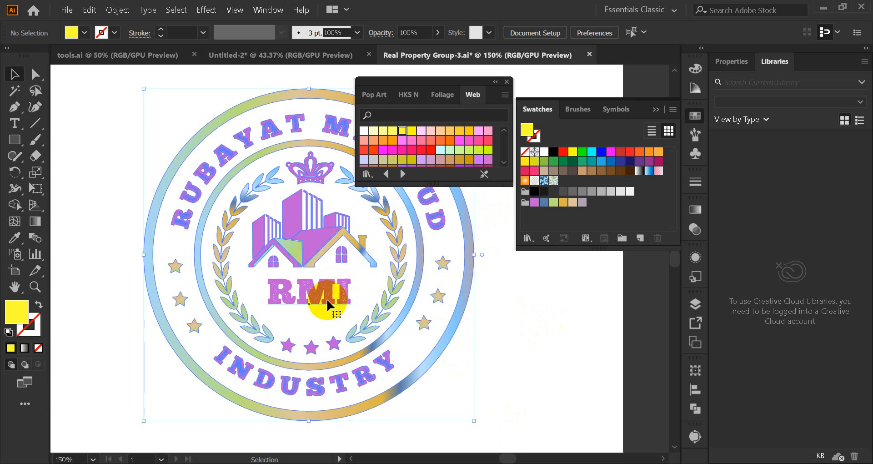
{"action": "left_click", "coordinate": [275, 65]}
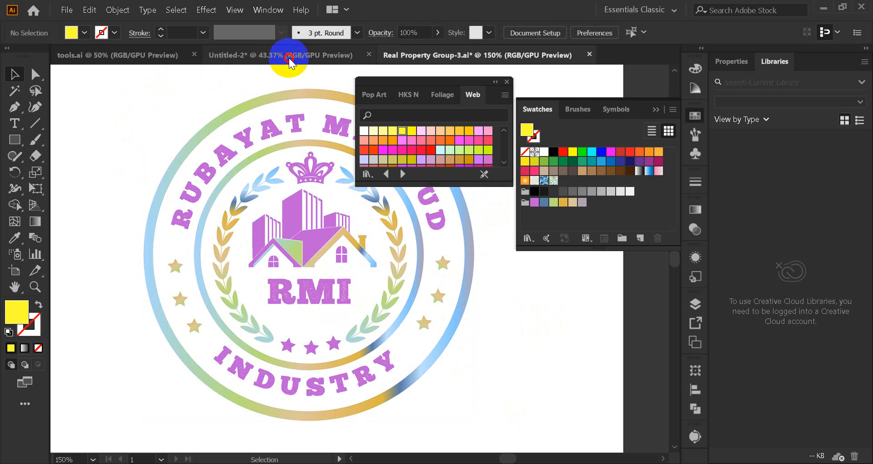
{"action": "left_click", "coordinate": [289, 59]}
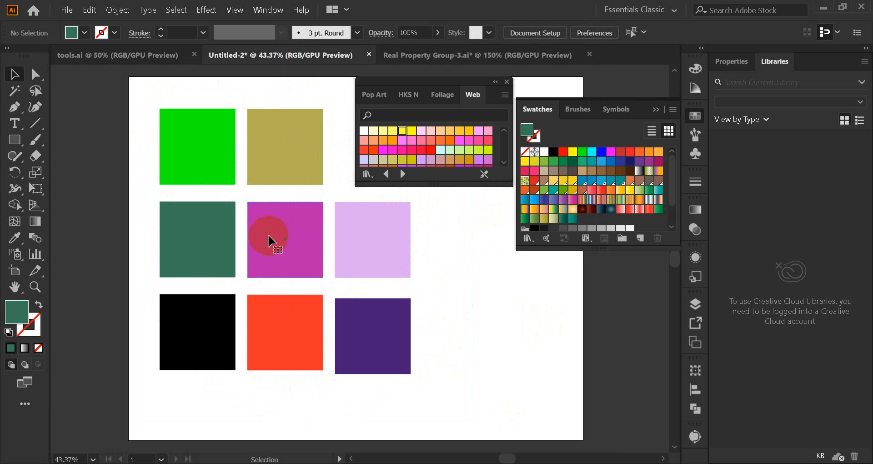
Step: Close the Web swatch library and set the magenta square's fill to hex colour FF0000, removing the extra hash sign from the pasted code
{"action": "left_click", "coordinate": [268, 240]}
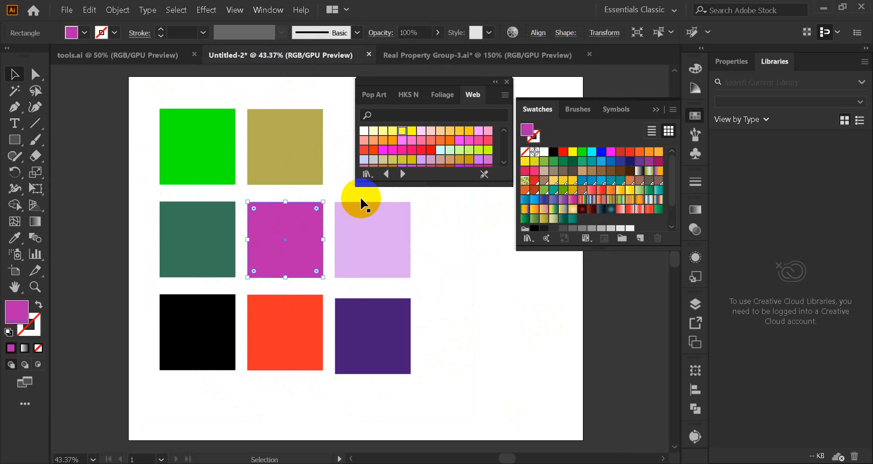
{"action": "left_click", "coordinate": [508, 83]}
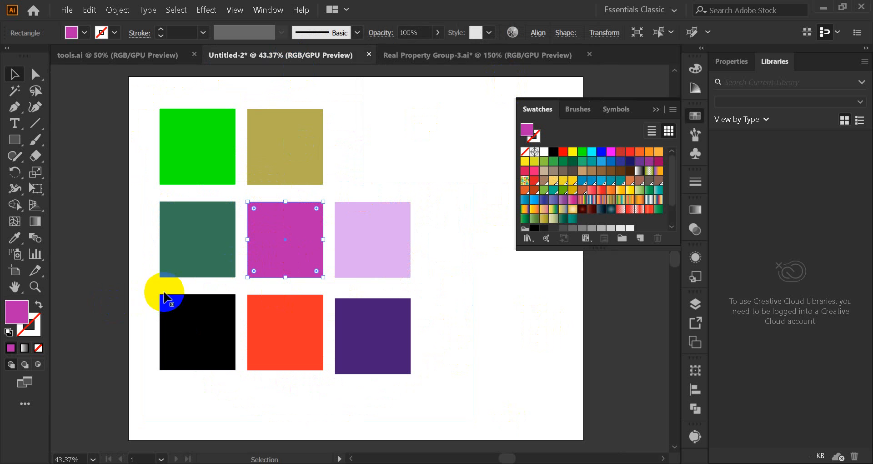
{"action": "double_click", "coordinate": [20, 313]}
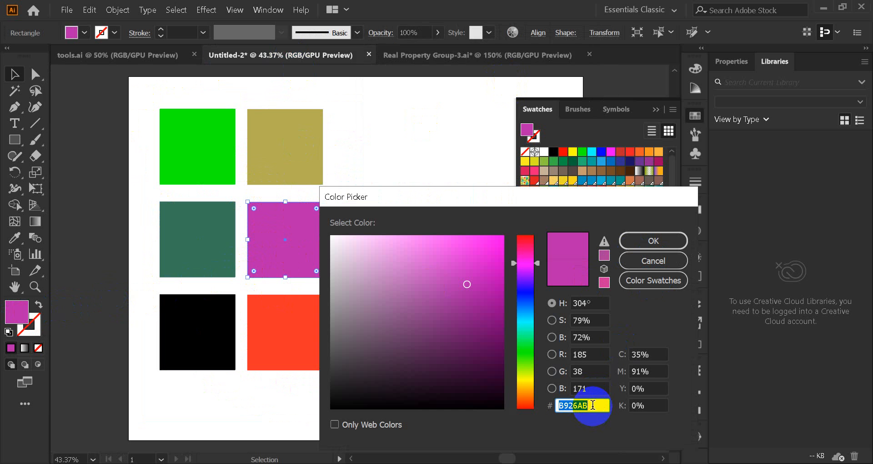
{"action": "key", "text": "ctrl+v"}
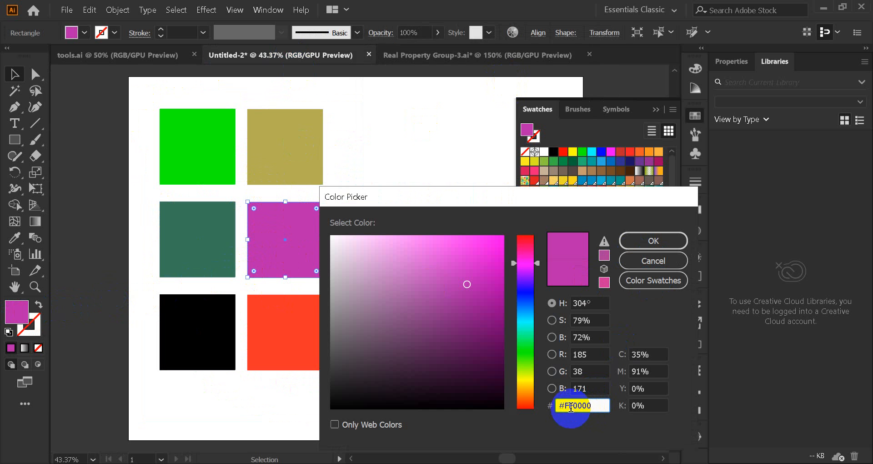
{"action": "left_click_drag", "start_coordinate": [566, 406], "coordinate": [559, 406]}
{"action": "key", "text": "BackSpace"}
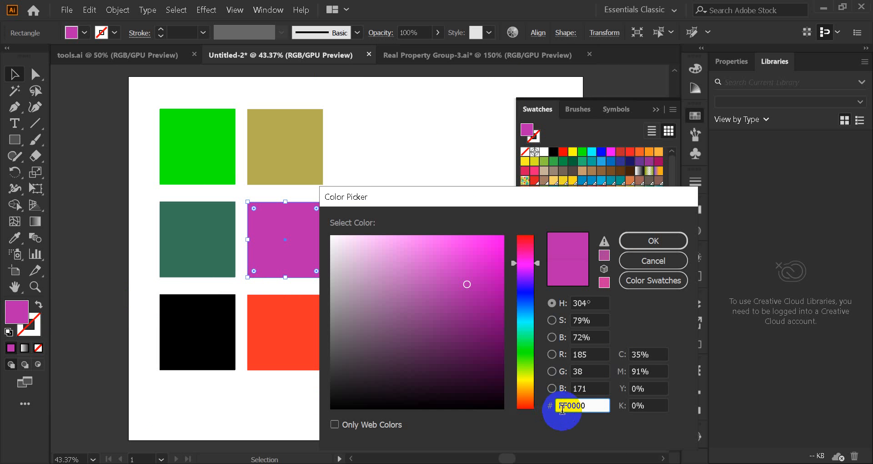
{"action": "left_click", "coordinate": [647, 245]}
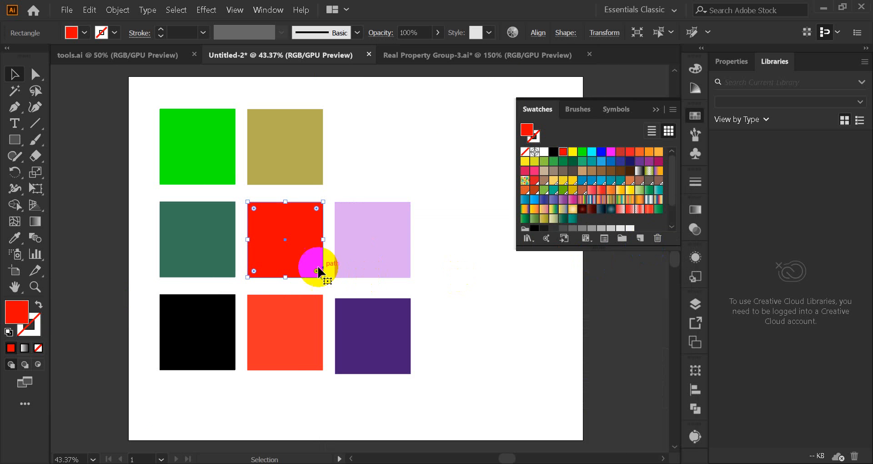
{"action": "left_click", "coordinate": [361, 162]}
{"action": "left_click", "coordinate": [309, 245]}
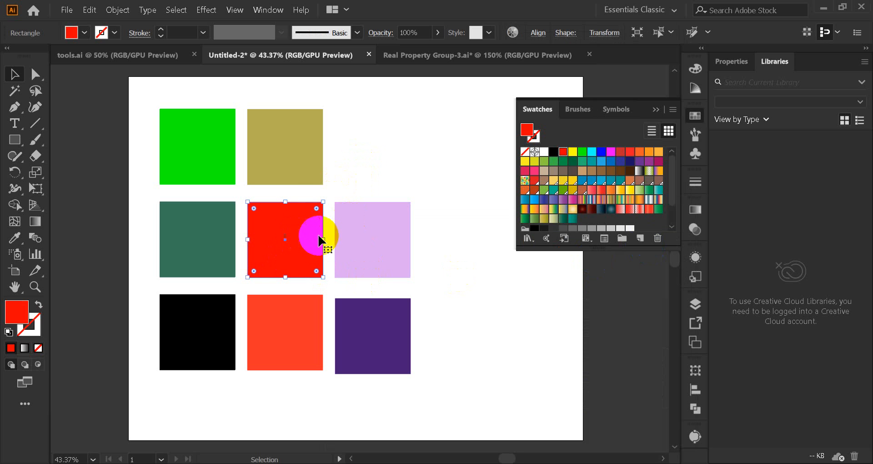
Step: Set the lavender square's fill to hex colour FF0000, turning Only Web Colors on and off before applying it
{"action": "left_click", "coordinate": [387, 246]}
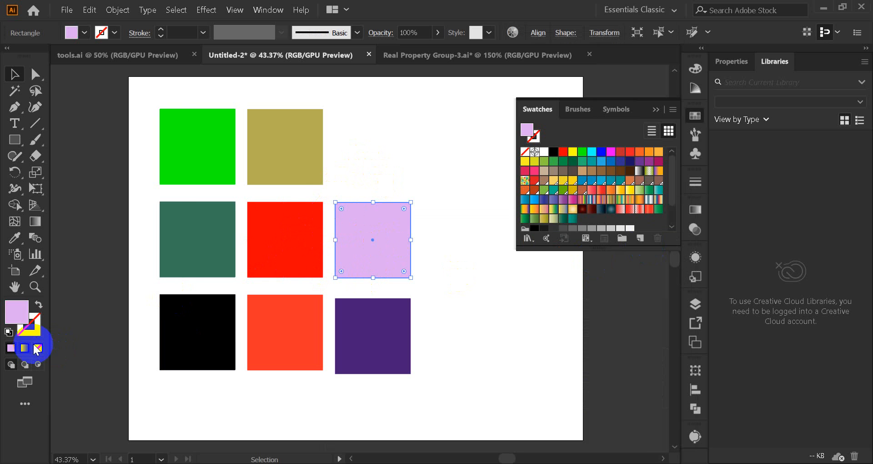
{"action": "double_click", "coordinate": [16, 312]}
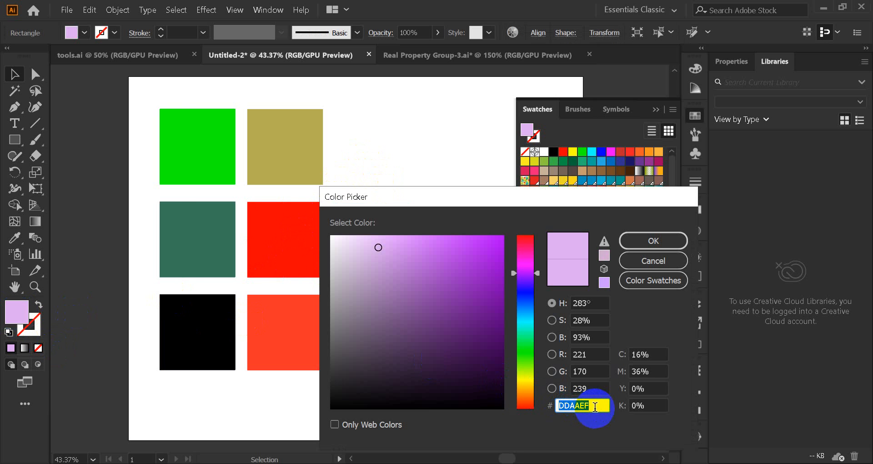
{"action": "key", "text": "ctrl+v"}
{"action": "left_click_drag", "start_coordinate": [565, 406], "coordinate": [558, 407]}
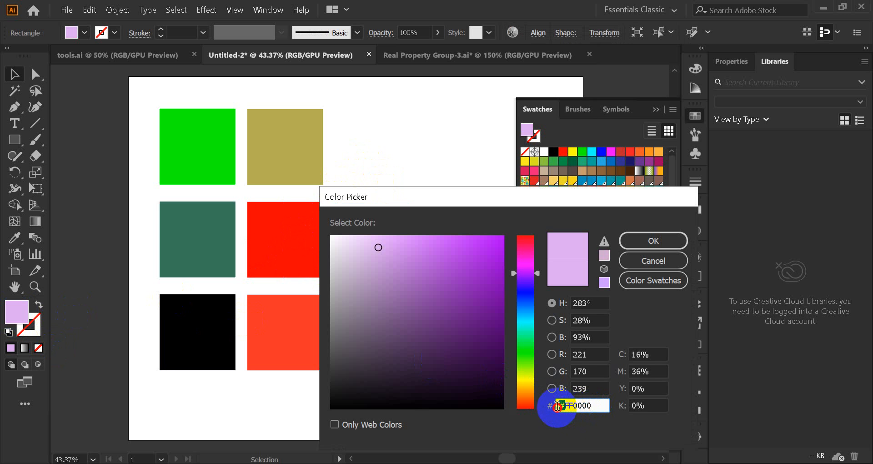
{"action": "key", "text": "BackSpace"}
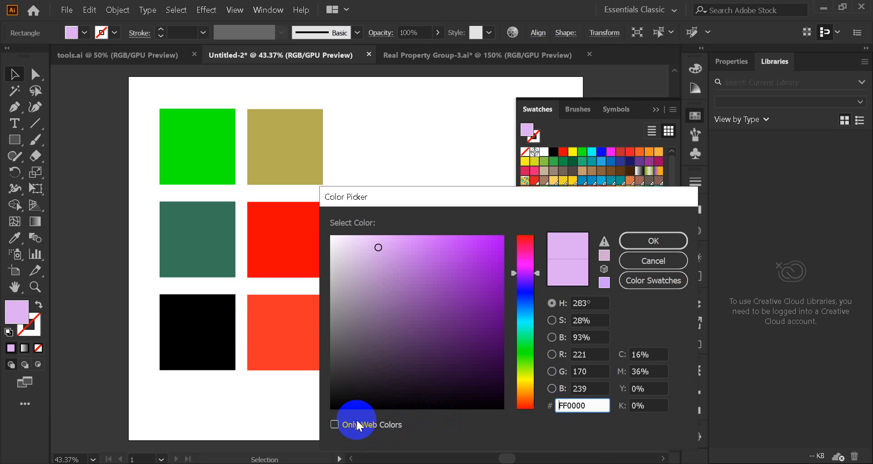
{"action": "left_click", "coordinate": [335, 428]}
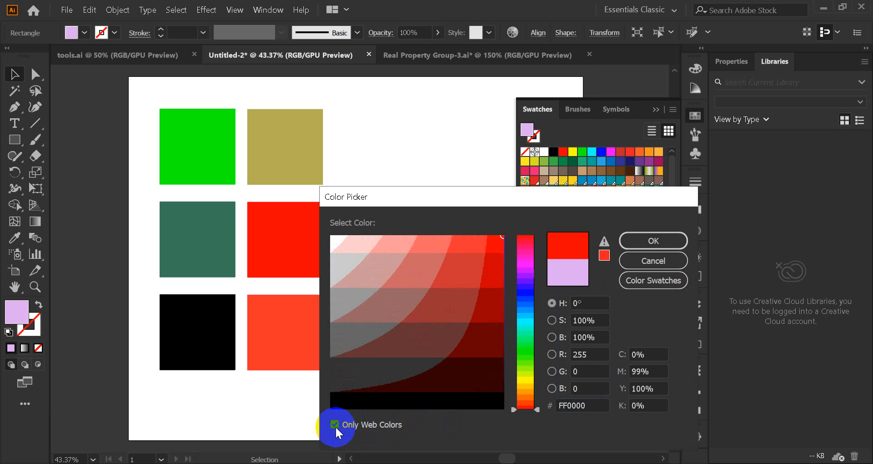
{"action": "left_click", "coordinate": [335, 424]}
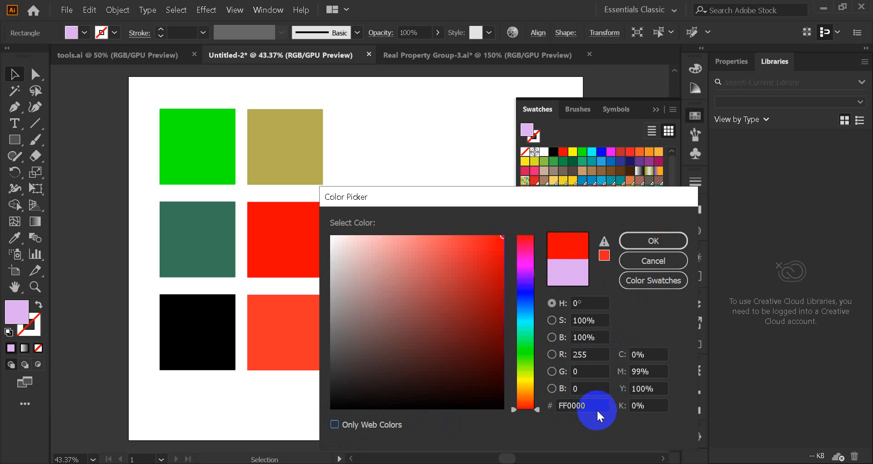
{"action": "left_click", "coordinate": [651, 240]}
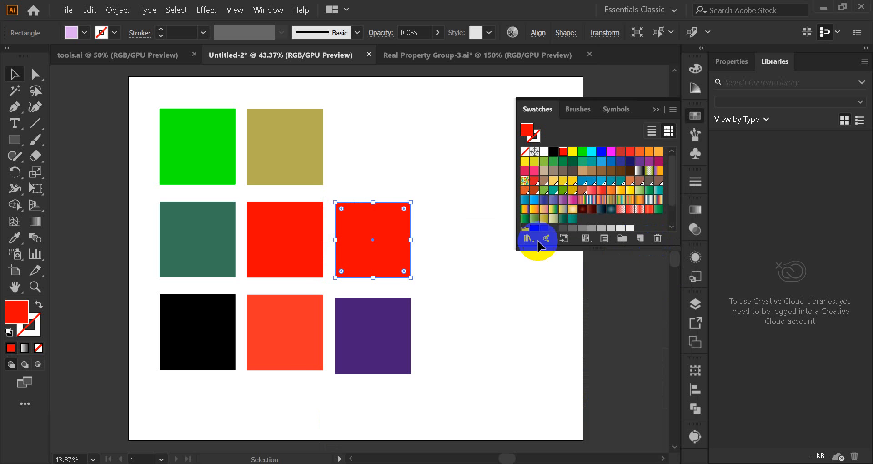
{"action": "left_click", "coordinate": [411, 160]}
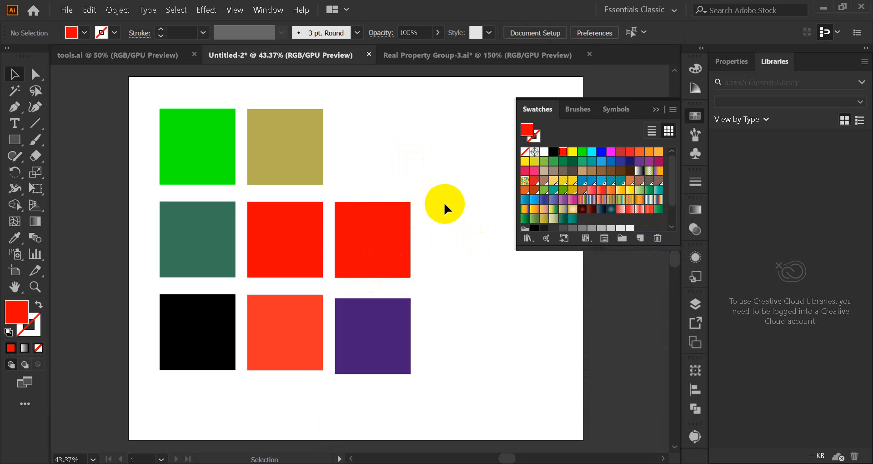
Step: Switch to Chrome's "color code" results and clear the highlight from the code in the excerpt
{"action": "mouse_move", "coordinate": [452, 463]}
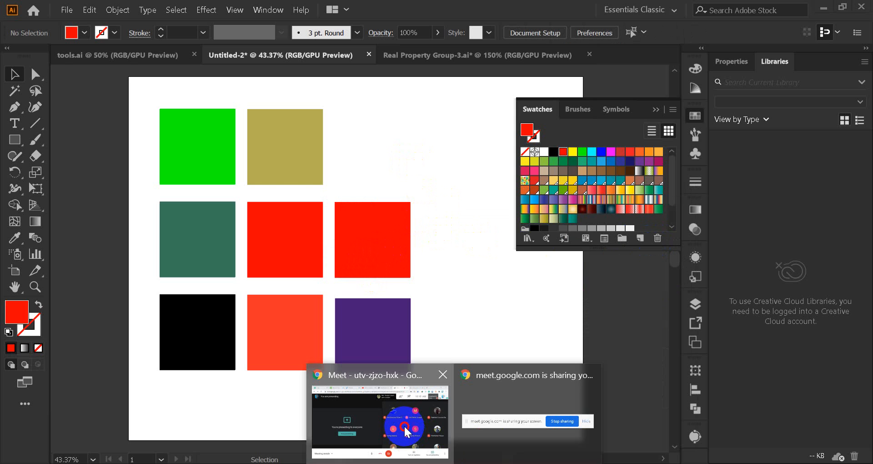
{"action": "left_click", "coordinate": [399, 393]}
{"action": "left_click", "coordinate": [664, 11]}
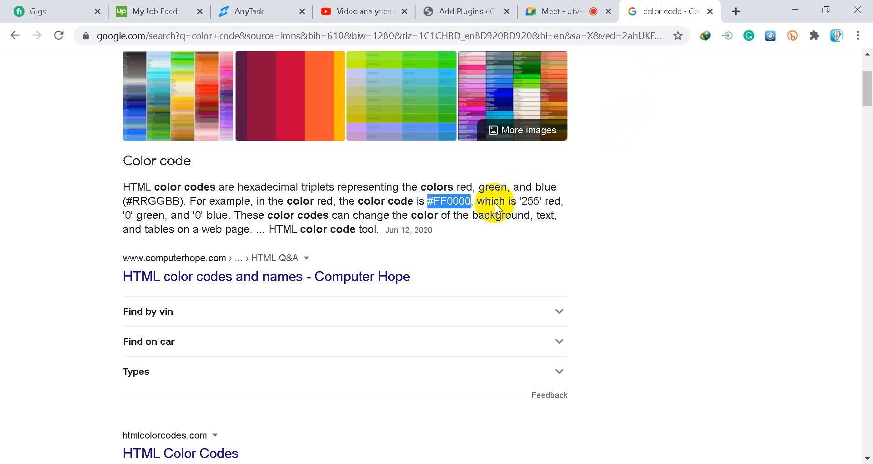
{"action": "left_click", "coordinate": [456, 214]}
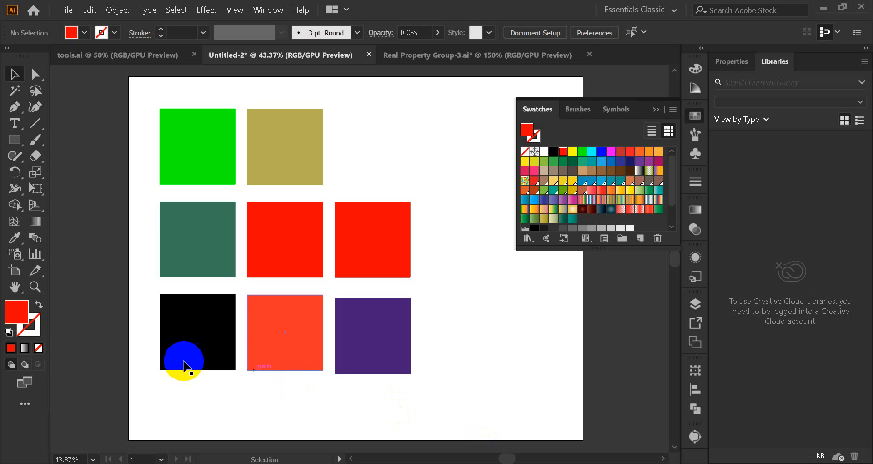
Step: Switch back to Illustrator and enter #FF0000, including the hash sign, as the hex value of the current fill colour
{"action": "left_click", "coordinate": [32, 315]}
{"action": "double_click", "coordinate": [23, 313]}
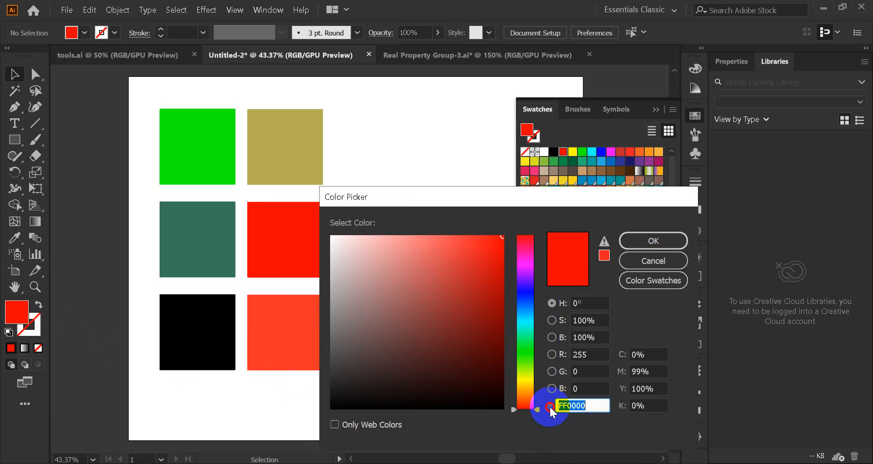
{"action": "left_click", "coordinate": [564, 404]}
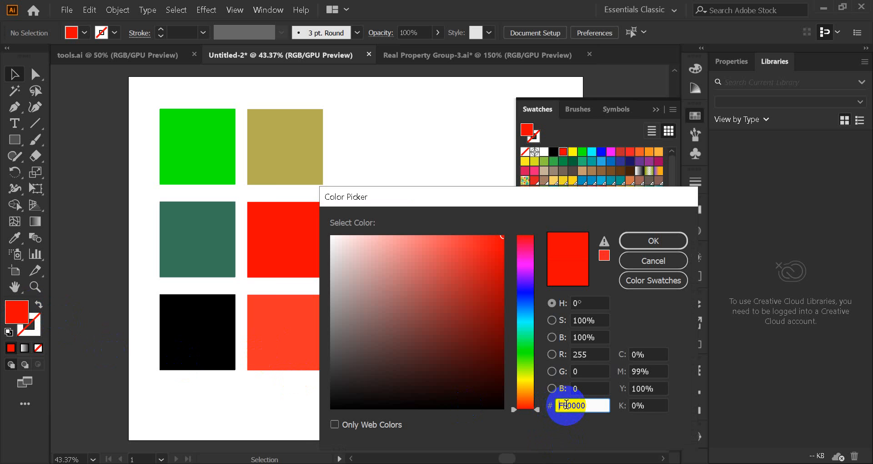
{"action": "left_click", "coordinate": [644, 241]}
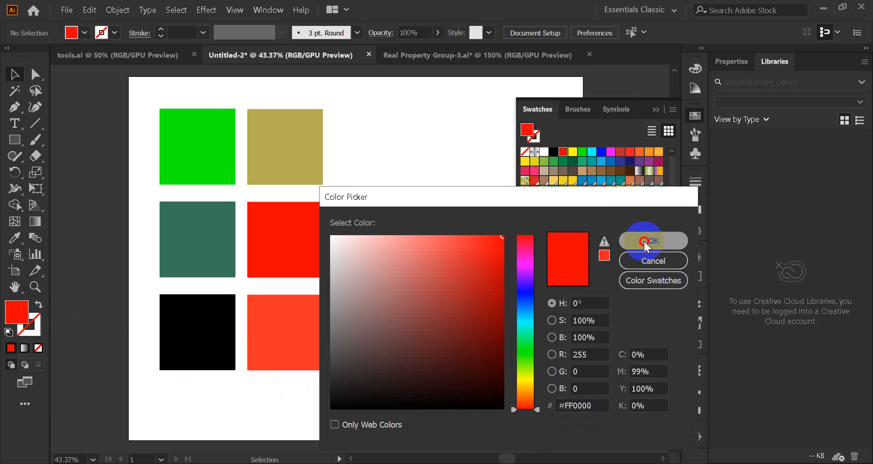
Step: Reopen the fill's Color Picker, choose dark red 990000 with Only Web Colors enabled, and turn the restriction off
{"action": "double_click", "coordinate": [16, 311]}
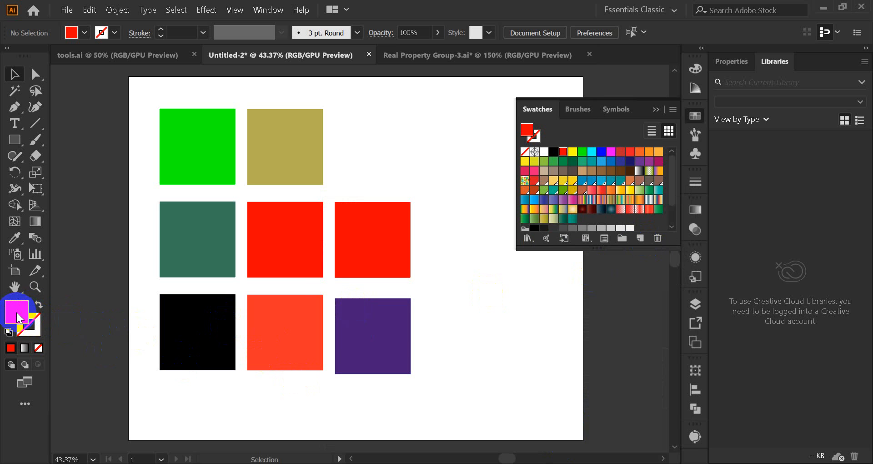
{"action": "left_click", "coordinate": [560, 406]}
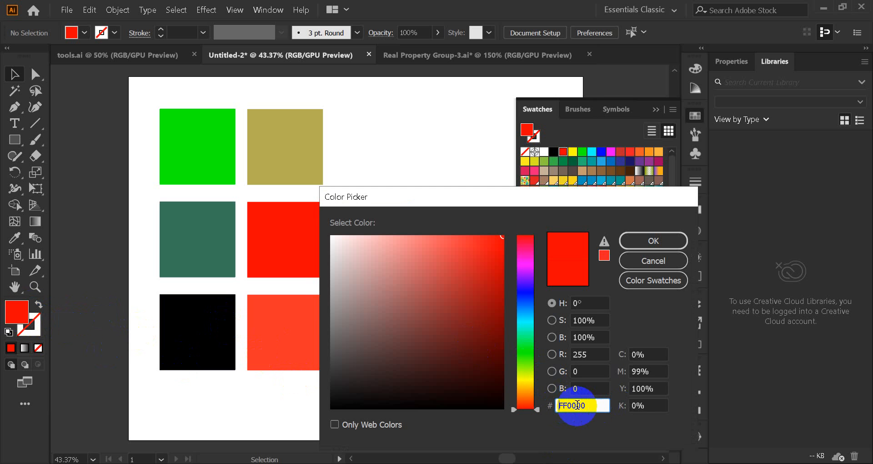
{"action": "double_click", "coordinate": [590, 405]}
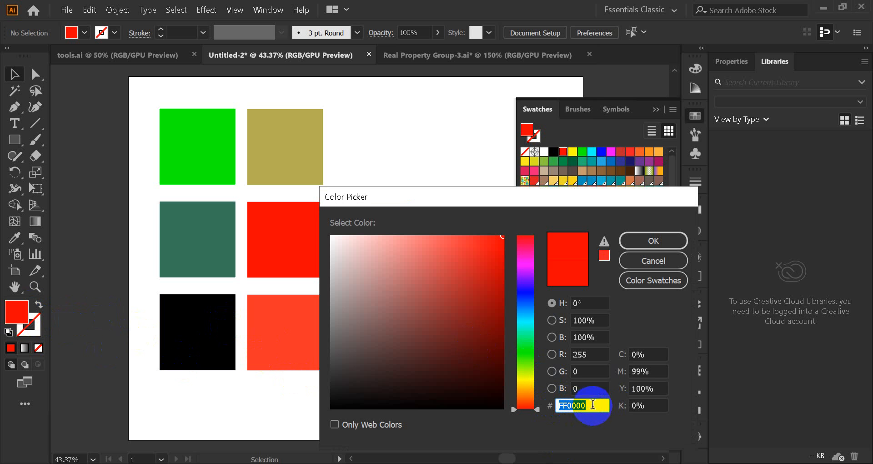
{"action": "left_click", "coordinate": [592, 405]}
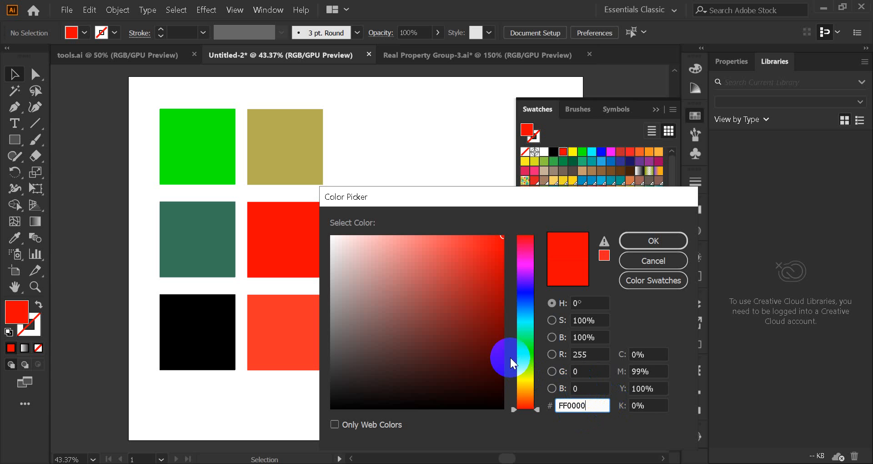
{"action": "left_click", "coordinate": [342, 427]}
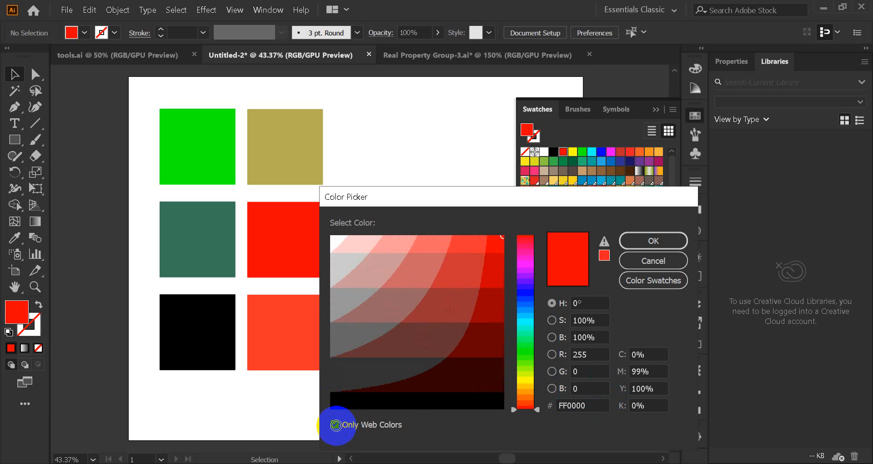
{"action": "mouse_move", "coordinate": [494, 254]}
{"action": "left_mouse_down"}
{"action": "mouse_move", "coordinate": [493, 271]}
{"action": "mouse_move", "coordinate": [489, 247]}
{"action": "mouse_move", "coordinate": [475, 250]}
{"action": "mouse_move", "coordinate": [489, 305]}
{"action": "left_mouse_up"}
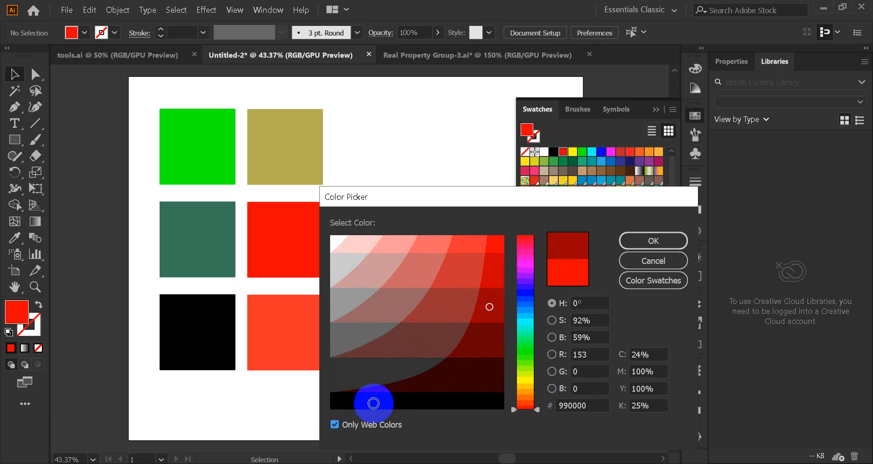
{"action": "left_click", "coordinate": [334, 424]}
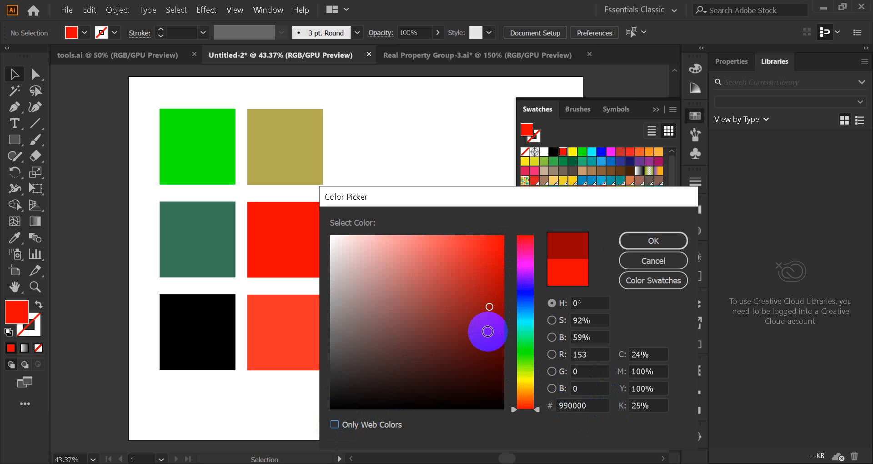
Step: Compare colour choices with Only Web Colors on and off, including light grey CCCCCC, and apply pure red FF0000 as the fill
{"action": "mouse_move", "coordinate": [485, 330]}
{"action": "left_mouse_down"}
{"action": "mouse_move", "coordinate": [492, 391]}
{"action": "mouse_move", "coordinate": [492, 254]}
{"action": "left_mouse_up"}
{"action": "left_click", "coordinate": [335, 424]}
{"action": "mouse_move", "coordinate": [463, 311]}
{"action": "left_mouse_down"}
{"action": "mouse_move", "coordinate": [492, 270]}
{"action": "mouse_move", "coordinate": [494, 245]}
{"action": "mouse_move", "coordinate": [489, 326]}
{"action": "mouse_move", "coordinate": [460, 343]}
{"action": "mouse_move", "coordinate": [435, 343]}
{"action": "left_mouse_up"}
{"action": "mouse_move", "coordinate": [436, 315]}
{"action": "left_mouse_down"}
{"action": "mouse_move", "coordinate": [454, 267]}
{"action": "mouse_move", "coordinate": [432, 249]}
{"action": "mouse_move", "coordinate": [419, 272]}
{"action": "mouse_move", "coordinate": [337, 254]}
{"action": "left_mouse_up"}
{"action": "left_click", "coordinate": [335, 424]}
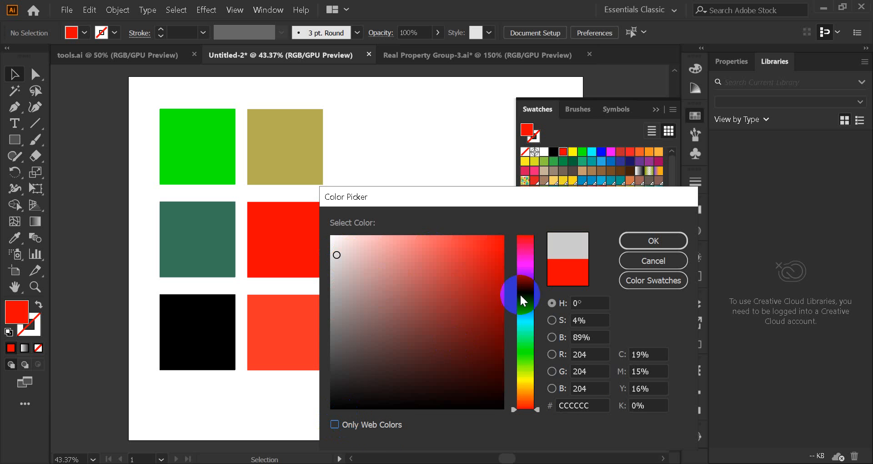
{"action": "mouse_move", "coordinate": [501, 268]}
{"action": "left_mouse_down"}
{"action": "mouse_move", "coordinate": [503, 236]}
{"action": "mouse_move", "coordinate": [558, 224]}
{"action": "left_mouse_up"}
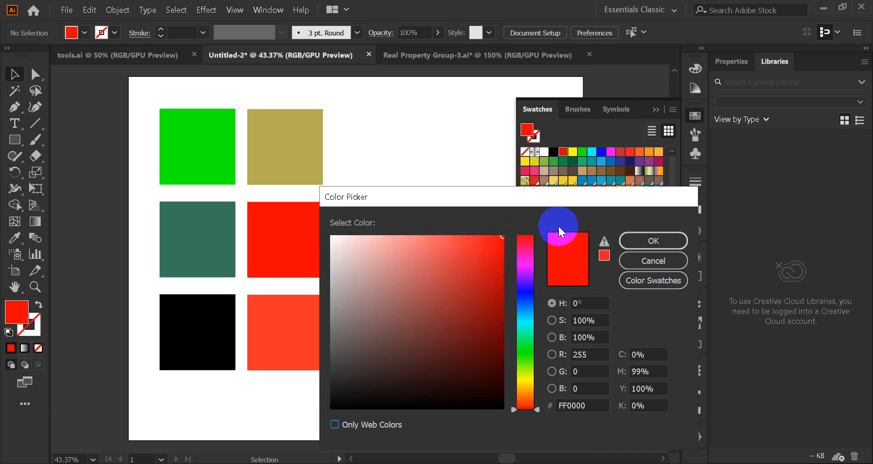
{"action": "left_click", "coordinate": [646, 243]}
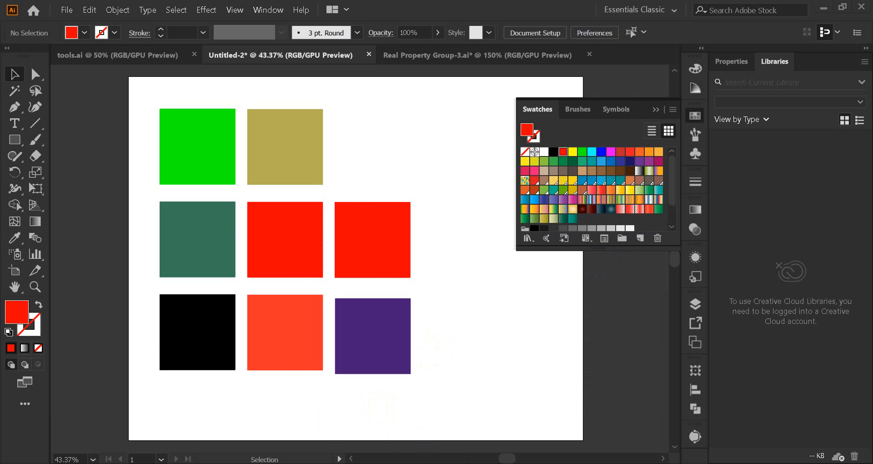
Step: Switch to Chrome and highlight #FF0000 and its red, green and blue values in the HTML color codes excerpt
{"action": "mouse_move", "coordinate": [450, 463]}
{"action": "left_click", "coordinate": [401, 431]}
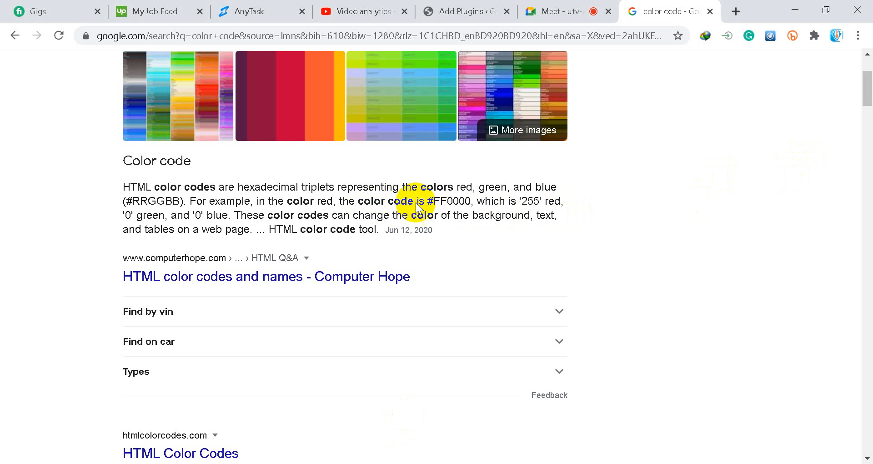
{"action": "left_click_drag", "start_coordinate": [426, 200], "coordinate": [471, 201]}
{"action": "left_click", "coordinate": [475, 200]}
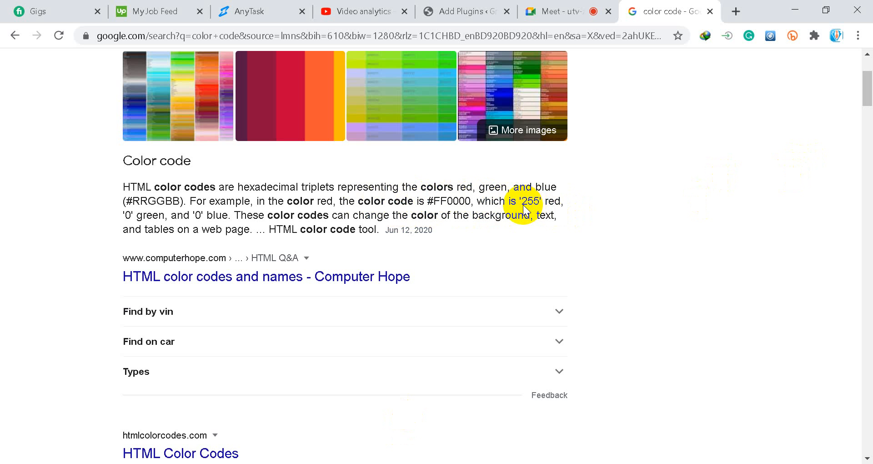
{"action": "left_click_drag", "start_coordinate": [521, 203], "coordinate": [562, 203]}
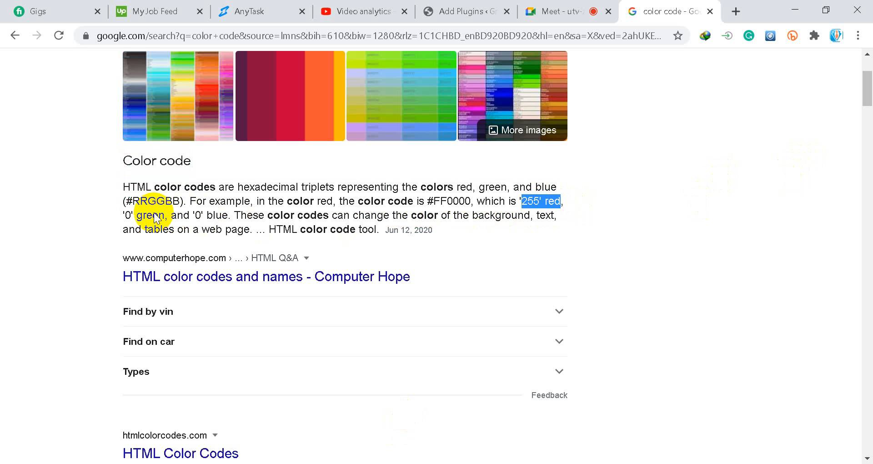
{"action": "left_click_drag", "start_coordinate": [125, 215], "coordinate": [234, 215]}
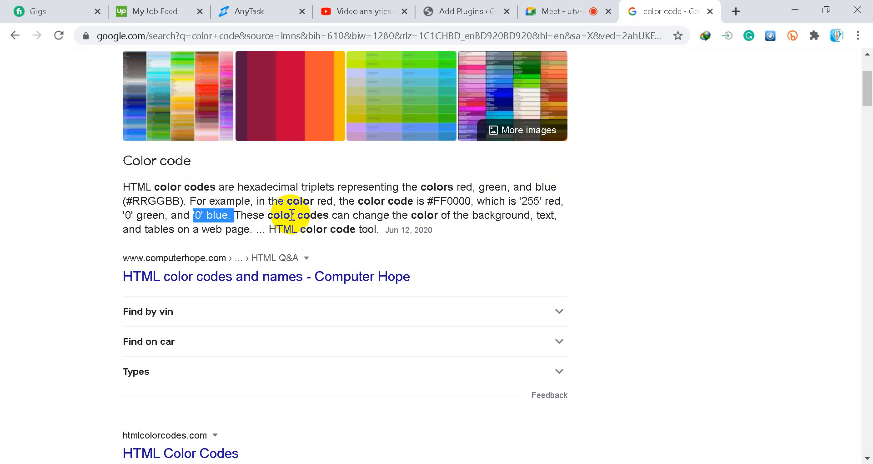
Step: Switch back to Illustrator and set the red value of the purple square's fill to 230 in the Color Picker
{"action": "left_click", "coordinate": [516, 463]}
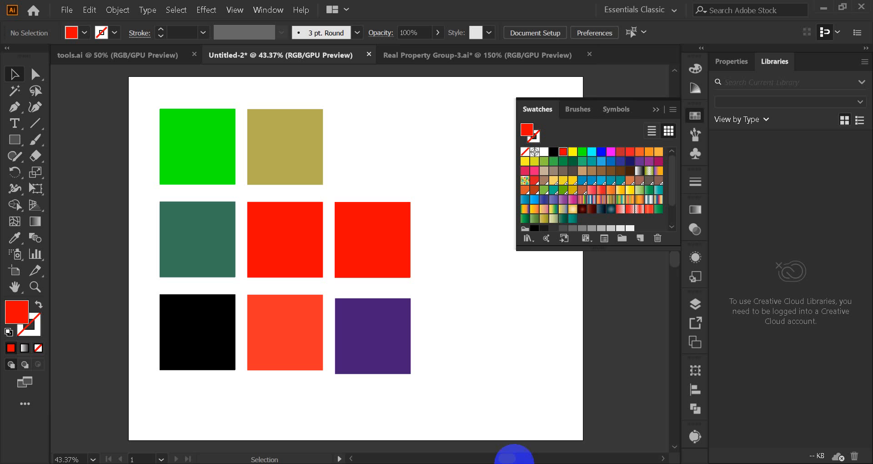
{"action": "left_click", "coordinate": [373, 323]}
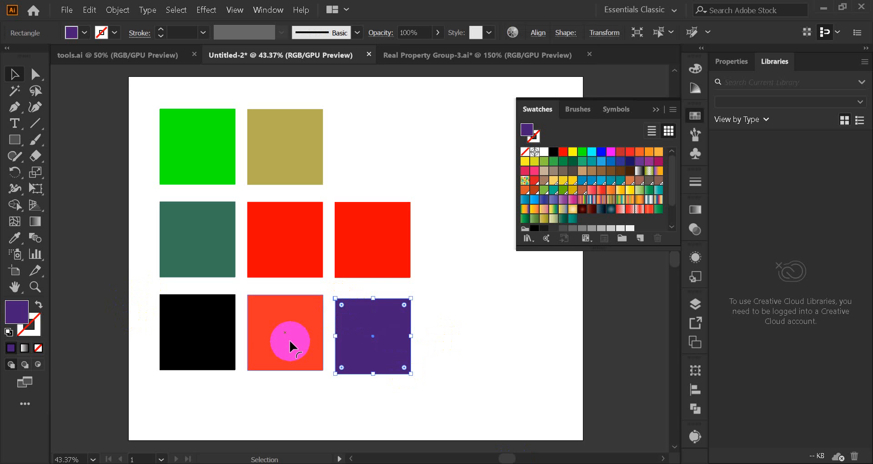
{"action": "double_click", "coordinate": [15, 310]}
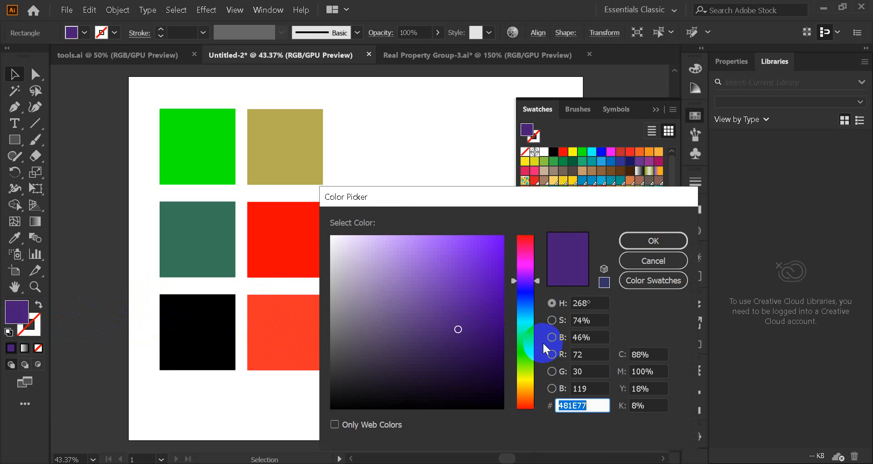
{"action": "left_click", "coordinate": [588, 354]}
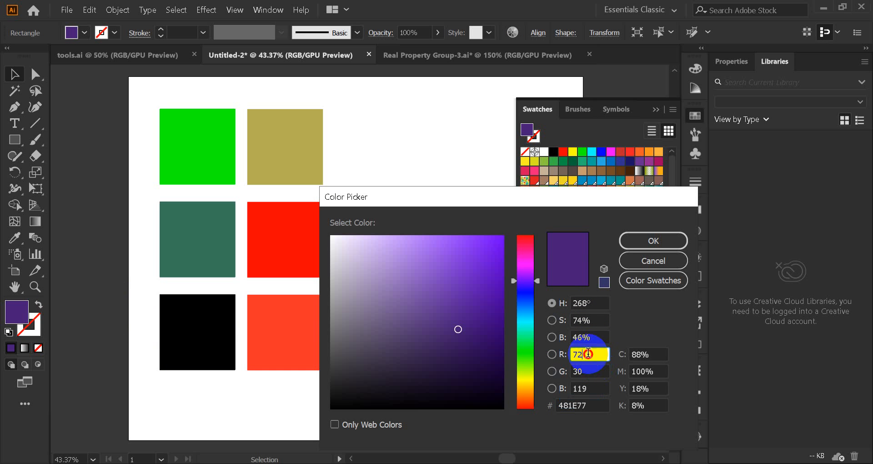
{"action": "left_click_drag", "start_coordinate": [561, 357], "coordinate": [606, 357]}
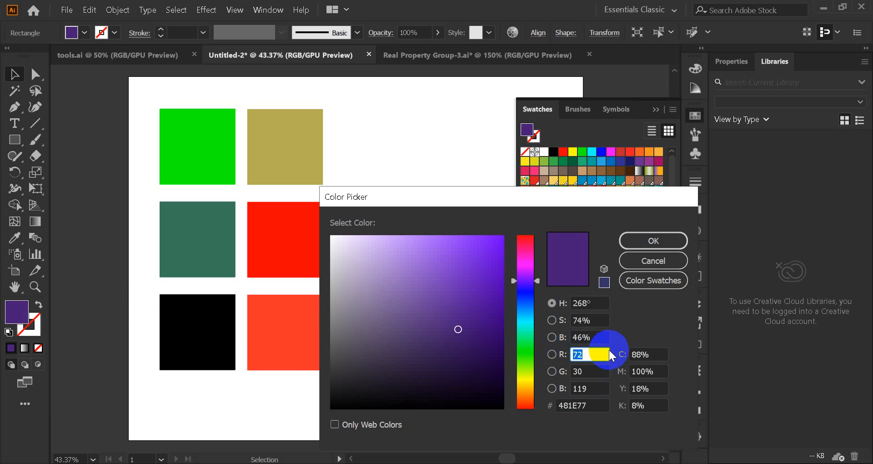
{"action": "type", "text": "230"}
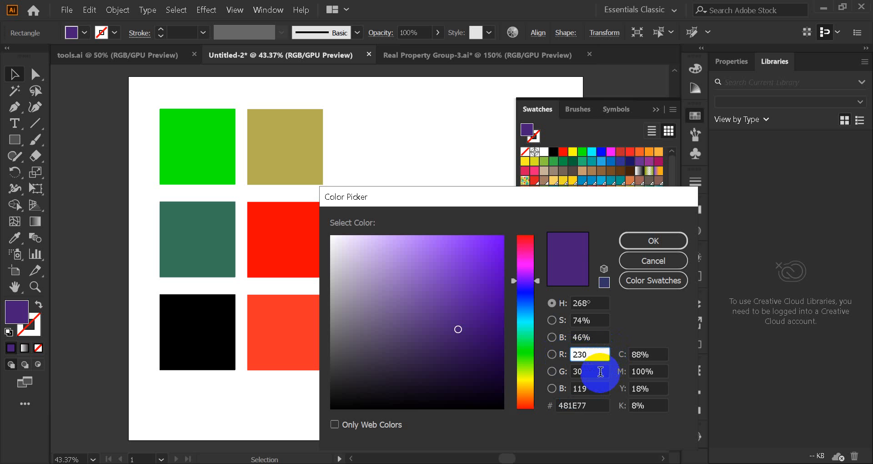
Step: Set the fill's green value to 145 and blue value to 93, and apply the colour
{"action": "left_click", "coordinate": [586, 371]}
{"action": "left_click_drag", "start_coordinate": [588, 370], "coordinate": [564, 375]}
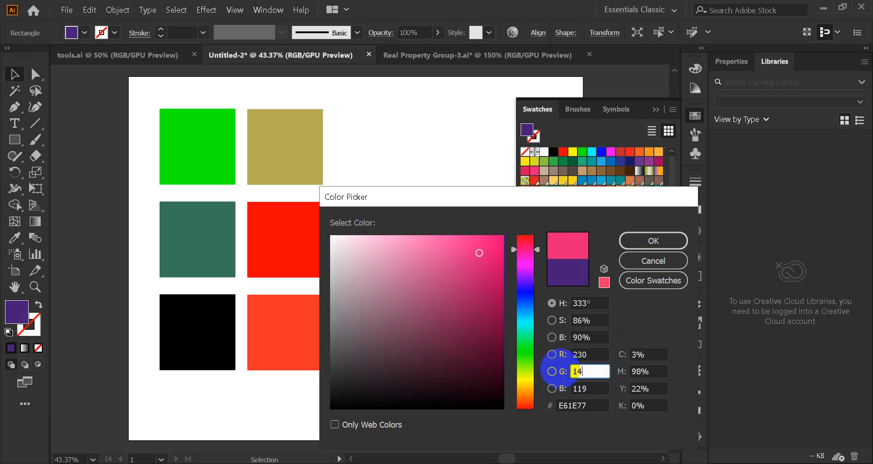
{"action": "mouse_move", "coordinate": [593, 389]}
{"action": "left_mouse_down"}
{"action": "mouse_move", "coordinate": [550, 395]}
{"action": "mouse_move", "coordinate": [584, 390]}
{"action": "left_mouse_up"}
{"action": "type", "text": "93"}
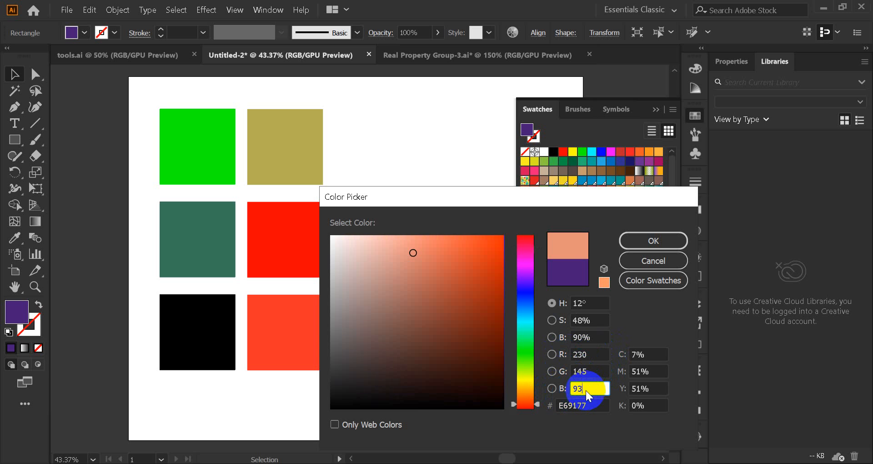
{"action": "left_click", "coordinate": [643, 242]}
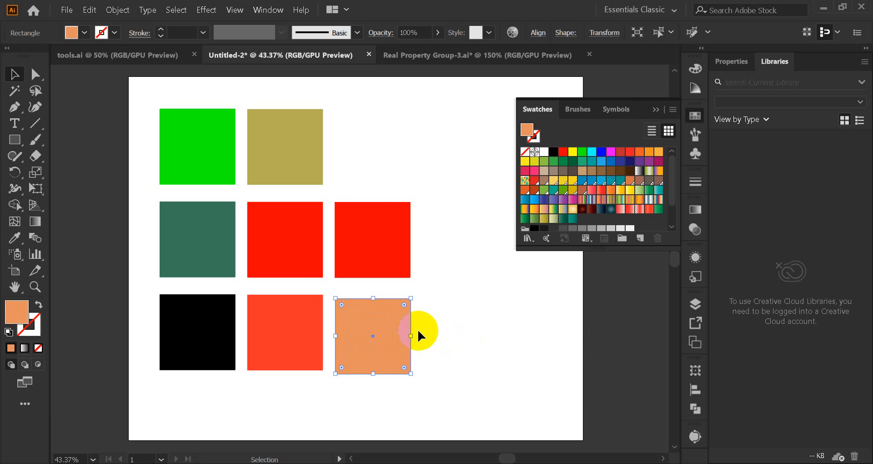
Step: Reopen the fill's Color Picker to examine its red, green, blue and hex values, and close it without changes
{"action": "double_click", "coordinate": [17, 312]}
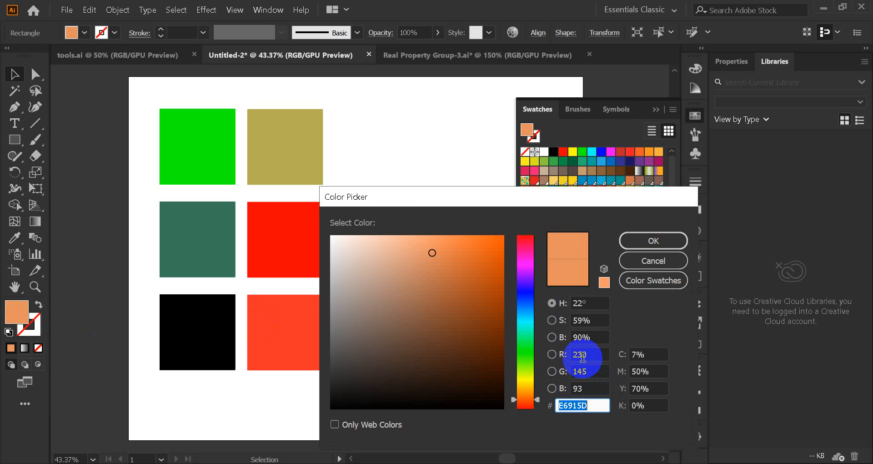
{"action": "double_click", "coordinate": [579, 355]}
{"action": "double_click", "coordinate": [580, 371]}
{"action": "double_click", "coordinate": [585, 390]}
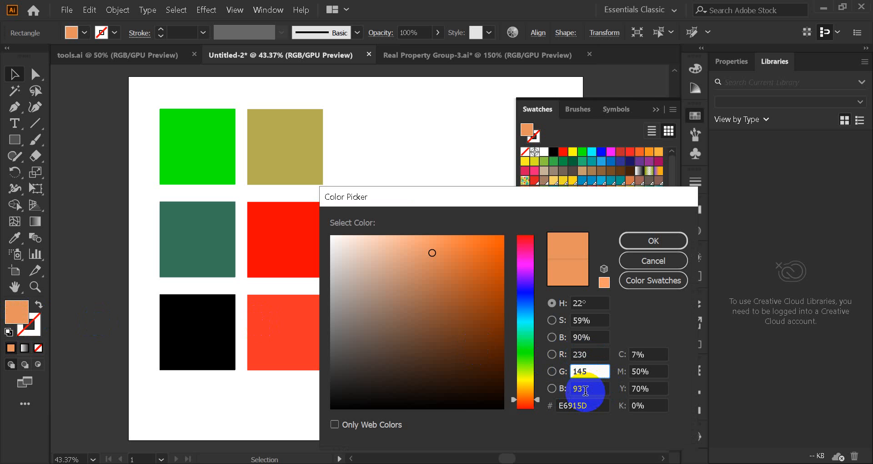
{"action": "double_click", "coordinate": [588, 405]}
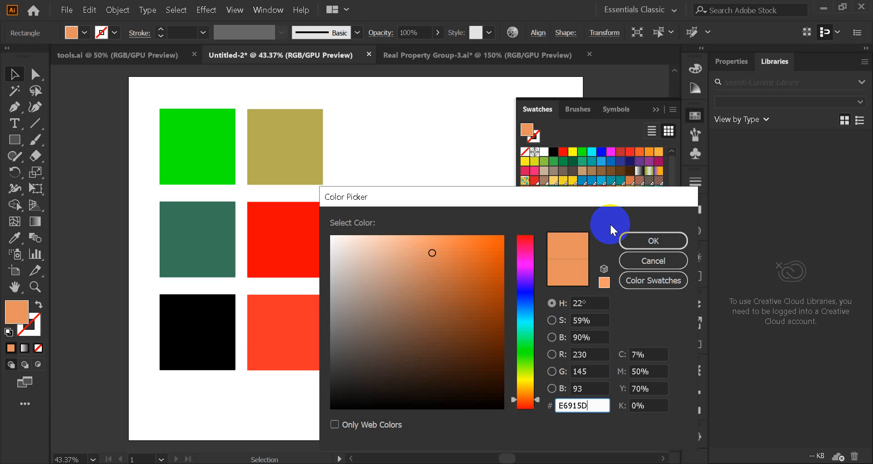
{"action": "left_click", "coordinate": [660, 260]}
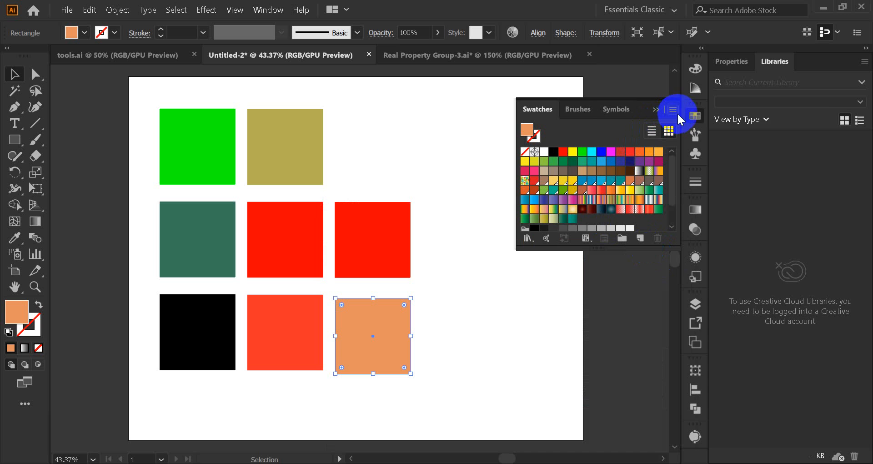
Step: Open the Color panel and show the fill's sliders as HSB and CMYK, returning them to RGB
{"action": "left_click", "coordinate": [674, 110]}
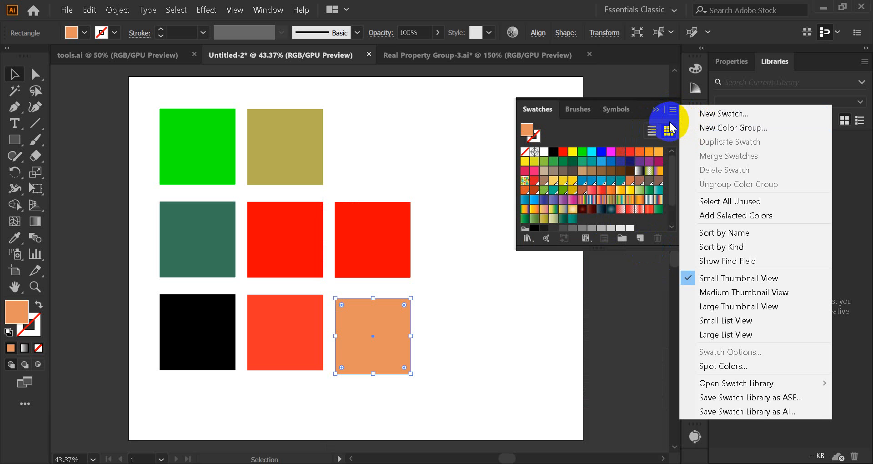
{"action": "left_click", "coordinate": [694, 71]}
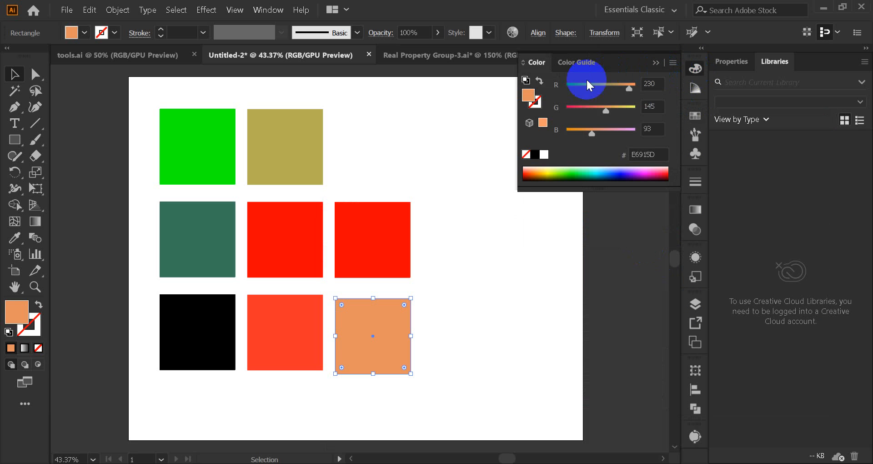
{"action": "left_click", "coordinate": [673, 63]}
{"action": "left_click", "coordinate": [710, 113]}
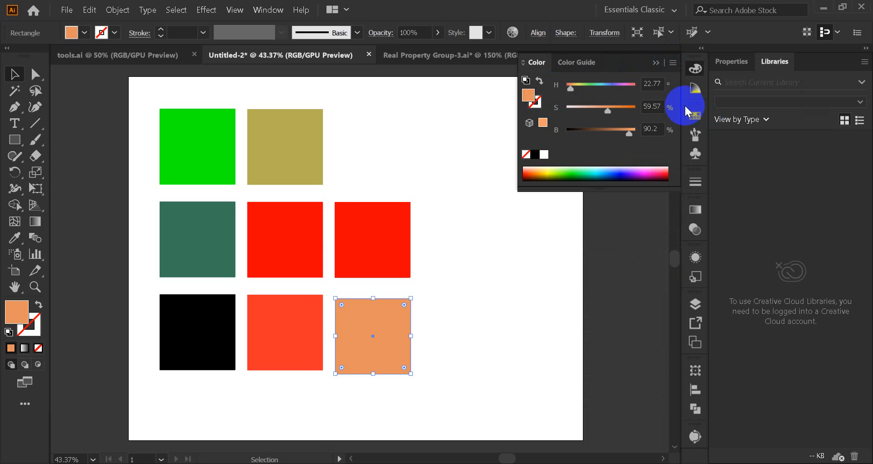
{"action": "left_click", "coordinate": [676, 63]}
{"action": "left_click", "coordinate": [706, 125]}
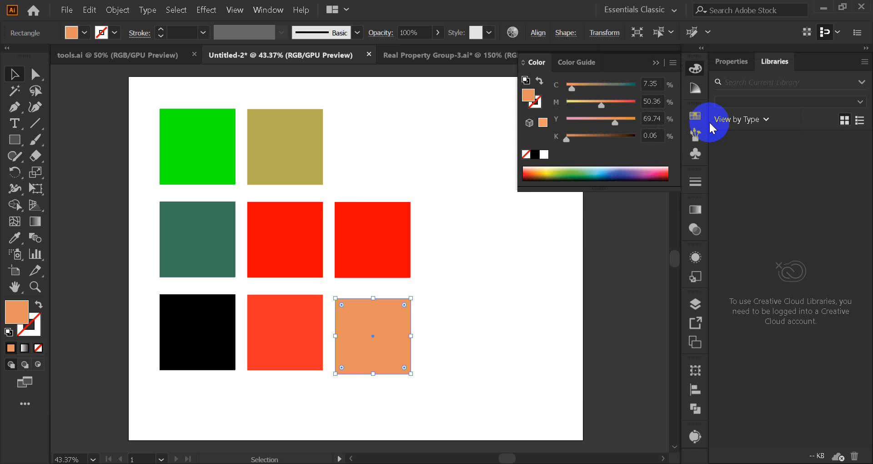
{"action": "left_click", "coordinate": [674, 64]}
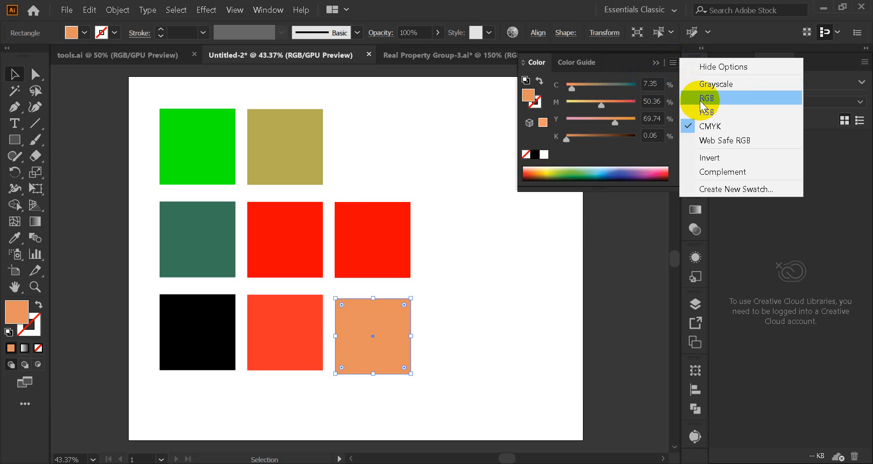
{"action": "left_click", "coordinate": [692, 98]}
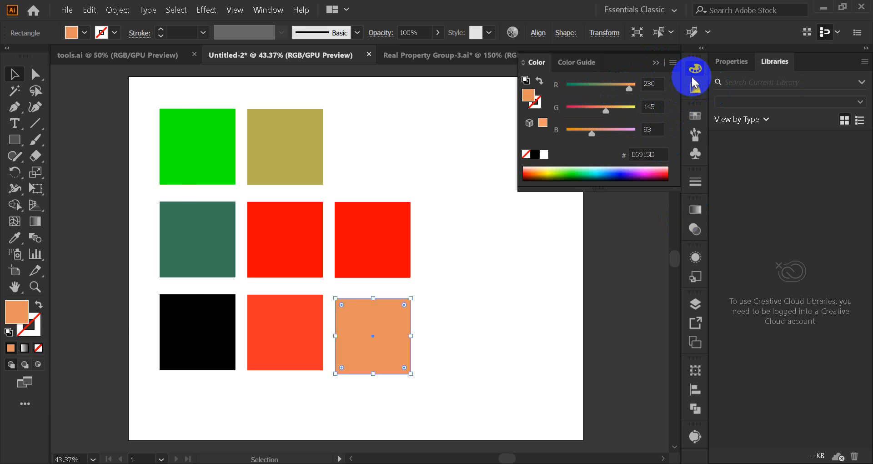
Step: Shift the hue of the orange square's fill to about 29° in the Color Picker and apply it
{"action": "double_click", "coordinate": [16, 311]}
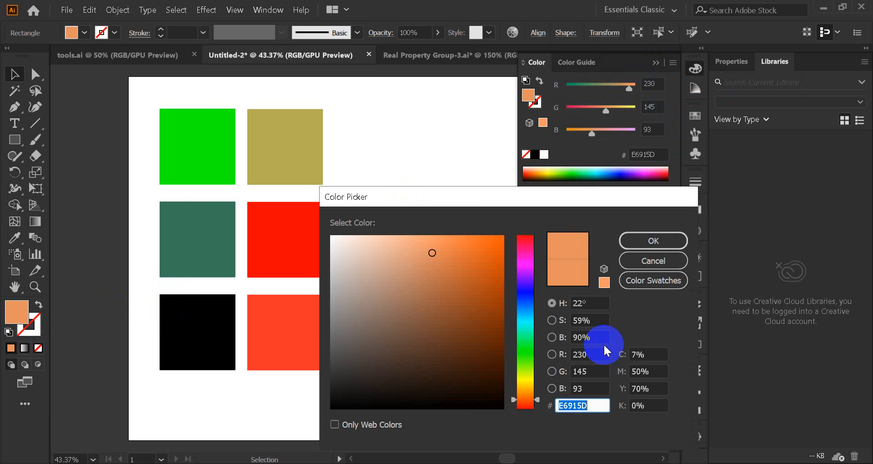
{"action": "left_click_drag", "start_coordinate": [527, 203], "coordinate": [678, 159]}
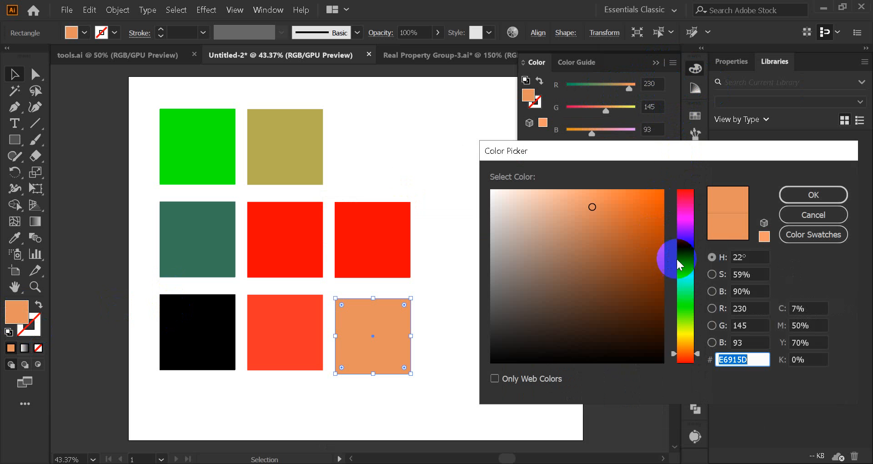
{"action": "left_click", "coordinate": [739, 256]}
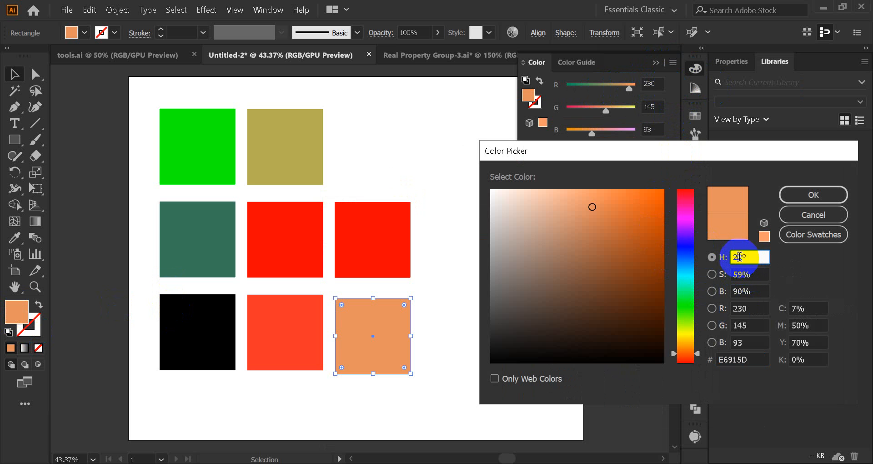
{"action": "left_click_drag", "start_coordinate": [742, 257], "coordinate": [728, 258]}
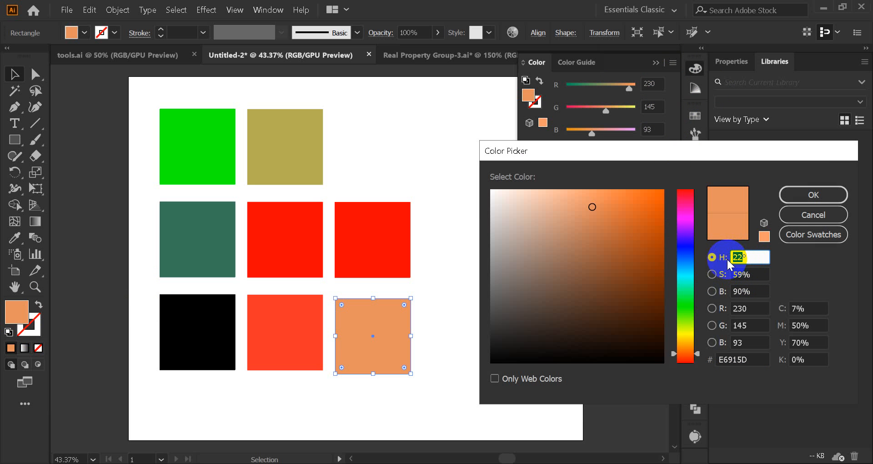
{"action": "left_click", "coordinate": [814, 195]}
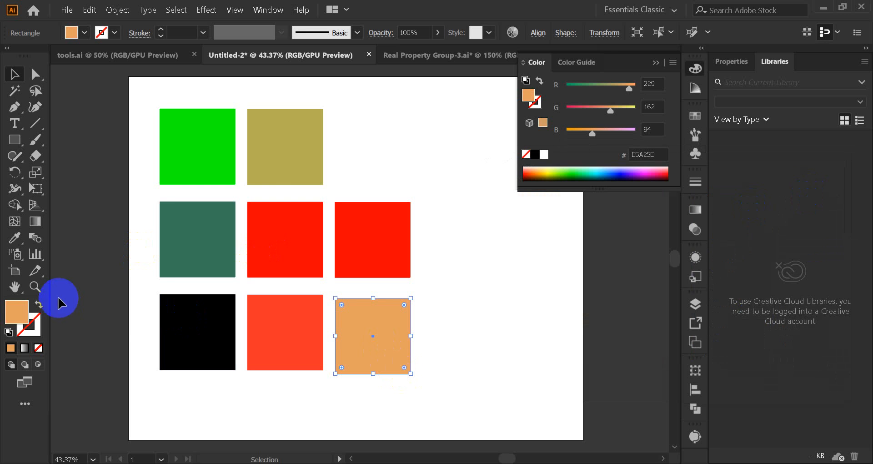
Step: Set the brightness of the square's fill to 99% in the Color Picker and apply it
{"action": "double_click", "coordinate": [17, 311]}
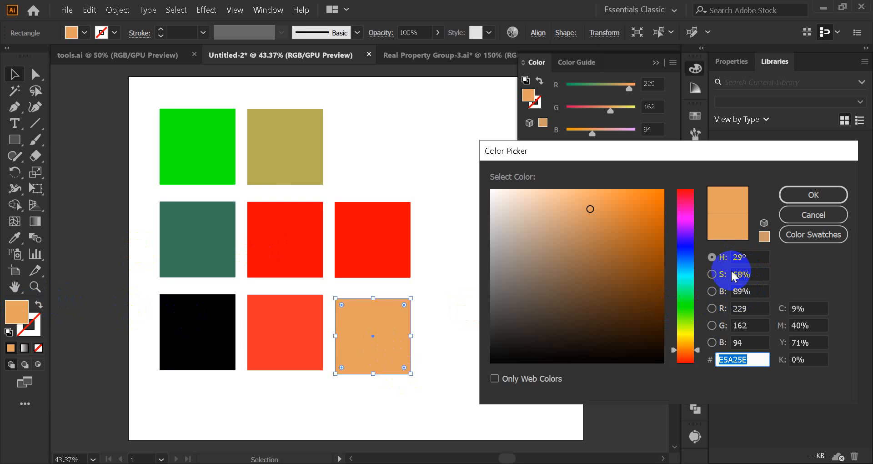
{"action": "double_click", "coordinate": [741, 291]}
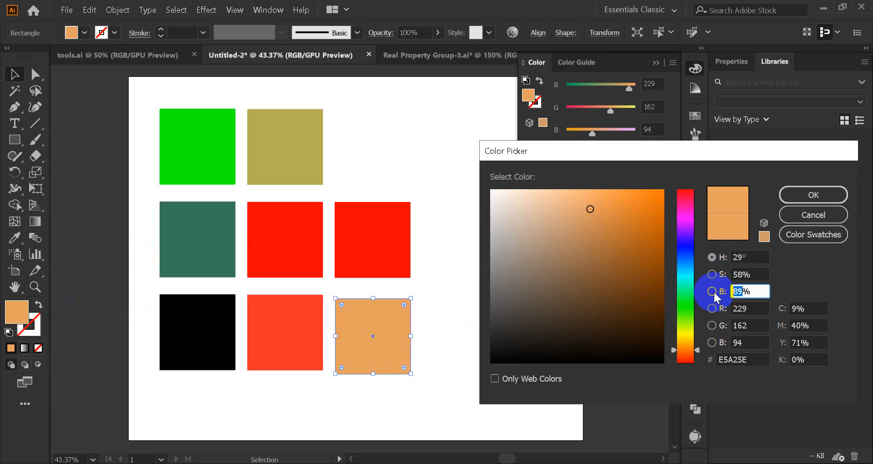
{"action": "type", "text": "99"}
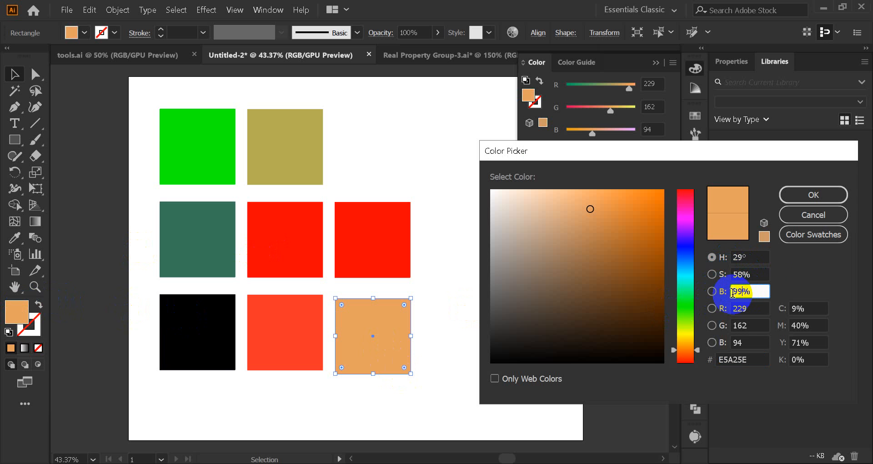
{"action": "left_click", "coordinate": [813, 197]}
Step: Compare the Color Picker's spectrum by red, green, blue and hue, cancel the dialog, and deselect the square
{"action": "double_click", "coordinate": [16, 312]}
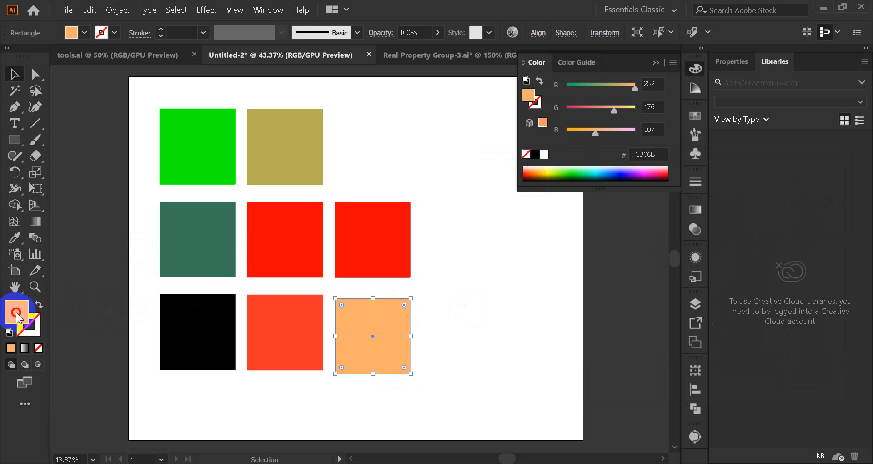
{"action": "double_click", "coordinate": [745, 274]}
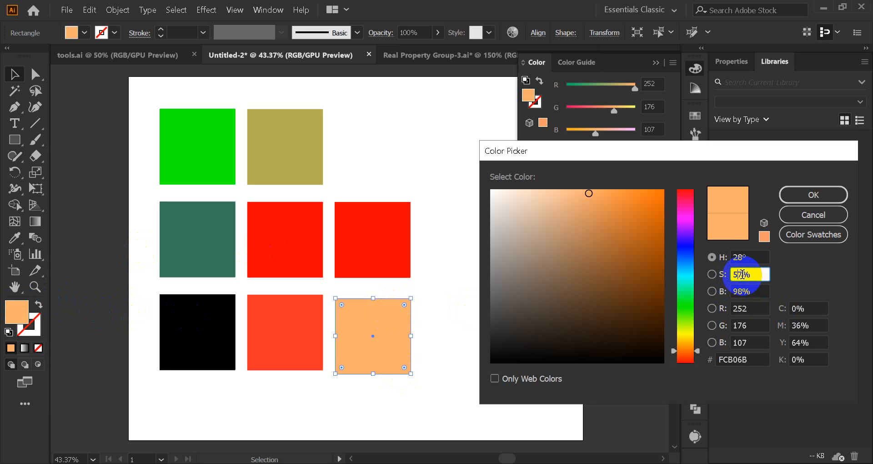
{"action": "left_click", "coordinate": [735, 274]}
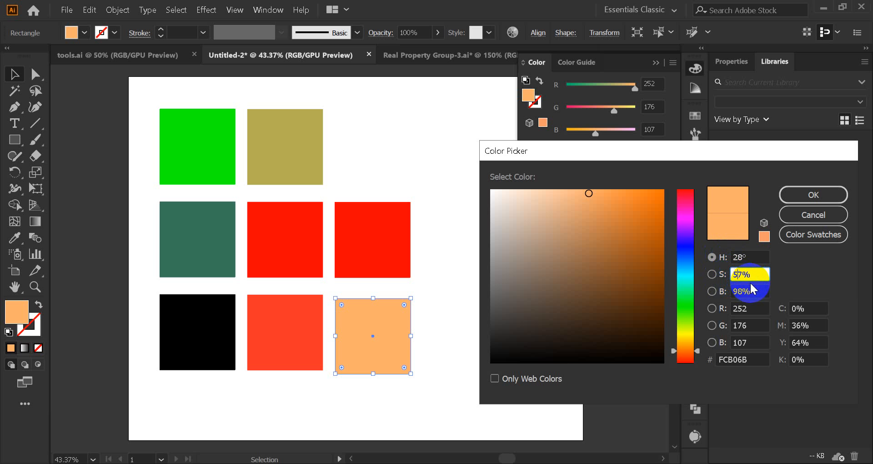
{"action": "left_click", "coordinate": [712, 308]}
{"action": "left_click", "coordinate": [712, 325]}
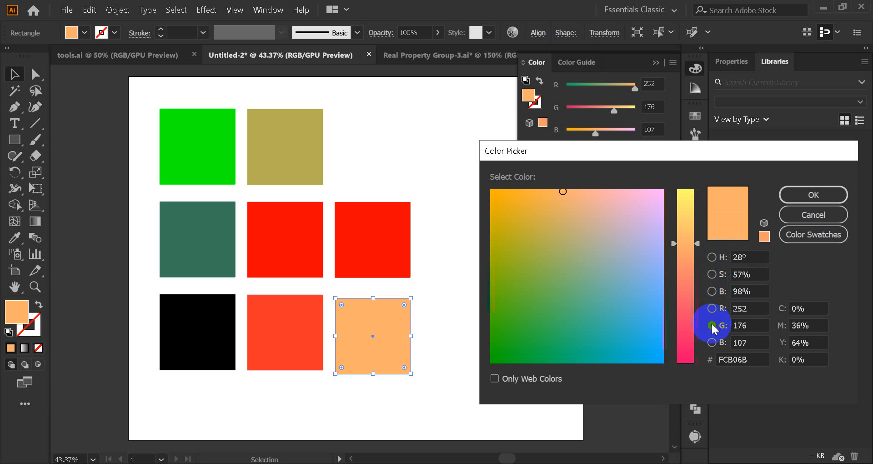
{"action": "left_click", "coordinate": [711, 341]}
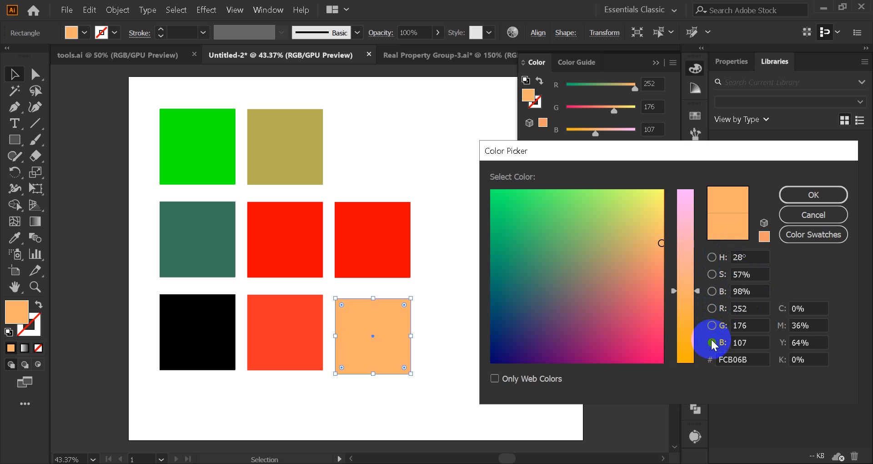
{"action": "left_click", "coordinate": [713, 257]}
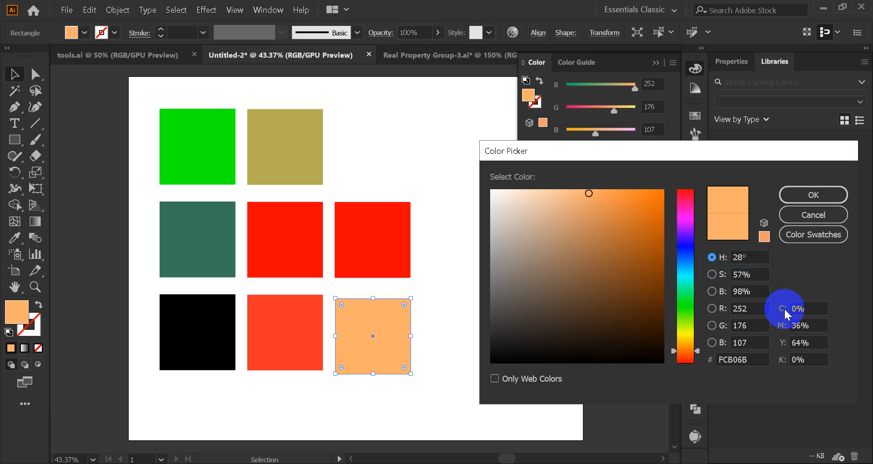
{"action": "left_click", "coordinate": [811, 212]}
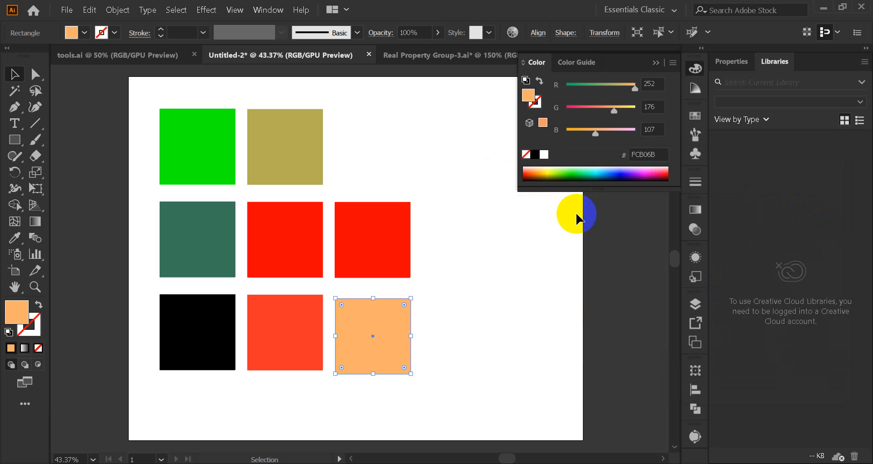
{"action": "left_click", "coordinate": [462, 196]}
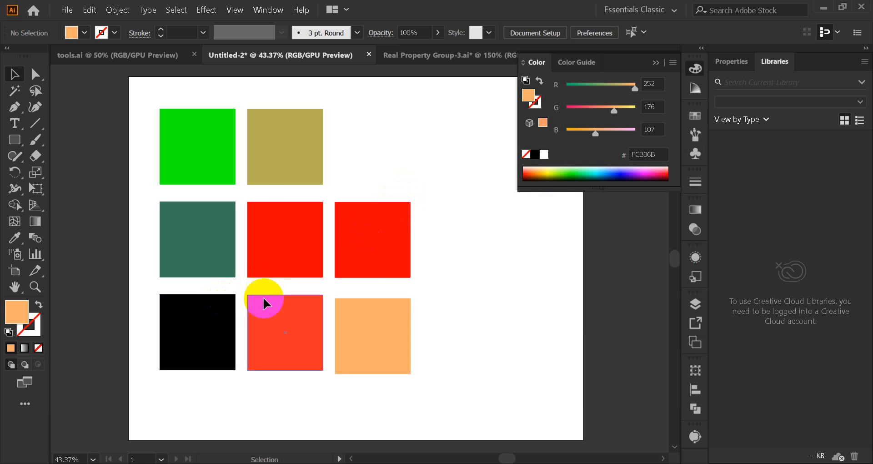
Step: Check the light orange square's fill values in the Color Picker, cancel it, and collapse the Color panel
{"action": "left_click", "coordinate": [391, 342]}
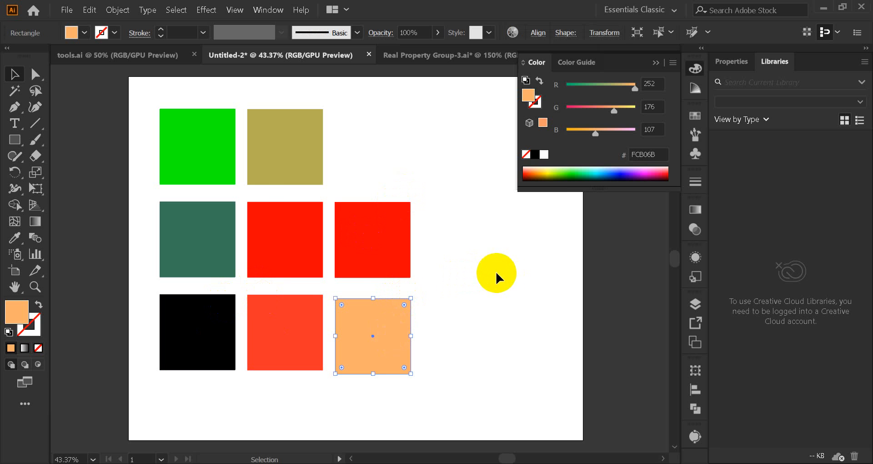
{"action": "double_click", "coordinate": [17, 312]}
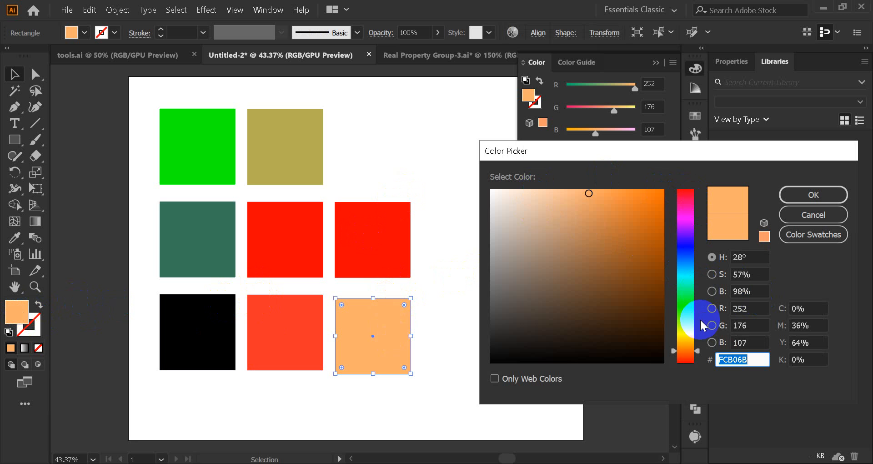
{"action": "left_click", "coordinate": [814, 214]}
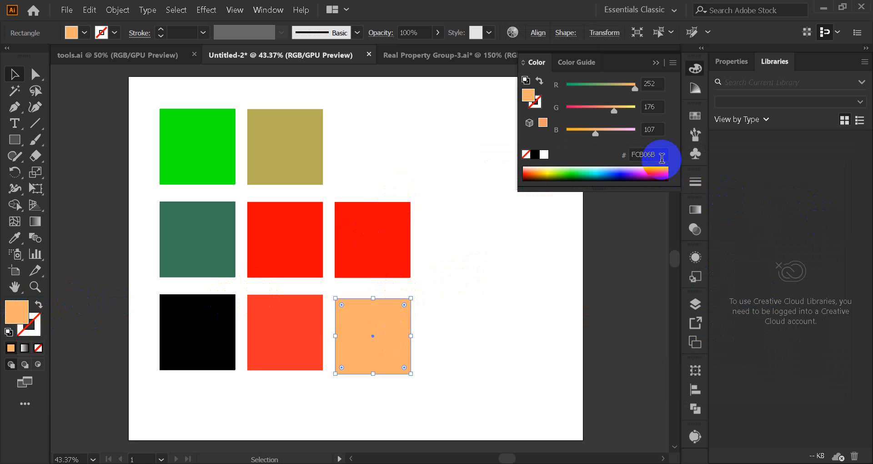
{"action": "left_click", "coordinate": [657, 65]}
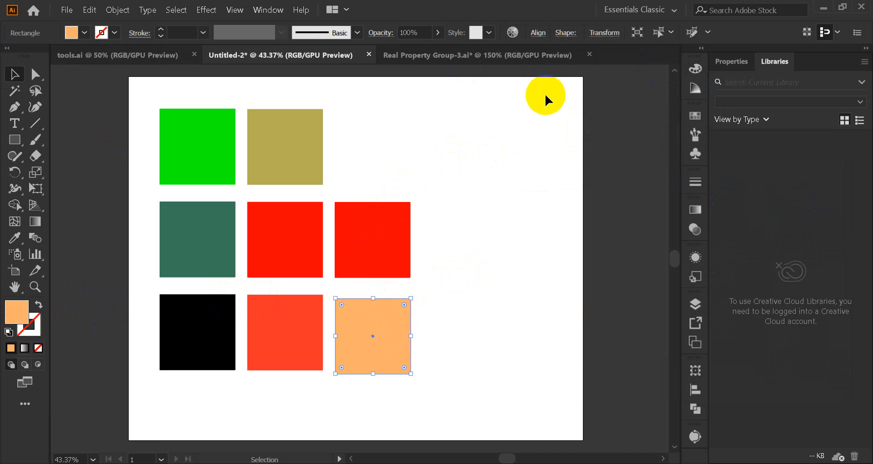
Step: Look through the Swatches panel's options and available swatch libraries, and reselect the light orange square
{"action": "left_click", "coordinate": [689, 118]}
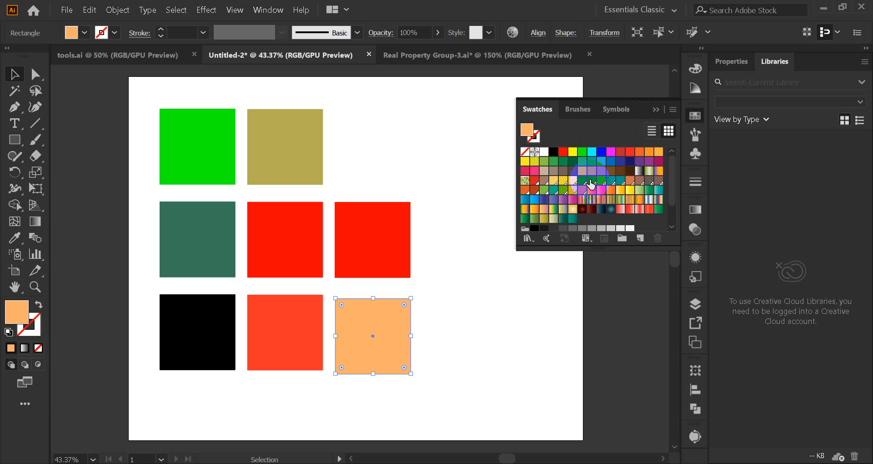
{"action": "left_click", "coordinate": [672, 114]}
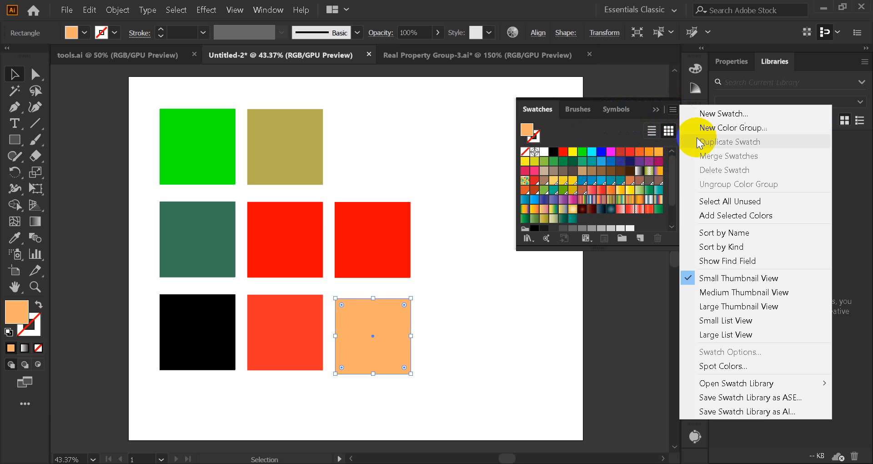
{"action": "mouse_move", "coordinate": [731, 383]}
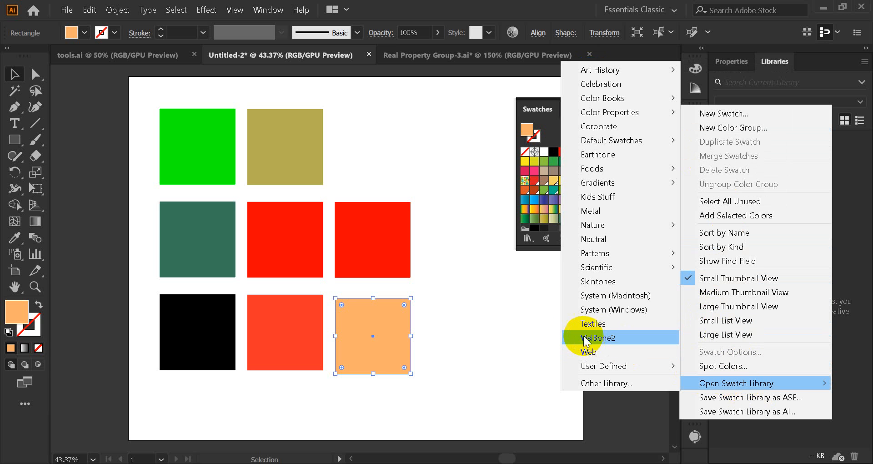
{"action": "left_click", "coordinate": [539, 333]}
{"action": "left_click", "coordinate": [539, 333]}
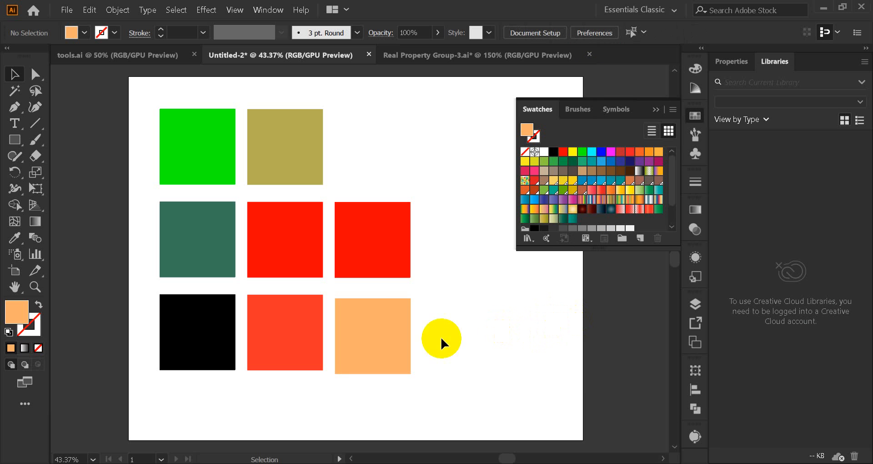
{"action": "left_click", "coordinate": [386, 338]}
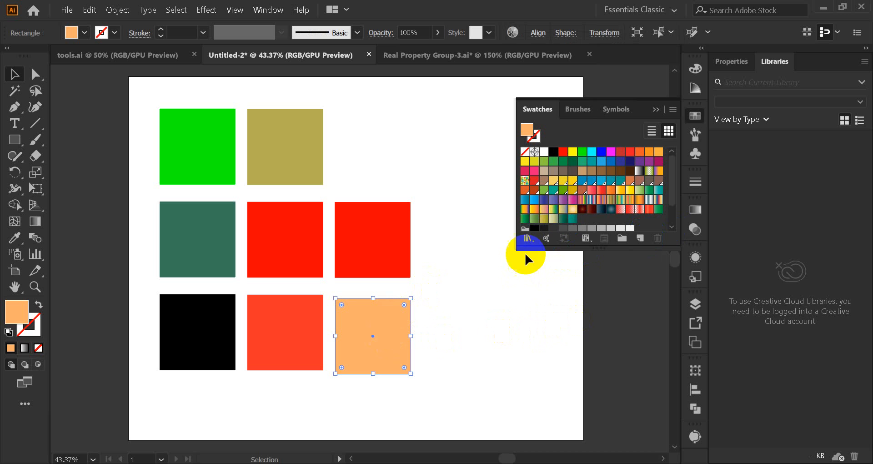
{"action": "left_click", "coordinate": [673, 110]}
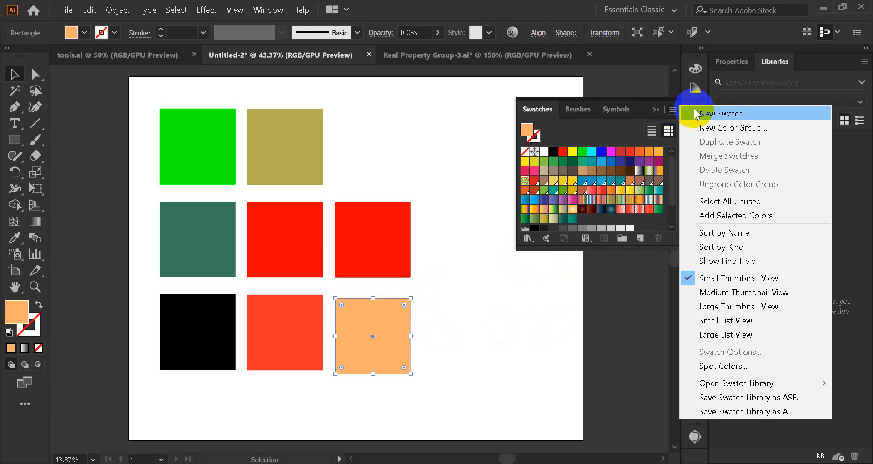
{"action": "left_click", "coordinate": [621, 236]}
{"action": "left_click", "coordinate": [639, 237]}
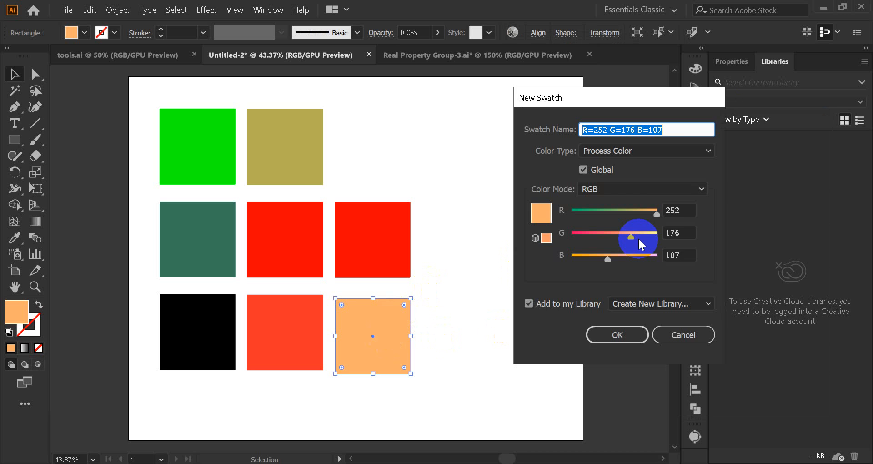
{"action": "left_click", "coordinate": [672, 335]}
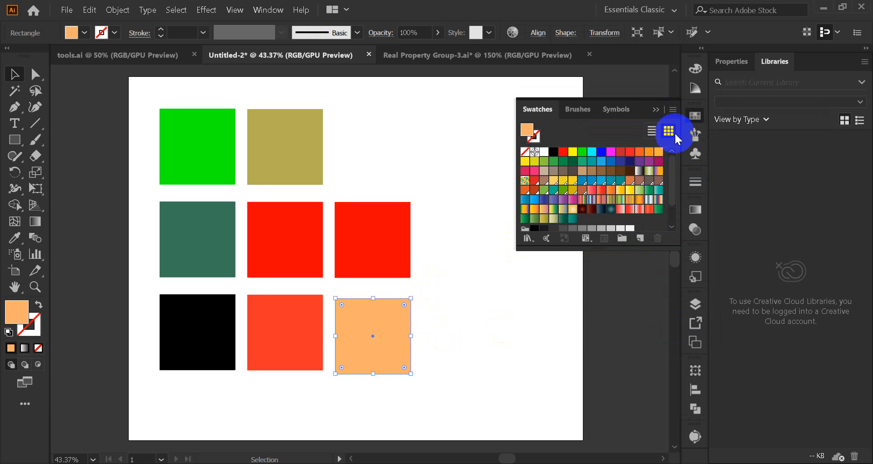
Step: Create a global process-colour swatch in RGB mode from the light orange square's fill and select the swatch
{"action": "left_click", "coordinate": [673, 109]}
{"action": "left_click", "coordinate": [735, 113]}
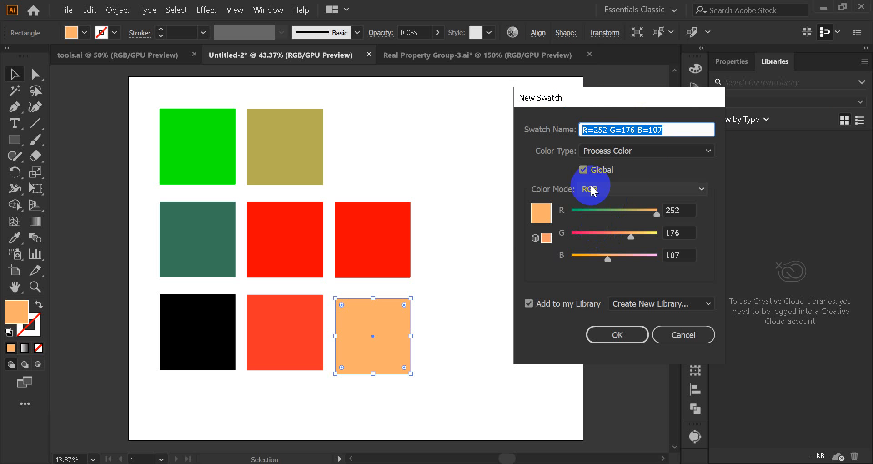
{"action": "left_click", "coordinate": [583, 170]}
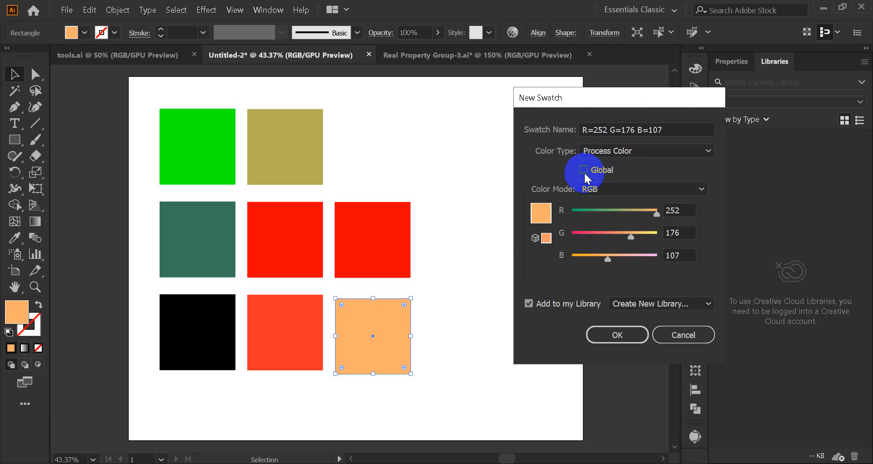
{"action": "left_click", "coordinate": [584, 171]}
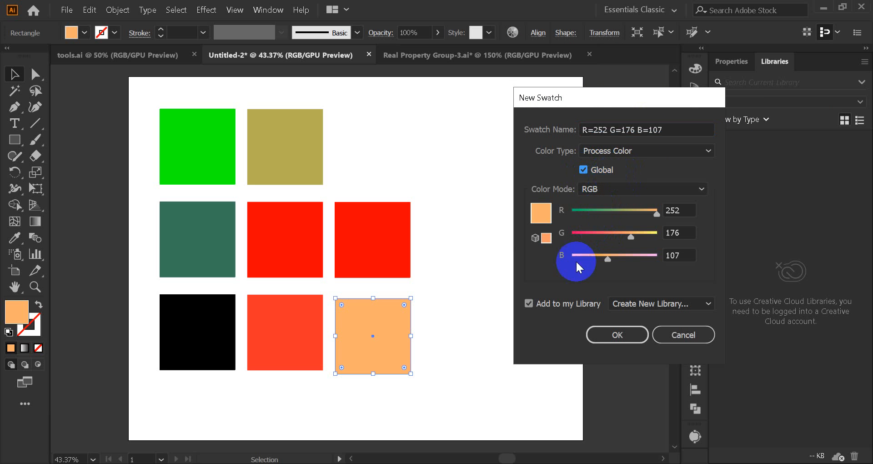
{"action": "left_click", "coordinate": [623, 336]}
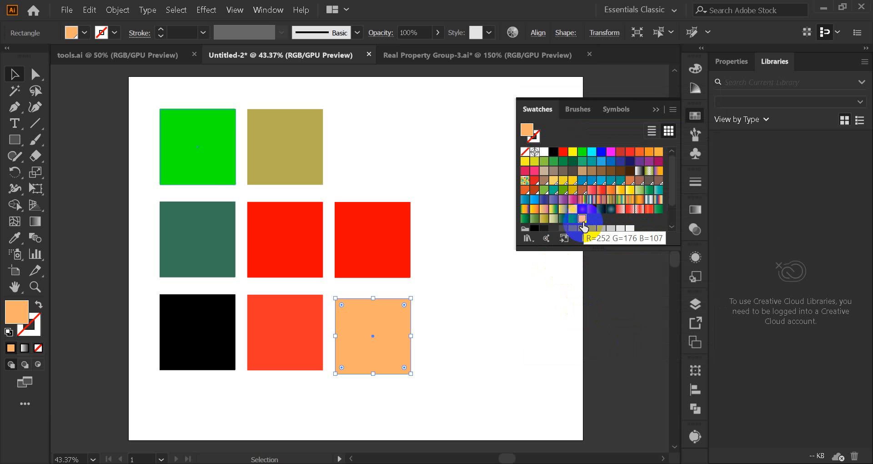
{"action": "left_click", "coordinate": [582, 218]}
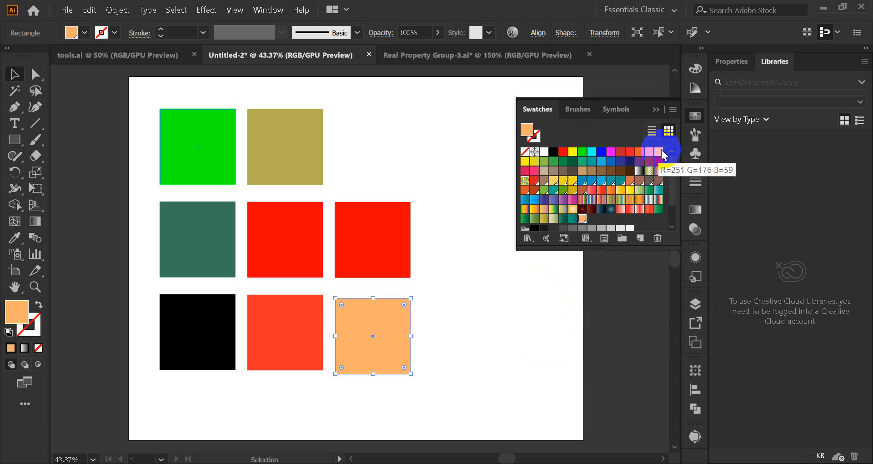
Step: Save the swatch library as an AI file named fashion, deselect the square, and collapse the Swatches panel
{"action": "left_click", "coordinate": [673, 112]}
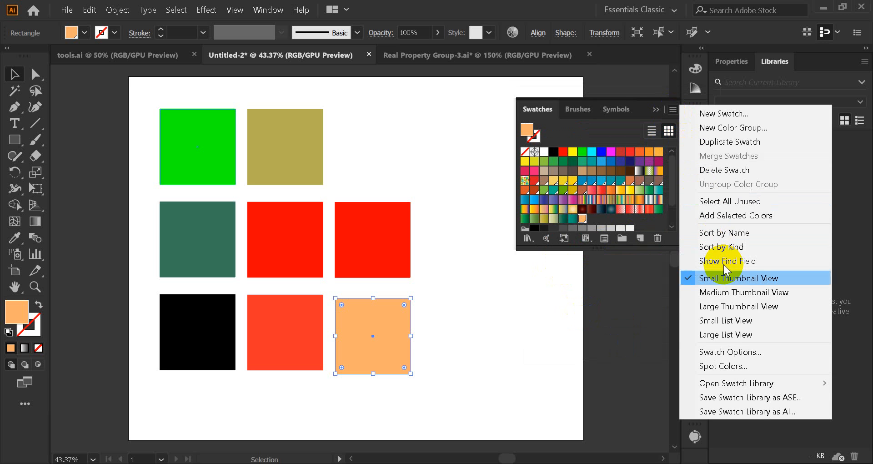
{"action": "left_click", "coordinate": [746, 411]}
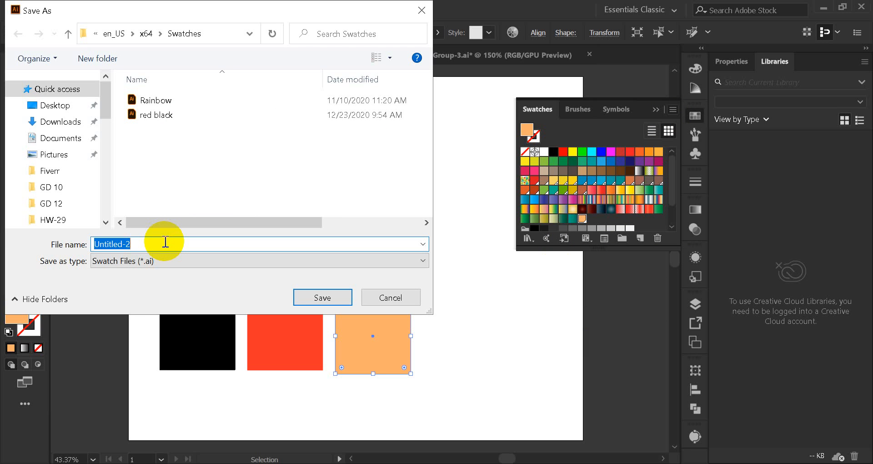
{"action": "type", "text": "fashion"}
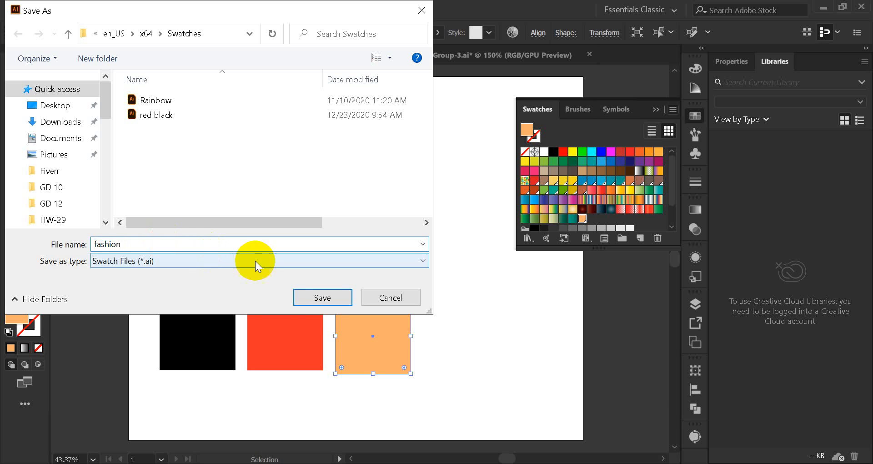
{"action": "left_click", "coordinate": [321, 297]}
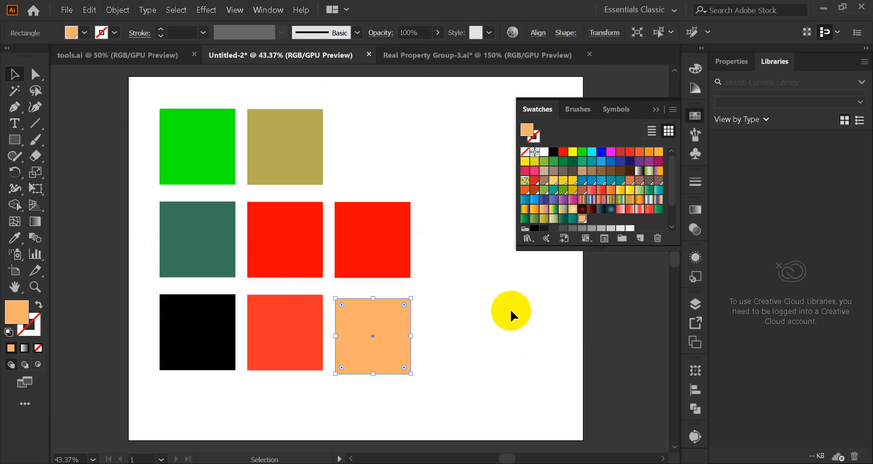
{"action": "left_click", "coordinate": [461, 298]}
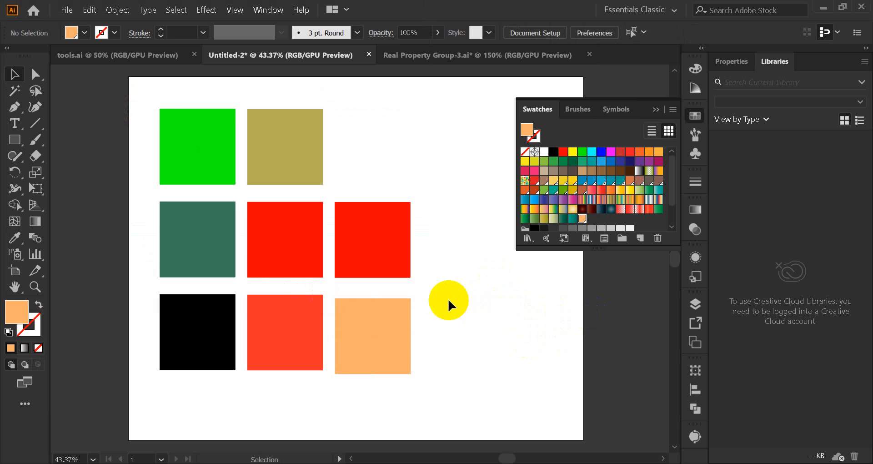
{"action": "left_click", "coordinate": [655, 109]}
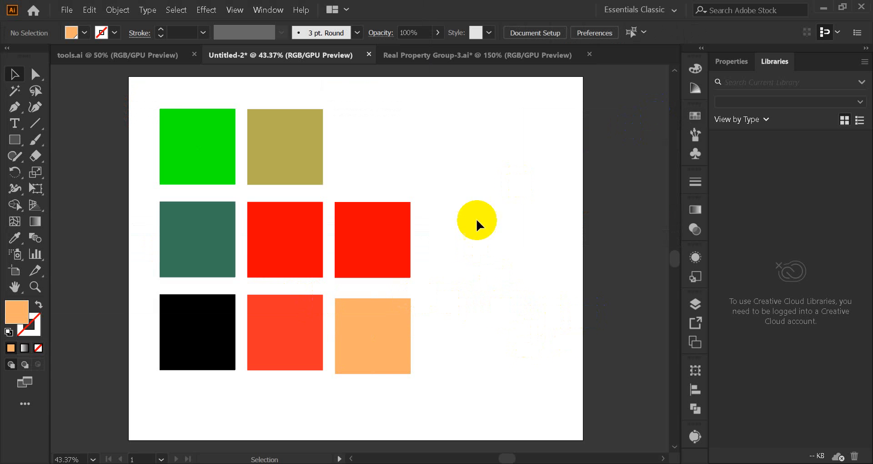
Step: Show the red square's fill in the Color panel beside the light orange square's column, comparing the compact and full slider views
{"action": "left_click", "coordinate": [396, 257]}
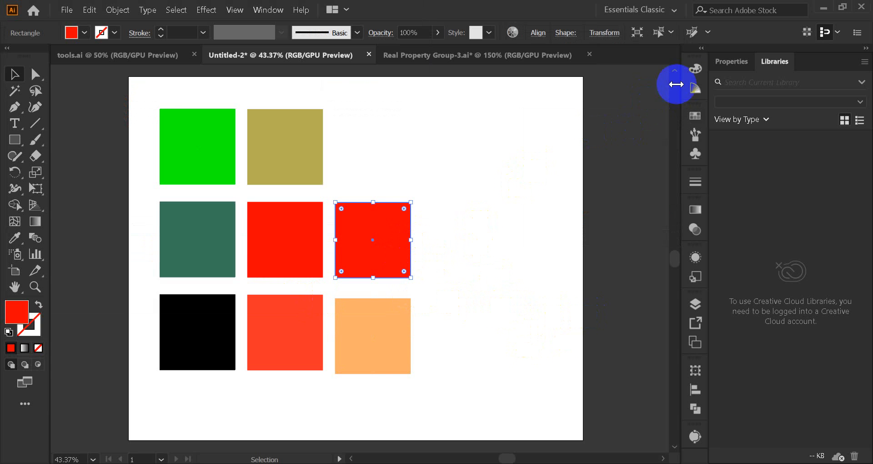
{"action": "left_click", "coordinate": [695, 69]}
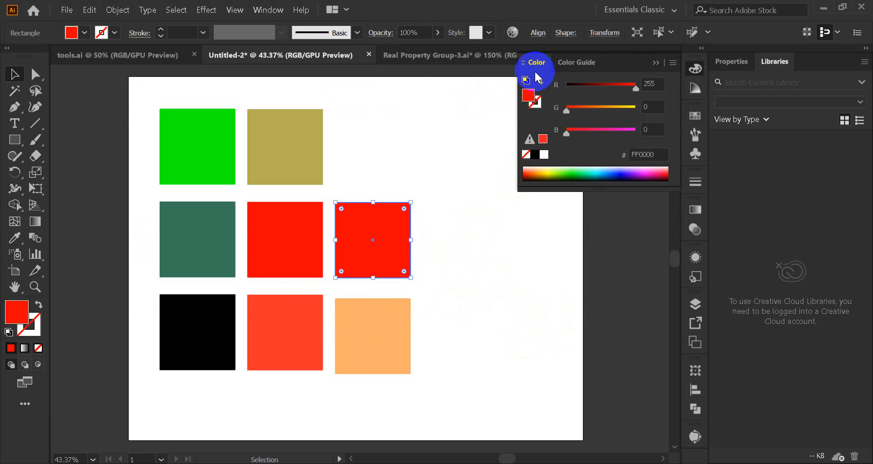
{"action": "left_click", "coordinate": [523, 62]}
{"action": "left_click", "coordinate": [523, 62]}
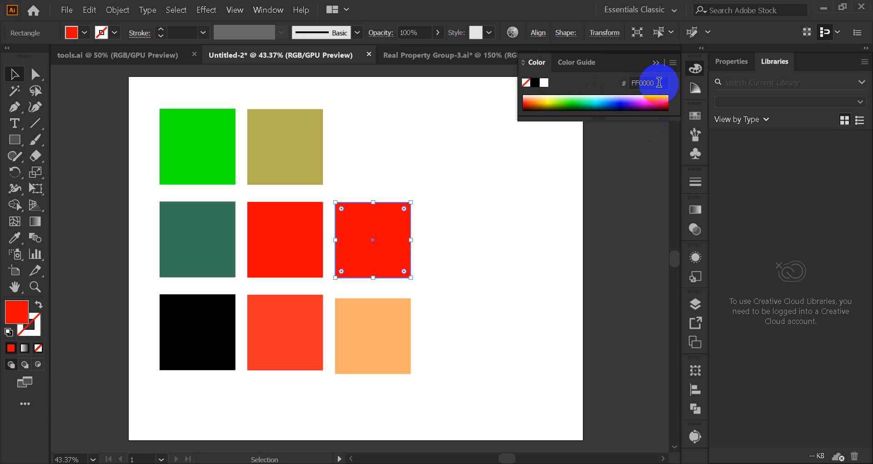
{"action": "left_click", "coordinate": [637, 83]}
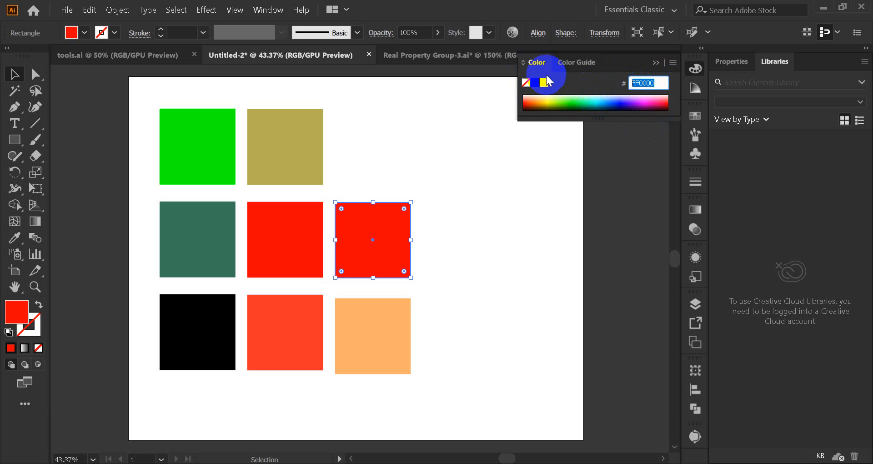
{"action": "left_click", "coordinate": [524, 63]}
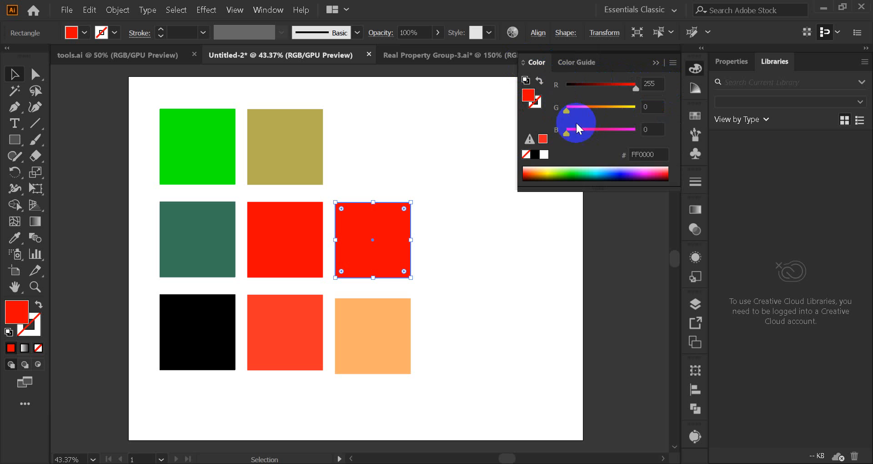
Step: Change the selected red square's fill to a green of R 72, G 203 and B 10 using the spectrum and RGB sliders
{"action": "left_click", "coordinate": [578, 173]}
{"action": "left_click_drag", "start_coordinate": [567, 90], "coordinate": [622, 111]}
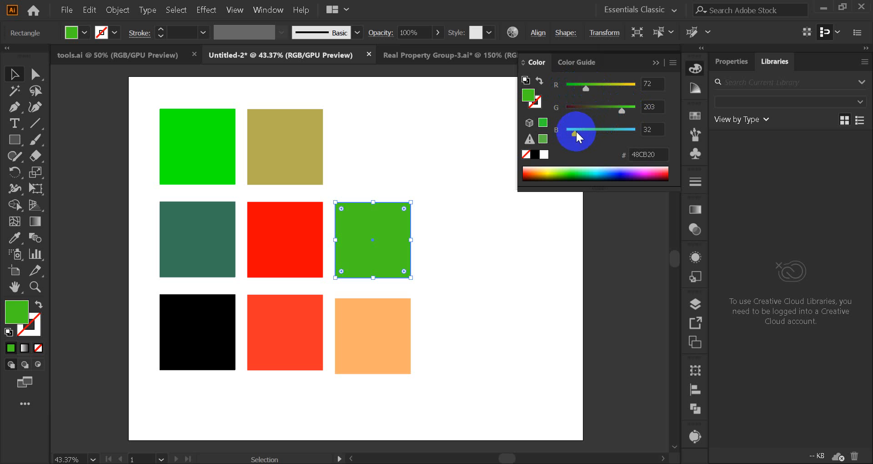
{"action": "left_click_drag", "start_coordinate": [576, 131], "coordinate": [569, 133]}
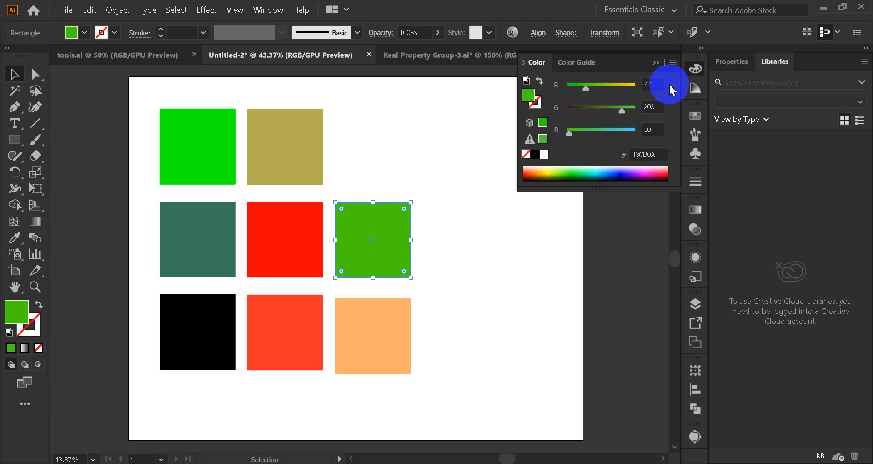
Step: Switch the Color panel to HSB and set the square's fill to hue 120°, saturation about 95% and brightness 100%
{"action": "left_click", "coordinate": [673, 62]}
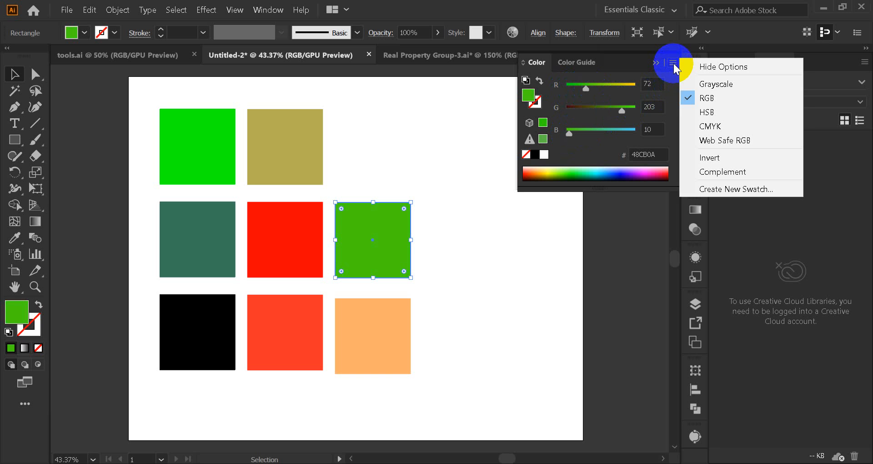
{"action": "left_click", "coordinate": [715, 115]}
{"action": "left_click_drag", "start_coordinate": [587, 88], "coordinate": [590, 88]}
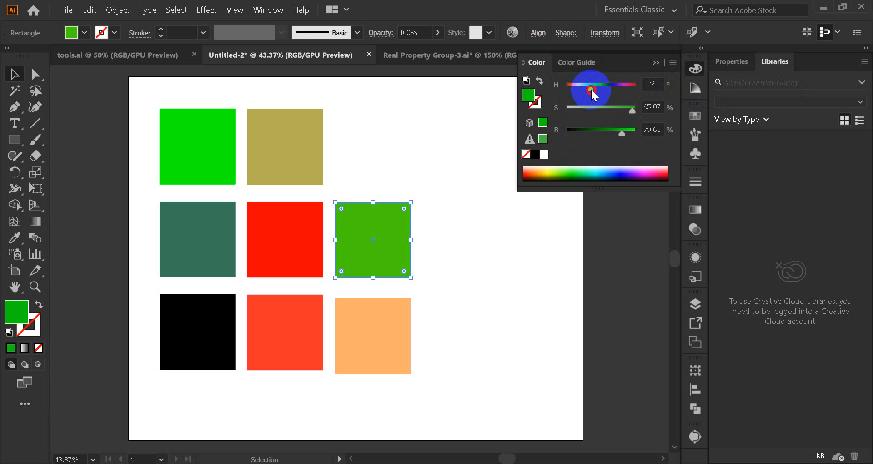
{"action": "left_click", "coordinate": [624, 109]}
{"action": "left_click", "coordinate": [603, 109]}
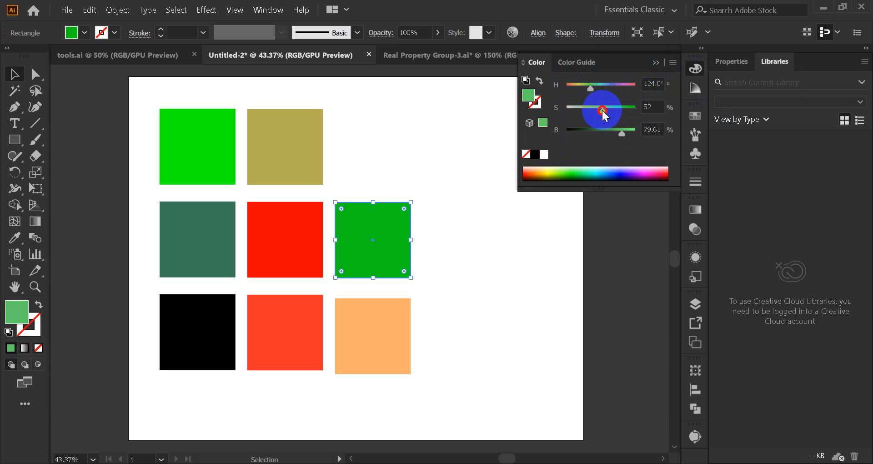
{"action": "left_click_drag", "start_coordinate": [620, 129], "coordinate": [636, 131]}
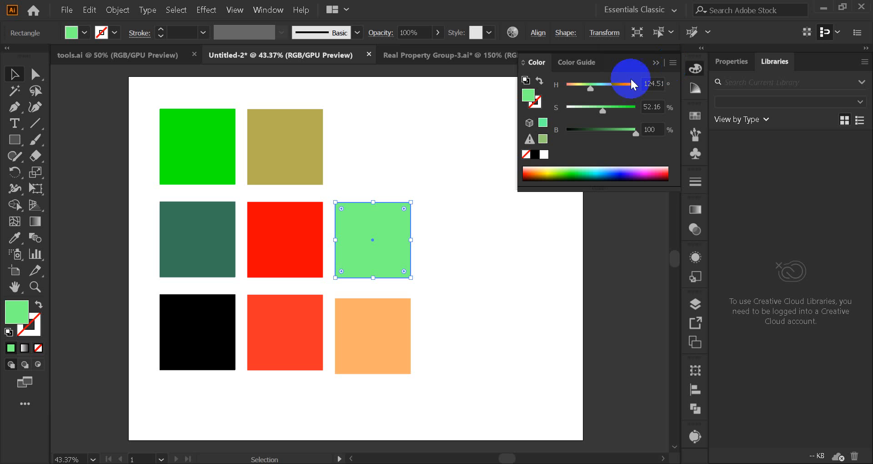
{"action": "left_click_drag", "start_coordinate": [603, 110], "coordinate": [588, 90]}
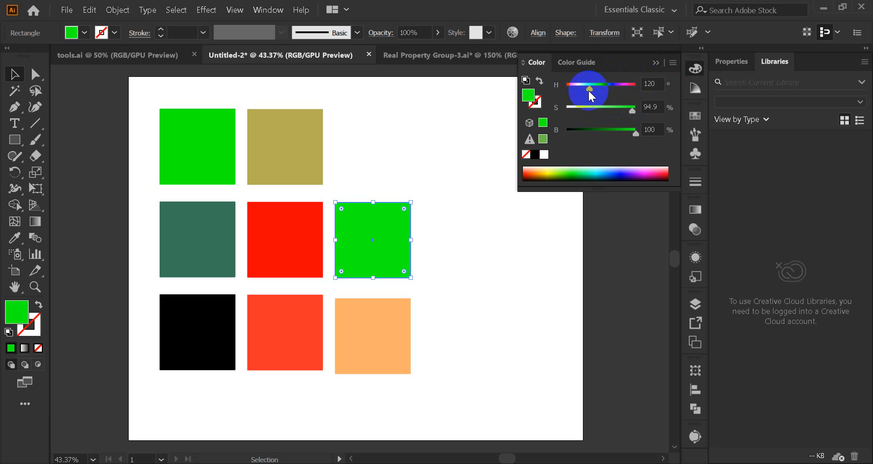
Step: Set the green square's fill to about 69% saturation at 100% brightness and deselect it
{"action": "mouse_move", "coordinate": [633, 130]}
{"action": "left_mouse_down"}
{"action": "mouse_move", "coordinate": [565, 141]}
{"action": "mouse_move", "coordinate": [634, 130]}
{"action": "left_mouse_up"}
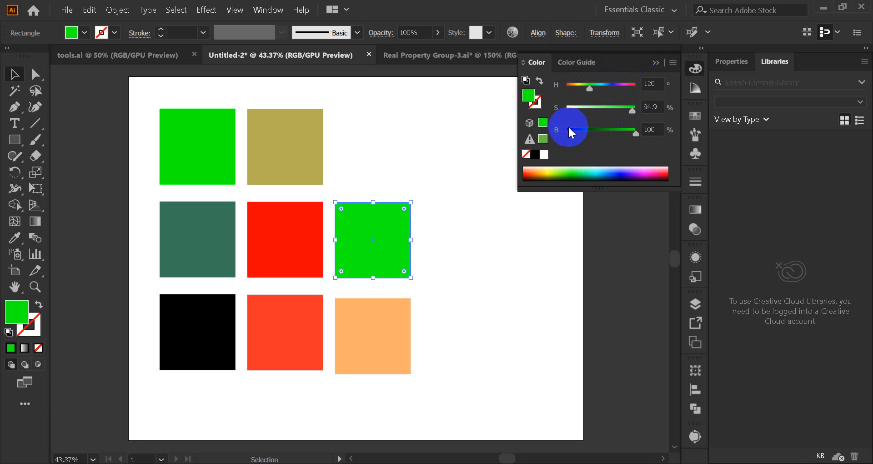
{"action": "left_click_drag", "start_coordinate": [570, 131], "coordinate": [649, 130]}
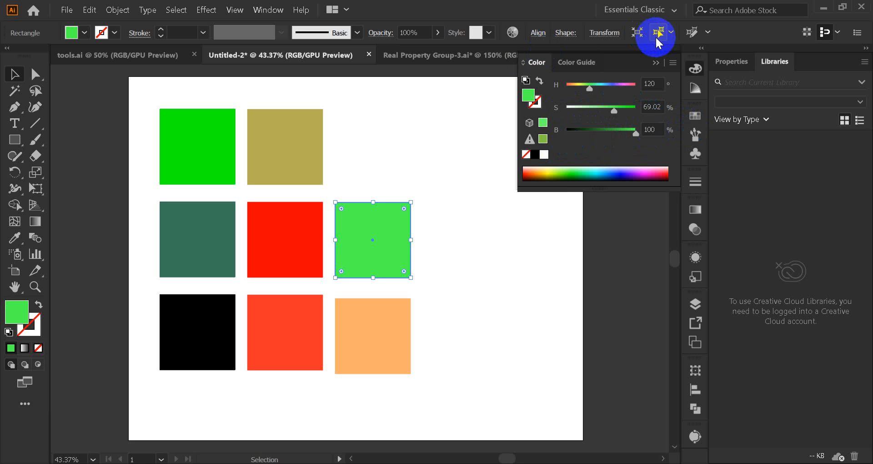
{"action": "left_click", "coordinate": [673, 63]}
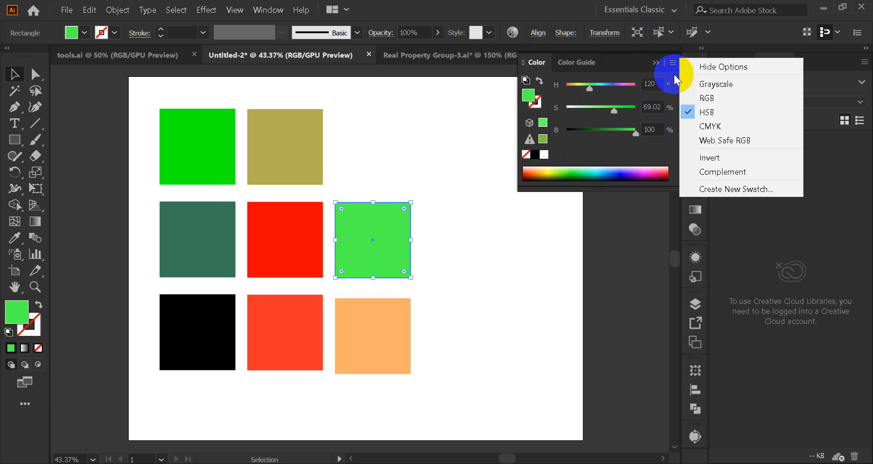
{"action": "left_click", "coordinate": [529, 222]}
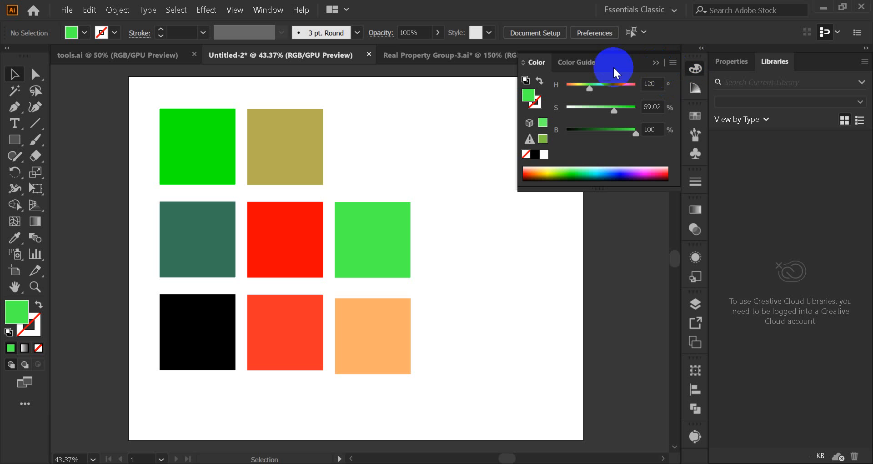
Step: Fill the olive, red and light green squares with a muted red shade from the Color Guide
{"action": "left_click", "coordinate": [575, 63]}
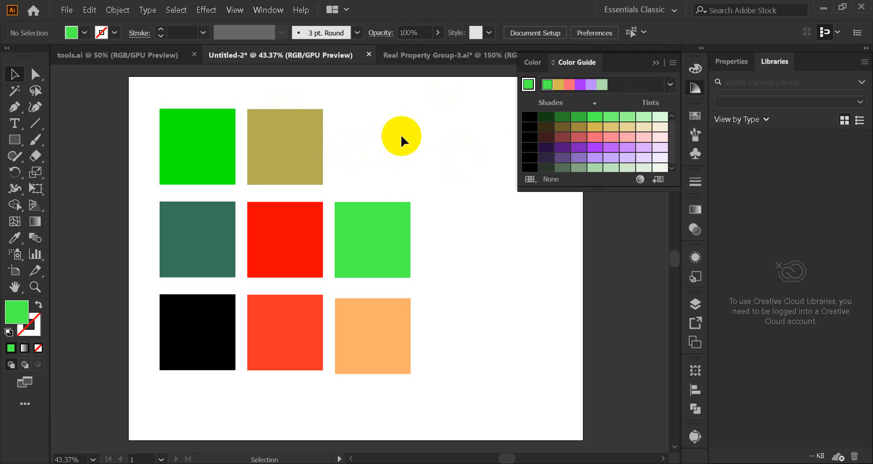
{"action": "left_click_drag", "start_coordinate": [349, 141], "coordinate": [318, 234]}
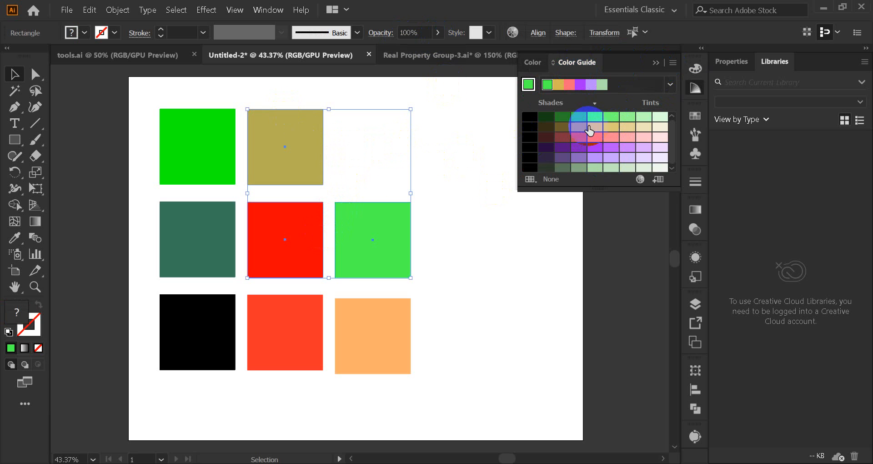
{"action": "left_click", "coordinate": [580, 137]}
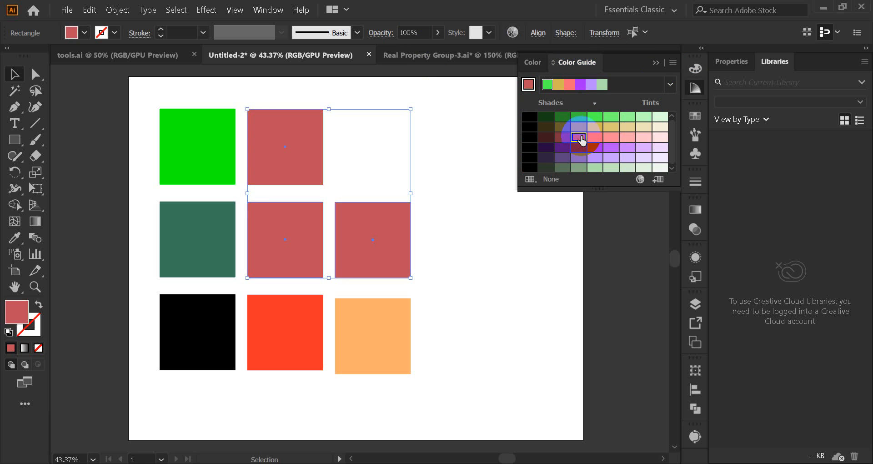
Step: Fill the light orange square with a light purple from the Color Guide and deselect it
{"action": "left_click", "coordinate": [399, 196]}
{"action": "left_click", "coordinate": [381, 342]}
{"action": "left_click", "coordinate": [611, 147]}
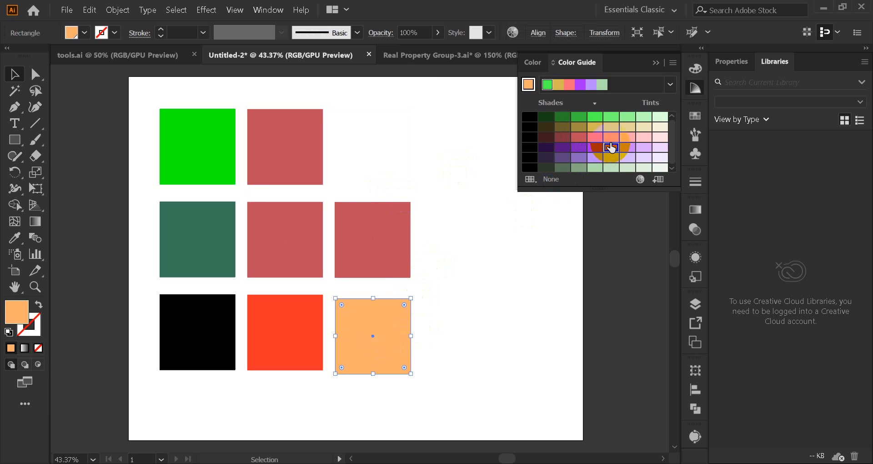
{"action": "left_click", "coordinate": [484, 210]}
{"action": "left_click_drag", "start_coordinate": [431, 241], "coordinate": [388, 371]}
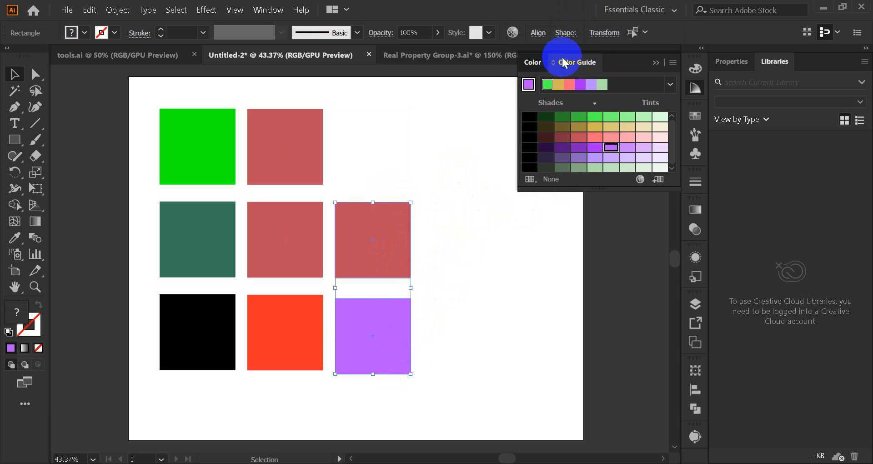
{"action": "left_click", "coordinate": [541, 62]}
{"action": "left_click", "coordinate": [577, 62]}
{"action": "left_click", "coordinate": [673, 63]}
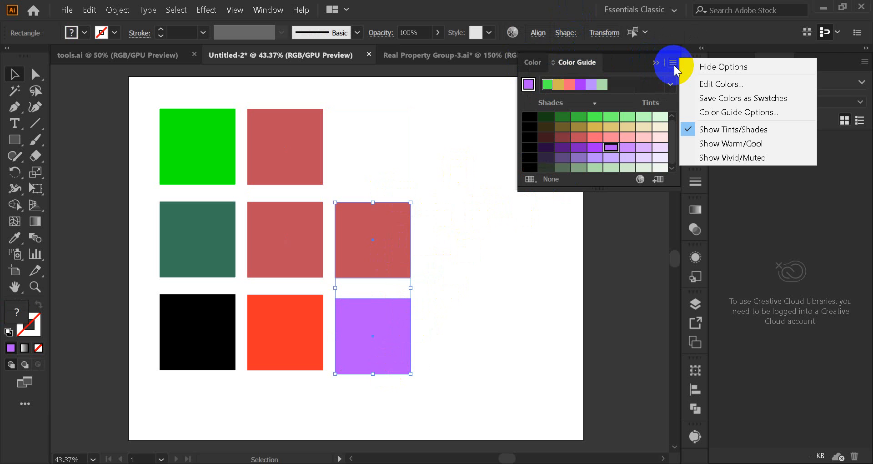
{"action": "left_click", "coordinate": [585, 232]}
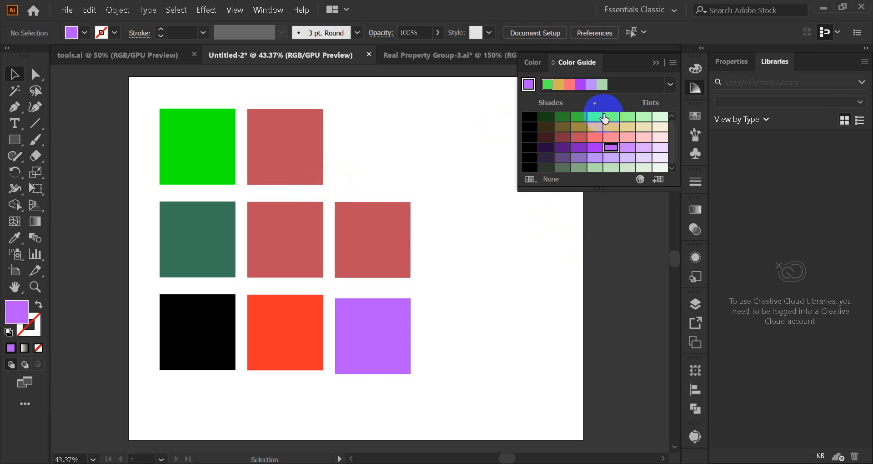
Step: Select the muted red square and the purple square below it, and open Recolor Artwork for both
{"action": "left_click", "coordinate": [355, 230]}
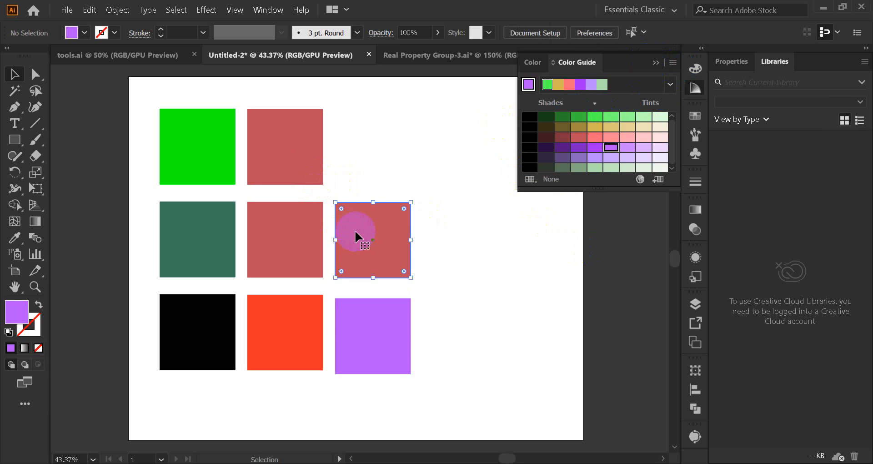
{"action": "left_click_drag", "start_coordinate": [407, 177], "coordinate": [348, 386]}
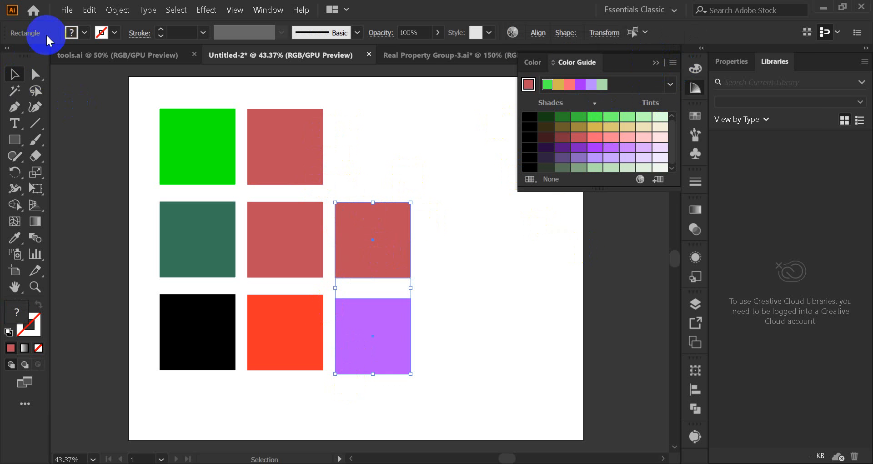
{"action": "left_click", "coordinate": [89, 10]}
{"action": "mouse_move", "coordinate": [209, 232]}
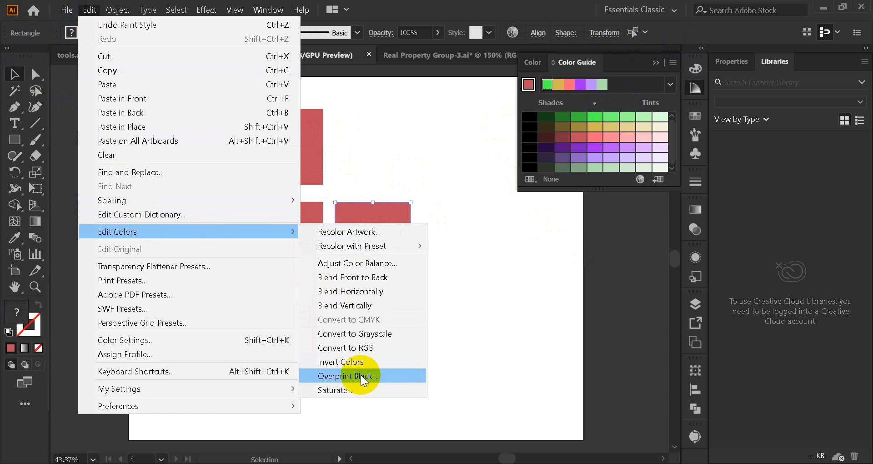
{"action": "left_click", "coordinate": [366, 231]}
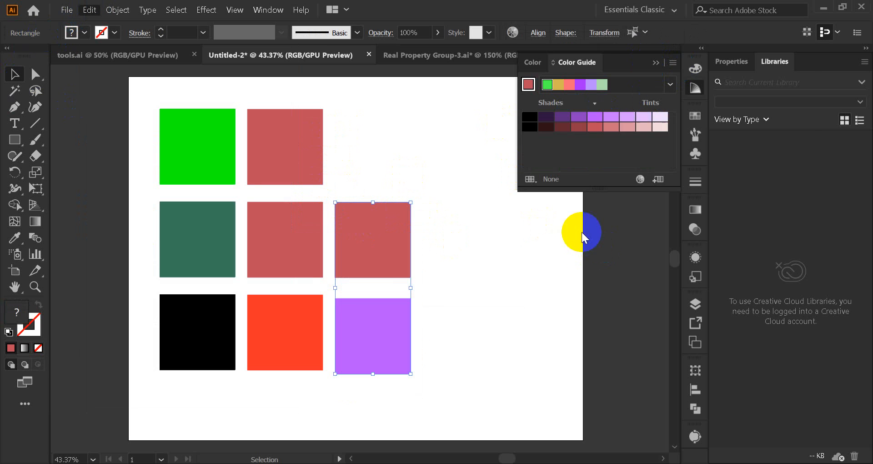
{"action": "left_click_drag", "start_coordinate": [575, 73], "coordinate": [670, 46]}
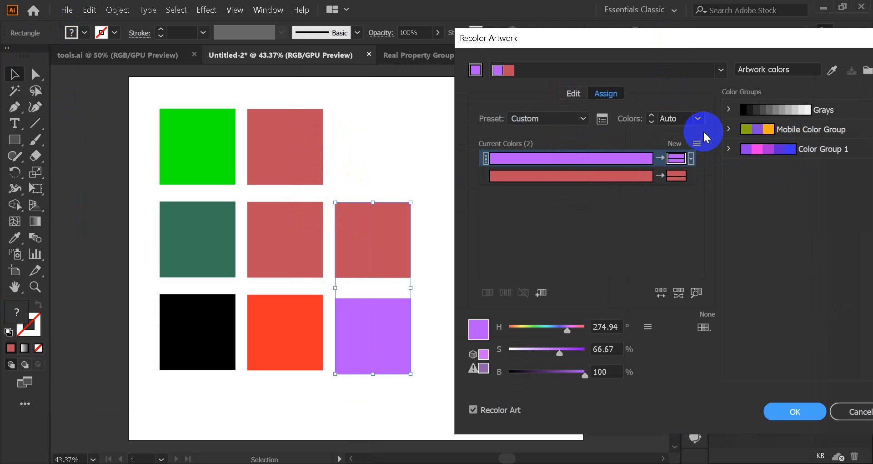
Step: Preview the two squares in Mobile Color Group and assign them the colors of Color Group 1
{"action": "left_click", "coordinate": [697, 118]}
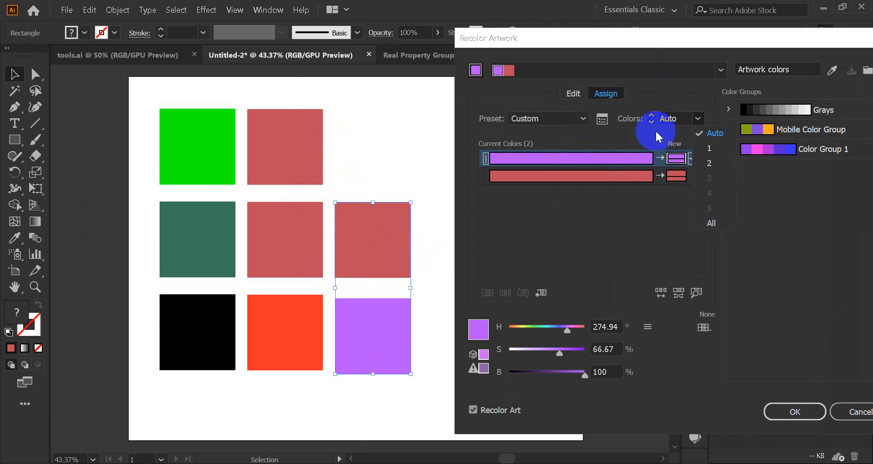
{"action": "left_click", "coordinate": [763, 135]}
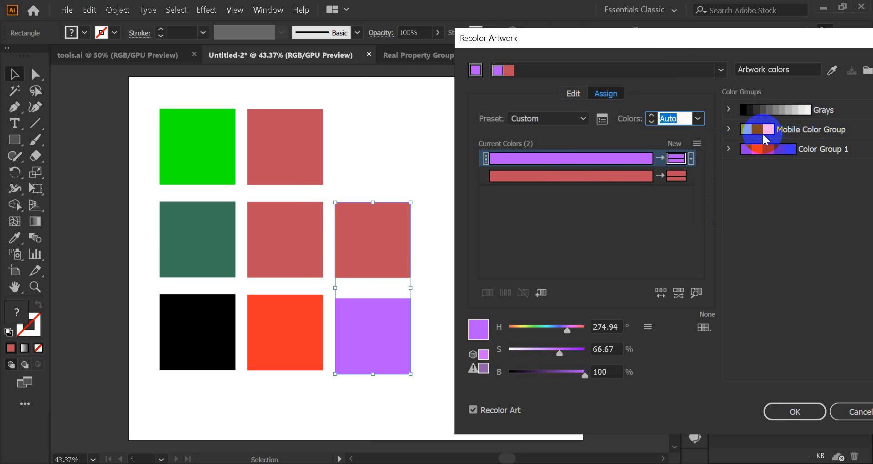
{"action": "left_click", "coordinate": [758, 126]}
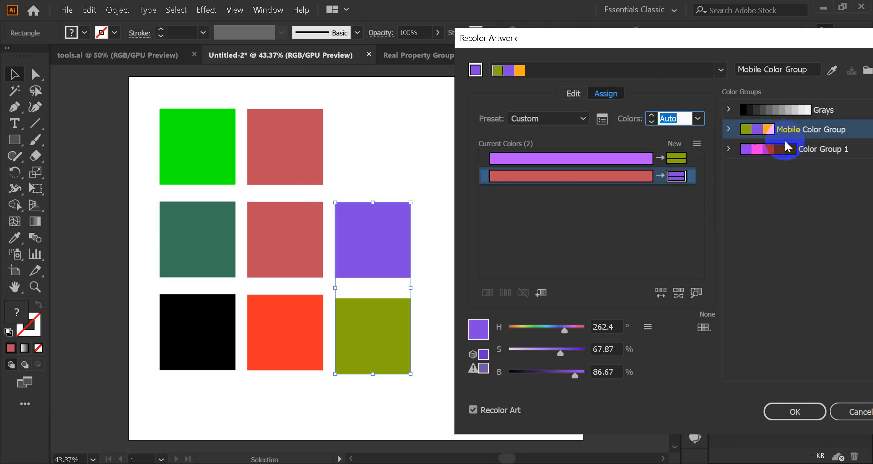
{"action": "left_click", "coordinate": [777, 151]}
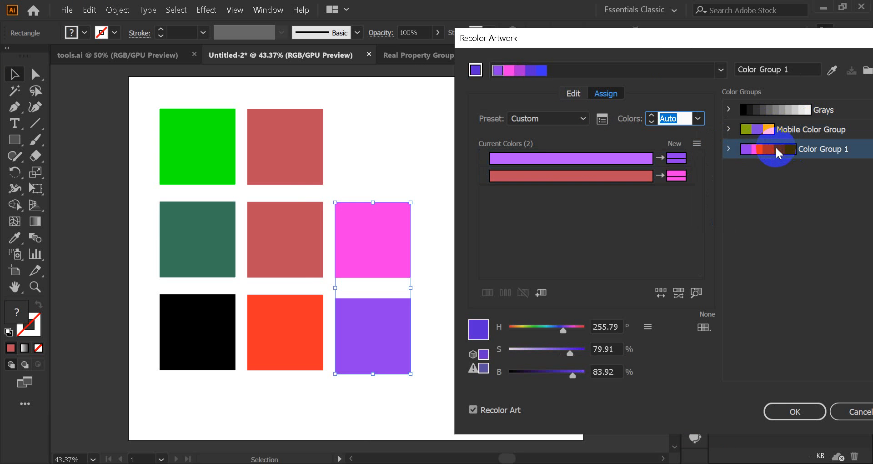
Step: Try limiting the recolouring to 2 colors and set the number of colors to All
{"action": "left_click", "coordinate": [698, 118]}
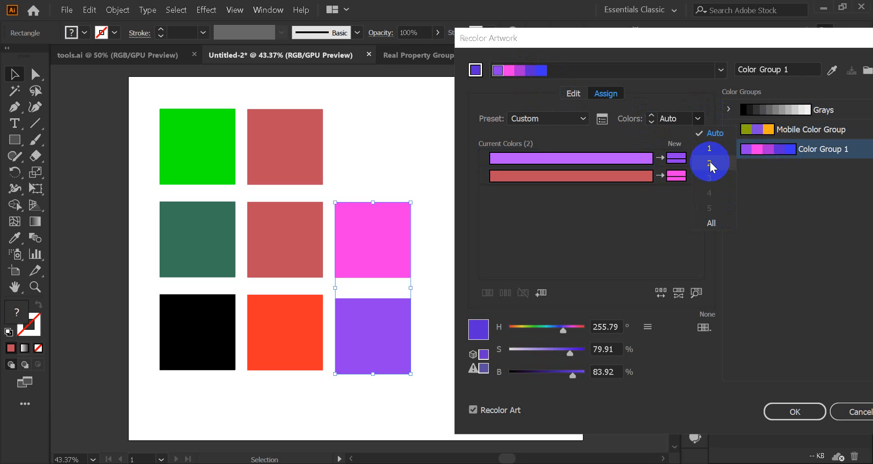
{"action": "left_click", "coordinate": [711, 163]}
{"action": "left_click", "coordinate": [697, 120]}
{"action": "left_click", "coordinate": [712, 223]}
{"action": "left_click", "coordinate": [703, 117]}
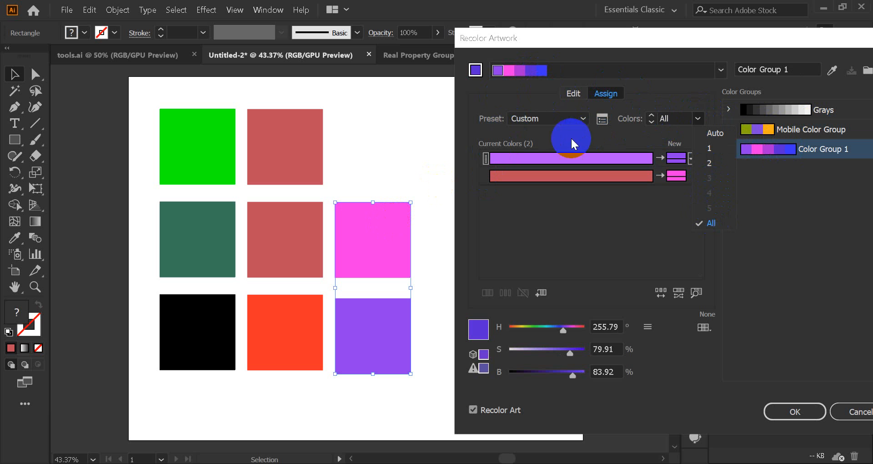
{"action": "left_click", "coordinate": [575, 96]}
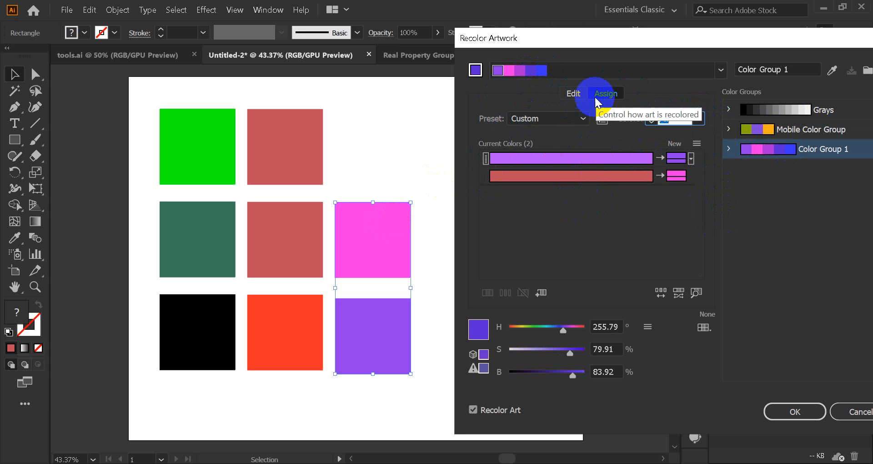
Step: Rotate the harmony on the color wheel to blue and green hues, apply it, and save the changes to Color Group 1
{"action": "left_click", "coordinate": [572, 93]}
{"action": "mouse_move", "coordinate": [599, 255]}
{"action": "left_mouse_down"}
{"action": "mouse_move", "coordinate": [551, 231]}
{"action": "mouse_move", "coordinate": [543, 189]}
{"action": "mouse_move", "coordinate": [532, 193]}
{"action": "left_mouse_up"}
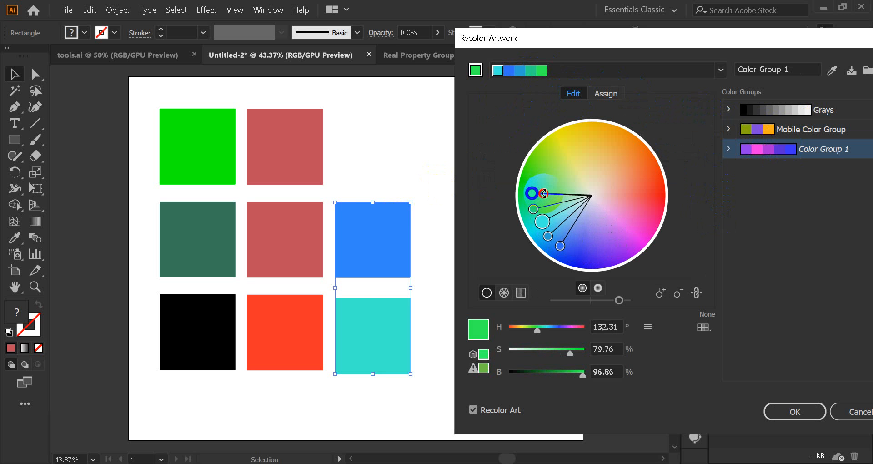
{"action": "left_click", "coordinate": [801, 411]}
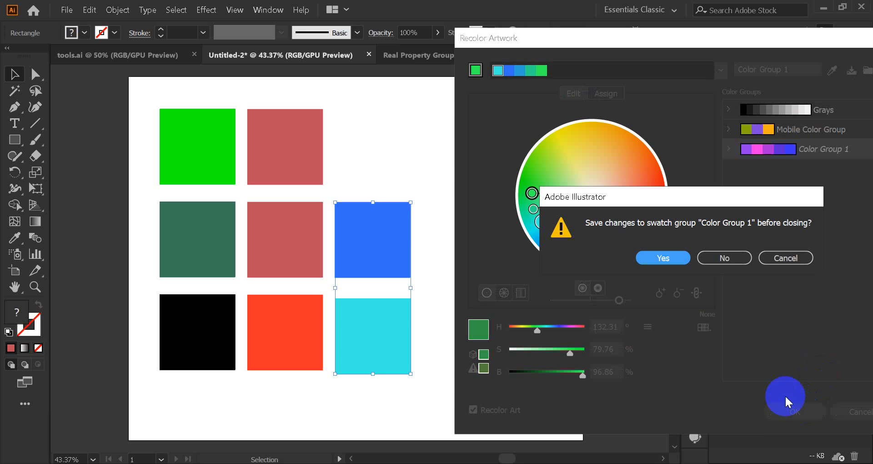
{"action": "left_click", "coordinate": [666, 258]}
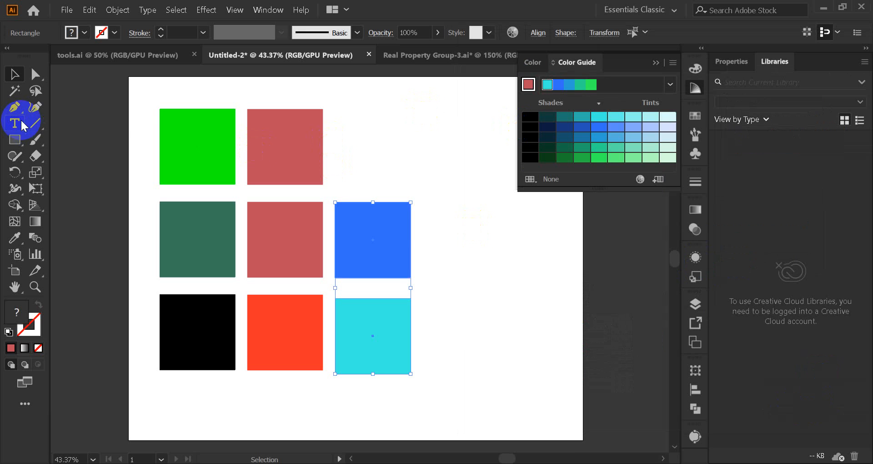
Step: Create a global process color swatch from the cyan square's fill with R 60, G 237 and B 228
{"action": "left_click", "coordinate": [472, 234]}
{"action": "left_click", "coordinate": [391, 344]}
{"action": "left_click", "coordinate": [507, 300]}
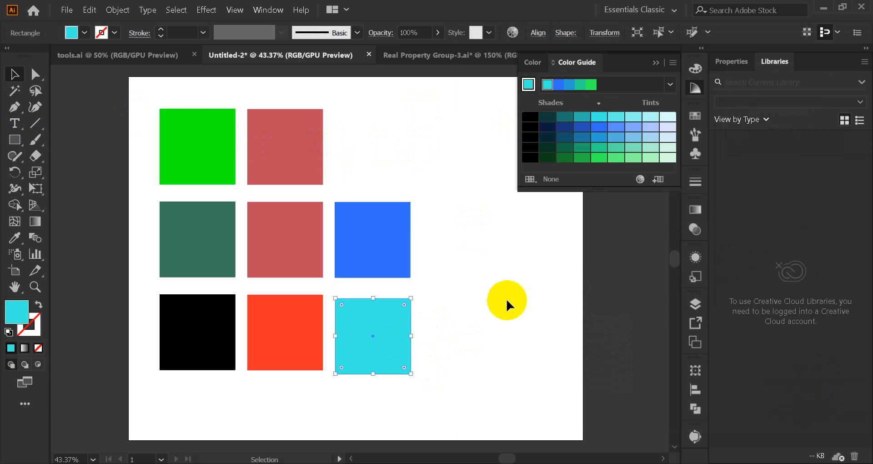
{"action": "left_click", "coordinate": [360, 348]}
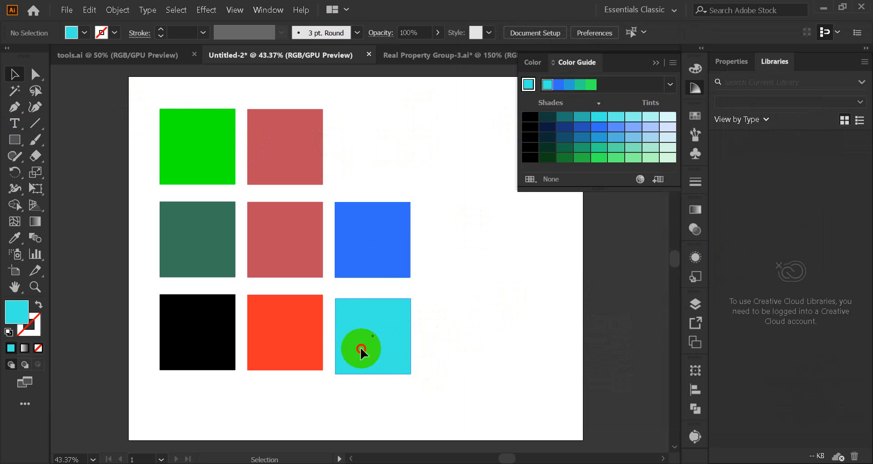
{"action": "left_click", "coordinate": [695, 116]}
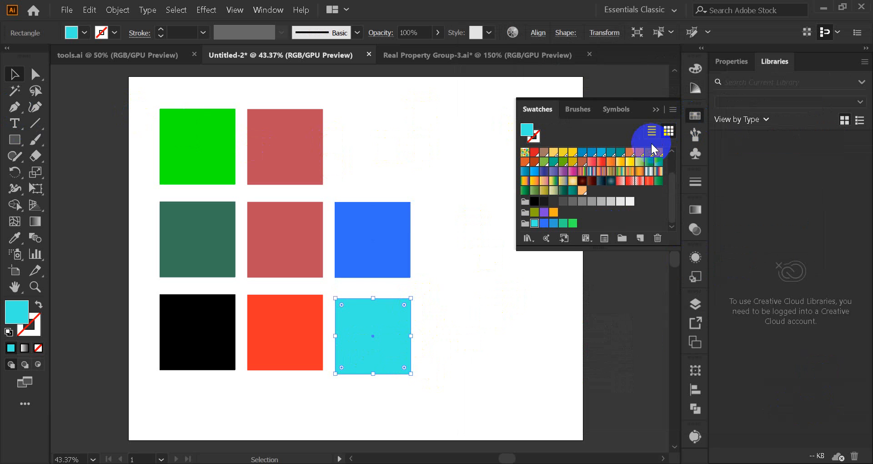
{"action": "left_click", "coordinate": [673, 109]}
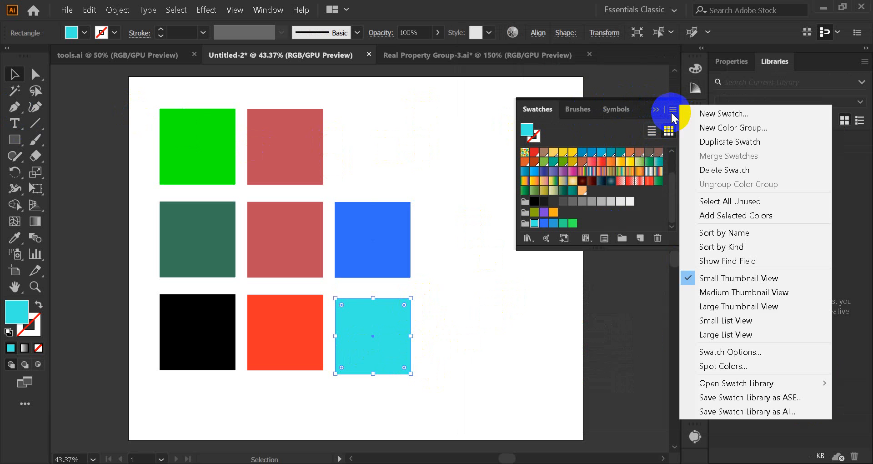
{"action": "left_click", "coordinate": [696, 114]}
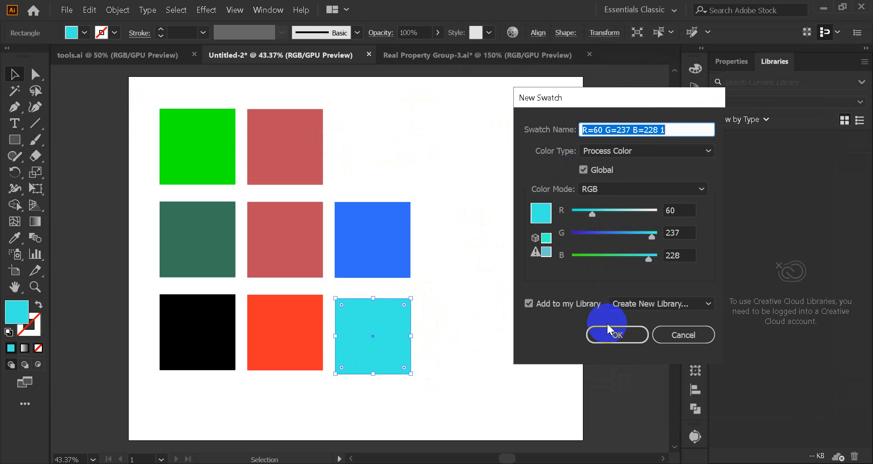
{"action": "left_click", "coordinate": [617, 332]}
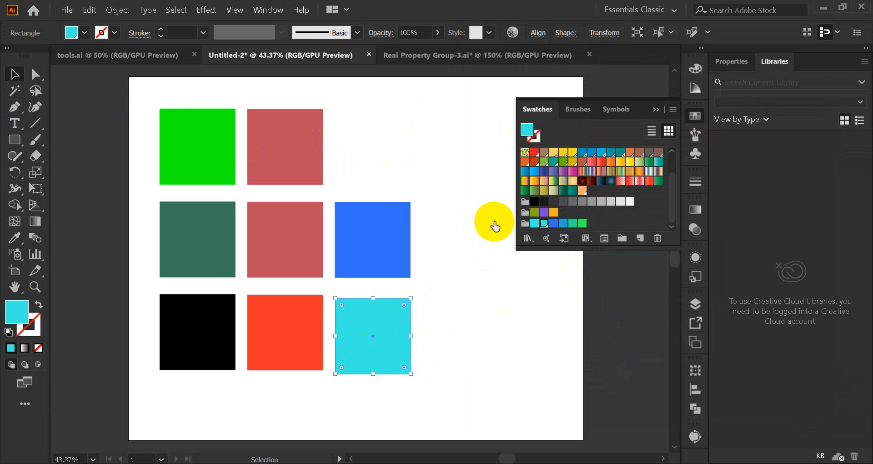
Step: Save the swatches as an AI swatch library named blue in the Swatches folder
{"action": "left_click", "coordinate": [673, 110]}
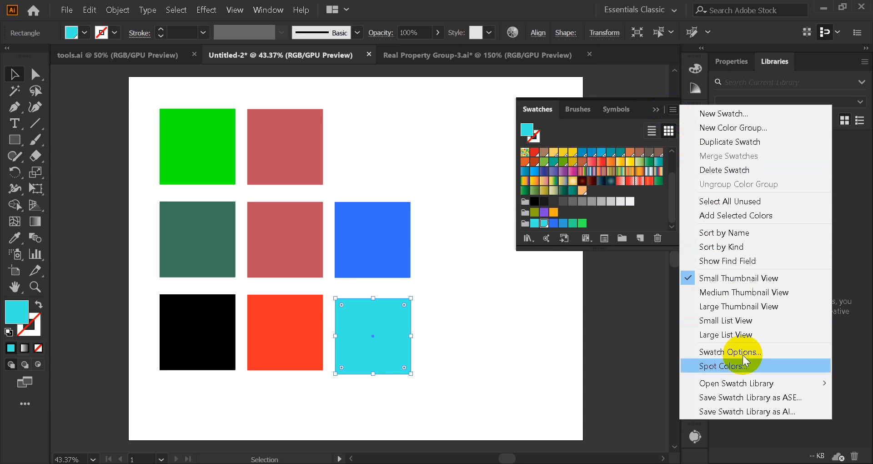
{"action": "left_click", "coordinate": [742, 398]}
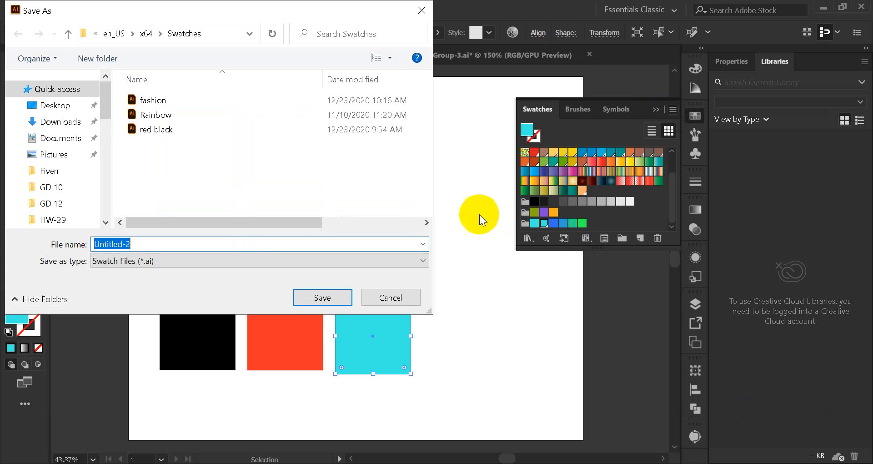
{"action": "type", "text": "blue"}
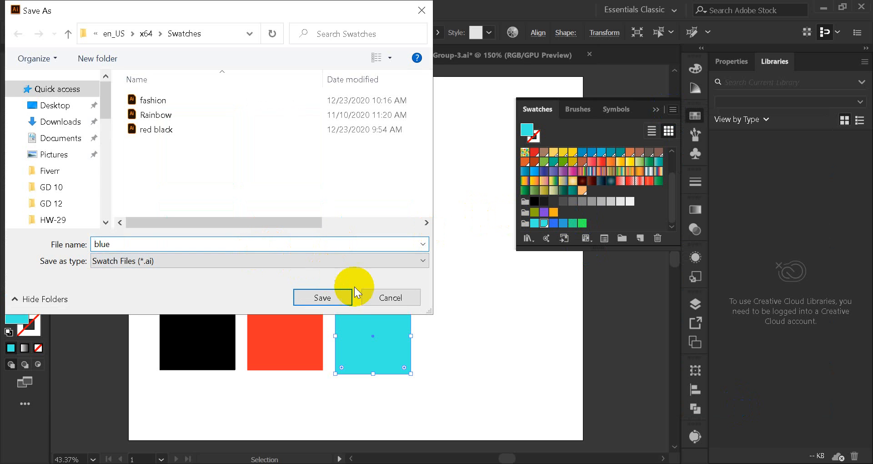
{"action": "left_click", "coordinate": [342, 296]}
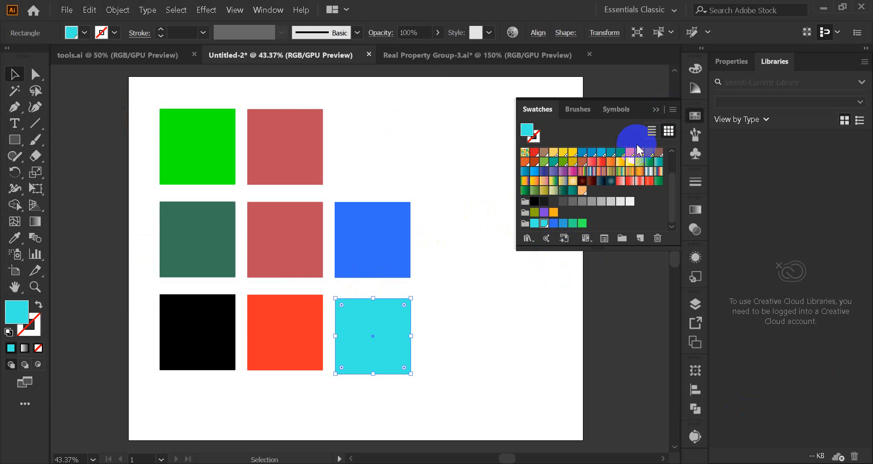
{"action": "left_click", "coordinate": [654, 113]}
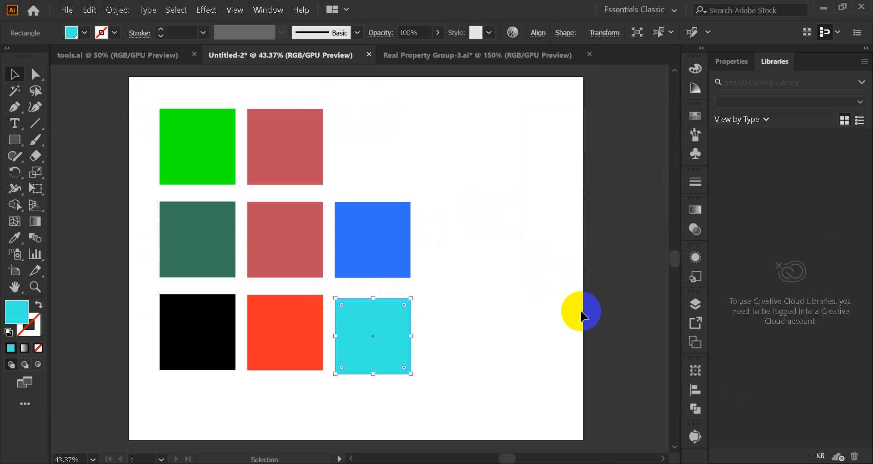
Step: Switch to the browser to check the Google Meet call, and return to the Illustrator document
{"action": "mouse_move", "coordinate": [454, 462]}
{"action": "left_click", "coordinate": [415, 441]}
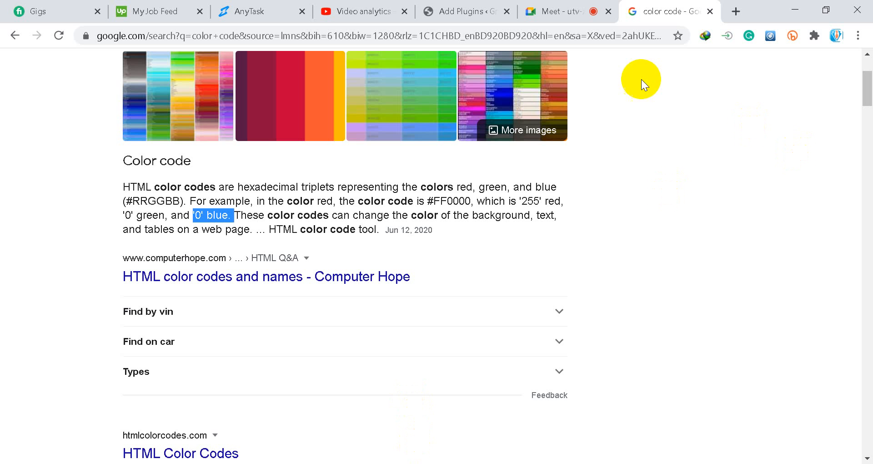
{"action": "left_click", "coordinate": [565, 8]}
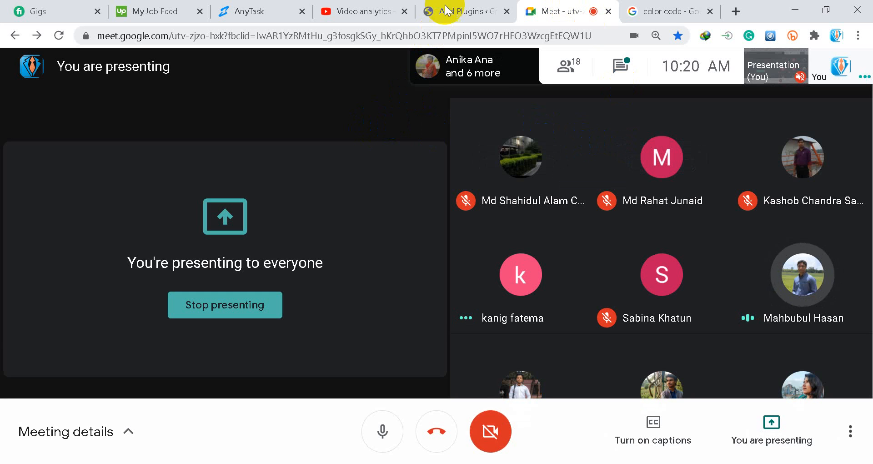
{"action": "left_click", "coordinate": [795, 10]}
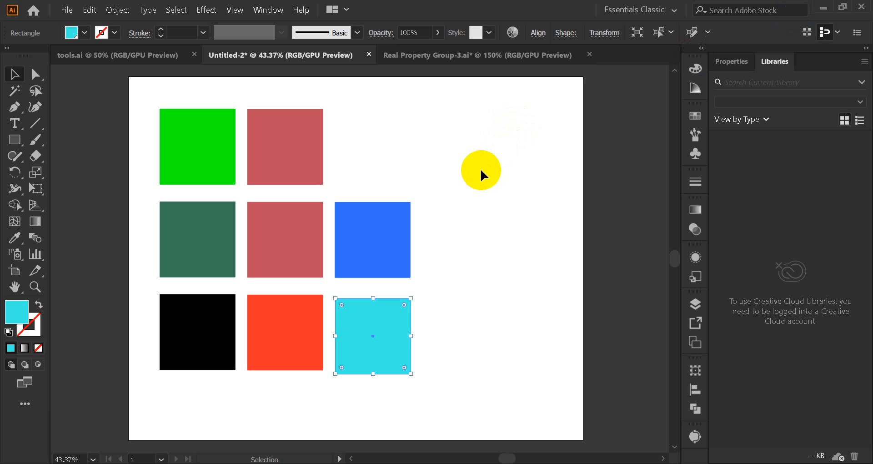
Step: Move the cyan square slightly up to line it up with the bottom row of squares
{"action": "left_click", "coordinate": [432, 186]}
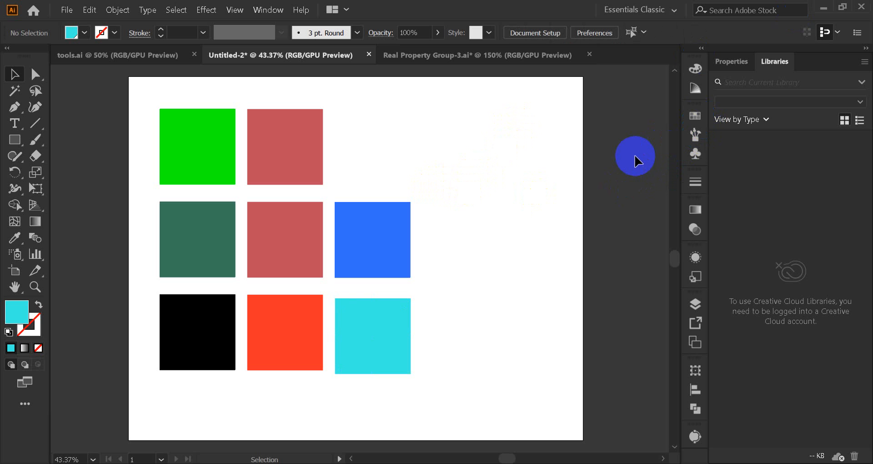
{"action": "left_click_drag", "start_coordinate": [389, 330], "coordinate": [387, 326]}
{"action": "left_click", "coordinate": [458, 146]}
{"action": "left_click_drag", "start_coordinate": [138, 106], "coordinate": [454, 375]}
{"action": "left_click", "coordinate": [490, 340]}
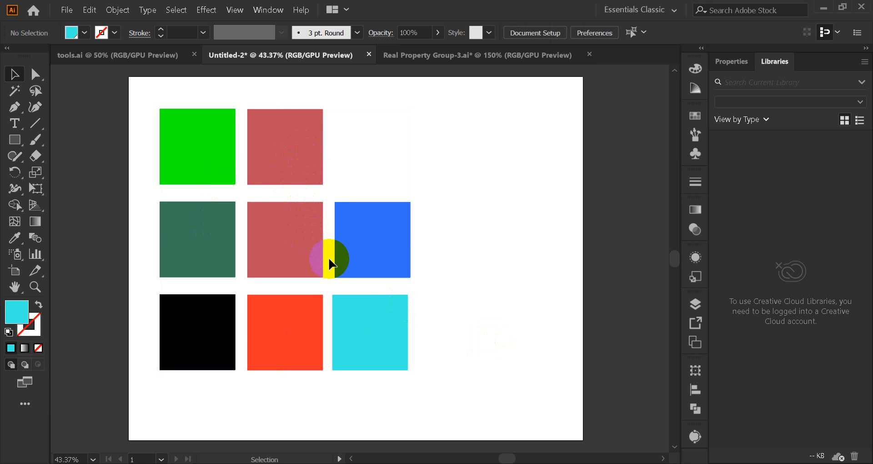
{"action": "left_click", "coordinate": [302, 345]}
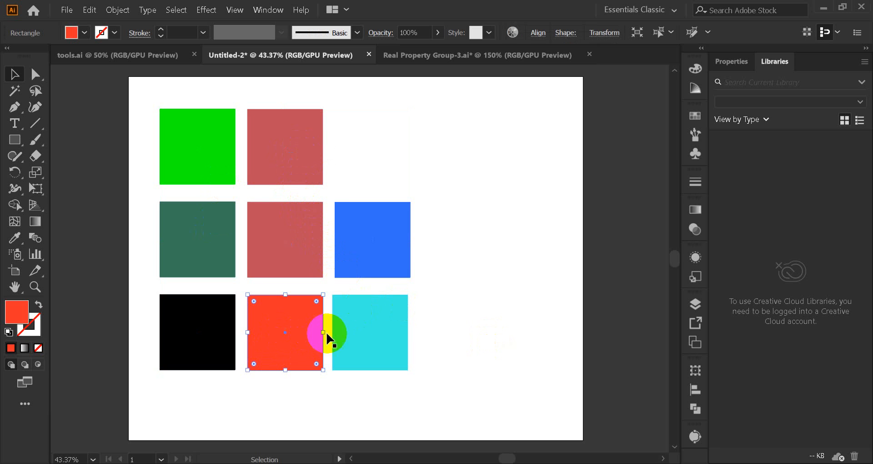
{"action": "left_click", "coordinate": [356, 332]}
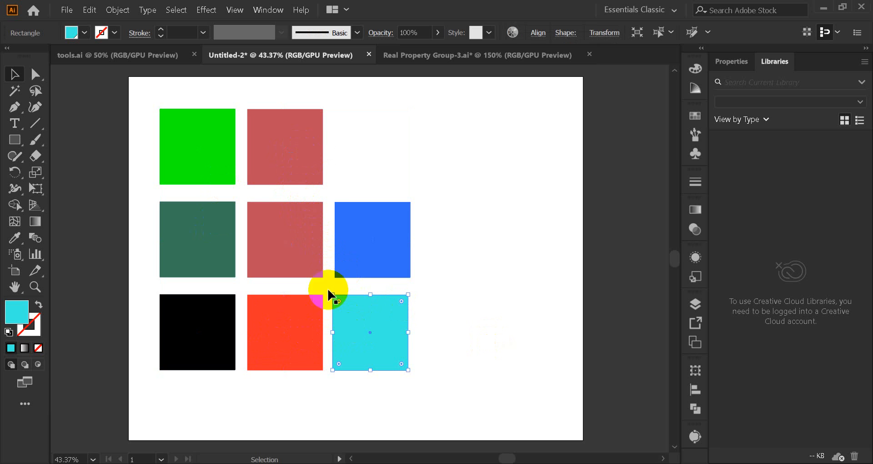
{"action": "left_click", "coordinate": [191, 160]}
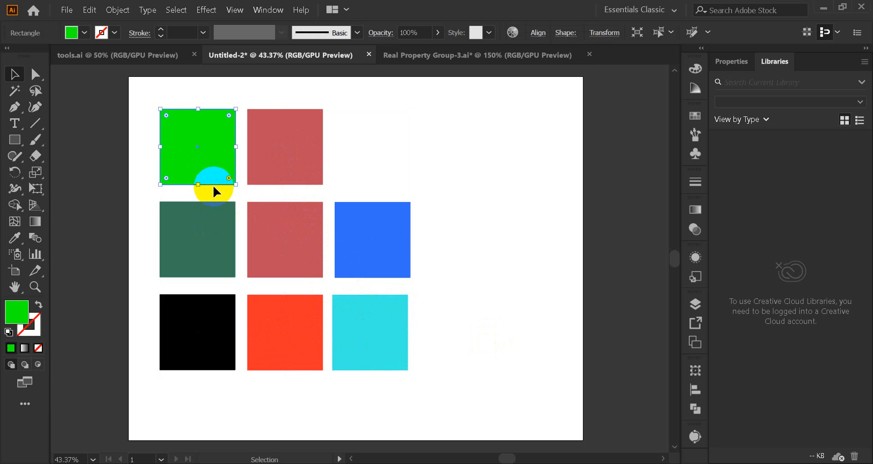
{"action": "left_click", "coordinate": [432, 162]}
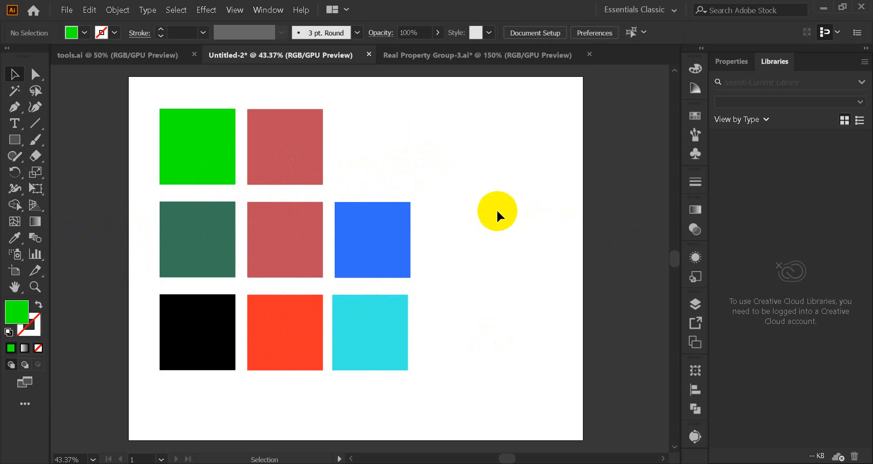
{"action": "left_click", "coordinate": [36, 221]}
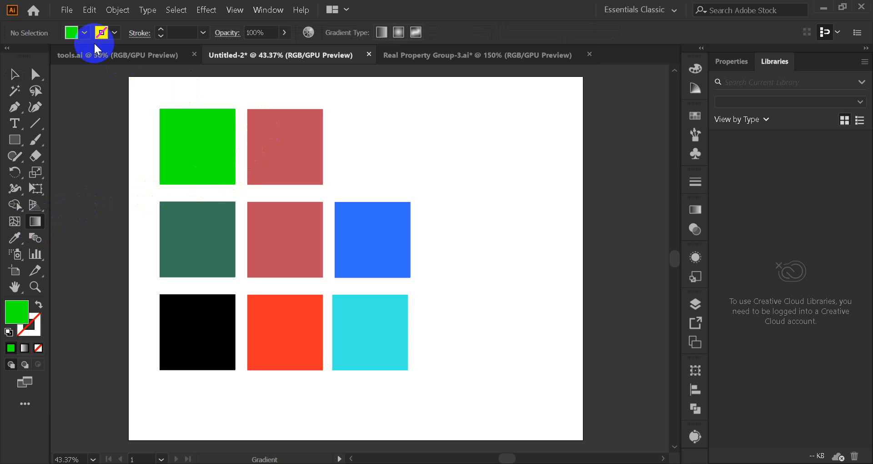
{"action": "left_click", "coordinate": [17, 75]}
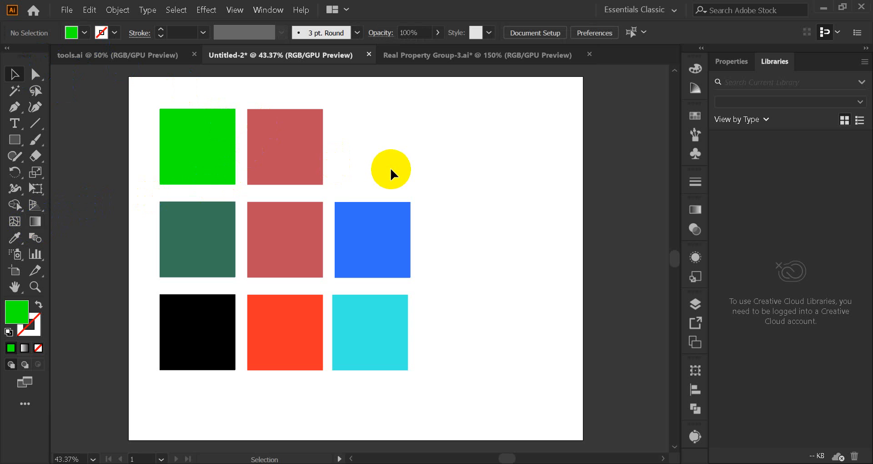
Step: Place a copy of the muted red square beside the blue square and view the Gradient settings for it
{"action": "left_click_drag", "start_coordinate": [377, 190], "coordinate": [479, 245]}
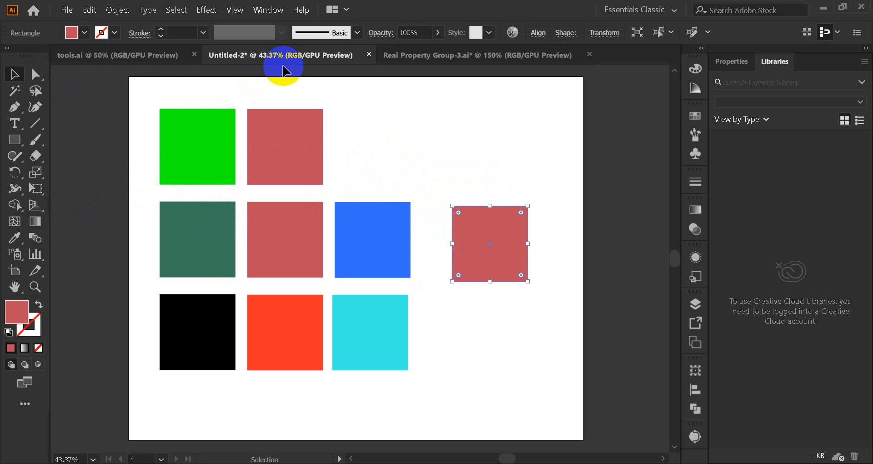
{"action": "left_click", "coordinate": [266, 9]}
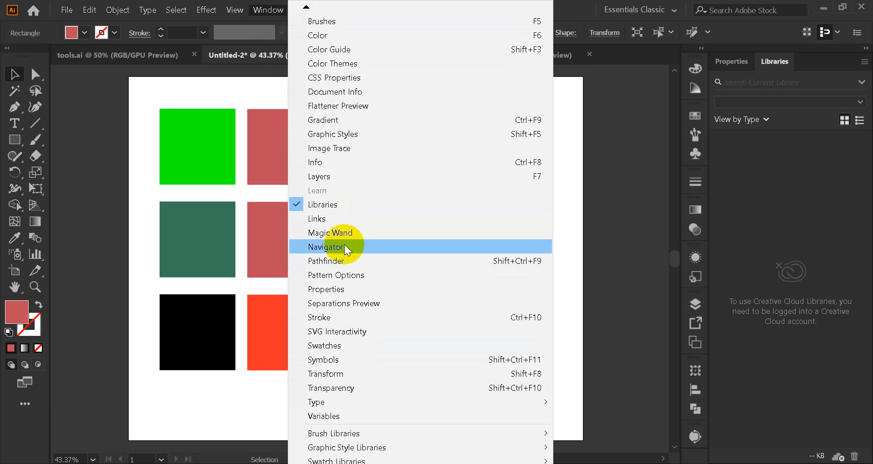
{"action": "scroll", "coordinate": [348, 415], "scroll_direction": "down", "scroll_amount": 2}
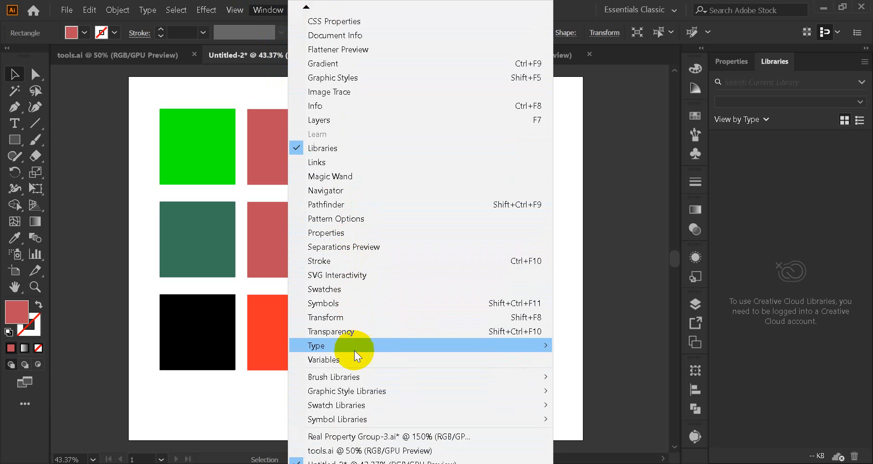
{"action": "left_click", "coordinate": [361, 65]}
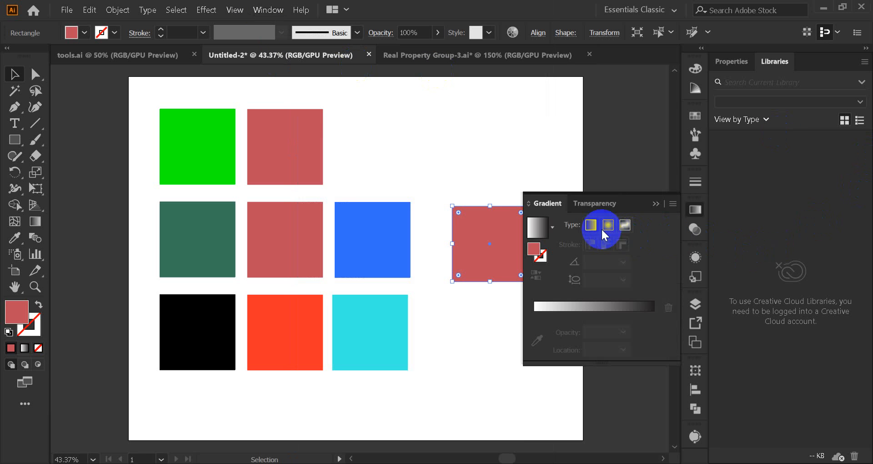
{"action": "left_click", "coordinate": [655, 205]}
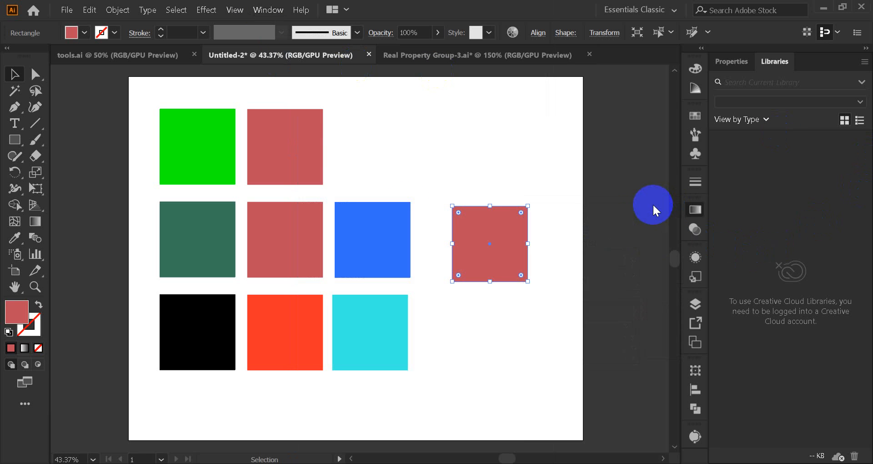
Step: Activate the Gradient tool and use it to bring up the gradient type options for the copied square
{"action": "left_click", "coordinate": [35, 222]}
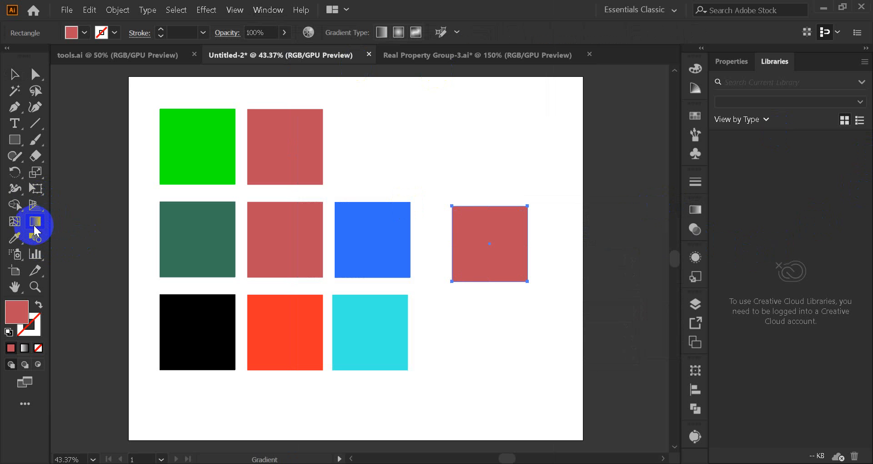
{"action": "double_click", "coordinate": [39, 225]}
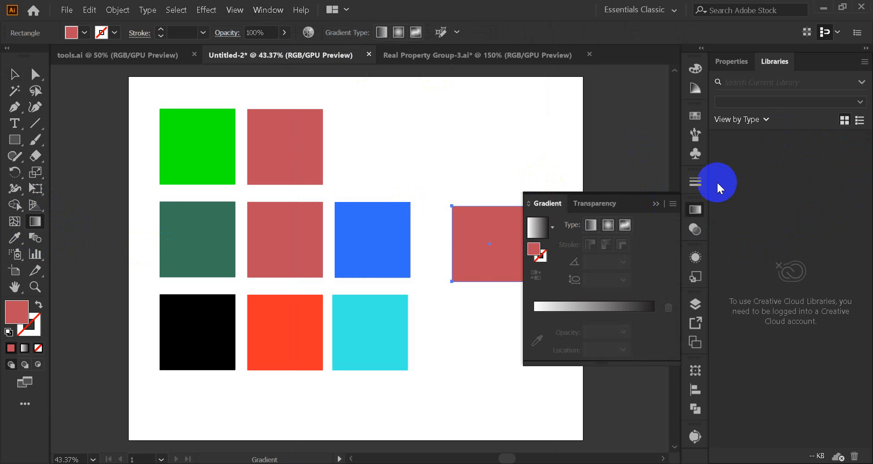
{"action": "left_click", "coordinate": [655, 204]}
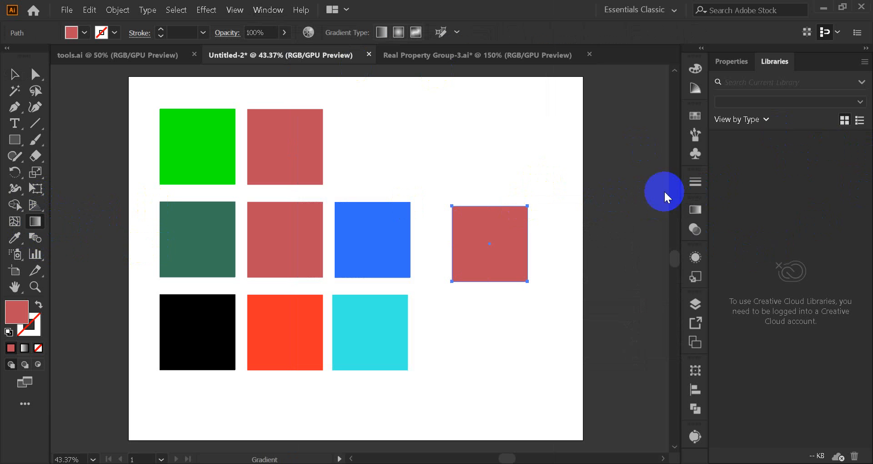
{"action": "double_click", "coordinate": [36, 223]}
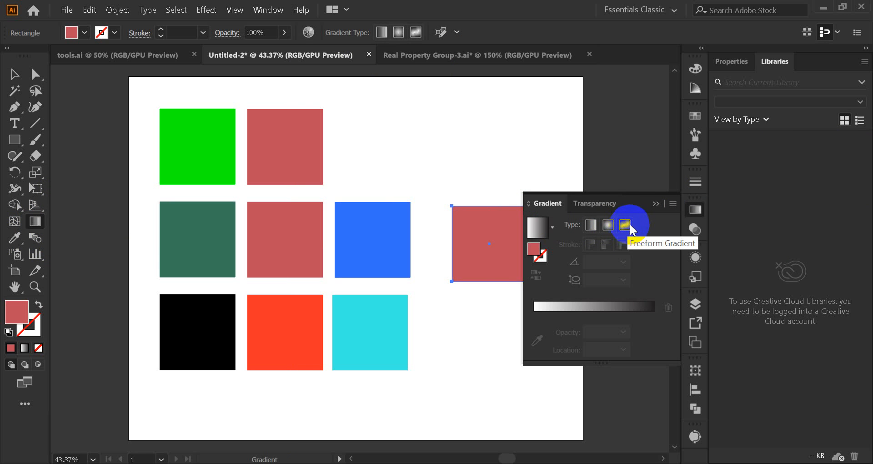
{"action": "left_click", "coordinate": [655, 203]}
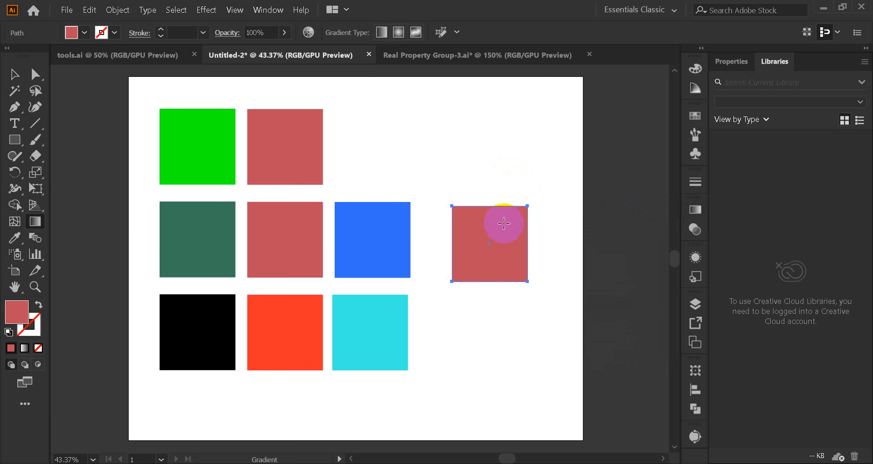
Step: Move the copied muted red square into the empty top-row spot above the blue square
{"action": "left_click", "coordinate": [13, 78]}
{"action": "left_click_drag", "start_coordinate": [498, 258], "coordinate": [384, 164]}
{"action": "scroll", "coordinate": [411, 171], "scroll_direction": "up", "scroll_amount": 4}
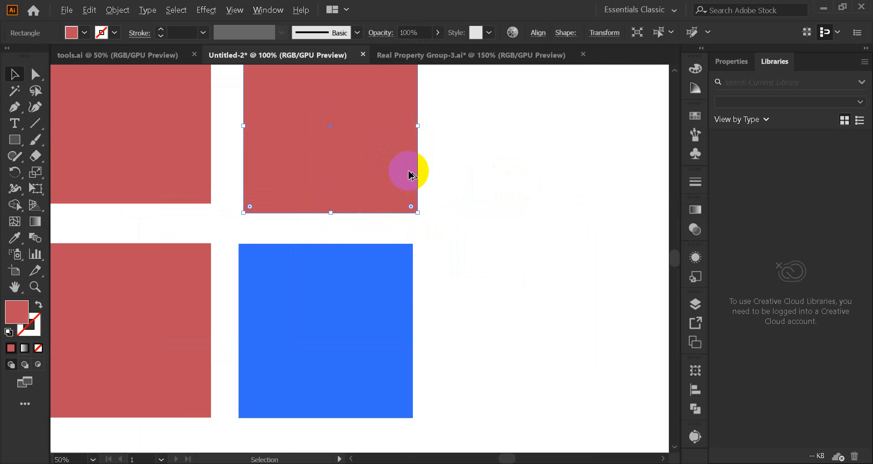
{"action": "scroll", "coordinate": [395, 203], "scroll_direction": "up", "scroll_amount": 5}
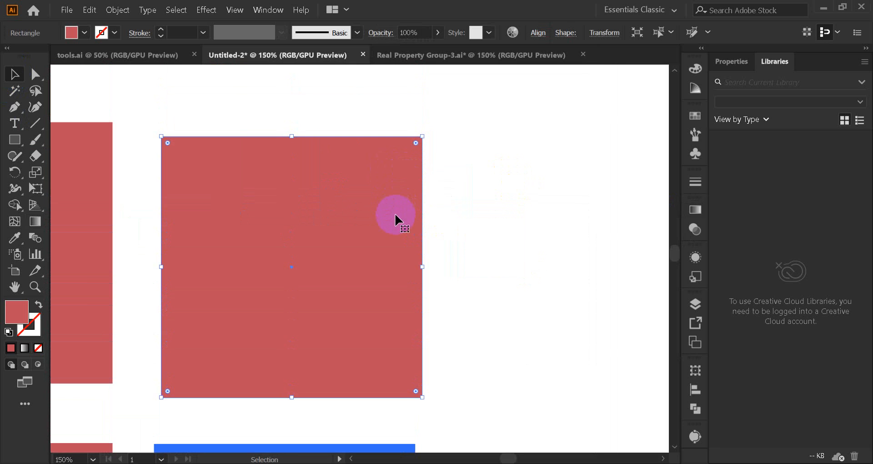
{"action": "scroll", "coordinate": [394, 213], "scroll_direction": "up", "scroll_amount": 1}
{"action": "left_click_drag", "start_coordinate": [396, 218], "coordinate": [333, 230]}
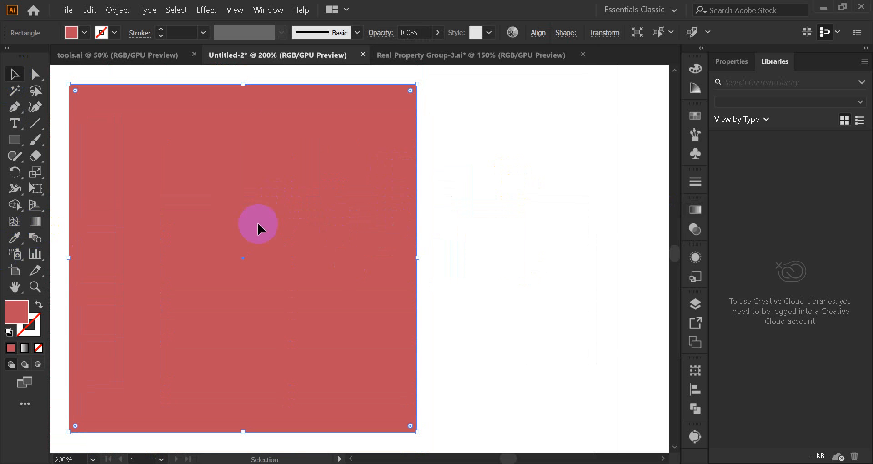
Step: Apply the White, Black gradient preset to the muted red square
{"action": "left_click", "coordinate": [694, 213]}
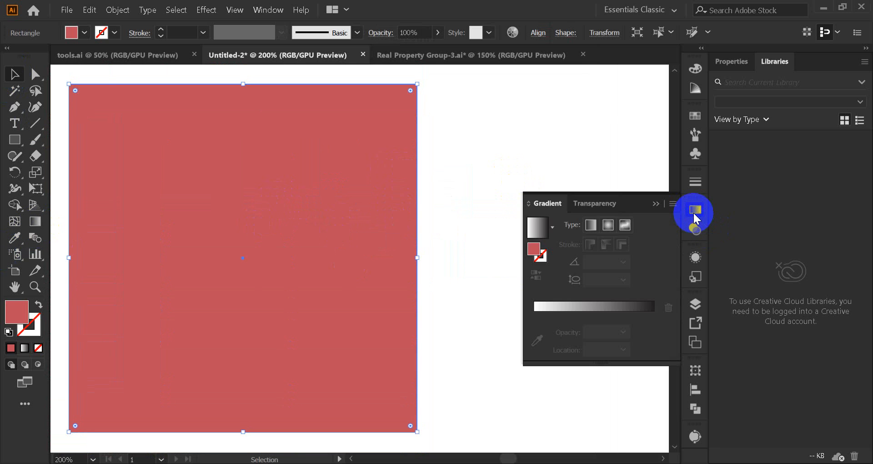
{"action": "left_click", "coordinate": [553, 227]}
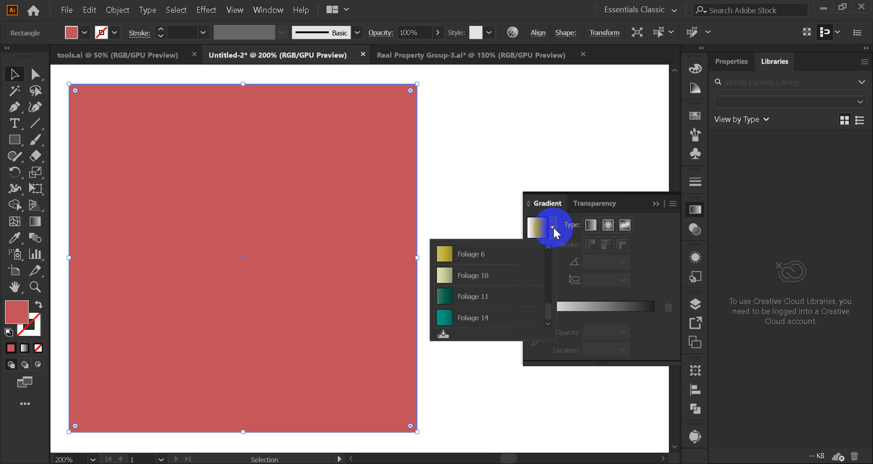
{"action": "scroll", "coordinate": [504, 304], "scroll_direction": "up", "scroll_amount": 3}
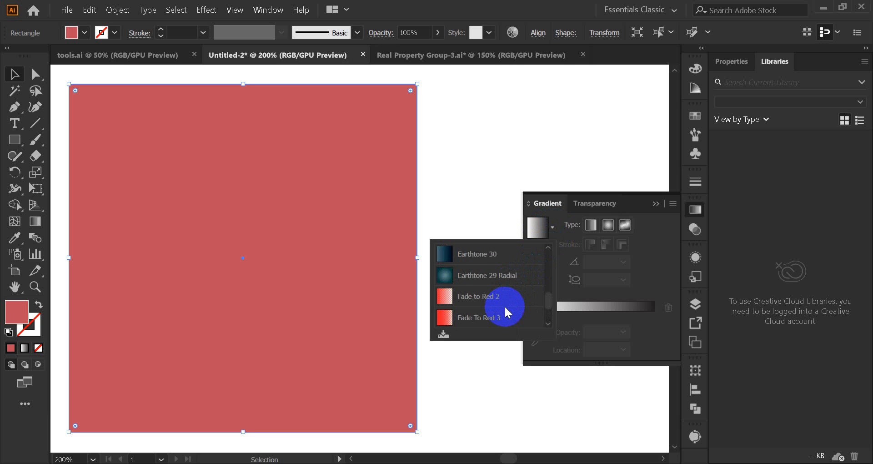
{"action": "scroll", "coordinate": [505, 306], "scroll_direction": "up", "scroll_amount": 10}
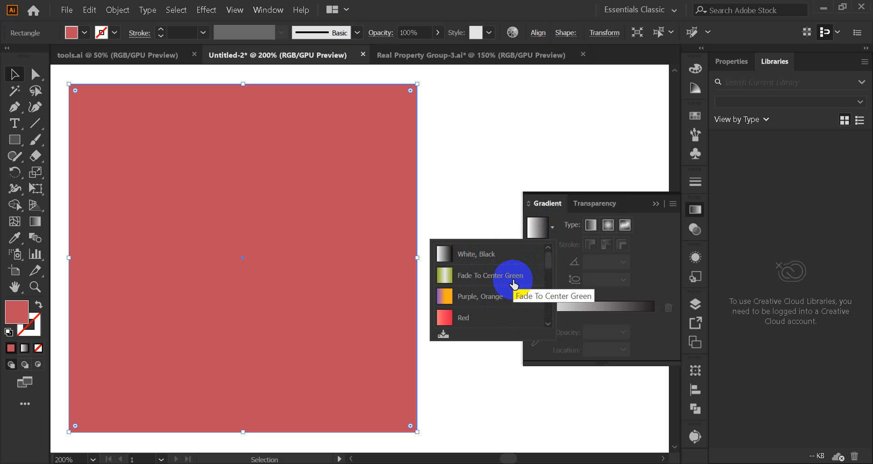
{"action": "scroll", "coordinate": [478, 302], "scroll_direction": "down", "scroll_amount": 5}
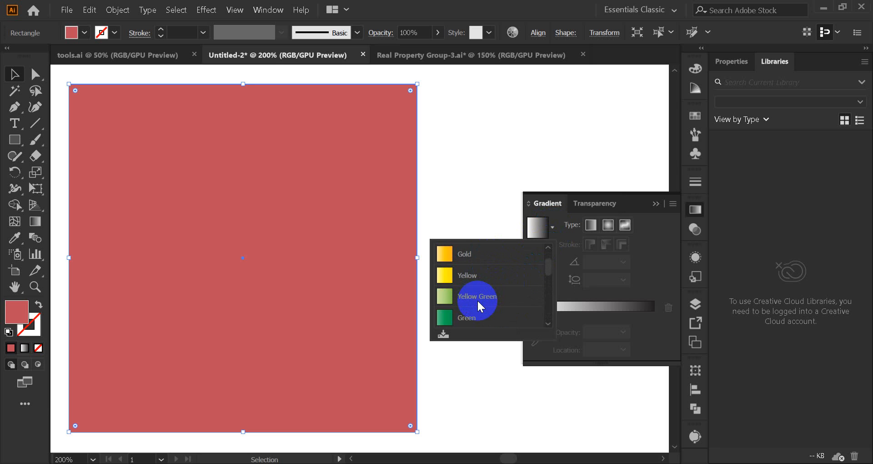
{"action": "scroll", "coordinate": [478, 299], "scroll_direction": "up", "scroll_amount": 8}
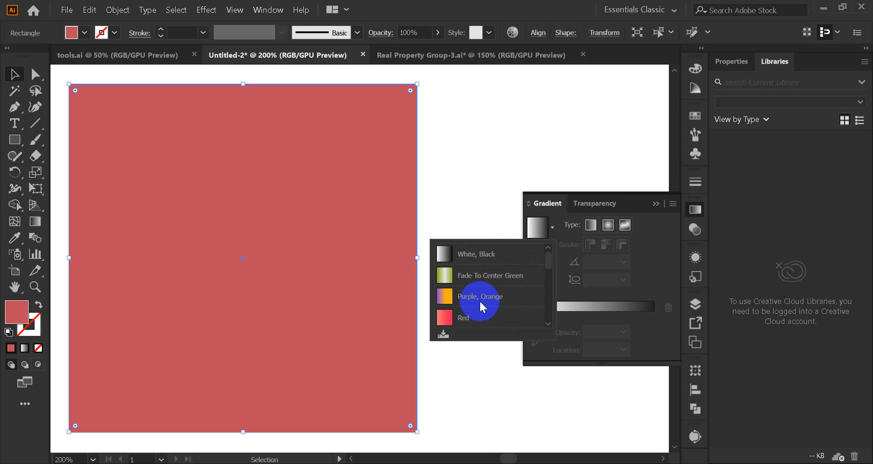
{"action": "left_click", "coordinate": [473, 254]}
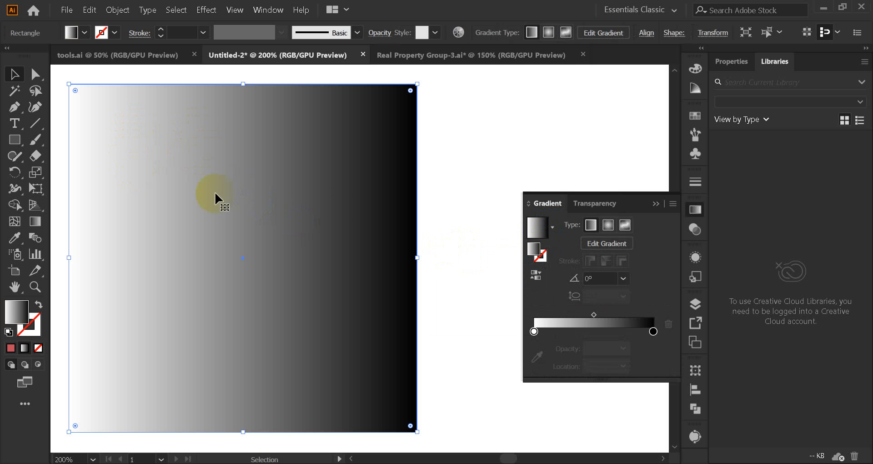
Step: Try the Fade To Center Green, Purple, Orange and Red Orange gradient presets in turn on the square
{"action": "left_click", "coordinate": [552, 227]}
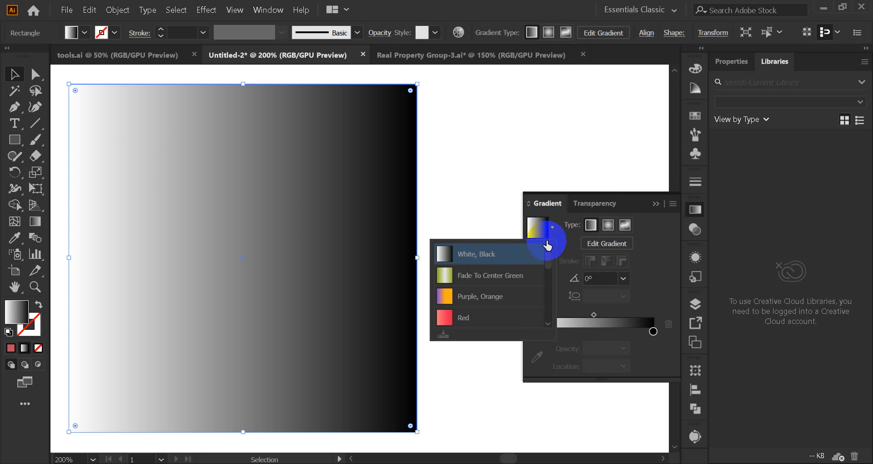
{"action": "left_click", "coordinate": [471, 278]}
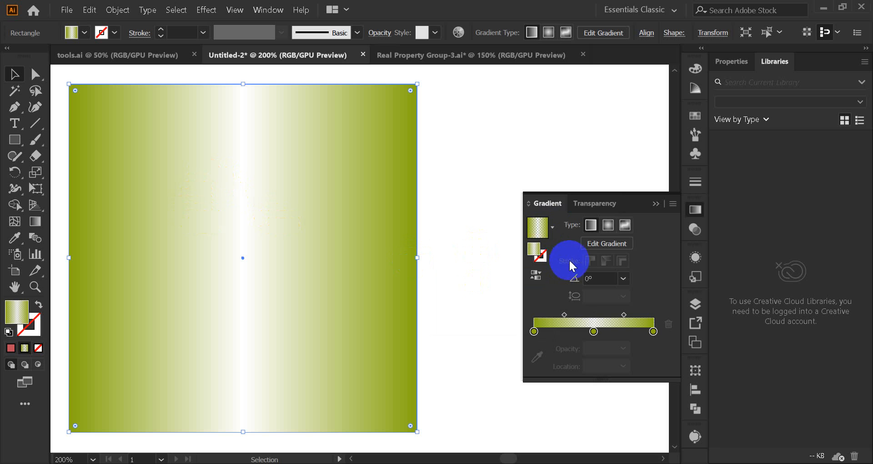
{"action": "left_click", "coordinate": [553, 230]}
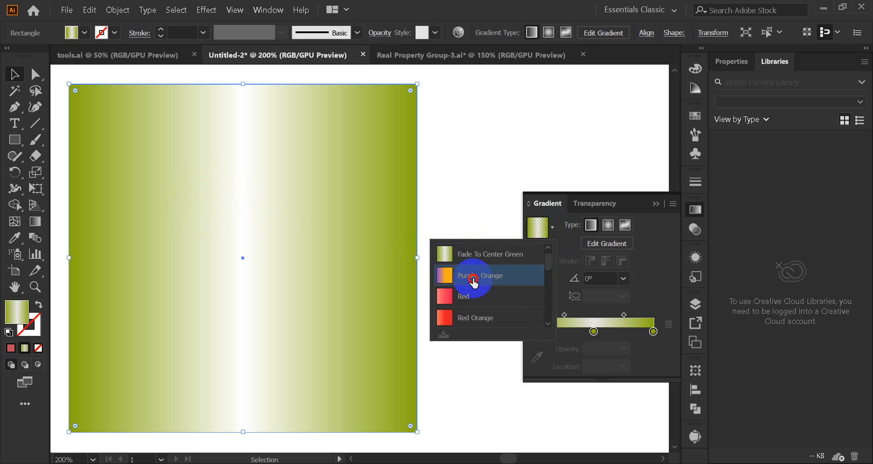
{"action": "left_click", "coordinate": [474, 276]}
{"action": "left_click", "coordinate": [551, 228]}
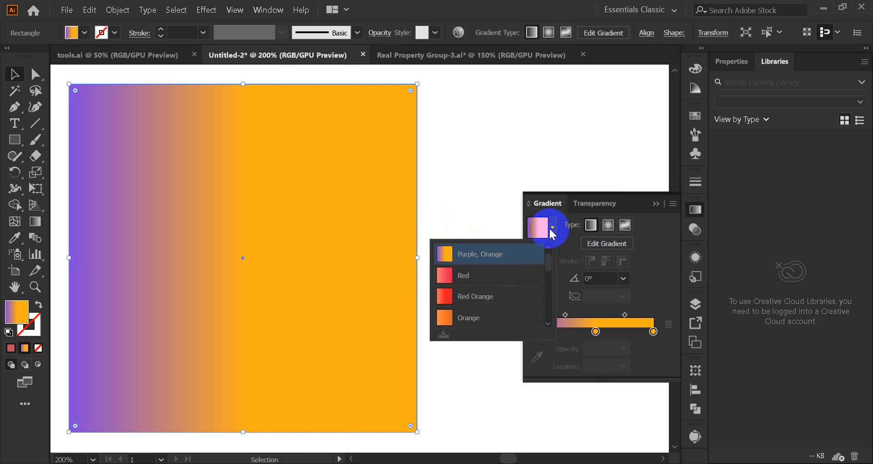
{"action": "left_click", "coordinate": [475, 297]}
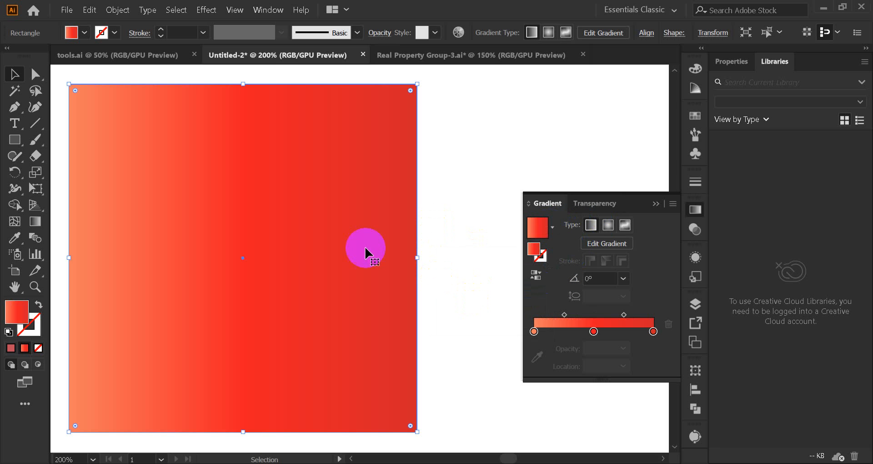
Step: Change the square's fill to the Blue Green gradient preset and follow it with the Indigo preset
{"action": "left_click", "coordinate": [552, 227]}
{"action": "scroll", "coordinate": [518, 273], "scroll_direction": "down", "scroll_amount": 3}
{"action": "left_click", "coordinate": [473, 314]}
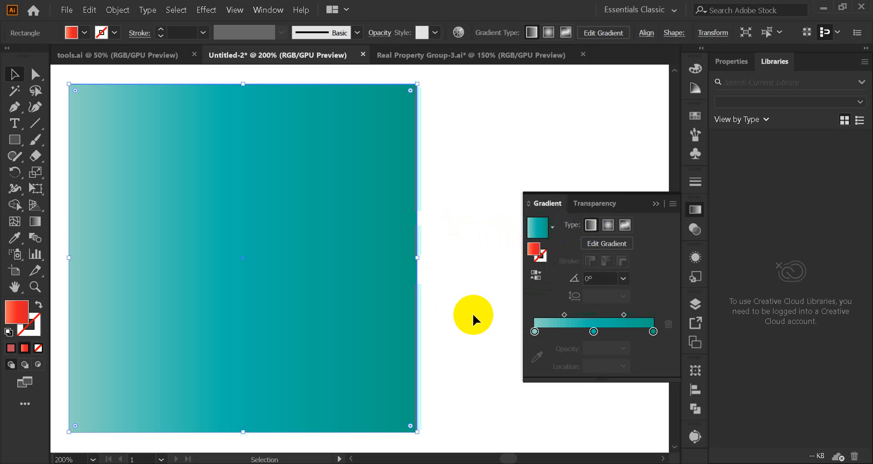
{"action": "left_click", "coordinate": [552, 227]}
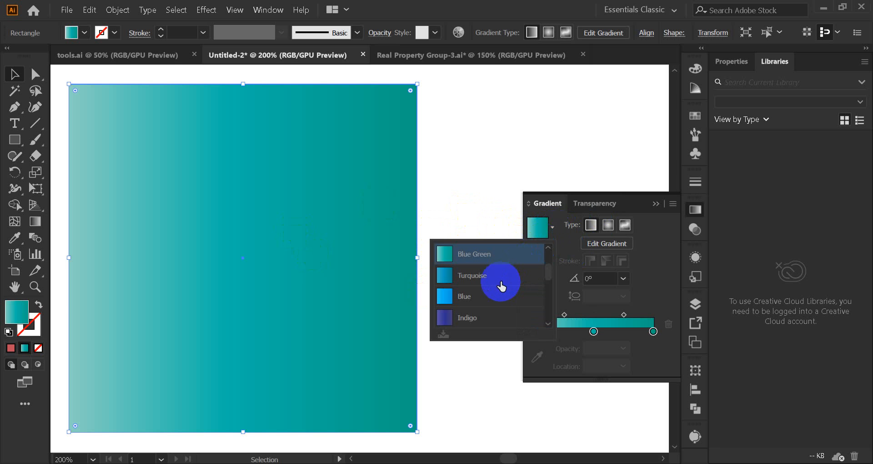
{"action": "scroll", "coordinate": [496, 282], "scroll_direction": "down", "scroll_amount": 2}
{"action": "left_click", "coordinate": [466, 251]}
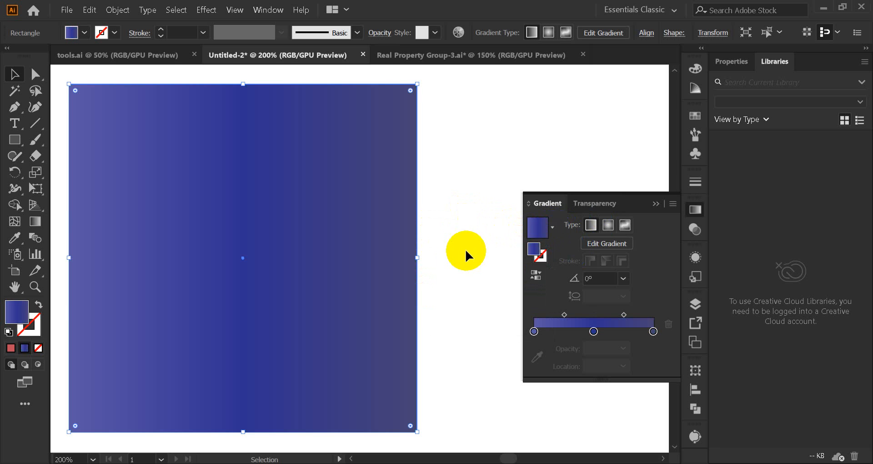
Step: Try the Orange, Yellow, Red gradient preset on the square, followed by Earthtone 26
{"action": "left_click", "coordinate": [552, 228]}
{"action": "scroll", "coordinate": [506, 281], "scroll_direction": "down", "scroll_amount": 1}
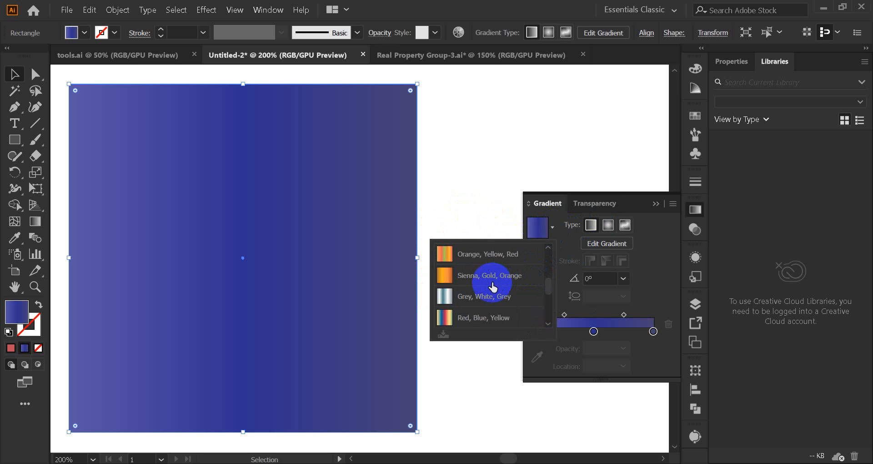
{"action": "left_click", "coordinate": [469, 258]}
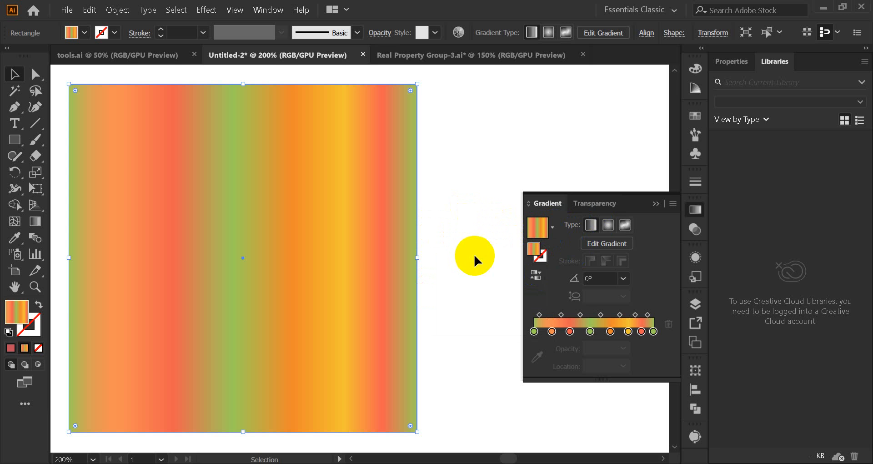
{"action": "left_click", "coordinate": [553, 227]}
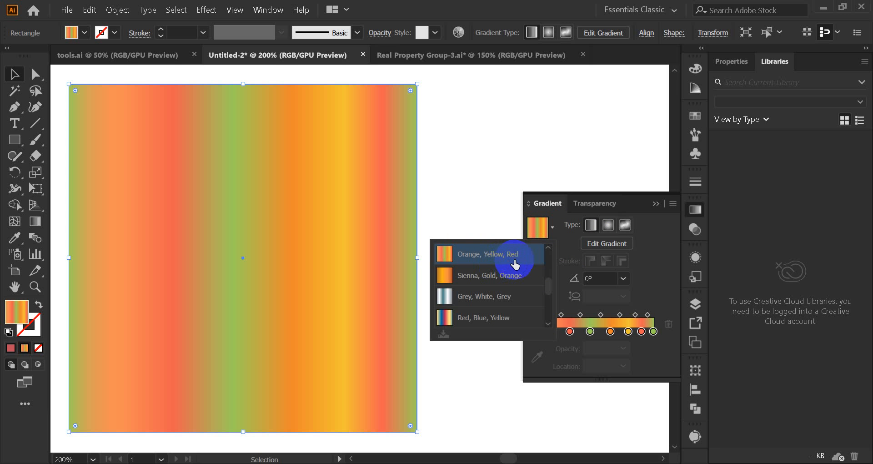
{"action": "scroll", "coordinate": [501, 286], "scroll_direction": "down", "scroll_amount": 5}
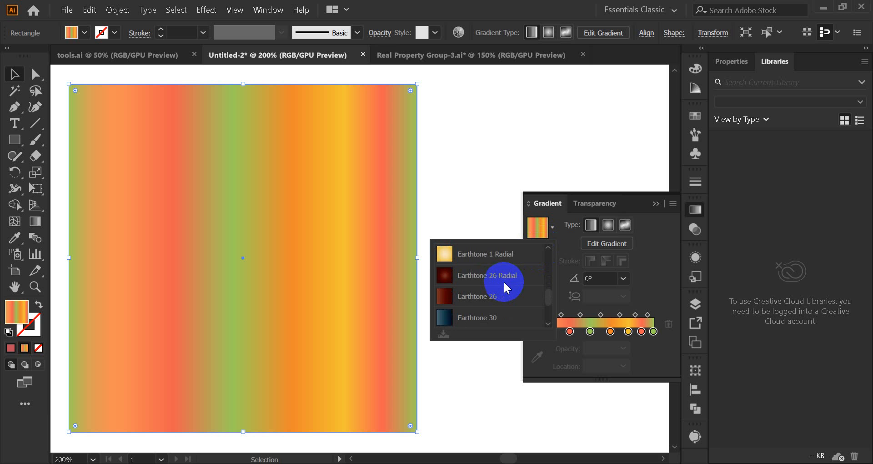
{"action": "left_click", "coordinate": [478, 298]}
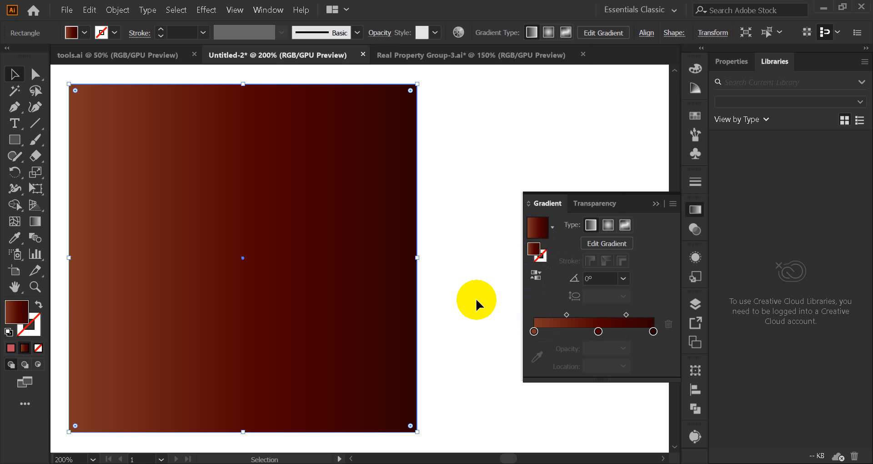
Step: Look through the remaining gradient presets and open the Sky gradient swatch library
{"action": "left_click", "coordinate": [552, 227]}
{"action": "scroll", "coordinate": [501, 282], "scroll_direction": "down", "scroll_amount": 5}
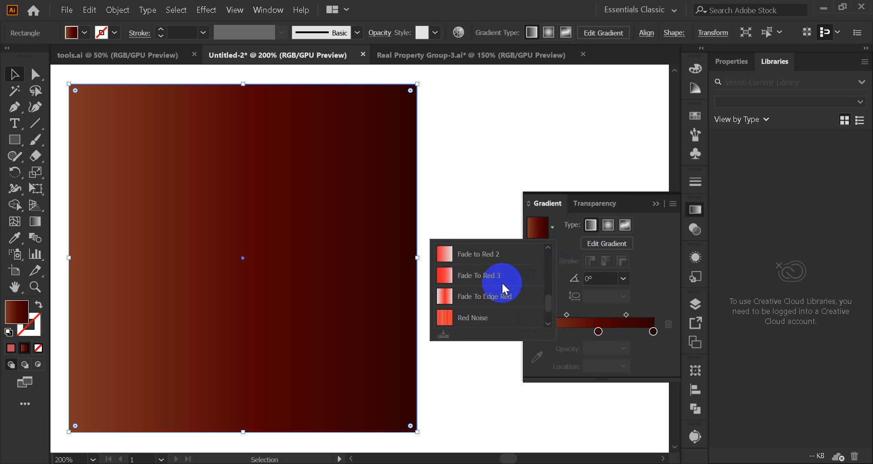
{"action": "scroll", "coordinate": [501, 282], "scroll_direction": "down", "scroll_amount": 3}
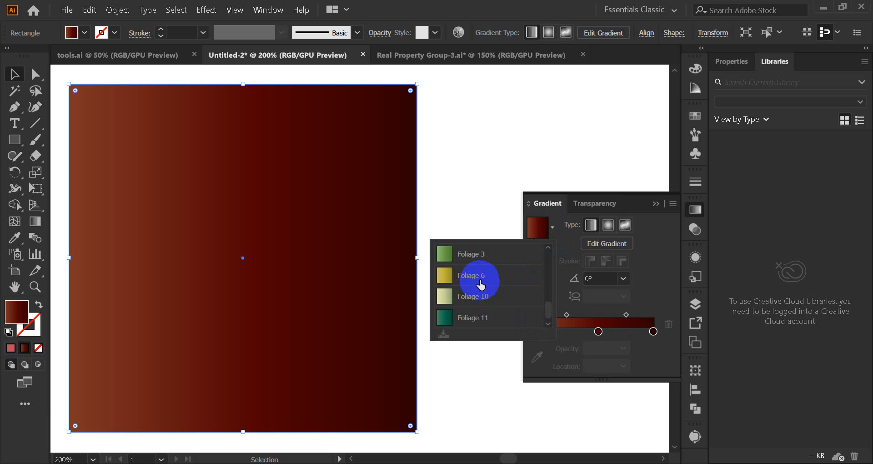
{"action": "scroll", "coordinate": [481, 279], "scroll_direction": "down", "scroll_amount": 1}
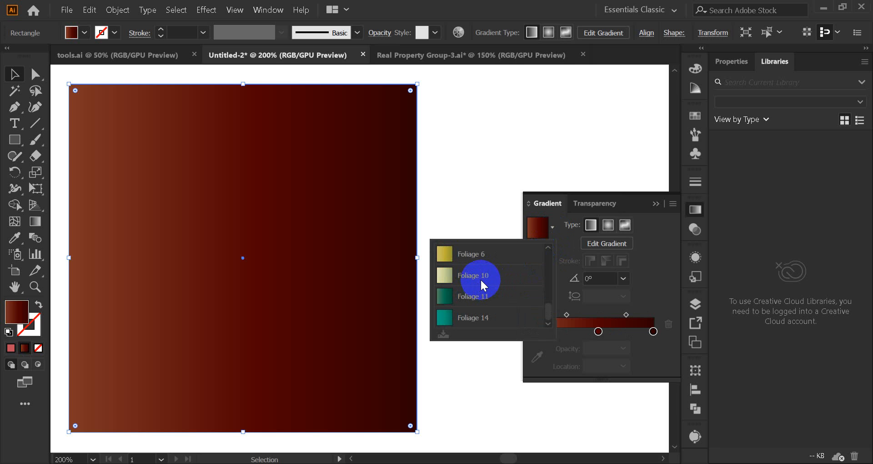
{"action": "left_click", "coordinate": [696, 116]}
{"action": "left_click", "coordinate": [696, 117]}
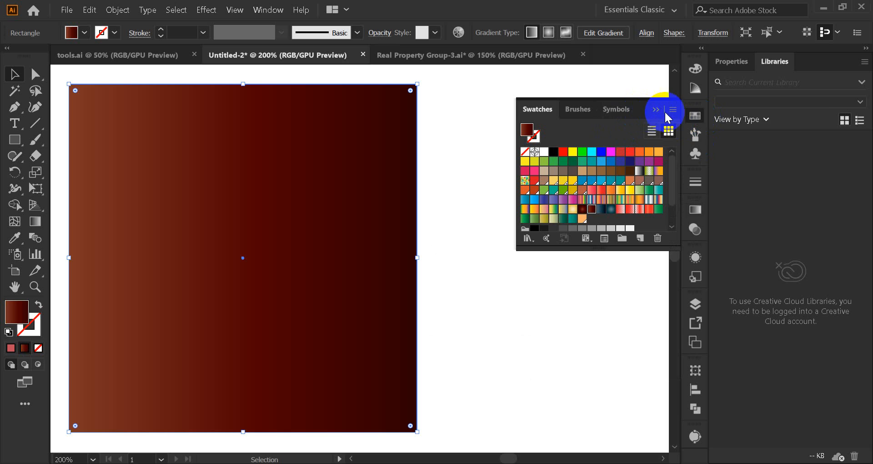
{"action": "left_click", "coordinate": [673, 111]}
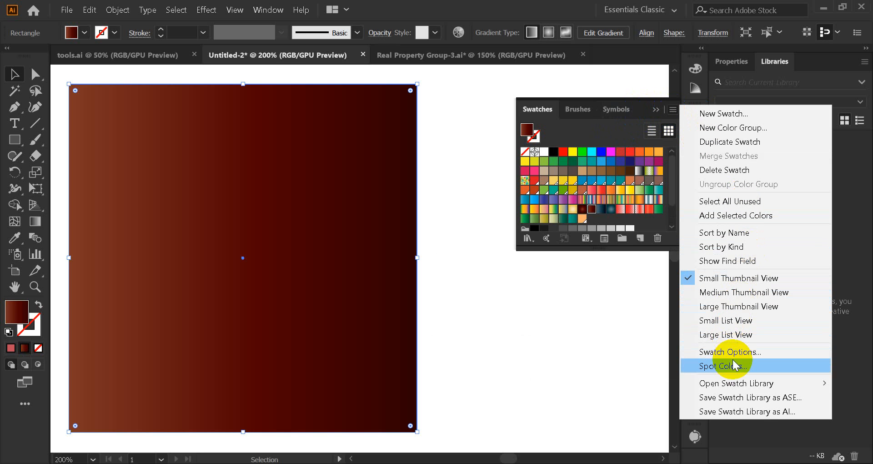
{"action": "mouse_move", "coordinate": [738, 382]}
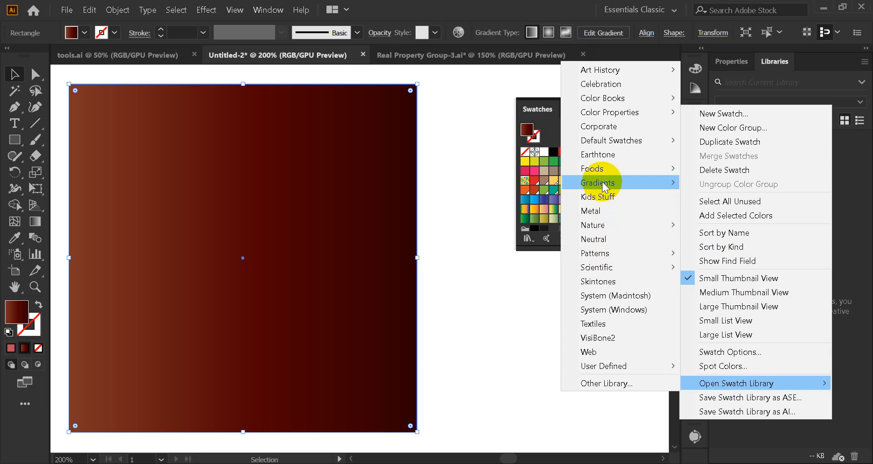
{"action": "mouse_move", "coordinate": [602, 180]}
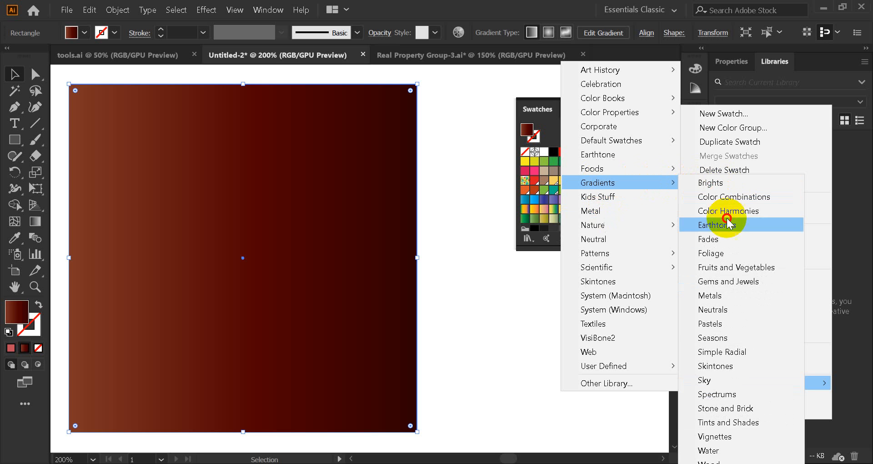
{"action": "left_click", "coordinate": [730, 381]}
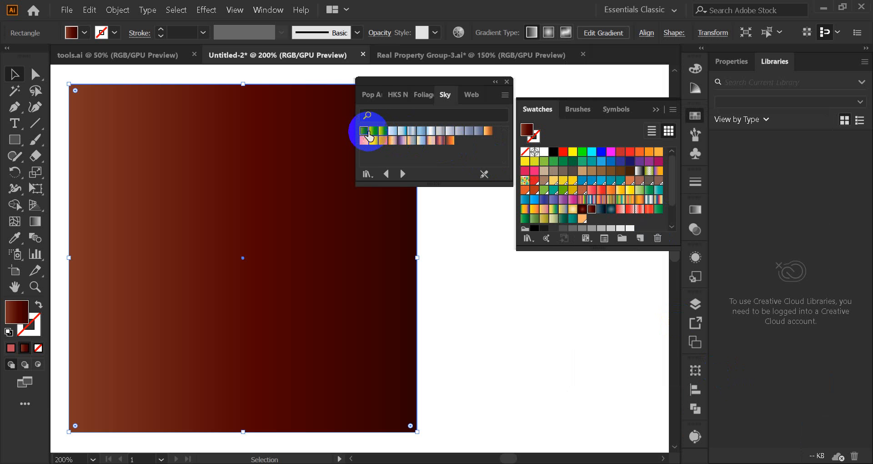
Step: Try several Sky library gradients on the square, ending with a pale grey-blue one, and close the swatch panels
{"action": "left_click", "coordinate": [373, 132]}
{"action": "left_click", "coordinate": [383, 131]}
{"action": "left_click", "coordinate": [381, 140]}
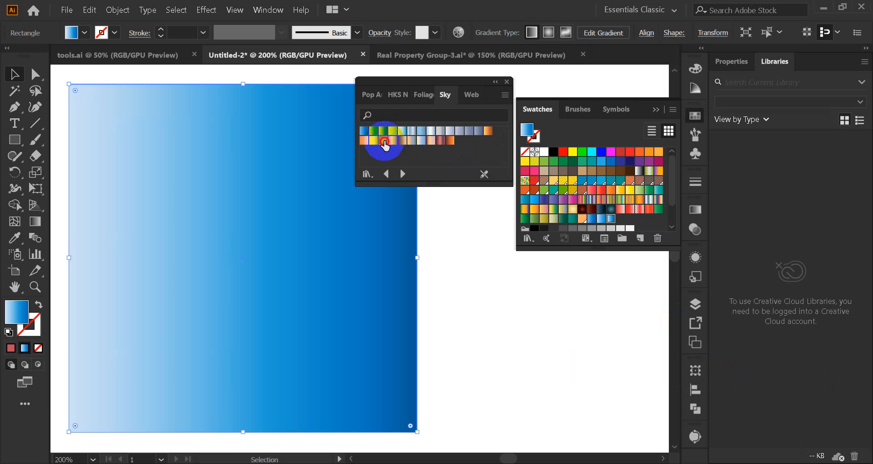
{"action": "left_click", "coordinate": [389, 141]}
{"action": "left_click", "coordinate": [400, 140]}
{"action": "left_click", "coordinate": [450, 131]}
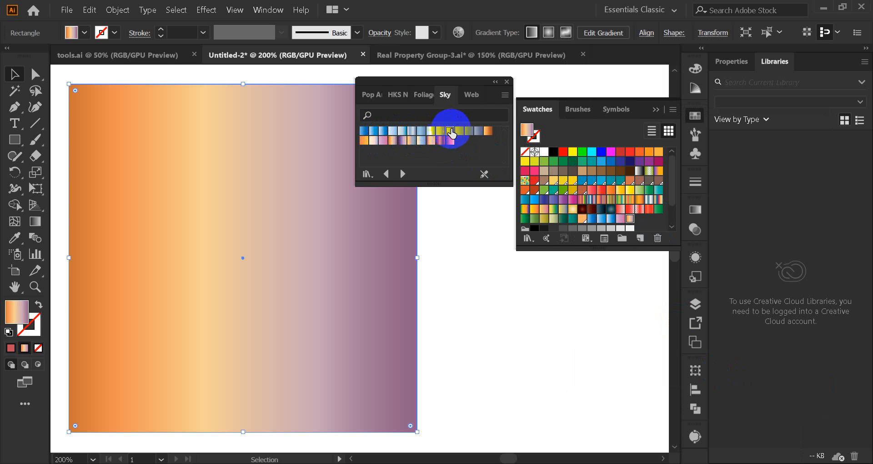
{"action": "left_click", "coordinate": [505, 82]}
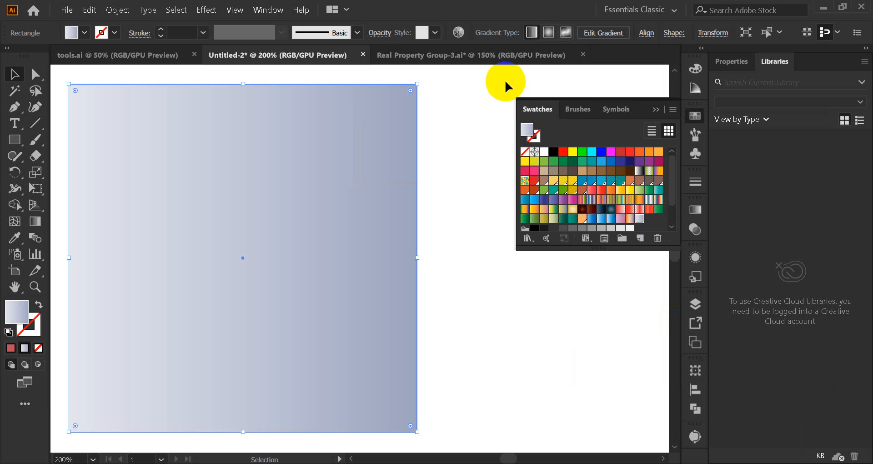
{"action": "left_click", "coordinate": [656, 112]}
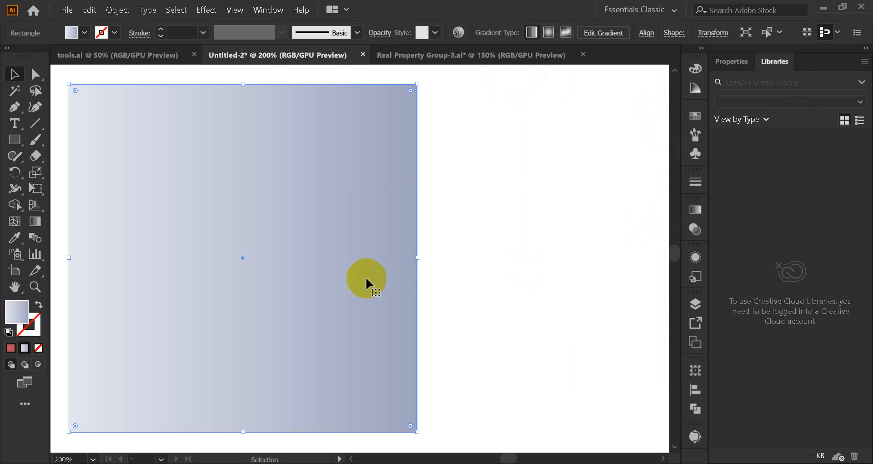
Step: Replace the square's Sky gradient with the White, Black gradient preset
{"action": "left_click", "coordinate": [704, 211]}
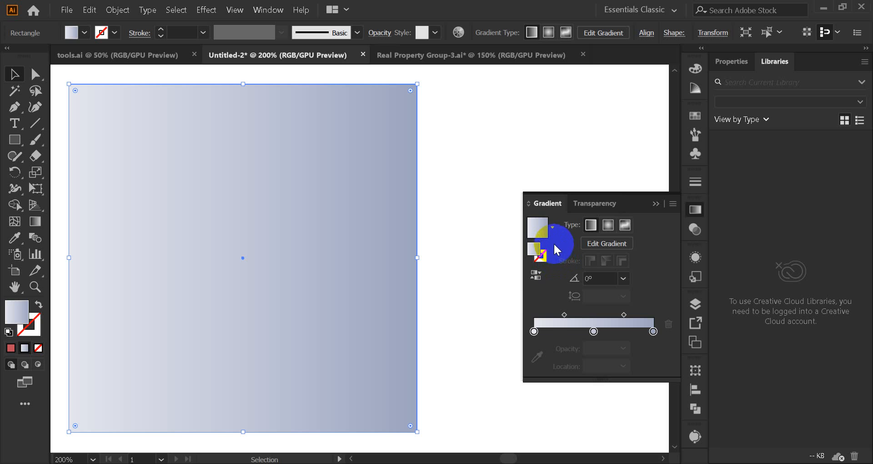
{"action": "left_click", "coordinate": [552, 227]}
{"action": "scroll", "coordinate": [495, 282], "scroll_direction": "up", "scroll_amount": 10}
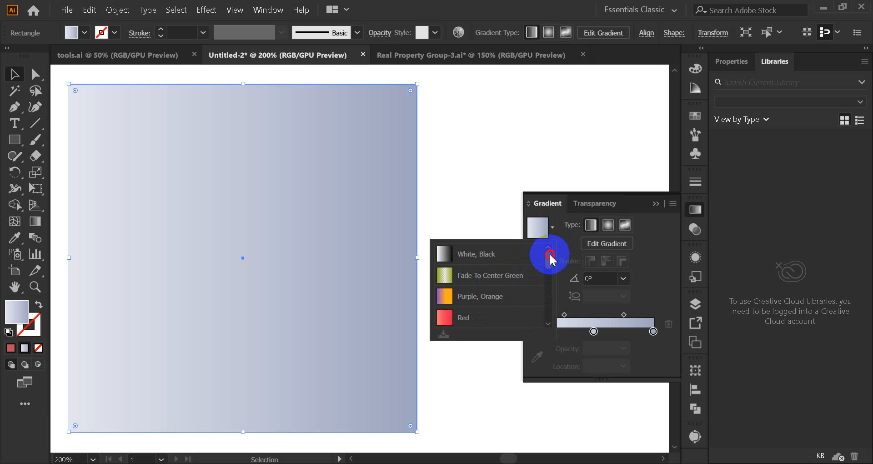
{"action": "left_click", "coordinate": [470, 255]}
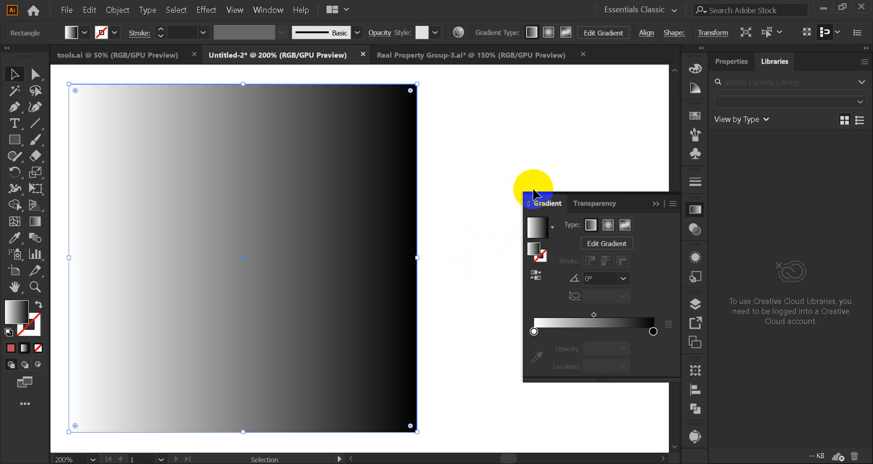
Step: Look through the gradient presets without picking another one, and choose the Linear gradient type for the square
{"action": "left_click", "coordinate": [552, 231]}
{"action": "scroll", "coordinate": [513, 287], "scroll_direction": "down", "scroll_amount": 3}
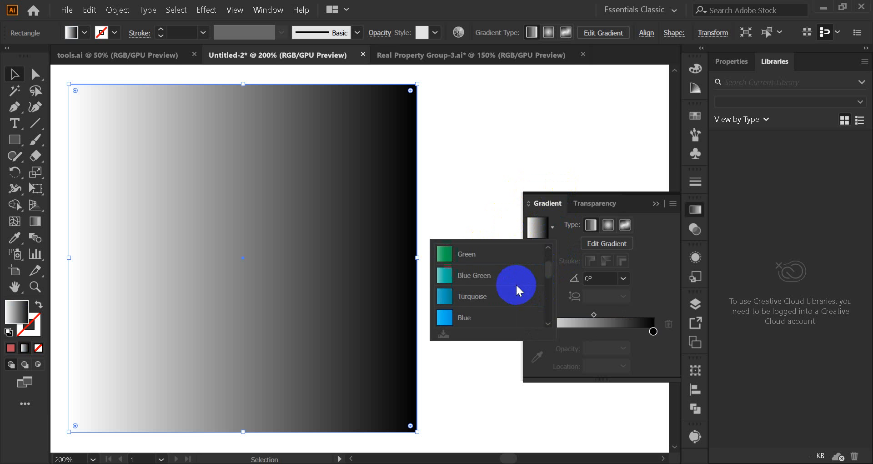
{"action": "scroll", "coordinate": [514, 284], "scroll_direction": "down", "scroll_amount": 3}
{"action": "scroll", "coordinate": [512, 282], "scroll_direction": "down", "scroll_amount": 3}
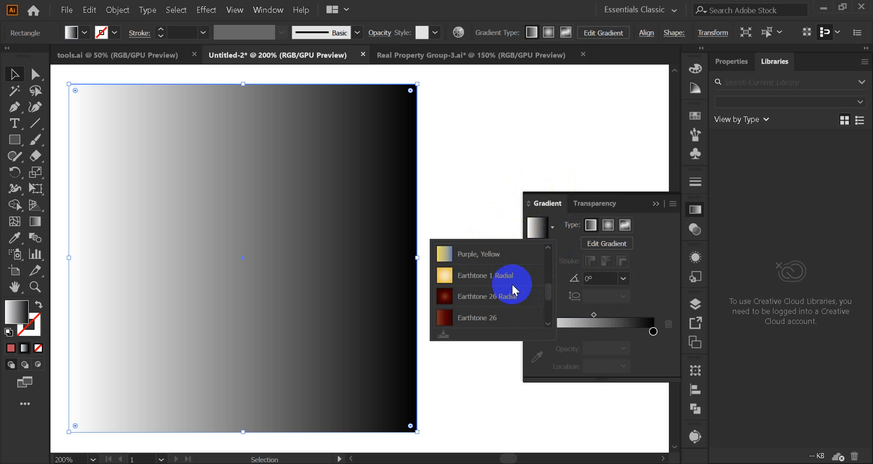
{"action": "scroll", "coordinate": [509, 289], "scroll_direction": "up", "scroll_amount": 3}
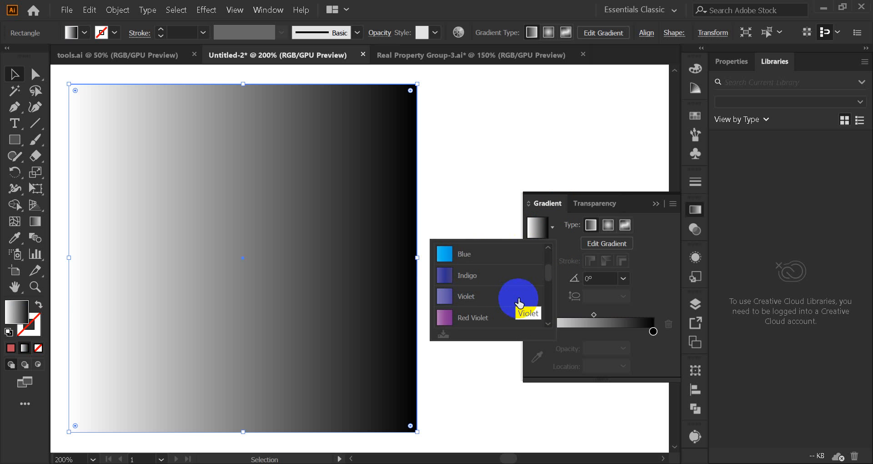
{"action": "scroll", "coordinate": [519, 305], "scroll_direction": "up", "scroll_amount": 3}
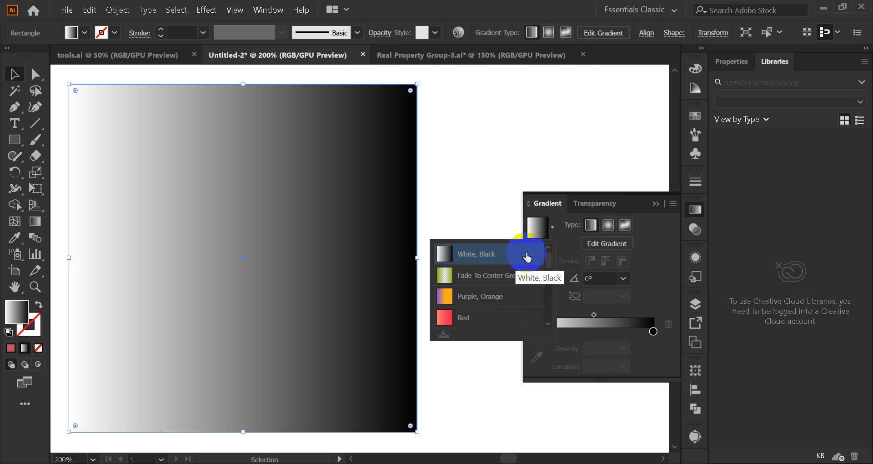
{"action": "left_click", "coordinate": [550, 231]}
{"action": "left_click", "coordinate": [590, 226]}
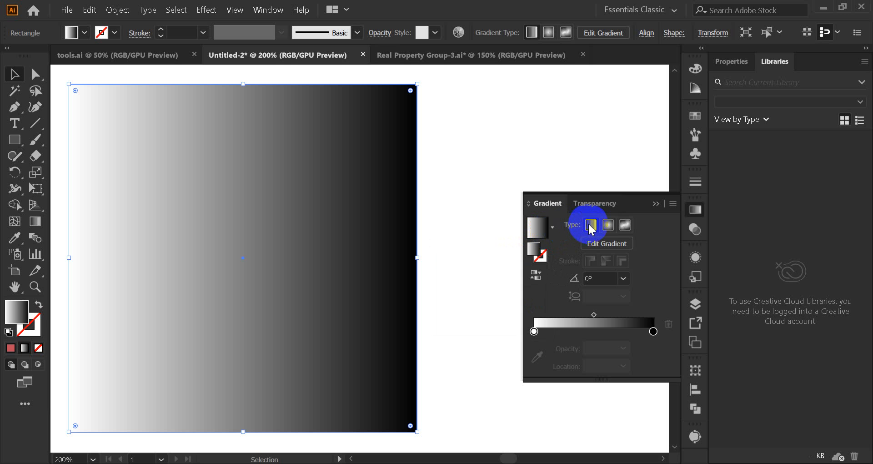
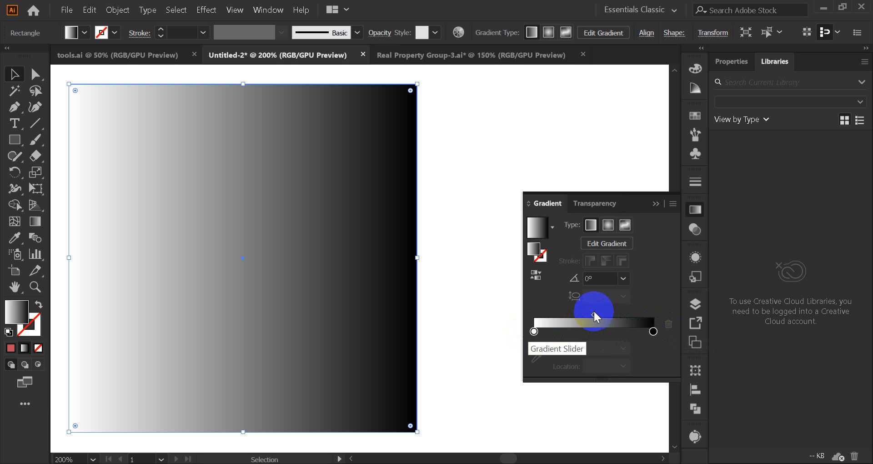
Step: Try the gradient's midpoint between its white and black stops at about 73%, and return it to about 50%
{"action": "mouse_move", "coordinate": [593, 312]}
{"action": "left_mouse_down"}
{"action": "mouse_move", "coordinate": [581, 315]}
{"action": "mouse_move", "coordinate": [602, 313]}
{"action": "mouse_move", "coordinate": [576, 311]}
{"action": "mouse_move", "coordinate": [596, 315]}
{"action": "left_mouse_up"}
{"action": "left_click", "coordinate": [534, 331]}
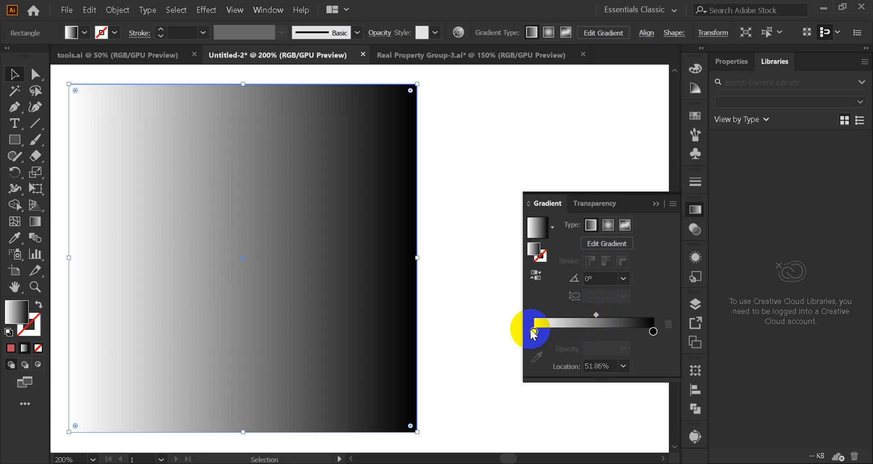
{"action": "left_click", "coordinate": [652, 330]}
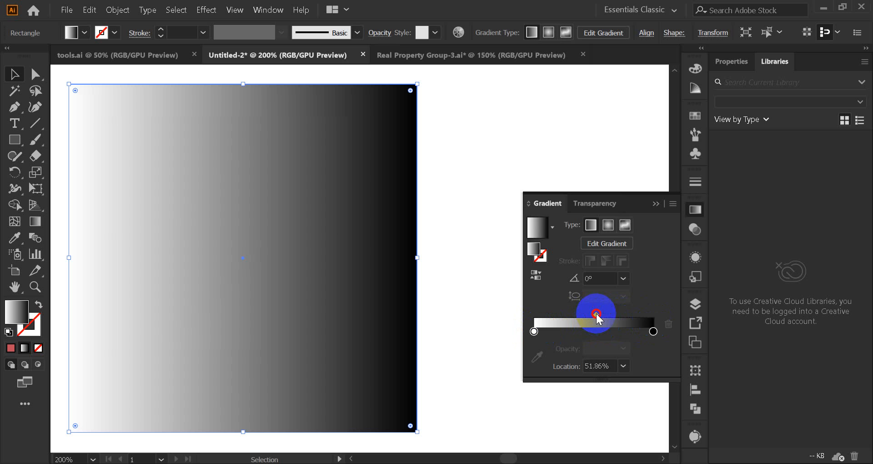
{"action": "left_click_drag", "start_coordinate": [596, 314], "coordinate": [595, 314]}
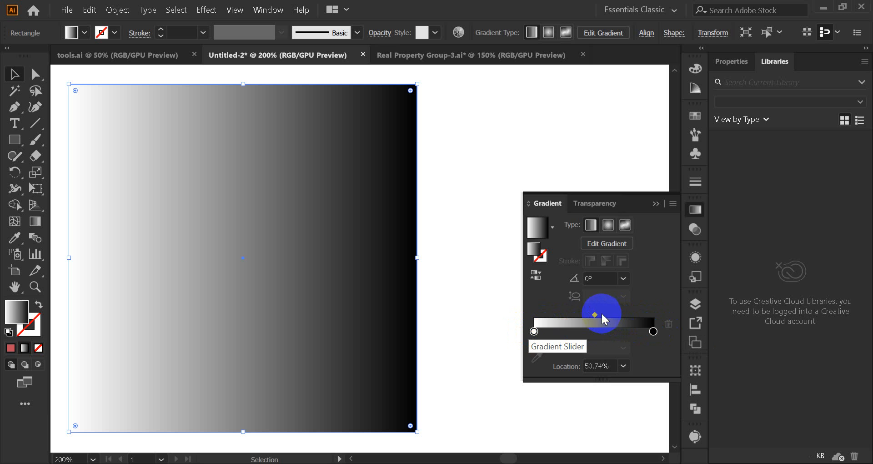
{"action": "left_click_drag", "start_coordinate": [593, 314], "coordinate": [621, 314]}
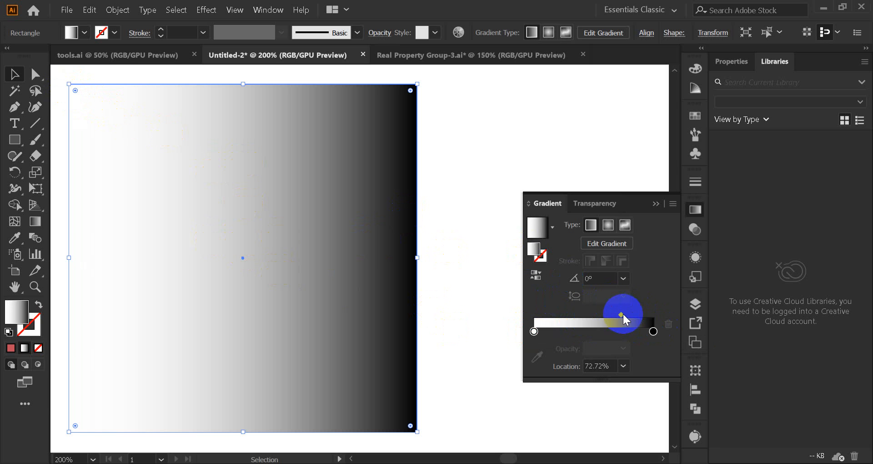
{"action": "left_click_drag", "start_coordinate": [621, 315], "coordinate": [594, 314]}
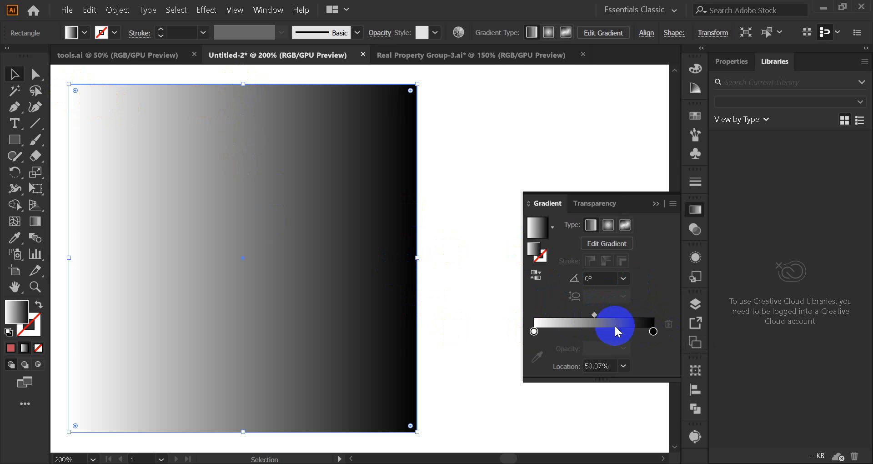
Step: Try the gradient midpoint close to each end, at about 82% and 14%, and bring it back to about 49%
{"action": "left_click_drag", "start_coordinate": [594, 314], "coordinate": [632, 315]}
{"action": "left_click", "coordinate": [535, 332]}
{"action": "left_click", "coordinate": [654, 331]}
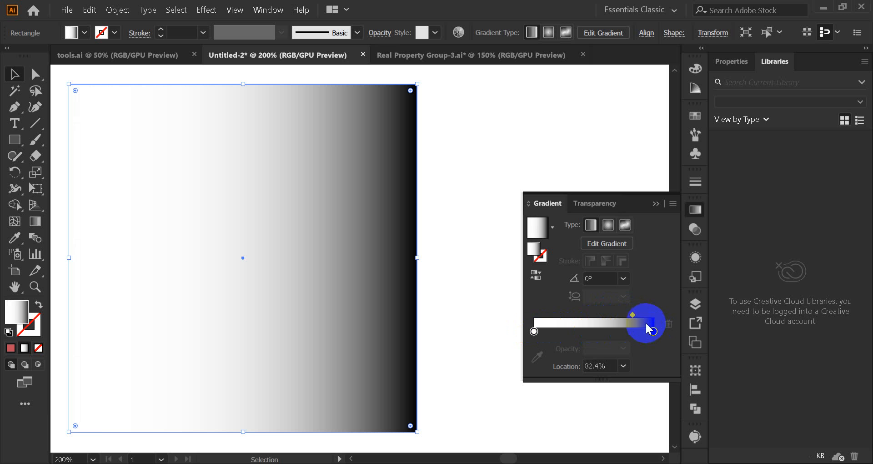
{"action": "left_click_drag", "start_coordinate": [634, 315], "coordinate": [552, 316]}
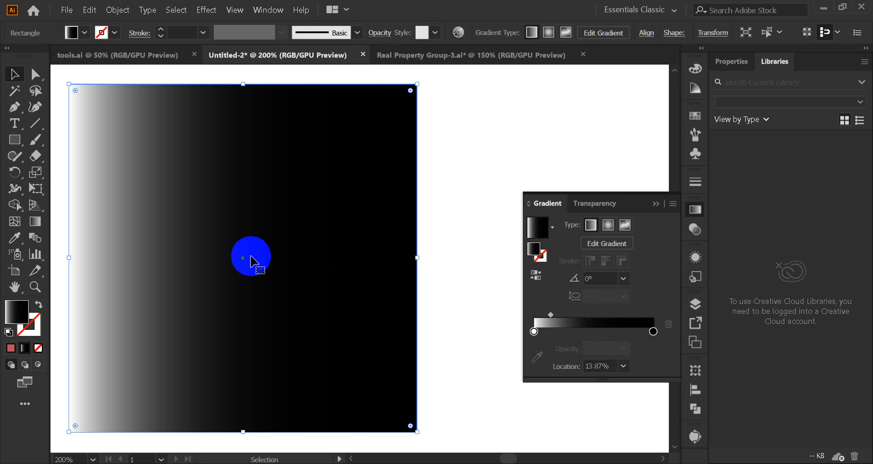
{"action": "left_click", "coordinate": [535, 355]}
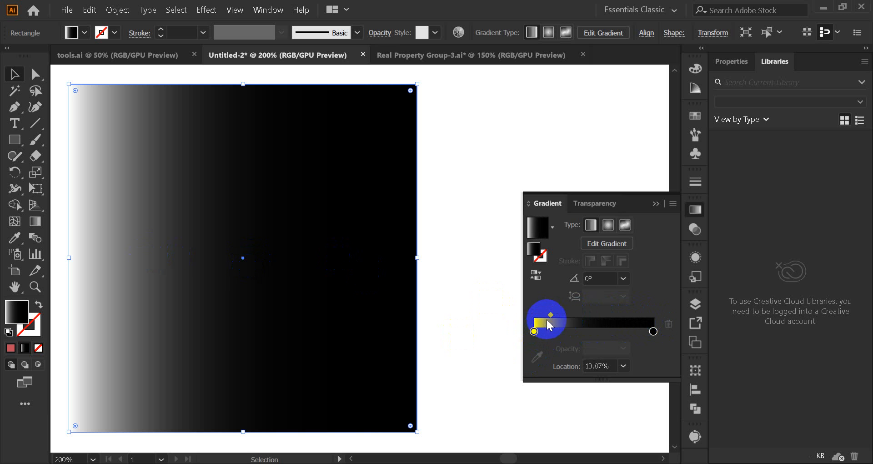
{"action": "left_click_drag", "start_coordinate": [551, 315], "coordinate": [598, 314]}
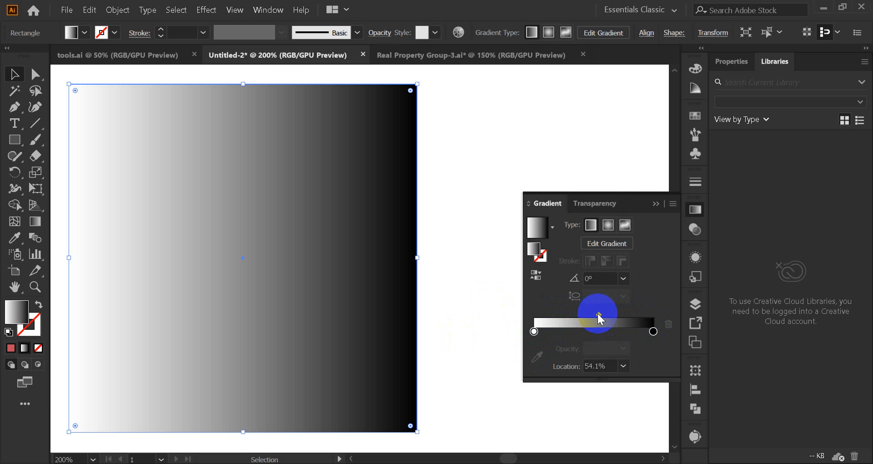
{"action": "mouse_move", "coordinate": [598, 315]}
{"action": "left_mouse_down"}
{"action": "mouse_move", "coordinate": [575, 316]}
{"action": "mouse_move", "coordinate": [631, 316]}
{"action": "mouse_move", "coordinate": [548, 316]}
{"action": "mouse_move", "coordinate": [653, 313]}
{"action": "mouse_move", "coordinate": [609, 315]}
{"action": "left_mouse_up"}
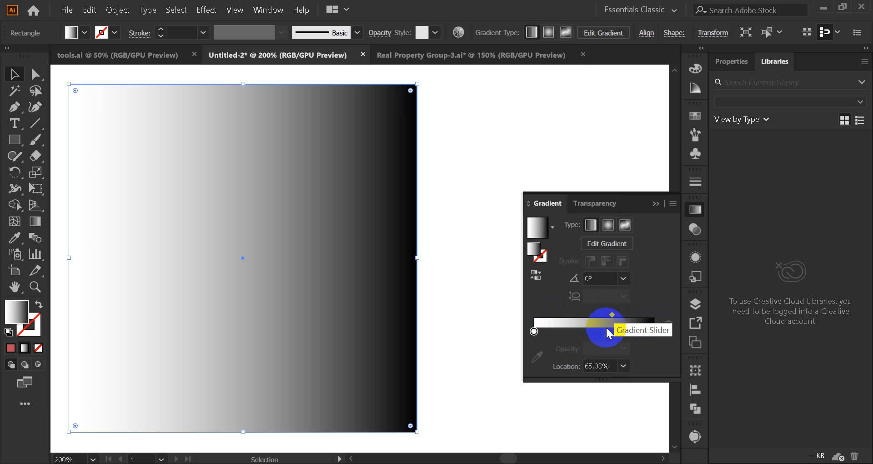
{"action": "left_click_drag", "start_coordinate": [612, 318], "coordinate": [593, 315]}
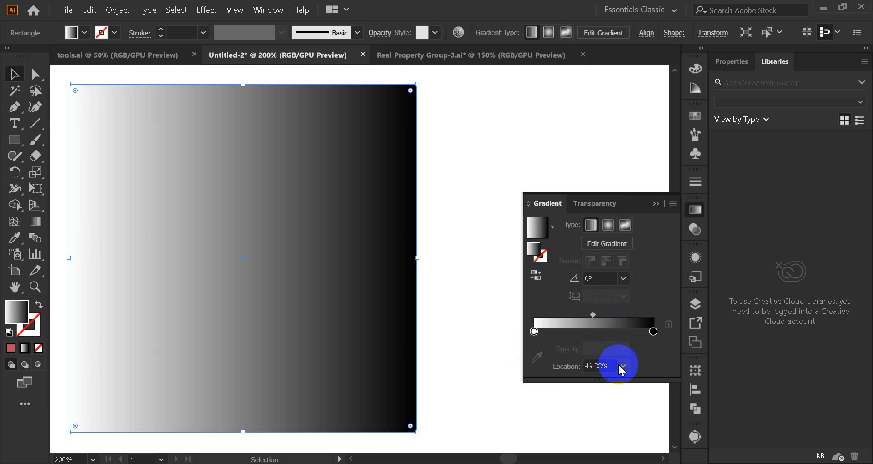
Step: Try the preset midpoint locations 90%, 60%, 10% and 30%, and move the midpoint back to about 50%
{"action": "left_click", "coordinate": [623, 366]}
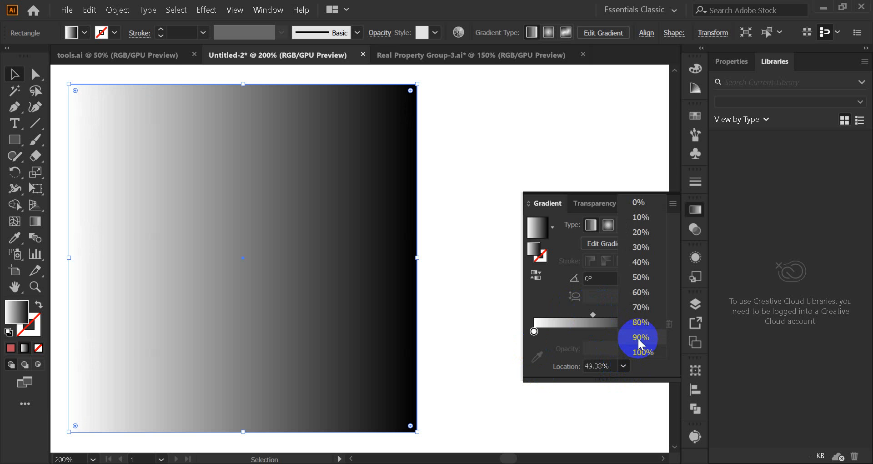
{"action": "left_click", "coordinate": [639, 337]}
{"action": "left_click", "coordinate": [623, 365]}
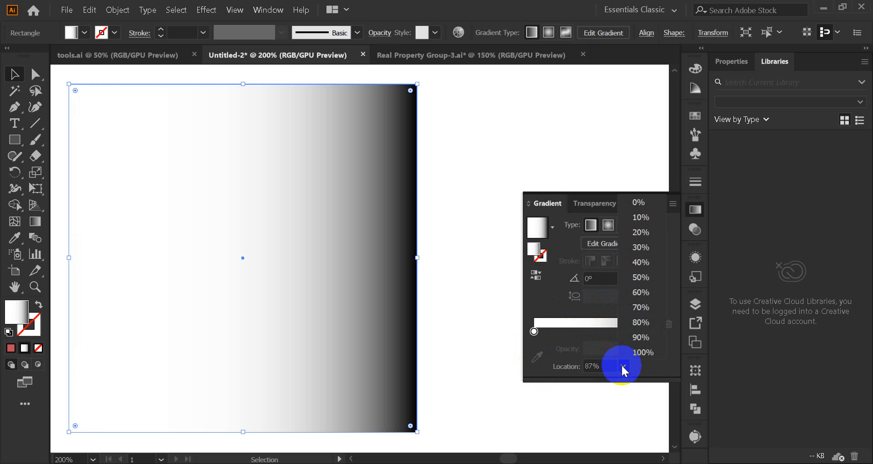
{"action": "left_click", "coordinate": [641, 293]}
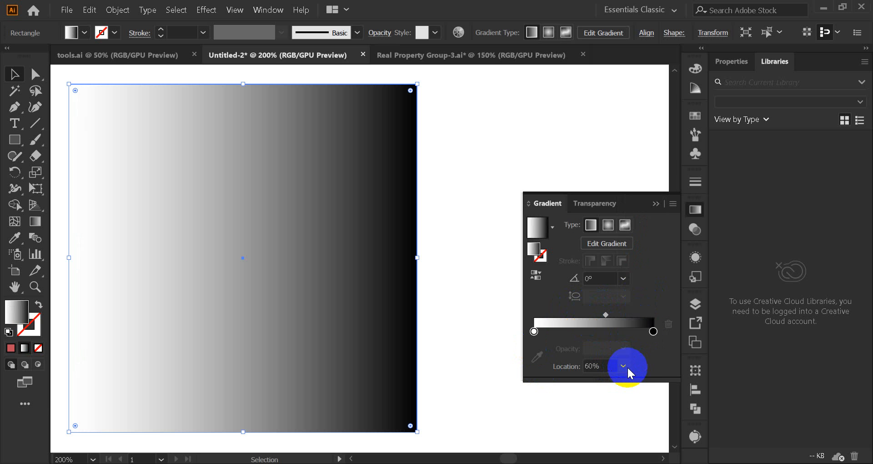
{"action": "left_click", "coordinate": [623, 366]}
{"action": "left_click", "coordinate": [640, 221]}
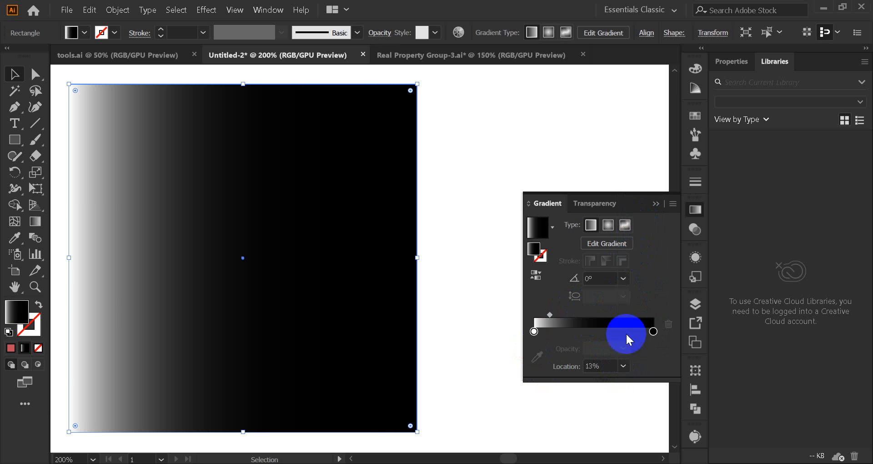
{"action": "left_click", "coordinate": [623, 366]}
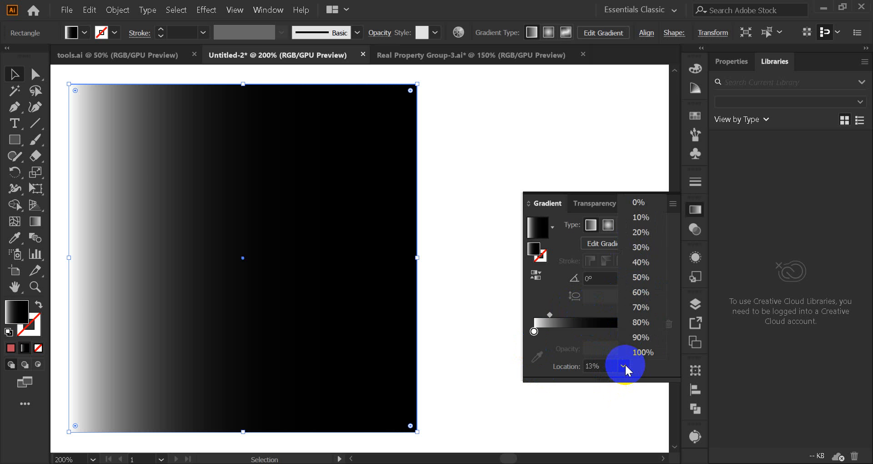
{"action": "left_click", "coordinate": [641, 247]}
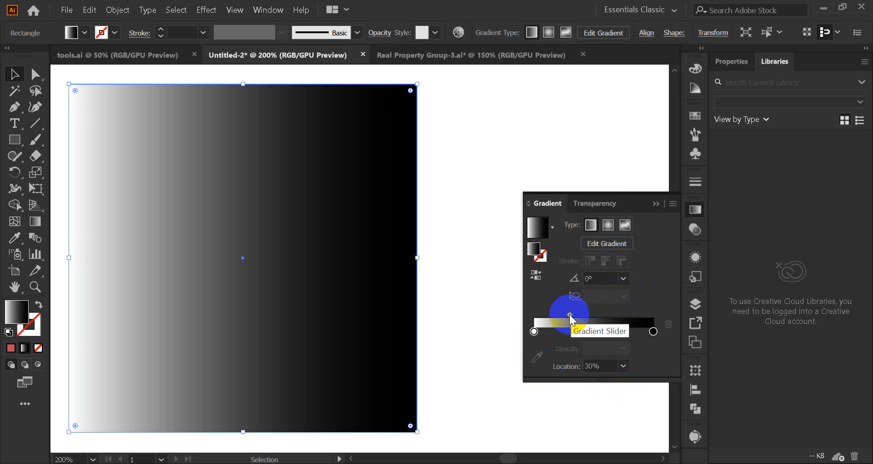
{"action": "left_click_drag", "start_coordinate": [569, 314], "coordinate": [594, 311]}
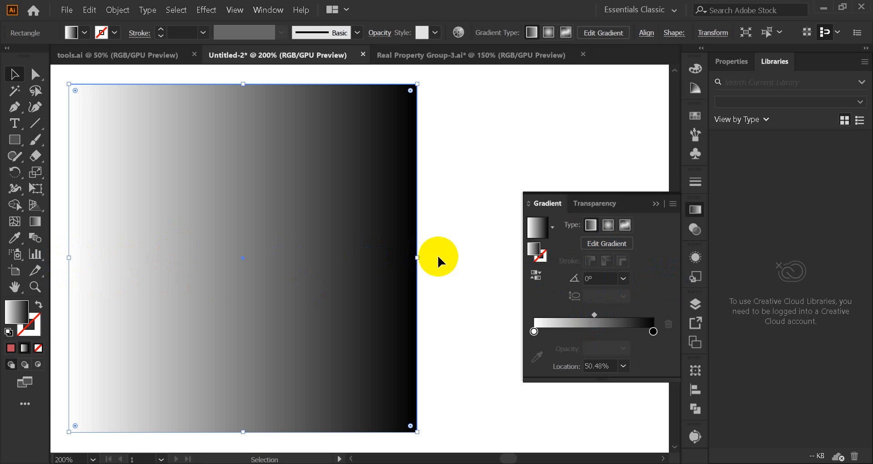
Step: Try linear gradient angles of 30°, 90° and -120° on the square
{"action": "left_click", "coordinate": [626, 279]}
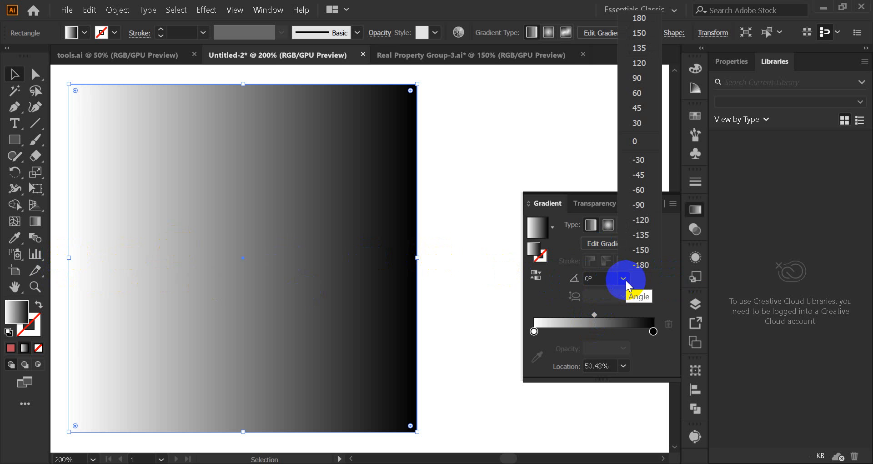
{"action": "left_click", "coordinate": [641, 119]}
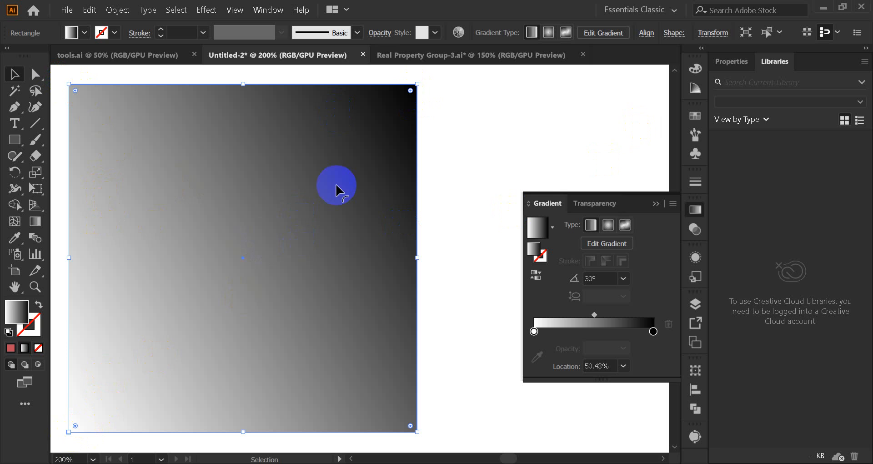
{"action": "left_click", "coordinate": [624, 278]}
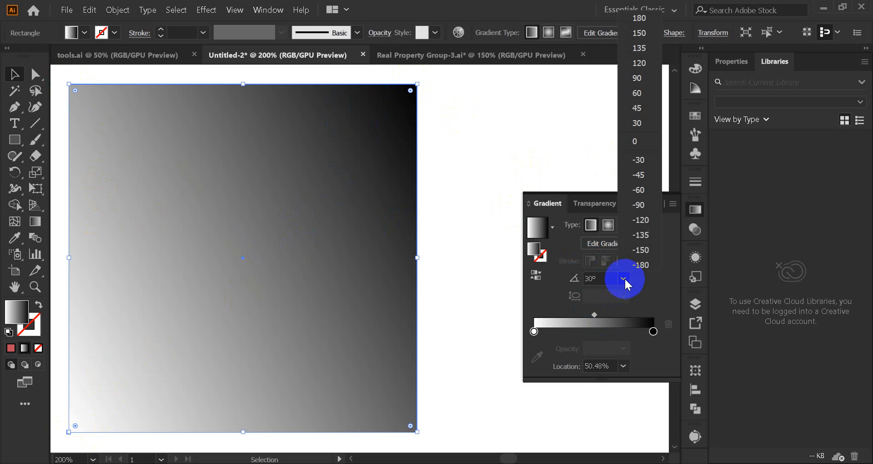
{"action": "left_click", "coordinate": [637, 79]}
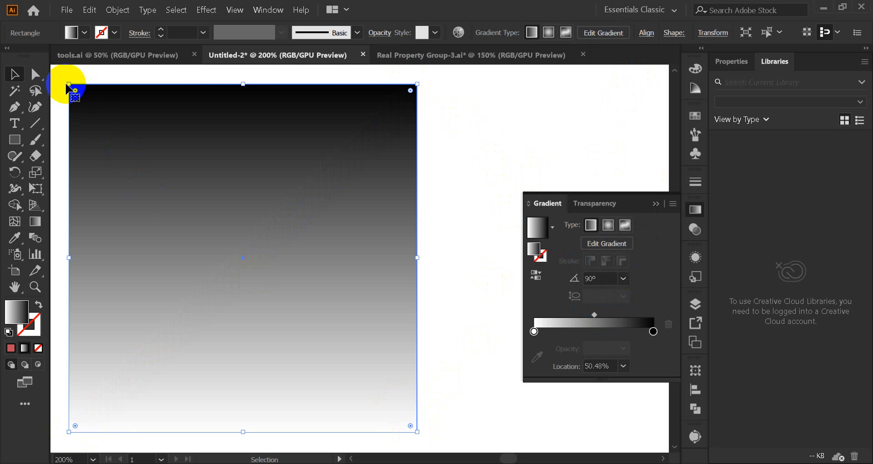
{"action": "left_click", "coordinate": [623, 278]}
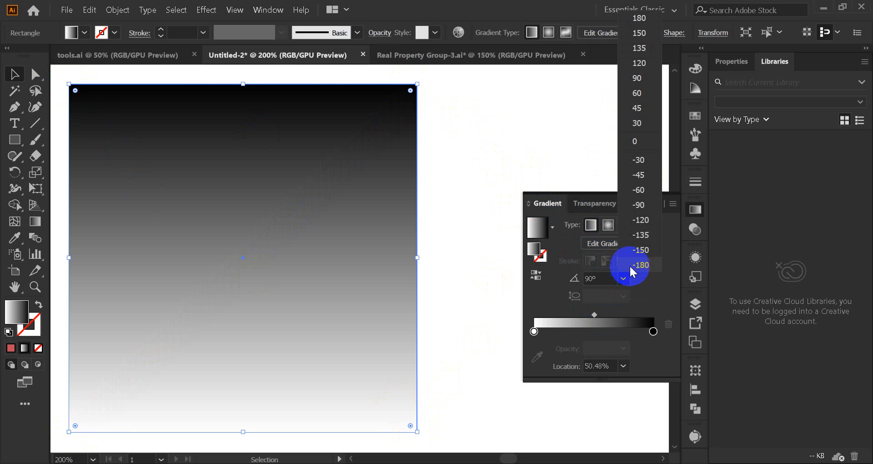
{"action": "left_click", "coordinate": [646, 221]}
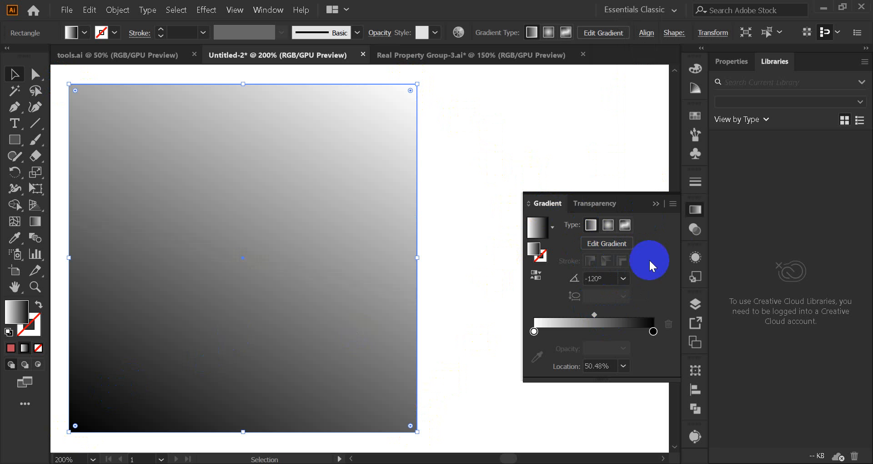
Step: Try gradient angles of -180° and 60° on the square, and reset the angle to 0°
{"action": "left_click", "coordinate": [623, 278]}
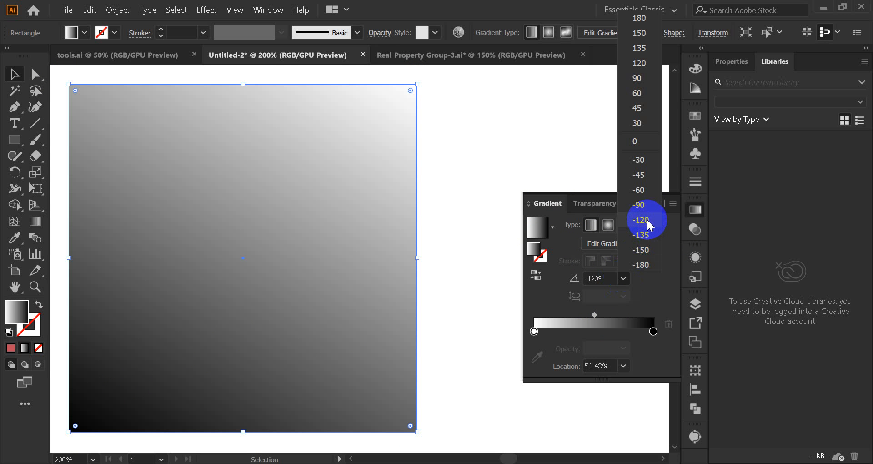
{"action": "left_click", "coordinate": [647, 220]}
{"action": "left_click", "coordinate": [623, 279]}
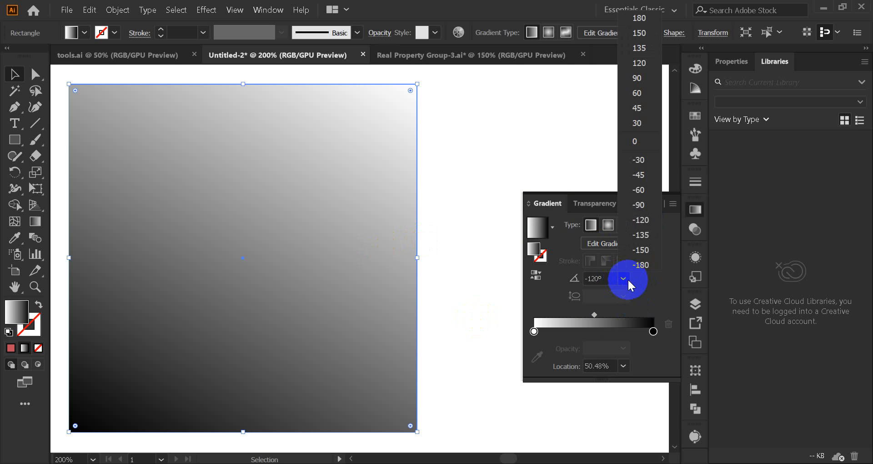
{"action": "left_click", "coordinate": [643, 263]}
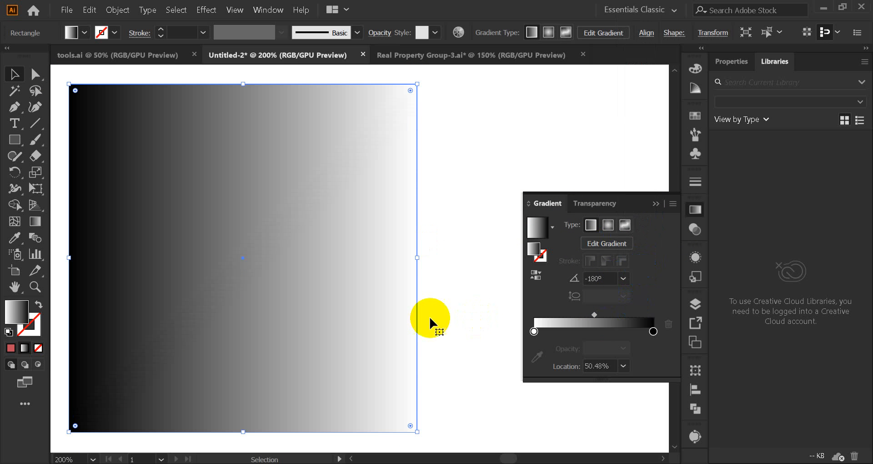
{"action": "left_click", "coordinate": [623, 278]}
{"action": "left_click", "coordinate": [638, 93]}
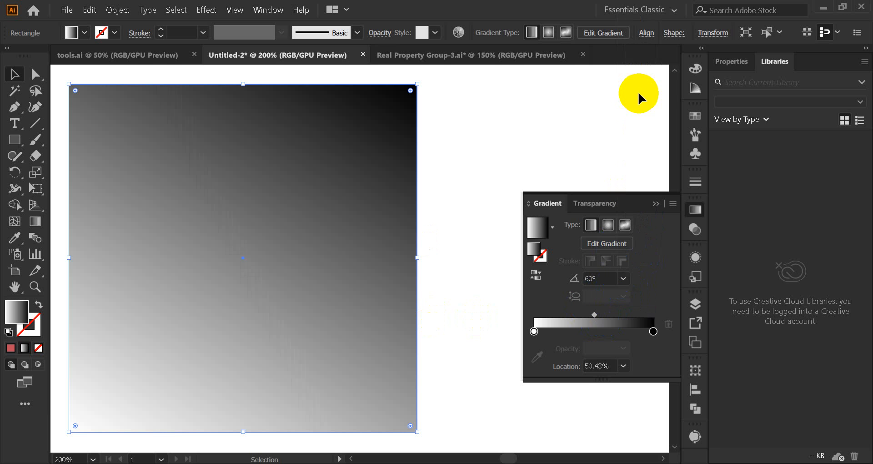
{"action": "left_click", "coordinate": [624, 279]}
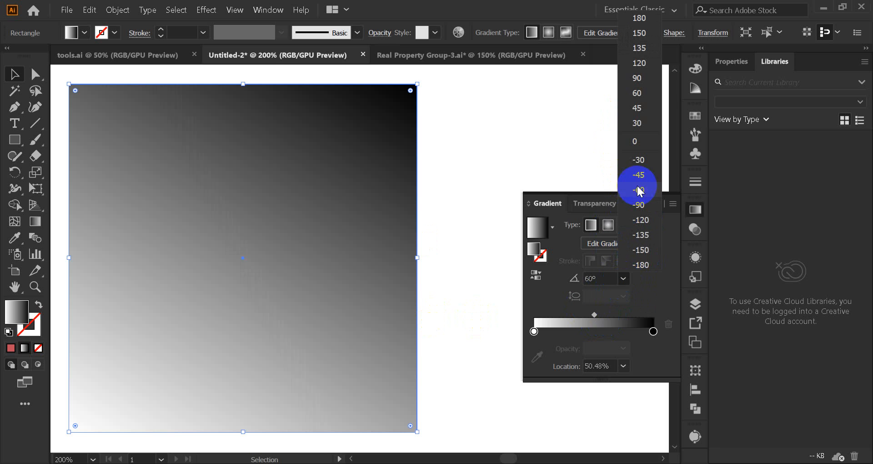
{"action": "left_click", "coordinate": [642, 144]}
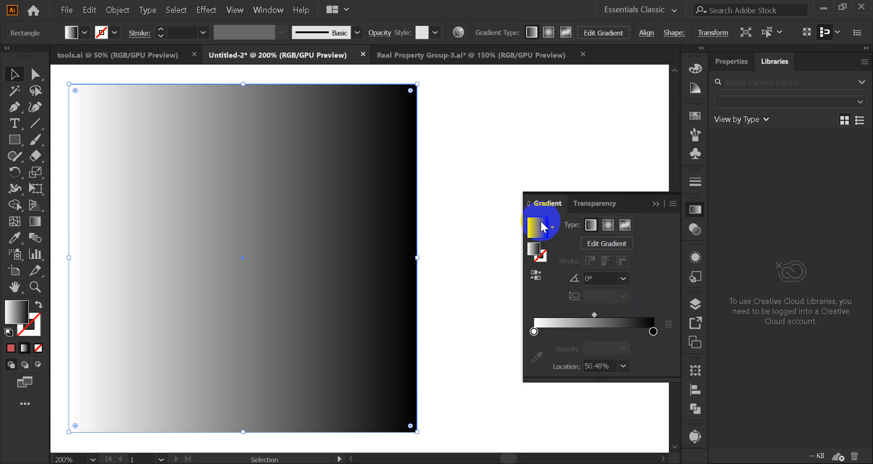
{"action": "left_click", "coordinate": [528, 203]}
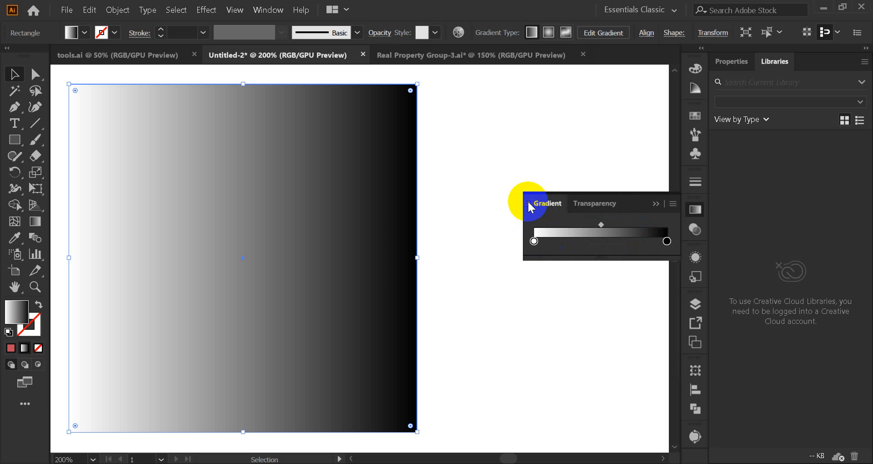
{"action": "left_click", "coordinate": [529, 202]}
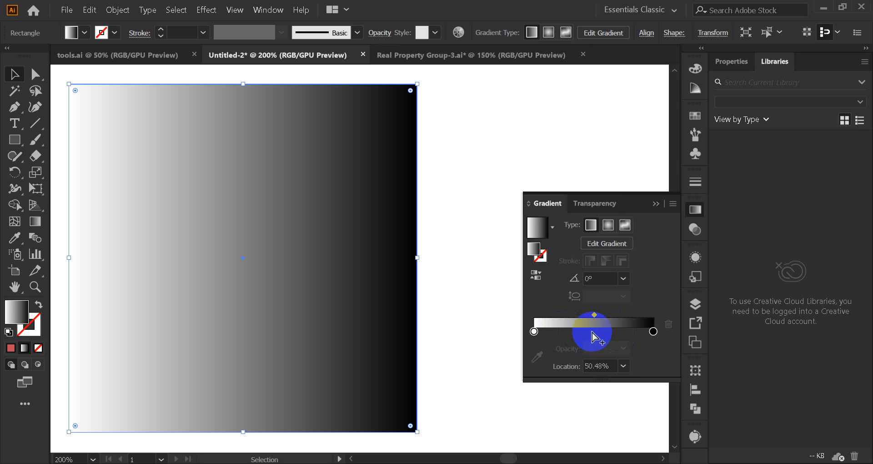
Step: Add three colour stops to the gradient, two at about 26% and 63%, and move the third, dark one to about 42%
{"action": "left_click", "coordinate": [566, 335]}
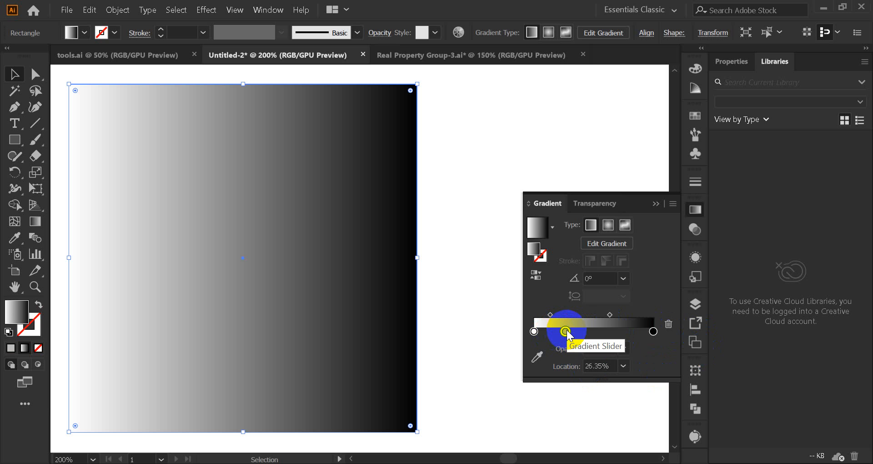
{"action": "left_click", "coordinate": [609, 333]}
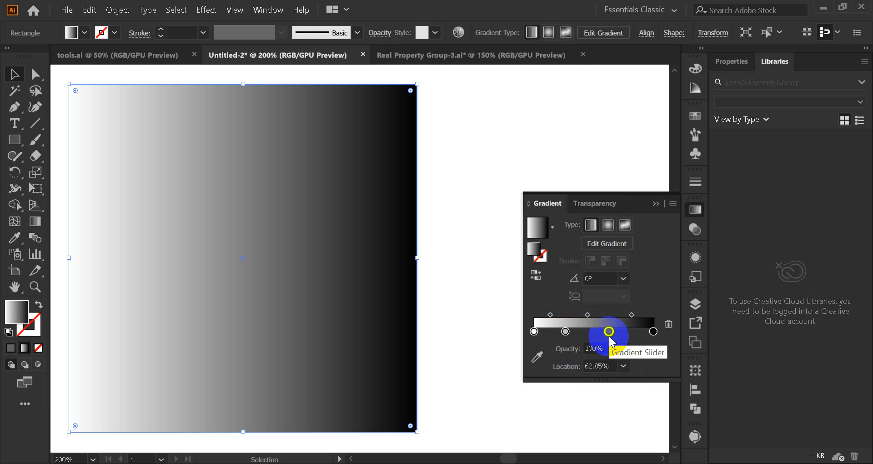
{"action": "left_click", "coordinate": [632, 333]}
{"action": "left_click_drag", "start_coordinate": [632, 331], "coordinate": [584, 331]}
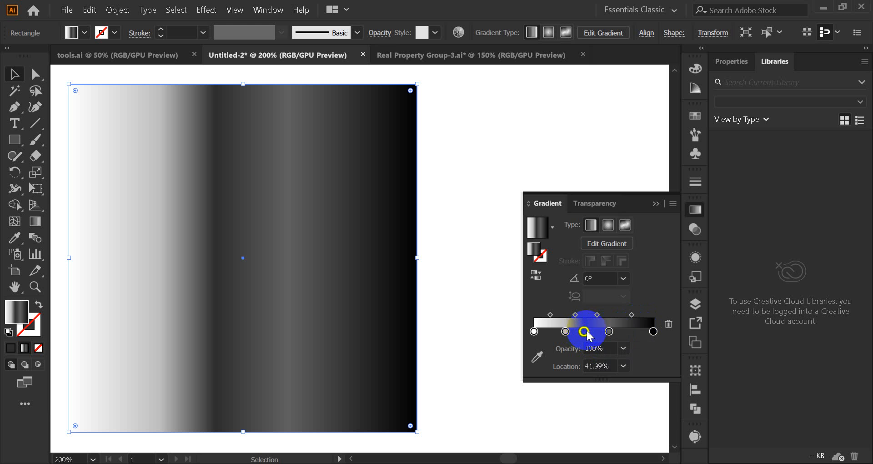
Step: Delete the dark colour stop at about 42% and the grey stop at about 63% from the gradient
{"action": "left_click", "coordinate": [668, 324]}
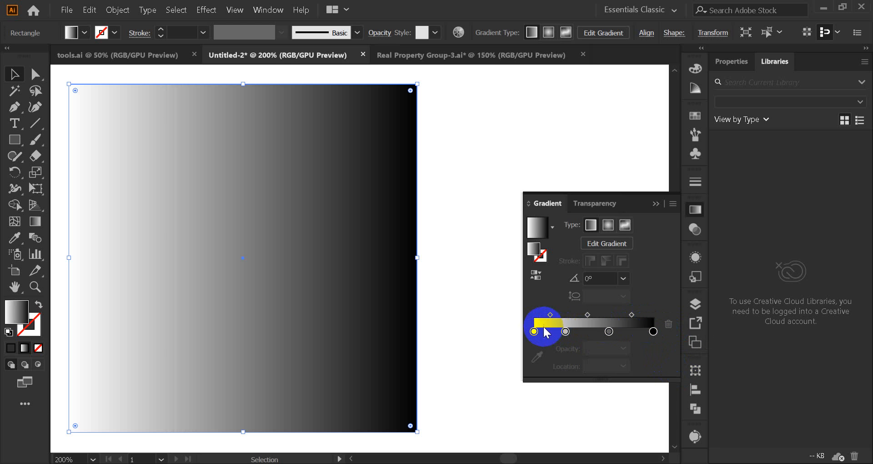
{"action": "left_click", "coordinate": [609, 331]}
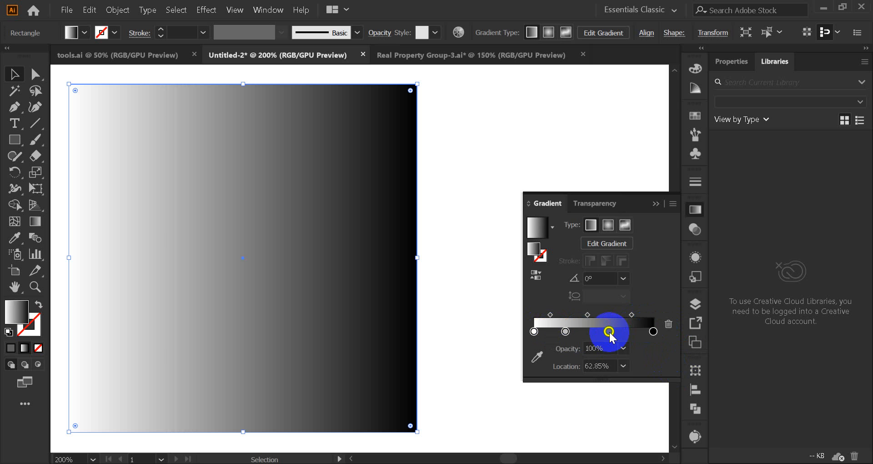
{"action": "left_click", "coordinate": [668, 323]}
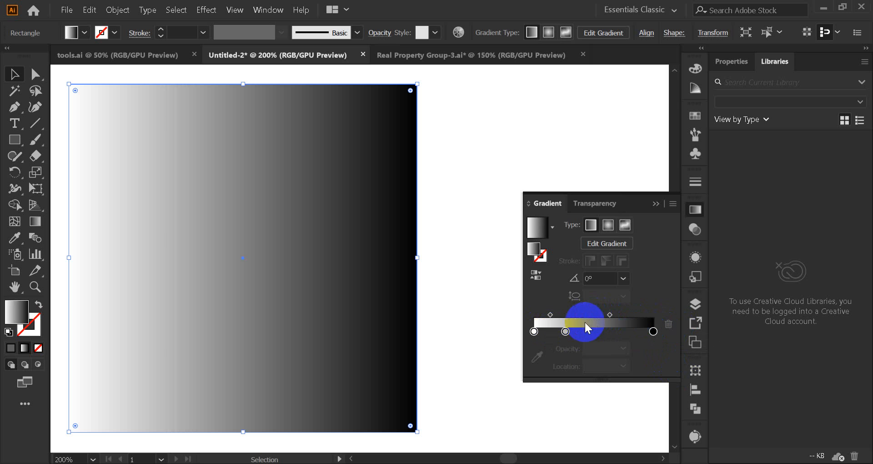
Step: Move the remaining middle colour stop to about 52% and the first midpoint to about 46%
{"action": "left_click_drag", "start_coordinate": [565, 331], "coordinate": [597, 334]}
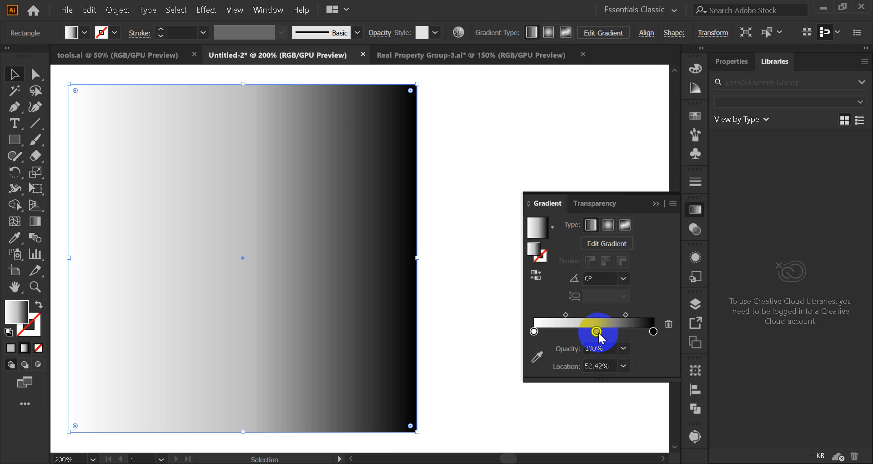
{"action": "left_click", "coordinate": [565, 314]}
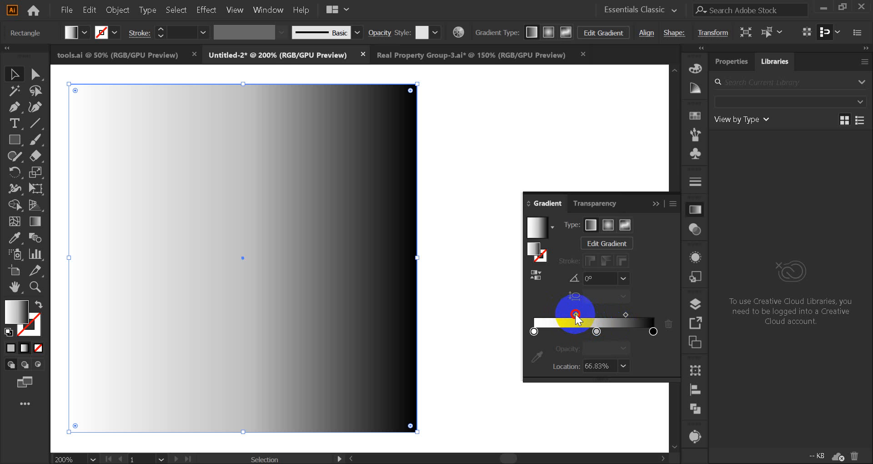
{"action": "left_click_drag", "start_coordinate": [564, 316], "coordinate": [561, 317]}
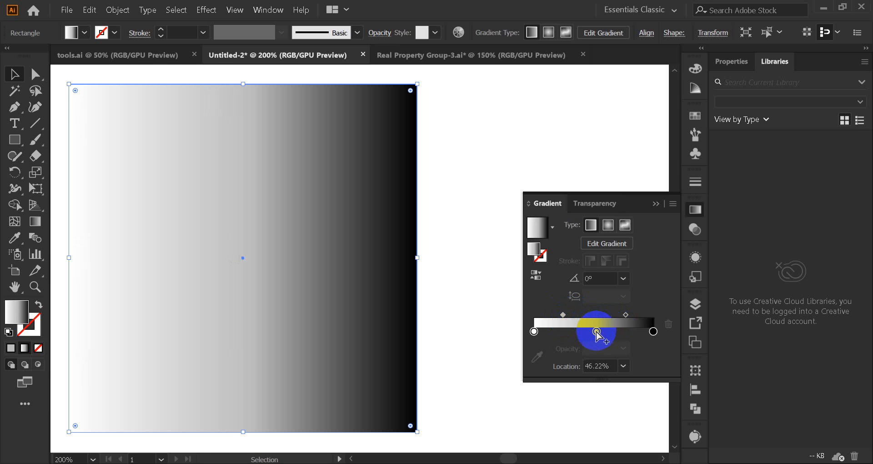
Step: Replace the middle stop at about 52% with a new colour stop at about 26%, and shift the new stop to about 30%
{"action": "left_click", "coordinate": [564, 332]}
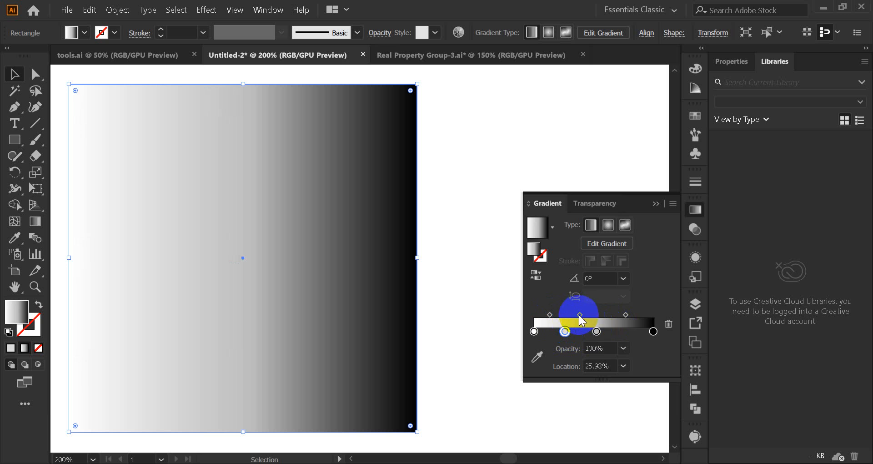
{"action": "left_click", "coordinate": [597, 331]}
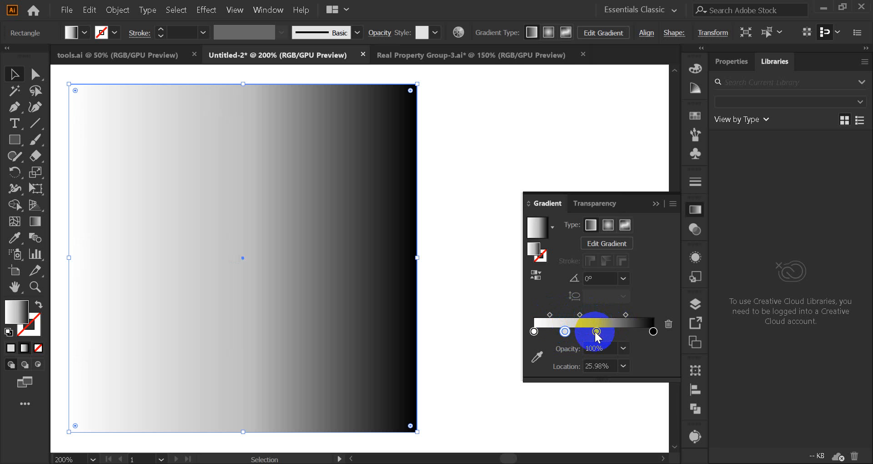
{"action": "left_click", "coordinate": [665, 324]}
{"action": "left_click", "coordinate": [566, 331]}
{"action": "mouse_move", "coordinate": [569, 332]}
{"action": "left_mouse_down"}
{"action": "mouse_move", "coordinate": [594, 332]}
{"action": "mouse_move", "coordinate": [561, 333]}
{"action": "mouse_move", "coordinate": [572, 333]}
{"action": "left_mouse_up"}
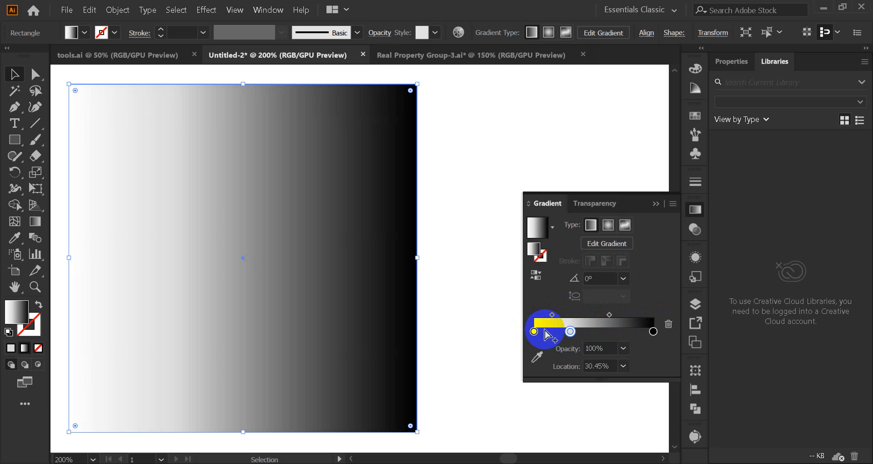
Step: Add stops at about 57% and 82%, delete the latter, move the former to about 62%, and shift the first midpoint to about 56%
{"action": "left_click", "coordinate": [602, 332]}
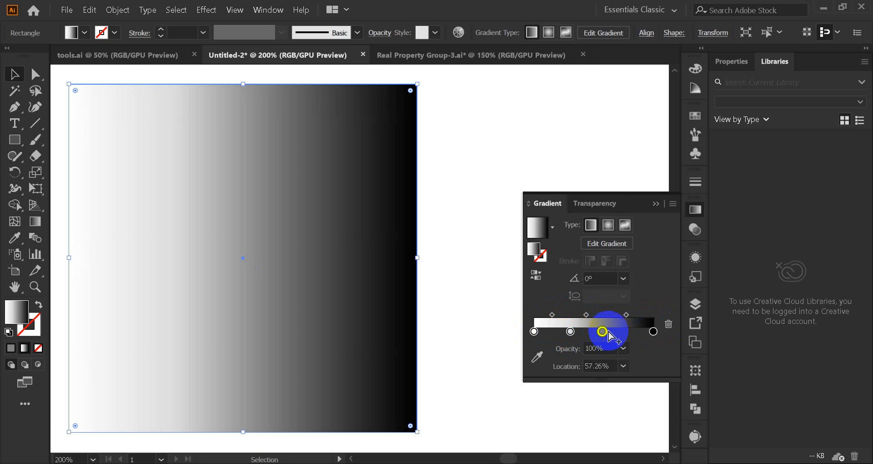
{"action": "left_click", "coordinate": [632, 331]}
{"action": "left_click", "coordinate": [534, 332]}
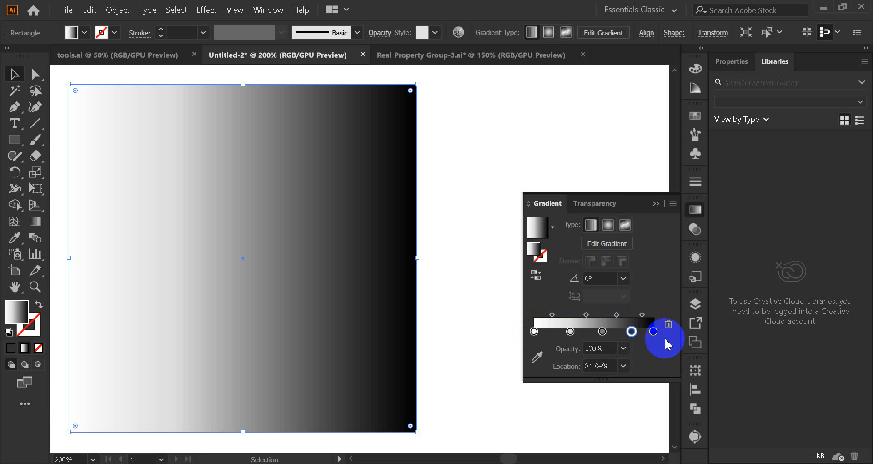
{"action": "left_click", "coordinate": [668, 325]}
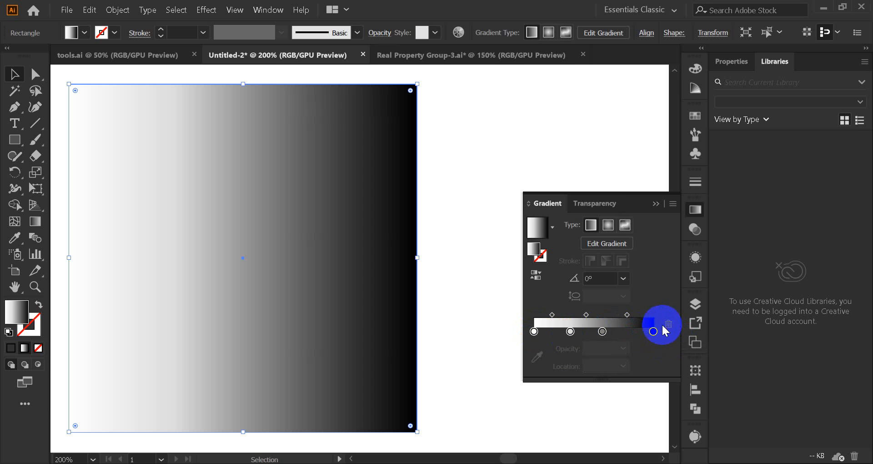
{"action": "left_click_drag", "start_coordinate": [602, 334], "coordinate": [555, 317]}
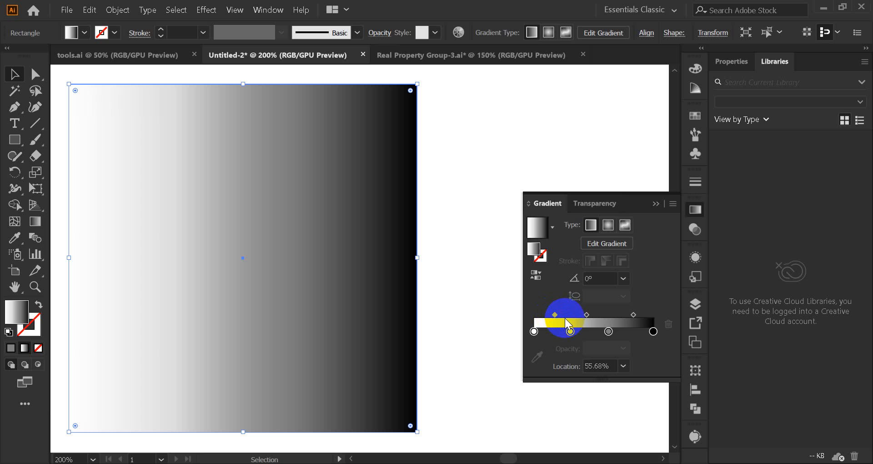
Step: Open the white start stop's colour choices, compare them with the document's Swatches, and return to the gradient settings
{"action": "left_click", "coordinate": [534, 331]}
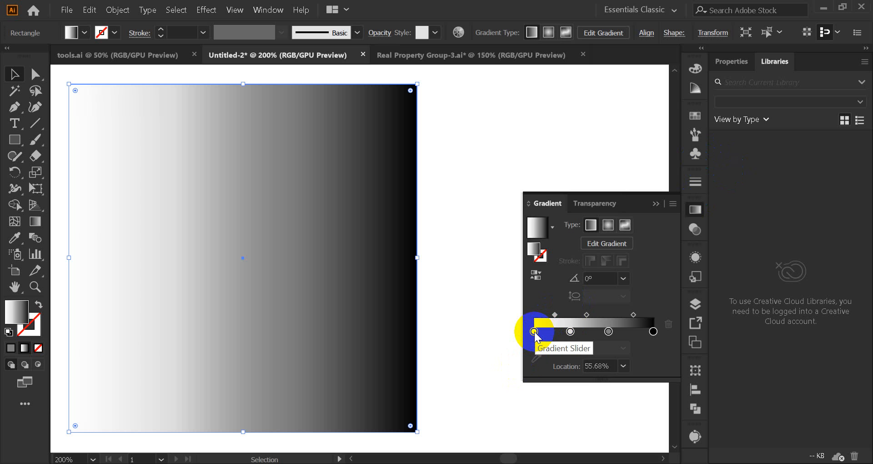
{"action": "double_click", "coordinate": [533, 332]}
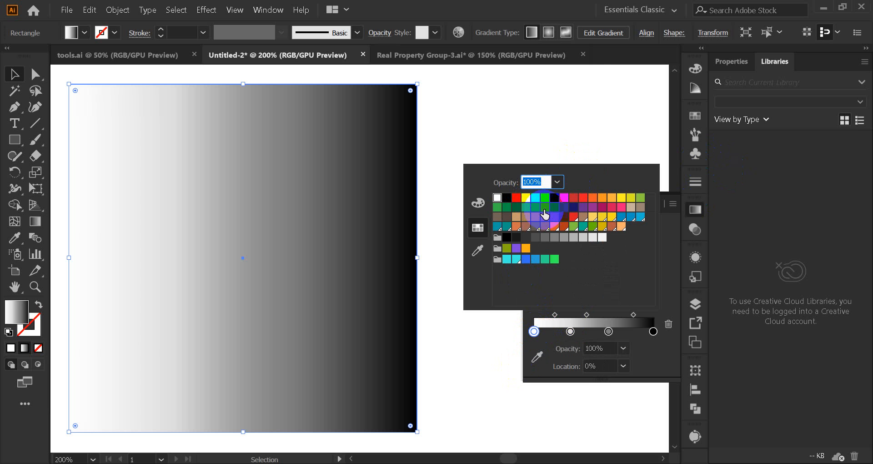
{"action": "left_click", "coordinate": [696, 117]}
{"action": "left_click", "coordinate": [698, 117]}
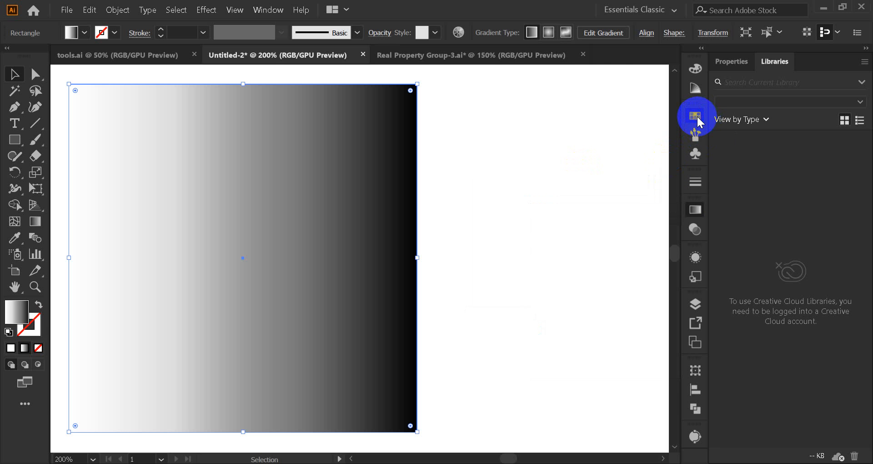
{"action": "left_click", "coordinate": [697, 117]}
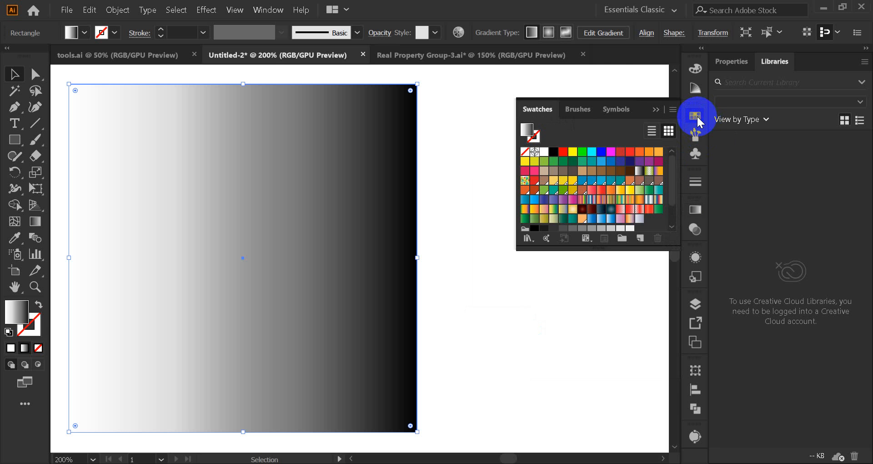
{"action": "left_click", "coordinate": [697, 211]}
Step: Try green, cyan, yellow and pink swatches on the gradient's start stop, and set it to pure red
{"action": "left_click", "coordinate": [534, 332]}
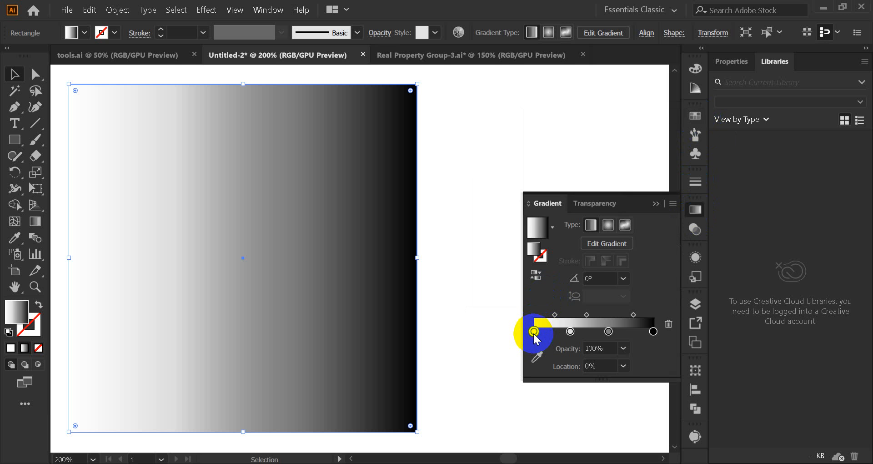
{"action": "double_click", "coordinate": [534, 331]}
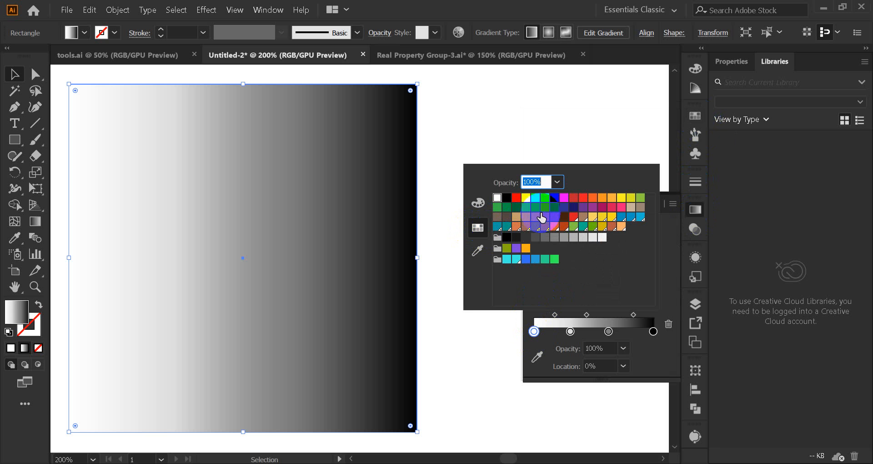
{"action": "left_click", "coordinate": [554, 260]}
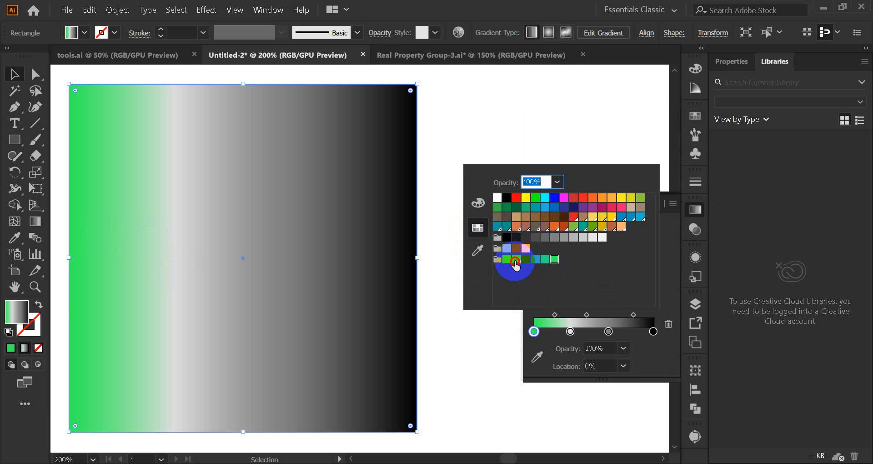
{"action": "left_click", "coordinate": [516, 259]}
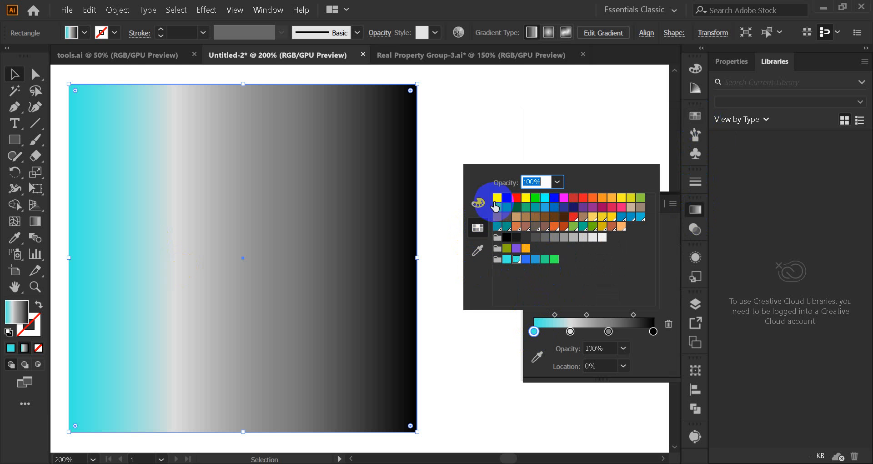
{"action": "left_click", "coordinate": [574, 197]}
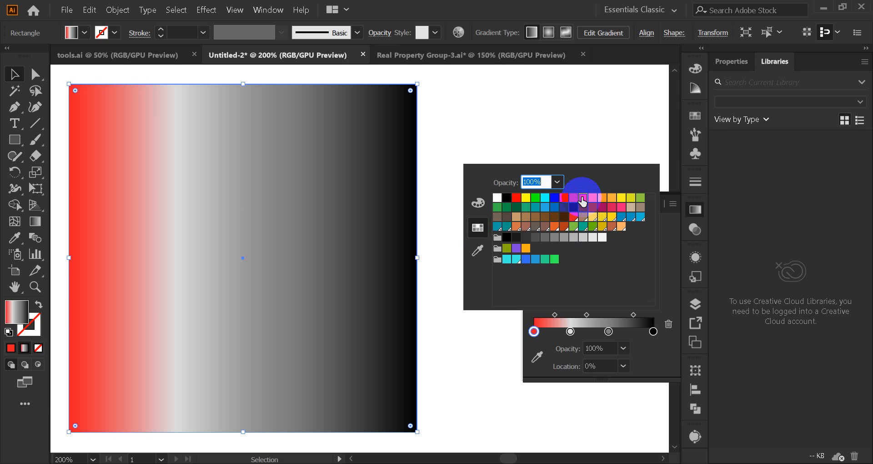
{"action": "left_click", "coordinate": [593, 198]}
{"action": "left_click", "coordinate": [602, 223]}
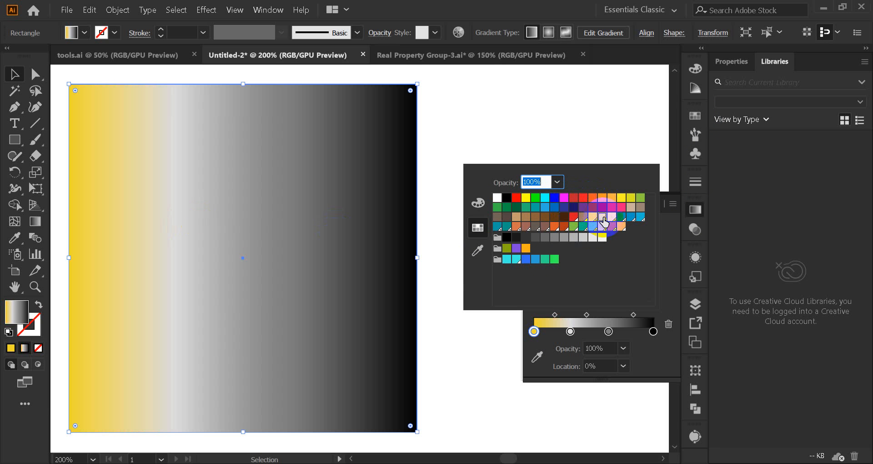
{"action": "left_click", "coordinate": [610, 207]}
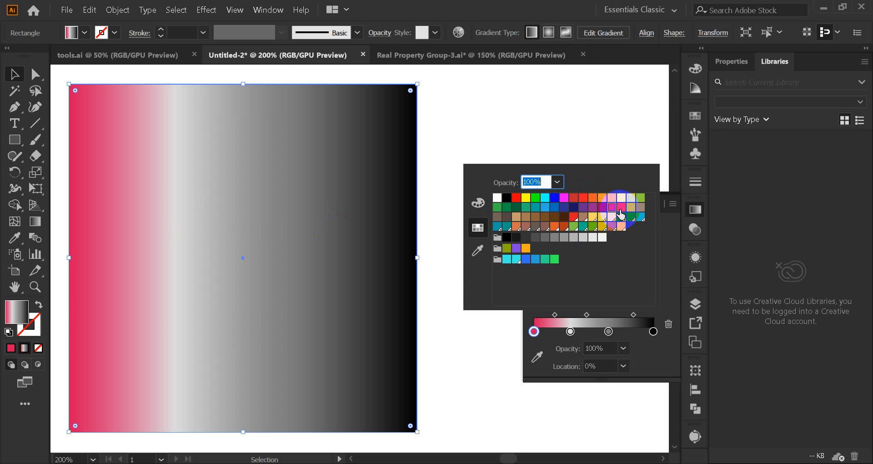
{"action": "left_click", "coordinate": [621, 207]}
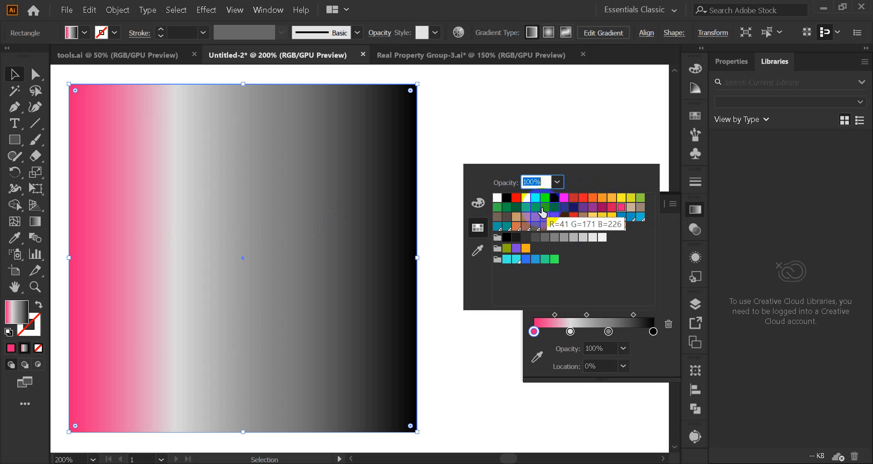
{"action": "left_click", "coordinate": [516, 197]}
Step: Colour the second gradient stop RGB Yellow and the third stop with the bright green from the last colour group
{"action": "left_click", "coordinate": [570, 332]}
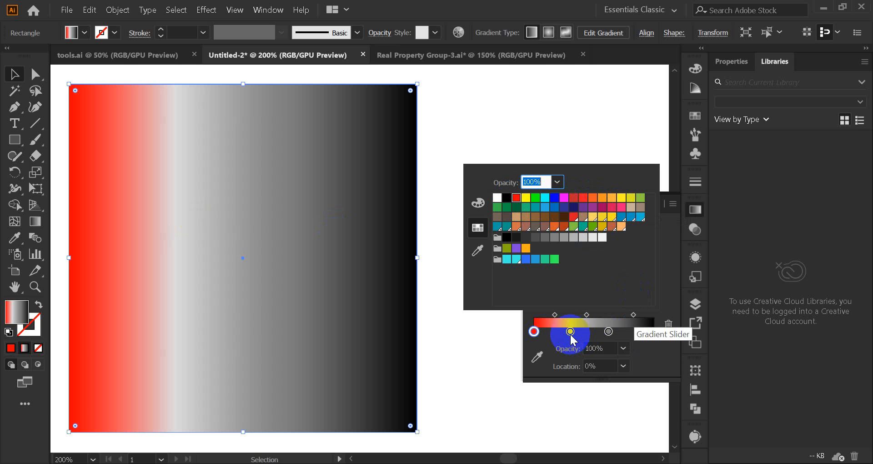
{"action": "double_click", "coordinate": [570, 332]}
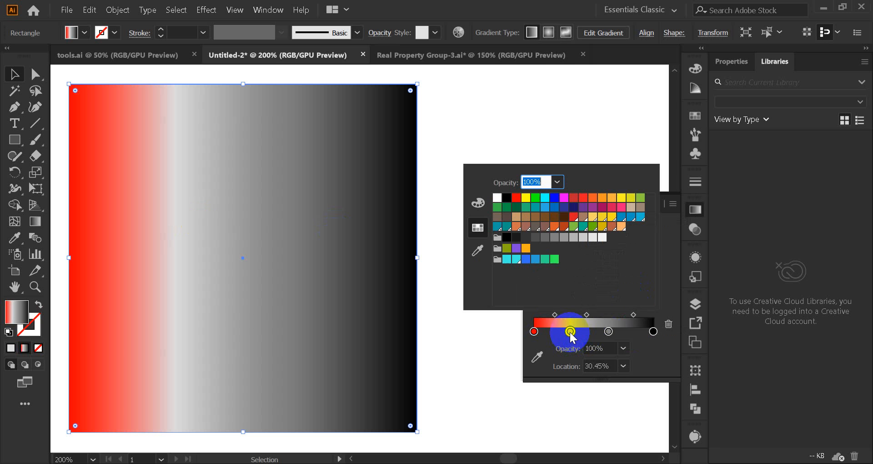
{"action": "left_click", "coordinate": [525, 198]}
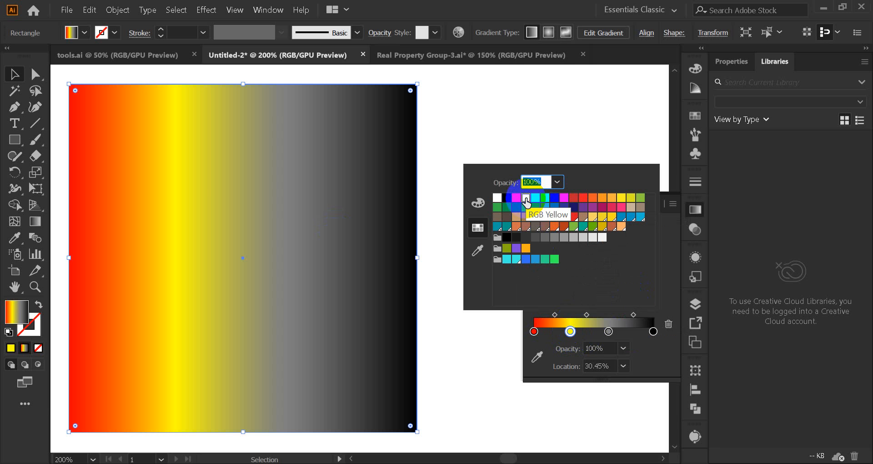
{"action": "left_click", "coordinate": [608, 332]}
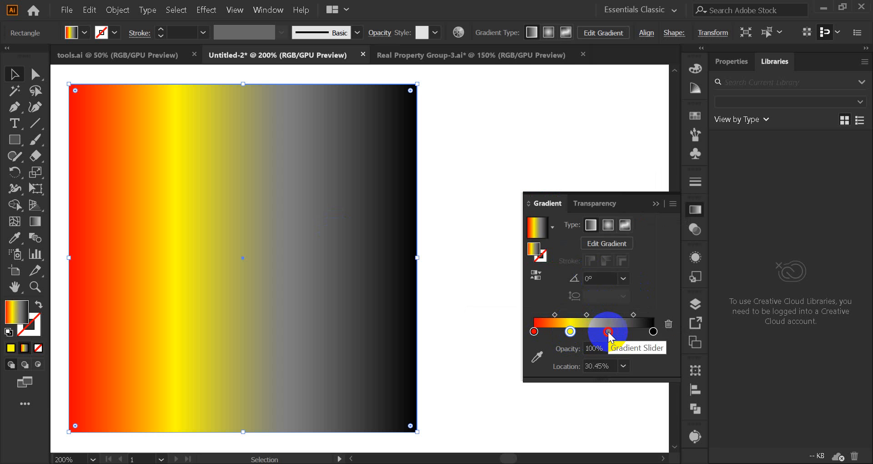
{"action": "left_click", "coordinate": [609, 332]}
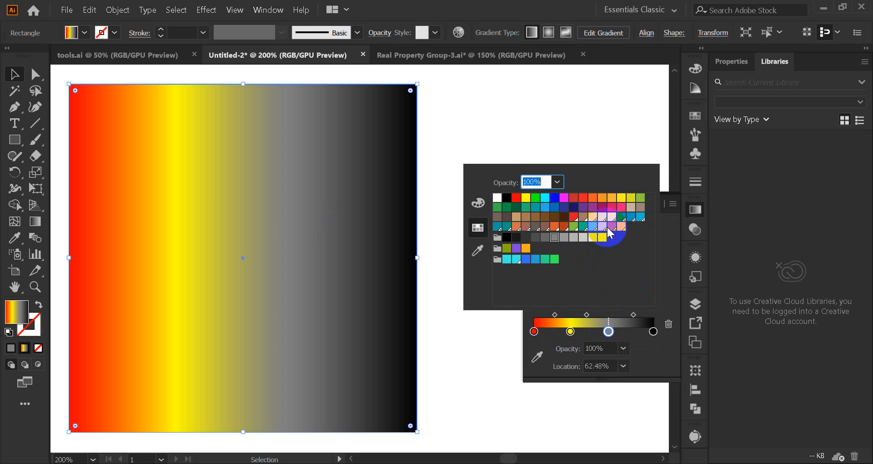
{"action": "left_click", "coordinate": [554, 259]}
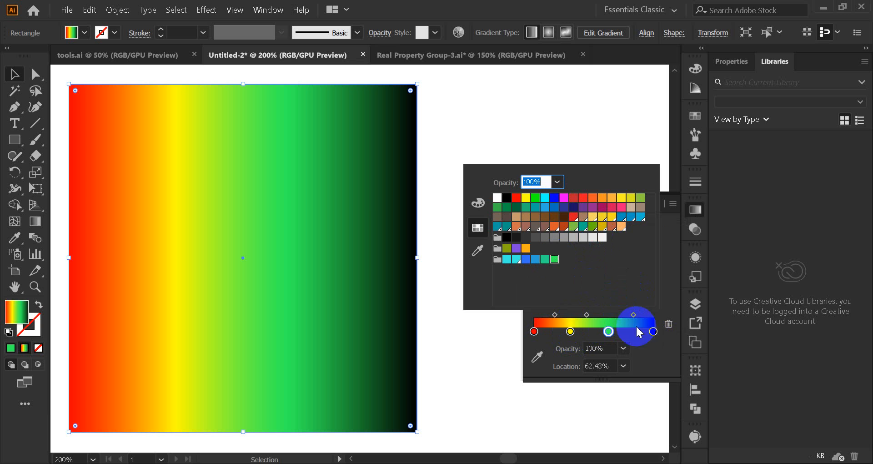
Step: Colour the black end stop turquoise from the last colour group, and select the red start stop
{"action": "left_click", "coordinate": [652, 332]}
{"action": "left_click", "coordinate": [651, 331]}
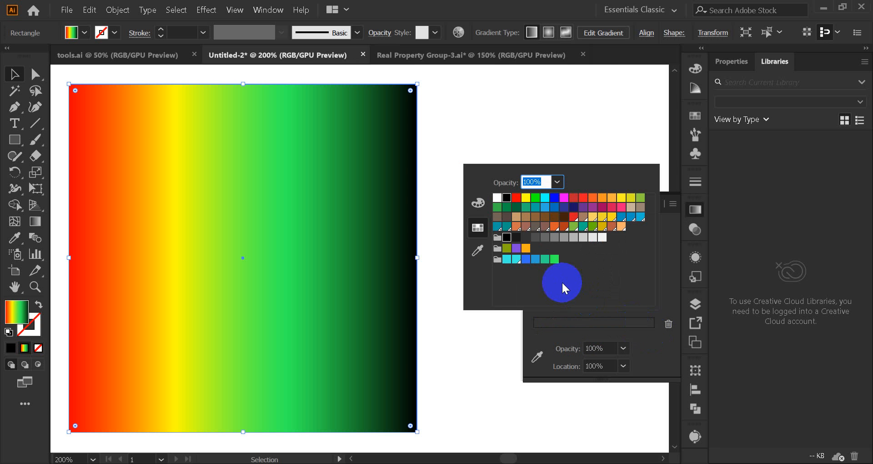
{"action": "left_click", "coordinate": [516, 259]}
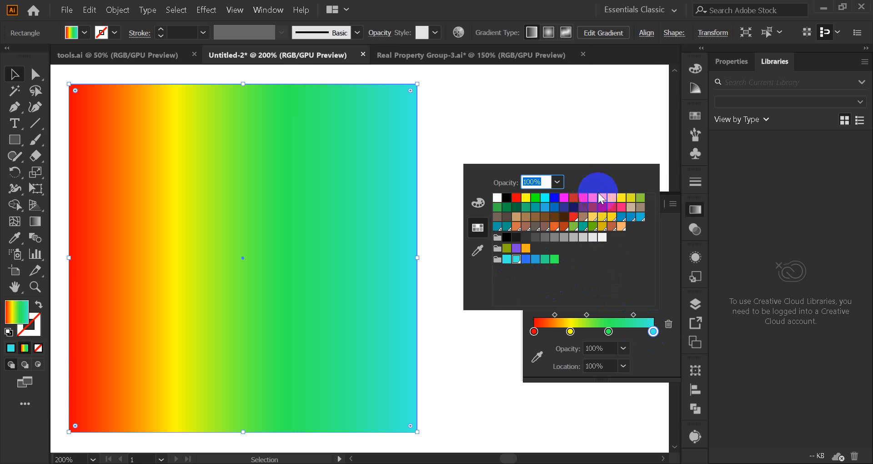
{"action": "left_click", "coordinate": [669, 272]}
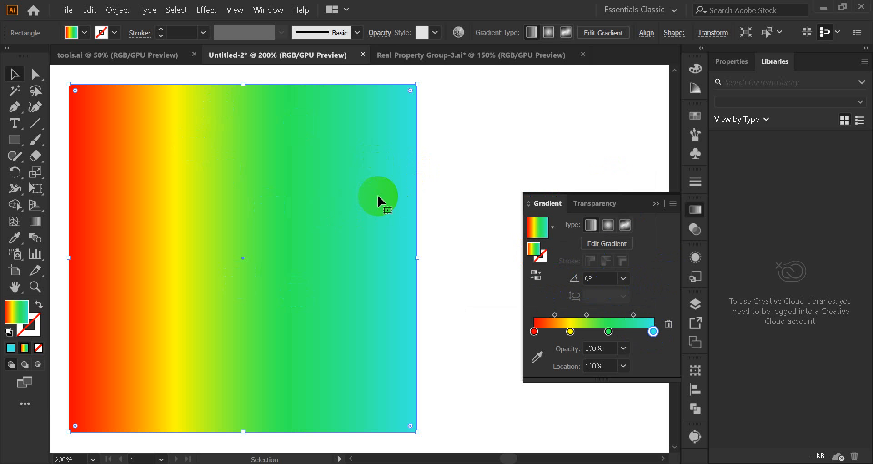
{"action": "left_click", "coordinate": [533, 331]}
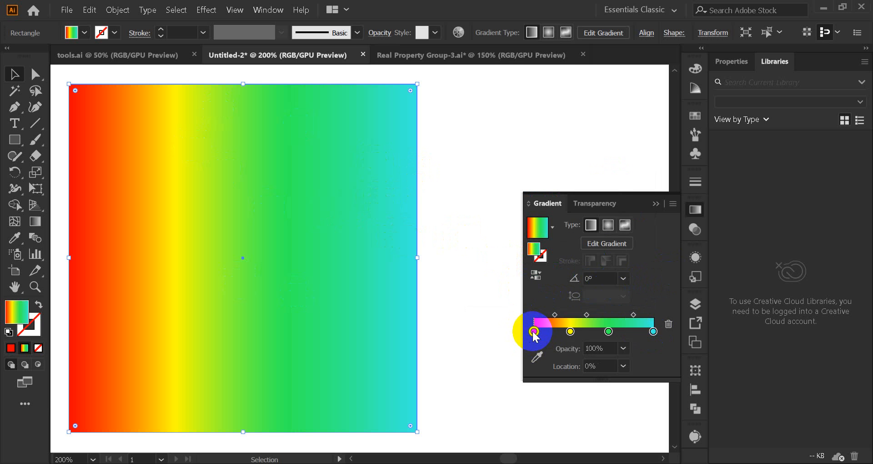
Step: Try 60% and 30% opacity on the gradient's red start stop, and set it back to 100%
{"action": "double_click", "coordinate": [534, 331]}
{"action": "left_click", "coordinate": [508, 206]}
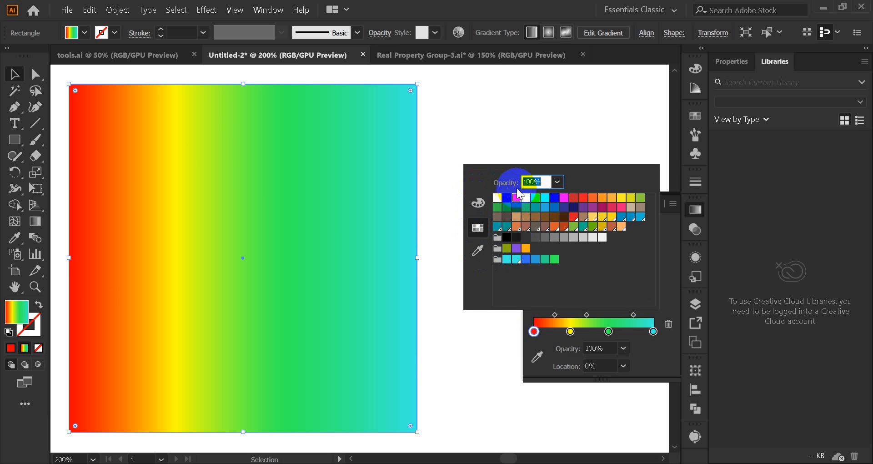
{"action": "left_click", "coordinate": [558, 183]}
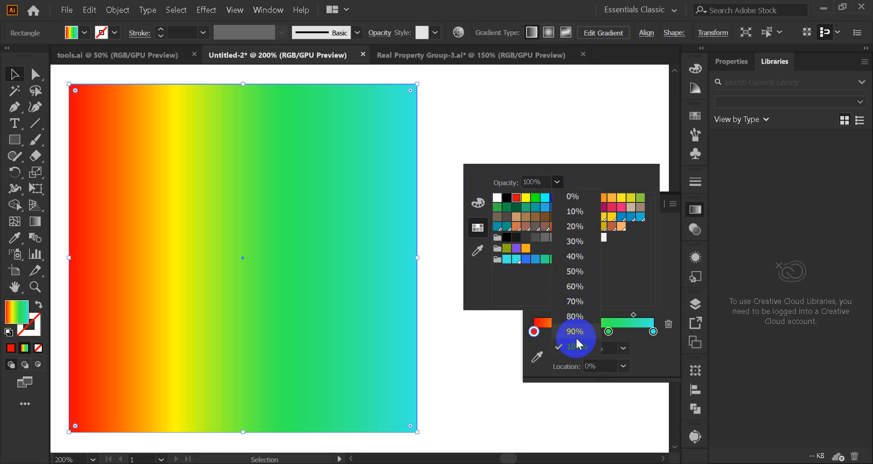
{"action": "left_click", "coordinate": [571, 286]}
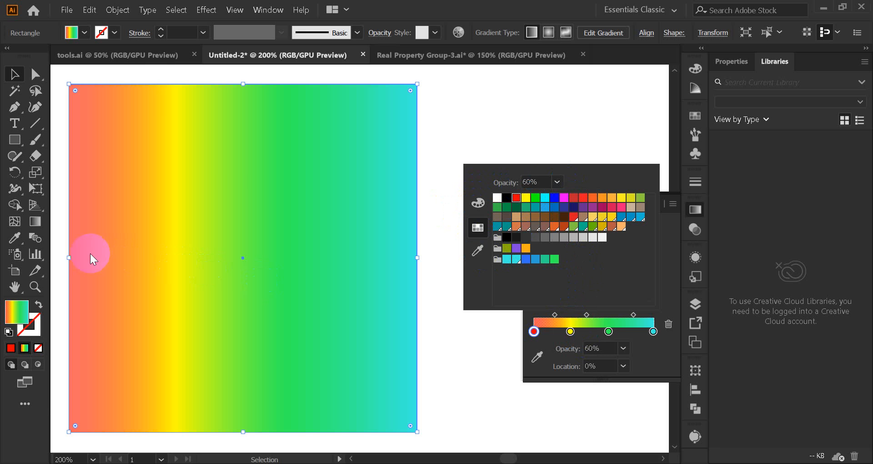
{"action": "left_click", "coordinate": [557, 182]}
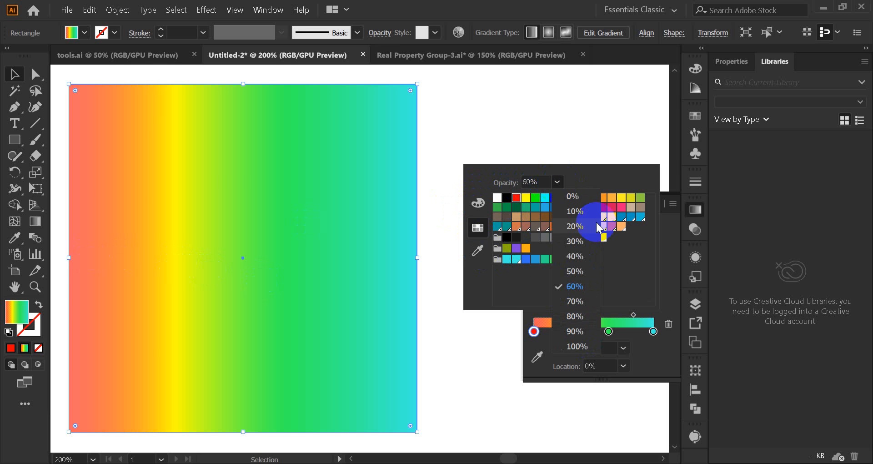
{"action": "left_click", "coordinate": [572, 239]}
{"action": "left_click", "coordinate": [557, 182]}
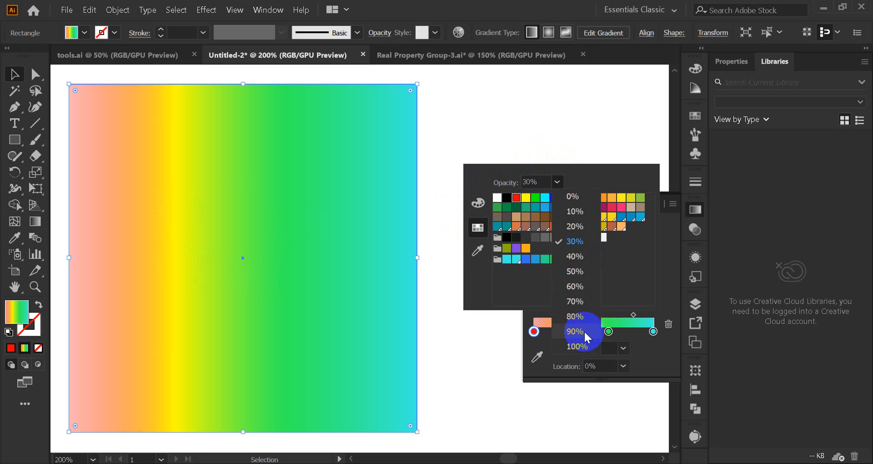
{"action": "left_click", "coordinate": [580, 345]}
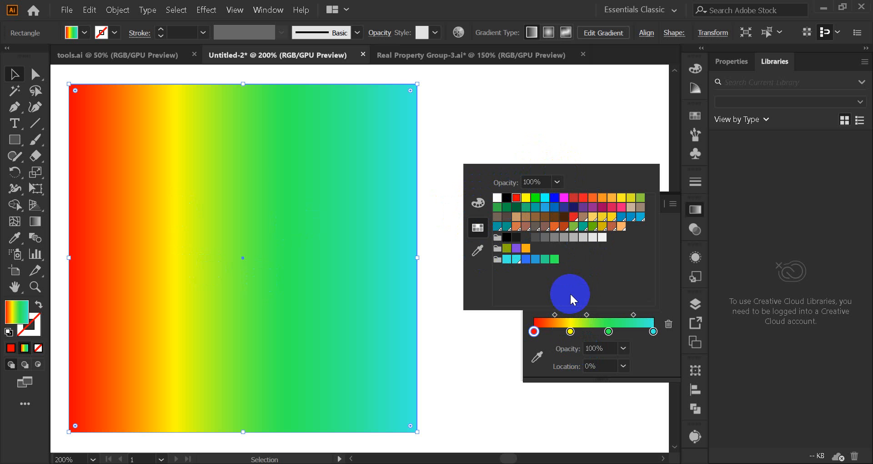
{"action": "left_click", "coordinate": [557, 182]}
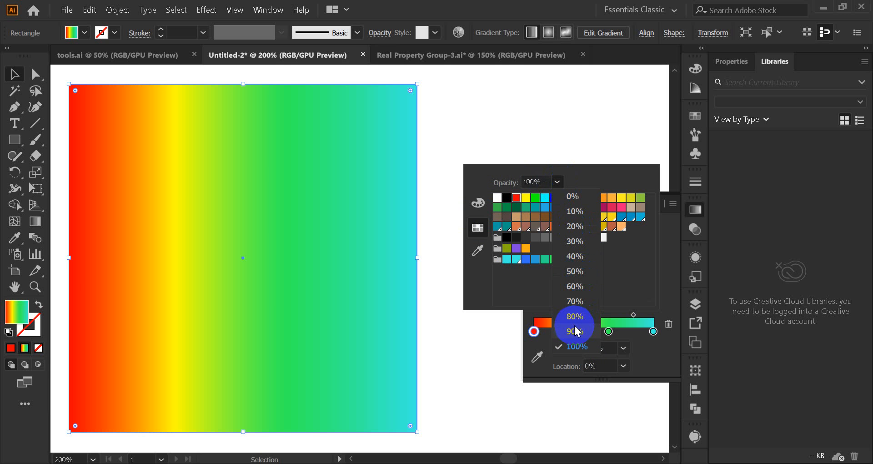
{"action": "left_click", "coordinate": [557, 180]}
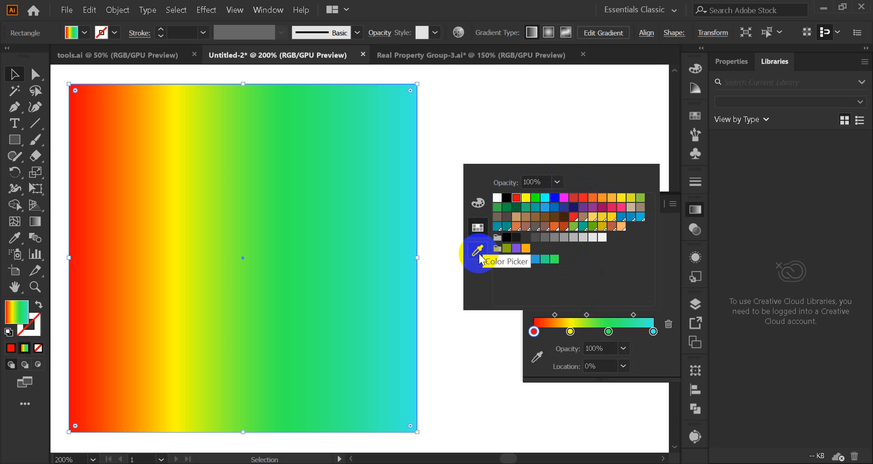
Step: Mix different HSB colours for the start stop, trying green and crimson, and settle on orange at H 31.67, S 100, B 91.37
{"action": "left_click", "coordinate": [477, 205]}
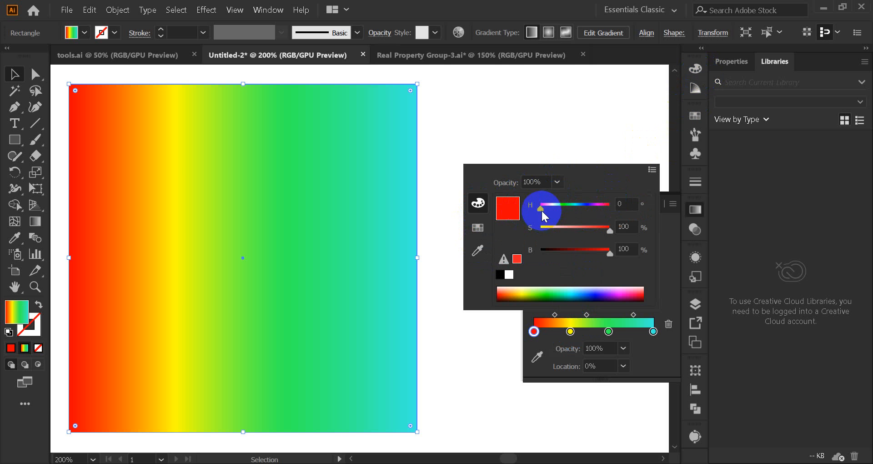
{"action": "left_click_drag", "start_coordinate": [539, 206], "coordinate": [595, 204]}
{"action": "left_click_drag", "start_coordinate": [609, 253], "coordinate": [566, 237]}
{"action": "left_click", "coordinate": [552, 292]}
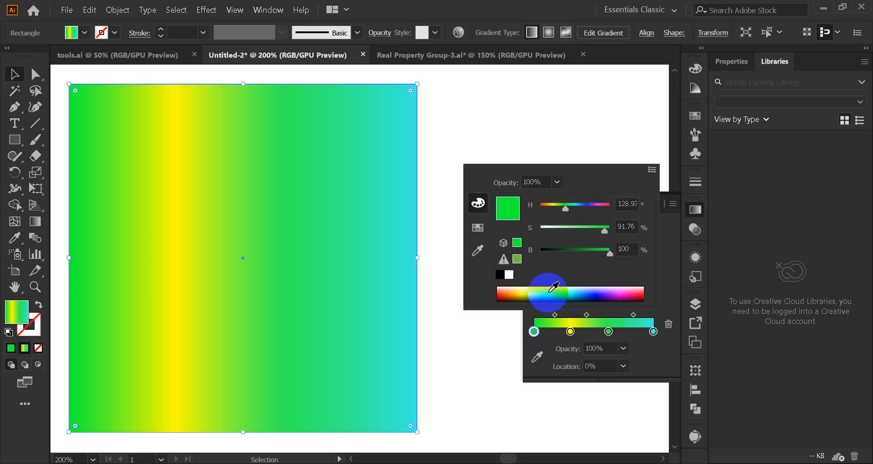
{"action": "left_click_drag", "start_coordinate": [573, 290], "coordinate": [641, 289]}
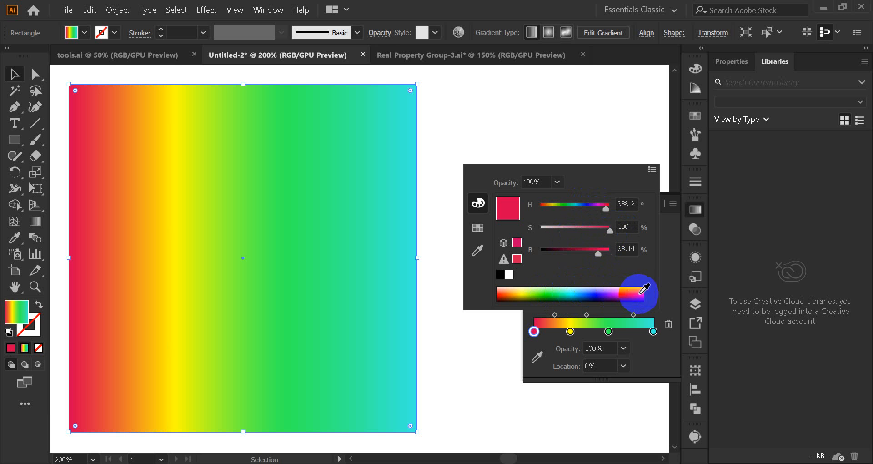
{"action": "left_click_drag", "start_coordinate": [521, 292], "coordinate": [509, 293]}
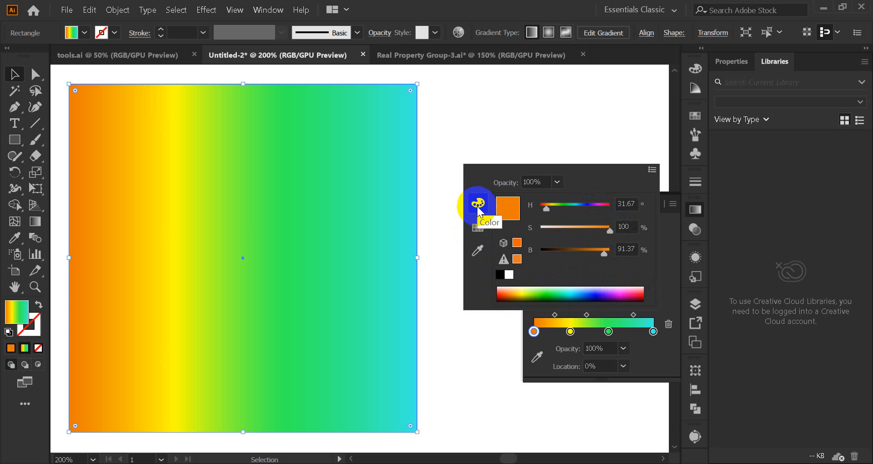
Step: Activate the start stop's Color Picker and sample the muted red of the square beside the gradient square
{"action": "left_click", "coordinate": [478, 228]}
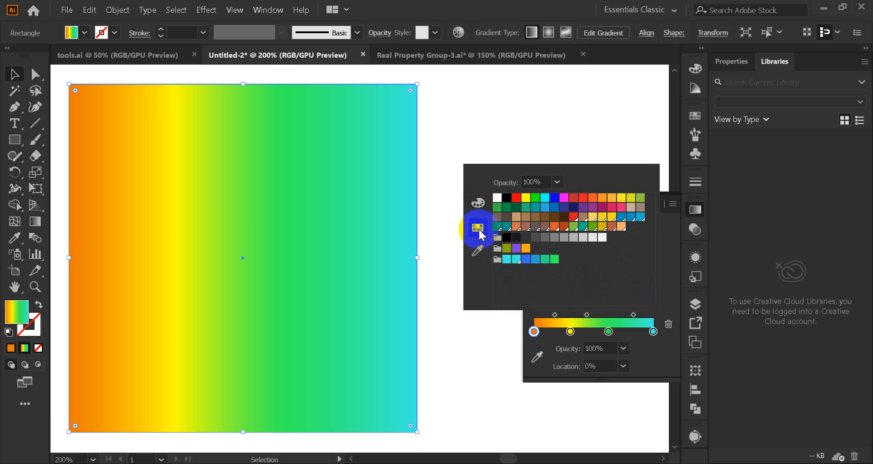
{"action": "left_click", "coordinate": [479, 249]}
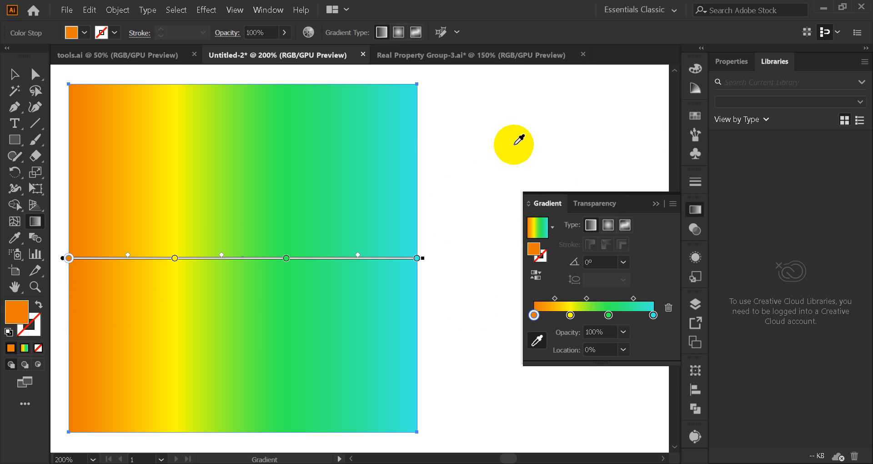
{"action": "scroll", "coordinate": [516, 143], "scroll_direction": "down", "scroll_amount": 2}
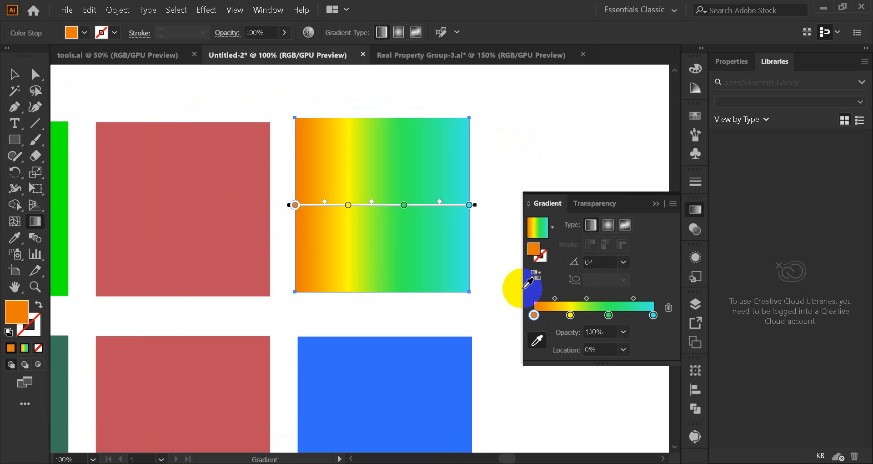
{"action": "left_click", "coordinate": [177, 216]}
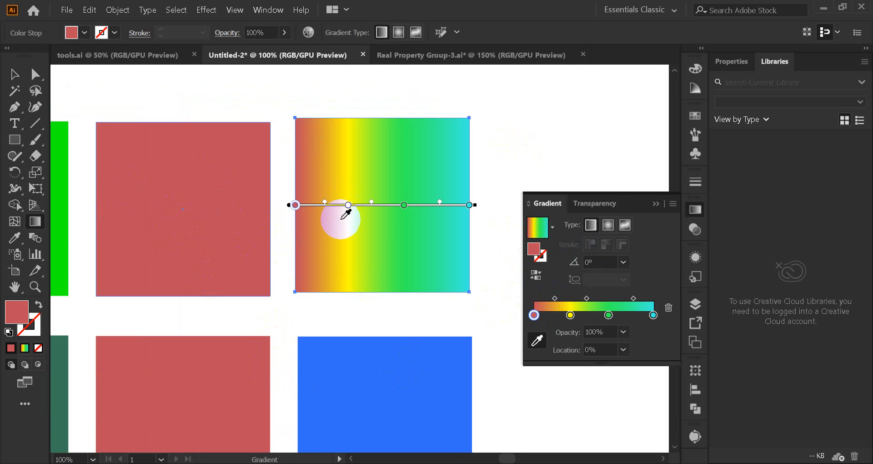
Step: Sample the dark grey area outside the artboard for the start stop, and replace it with the turquoise square's colour
{"action": "scroll", "coordinate": [343, 229], "scroll_direction": "down", "scroll_amount": 3}
{"action": "left_click", "coordinate": [293, 94]}
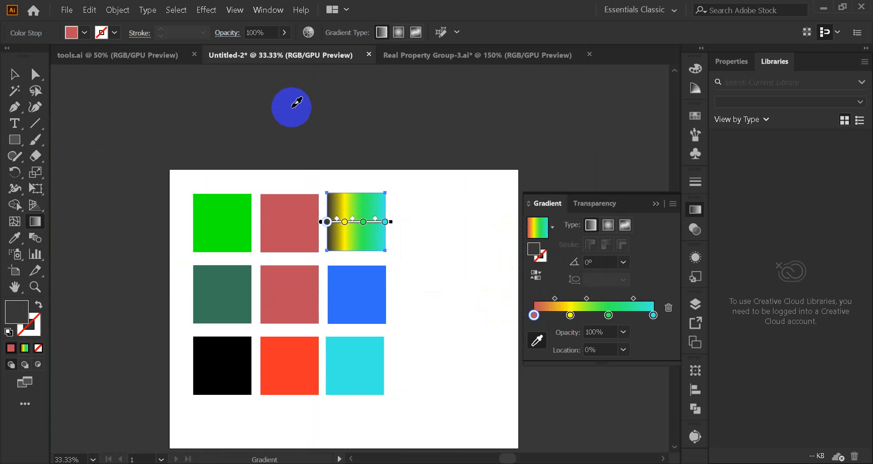
{"action": "scroll", "coordinate": [294, 304], "scroll_direction": "up", "scroll_amount": 3}
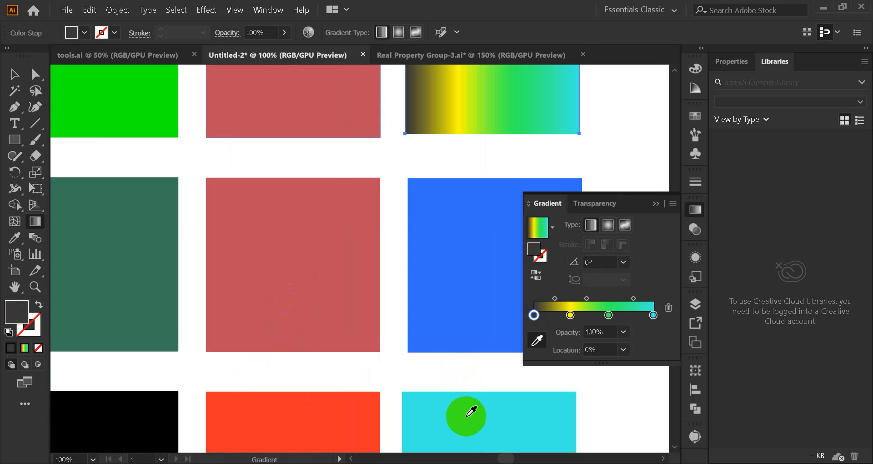
{"action": "left_click", "coordinate": [468, 410]}
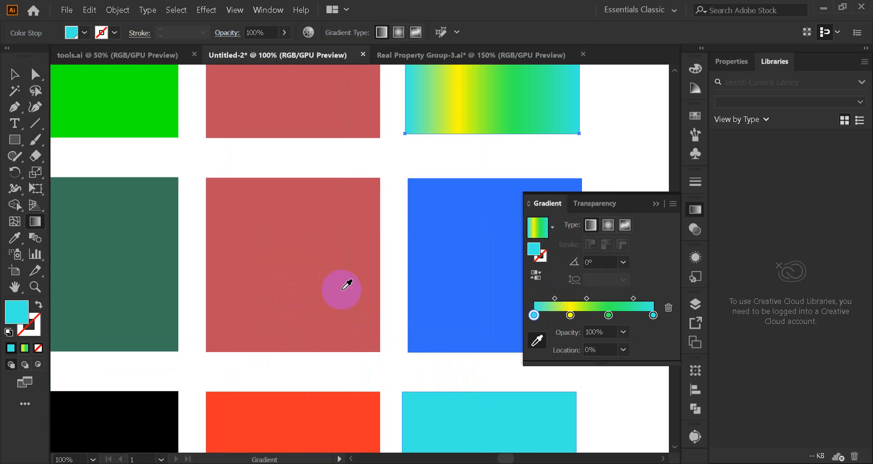
Step: Reopen the start stop's colour choices, view its mixer, and use the Color Picker to sample the muted red centre square
{"action": "double_click", "coordinate": [533, 315]}
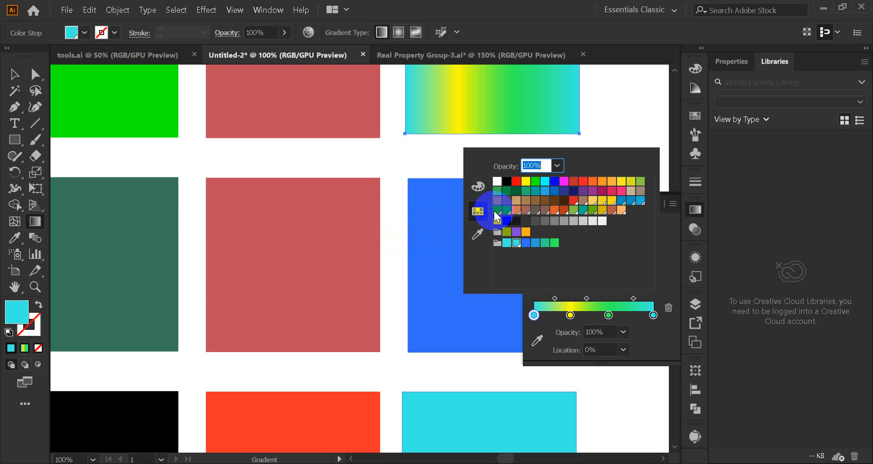
{"action": "left_click", "coordinate": [478, 186]}
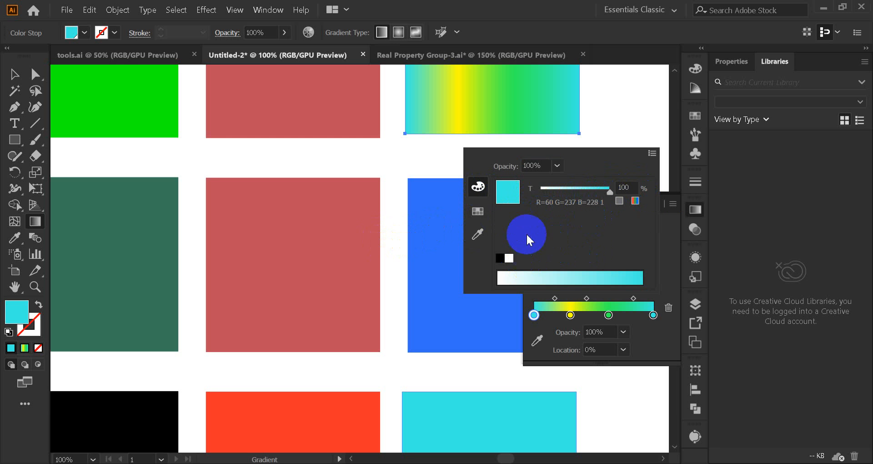
{"action": "left_click", "coordinate": [479, 235]}
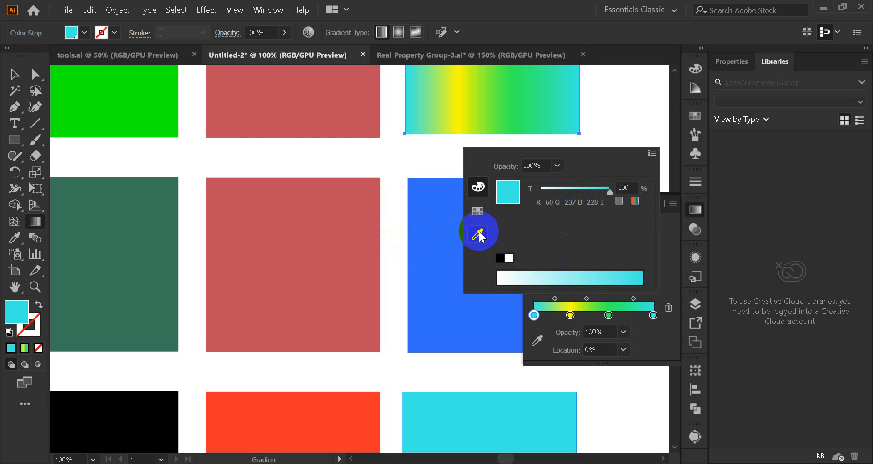
{"action": "left_click", "coordinate": [479, 233]}
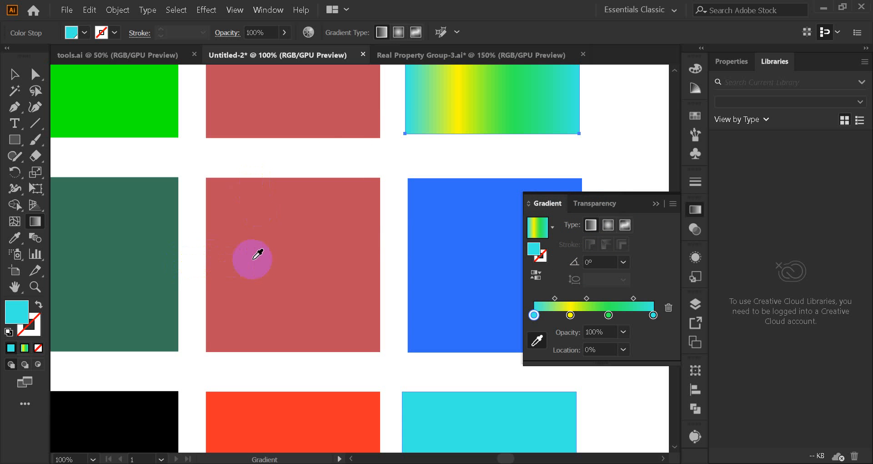
{"action": "left_click", "coordinate": [255, 259]}
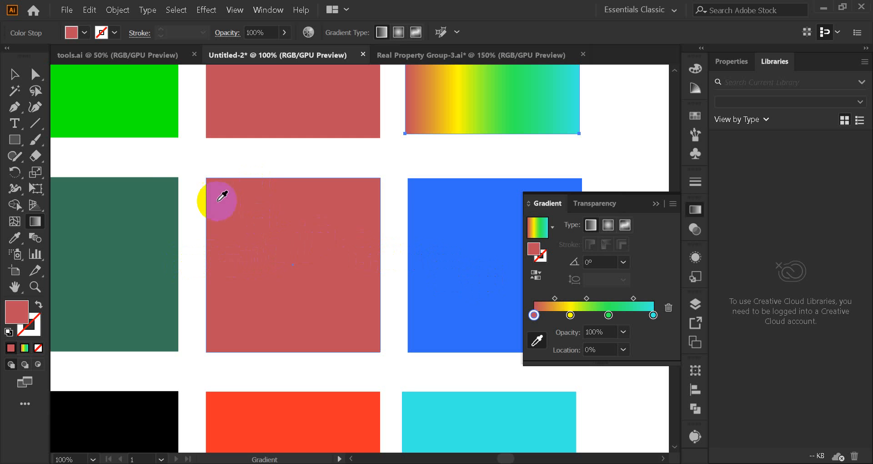
Step: Return to the Selection tool, clear the accidental copies of the gradient square, and keep the single square selected
{"action": "left_click", "coordinate": [12, 75]}
{"action": "scroll", "coordinate": [425, 223], "scroll_direction": "up", "scroll_amount": 5}
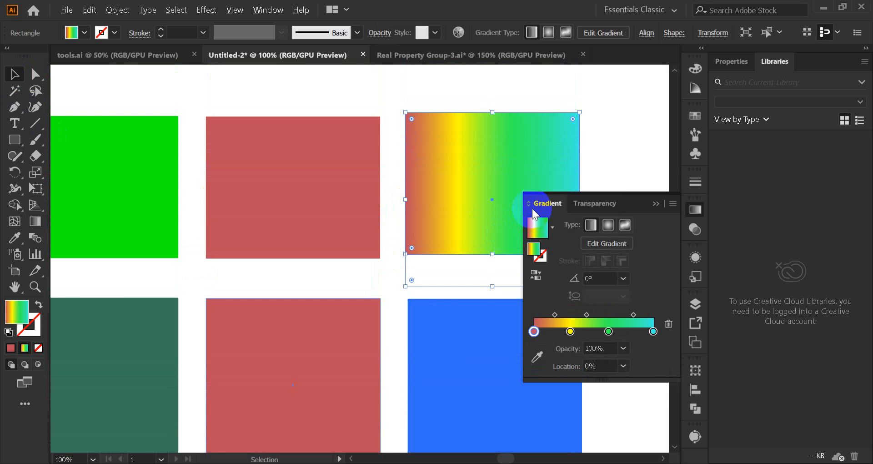
{"action": "scroll", "coordinate": [508, 169], "scroll_direction": "up", "scroll_amount": 2}
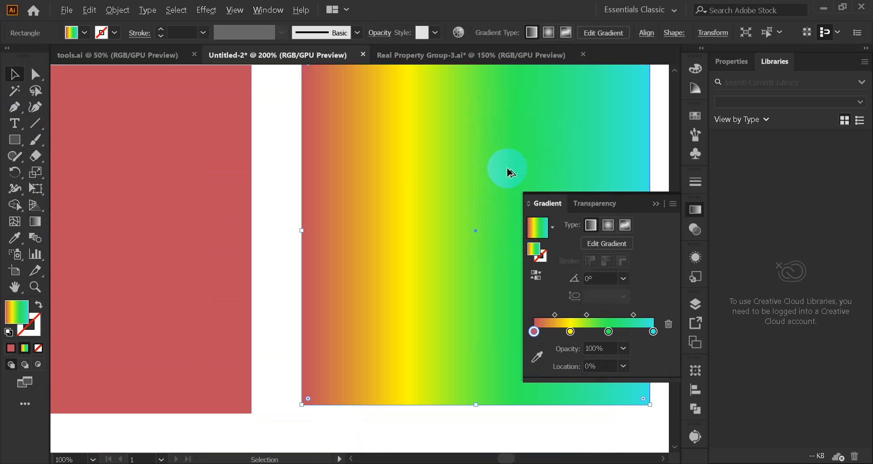
{"action": "left_click_drag", "start_coordinate": [499, 176], "coordinate": [313, 198]}
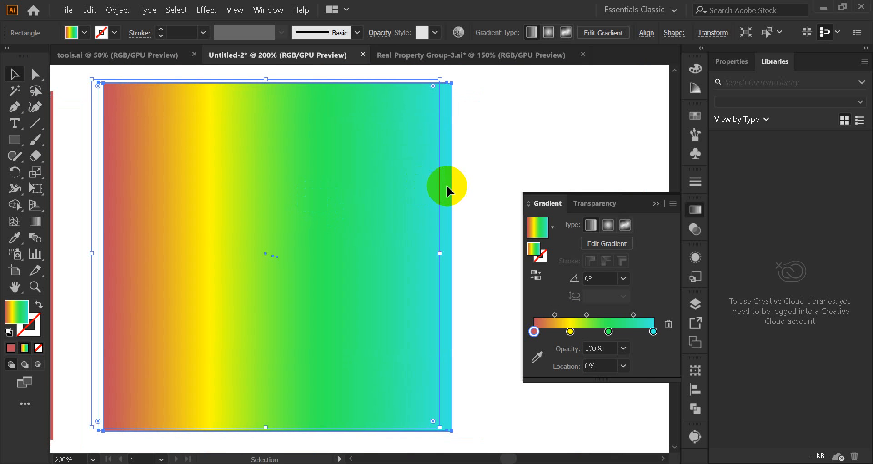
{"action": "left_click", "coordinate": [475, 187]}
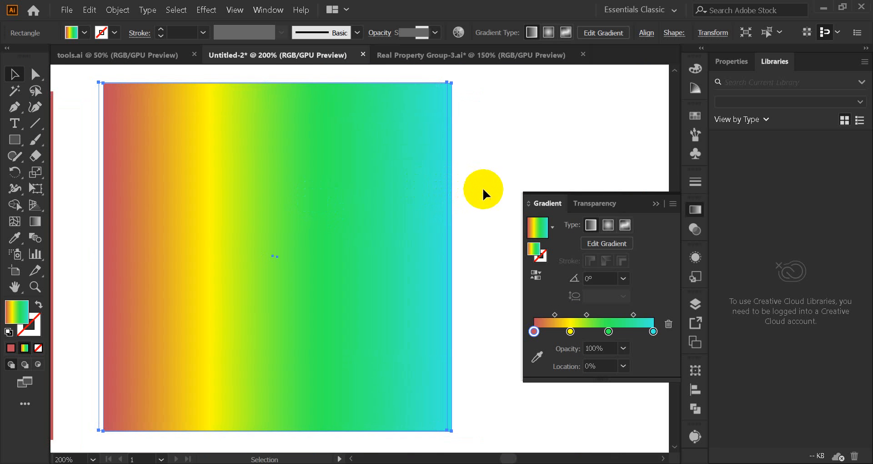
{"action": "left_click", "coordinate": [369, 240]}
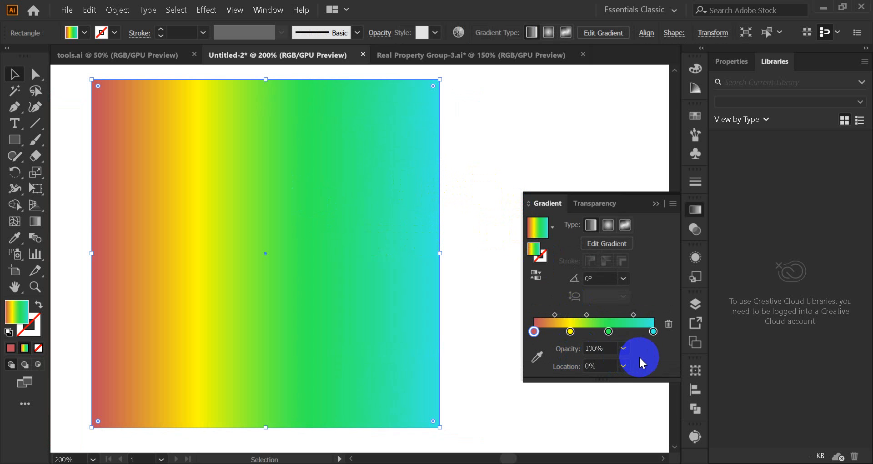
Step: Reposition the linear gradient's midpoints, with the last at 53.6%, and try angles of -150°, -60° and 30° before returning to 0°
{"action": "left_click_drag", "start_coordinate": [554, 314], "coordinate": [634, 315]}
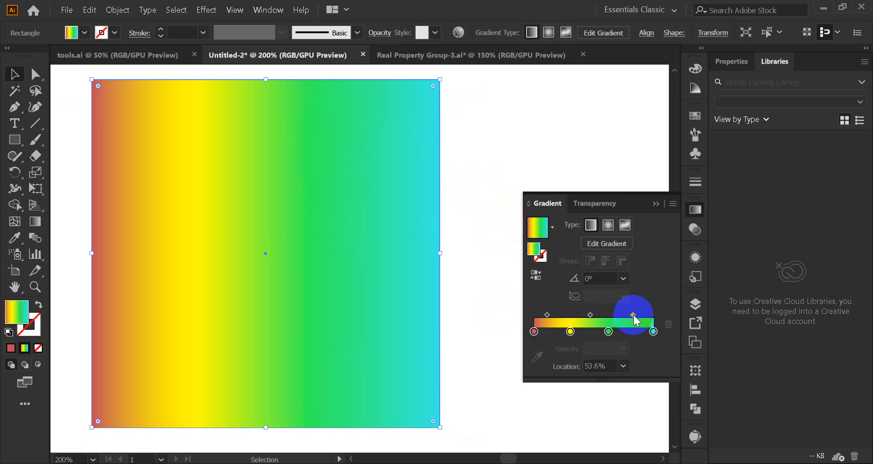
{"action": "left_click", "coordinate": [622, 278]}
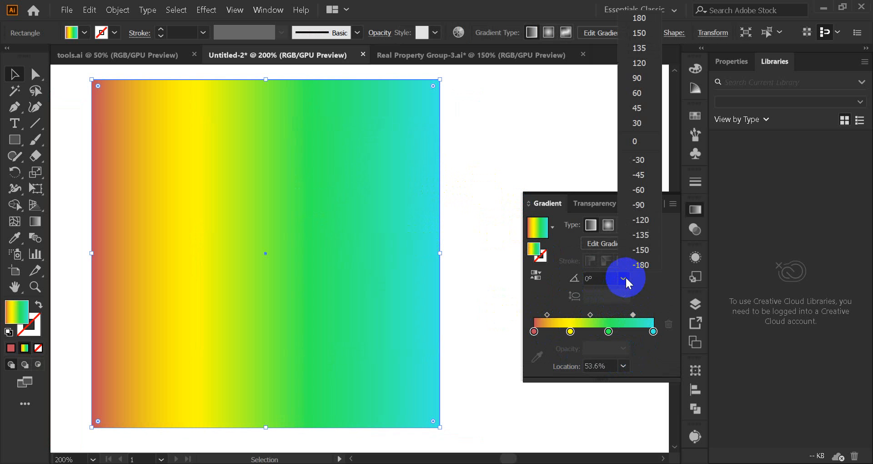
{"action": "left_click", "coordinate": [637, 251]}
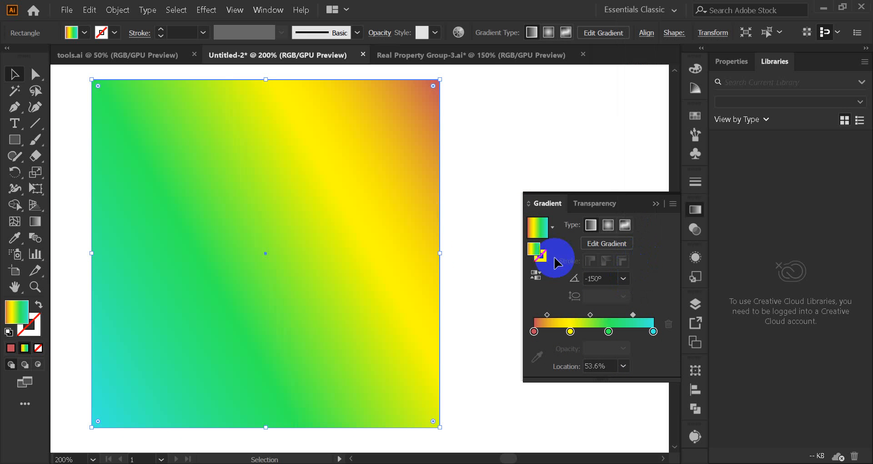
{"action": "left_click", "coordinate": [624, 279]}
{"action": "left_click", "coordinate": [638, 189]}
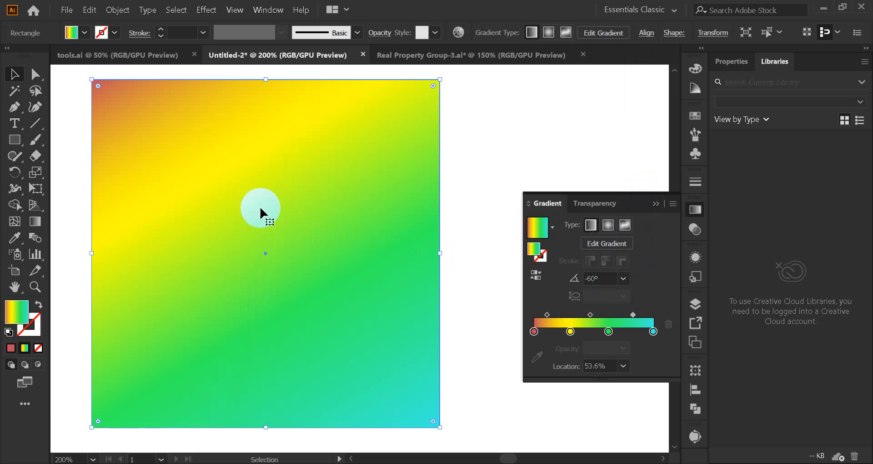
{"action": "left_click", "coordinate": [623, 278]}
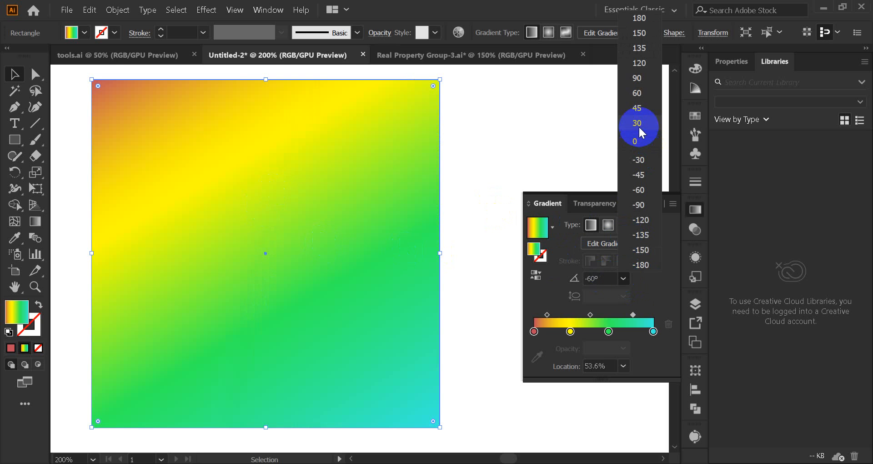
{"action": "left_click", "coordinate": [639, 127]}
{"action": "left_click", "coordinate": [623, 278]}
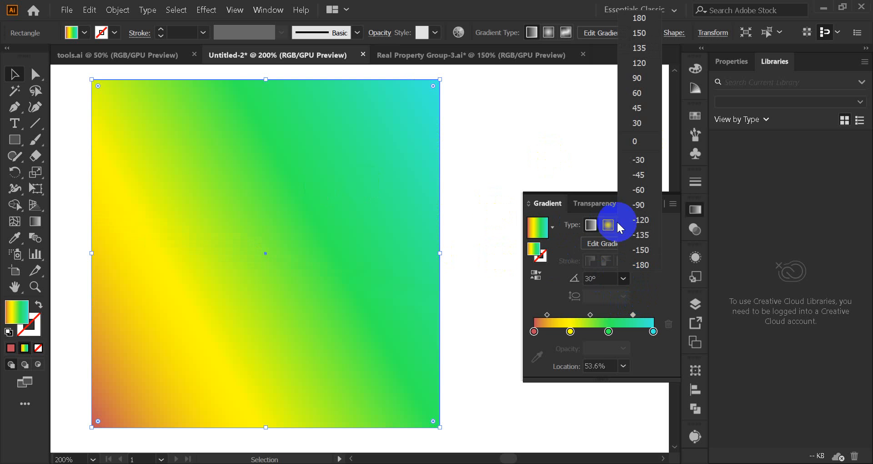
{"action": "left_click", "coordinate": [636, 142]}
{"action": "left_click", "coordinate": [711, 452]}
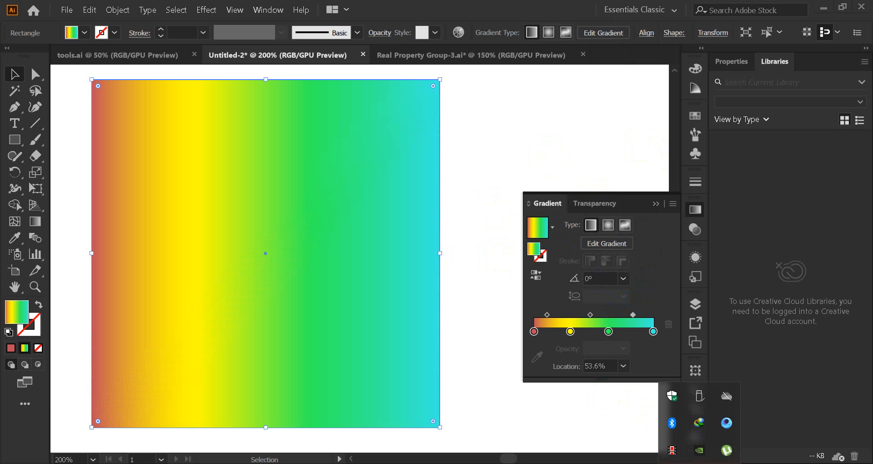
{"action": "left_click", "coordinate": [672, 450]}
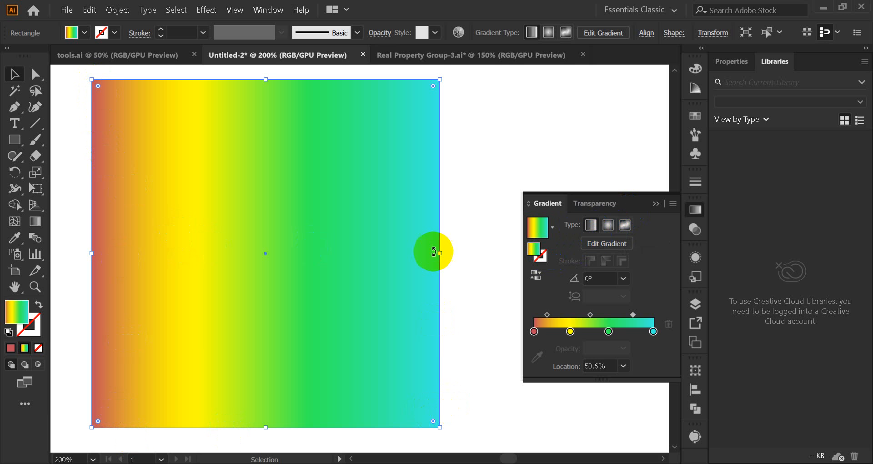
Step: Try a radial gradient with the red start stop moved towards the yellow one, and close the crash report without sending it
{"action": "left_click", "coordinate": [609, 225]}
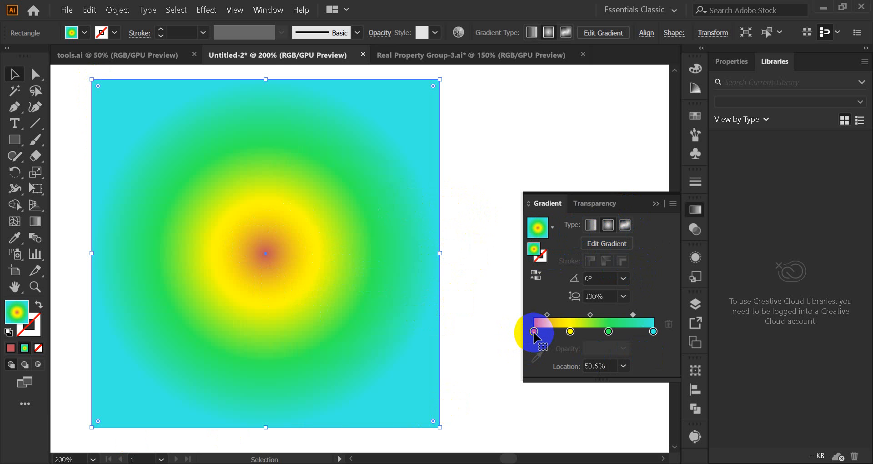
{"action": "left_click_drag", "start_coordinate": [534, 331], "coordinate": [572, 332]}
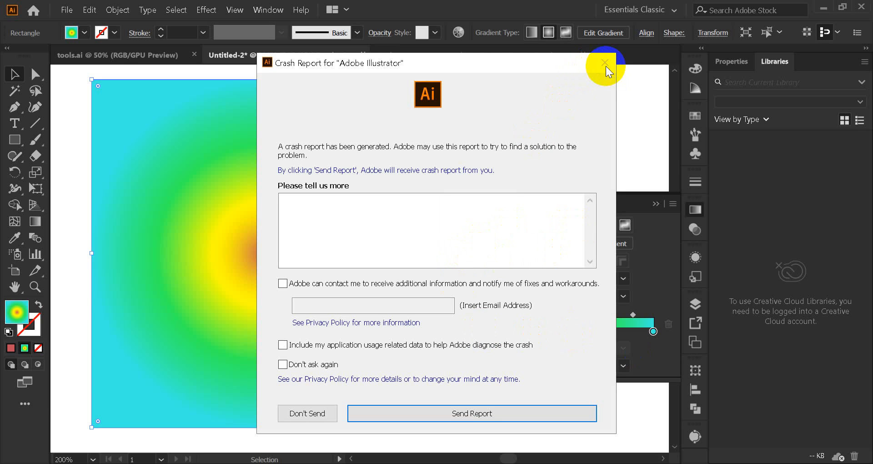
{"action": "left_click", "coordinate": [308, 414]}
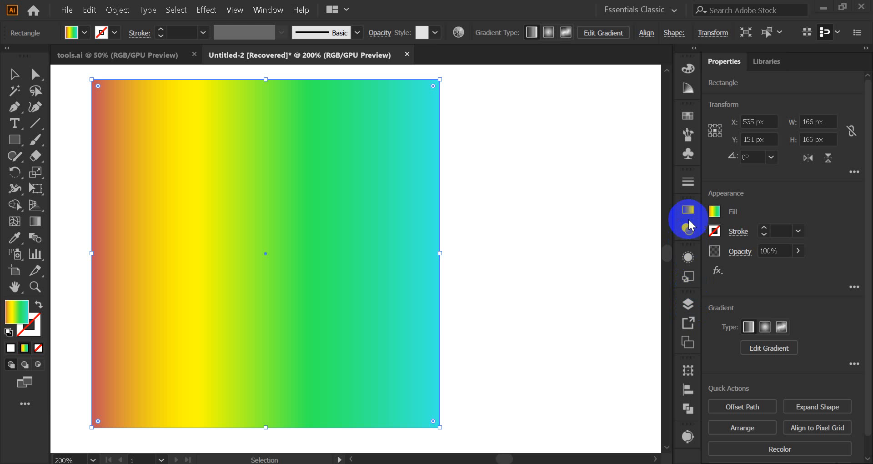
Step: Make the recovered square's gradient radial, and move its green stop to 84.82% and its yellow stop to 58.38%
{"action": "left_click", "coordinate": [688, 211]}
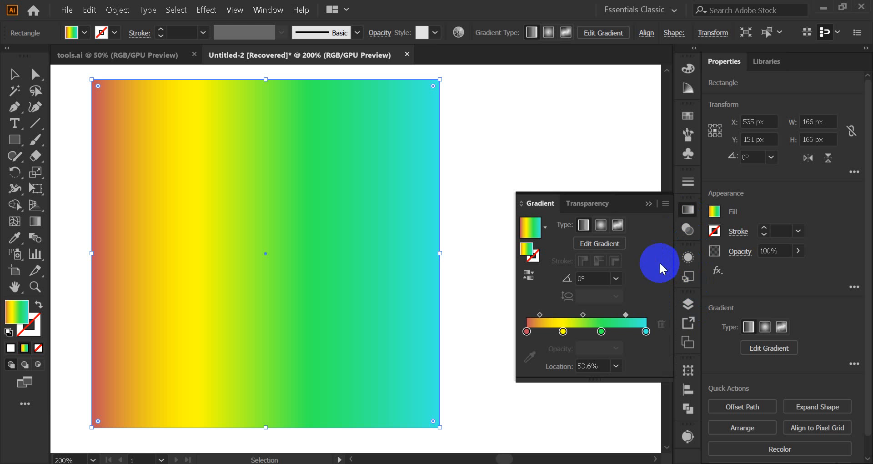
{"action": "left_click", "coordinate": [600, 226]}
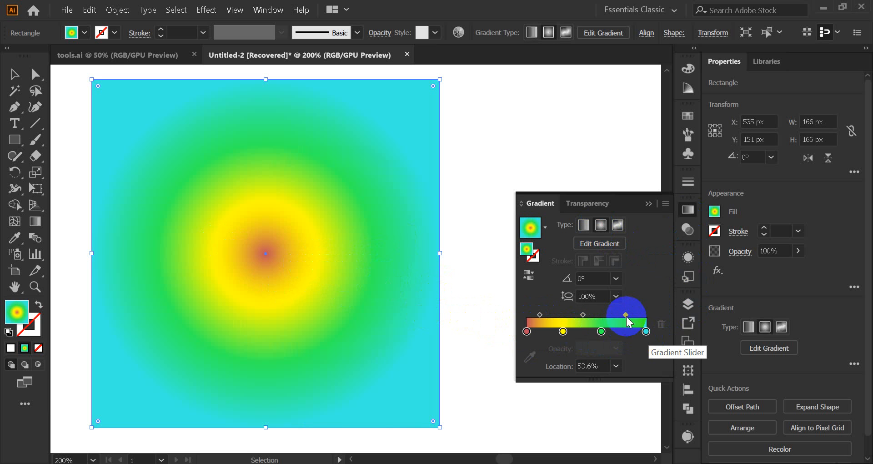
{"action": "left_click_drag", "start_coordinate": [601, 333], "coordinate": [628, 335]}
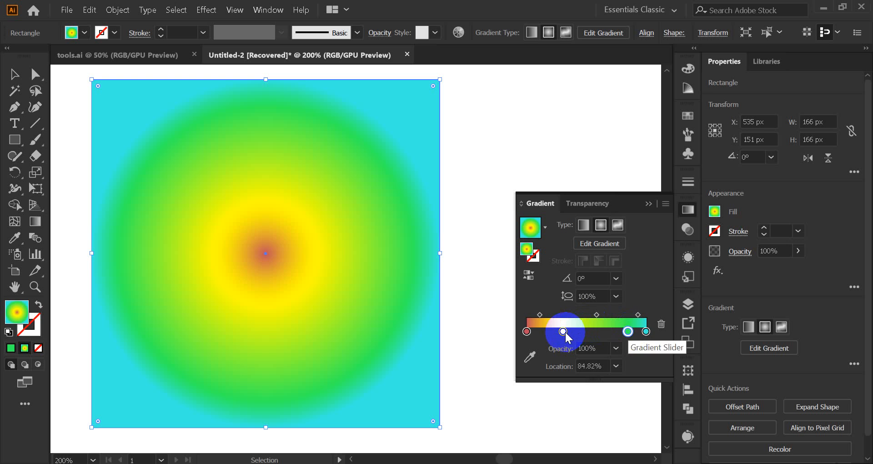
{"action": "left_click_drag", "start_coordinate": [563, 331], "coordinate": [600, 333]}
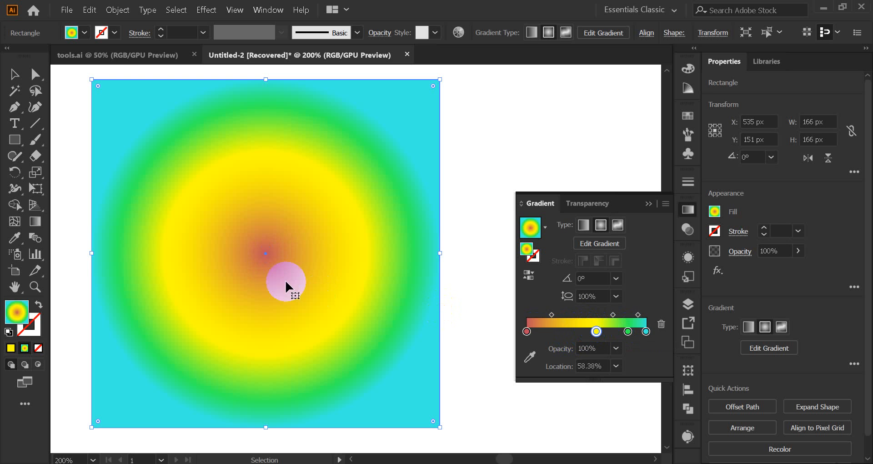
Step: Try the first midpoint at 75.07%, then shift the yellow stop inward and add a green stop at 71.04%
{"action": "left_click_drag", "start_coordinate": [552, 314], "coordinate": [579, 315]}
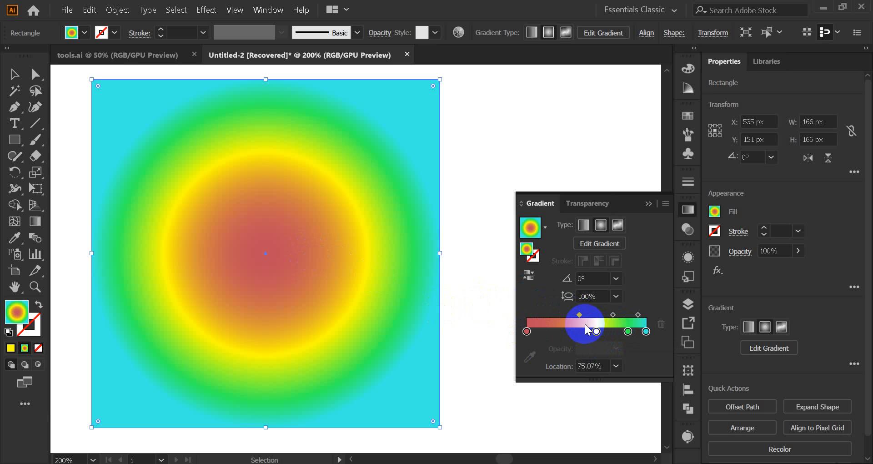
{"action": "left_click_drag", "start_coordinate": [579, 314], "coordinate": [612, 334]}
{"action": "left_click", "coordinate": [615, 334]}
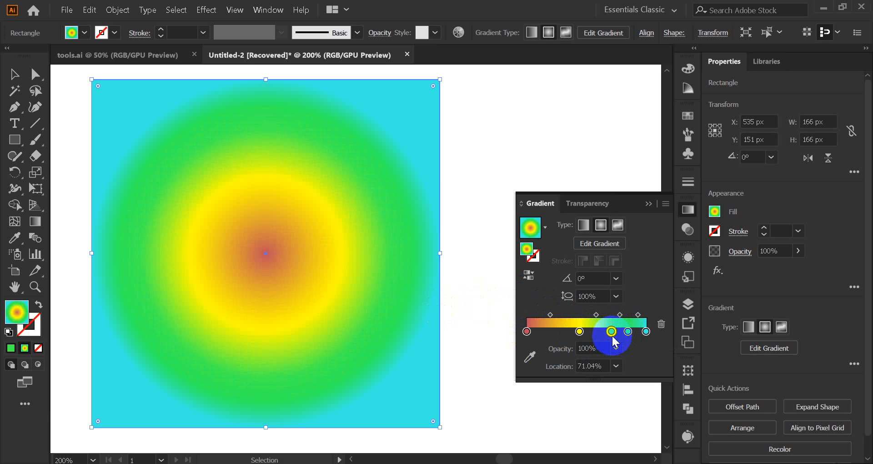
Step: Try angles of -120° and 120° on the square's radial gradient
{"action": "left_click", "coordinate": [616, 278]}
{"action": "left_click", "coordinate": [635, 222]}
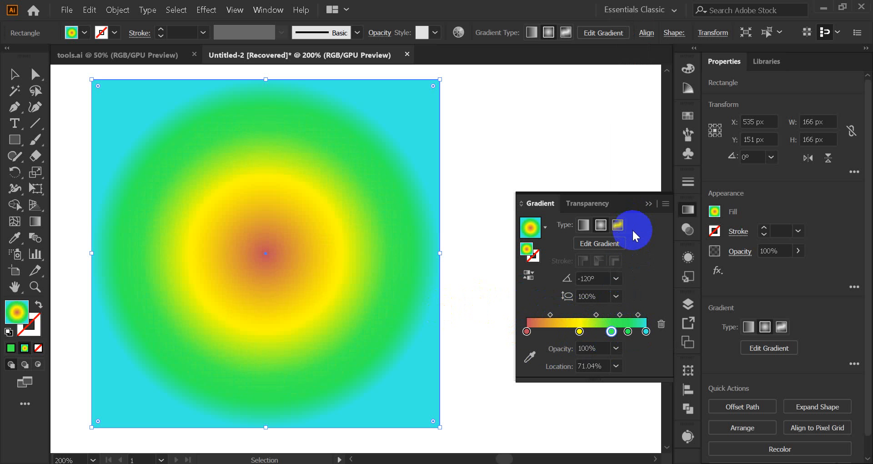
{"action": "left_click", "coordinate": [616, 278]}
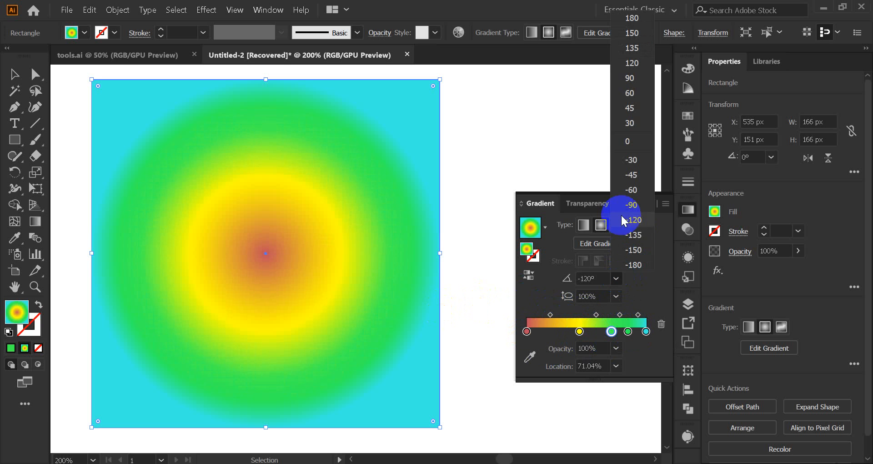
{"action": "left_click", "coordinate": [632, 64]}
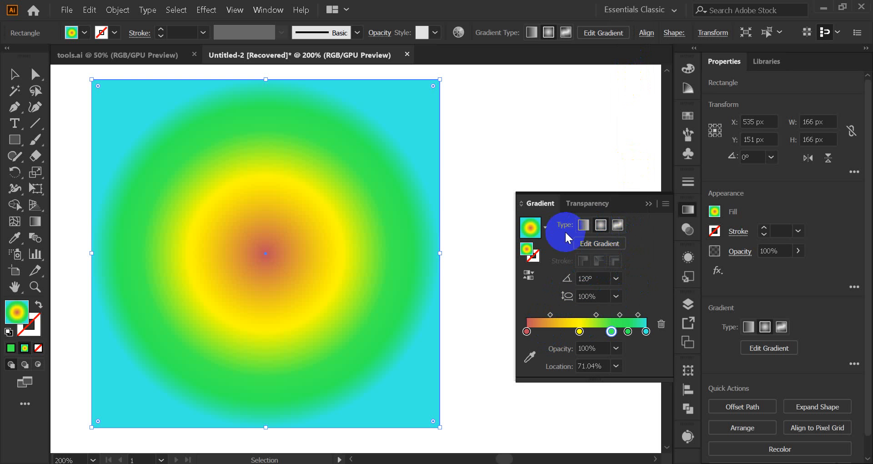
Step: Switch the gradient to linear and back to radial, and view the list of saved gradients
{"action": "left_click", "coordinate": [583, 226]}
{"action": "left_click", "coordinate": [601, 226]}
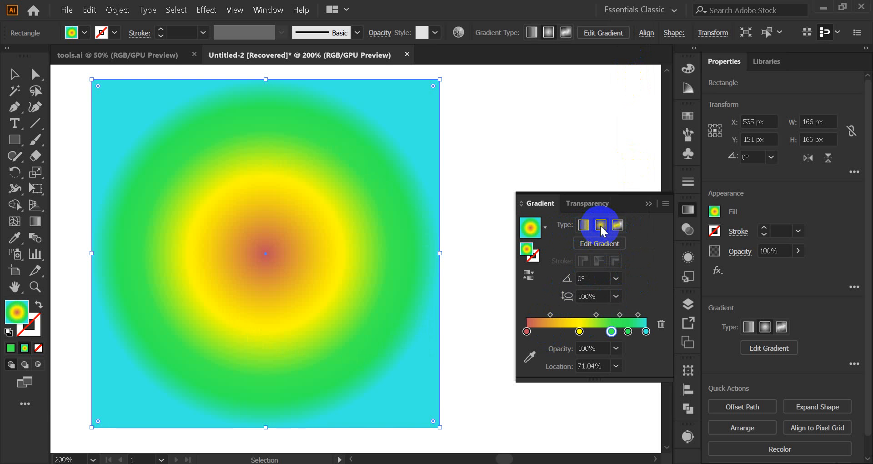
{"action": "left_click", "coordinate": [545, 231]}
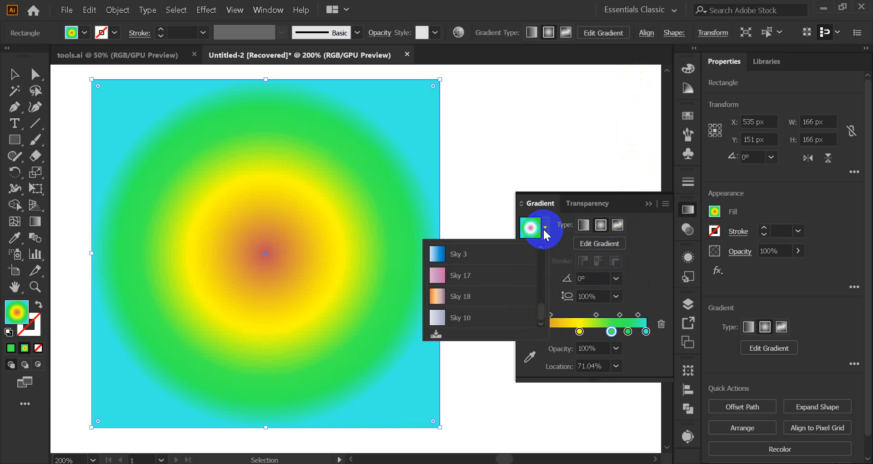
{"action": "left_click", "coordinate": [545, 231]}
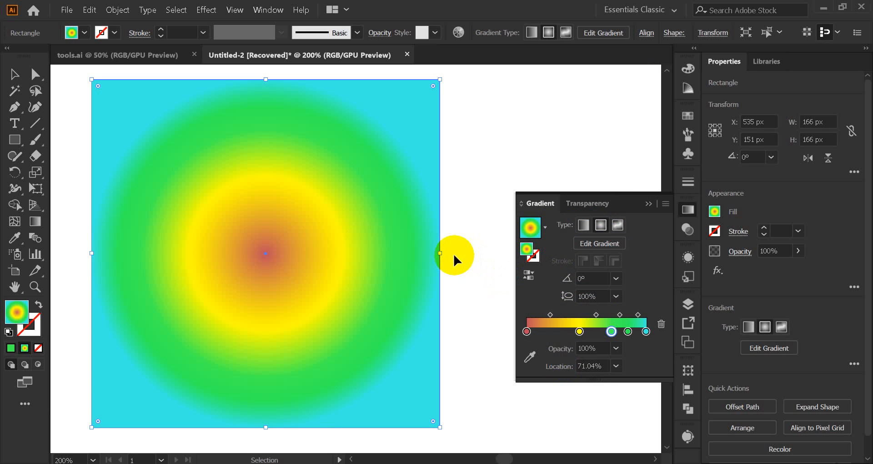
Step: Move the yellow stop to 26.35% and rearrange the green stops between it and the turquoise end stop
{"action": "left_click_drag", "start_coordinate": [579, 331], "coordinate": [558, 332]}
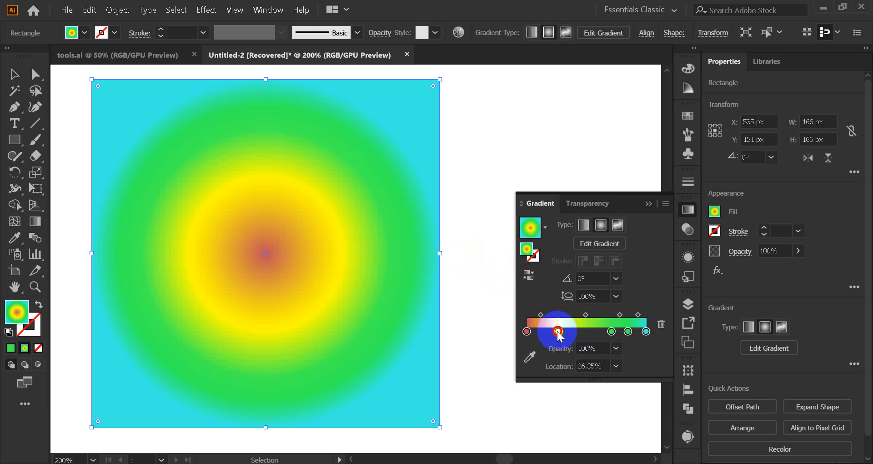
{"action": "mouse_move", "coordinate": [611, 332]}
{"action": "left_mouse_down"}
{"action": "mouse_move", "coordinate": [591, 332]}
{"action": "mouse_move", "coordinate": [611, 333]}
{"action": "left_mouse_up"}
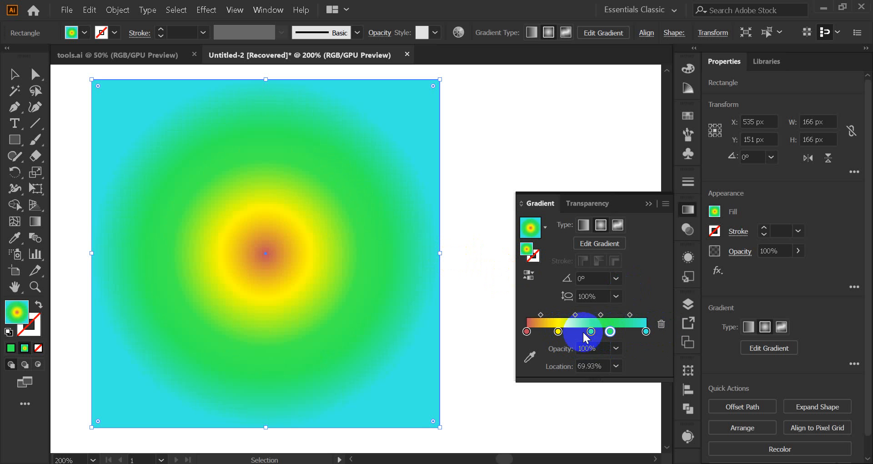
{"action": "left_click_drag", "start_coordinate": [610, 332], "coordinate": [660, 328]}
{"action": "left_click_drag", "start_coordinate": [591, 333], "coordinate": [625, 337]}
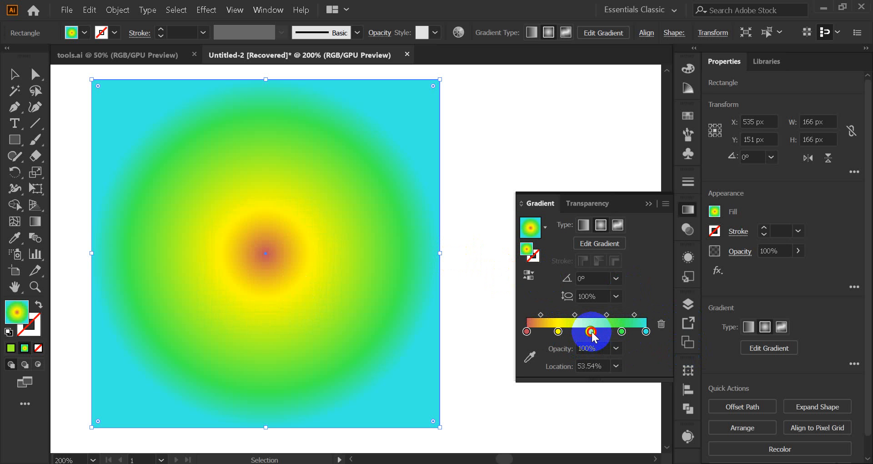
Step: Colour the middle gradient stop at 53.54% black using the swatches
{"action": "double_click", "coordinate": [591, 332]}
{"action": "left_click", "coordinate": [500, 199]}
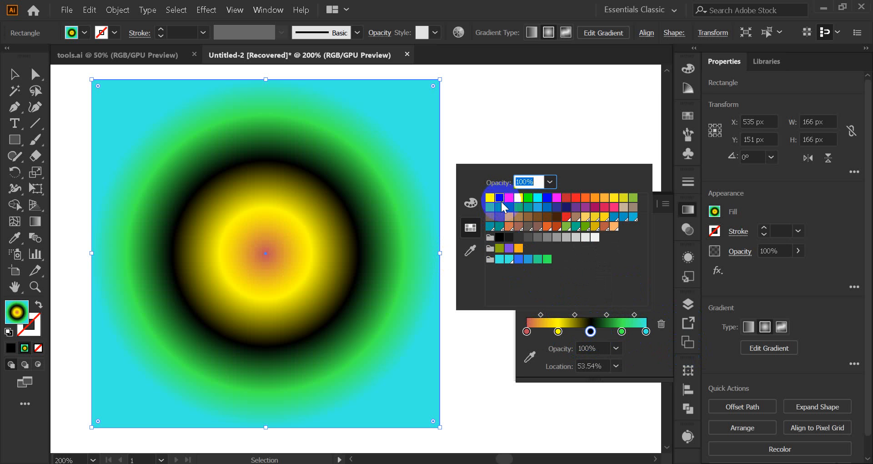
{"action": "left_click", "coordinate": [591, 332]}
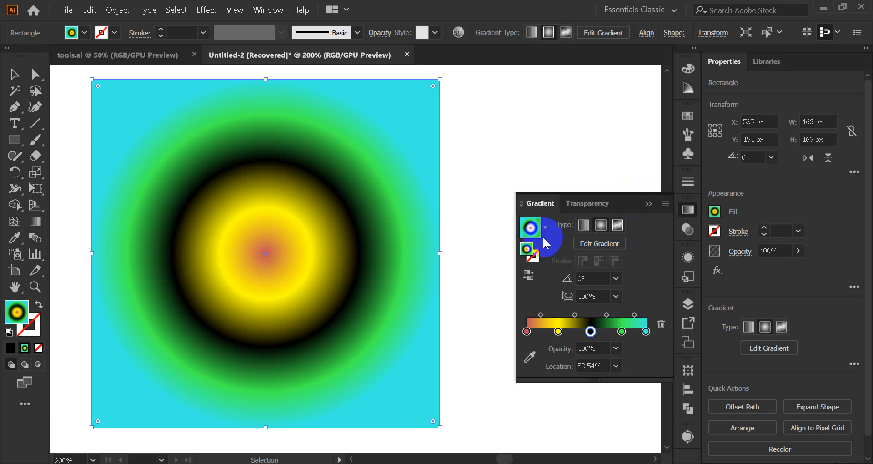
Step: Apply a freeform gradient in Points mode to the square and move the blue point inward from its corner
{"action": "left_click", "coordinate": [15, 77]}
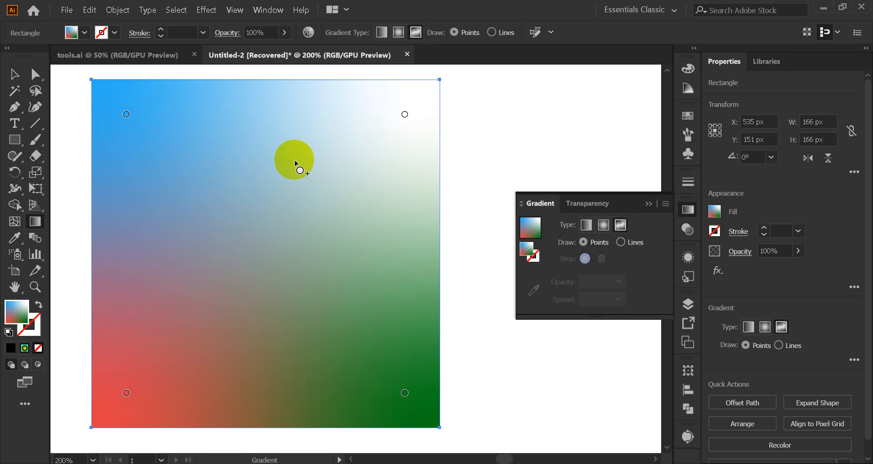
{"action": "left_click", "coordinate": [127, 114]}
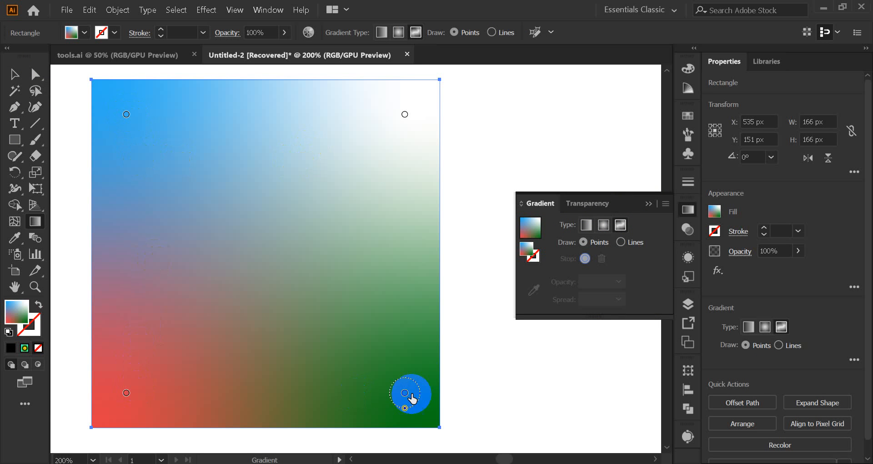
{"action": "left_click", "coordinate": [119, 112]}
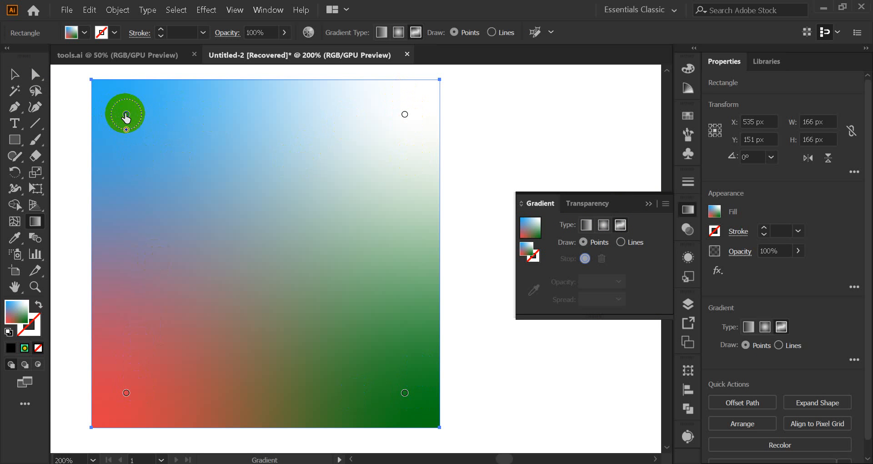
{"action": "left_click_drag", "start_coordinate": [126, 115], "coordinate": [172, 176]}
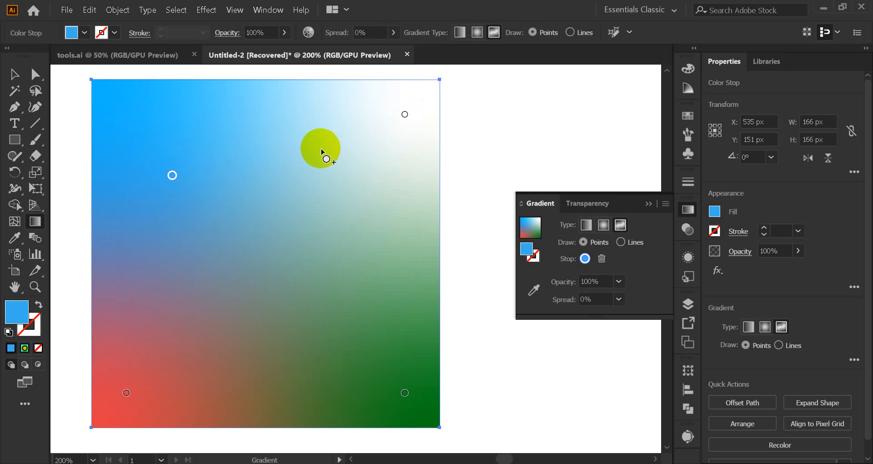
Step: Move the white, green and red colour points from their corners towards the square's centre, and select the green point
{"action": "left_click_drag", "start_coordinate": [403, 116], "coordinate": [336, 200]}
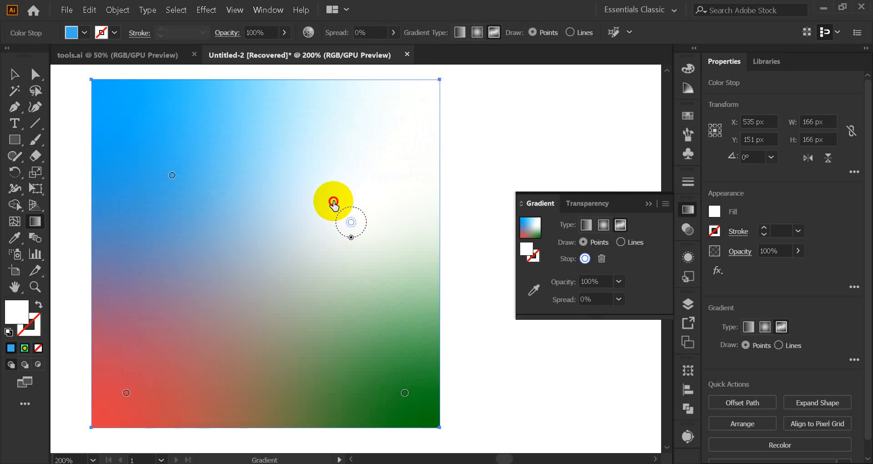
{"action": "left_click", "coordinate": [404, 393]}
{"action": "left_click_drag", "start_coordinate": [405, 393], "coordinate": [329, 306]}
{"action": "left_click_drag", "start_coordinate": [126, 394], "coordinate": [178, 315]}
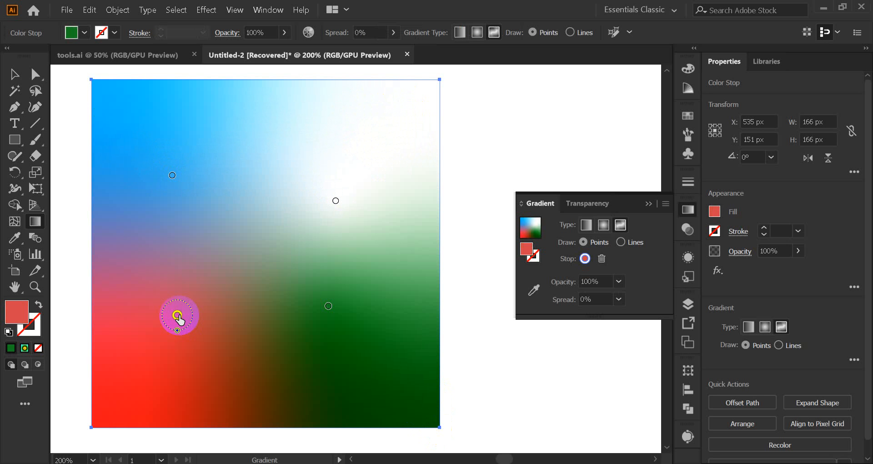
{"action": "left_click", "coordinate": [329, 307]}
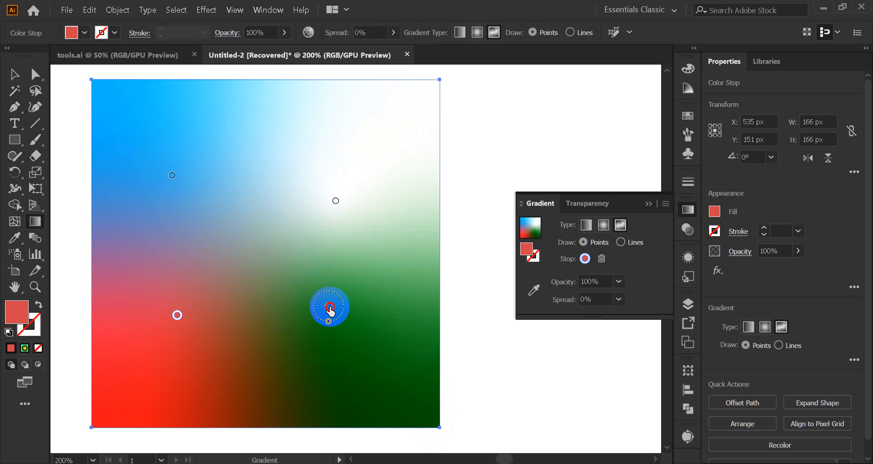
Step: Move the green colour point outward and the white and blue points closer to the square's centre
{"action": "left_click_drag", "start_coordinate": [328, 306], "coordinate": [360, 303]}
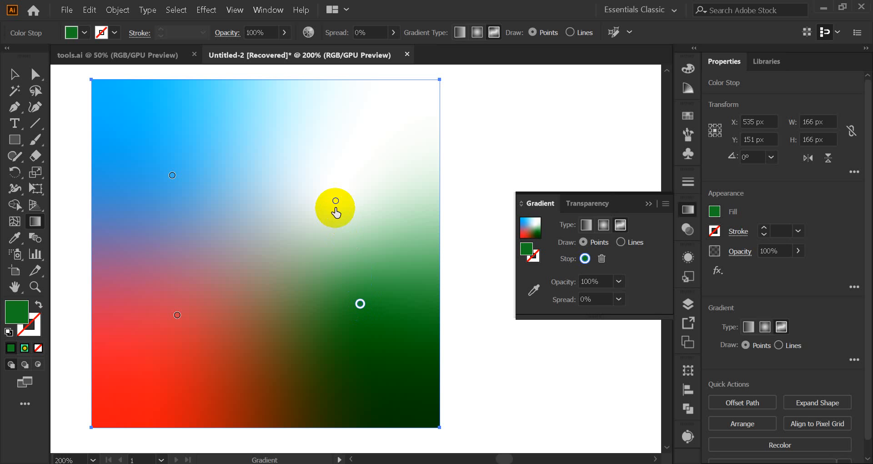
{"action": "left_click_drag", "start_coordinate": [336, 201], "coordinate": [327, 224]}
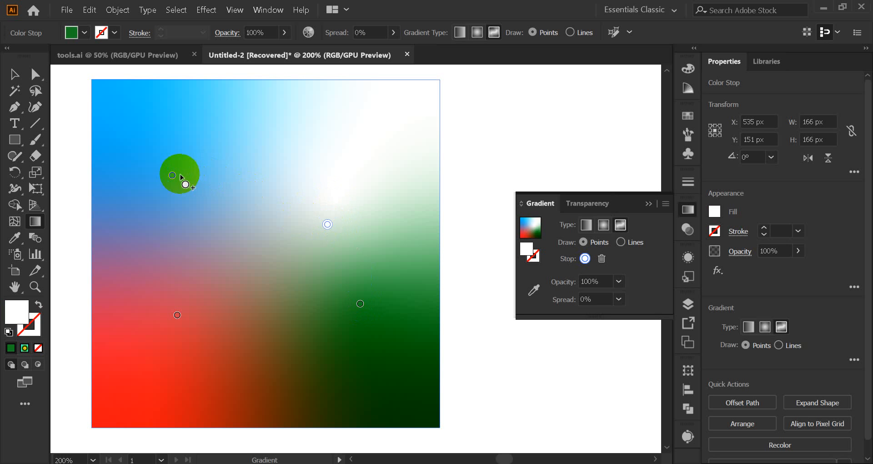
{"action": "left_click_drag", "start_coordinate": [172, 176], "coordinate": [203, 192]}
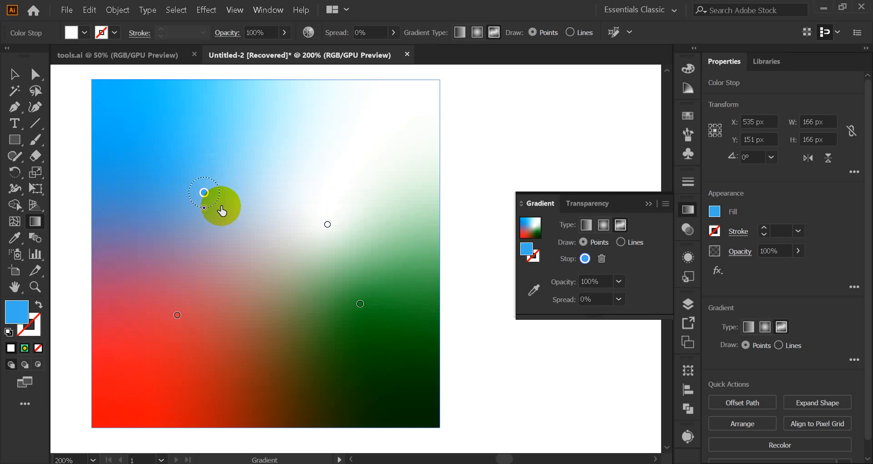
Step: Add two colour points to the freeform gradient, one just beside the green point and one near the square's upper edge
{"action": "scroll", "coordinate": [222, 210], "scroll_direction": "down", "scroll_amount": 5}
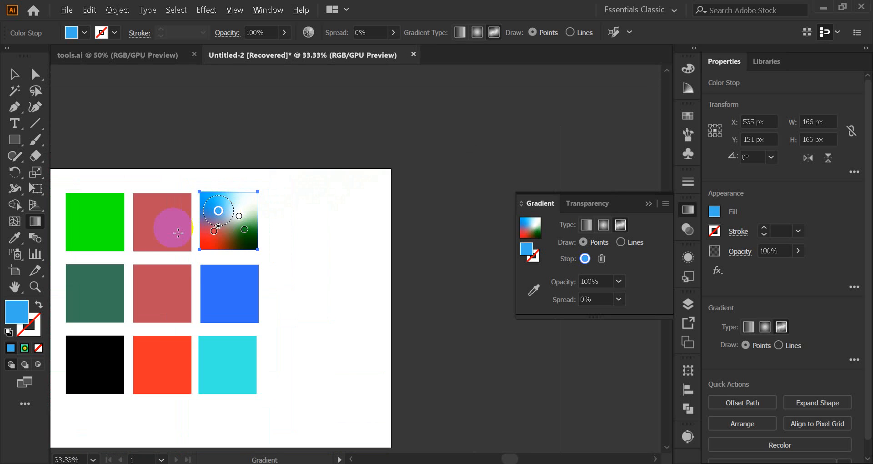
{"action": "scroll", "coordinate": [182, 225], "scroll_direction": "down", "scroll_amount": 1}
{"action": "scroll", "coordinate": [208, 226], "scroll_direction": "up", "scroll_amount": 6}
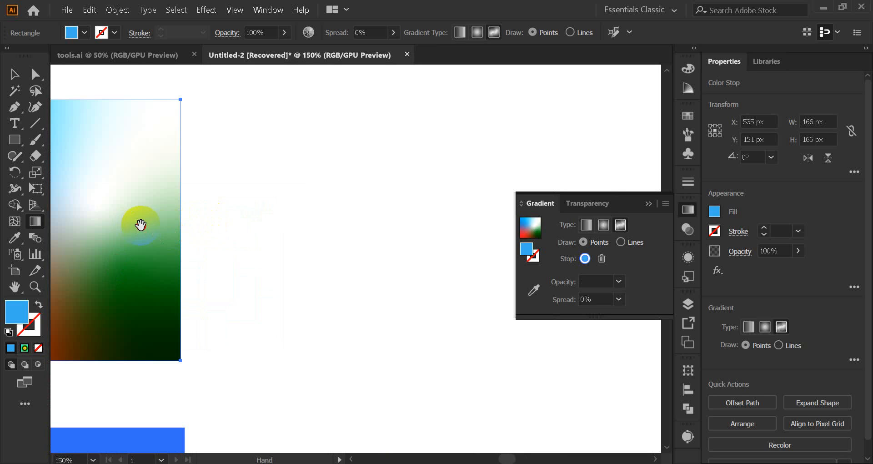
{"action": "left_click_drag", "start_coordinate": [141, 225], "coordinate": [329, 244]}
{"action": "left_click", "coordinate": [294, 283]}
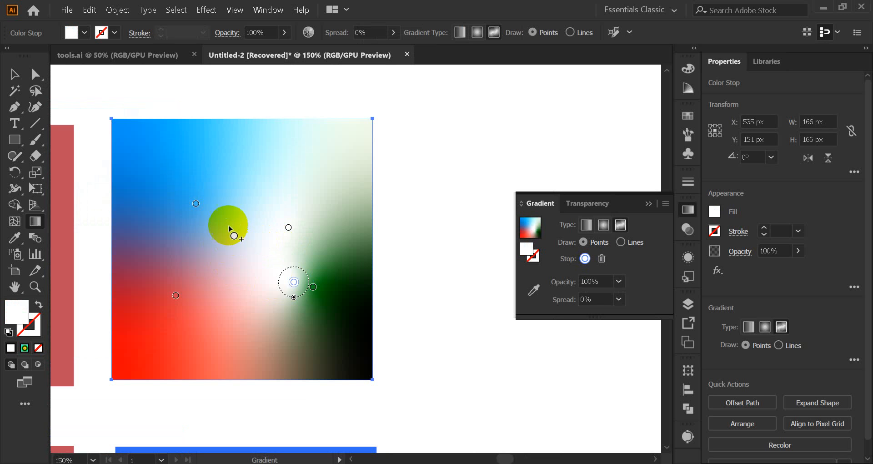
{"action": "left_click", "coordinate": [252, 154]}
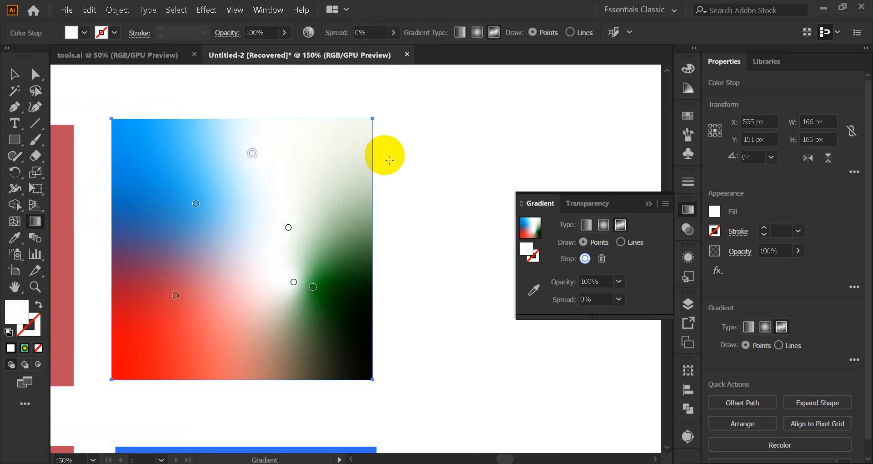
Step: Colour the uppermost gradient point yellow and the white point near the centre magenta using the swatches
{"action": "double_click", "coordinate": [253, 154]}
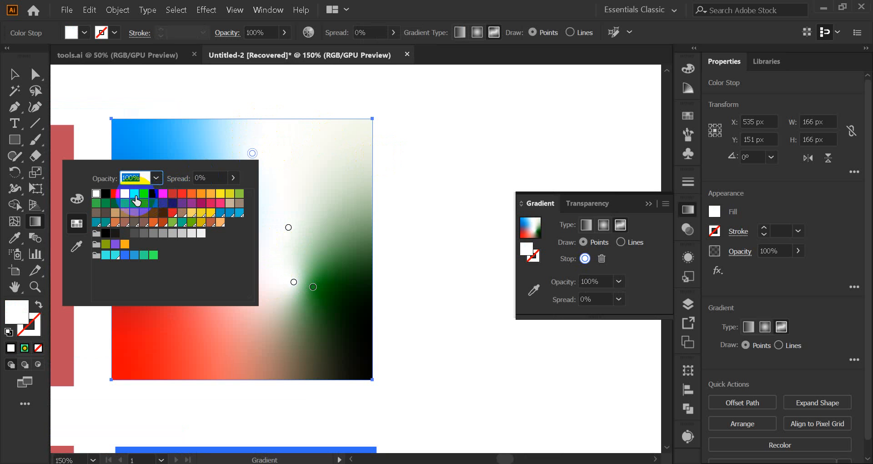
{"action": "left_click", "coordinate": [126, 194]}
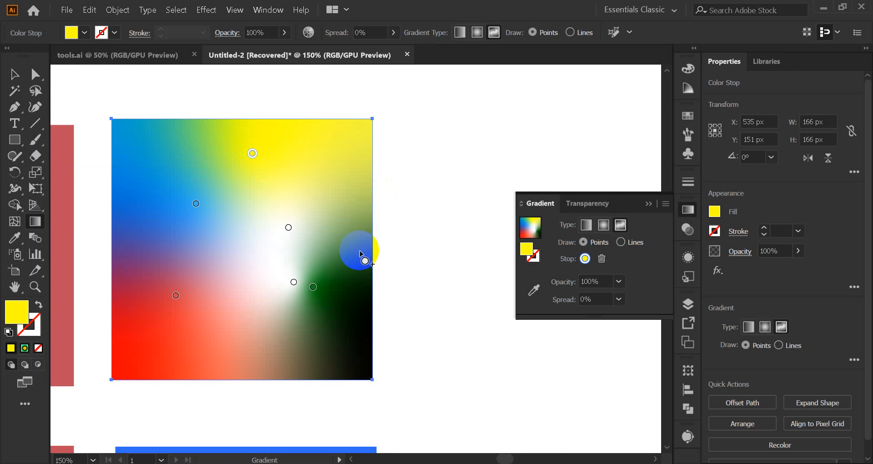
{"action": "left_click", "coordinate": [289, 228]}
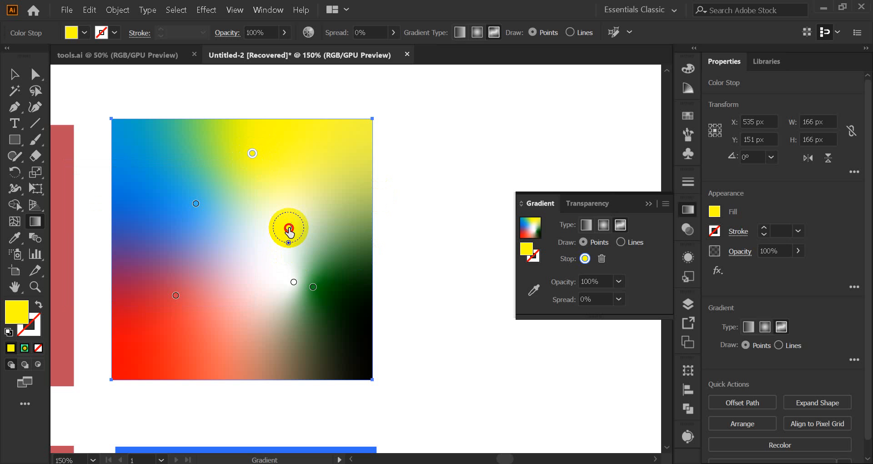
{"action": "double_click", "coordinate": [288, 228]}
{"action": "left_click", "coordinate": [213, 267]}
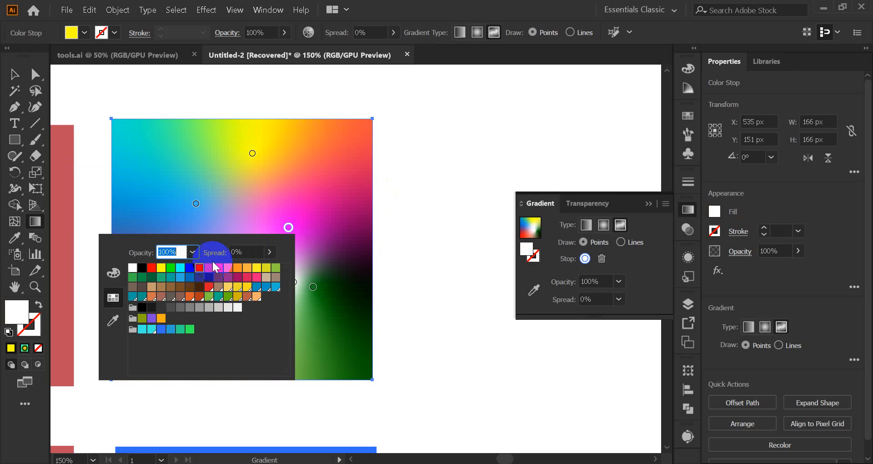
{"action": "left_click", "coordinate": [326, 291]}
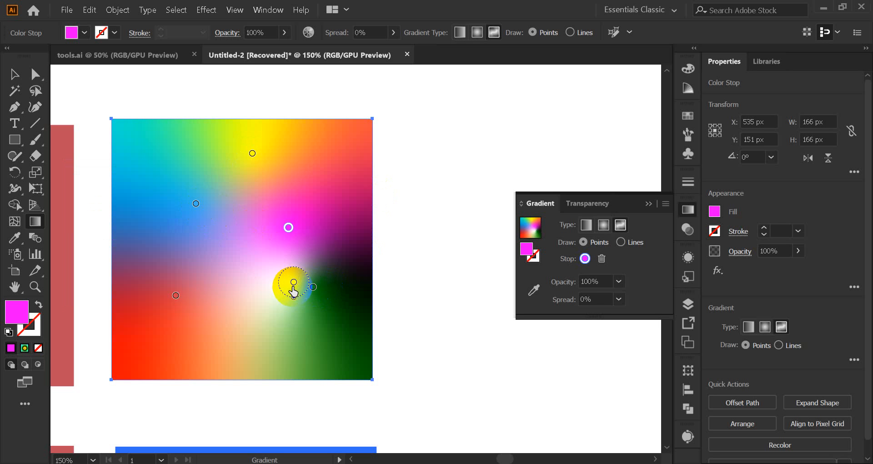
Step: Colour the white point beside the green one orange using the swatches
{"action": "double_click", "coordinate": [294, 285]}
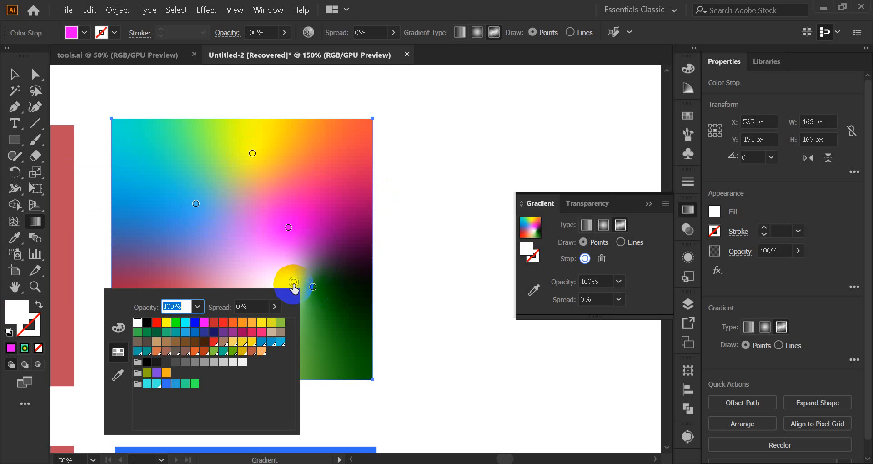
{"action": "left_click", "coordinate": [195, 351]}
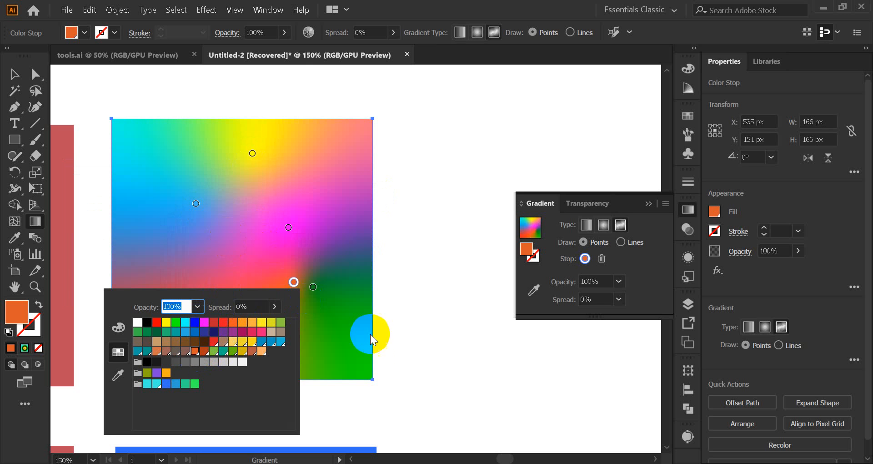
{"action": "left_click", "coordinate": [417, 309]}
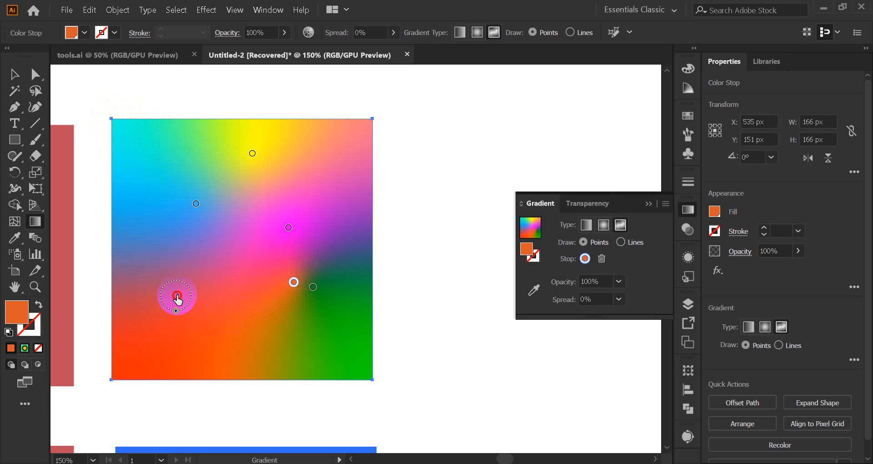
Step: Spread the colour points: red and orange toward the lower corners, blue and green toward the sides, and magenta to the centre
{"action": "left_click_drag", "start_coordinate": [176, 296], "coordinate": [185, 325]}
{"action": "left_click", "coordinate": [189, 216]}
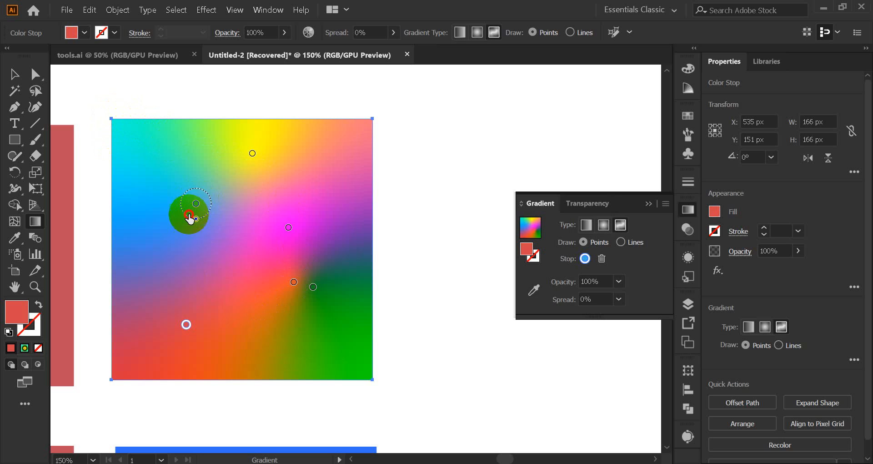
{"action": "left_click_drag", "start_coordinate": [189, 215], "coordinate": [165, 236]}
{"action": "left_click_drag", "start_coordinate": [289, 229], "coordinate": [242, 240]}
{"action": "left_click_drag", "start_coordinate": [312, 287], "coordinate": [315, 320]}
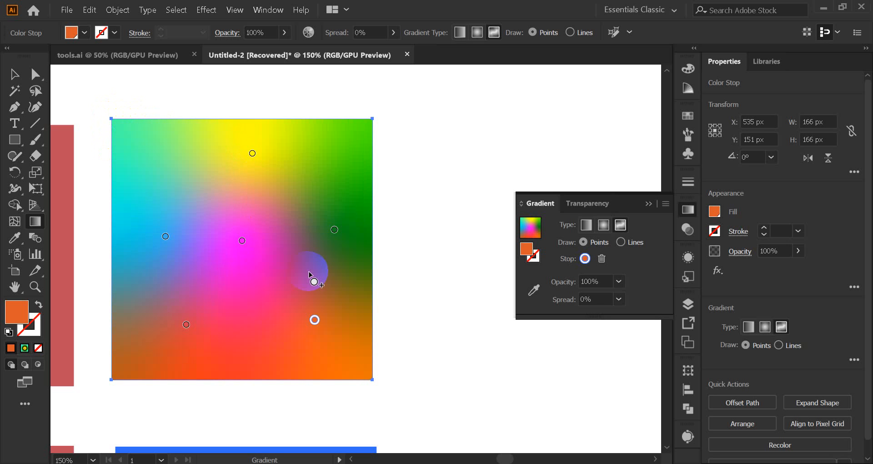
Step: Move the gradient square to about X 586 px, Y 157 px with the Selection tool and deselect it
{"action": "left_click", "coordinate": [13, 74]}
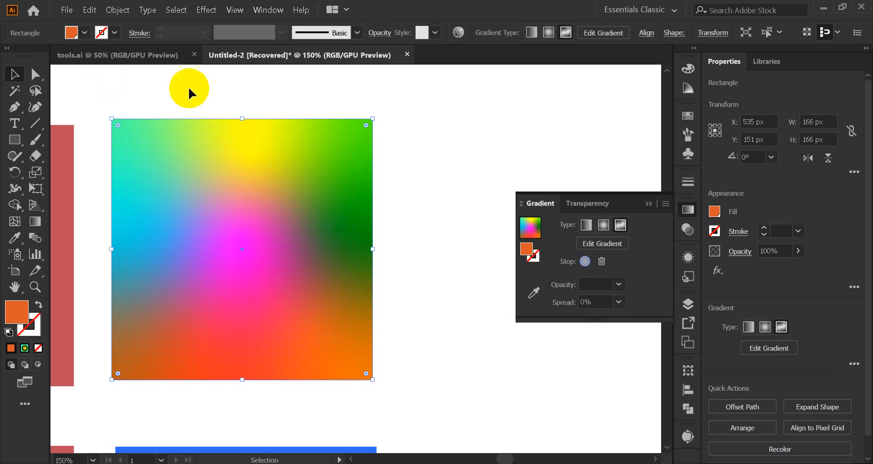
{"action": "left_click", "coordinate": [397, 112]}
{"action": "left_click", "coordinate": [274, 211]}
{"action": "left_click_drag", "start_coordinate": [208, 213], "coordinate": [289, 221]}
{"action": "scroll", "coordinate": [289, 223], "scroll_direction": "down", "scroll_amount": 3}
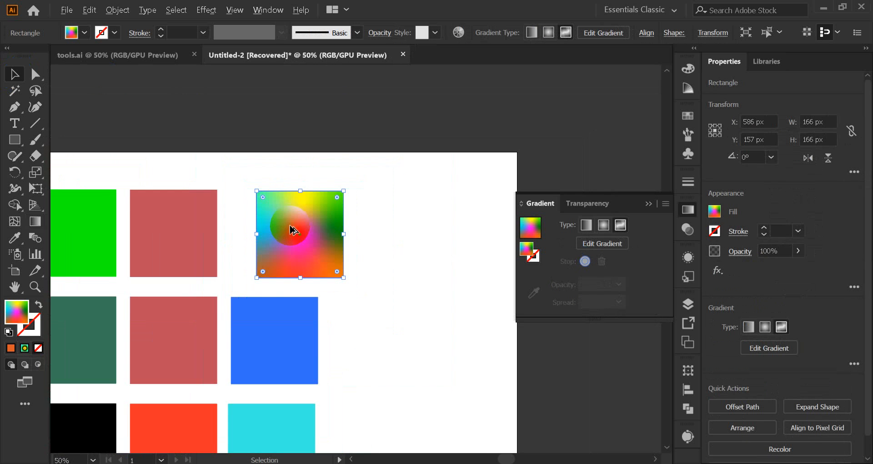
{"action": "scroll", "coordinate": [290, 225], "scroll_direction": "up", "scroll_amount": 3}
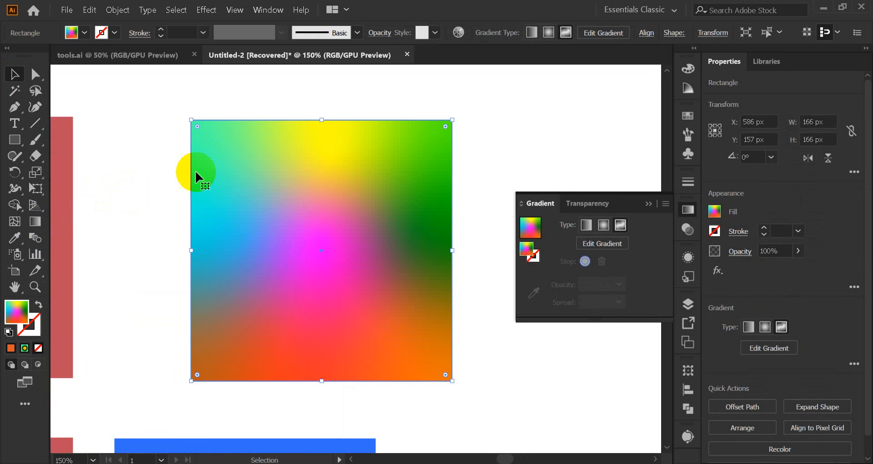
{"action": "left_click", "coordinate": [156, 145]}
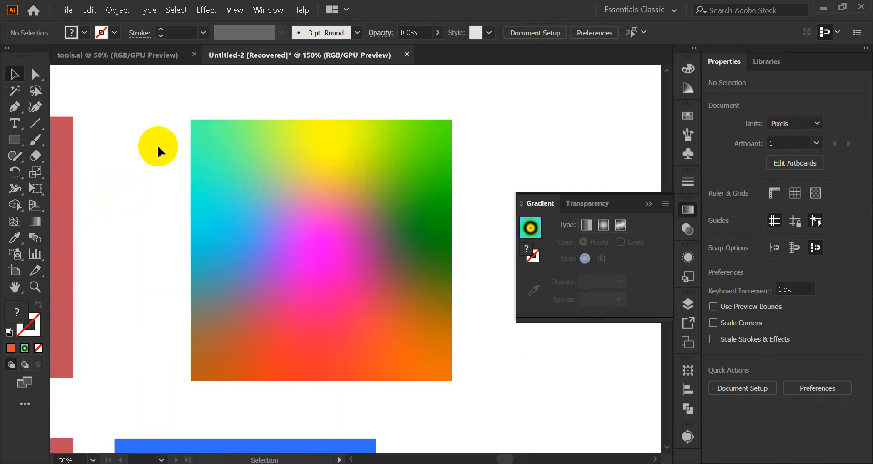
Step: Reopen the square's freeform gradient for editing and delete the magenta point at its centre
{"action": "left_click", "coordinate": [282, 194]}
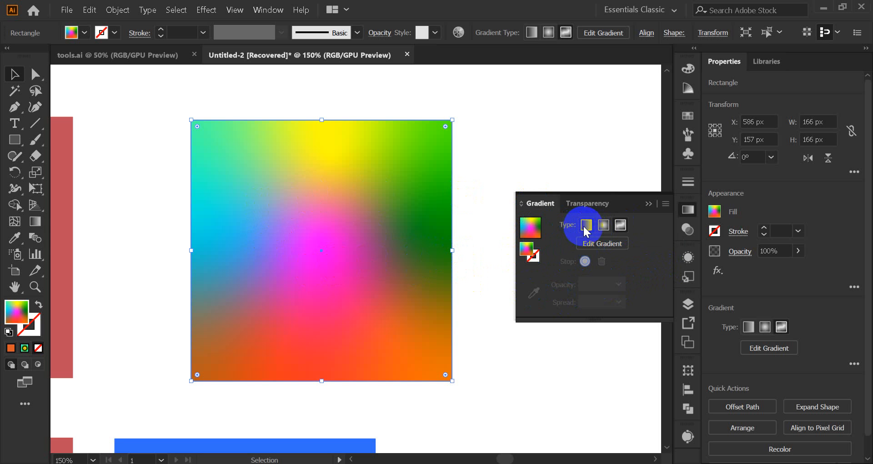
{"action": "left_click", "coordinate": [688, 210]}
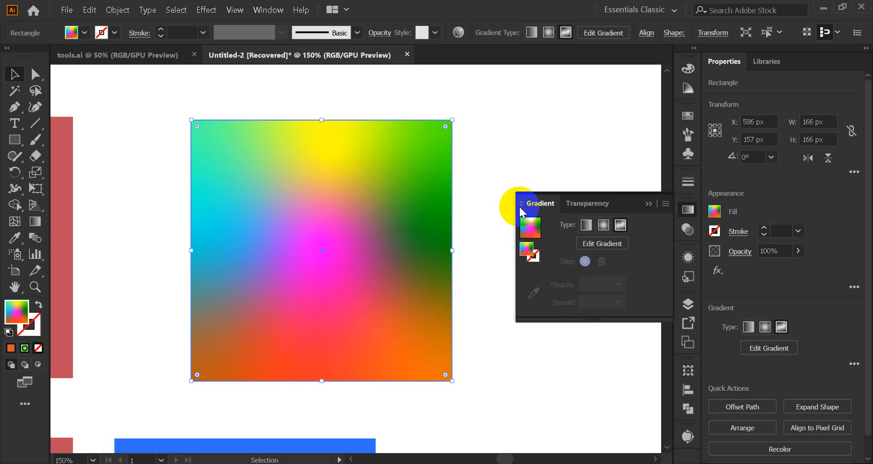
{"action": "left_click", "coordinate": [520, 203]}
{"action": "left_click", "coordinate": [520, 203]}
{"action": "left_click", "coordinate": [596, 241]}
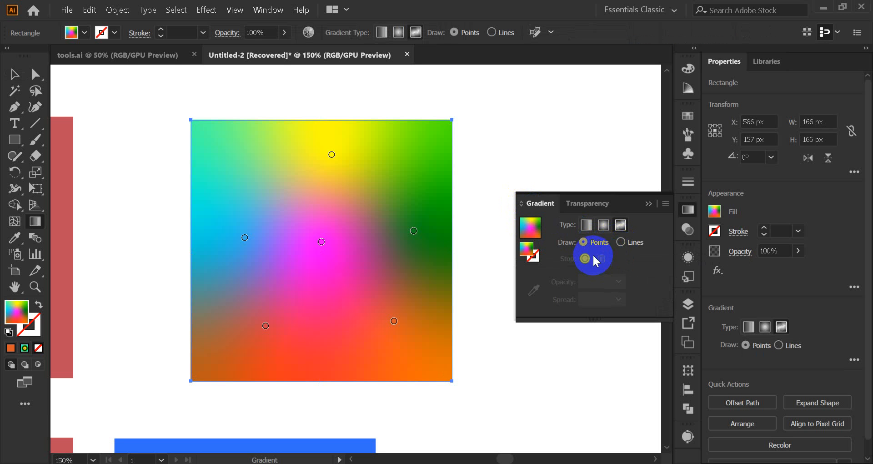
{"action": "left_click", "coordinate": [322, 242]}
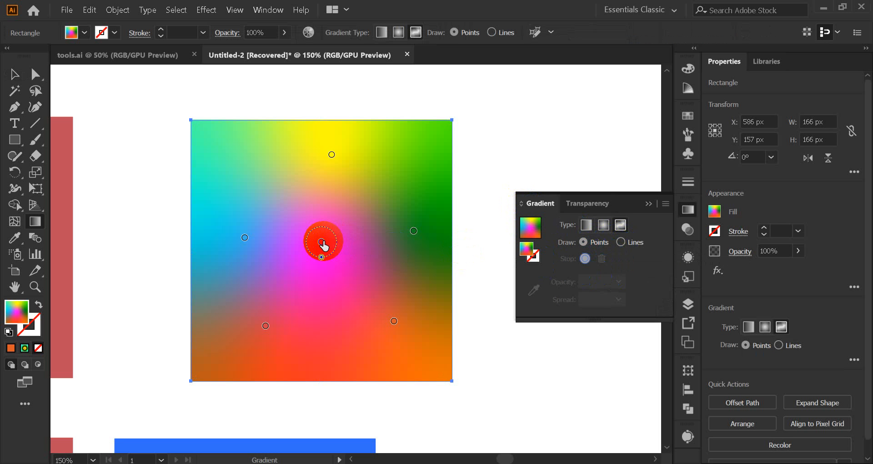
{"action": "left_click", "coordinate": [322, 243]}
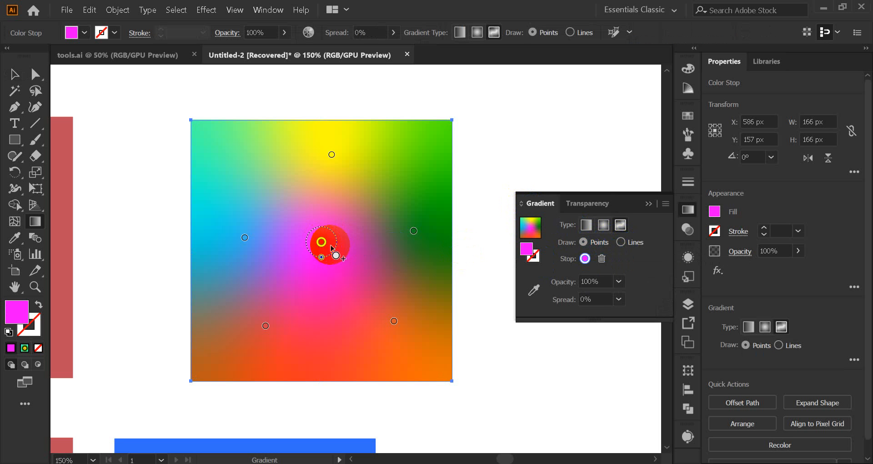
{"action": "left_click", "coordinate": [601, 259]}
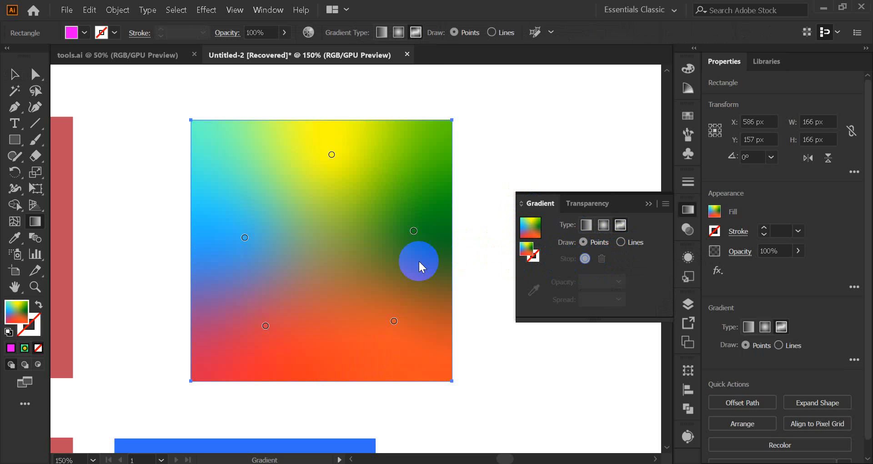
Step: Set the orange colour point's opacity to 60%, and return it to 100%
{"action": "left_click", "coordinate": [394, 322]}
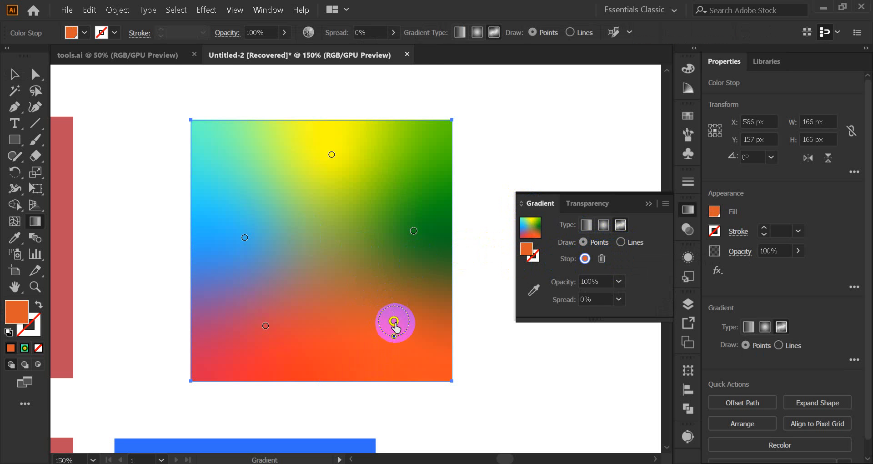
{"action": "left_click", "coordinate": [619, 281]}
{"action": "left_click", "coordinate": [635, 386]}
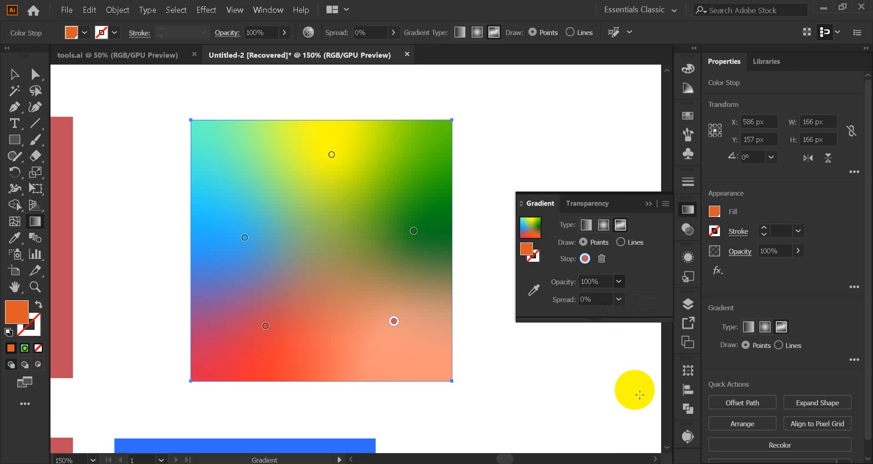
{"action": "left_click", "coordinate": [619, 282]}
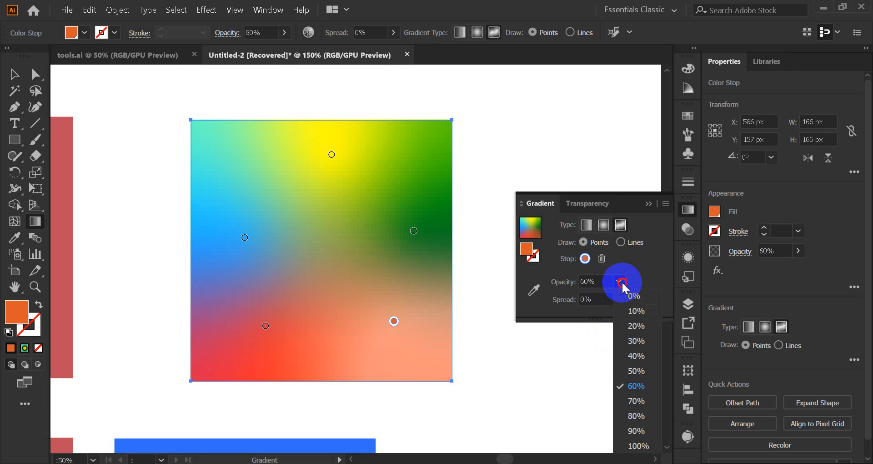
{"action": "left_click", "coordinate": [640, 445]}
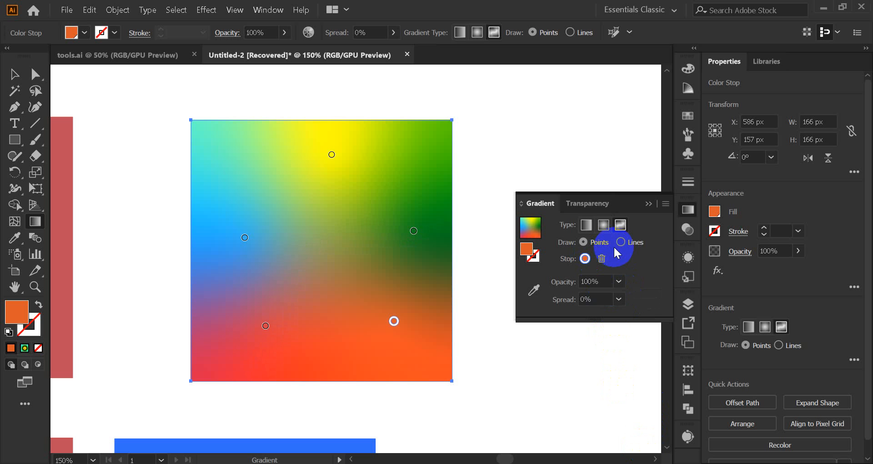
Step: Switch the freeform gradient to Lines mode and back to Points, and reselect the square with the Selection tool
{"action": "left_click", "coordinate": [622, 245]}
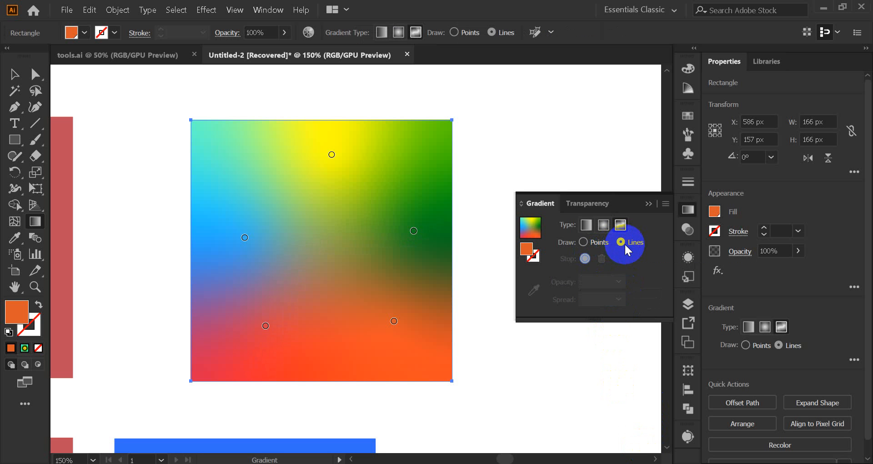
{"action": "left_click", "coordinate": [585, 242]}
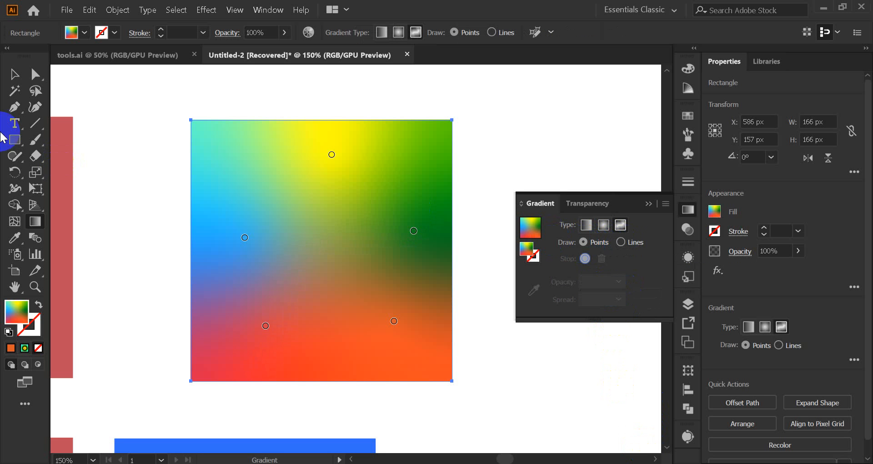
{"action": "left_click", "coordinate": [14, 77]}
{"action": "left_click", "coordinate": [127, 160]}
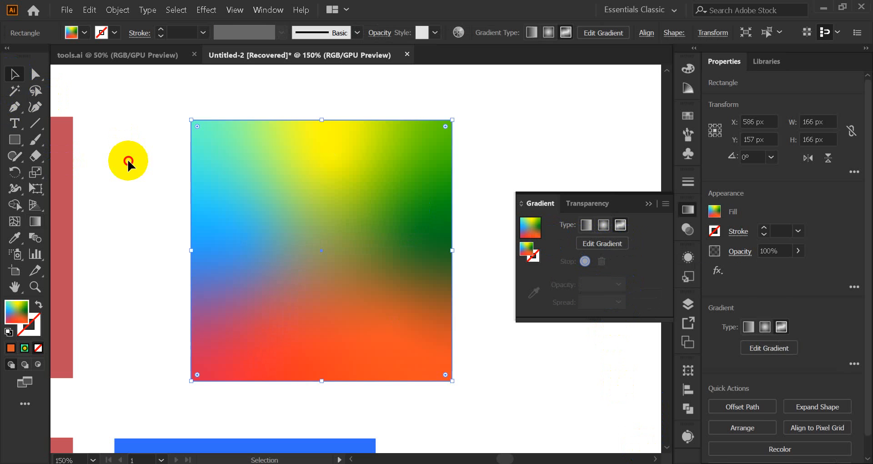
{"action": "left_click", "coordinate": [291, 278]}
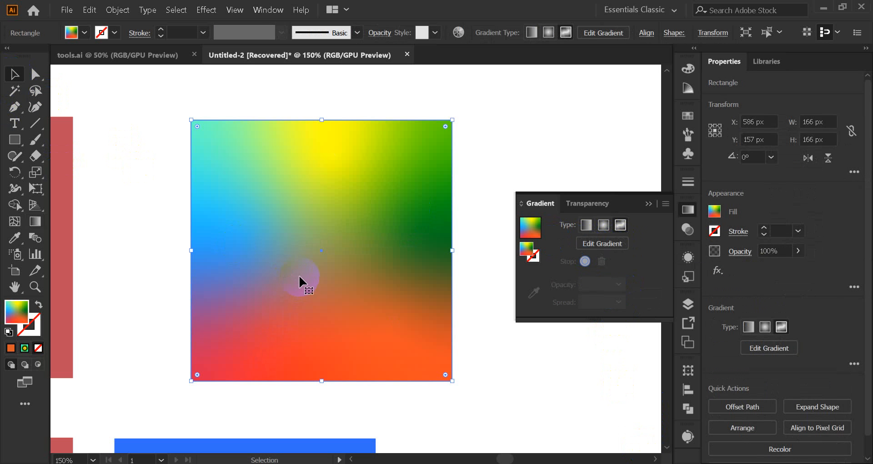
Step: Replace the gradient square with a new 170 px square and move it to about X 568 px, Y 153 px
{"action": "key", "text": "Delete"}
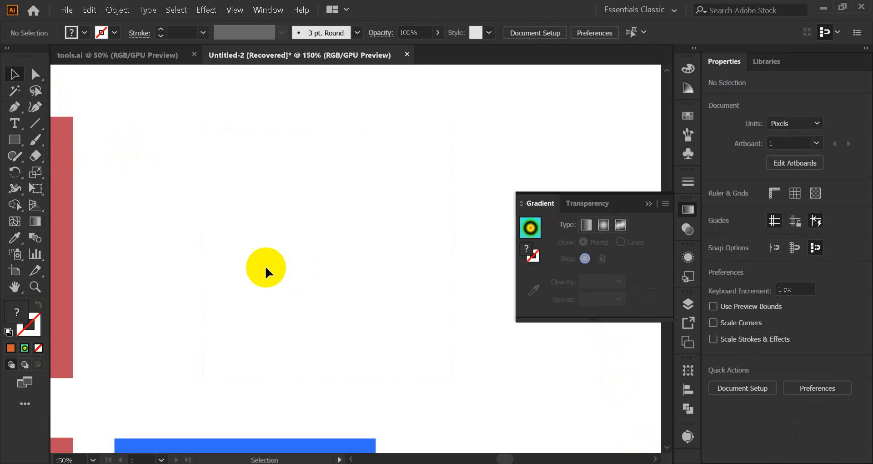
{"action": "left_click", "coordinate": [15, 140]}
{"action": "left_click_drag", "start_coordinate": [255, 187], "coordinate": [333, 320]}
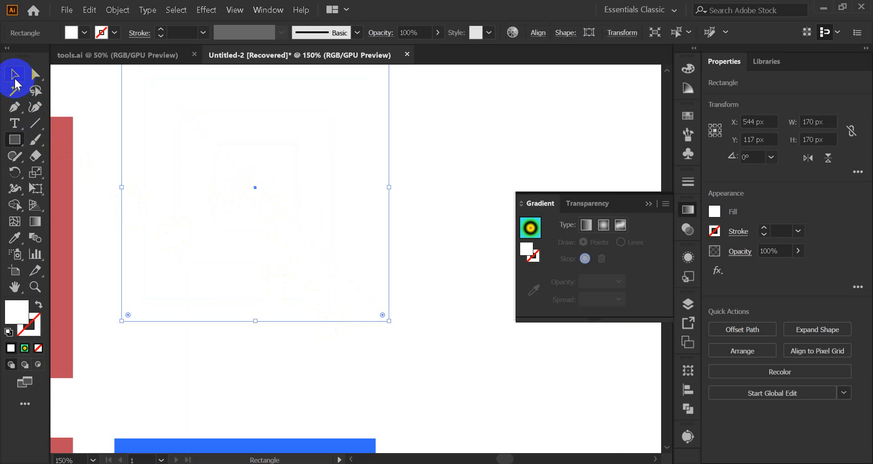
{"action": "left_click", "coordinate": [14, 74]}
{"action": "left_click_drag", "start_coordinate": [205, 149], "coordinate": [245, 205]}
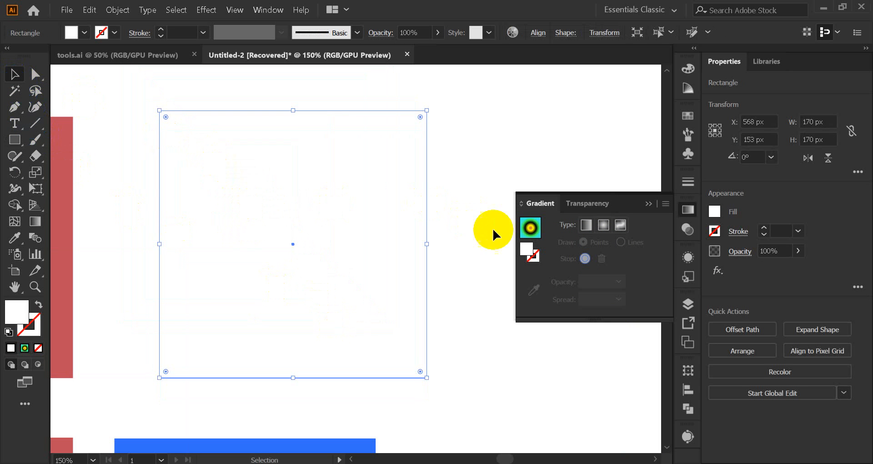
Step: Give the new square a linear gradient fill, switch it to freeform, and return it to linear
{"action": "left_click", "coordinate": [537, 231]}
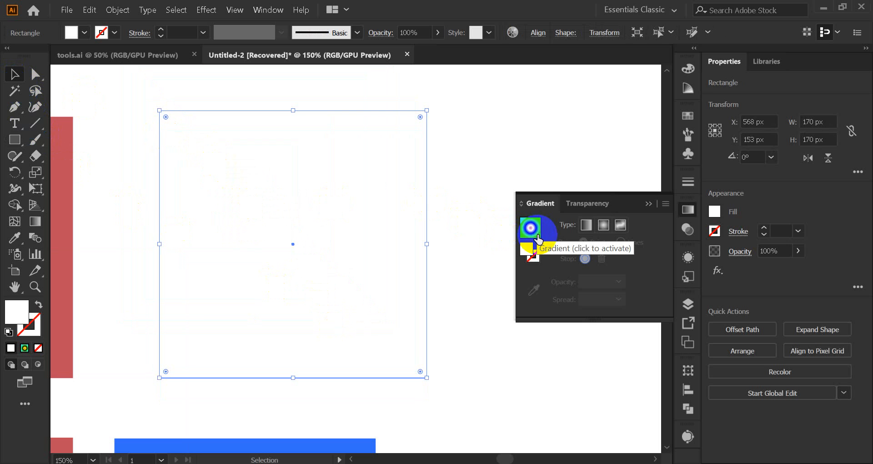
{"action": "left_click", "coordinate": [587, 225]}
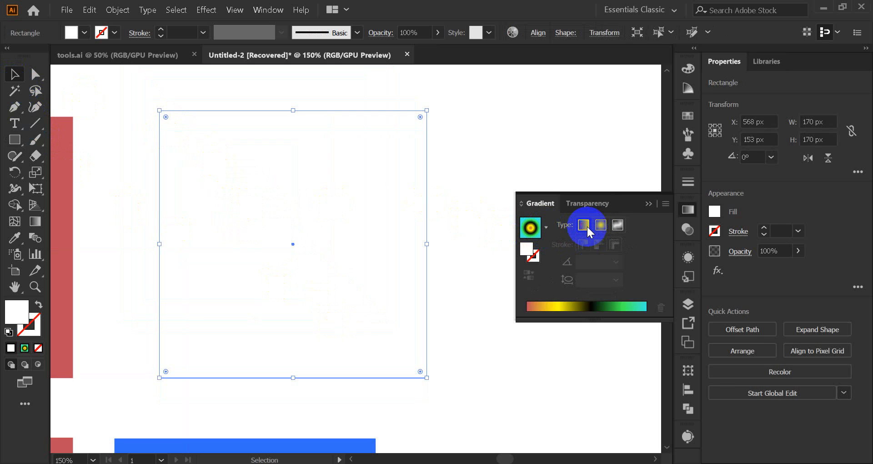
{"action": "left_click", "coordinate": [619, 227]}
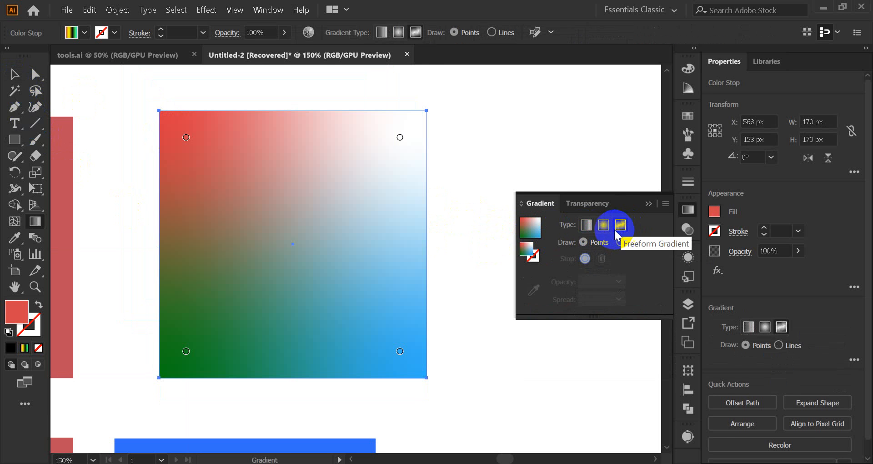
{"action": "left_click", "coordinate": [586, 225]}
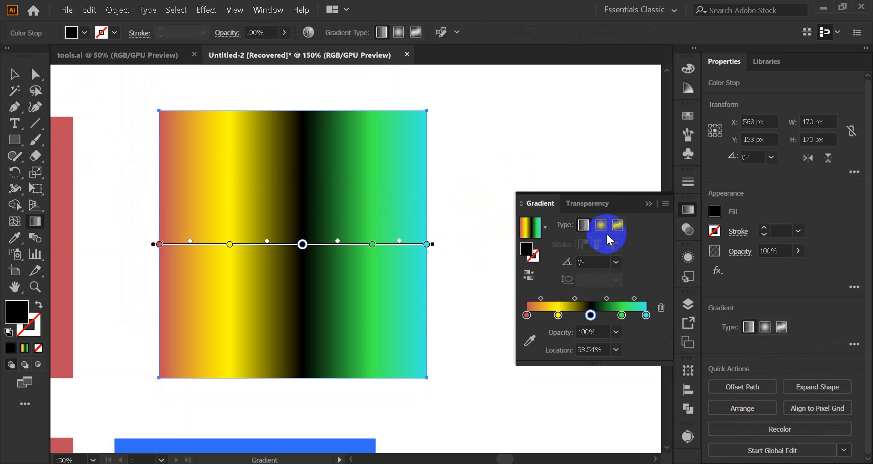
Step: Apply the white-to-black preset gradient to the square
{"action": "left_click", "coordinate": [546, 227]}
{"action": "scroll", "coordinate": [481, 276], "scroll_direction": "up", "scroll_amount": 10}
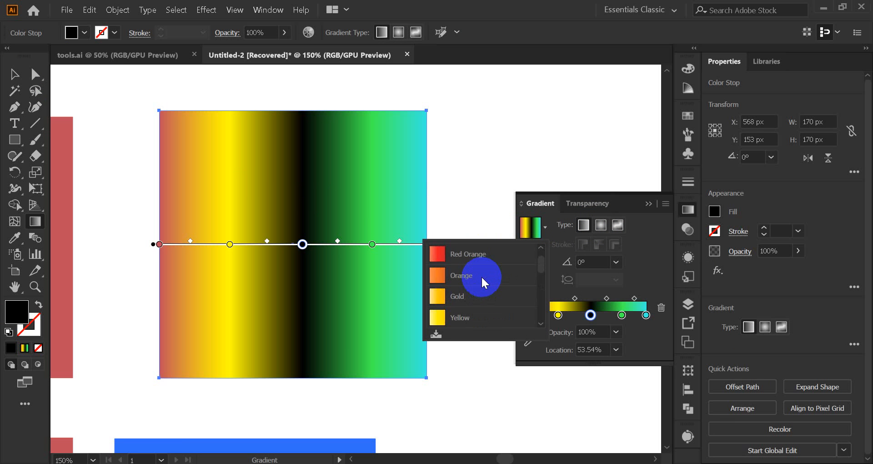
{"action": "left_click", "coordinate": [473, 253]}
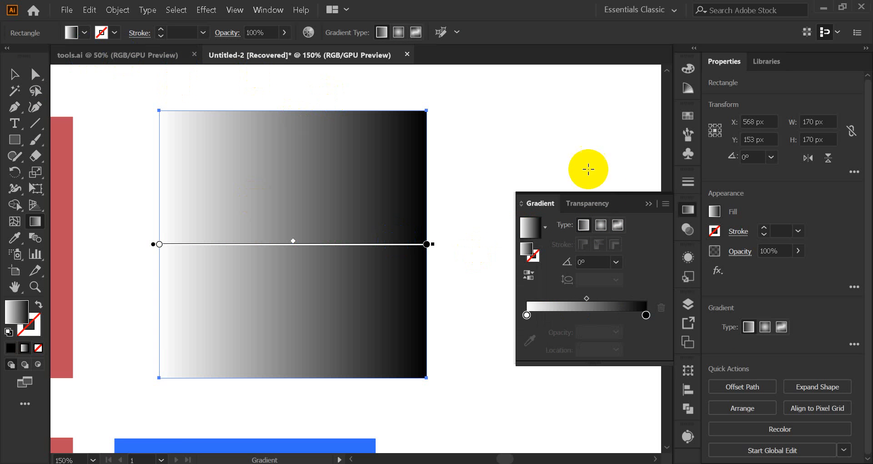
Step: Recolour the gradient's white start stop with the bright green swatch from the last colour group
{"action": "left_click", "coordinate": [646, 315]}
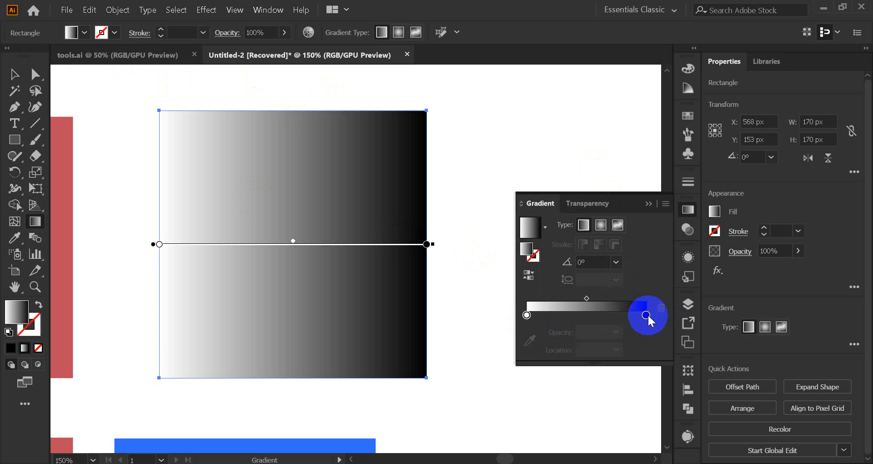
{"action": "left_click", "coordinate": [526, 315]}
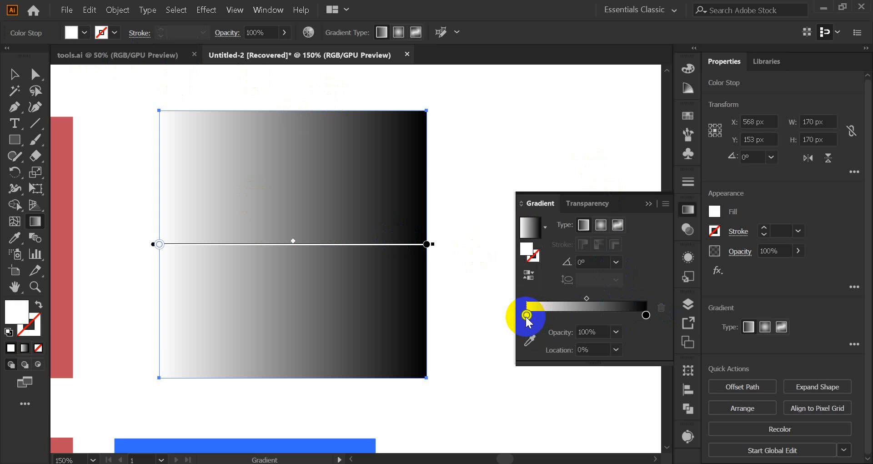
{"action": "double_click", "coordinate": [526, 315]}
{"action": "left_click", "coordinate": [548, 244]}
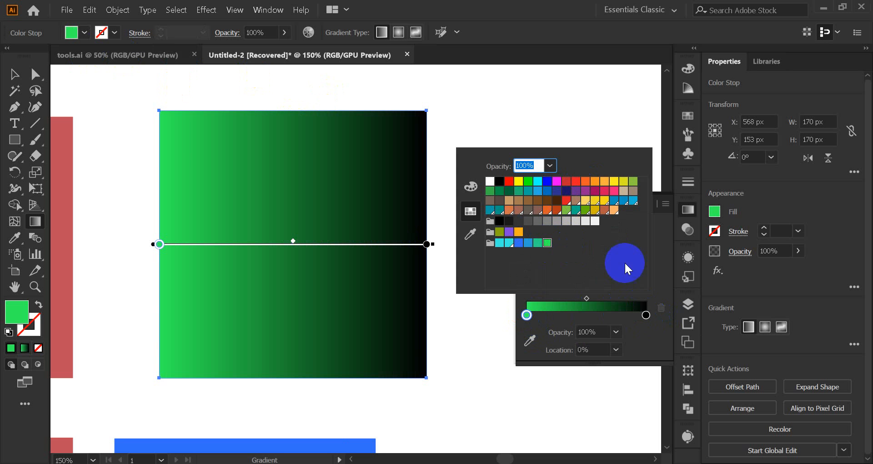
Step: Try the pure green and teal swatches on the gradient's black end stop
{"action": "left_click", "coordinate": [645, 315]}
{"action": "double_click", "coordinate": [646, 315]}
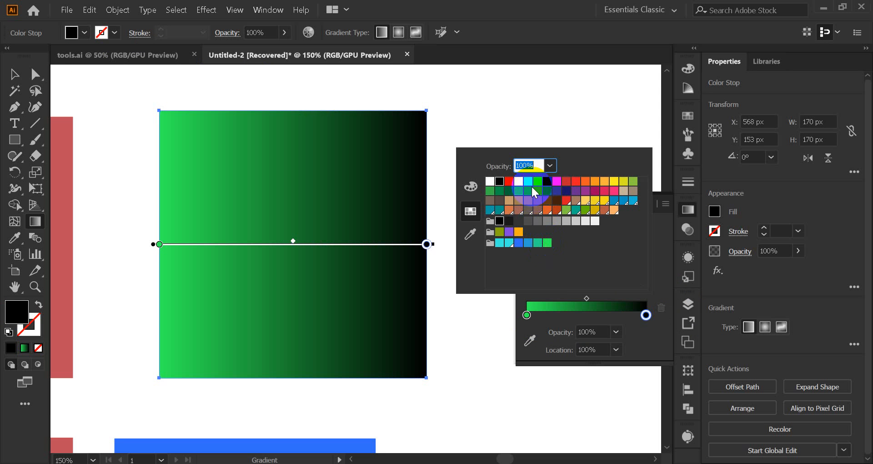
{"action": "left_click", "coordinate": [528, 182]}
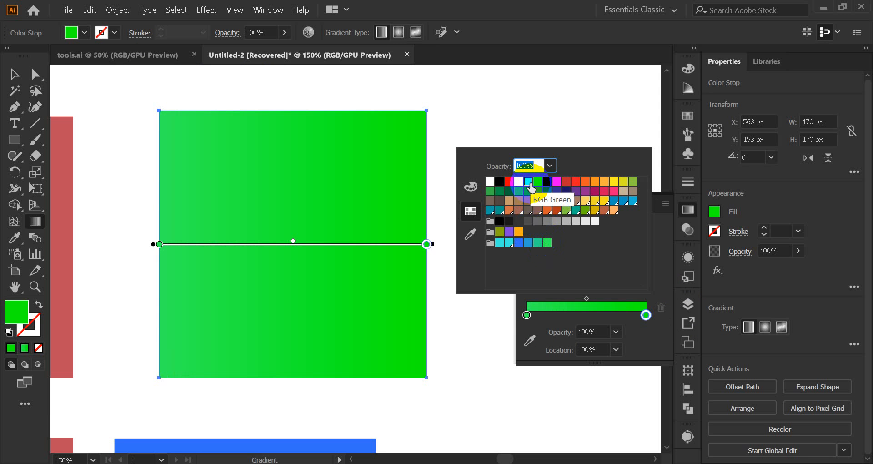
{"action": "left_click", "coordinate": [537, 242]}
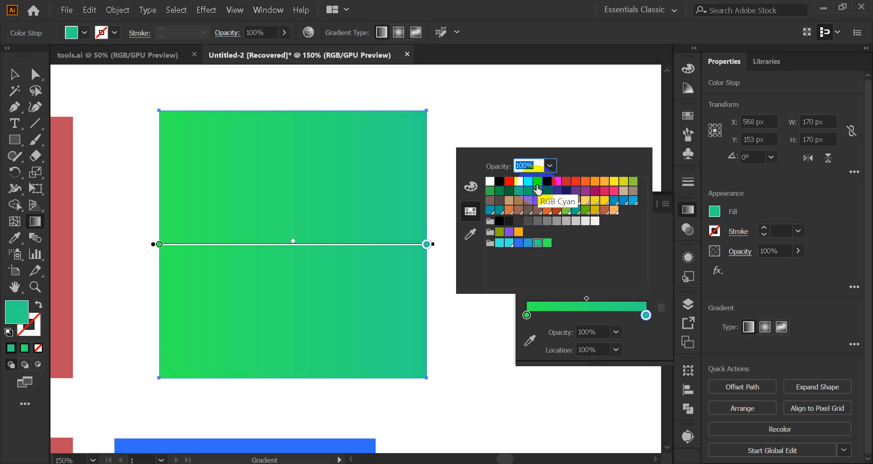
Step: Set the selected end stop's colour to the darker green 11D111 in the Color Picker
{"action": "left_click", "coordinate": [20, 313]}
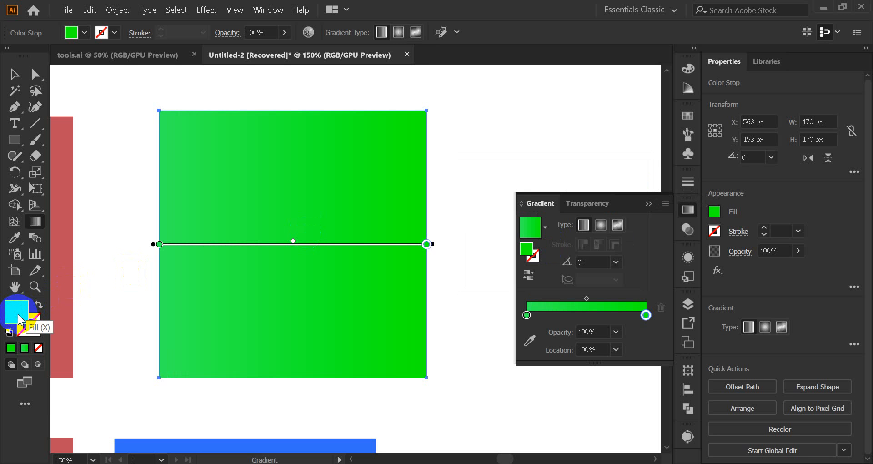
{"action": "double_click", "coordinate": [17, 311]}
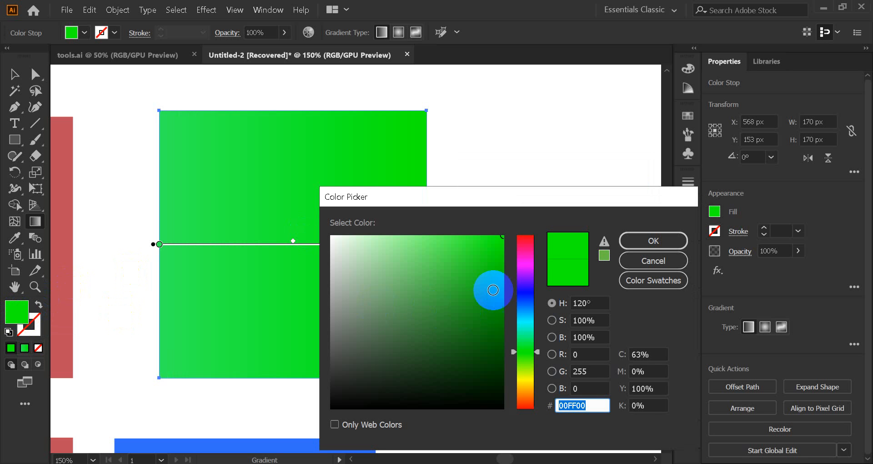
{"action": "left_click", "coordinate": [497, 260]}
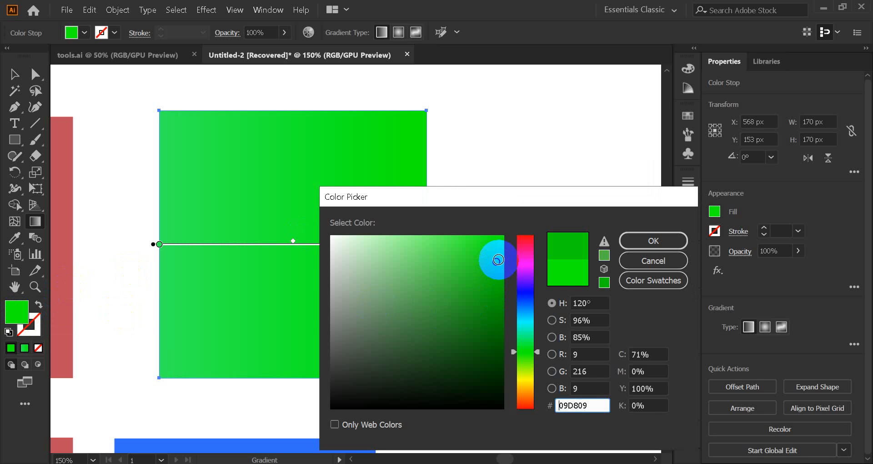
{"action": "left_click", "coordinate": [660, 243]}
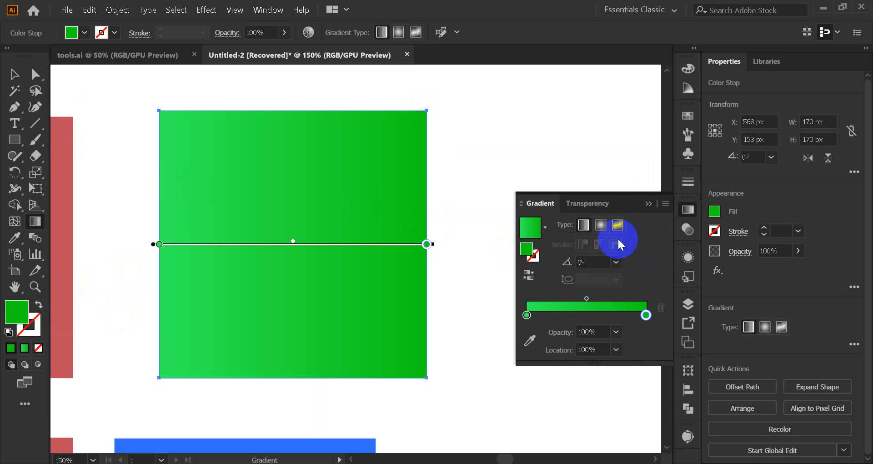
Step: Compare the green gradient as radial and linear, leaving it set to linear
{"action": "left_click", "coordinate": [601, 227]}
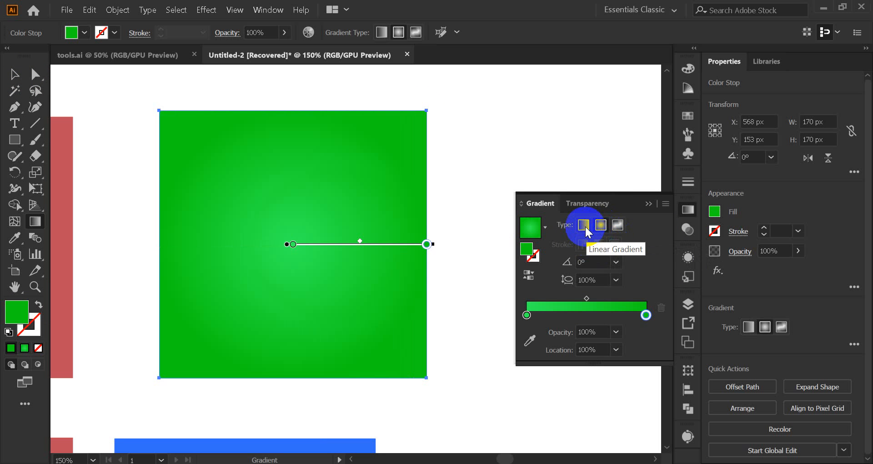
{"action": "left_click", "coordinate": [586, 228]}
{"action": "left_click", "coordinate": [601, 228]}
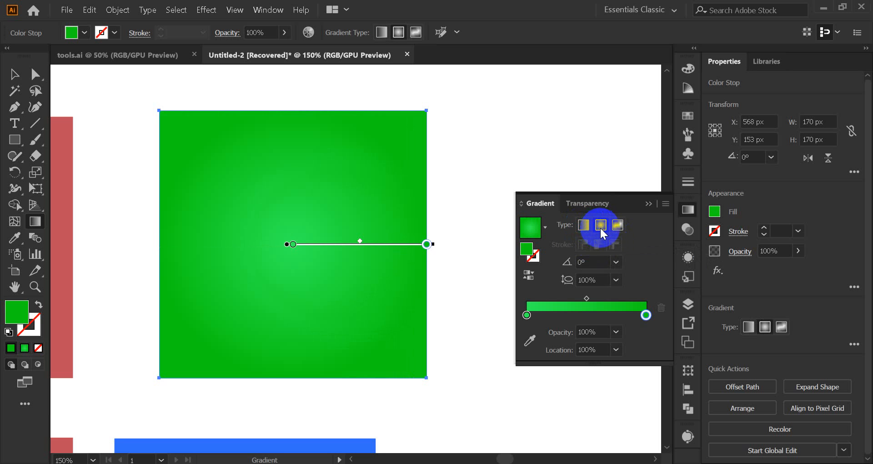
{"action": "left_click", "coordinate": [586, 227]}
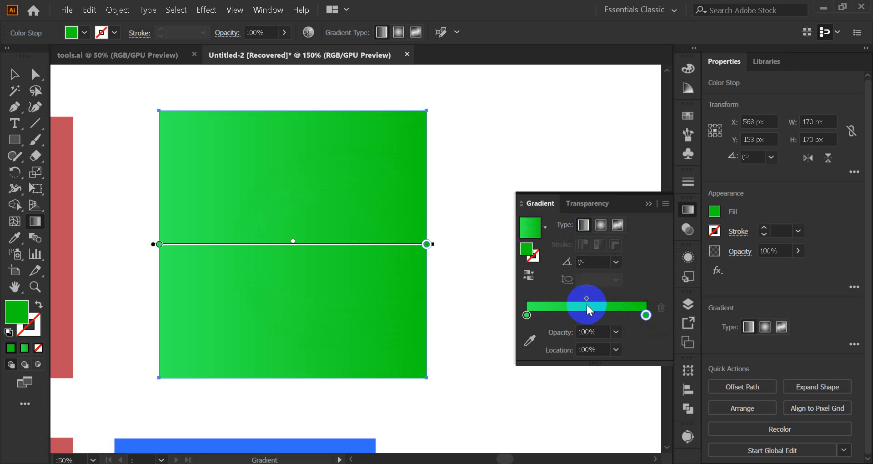
Step: Shift the gradient's midpoint to about 54% and recolour the end stop with the cyan swatch
{"action": "mouse_move", "coordinate": [586, 297]}
{"action": "left_mouse_down"}
{"action": "mouse_move", "coordinate": [633, 302]}
{"action": "mouse_move", "coordinate": [591, 298]}
{"action": "left_mouse_up"}
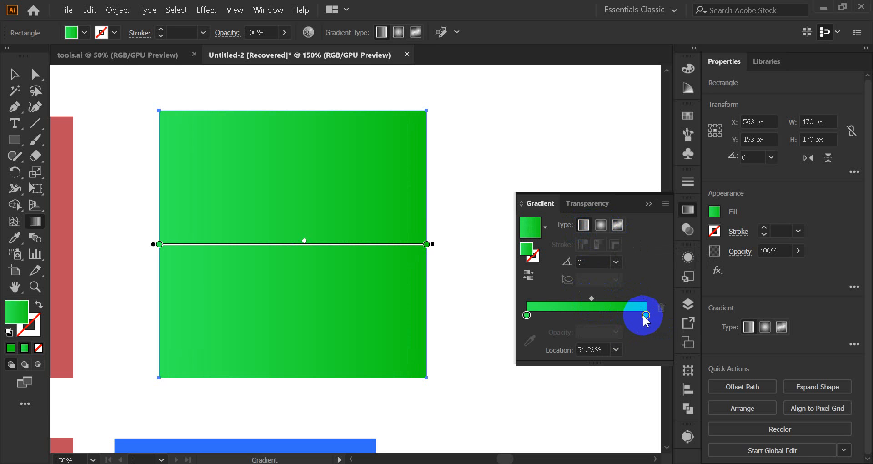
{"action": "double_click", "coordinate": [646, 315]}
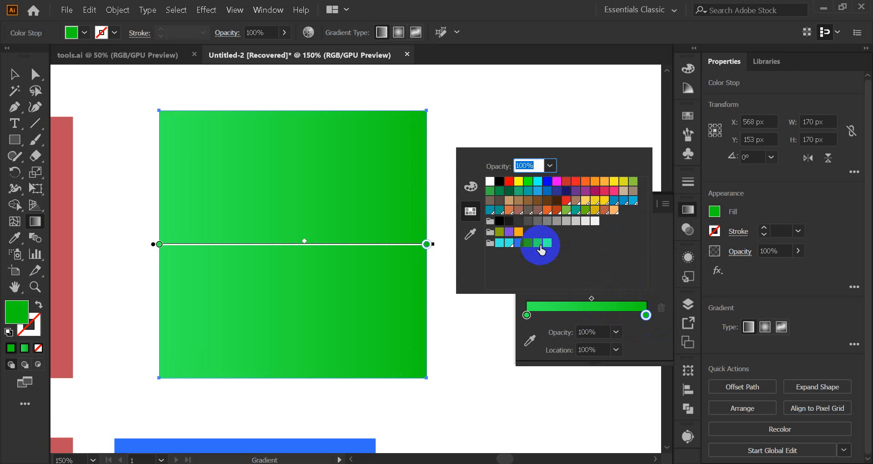
{"action": "left_click", "coordinate": [509, 243]}
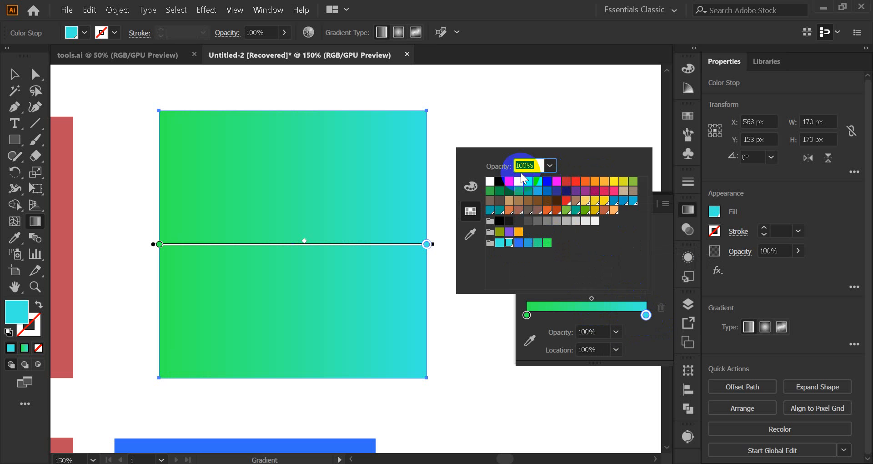
Step: Move the midpoint of the green-to-cyan gradient back to about 50%
{"action": "left_click", "coordinate": [527, 314]}
{"action": "left_click", "coordinate": [590, 300]}
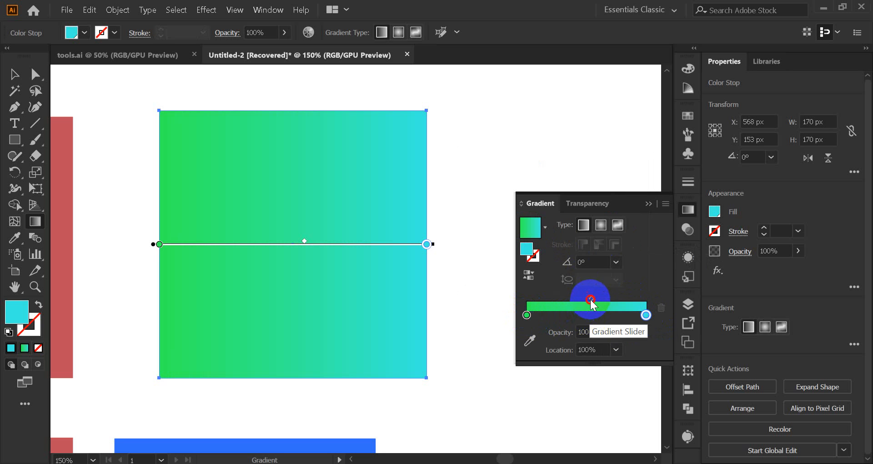
{"action": "mouse_move", "coordinate": [590, 300]}
{"action": "left_mouse_down"}
{"action": "mouse_move", "coordinate": [616, 301]}
{"action": "mouse_move", "coordinate": [557, 303]}
{"action": "mouse_move", "coordinate": [587, 298]}
{"action": "left_mouse_up"}
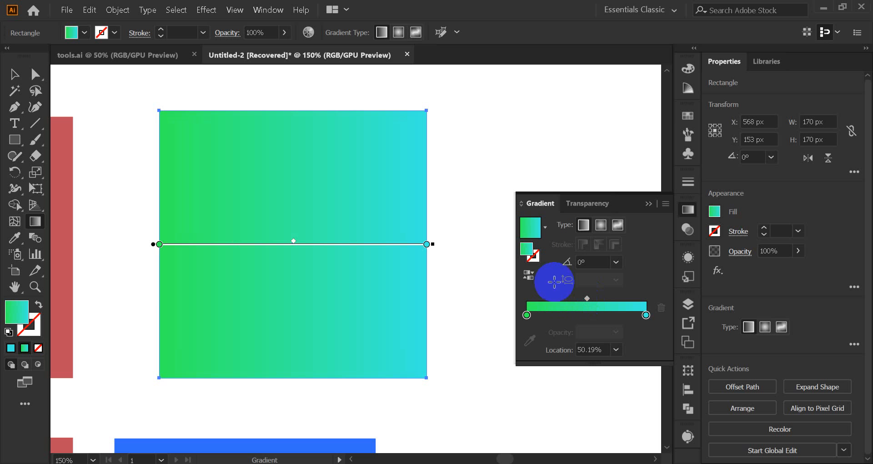
Step: Set the gradient's angle to -135°, and return it to 0°
{"action": "left_click", "coordinate": [615, 261]}
{"action": "left_click", "coordinate": [634, 225]}
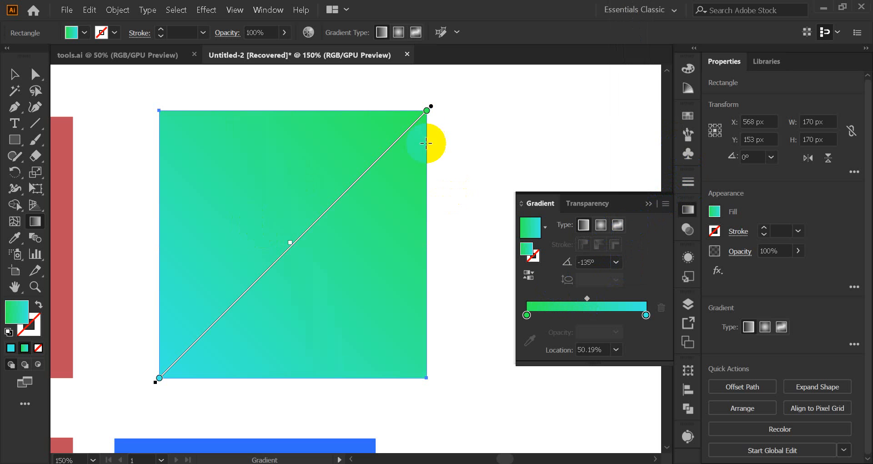
{"action": "left_click", "coordinate": [618, 261]}
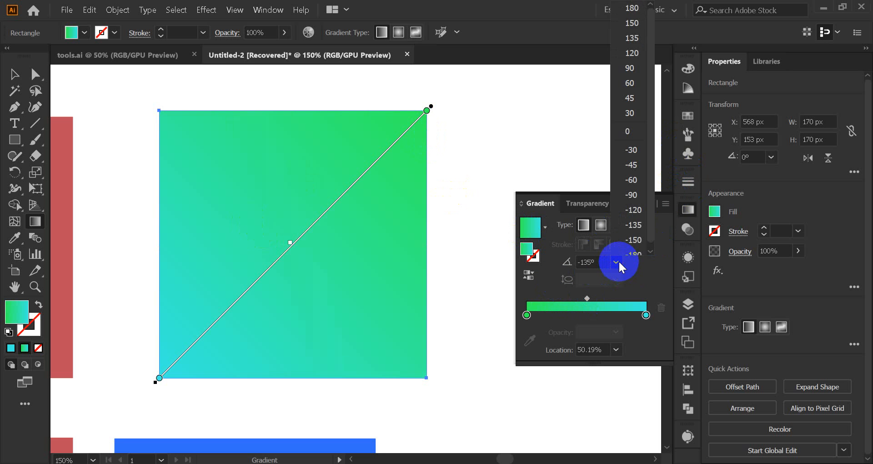
{"action": "left_click", "coordinate": [630, 150]}
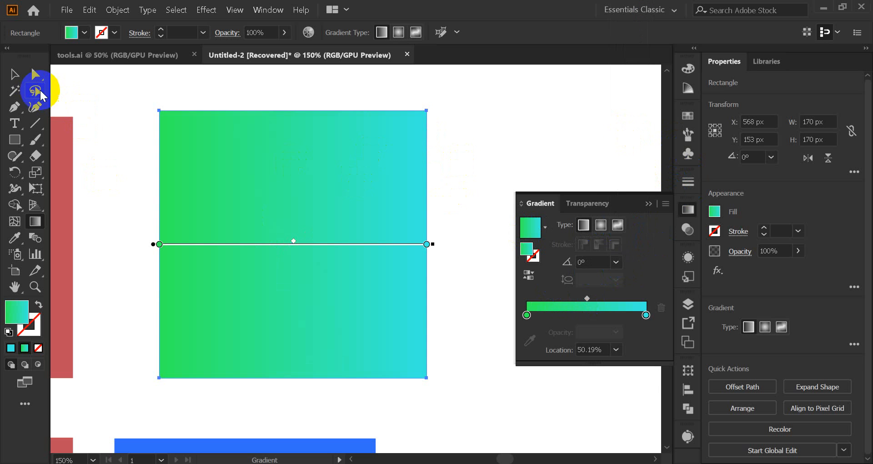
Step: Deselect the square, close the Gradient panel, and move the square to about X 522 px, Y 145 px
{"action": "left_click", "coordinate": [15, 74]}
{"action": "left_click", "coordinate": [516, 125]}
{"action": "left_click", "coordinate": [650, 203]}
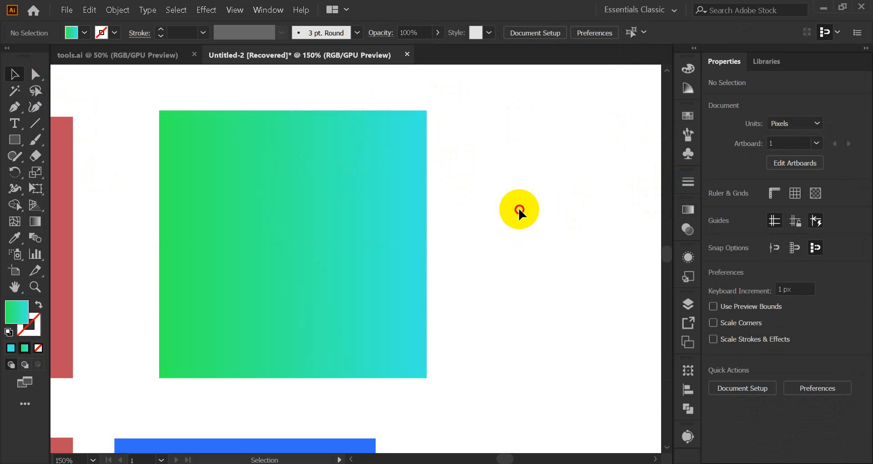
{"action": "left_click_drag", "start_coordinate": [253, 242], "coordinate": [181, 222]}
Step: Add the point text "Lemon" to the right of the gradient square and select it as an object
{"action": "left_click", "coordinate": [13, 123]}
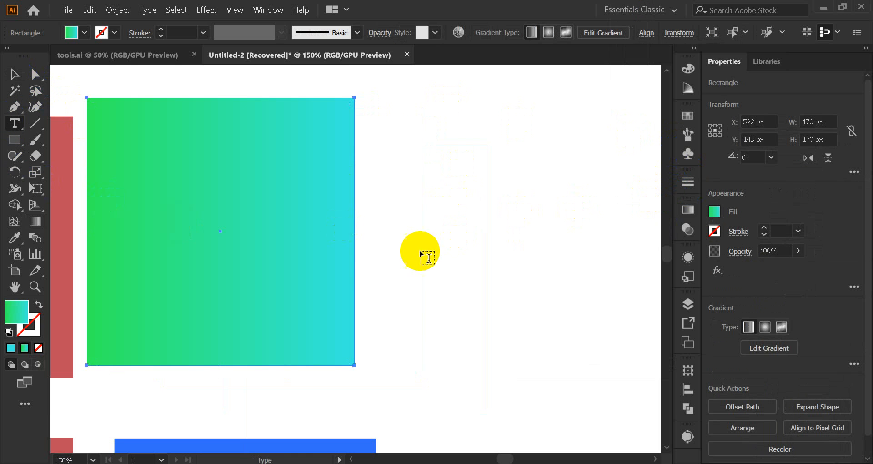
{"action": "left_click", "coordinate": [406, 237]}
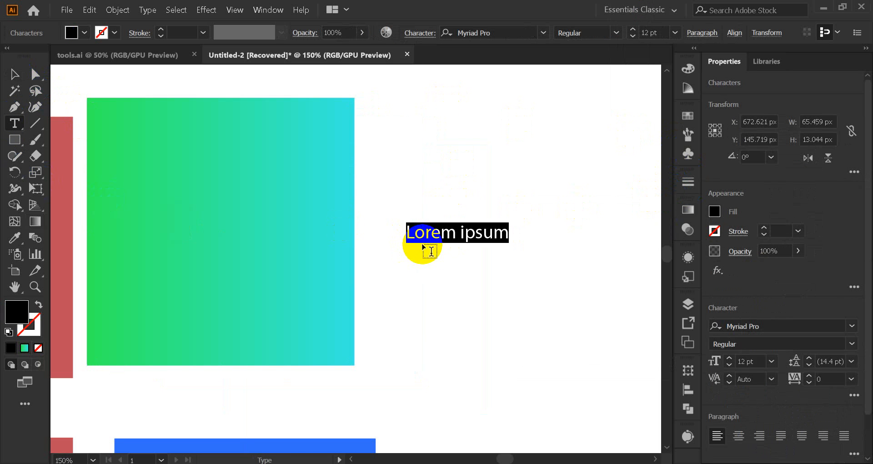
{"action": "type", "text": "Lemon"}
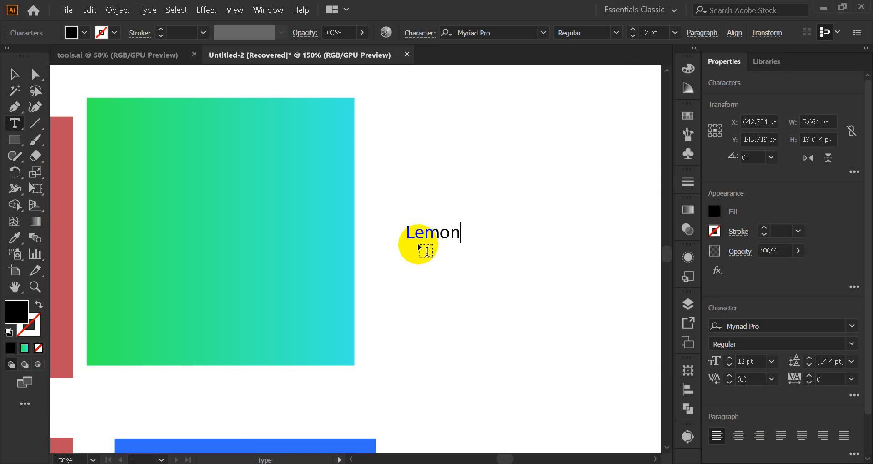
{"action": "left_click", "coordinate": [14, 73]}
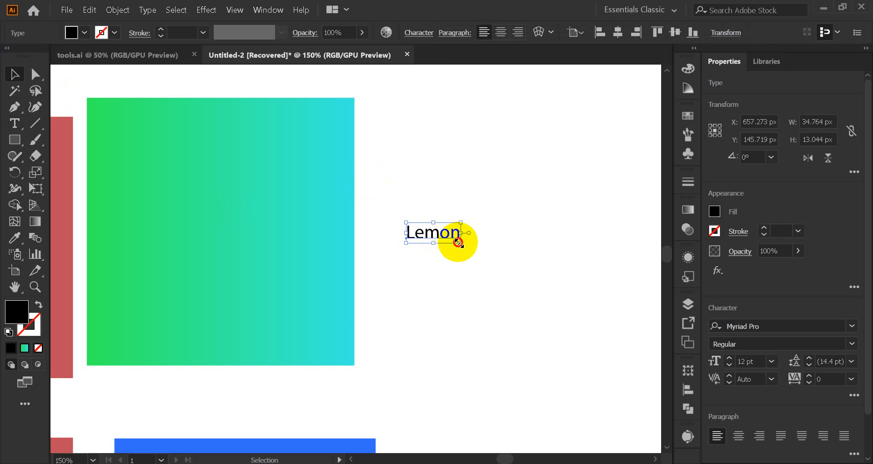
Step: Enlarge the "Lemon" text to about 42 pt and set its font to Baking Lion - Personal Use
{"action": "left_click_drag", "start_coordinate": [459, 243], "coordinate": [527, 325]}
{"action": "left_click_drag", "start_coordinate": [419, 236], "coordinate": [480, 234]}
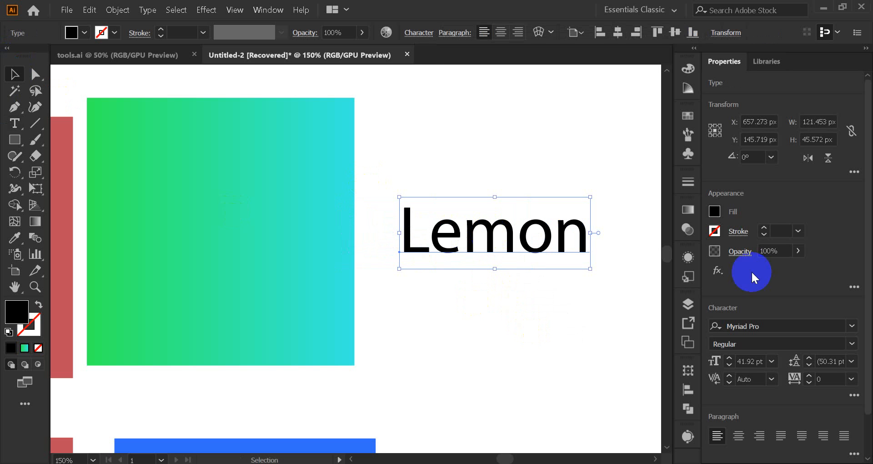
{"action": "left_click", "coordinate": [851, 326]}
{"action": "key", "text": "Down"}
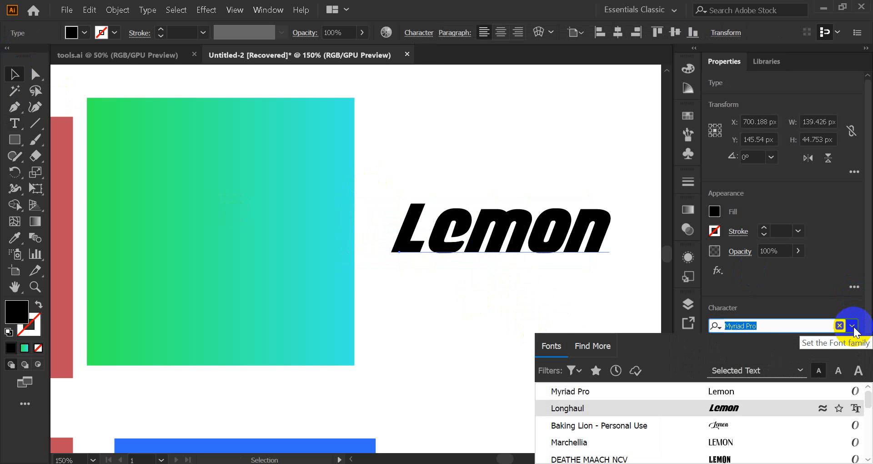
{"action": "key", "text": "Down"}
{"action": "key", "text": "Return"}
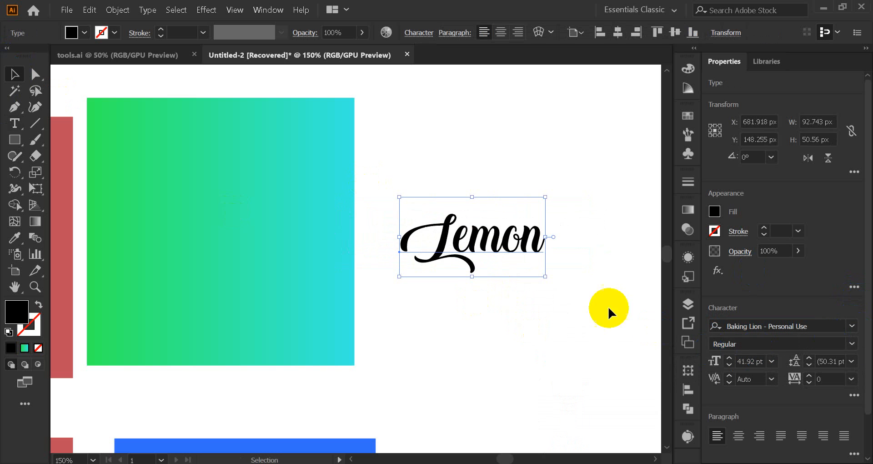
Step: Scale the "Lemon" text up to about 71 pt and move it to about X 708 px, Y 132 px
{"action": "left_click_drag", "start_coordinate": [544, 278], "coordinate": [593, 306]}
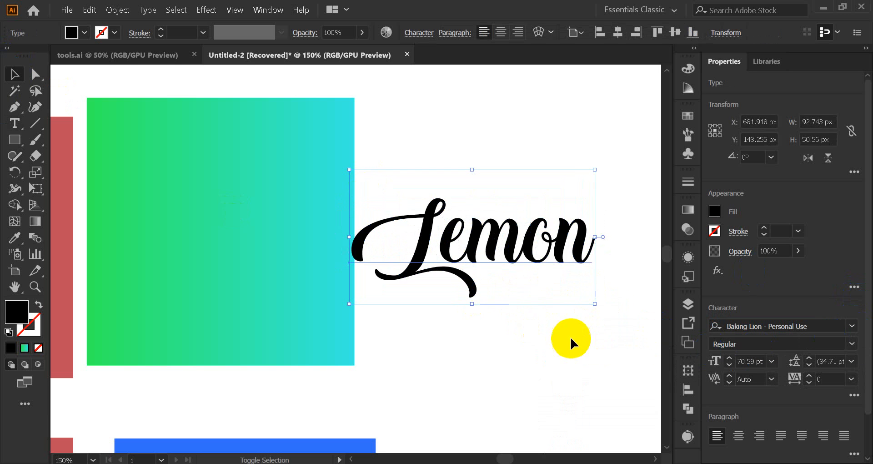
{"action": "left_click_drag", "start_coordinate": [519, 263], "coordinate": [560, 237]}
Step: Try to copy the green-to-cyan square's gradient onto the live "Lemon" text with the Eyedropper
{"action": "left_click", "coordinate": [14, 237]}
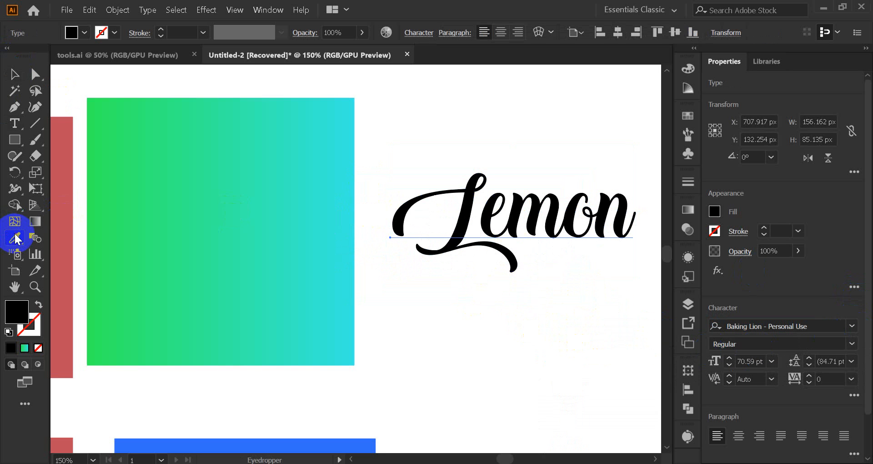
{"action": "left_click", "coordinate": [193, 200]}
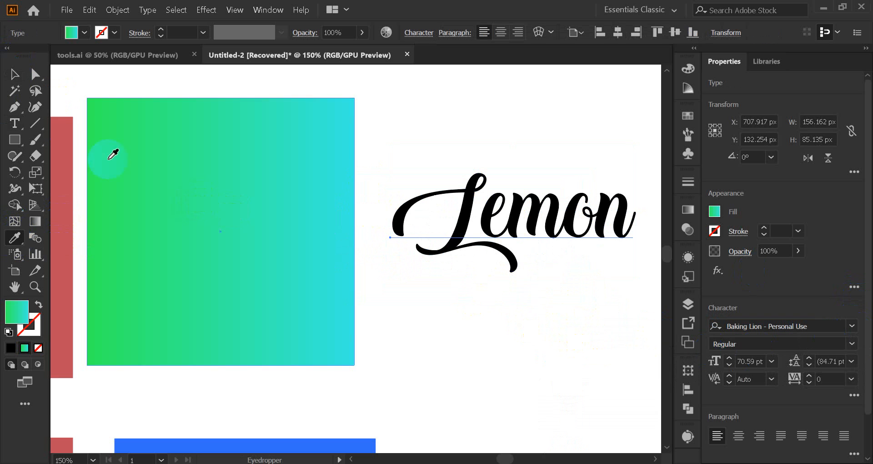
{"action": "left_click", "coordinate": [12, 74]}
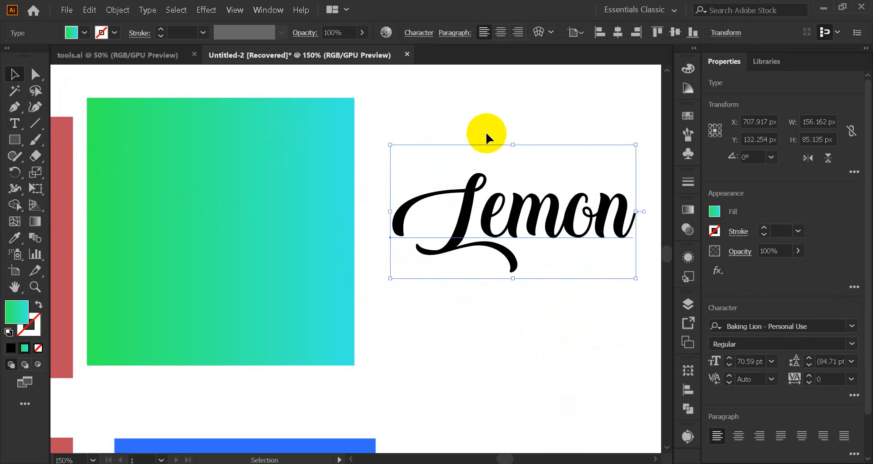
{"action": "left_click", "coordinate": [461, 122]}
{"action": "left_click", "coordinate": [499, 223]}
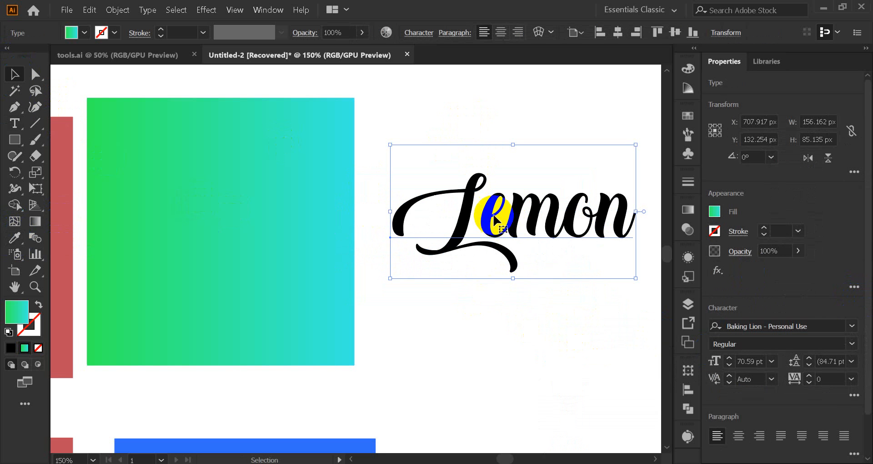
Step: Try outlining the "Lemon" text and shifting it about 6 px to the left, and undo both changes
{"action": "right_click", "coordinate": [495, 212]}
{"action": "left_click", "coordinate": [566, 294]}
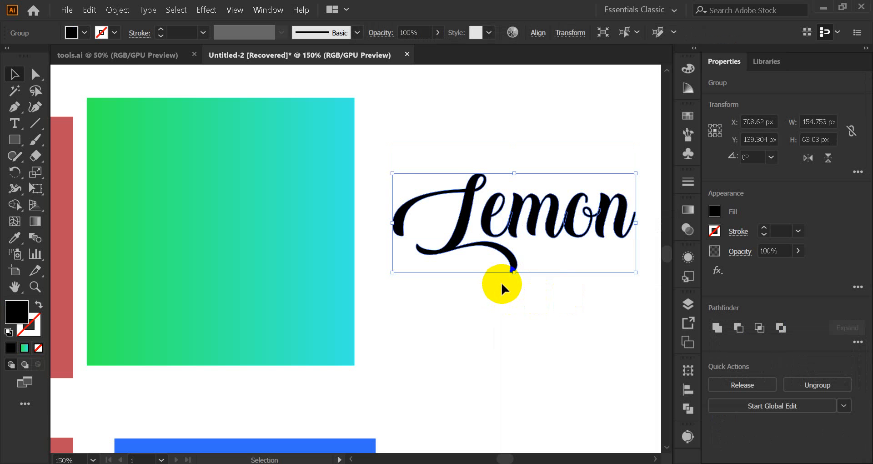
{"action": "left_click_drag", "start_coordinate": [497, 230], "coordinate": [487, 230]}
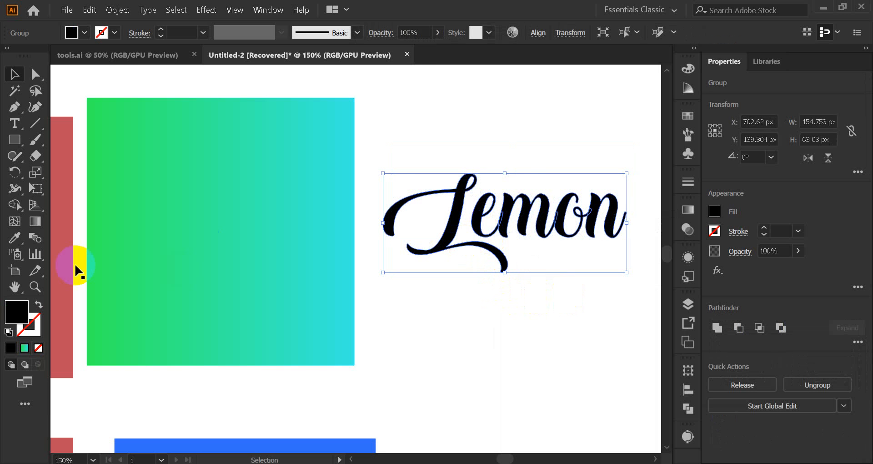
{"action": "left_click", "coordinate": [425, 131]}
{"action": "key", "text": "a"}
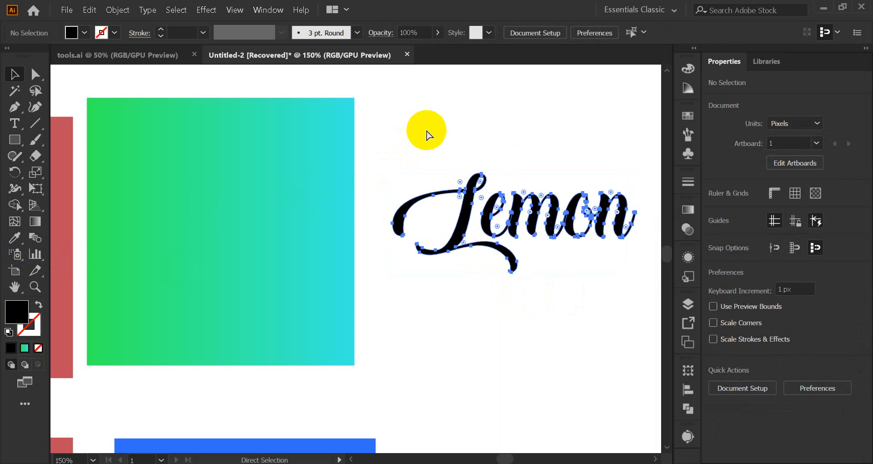
{"action": "key", "text": "ctrl+z"}
Step: Convert the "Lemon" text to outlines and fill it with the square's green-to-cyan gradient using the Eyedropper
{"action": "left_click", "coordinate": [490, 204]}
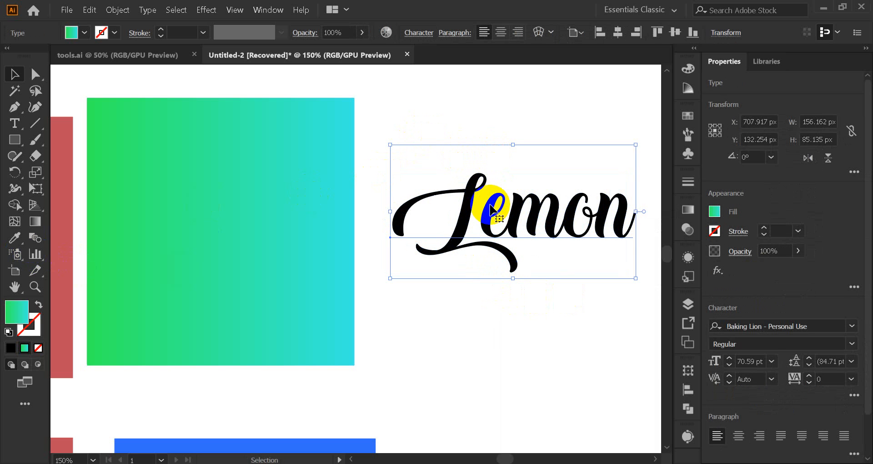
{"action": "right_click", "coordinate": [490, 207]}
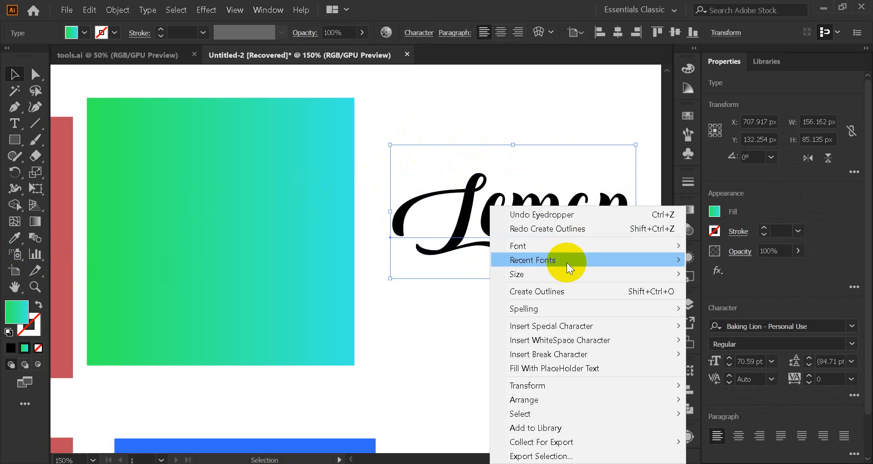
{"action": "left_click", "coordinate": [553, 290]}
{"action": "left_click", "coordinate": [15, 237]}
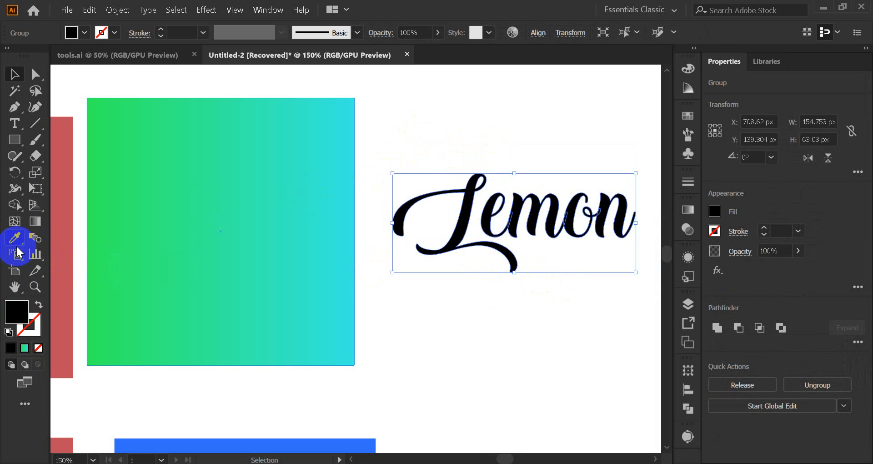
{"action": "left_click", "coordinate": [221, 196]}
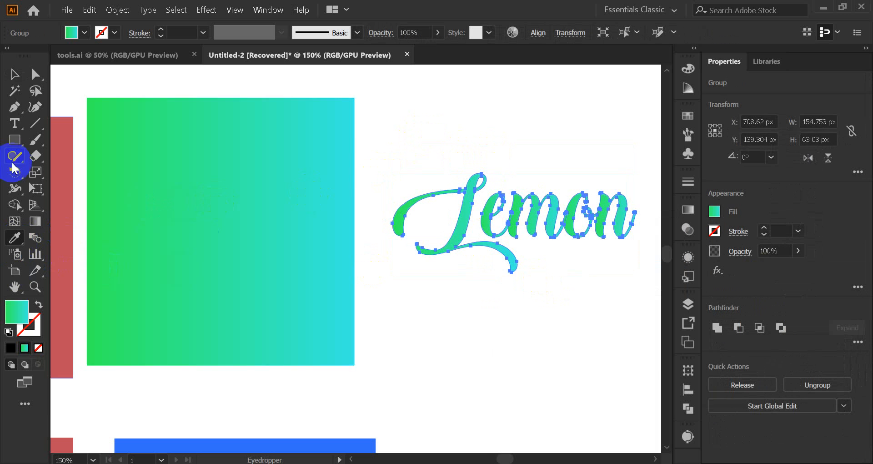
{"action": "left_click", "coordinate": [14, 74]}
{"action": "left_click", "coordinate": [461, 158]}
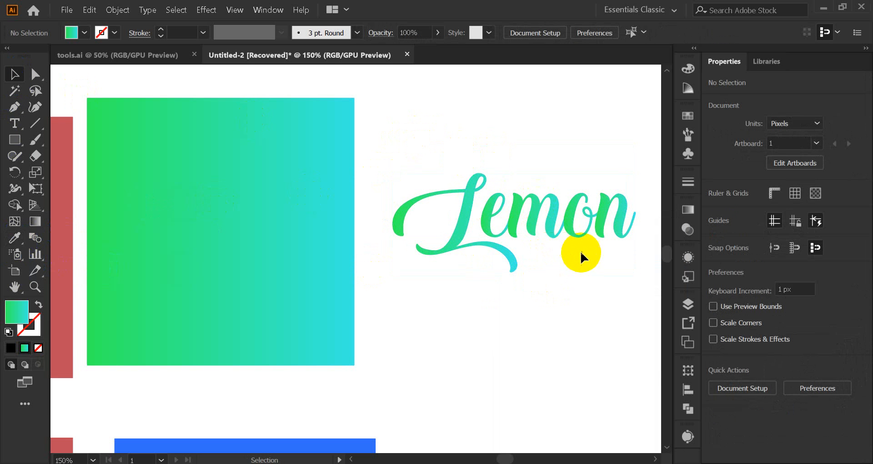
Step: Move the outlined "Lemon" group to about X 736 px, Y 138 px and deselect it
{"action": "left_click_drag", "start_coordinate": [580, 250], "coordinate": [411, 297]}
{"action": "scroll", "coordinate": [425, 273], "scroll_direction": "up", "scroll_amount": 3}
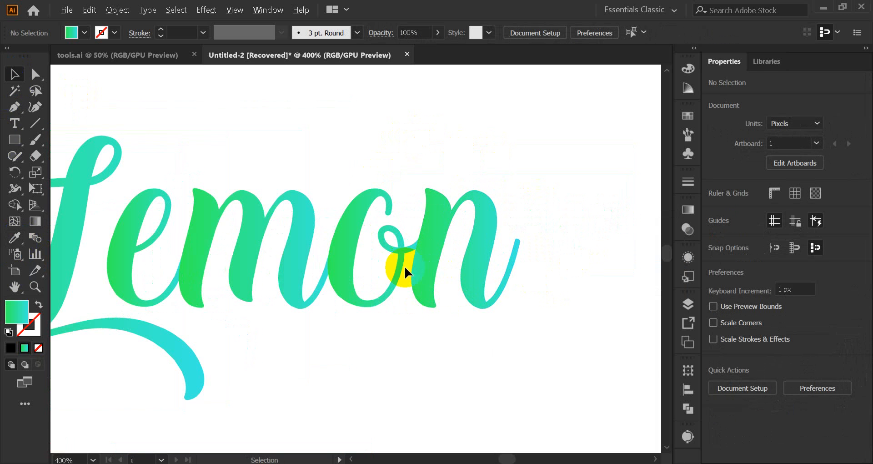
{"action": "left_click_drag", "start_coordinate": [342, 266], "coordinate": [388, 266]}
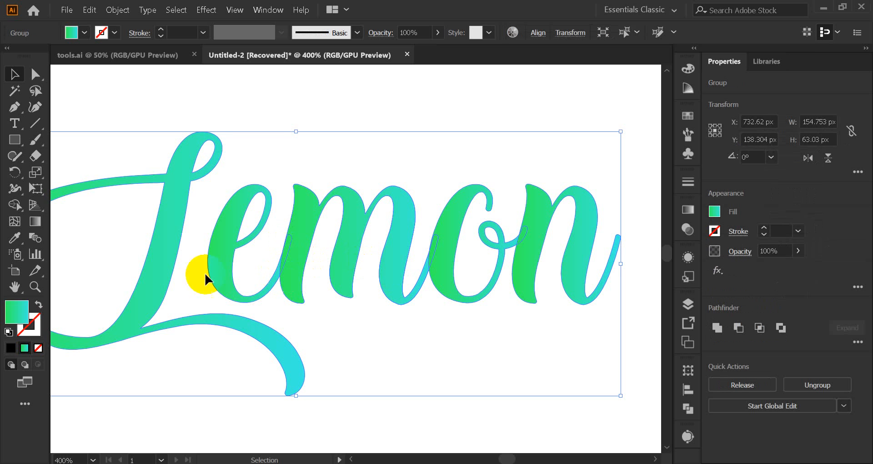
{"action": "left_click_drag", "start_coordinate": [298, 272], "coordinate": [308, 274]}
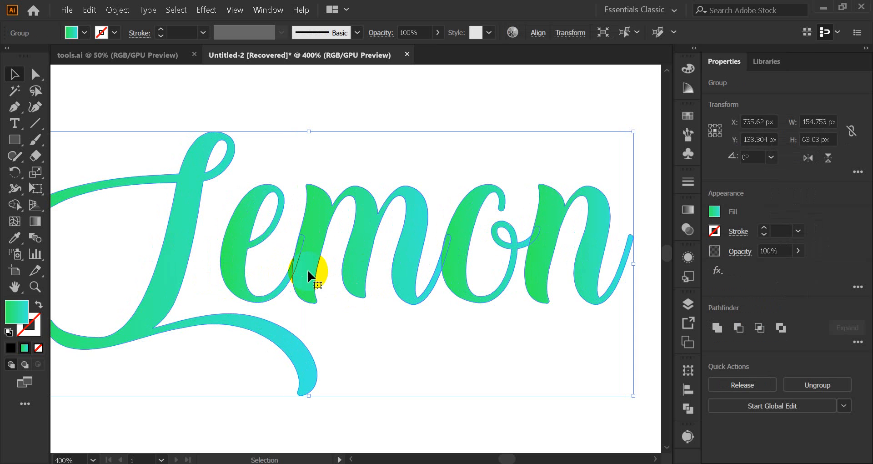
{"action": "scroll", "coordinate": [309, 275], "scroll_direction": "down", "scroll_amount": 1}
{"action": "left_click", "coordinate": [276, 149]}
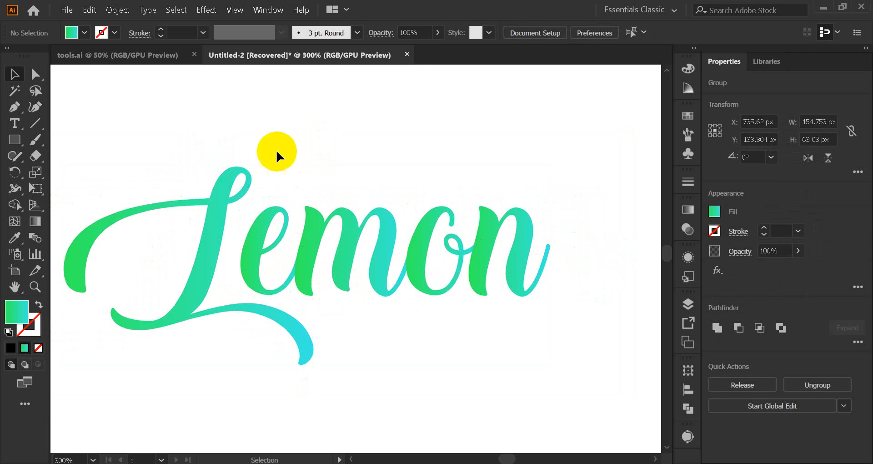
Step: Sweep one continuous gradient across all the outlined letters with the Gradient tool, trying several diagonal directions
{"action": "left_click", "coordinate": [249, 237]}
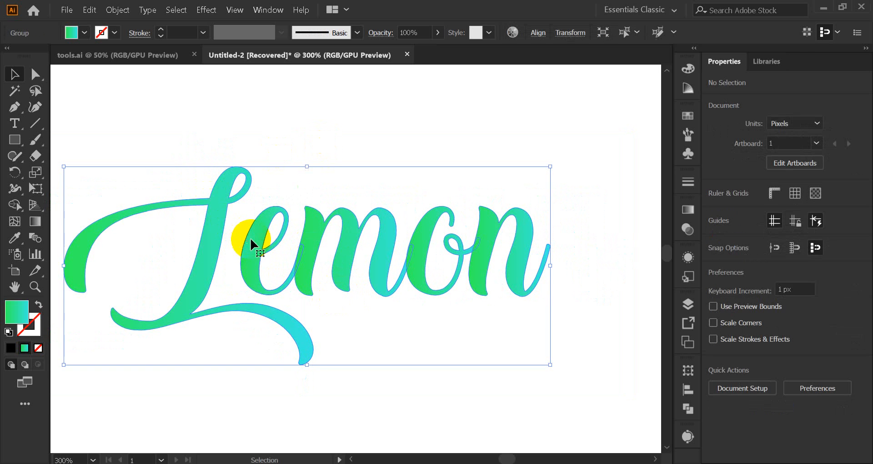
{"action": "left_click", "coordinate": [36, 221]}
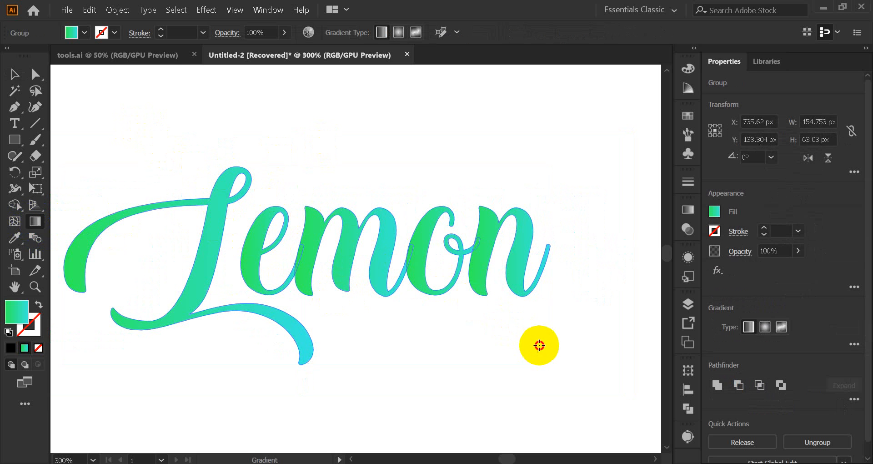
{"action": "left_click_drag", "start_coordinate": [424, 146], "coordinate": [286, 376]}
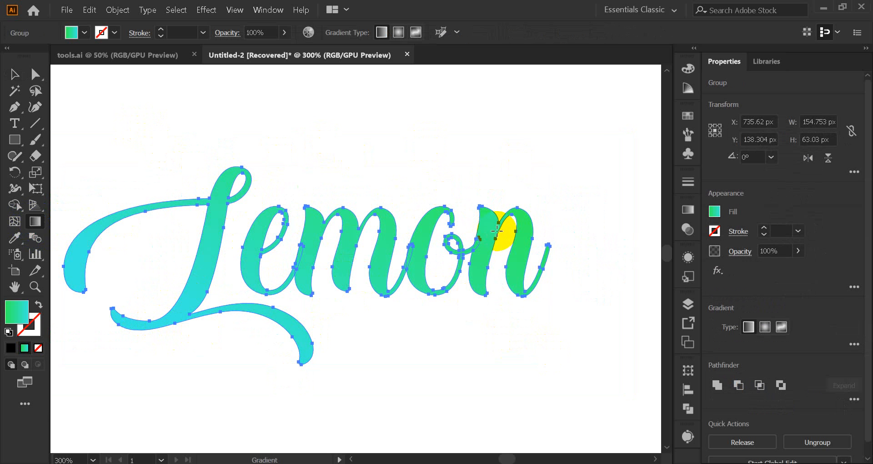
{"action": "left_click_drag", "start_coordinate": [572, 138], "coordinate": [203, 328]}
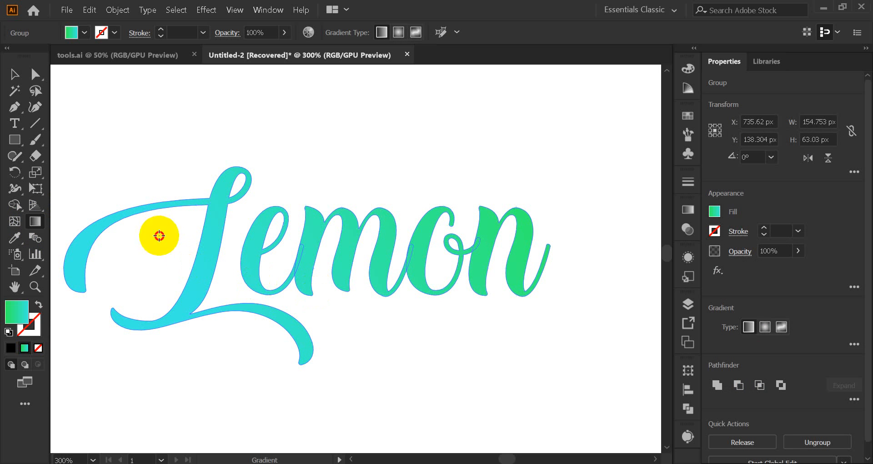
{"action": "left_click_drag", "start_coordinate": [159, 236], "coordinate": [247, 306]}
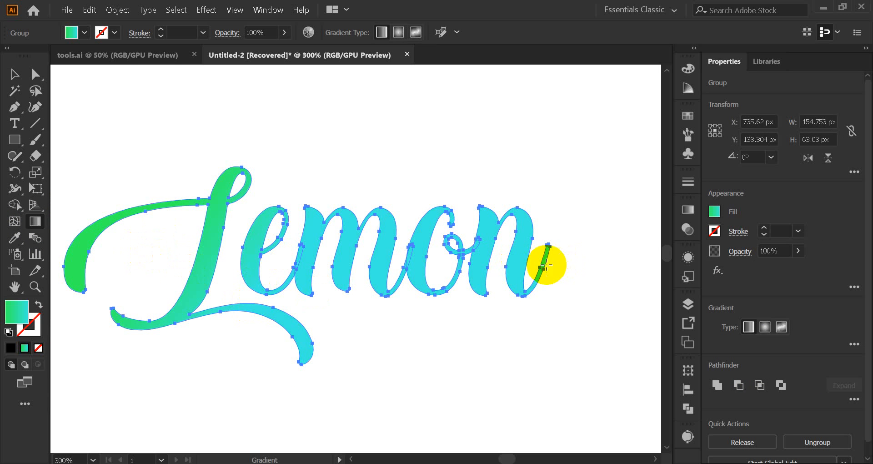
{"action": "left_click_drag", "start_coordinate": [487, 154], "coordinate": [424, 314]}
{"action": "left_click_drag", "start_coordinate": [296, 358], "coordinate": [359, 220]}
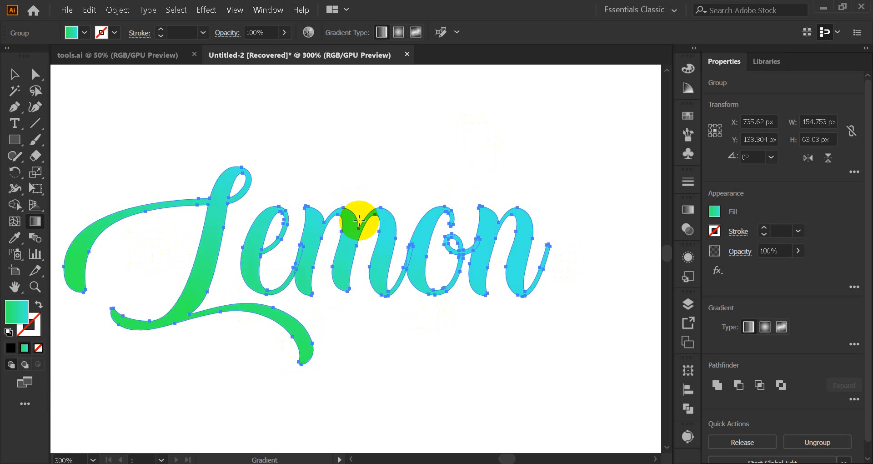
Step: Reselect the outlined word and redraw its linear gradient across all letters at an angle of about -52.5°
{"action": "scroll", "coordinate": [366, 226], "scroll_direction": "down", "scroll_amount": 5}
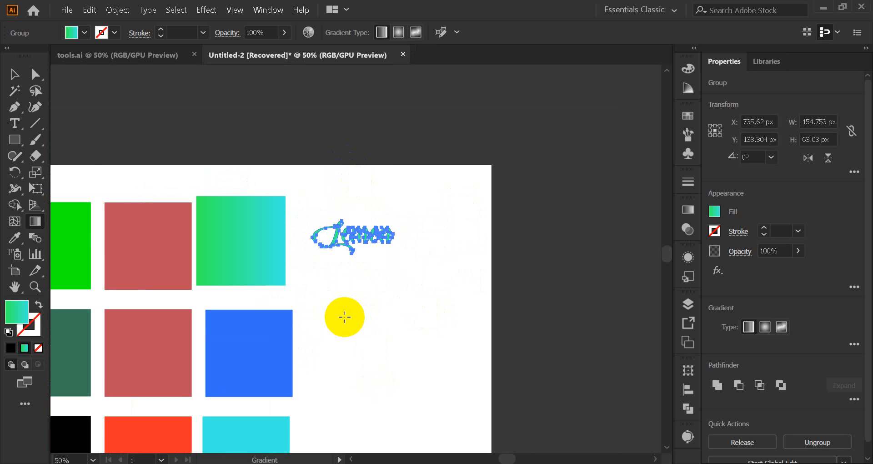
{"action": "left_click", "coordinate": [13, 74]}
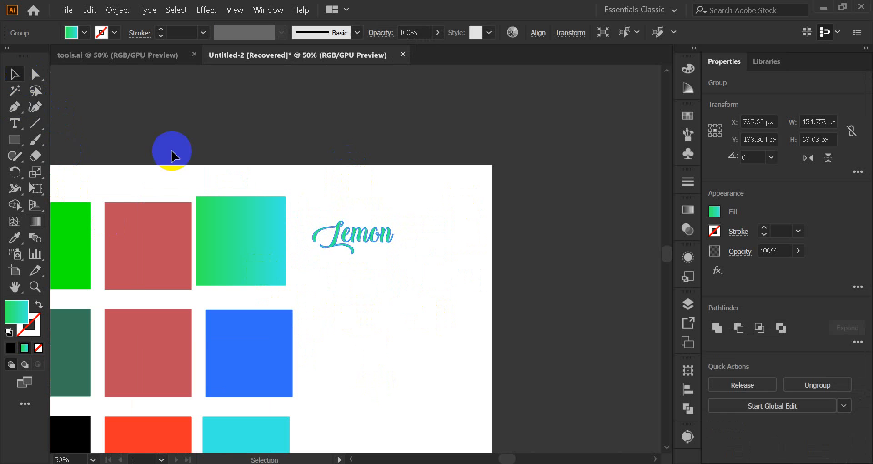
{"action": "left_click", "coordinate": [323, 268]}
{"action": "left_click", "coordinate": [358, 242]}
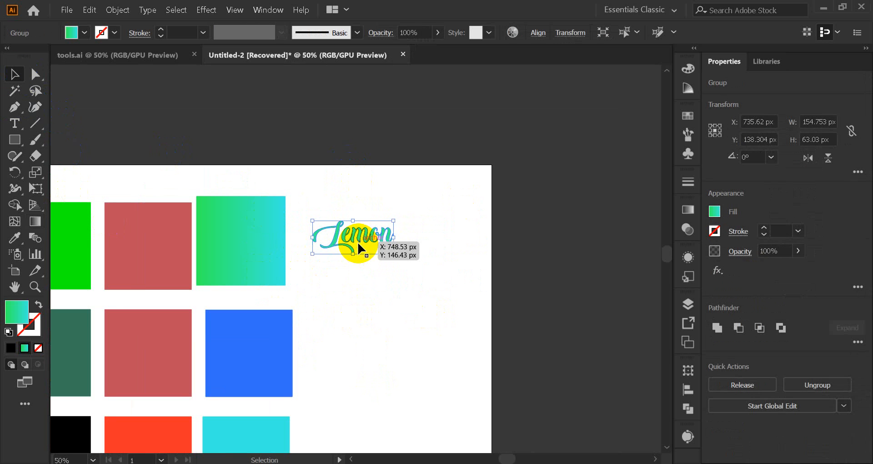
{"action": "scroll", "coordinate": [358, 242], "scroll_direction": "up", "scroll_amount": 4}
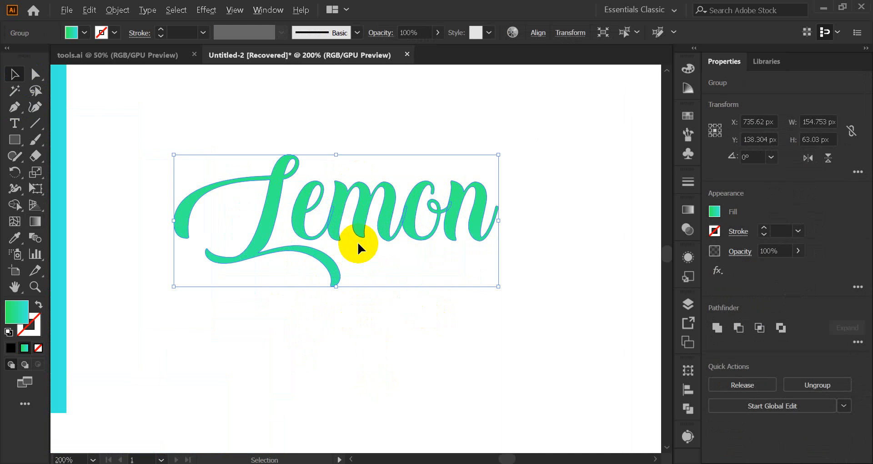
{"action": "left_click", "coordinate": [35, 221]}
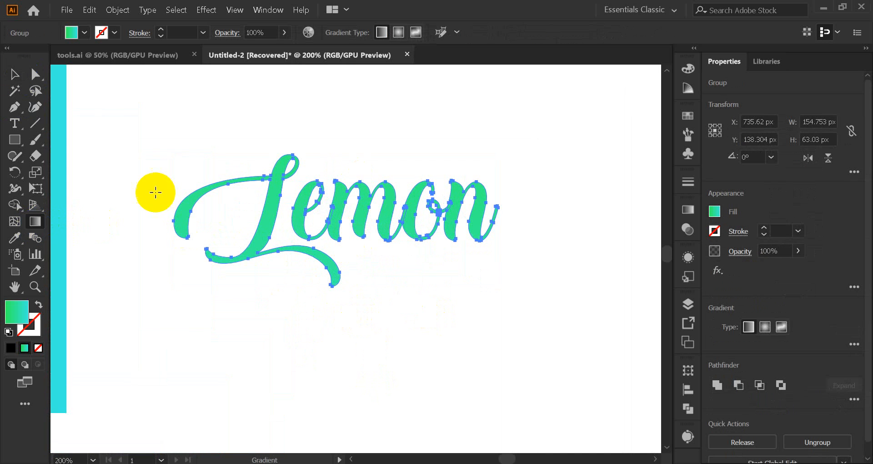
{"action": "left_click", "coordinate": [349, 215]}
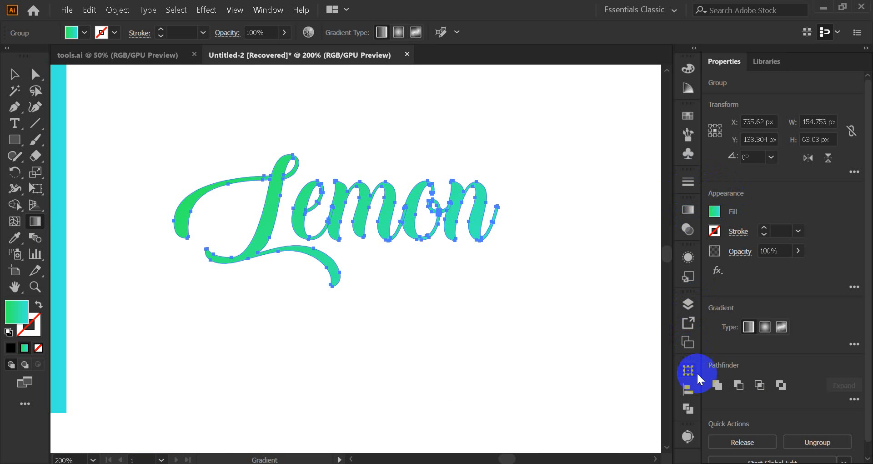
Step: Change the cyan end stop of the word's gradient to the red swatch
{"action": "left_click", "coordinate": [688, 210]}
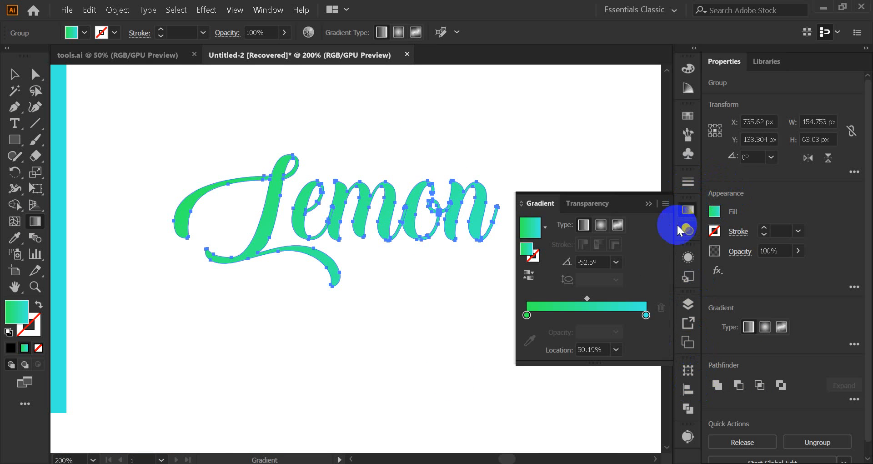
{"action": "left_click", "coordinate": [645, 315]}
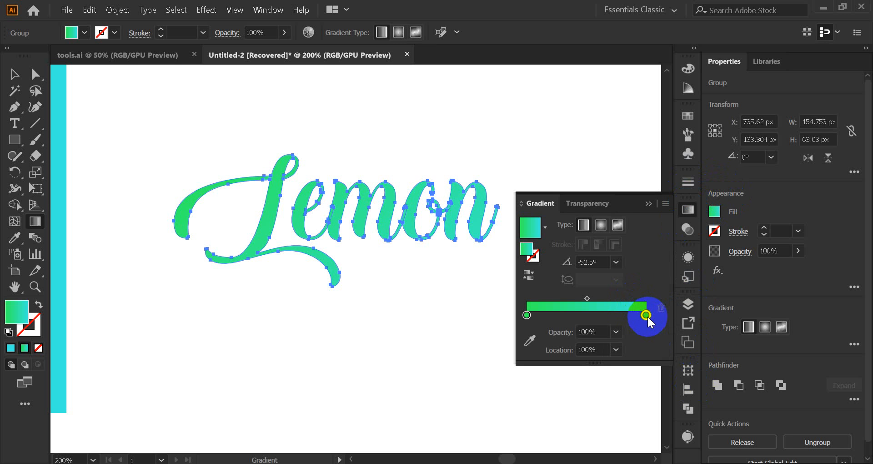
{"action": "double_click", "coordinate": [646, 315]}
{"action": "left_click", "coordinate": [576, 181]}
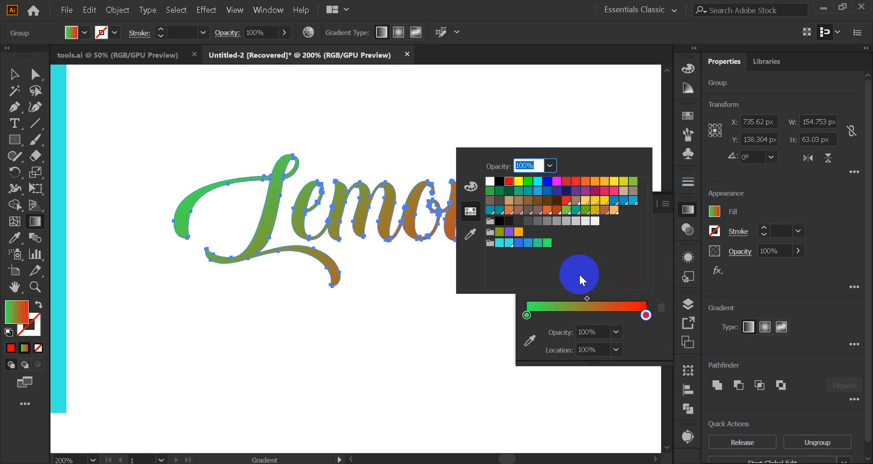
Step: Change the green start stop of the word's gradient to the cyan swatch and close the gradient settings
{"action": "left_click", "coordinate": [527, 315]}
{"action": "double_click", "coordinate": [526, 315]}
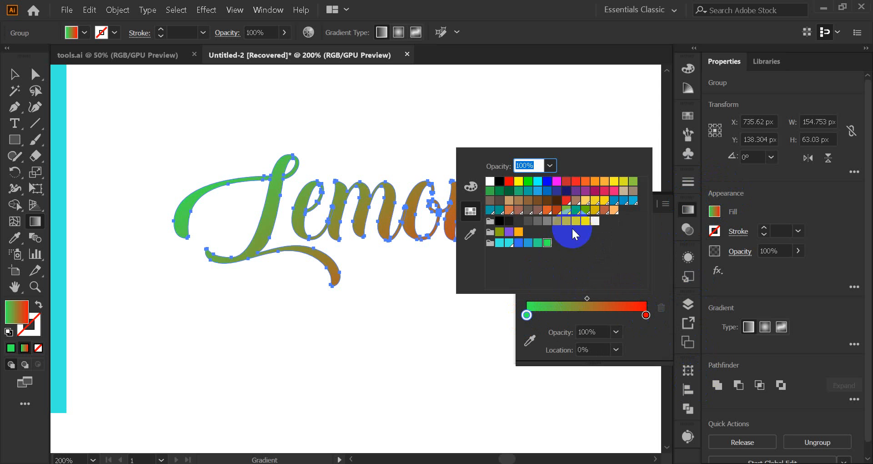
{"action": "left_click", "coordinate": [546, 241]}
{"action": "left_click", "coordinate": [499, 244]}
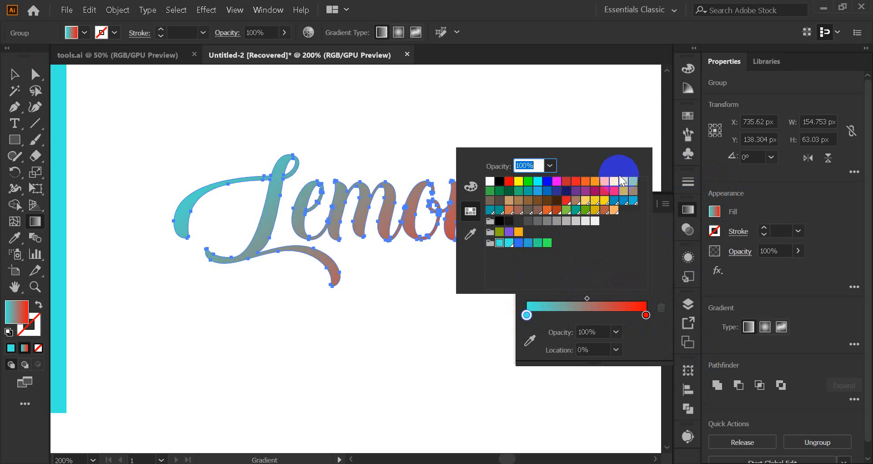
{"action": "left_click", "coordinate": [12, 71]}
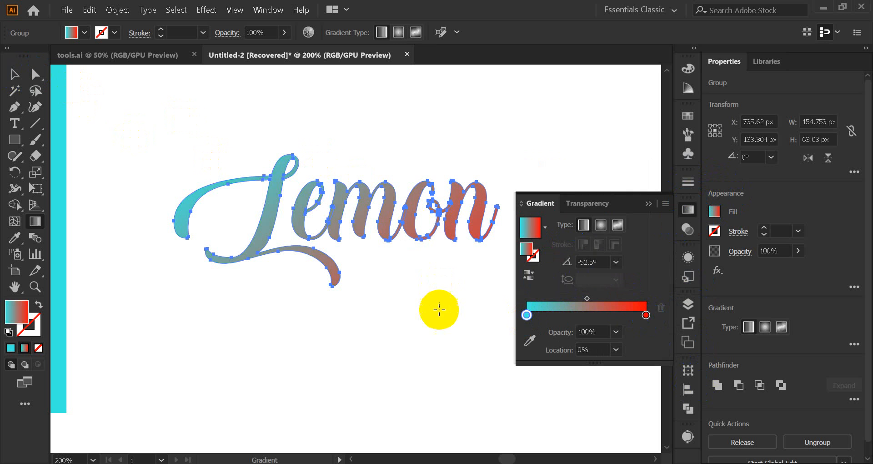
{"action": "left_click", "coordinate": [648, 206]}
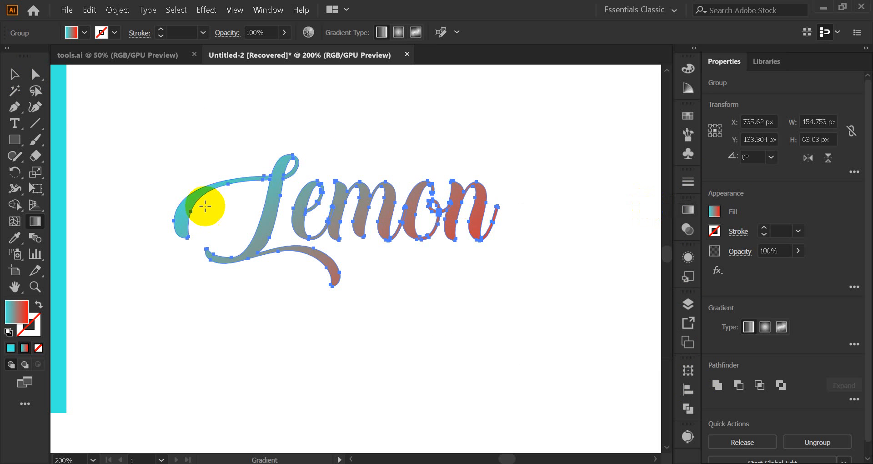
Step: Reselect the outlined word and try preset gradient angles of -150° and -30° on its fill
{"action": "left_click", "coordinate": [13, 74]}
{"action": "left_click", "coordinate": [347, 164]}
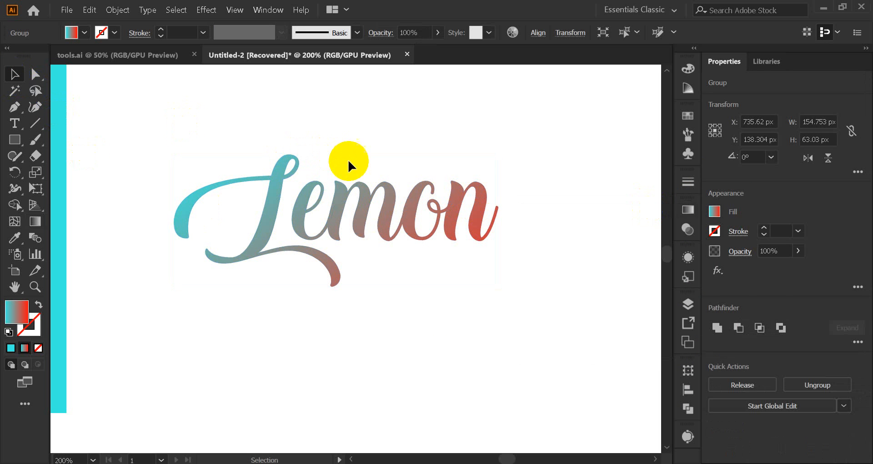
{"action": "left_click", "coordinate": [332, 212]}
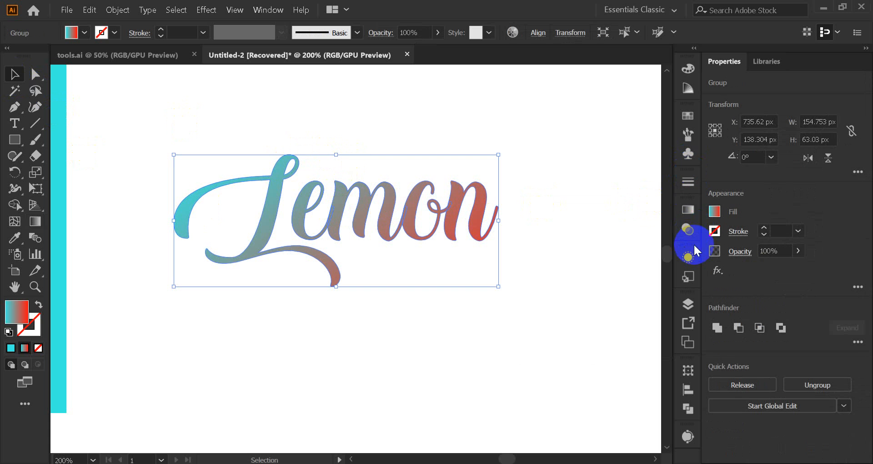
{"action": "left_click", "coordinate": [688, 211]}
{"action": "left_click", "coordinate": [616, 262]}
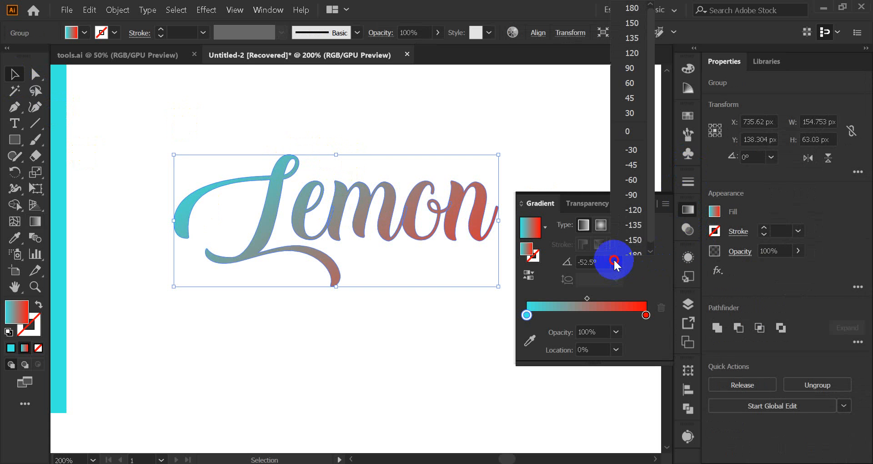
{"action": "left_click", "coordinate": [630, 239]}
{"action": "left_click", "coordinate": [596, 266]}
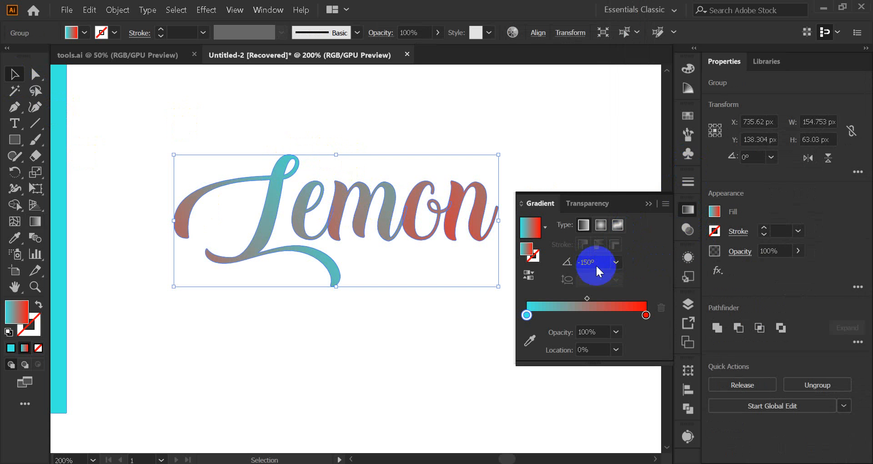
{"action": "left_click", "coordinate": [616, 262]}
{"action": "left_click", "coordinate": [633, 152]}
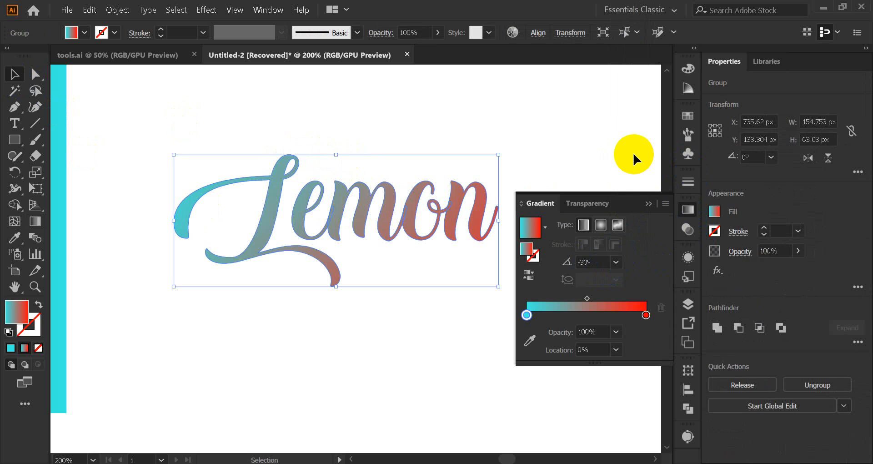
{"action": "left_click", "coordinate": [655, 209]}
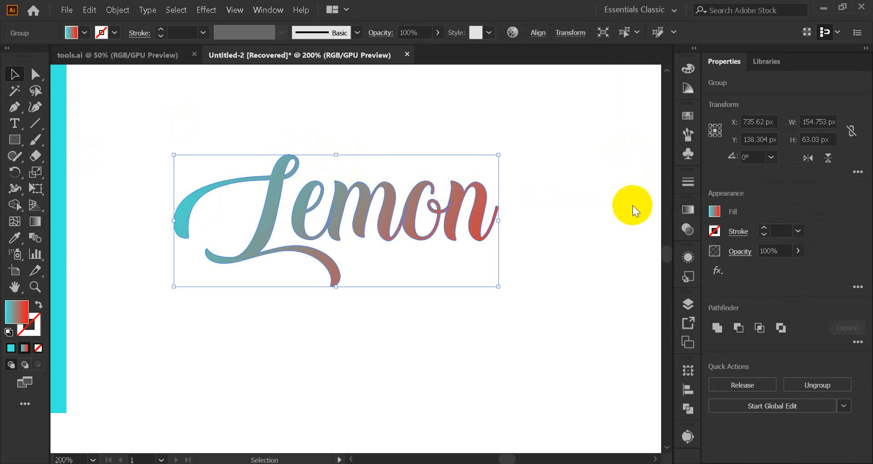
Step: Redraw the word's gradient in several directions with the Gradient tool, finishing nearly vertical from cyan above to red below, and deselect the word
{"action": "left_click", "coordinate": [35, 221]}
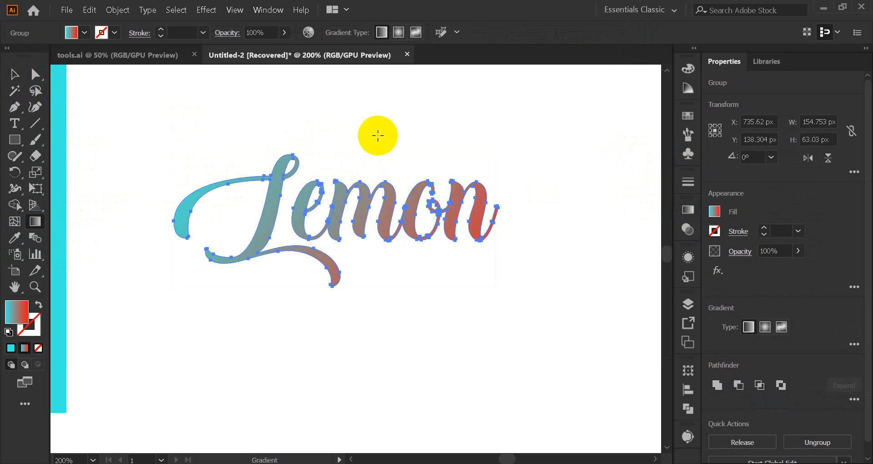
{"action": "left_click_drag", "start_coordinate": [373, 125], "coordinate": [351, 311]}
{"action": "left_click_drag", "start_coordinate": [409, 131], "coordinate": [406, 253]}
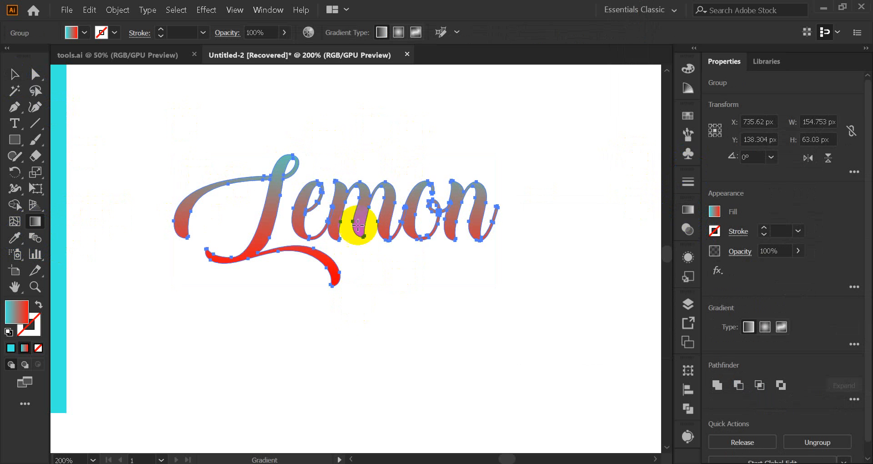
{"action": "left_click_drag", "start_coordinate": [238, 177], "coordinate": [284, 98]}
{"action": "left_click_drag", "start_coordinate": [235, 160], "coordinate": [332, 221]}
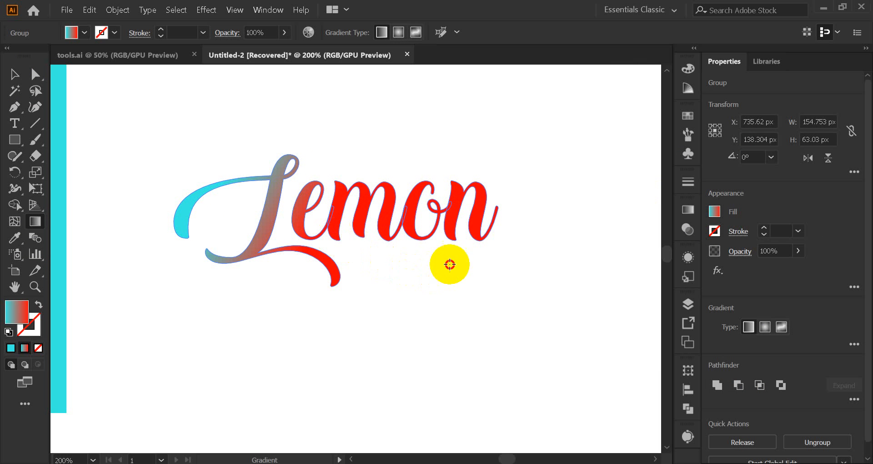
{"action": "left_click_drag", "start_coordinate": [450, 264], "coordinate": [450, 264]}
{"action": "left_click_drag", "start_coordinate": [187, 153], "coordinate": [364, 226]}
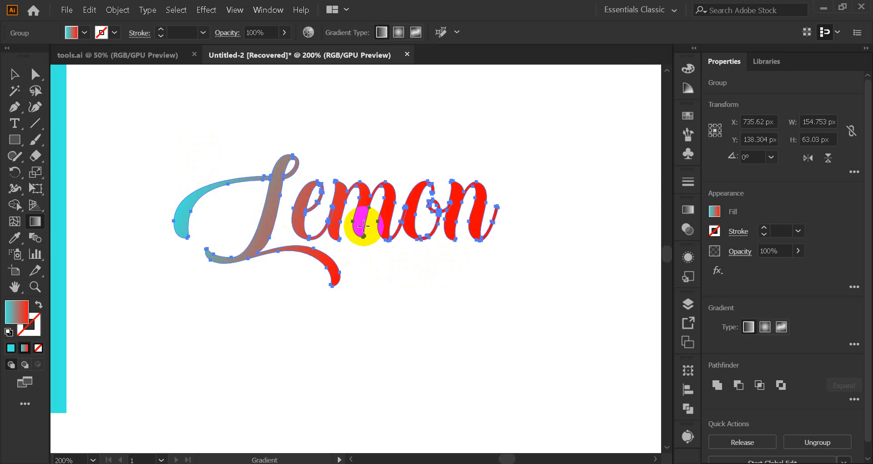
{"action": "left_click_drag", "start_coordinate": [347, 191], "coordinate": [370, 248]}
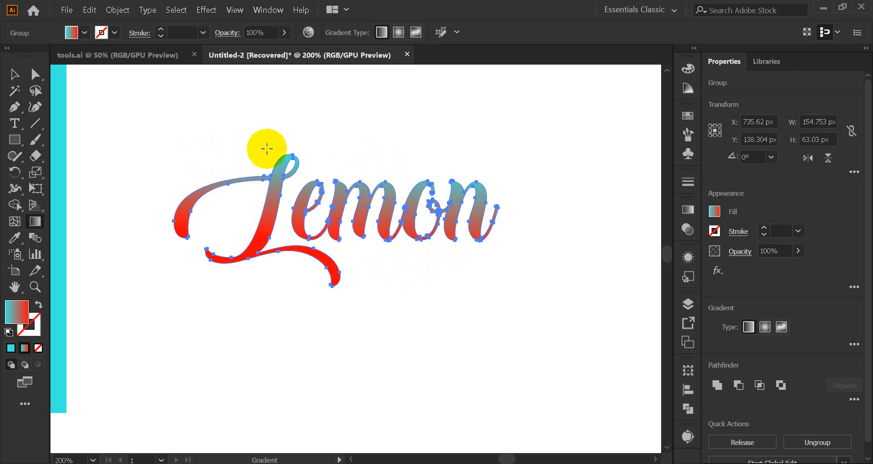
{"action": "left_click", "coordinate": [15, 73]}
{"action": "left_click", "coordinate": [111, 132]}
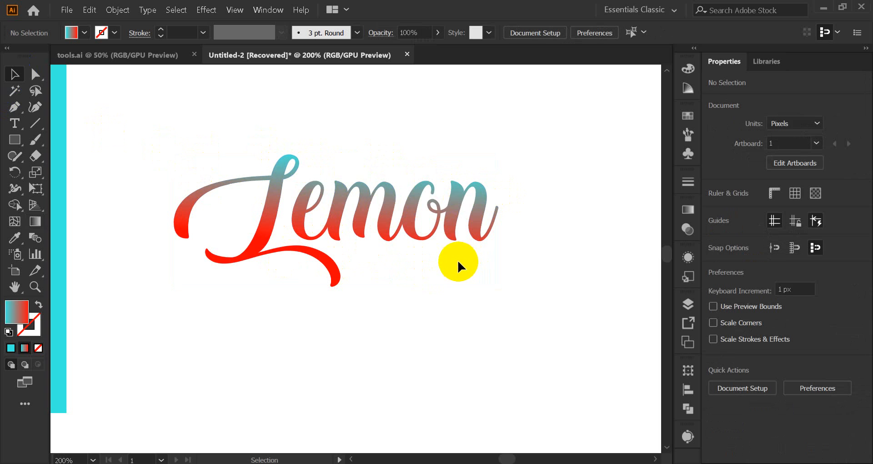
{"action": "scroll", "coordinate": [455, 261], "scroll_direction": "down", "scroll_amount": 3}
{"action": "scroll", "coordinate": [448, 262], "scroll_direction": "up", "scroll_amount": 2}
{"action": "scroll", "coordinate": [447, 259], "scroll_direction": "up", "scroll_amount": 1}
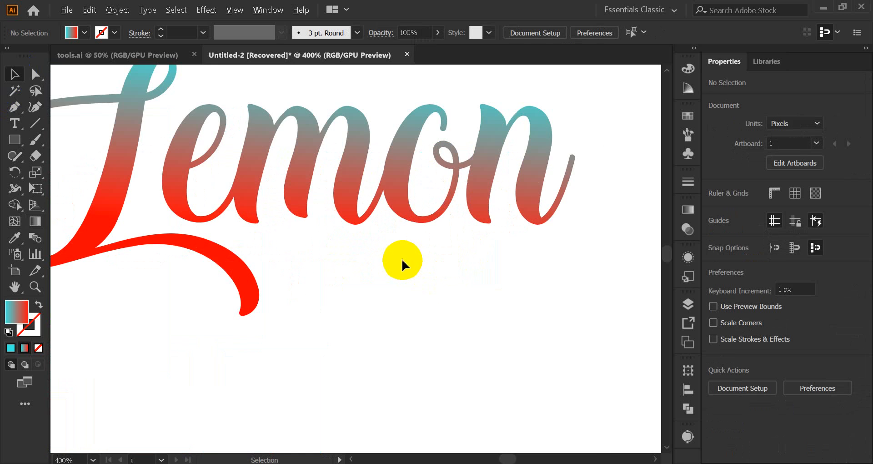
{"action": "scroll", "coordinate": [402, 259], "scroll_direction": "down", "scroll_amount": 1}
{"action": "left_click_drag", "start_coordinate": [374, 259], "coordinate": [423, 329]}
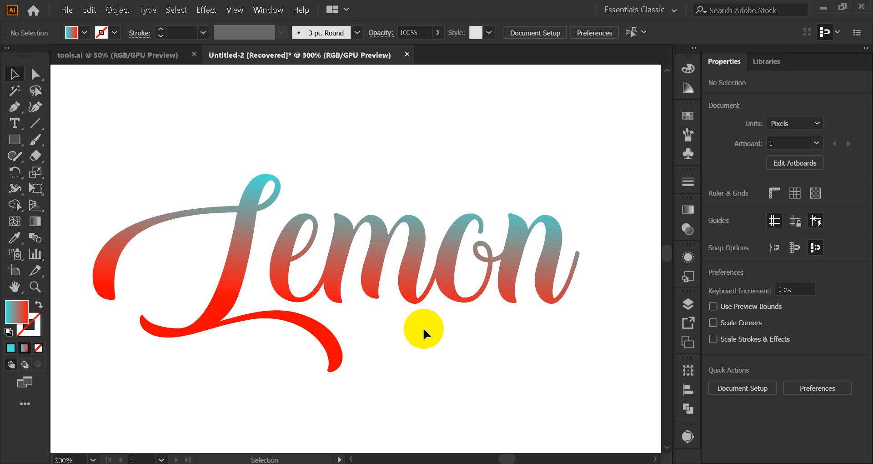
Step: Place a copy of the gradient-filled Lemon lettering directly below the original
{"action": "scroll", "coordinate": [391, 309], "scroll_direction": "down", "scroll_amount": 3}
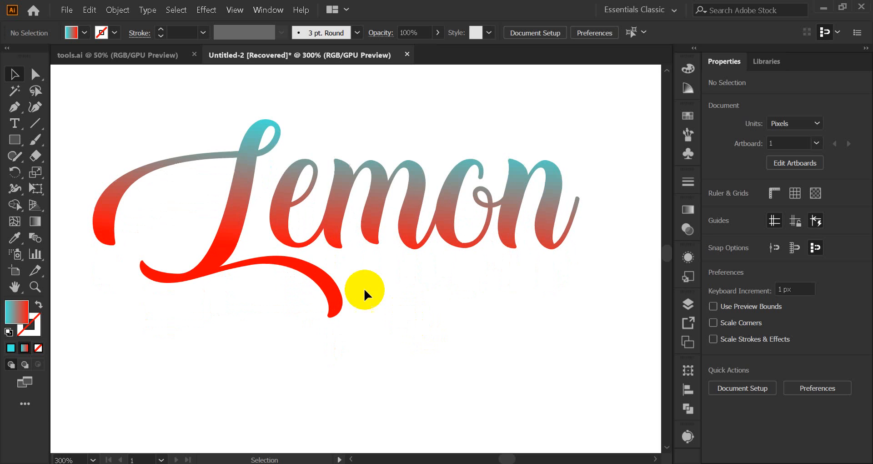
{"action": "left_click_drag", "start_coordinate": [335, 230], "coordinate": [349, 321]}
{"action": "scroll", "coordinate": [342, 178], "scroll_direction": "down", "scroll_amount": 2}
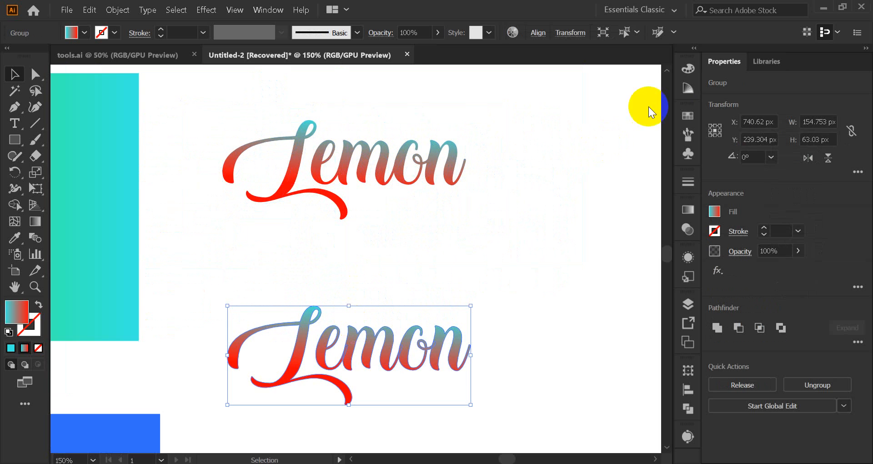
Step: Fill the lower Lemon copy with solid black and move it slightly up towards the original
{"action": "left_click", "coordinate": [686, 119]}
{"action": "left_click", "coordinate": [546, 152]}
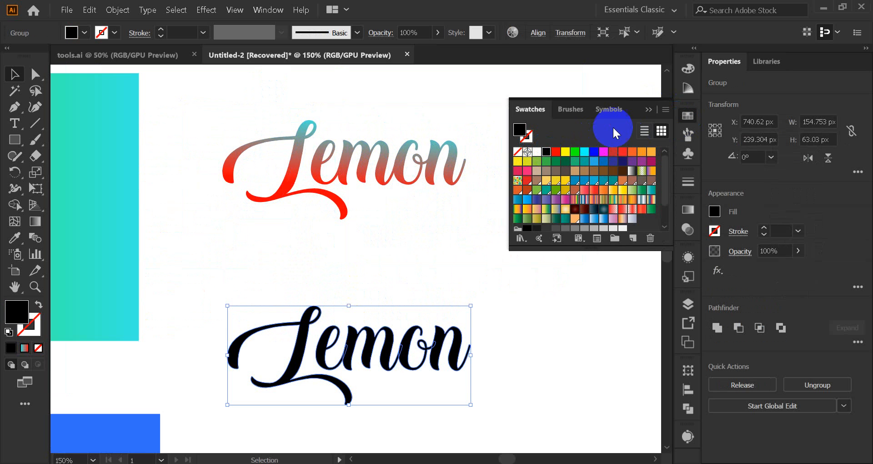
{"action": "left_click", "coordinate": [652, 110]}
{"action": "left_click", "coordinate": [537, 198]}
{"action": "scroll", "coordinate": [455, 232], "scroll_direction": "down", "scroll_amount": 1}
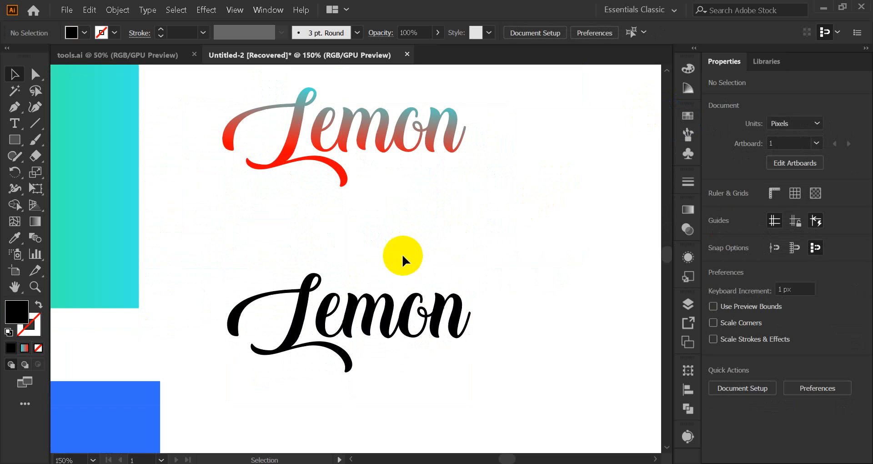
{"action": "left_click_drag", "start_coordinate": [350, 312], "coordinate": [355, 284]}
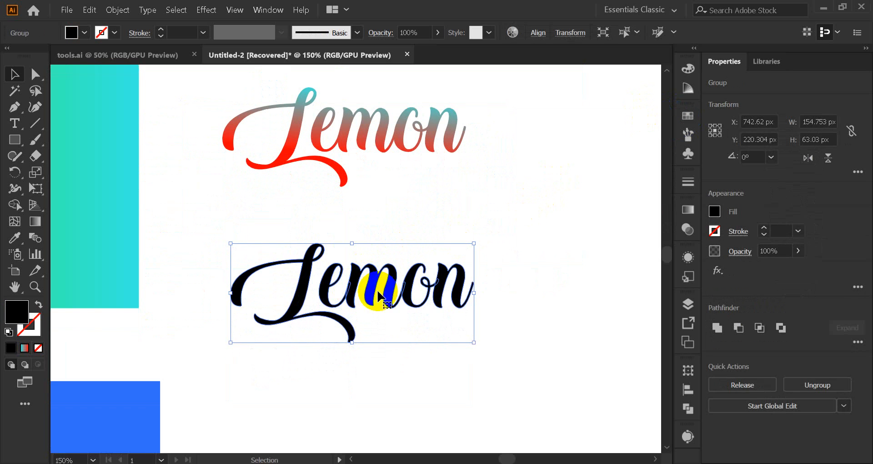
Step: Apply a linear gradient to the lower Lemon lettering with a green start stop and a blue HKS 49 E end stop
{"action": "left_click", "coordinate": [688, 210]}
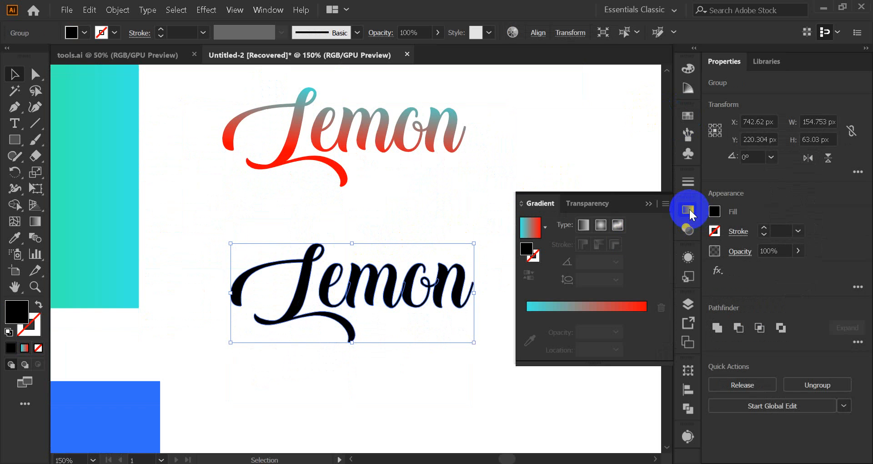
{"action": "left_click", "coordinate": [530, 313]}
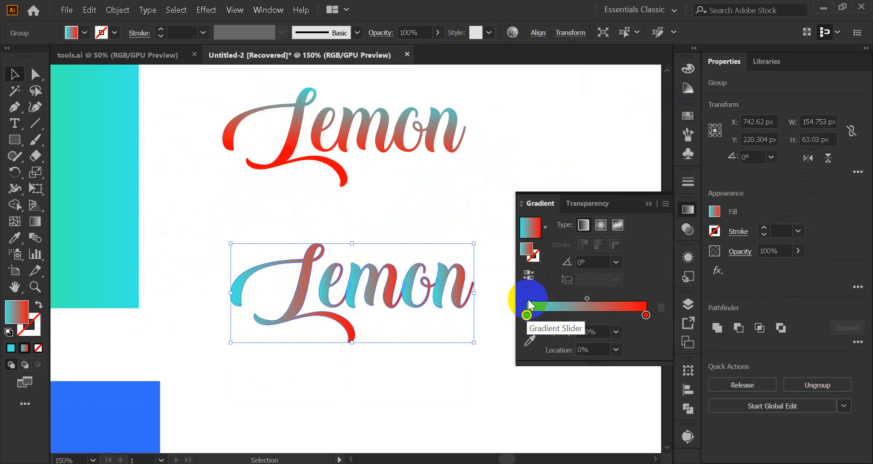
{"action": "double_click", "coordinate": [526, 315]}
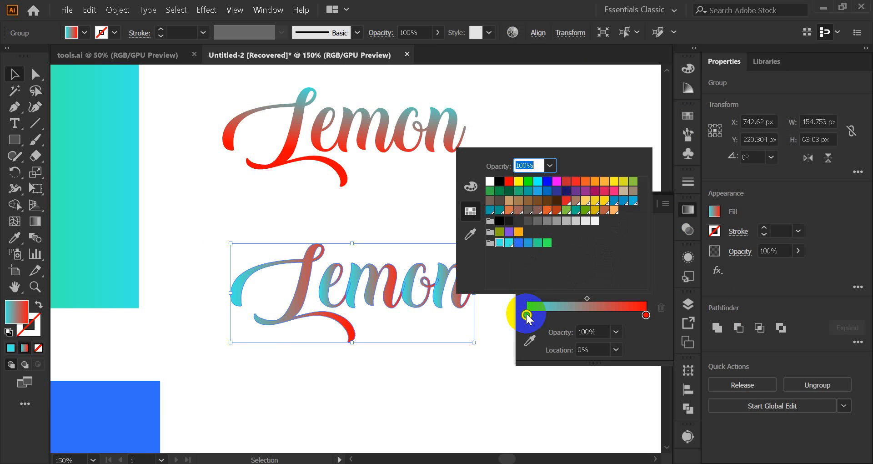
{"action": "left_click", "coordinate": [547, 243]}
{"action": "left_click", "coordinate": [646, 314]}
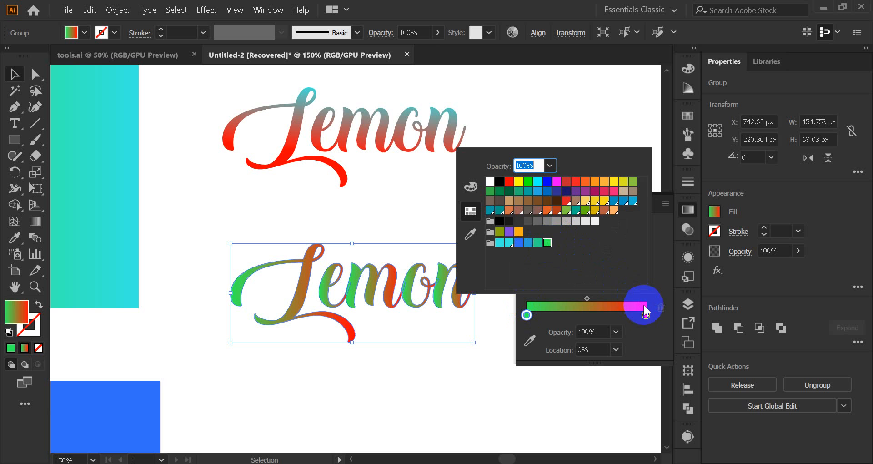
{"action": "double_click", "coordinate": [646, 314]}
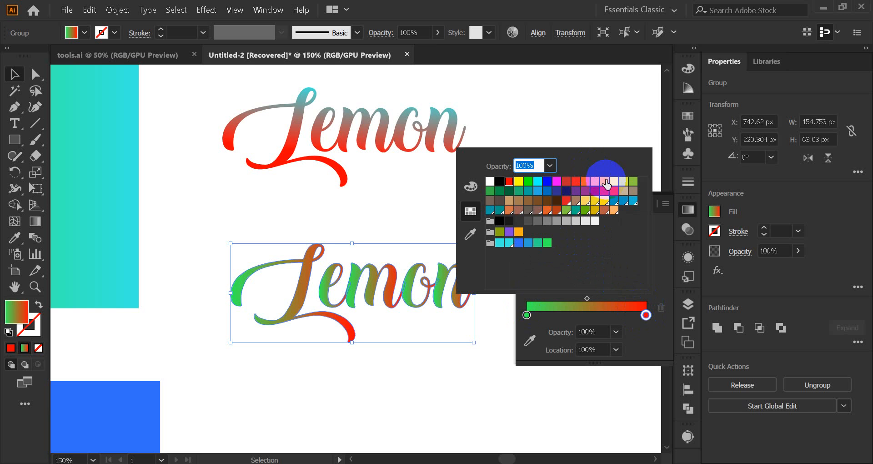
{"action": "left_click", "coordinate": [626, 201]}
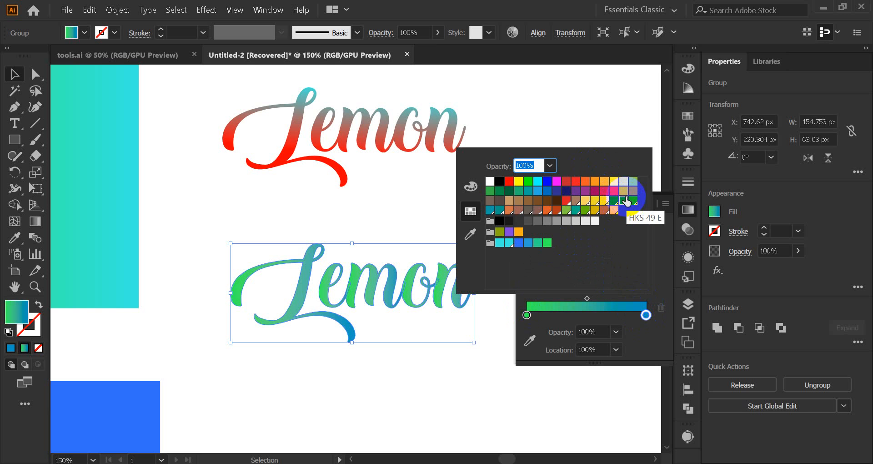
{"action": "left_click", "coordinate": [689, 115]}
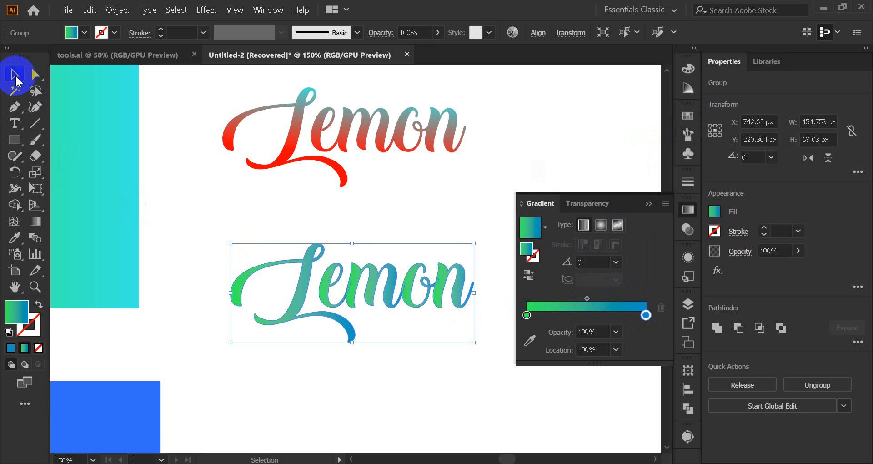
Step: Try the radial gradient type on the lower Lemon lettering and switch it back to linear
{"action": "left_click", "coordinate": [601, 226]}
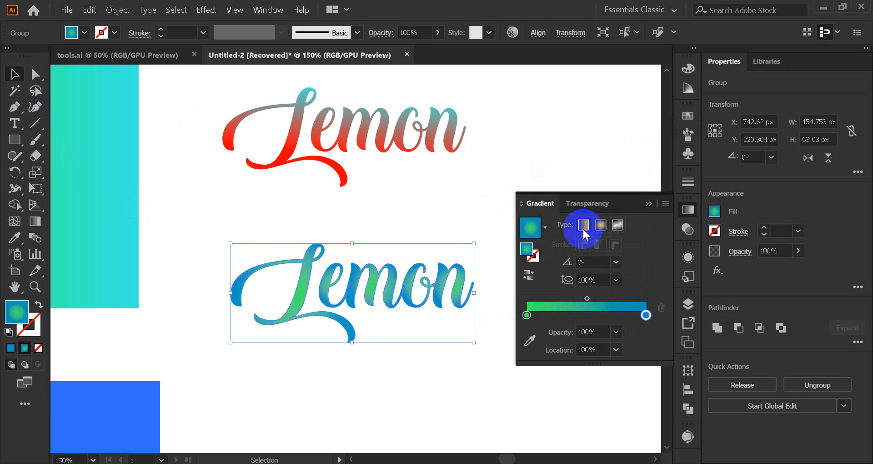
{"action": "left_click", "coordinate": [583, 224]}
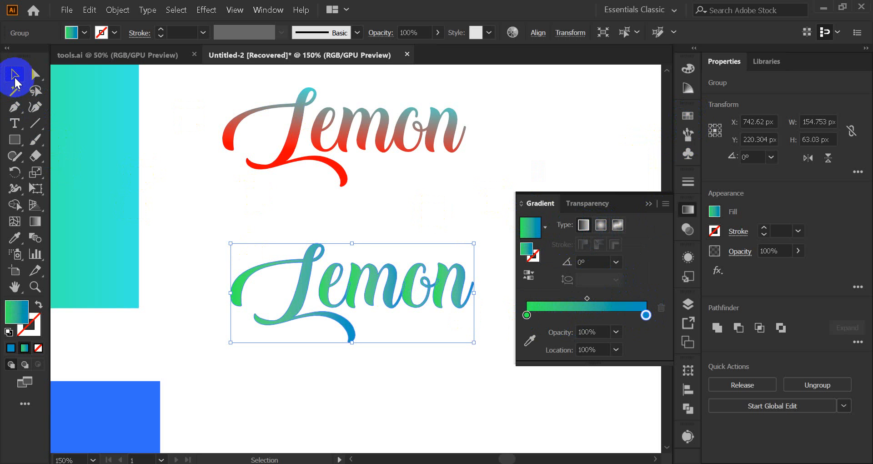
{"action": "left_click", "coordinate": [656, 203]}
{"action": "left_click", "coordinate": [555, 214]}
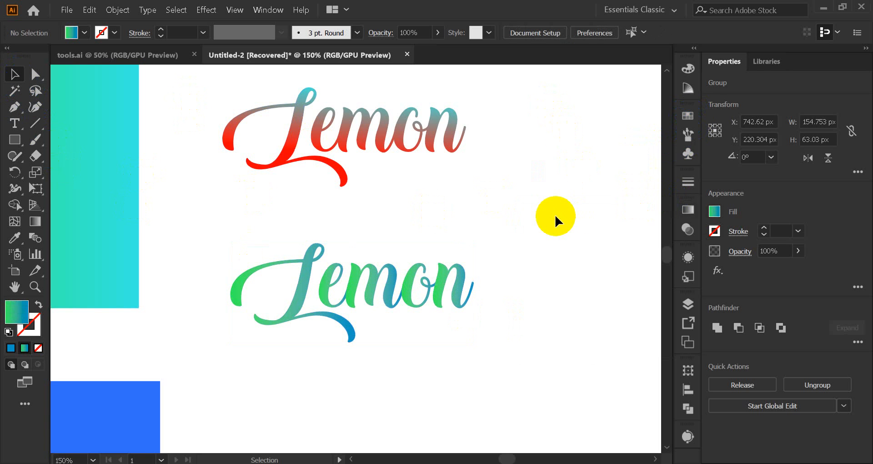
Step: Try a gradient angle of -30° on the lower Lemon lettering and reset it to 0°
{"action": "left_click", "coordinate": [398, 287]}
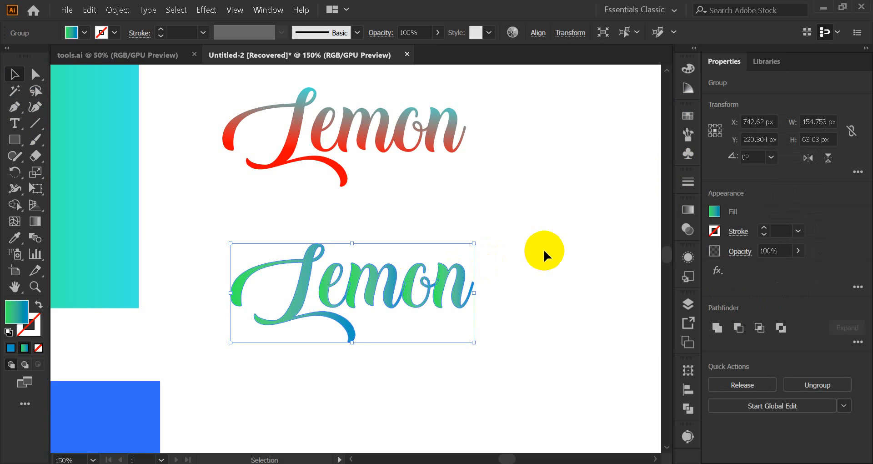
{"action": "left_click", "coordinate": [688, 210]}
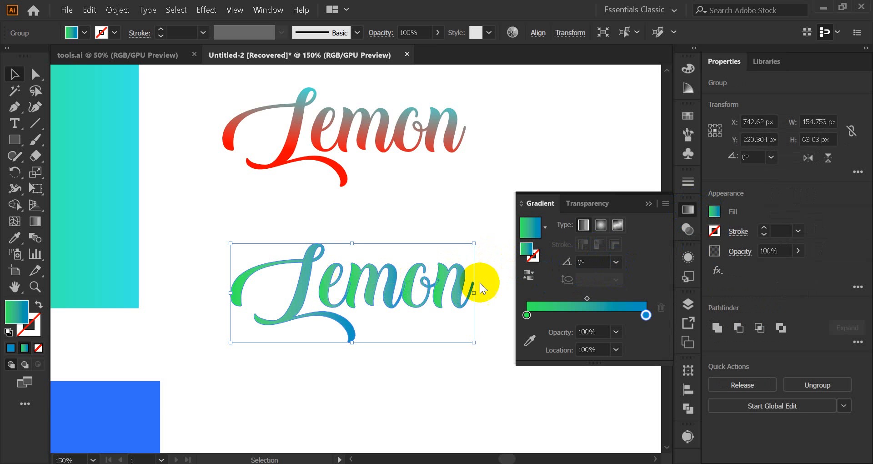
{"action": "left_click", "coordinate": [620, 263]}
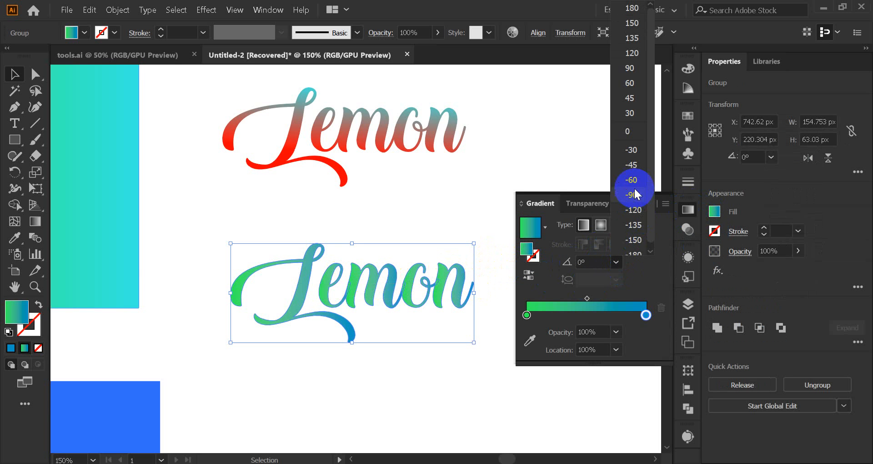
{"action": "left_click", "coordinate": [634, 154]}
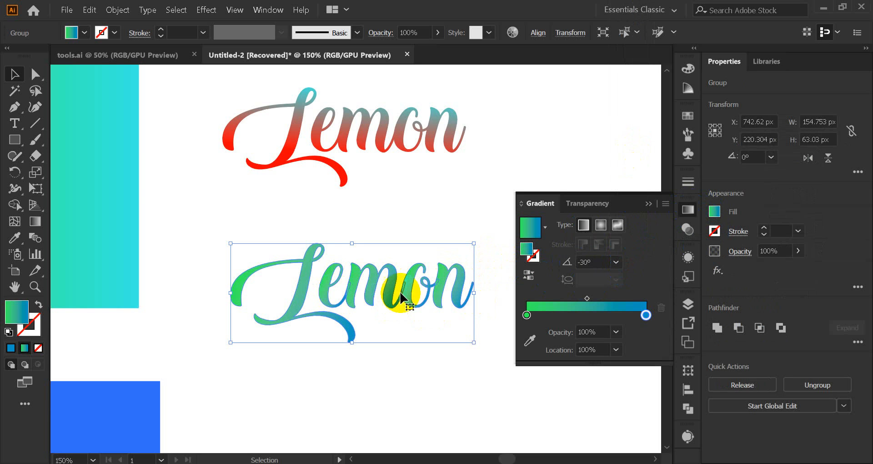
{"action": "left_click", "coordinate": [616, 261]}
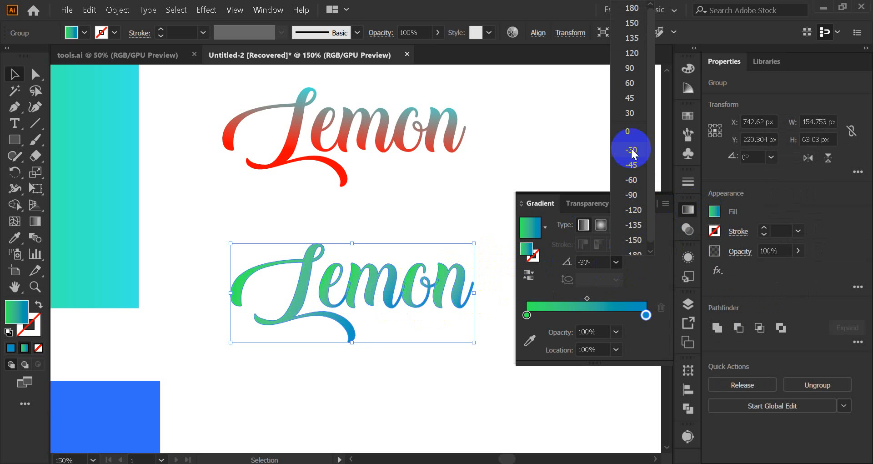
{"action": "left_click", "coordinate": [626, 134]}
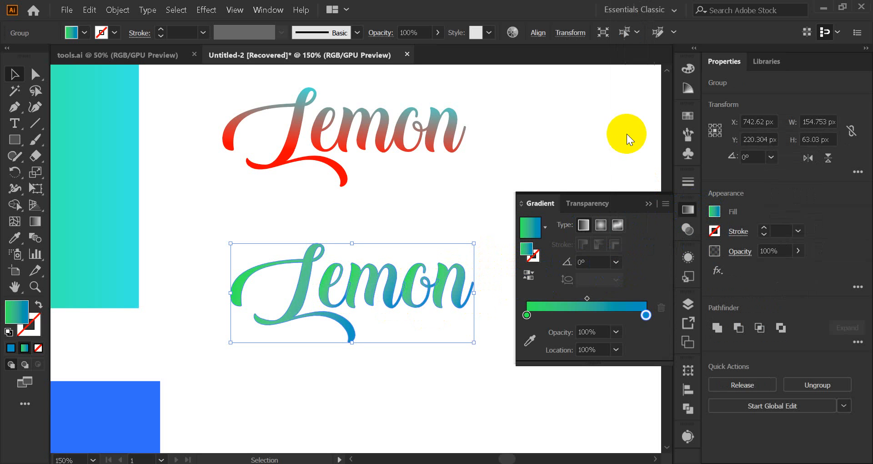
Step: Shift the midpoint between the green and blue gradient stops to a location of about 67%
{"action": "left_click", "coordinate": [587, 298]}
{"action": "left_click_drag", "start_coordinate": [593, 293], "coordinate": [615, 291]}
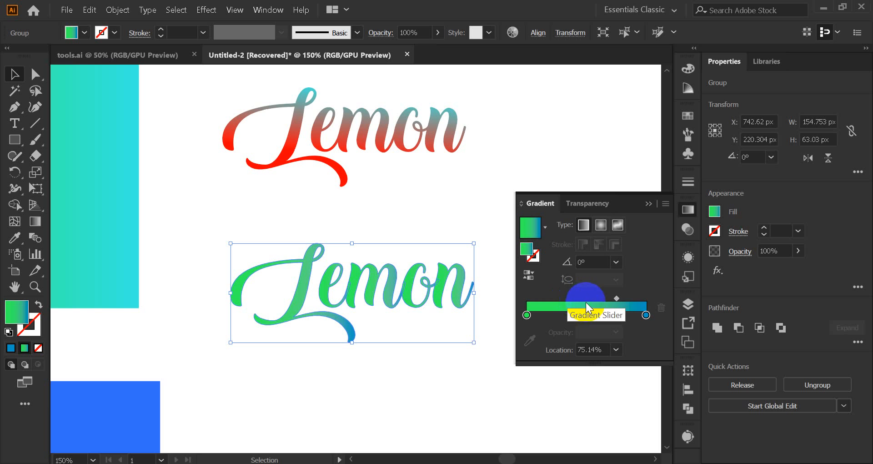
{"action": "mouse_move", "coordinate": [608, 300]}
{"action": "left_mouse_down"}
{"action": "mouse_move", "coordinate": [585, 304]}
{"action": "mouse_move", "coordinate": [608, 296]}
{"action": "left_mouse_up"}
{"action": "left_click", "coordinate": [656, 196]}
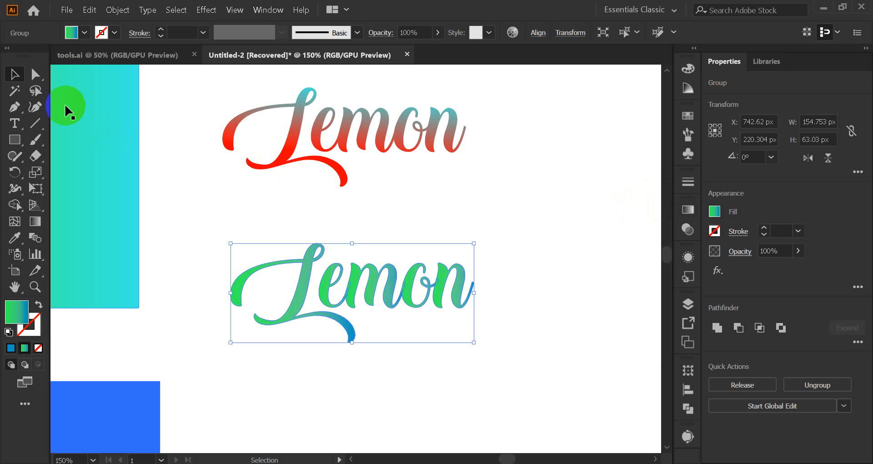
{"action": "left_click", "coordinate": [193, 191]}
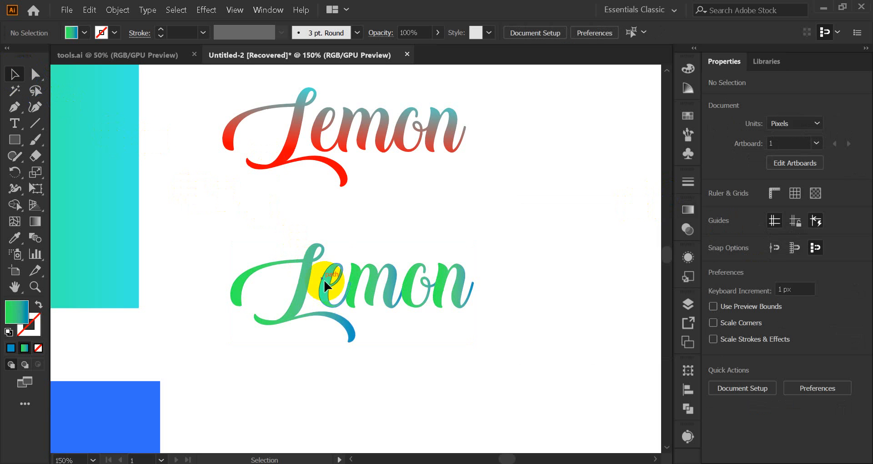
Step: Use the Gradient tool to spread one gradient across the whole lower Lemon lettering, from green at its top to blue at its base
{"action": "left_click", "coordinate": [325, 305]}
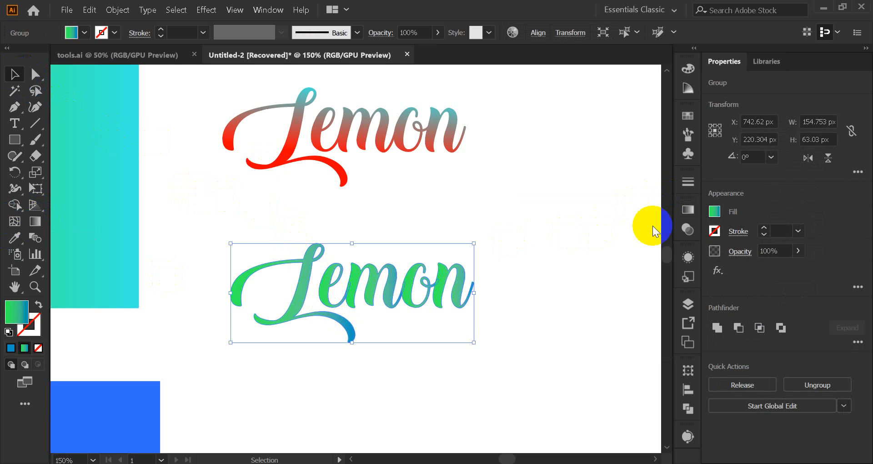
{"action": "left_click", "coordinate": [685, 210]}
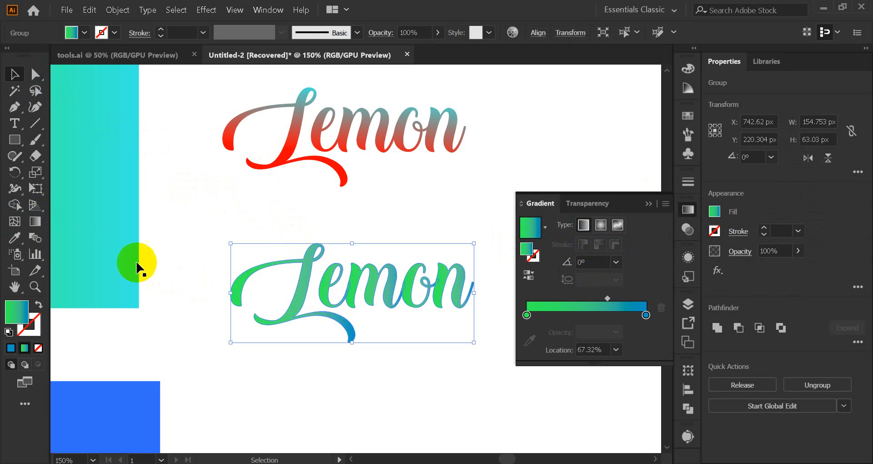
{"action": "left_click", "coordinate": [35, 221]}
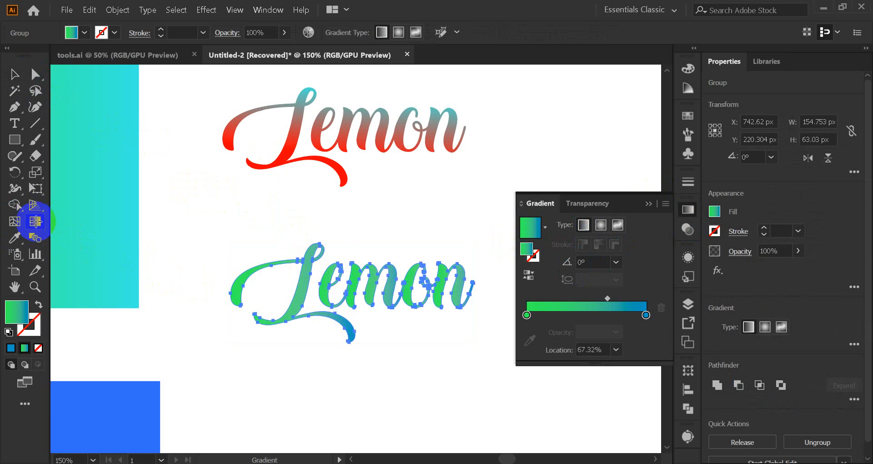
{"action": "left_click", "coordinate": [643, 204]}
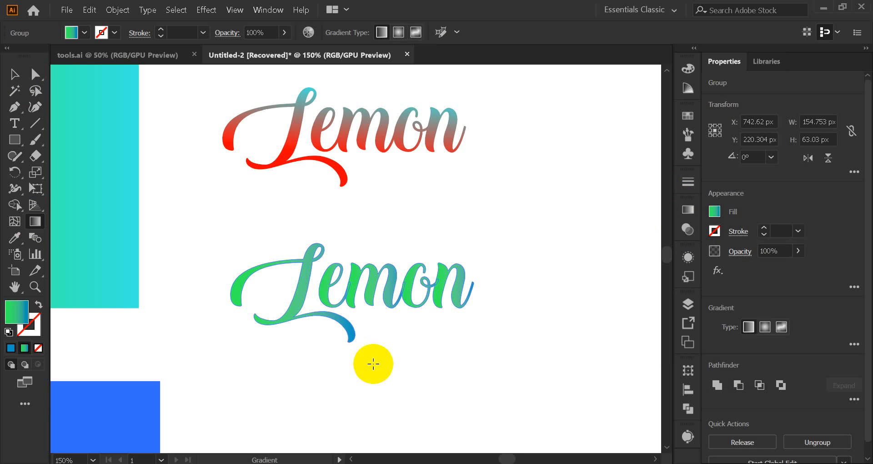
{"action": "left_click_drag", "start_coordinate": [374, 363], "coordinate": [374, 364]}
{"action": "left_click_drag", "start_coordinate": [320, 402], "coordinate": [328, 378]}
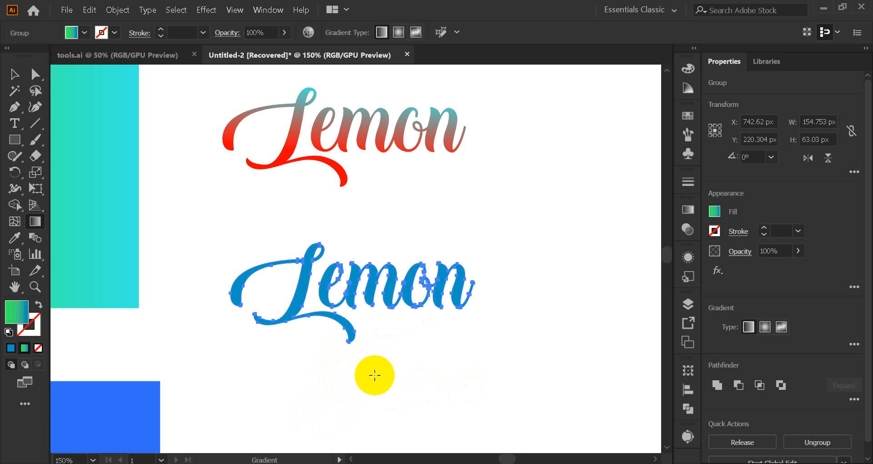
{"action": "left_click_drag", "start_coordinate": [462, 279], "coordinate": [353, 314]}
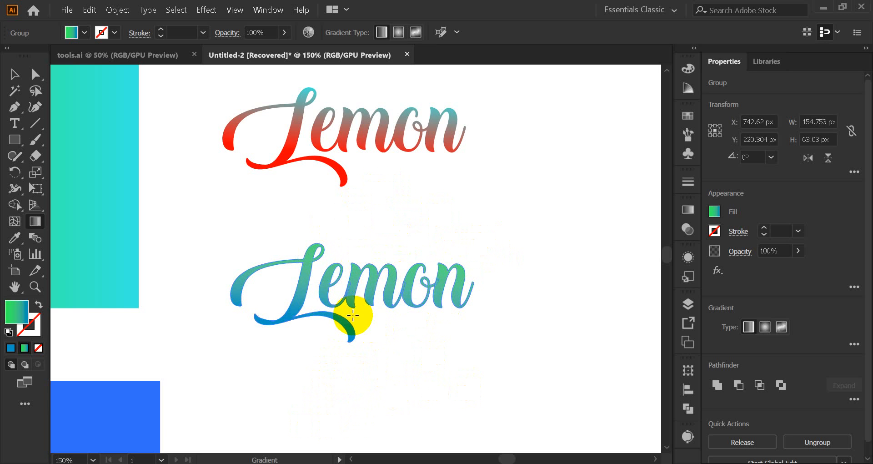
{"action": "left_click", "coordinate": [15, 74]}
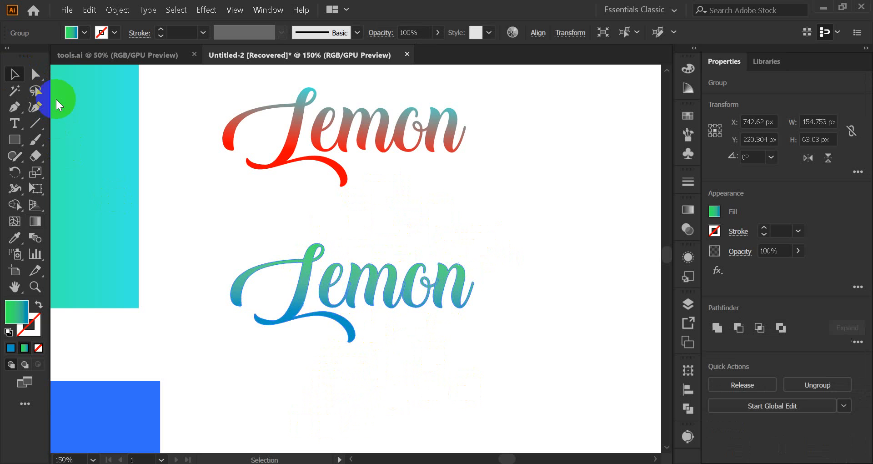
{"action": "left_click", "coordinate": [194, 181]}
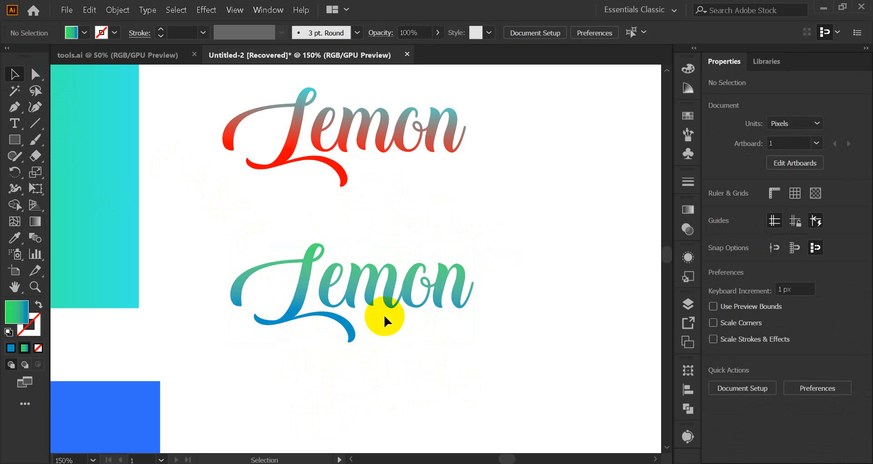
Step: Redraw the lower Lemon lettering's gradient vertically with the Gradient tool, from green at the letters' base to blue at their top
{"action": "left_click", "coordinate": [305, 277]}
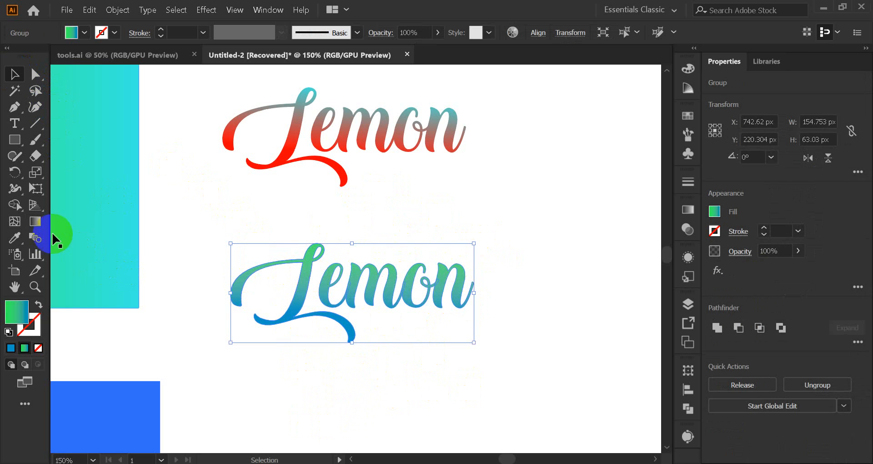
{"action": "left_click", "coordinate": [35, 221]}
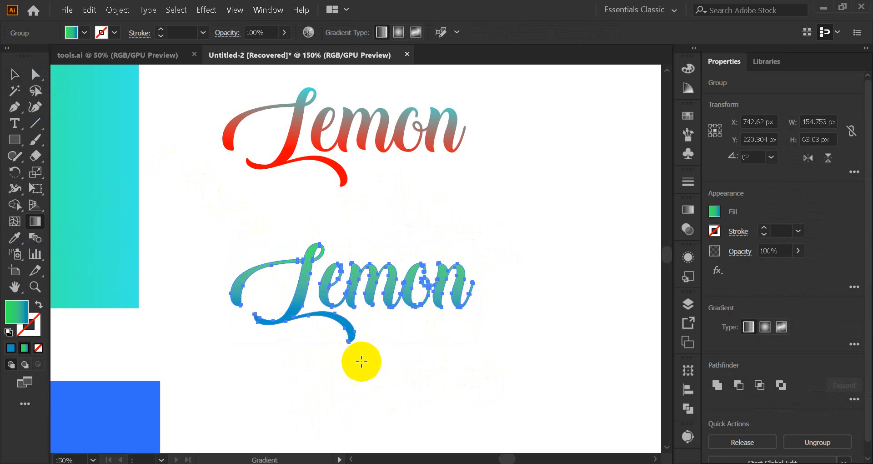
{"action": "left_click_drag", "start_coordinate": [363, 368], "coordinate": [364, 245]}
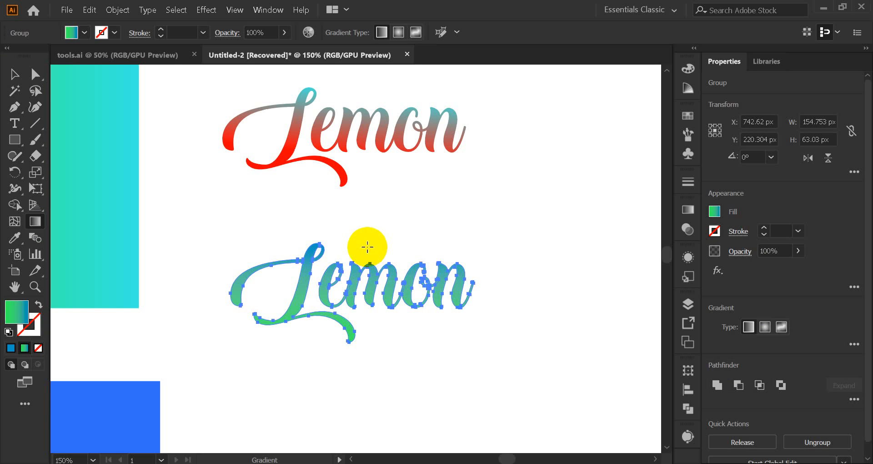
Step: Redraw the lower Lemon lettering's gradient downward with the Gradient tool, from green at the letters' top to blue at their base, and deselect it
{"action": "left_click", "coordinate": [14, 74]}
{"action": "left_click", "coordinate": [266, 203]}
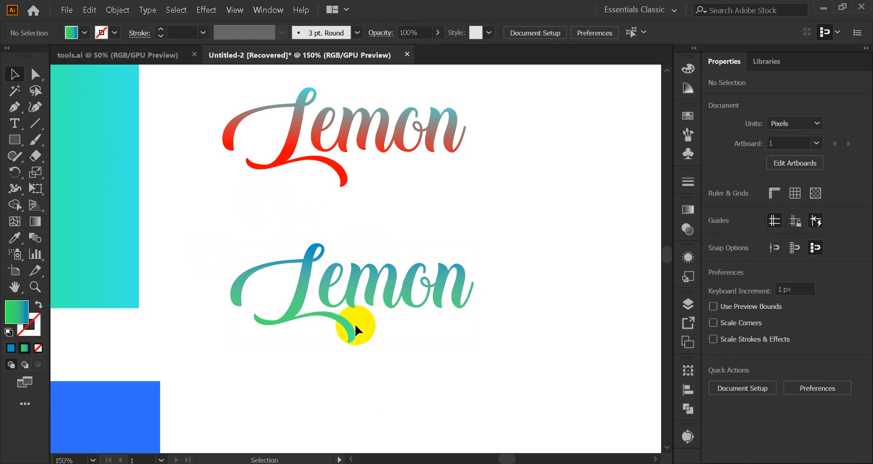
{"action": "left_click", "coordinate": [35, 222]}
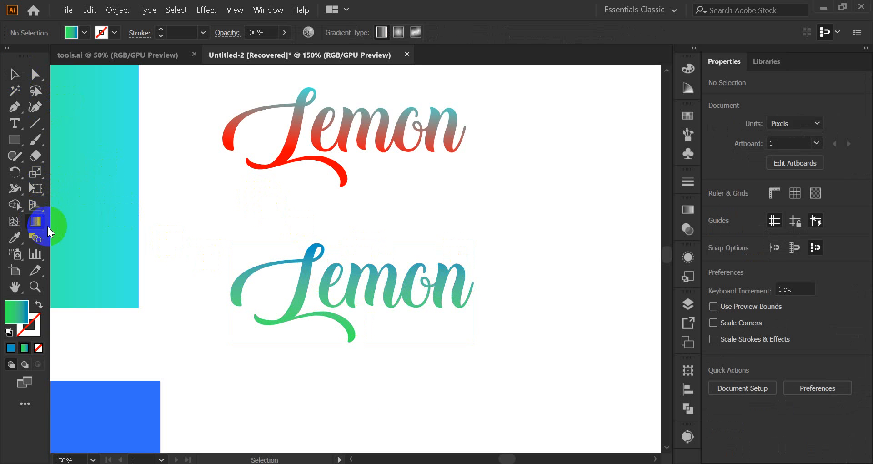
{"action": "left_click", "coordinate": [14, 74]}
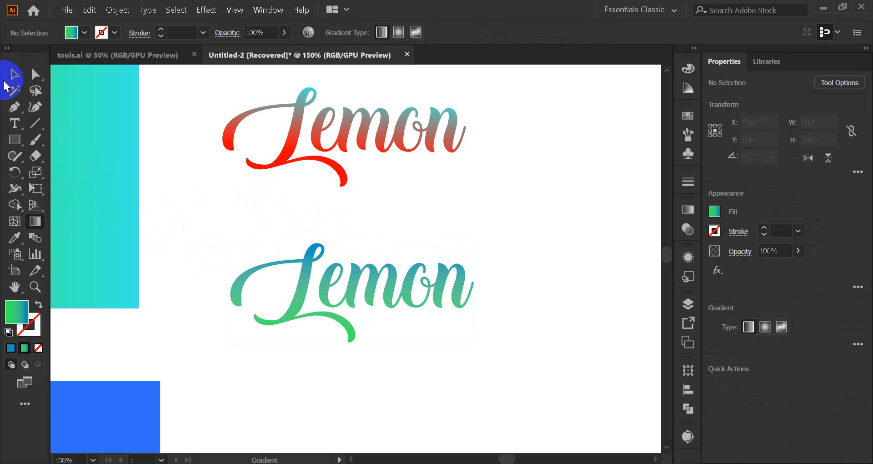
{"action": "left_click", "coordinate": [299, 289]}
{"action": "left_click", "coordinate": [36, 222]}
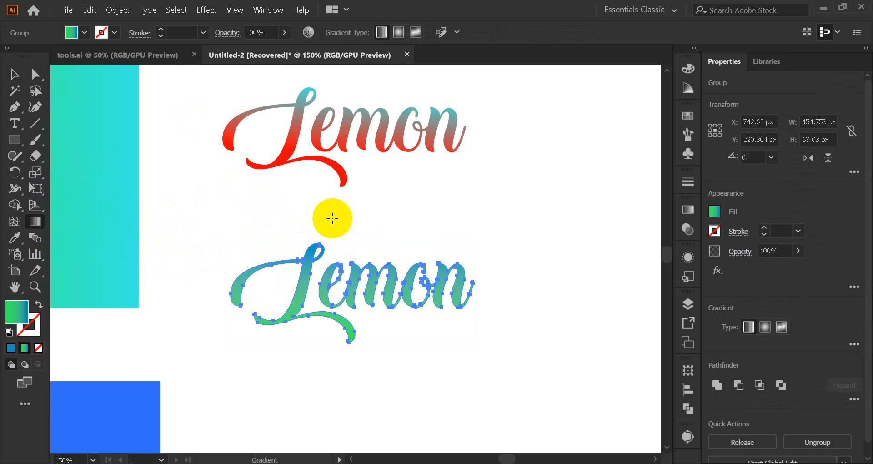
{"action": "left_click_drag", "start_coordinate": [362, 223], "coordinate": [355, 286]}
{"action": "left_click", "coordinate": [14, 74]}
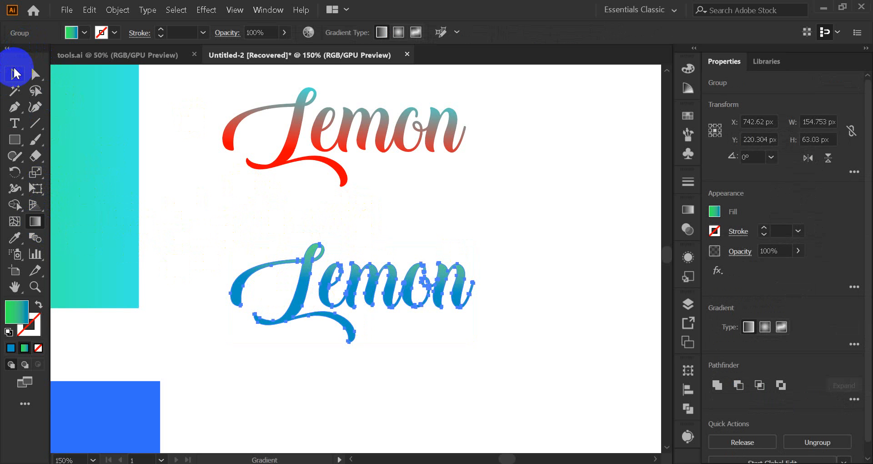
{"action": "left_click", "coordinate": [220, 211]}
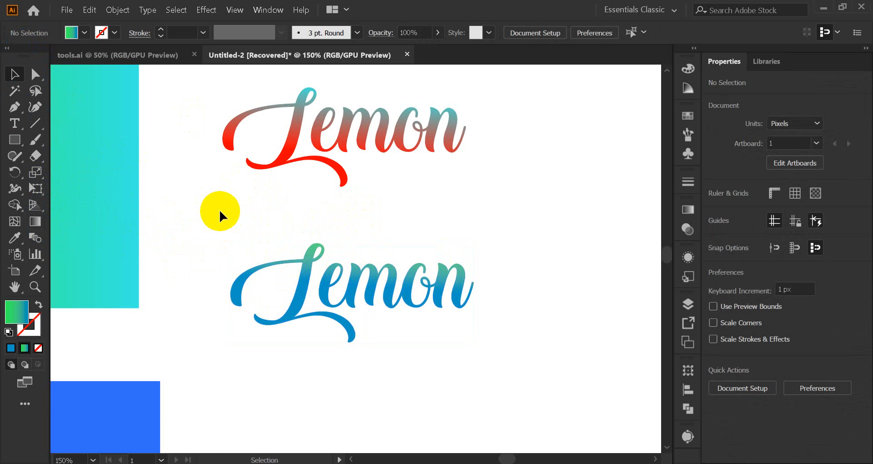
{"action": "scroll", "coordinate": [248, 218], "scroll_direction": "down", "scroll_amount": 3}
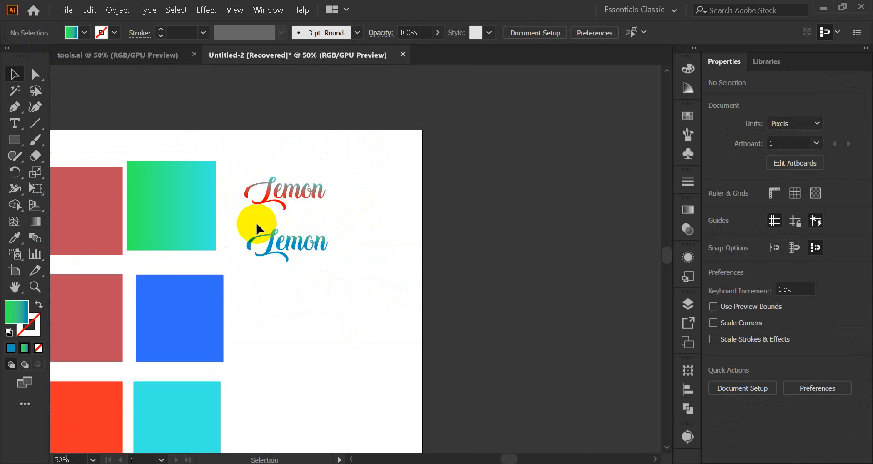
{"action": "left_click_drag", "start_coordinate": [257, 289], "coordinate": [433, 299]}
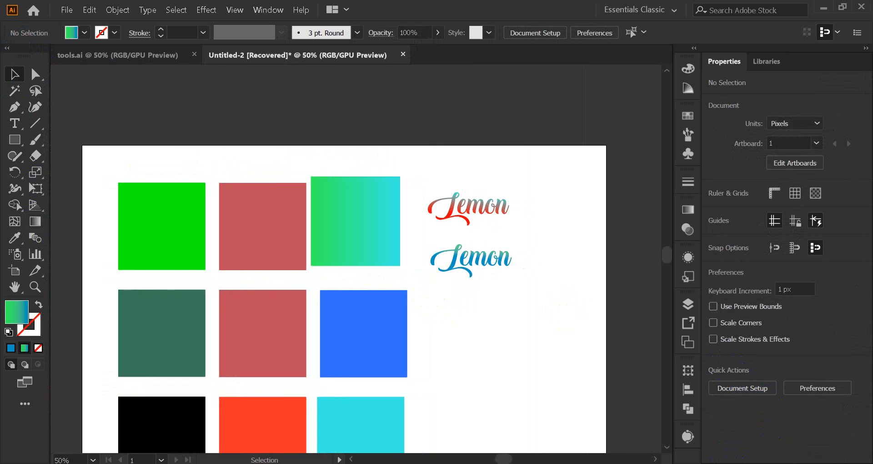